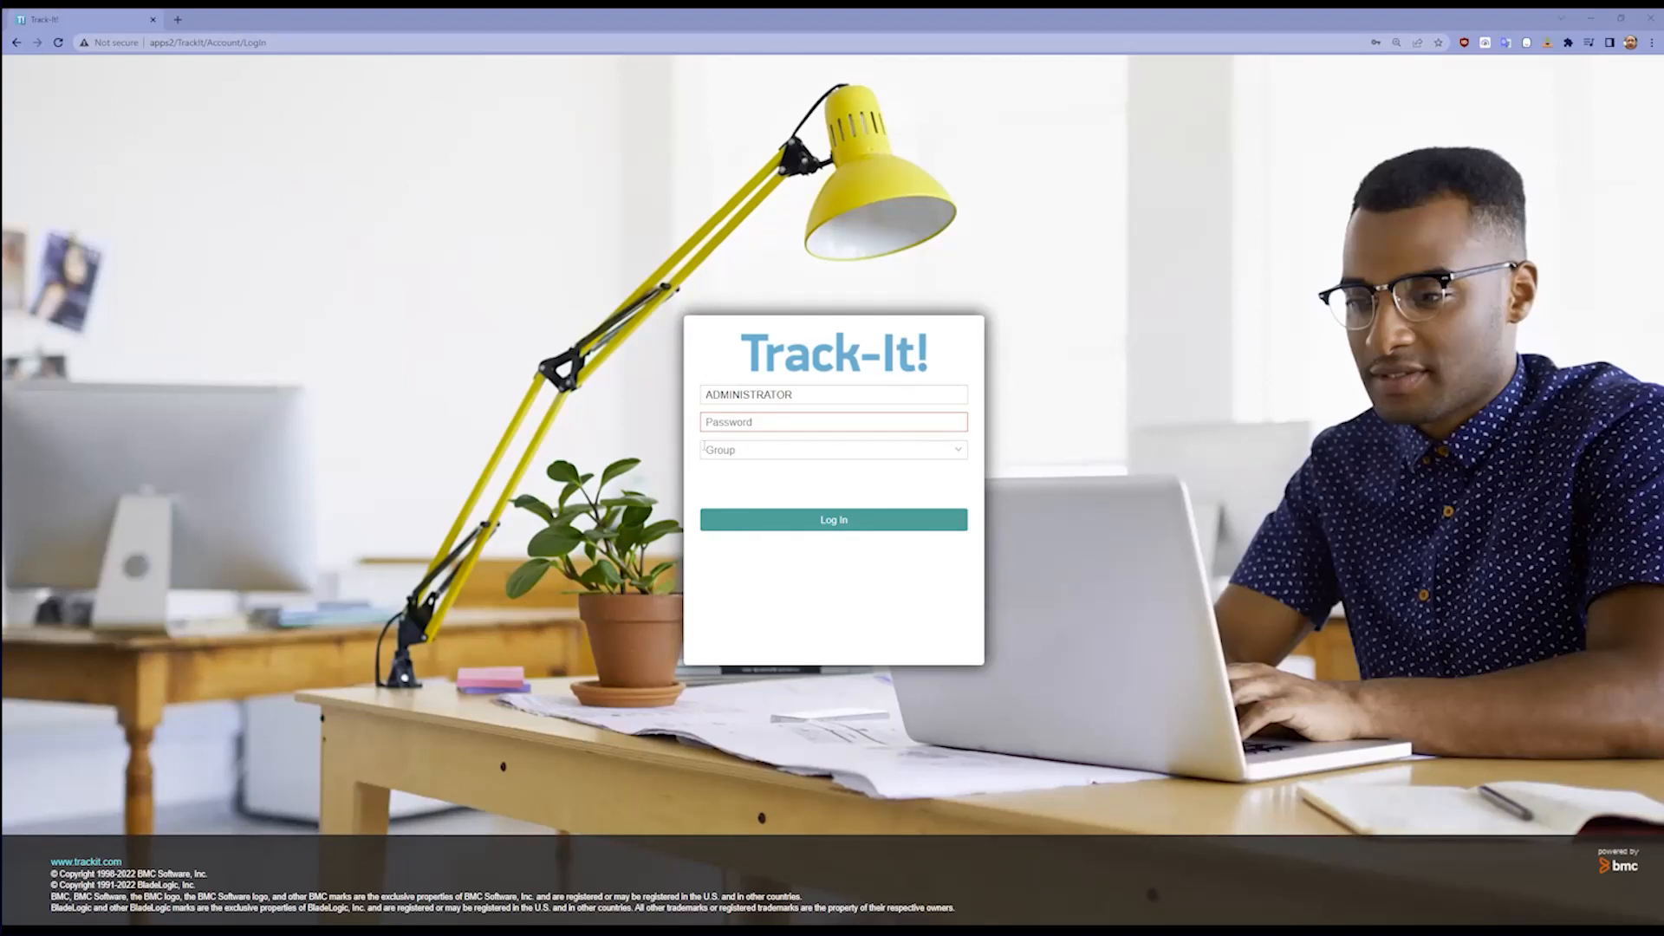
Step: Log in to Track-It! as ADMINISTRATOR with the saved account password and the SYSTEM ADMINISTRATION group
{"action": "left_click", "coordinate": [776, 422]}
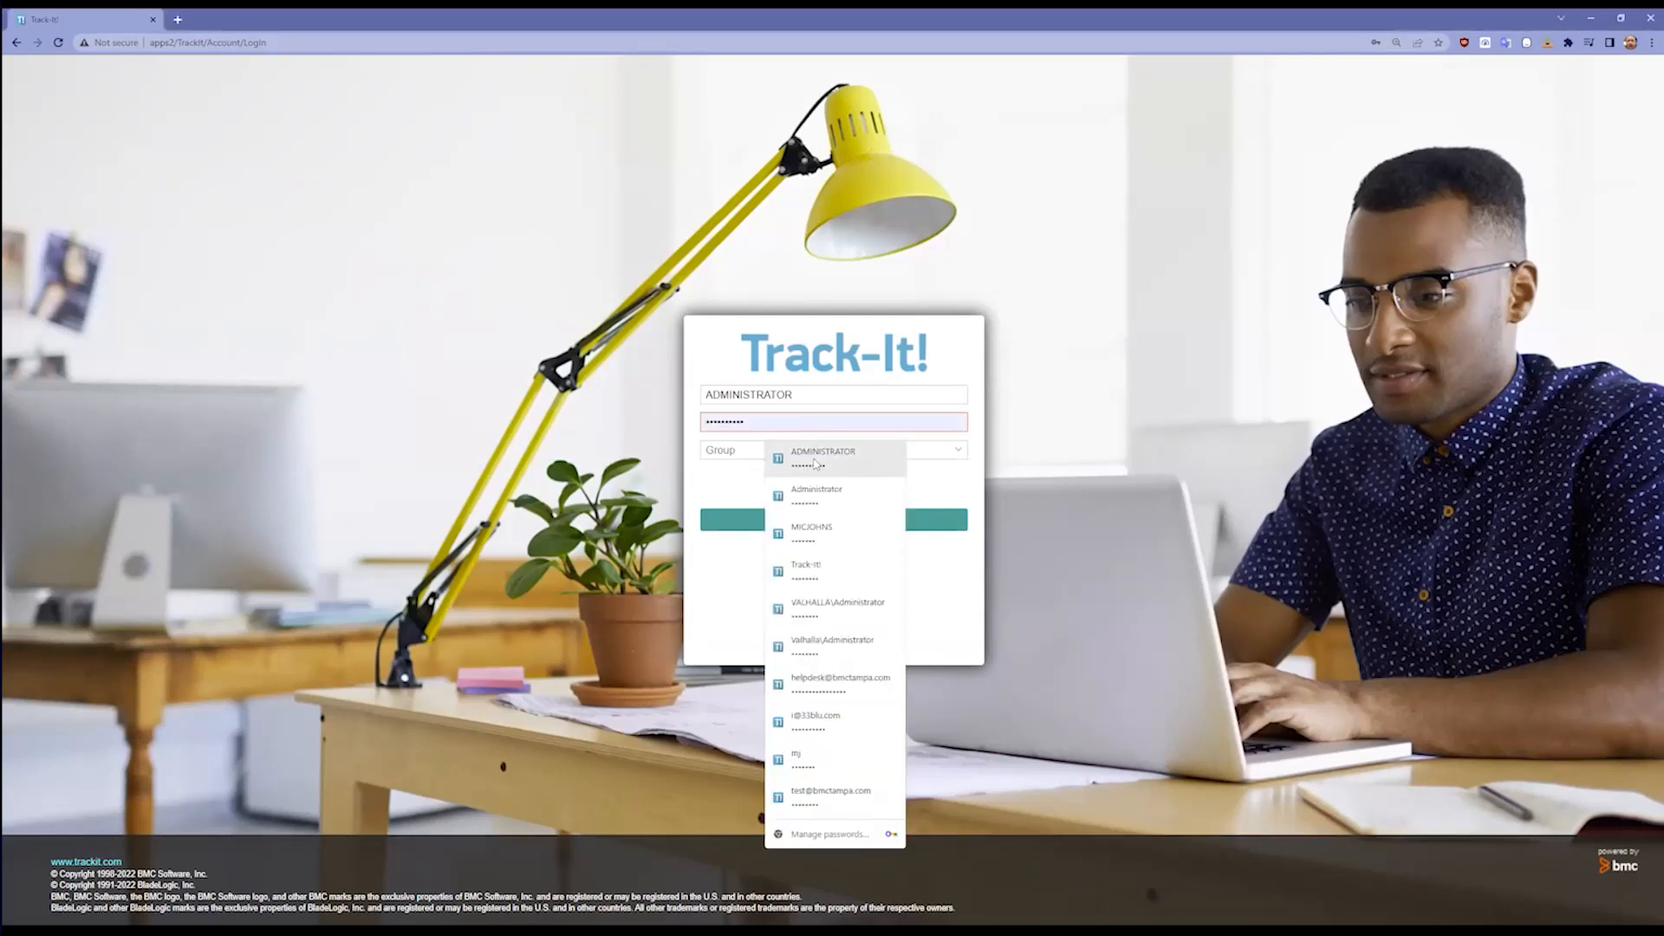
{"action": "left_click", "coordinate": [794, 451]}
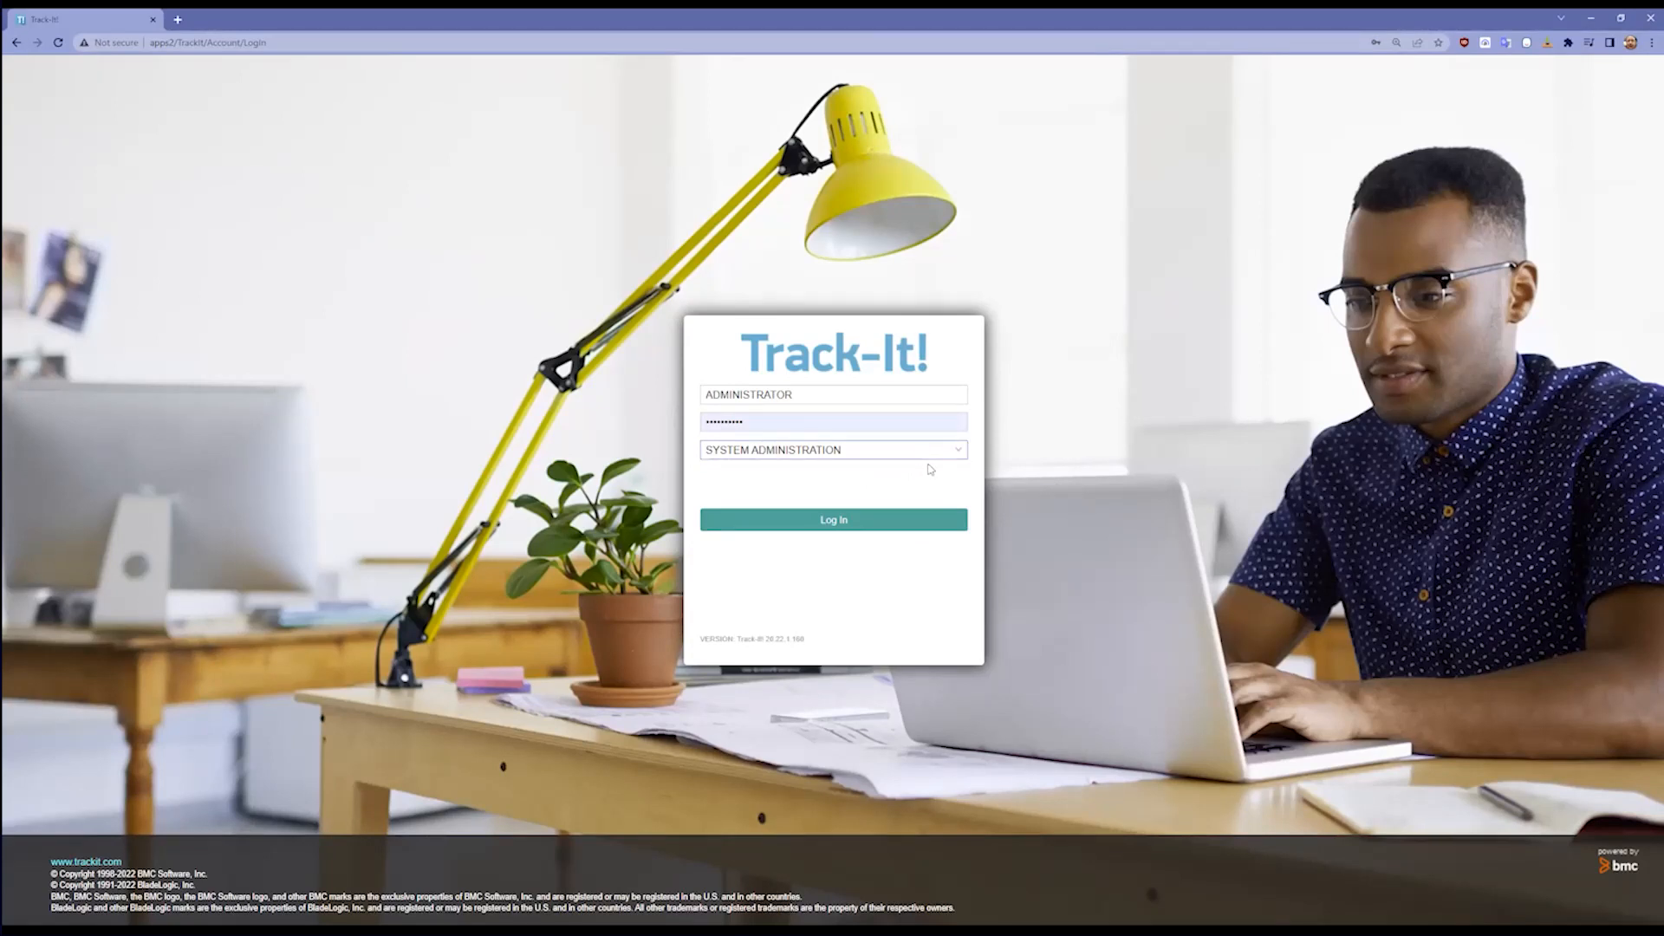
{"action": "left_click", "coordinate": [964, 456]}
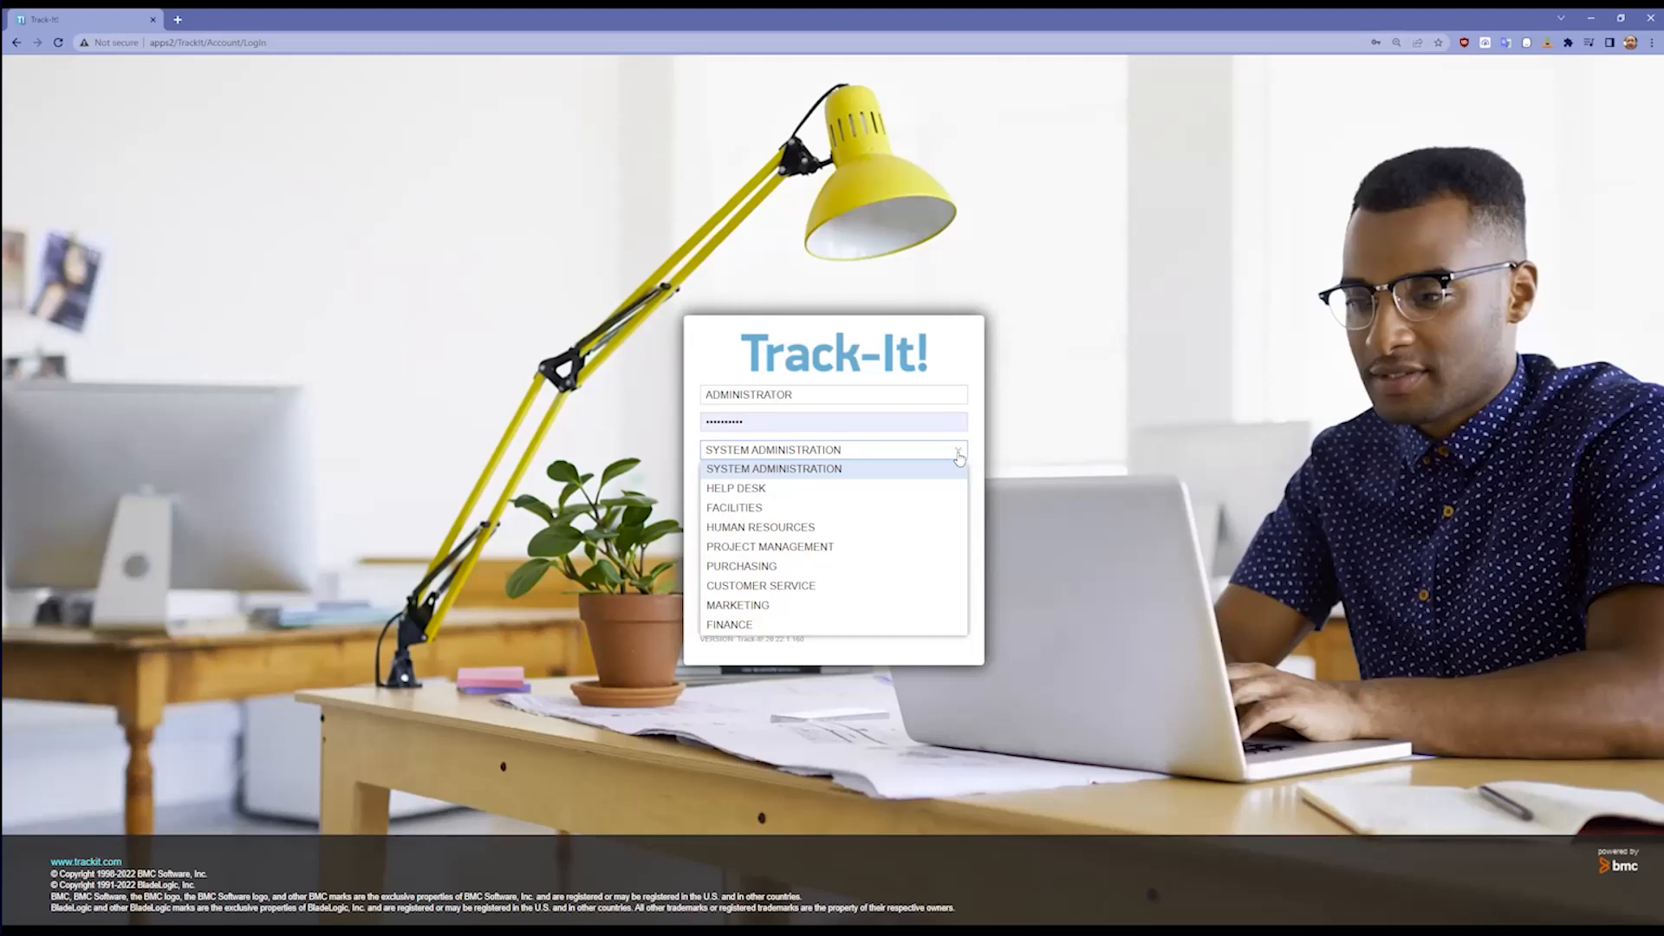
{"action": "left_click", "coordinate": [903, 471]}
{"action": "left_click", "coordinate": [854, 519]}
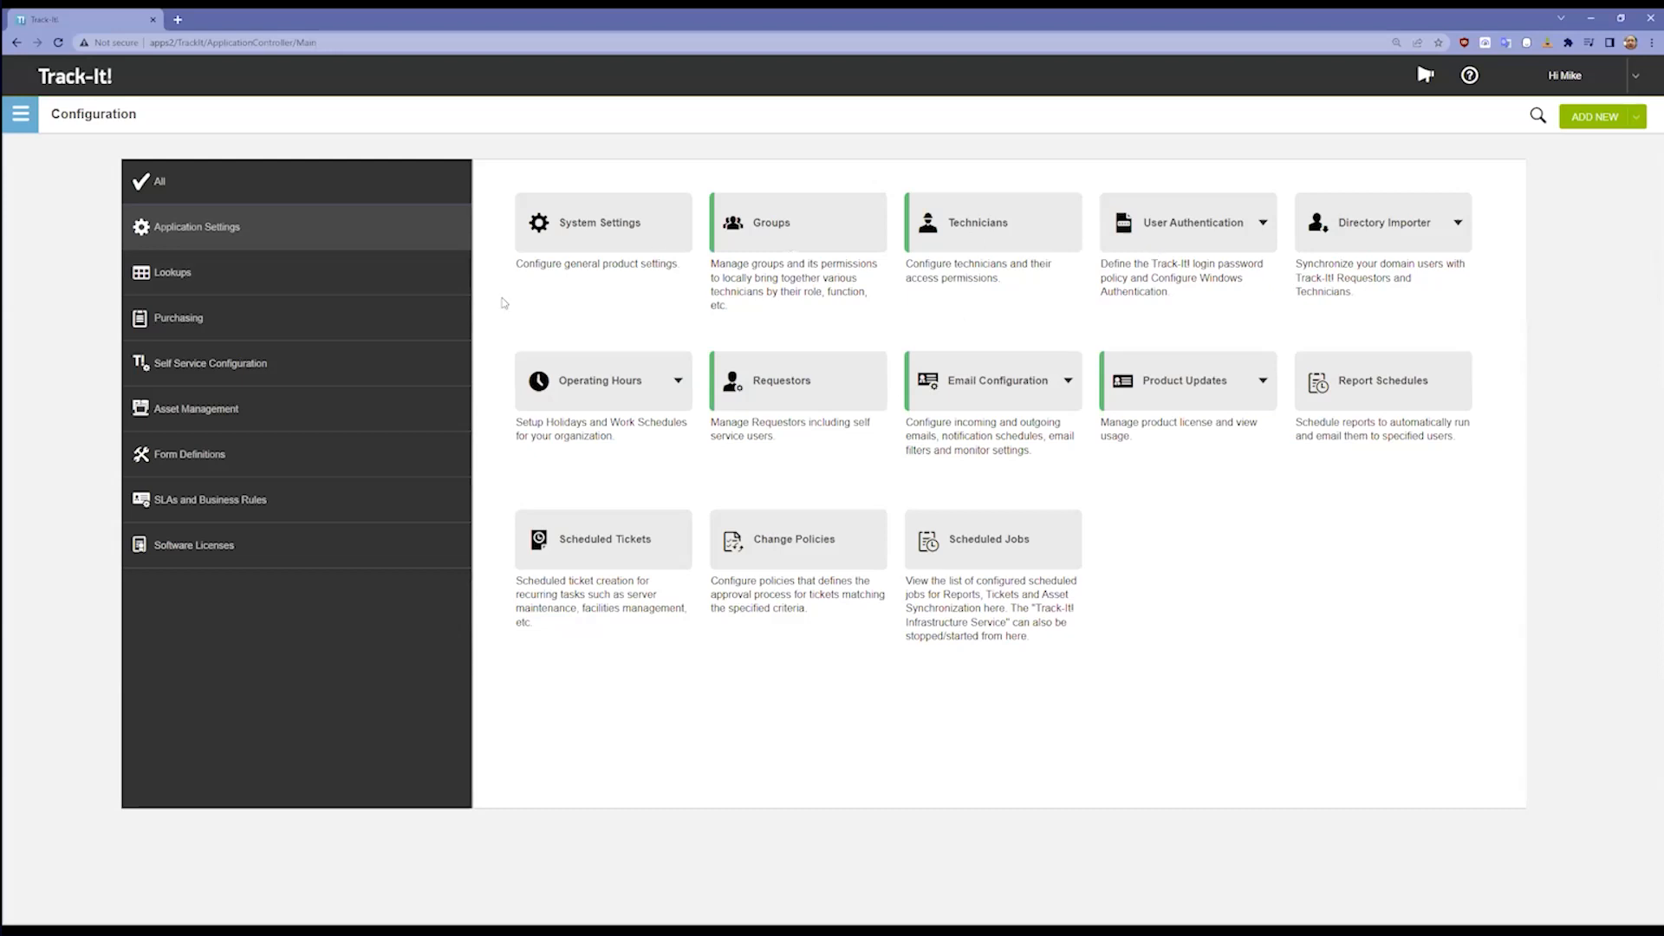
Step: Review the configuration options in each settings area, from Lookups to Form Definitions, plus Application Settings and the full list
{"action": "left_click", "coordinate": [361, 297]}
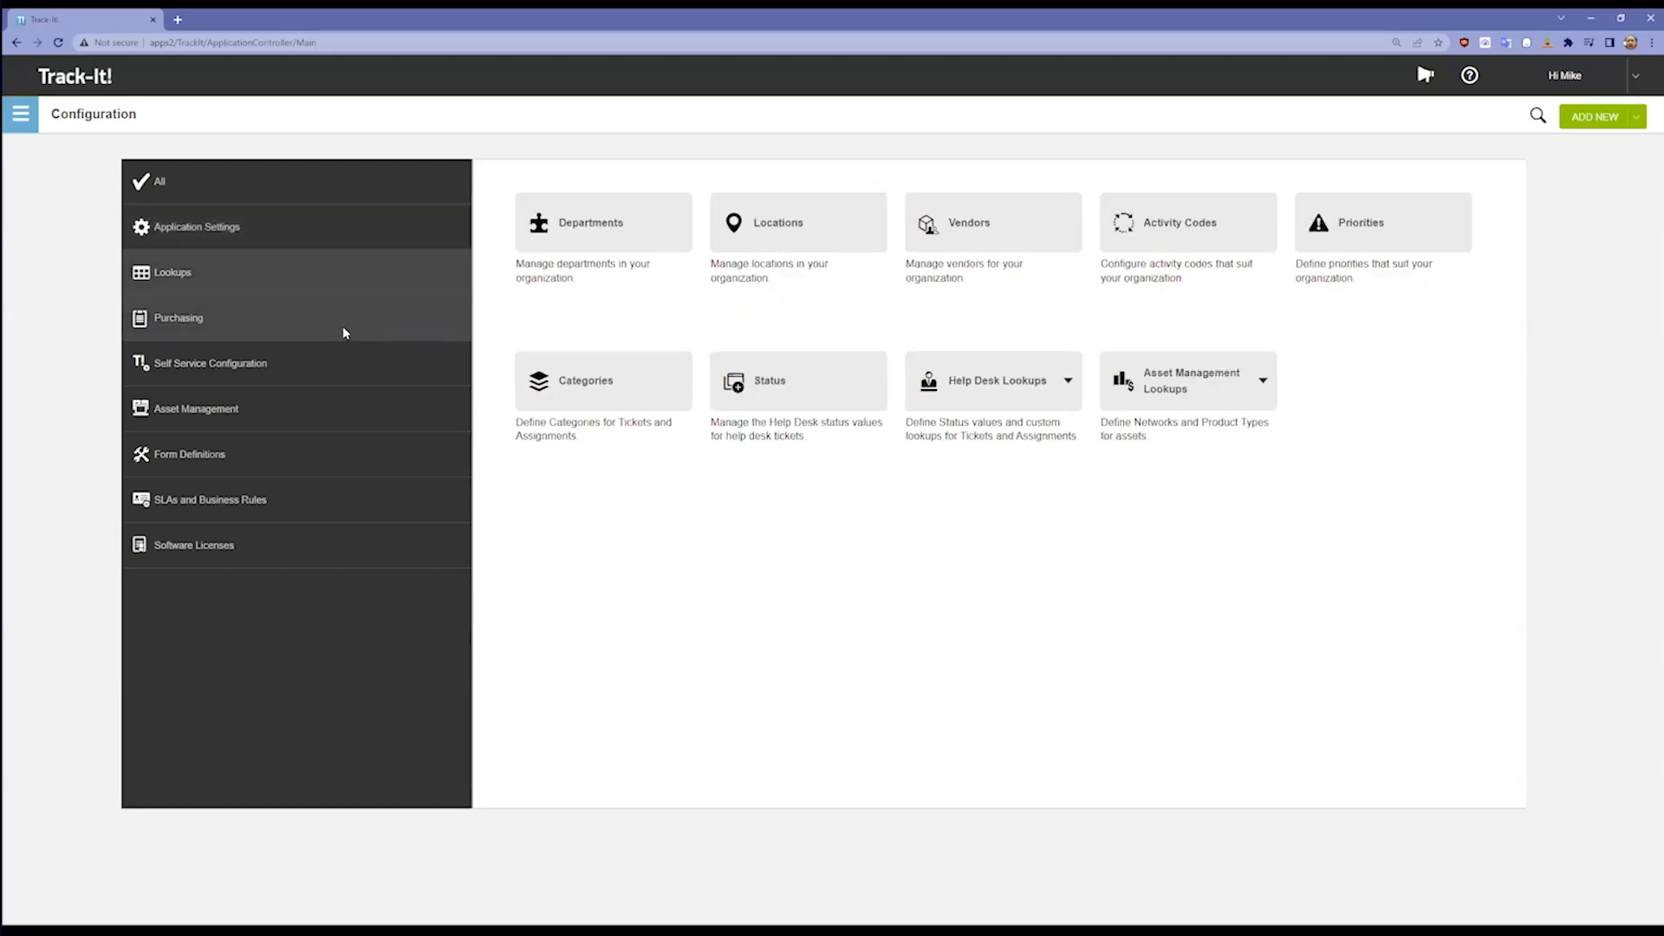
{"action": "left_click", "coordinate": [343, 335]}
{"action": "left_click", "coordinate": [335, 382]}
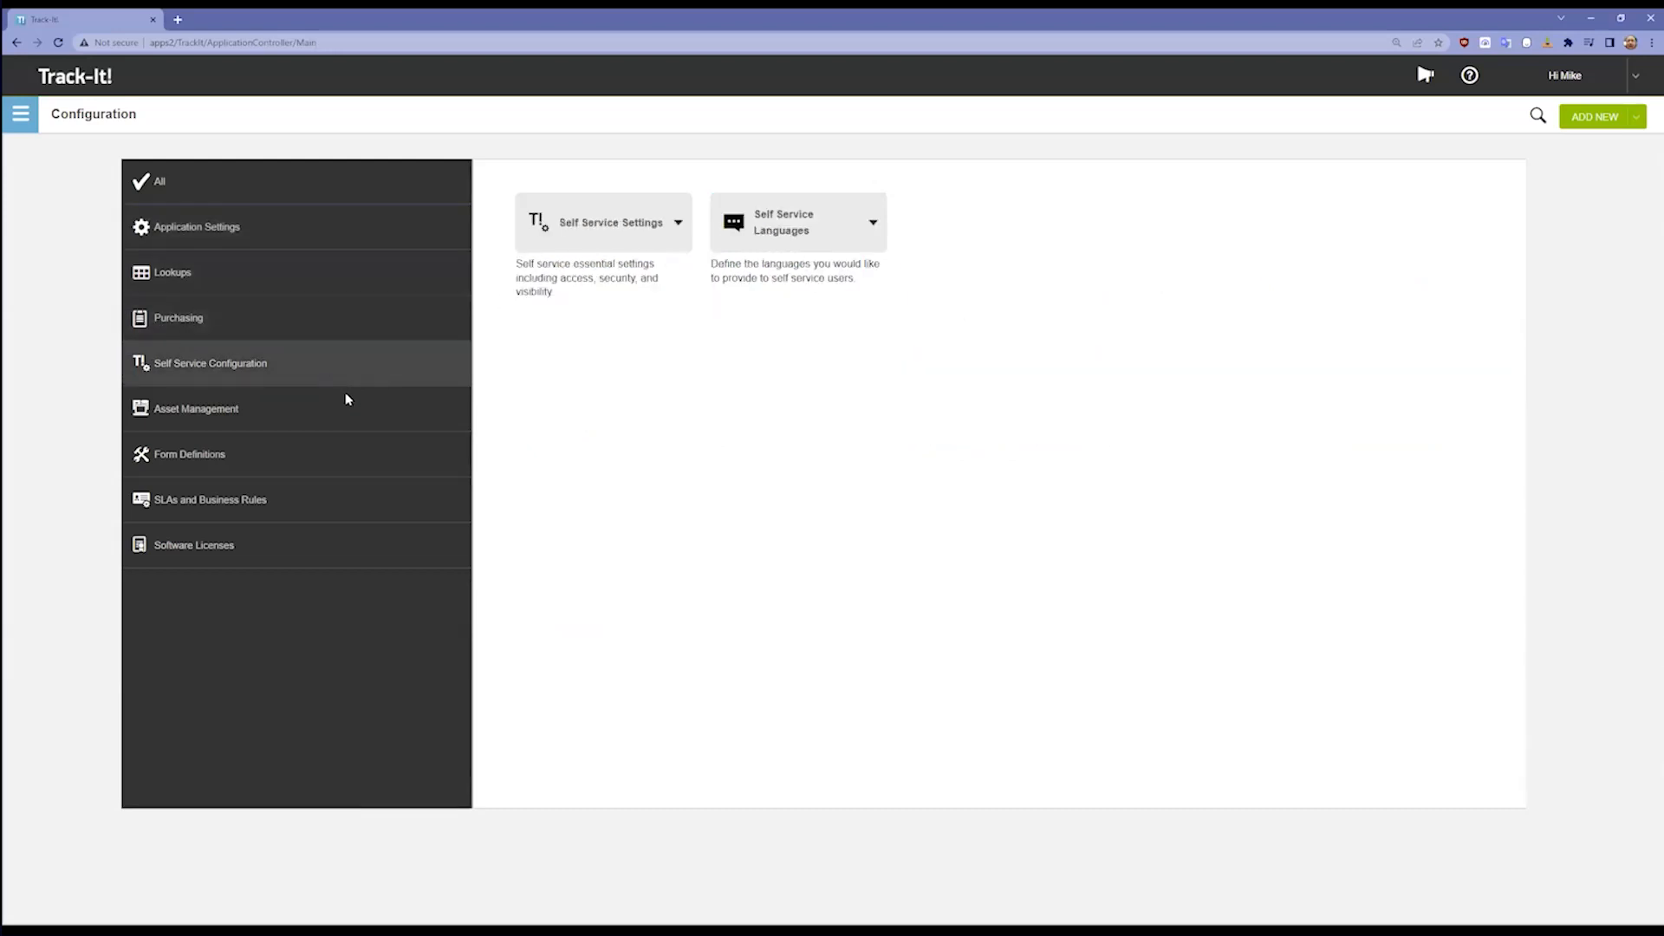
{"action": "left_click", "coordinate": [321, 433]}
{"action": "left_click", "coordinate": [305, 454]}
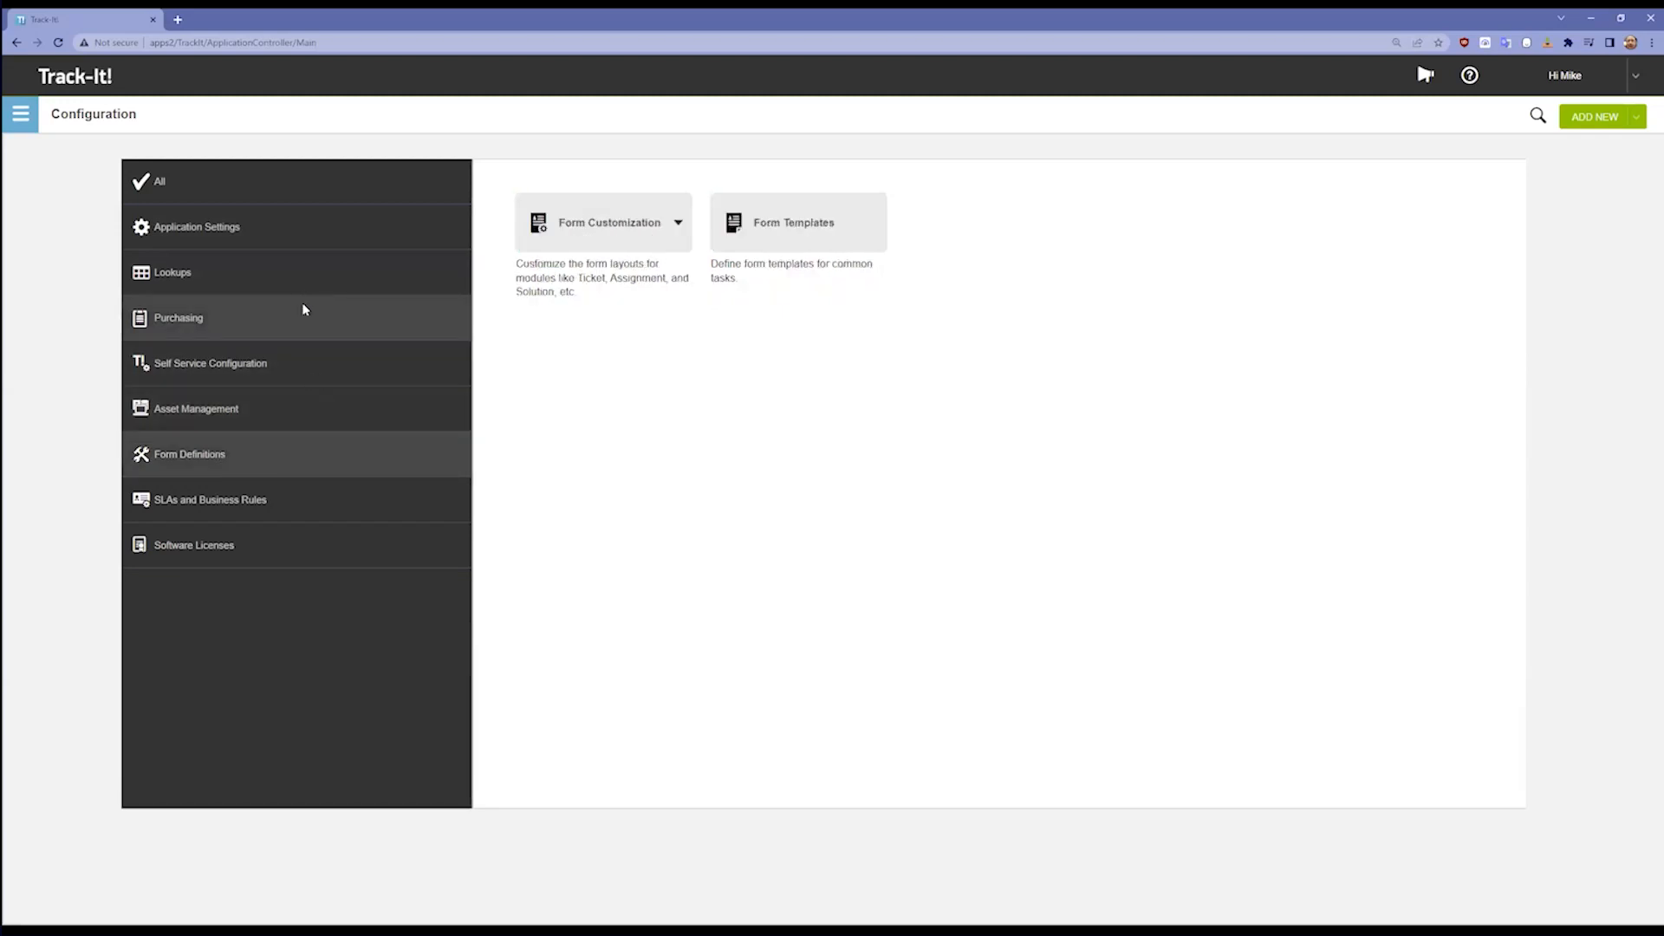
{"action": "left_click", "coordinate": [293, 250]}
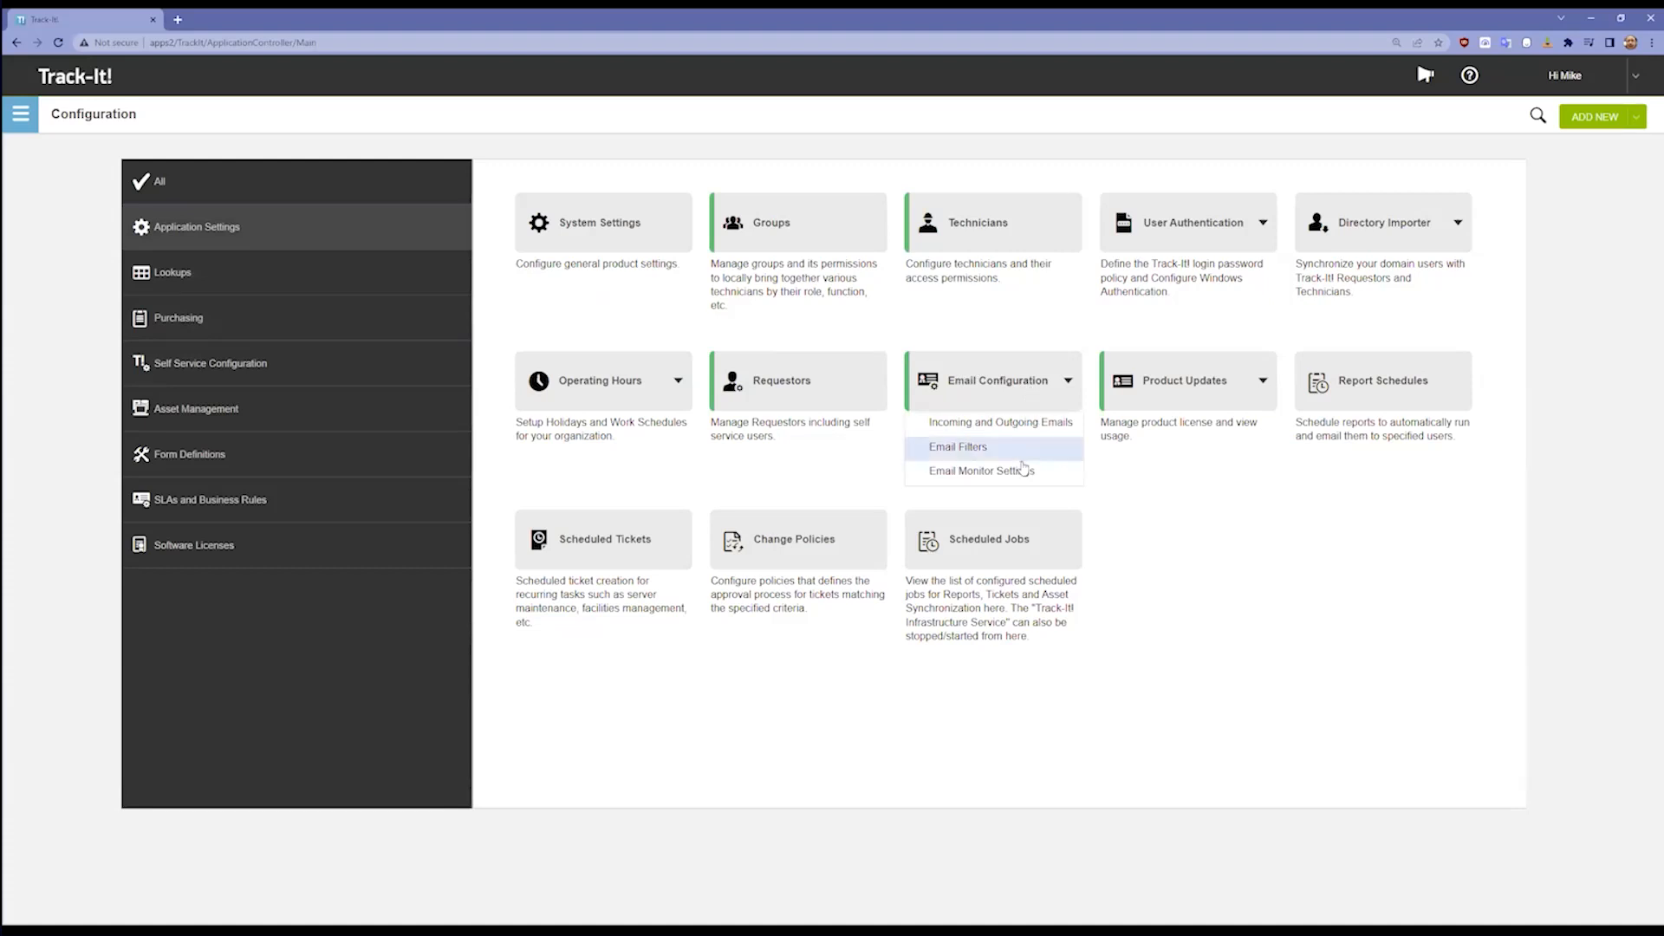
{"action": "mouse_move", "coordinate": [1224, 406]}
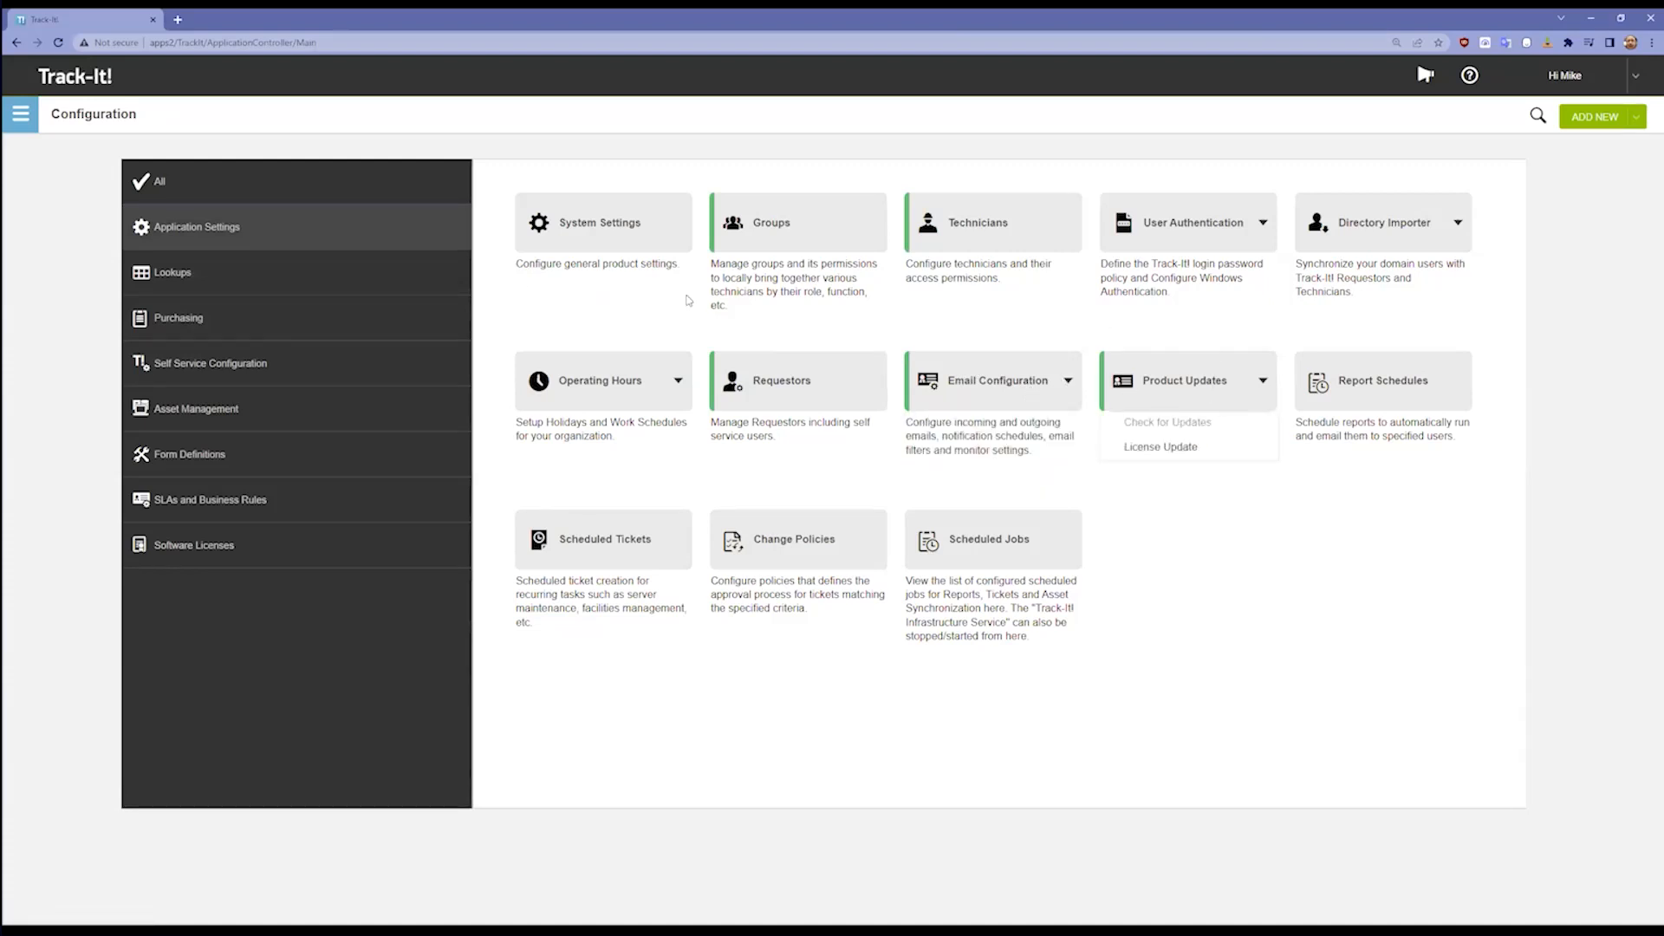
{"action": "mouse_move", "coordinate": [1379, 235]}
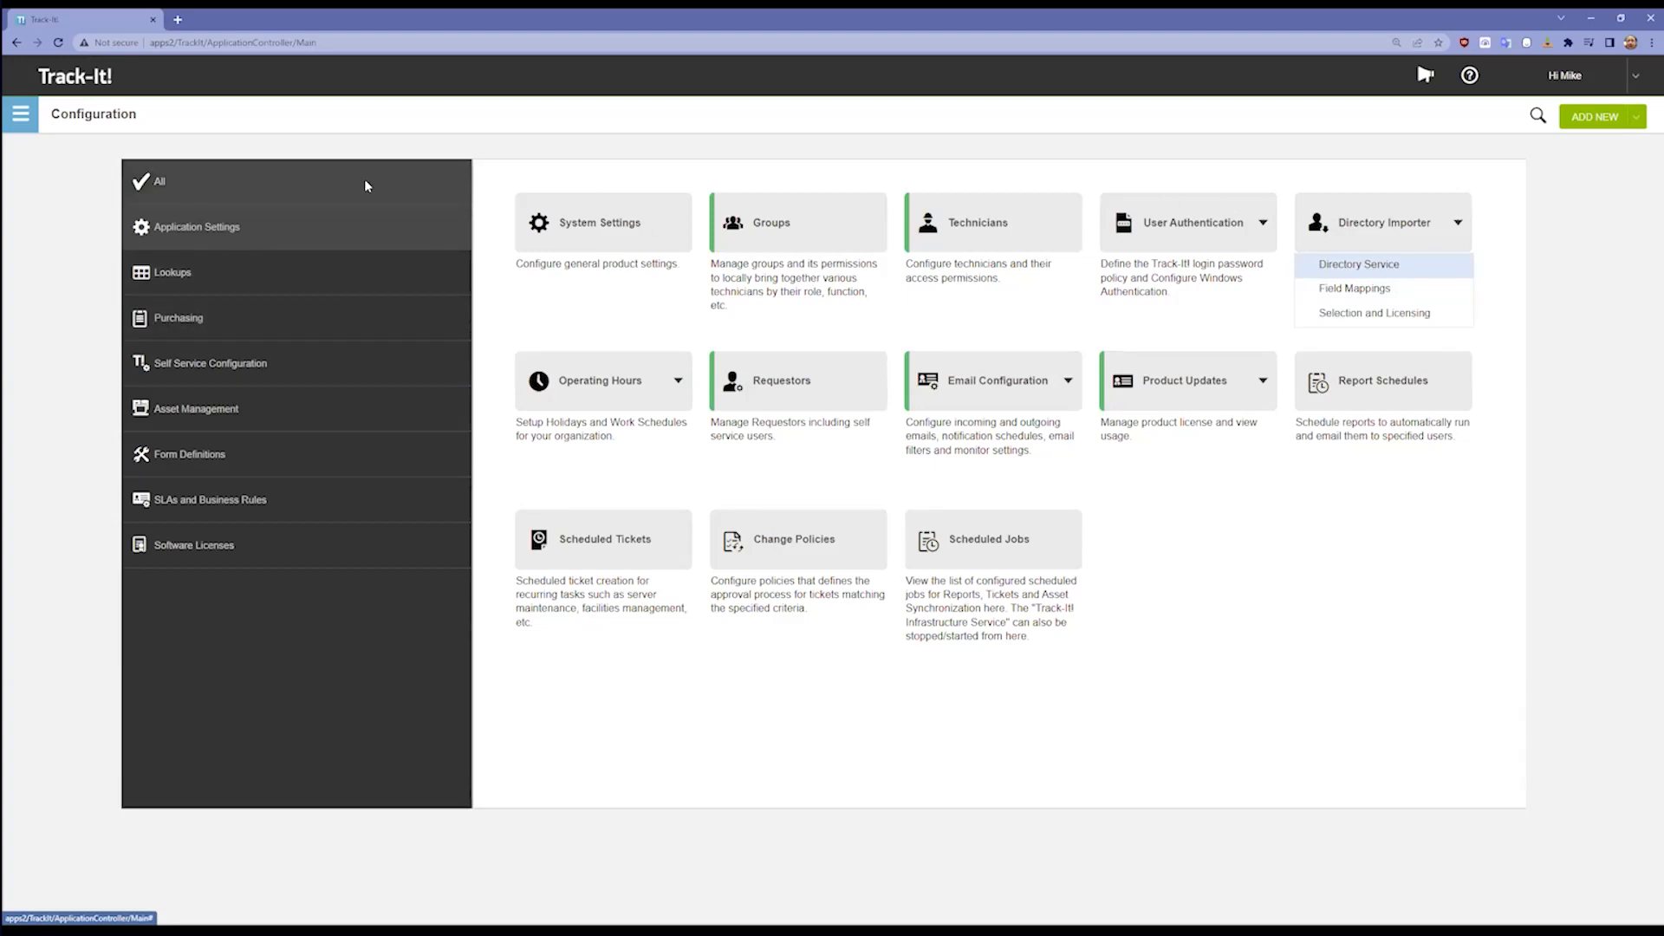
{"action": "left_click", "coordinate": [313, 189]}
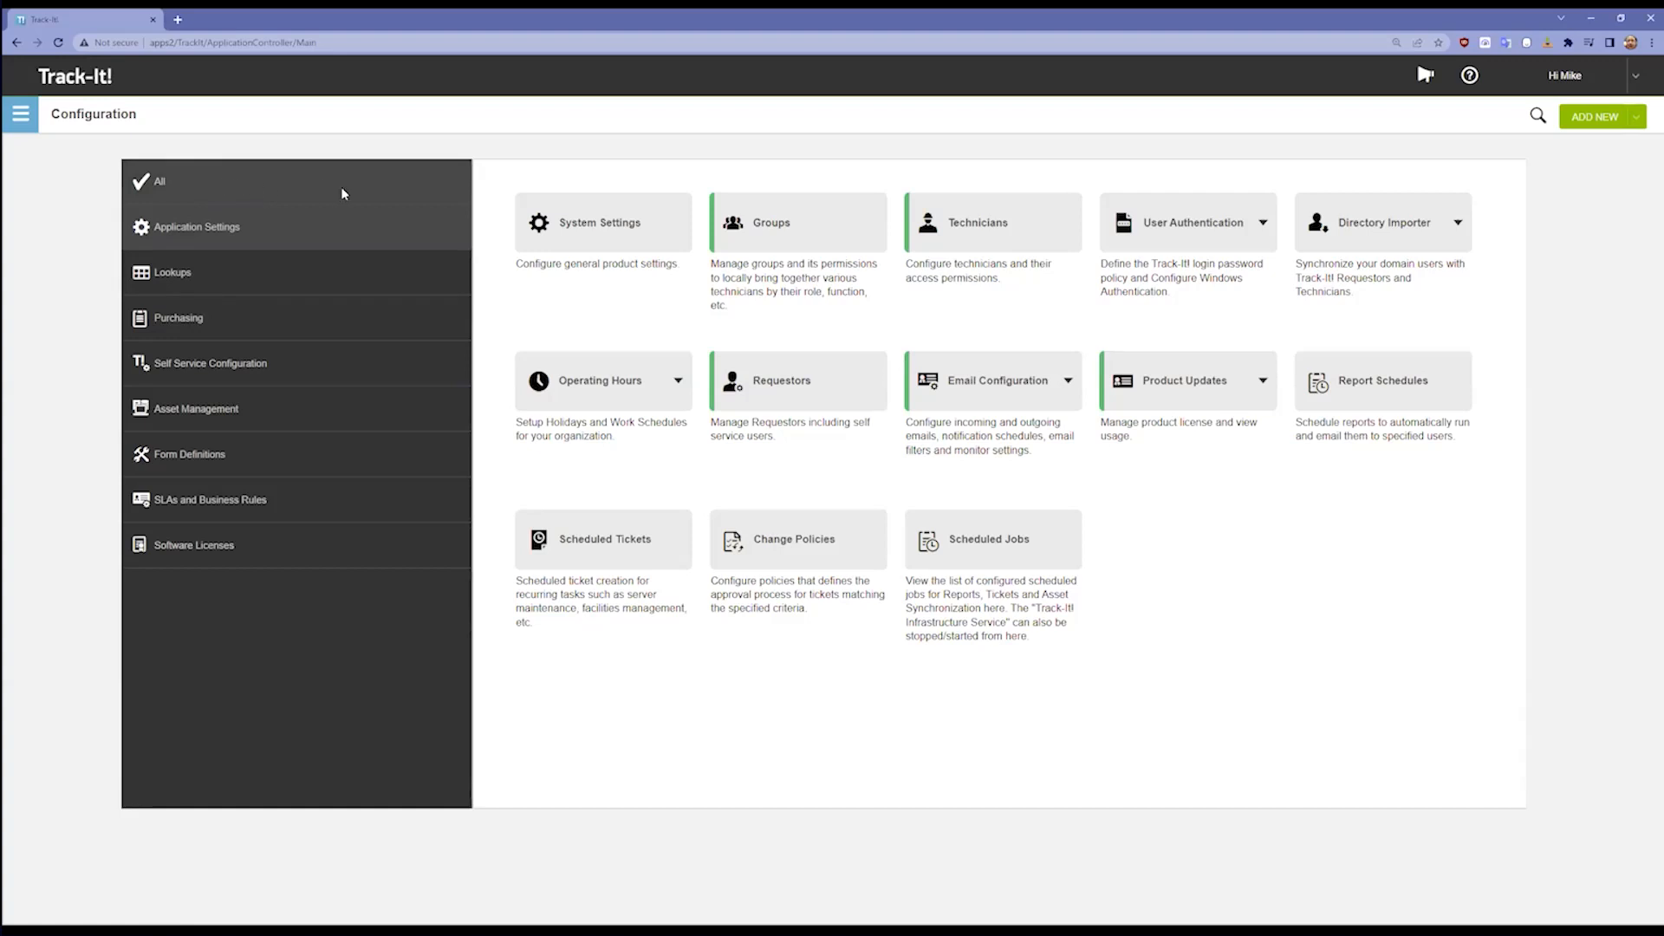
{"action": "scroll", "coordinate": [980, 384], "scroll_direction": "down", "scroll_amount": 6}
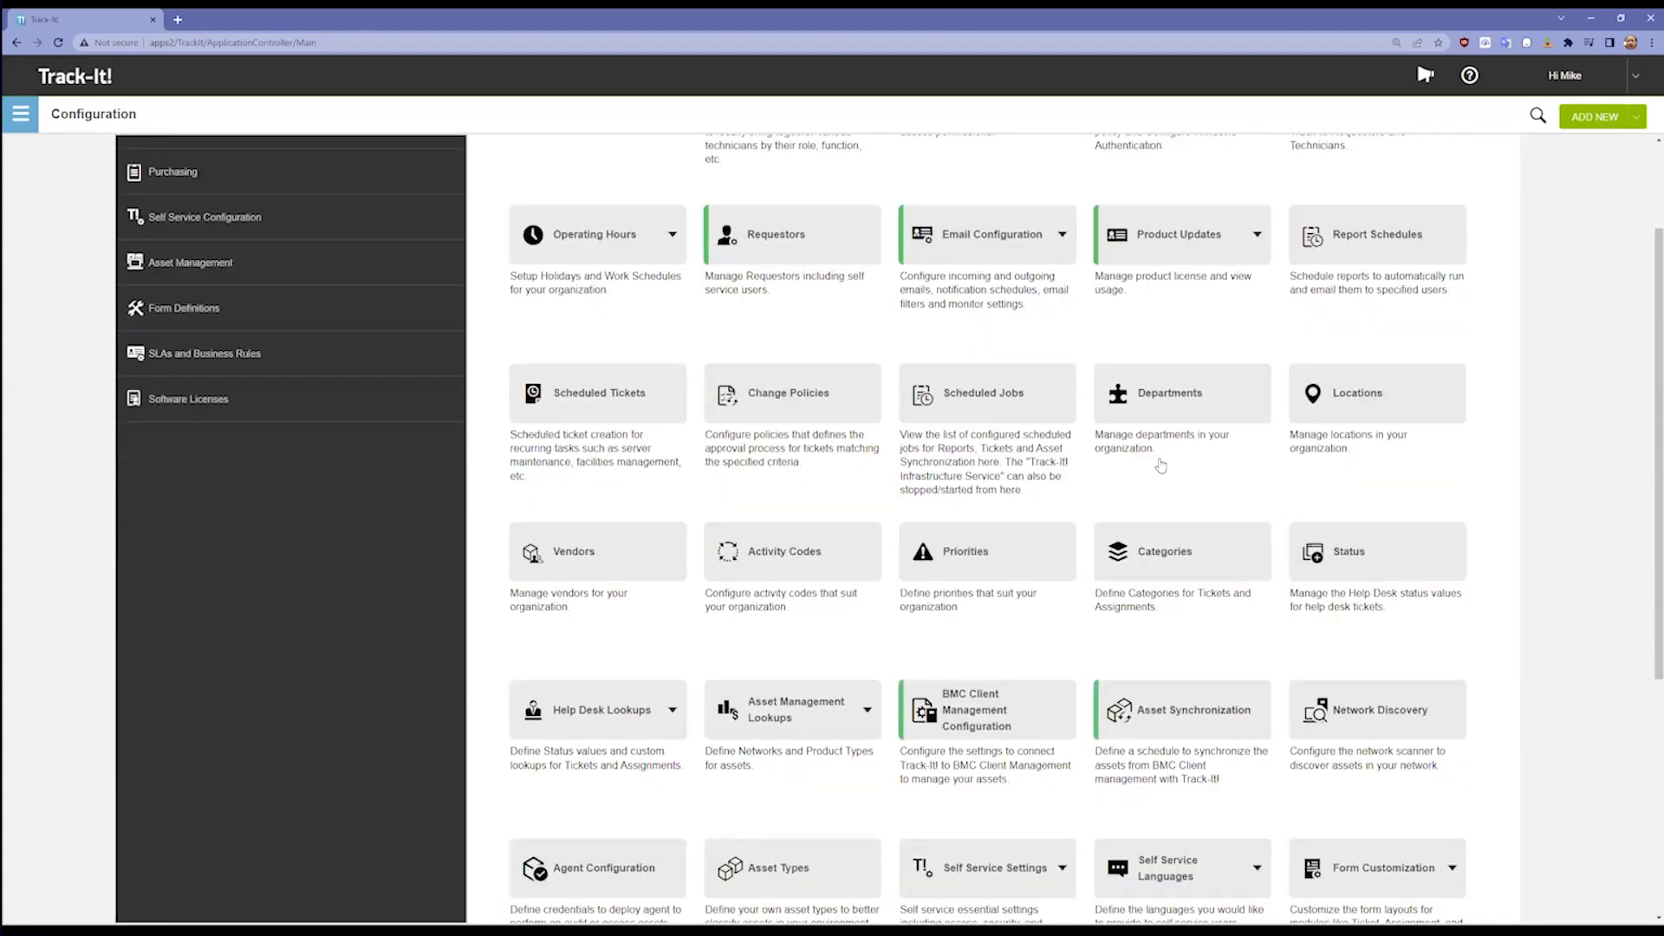
{"action": "scroll", "coordinate": [1145, 451], "scroll_direction": "up", "scroll_amount": 6}
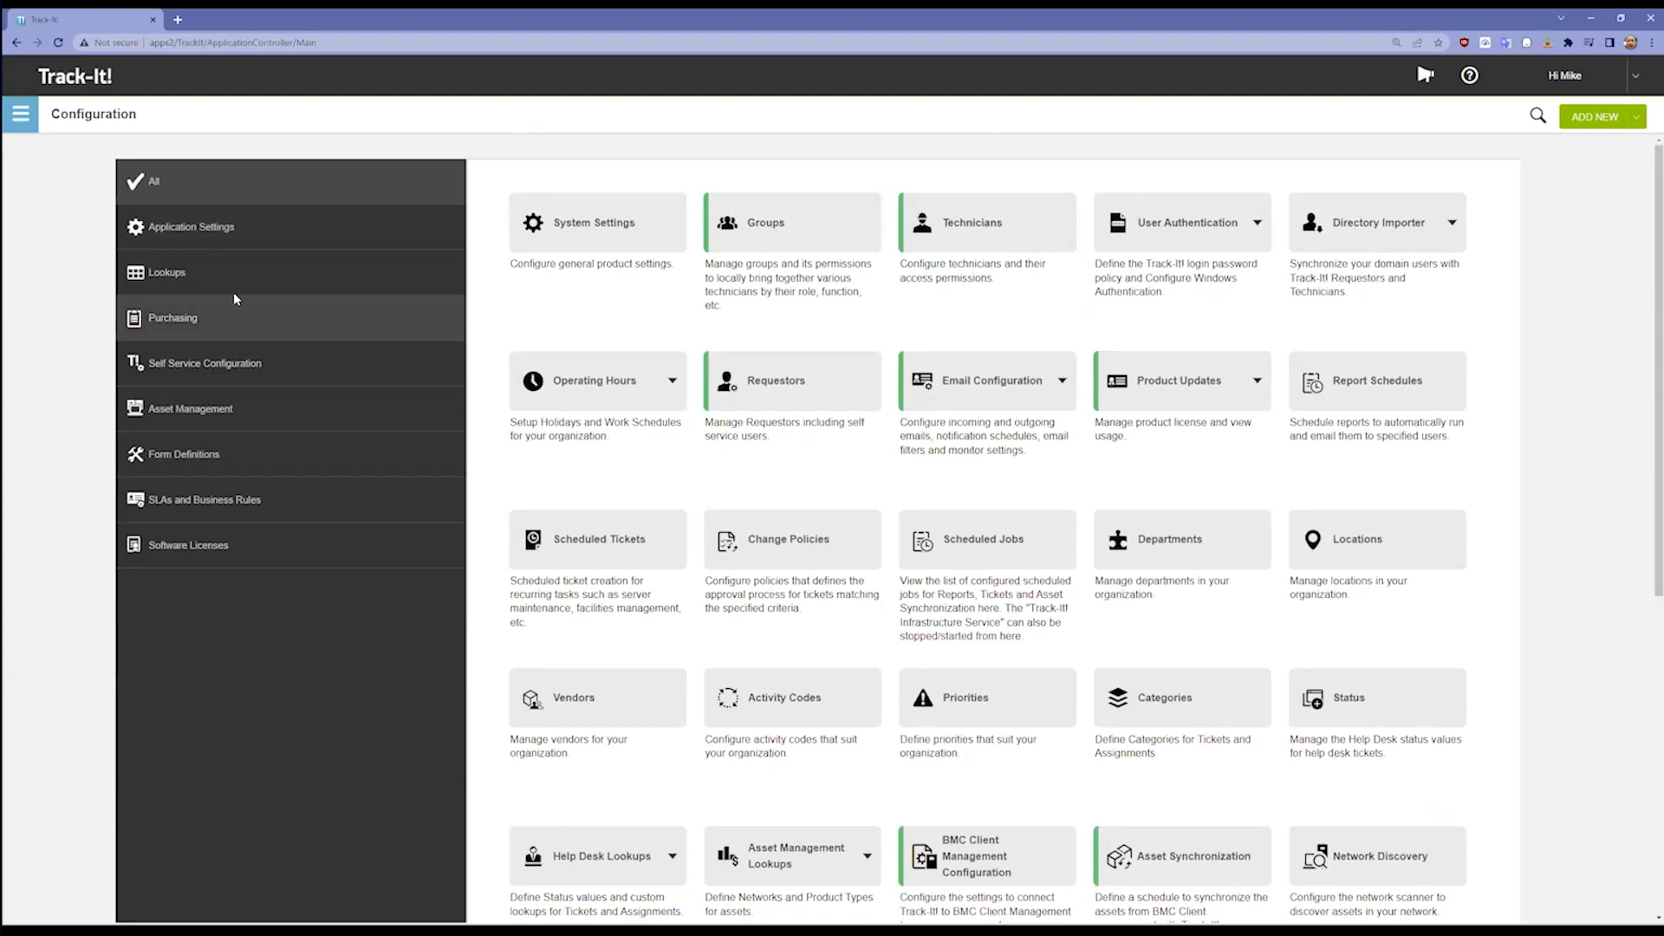
Step: Open the Categories lookup and examine the Help Desk category down to Laptop under Loaner Request
{"action": "left_click", "coordinate": [204, 279]}
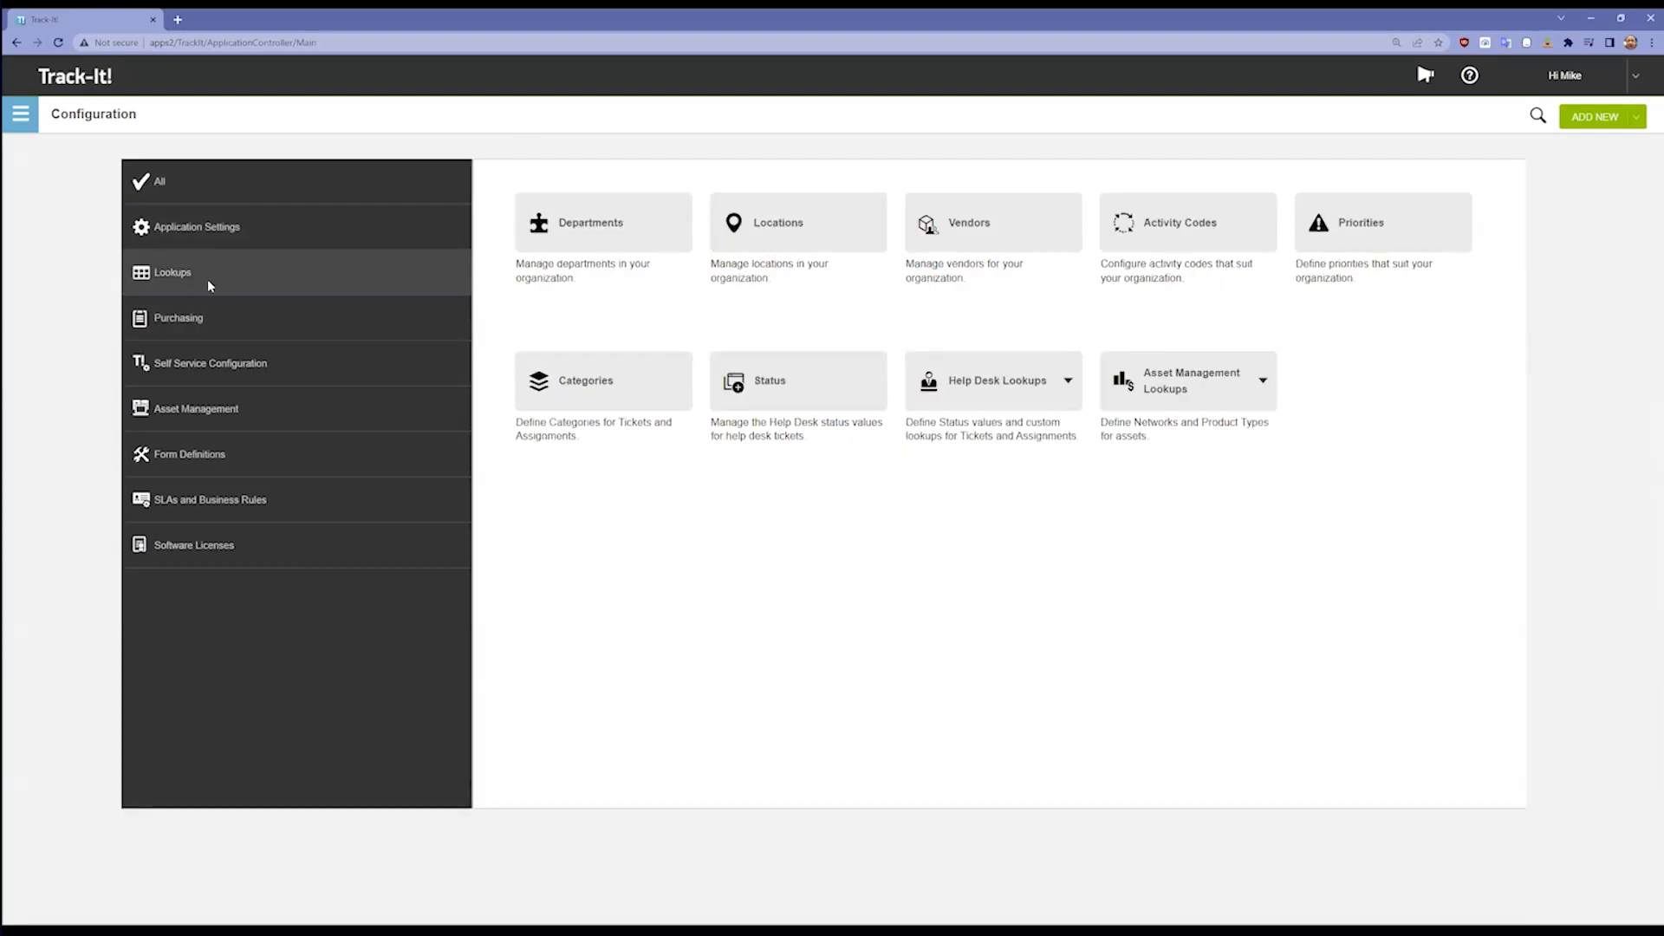
{"action": "left_click", "coordinate": [658, 386]}
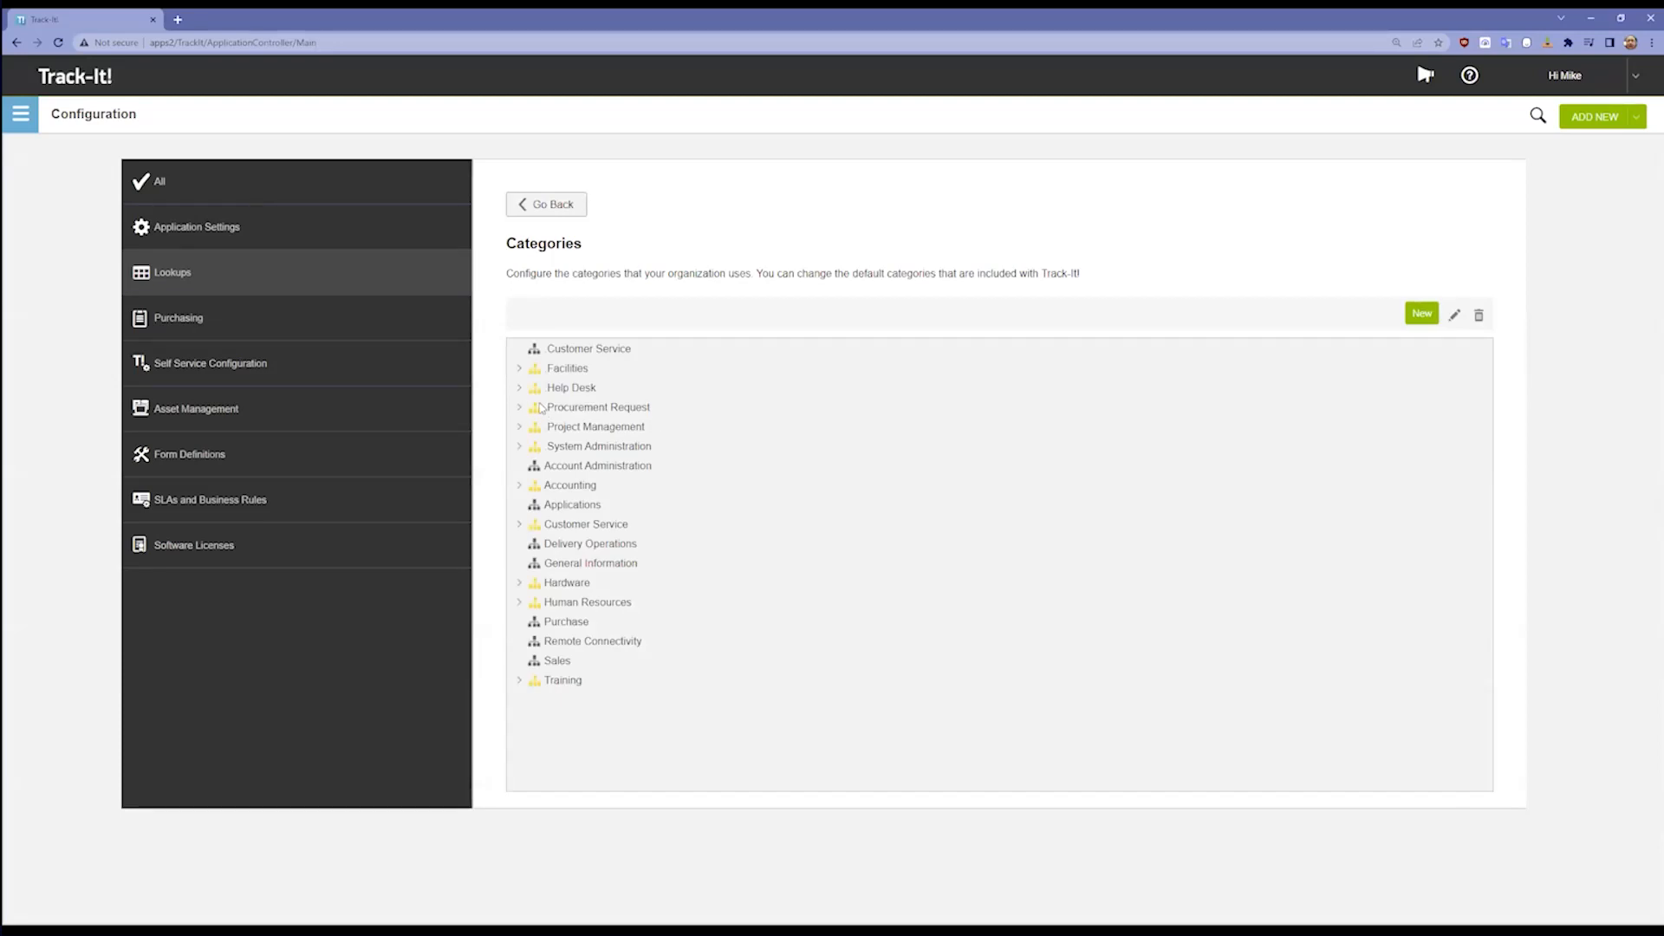
{"action": "left_click", "coordinate": [519, 409]}
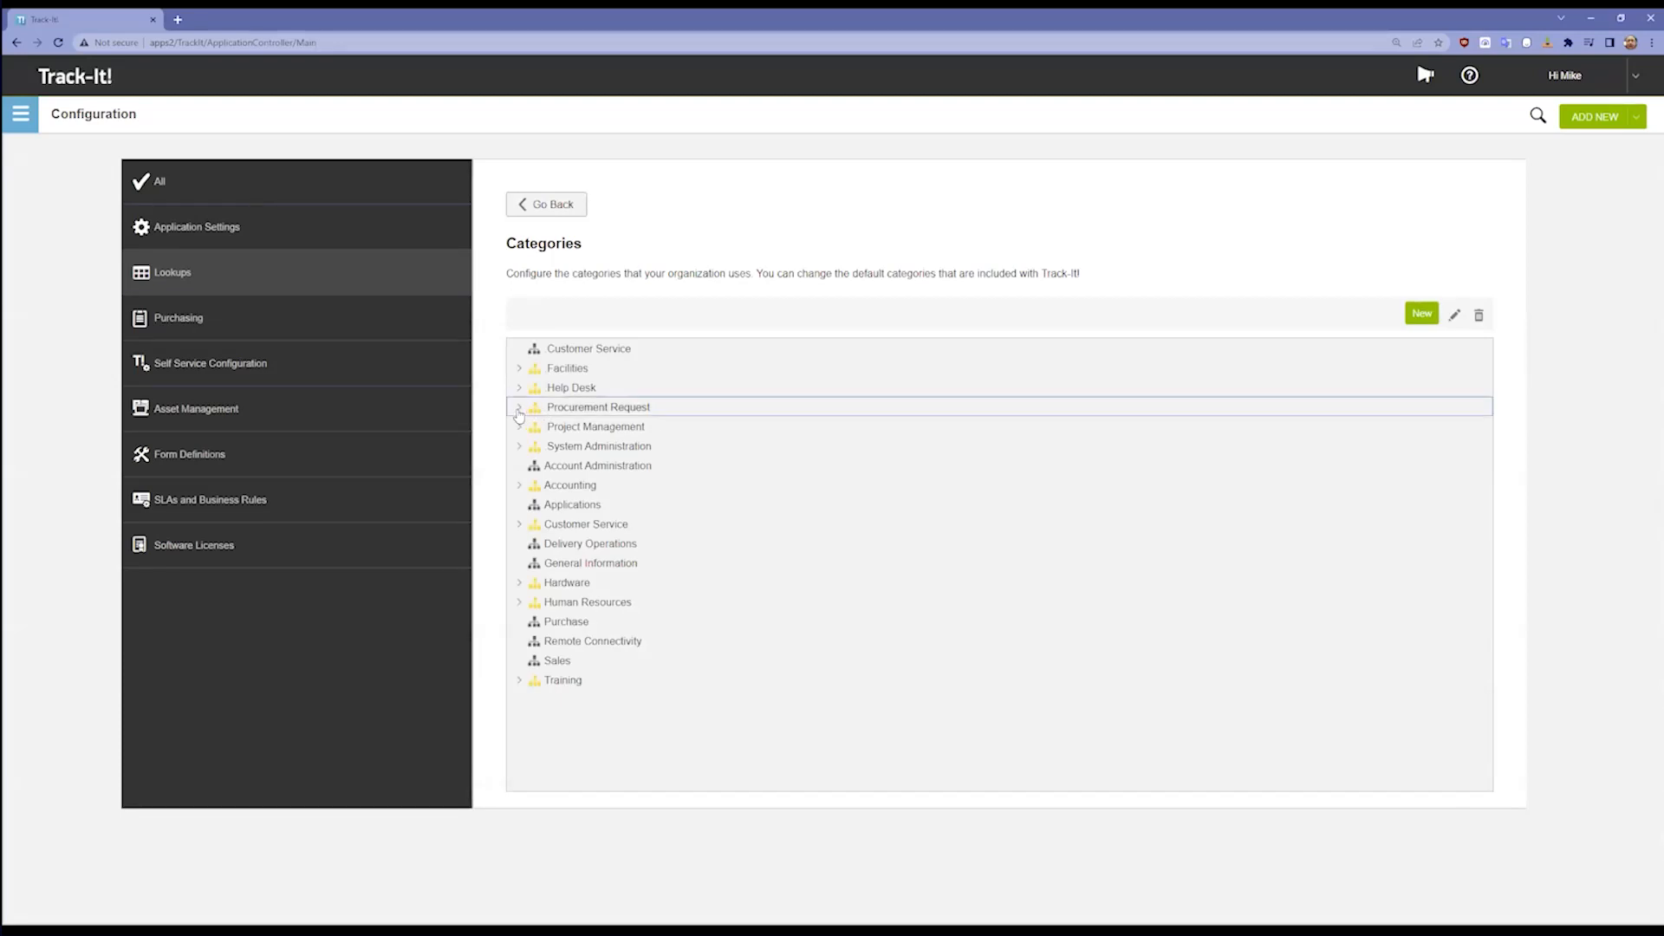
{"action": "left_click", "coordinate": [519, 408]}
{"action": "left_click", "coordinate": [520, 388]}
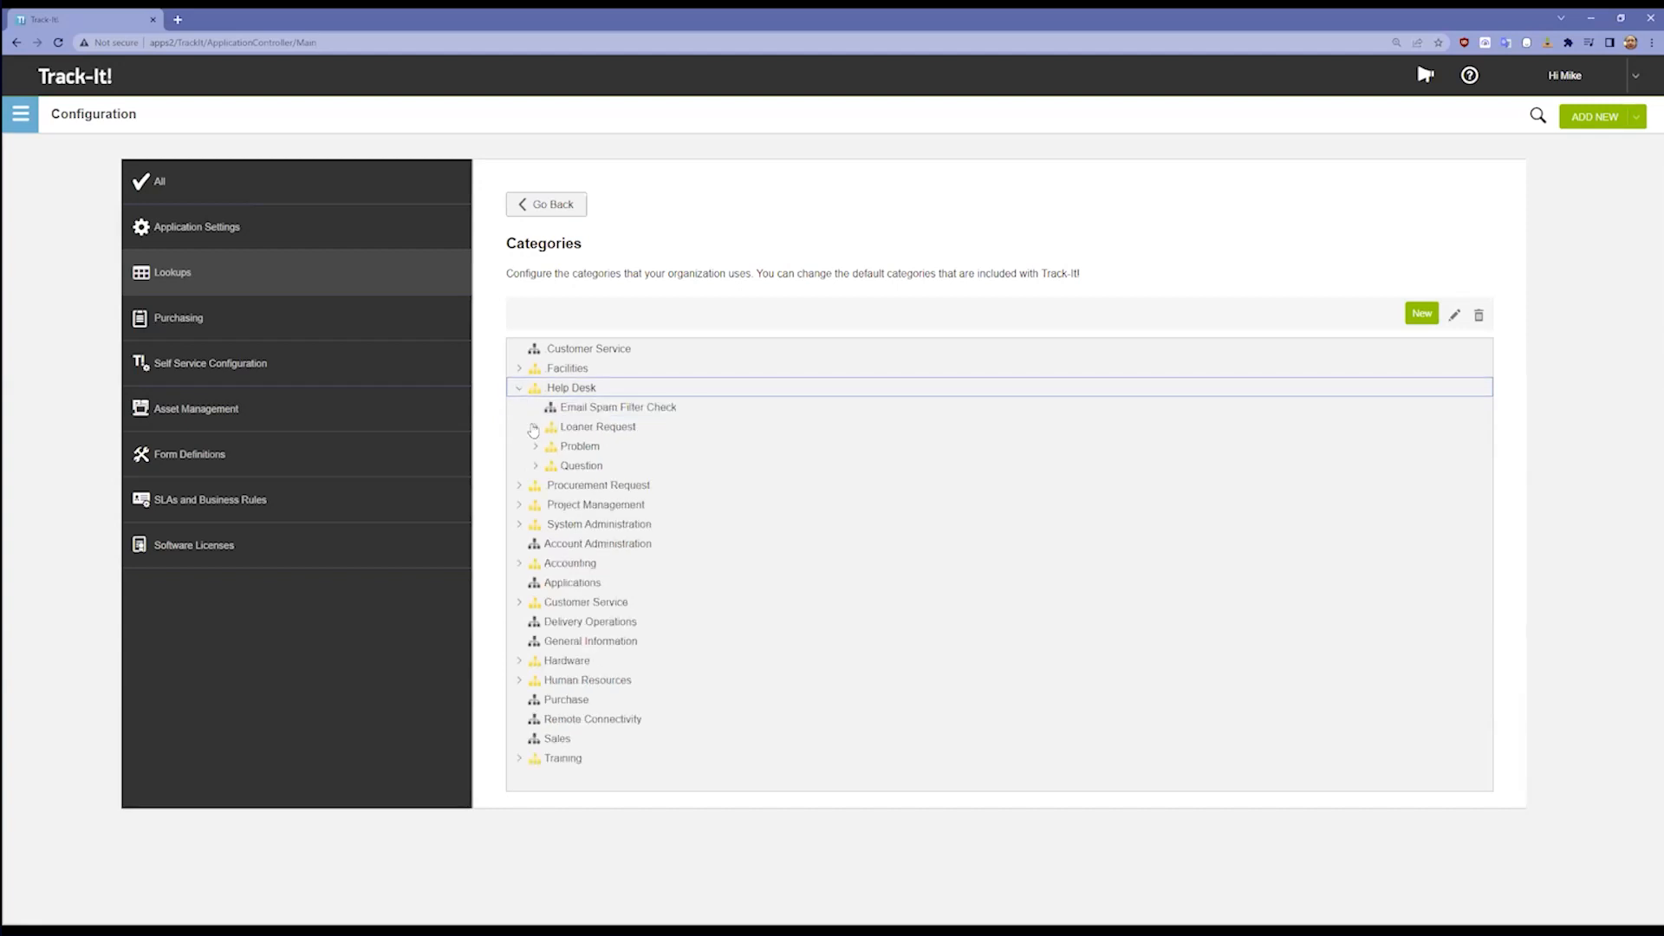
{"action": "left_click", "coordinate": [533, 429]}
{"action": "left_click", "coordinate": [606, 449]}
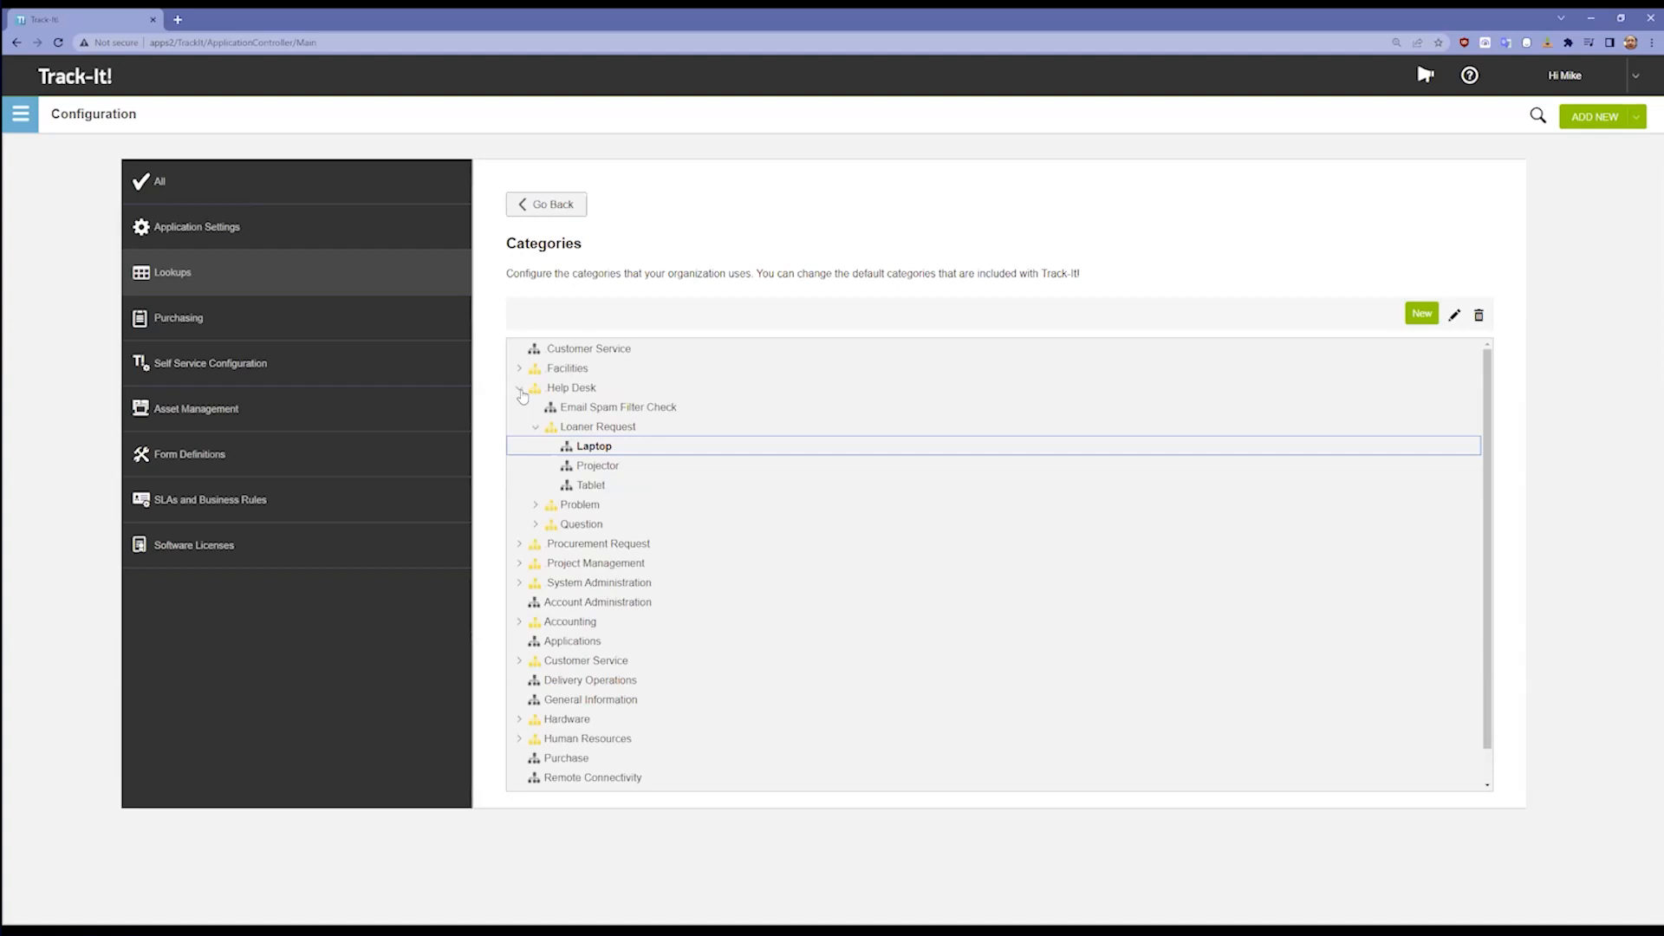
Step: Examine the nested Help Desk categories from Question through Desktop App, MS Office, 365, Excel and Problem to Difficult
{"action": "left_click", "coordinate": [520, 390]}
{"action": "left_click", "coordinate": [520, 392]}
{"action": "left_click", "coordinate": [535, 465]}
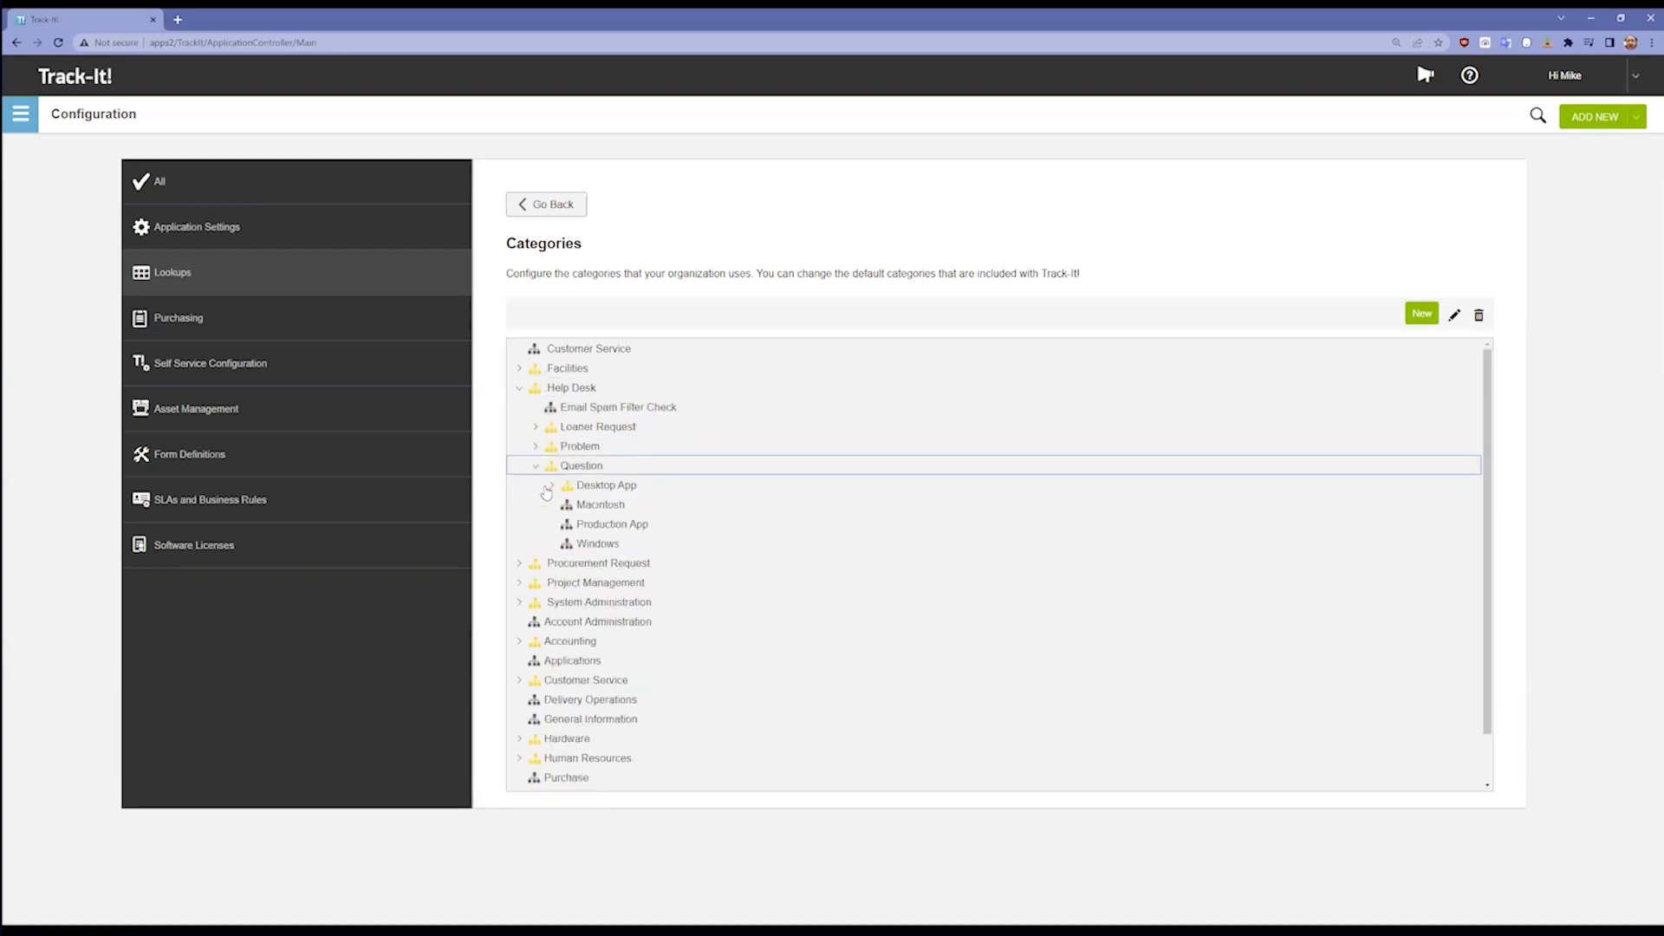
{"action": "left_click", "coordinate": [553, 487]}
{"action": "left_click", "coordinate": [569, 525]}
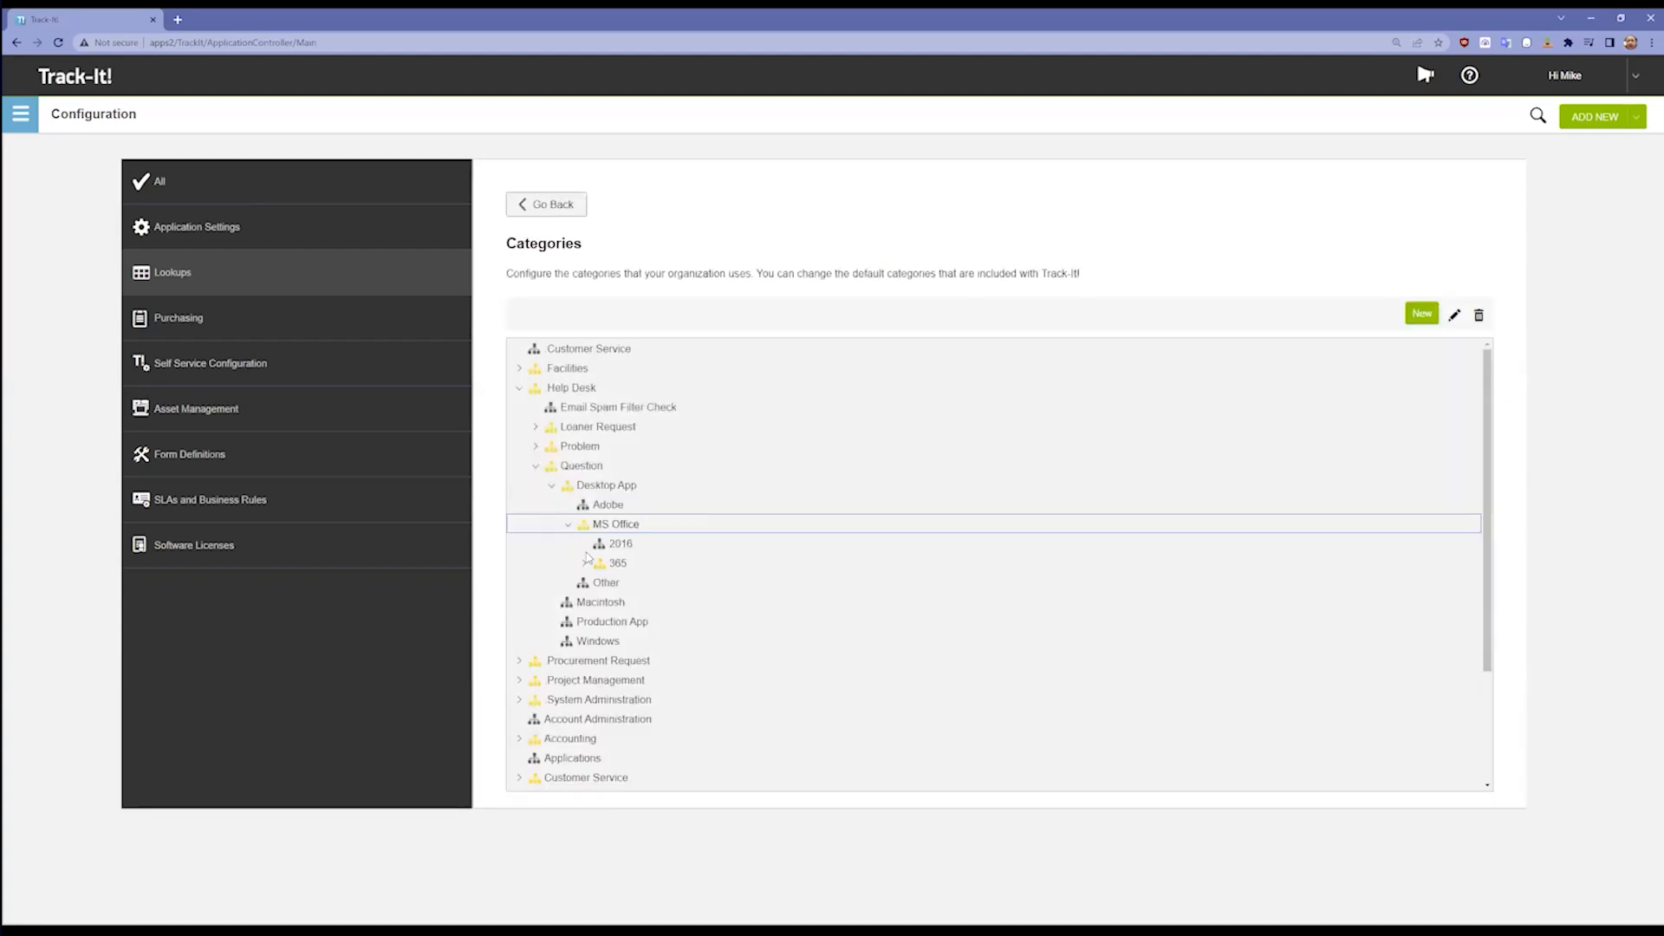
{"action": "left_click", "coordinate": [588, 567]}
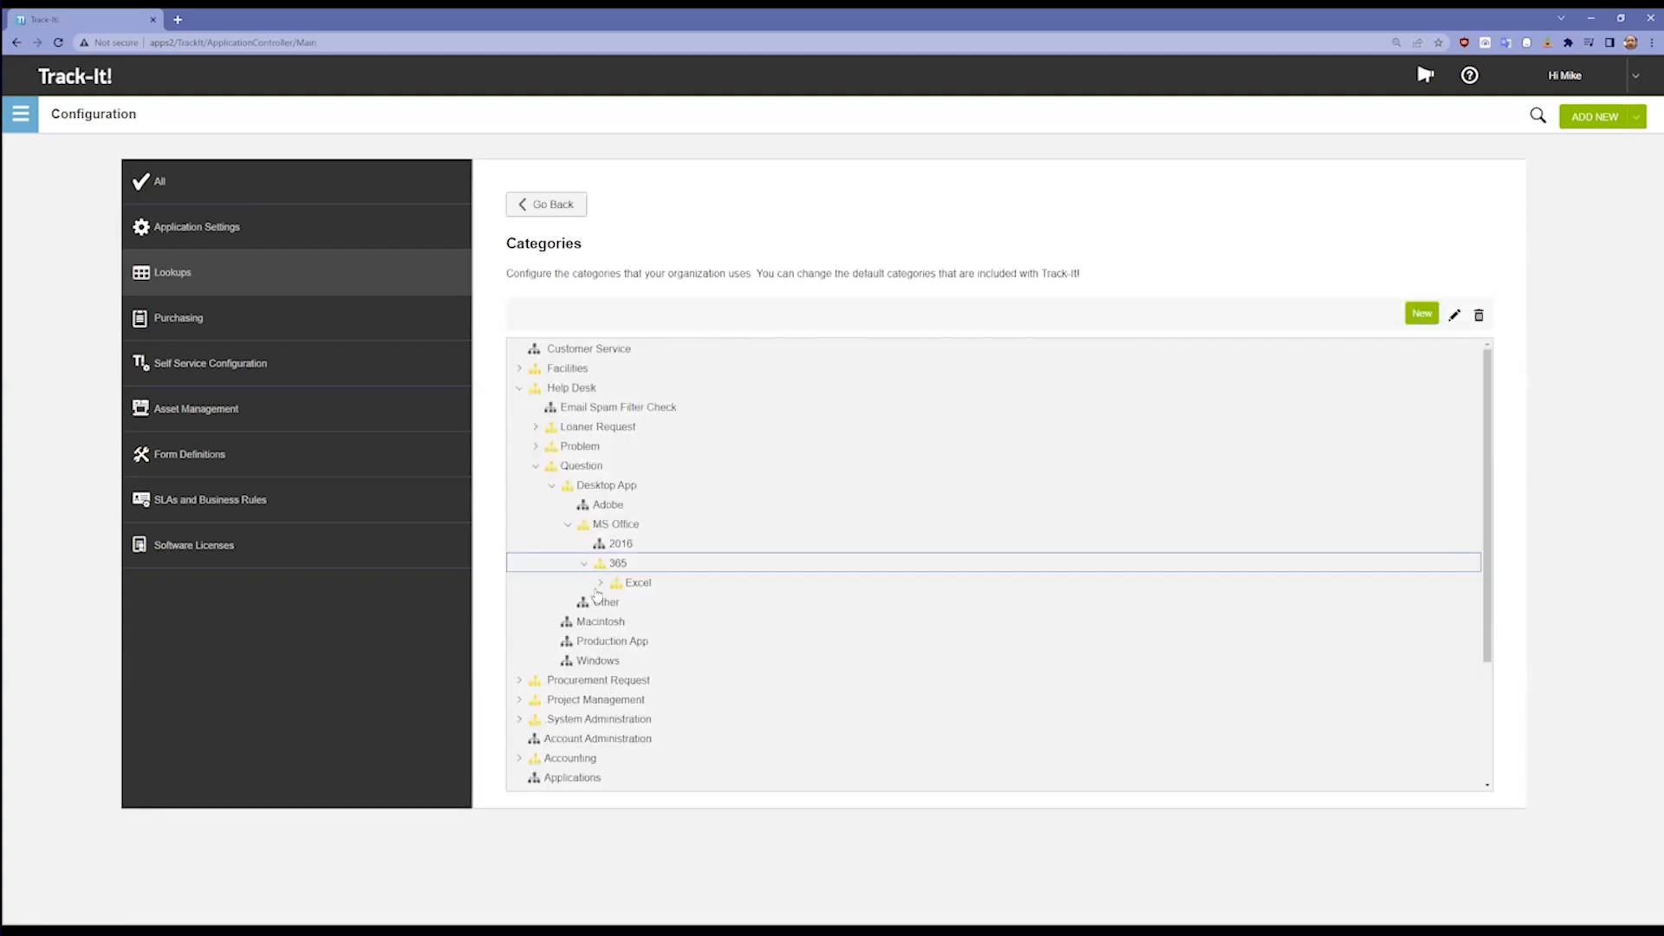
{"action": "left_click", "coordinate": [608, 589]}
{"action": "left_click", "coordinate": [616, 602]}
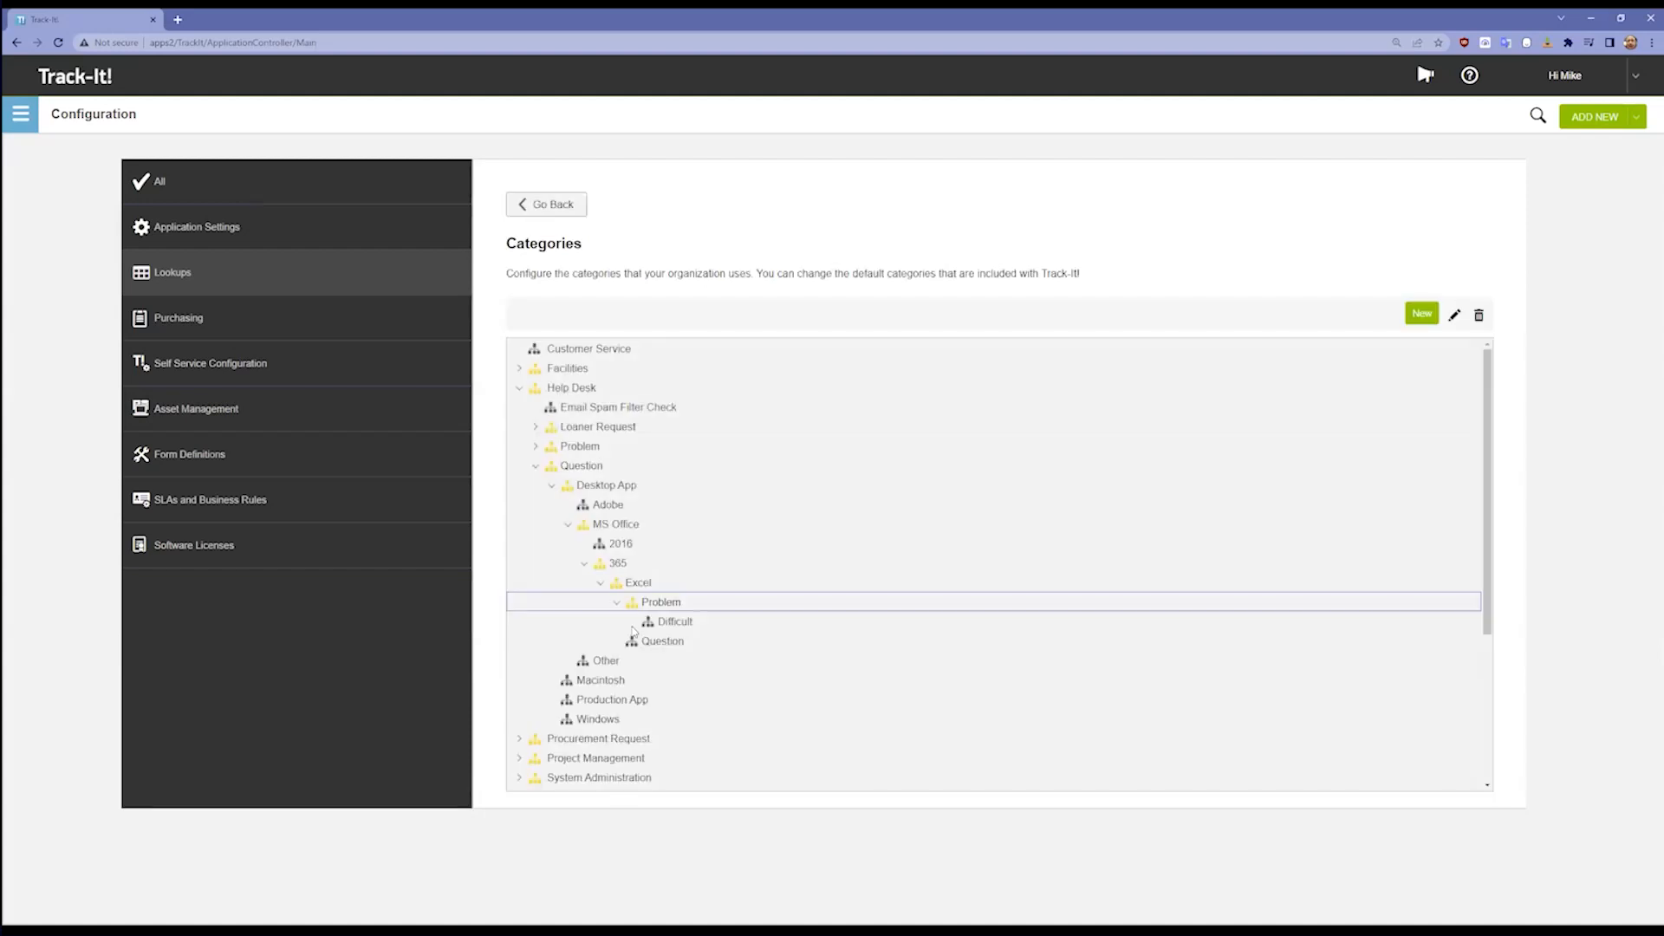
{"action": "left_click", "coordinate": [685, 624]}
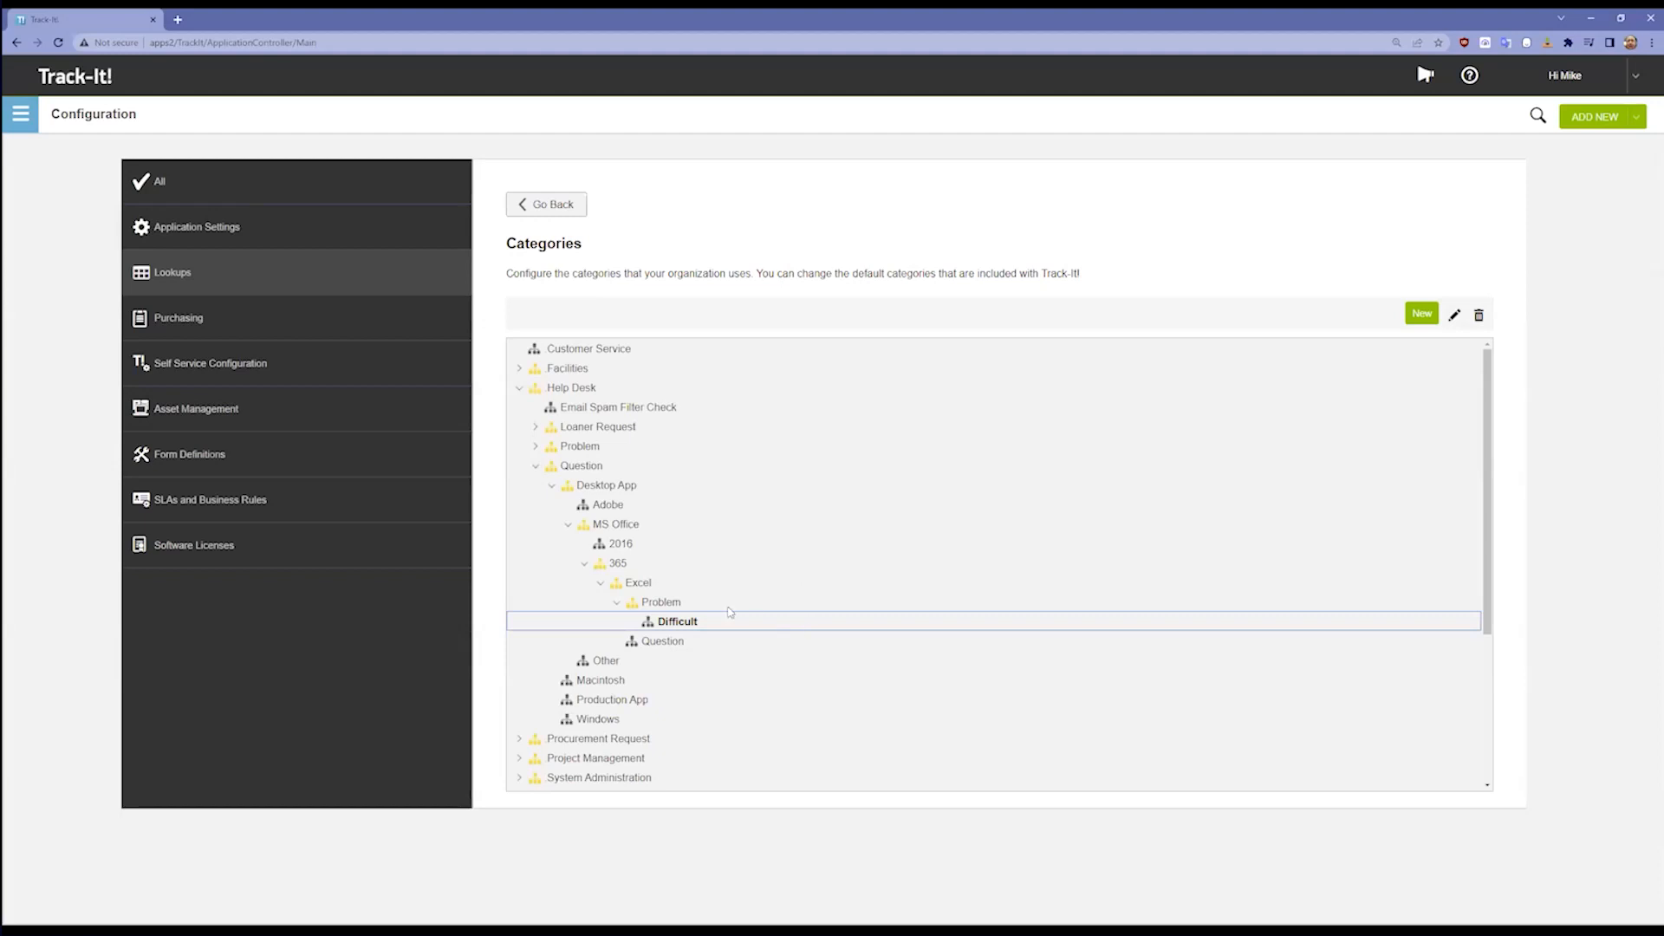
Step: Collapse the Help Desk branch and examine the Electrical subcategories under Facilities, leaving that branch collapsed
{"action": "left_click", "coordinate": [569, 525]}
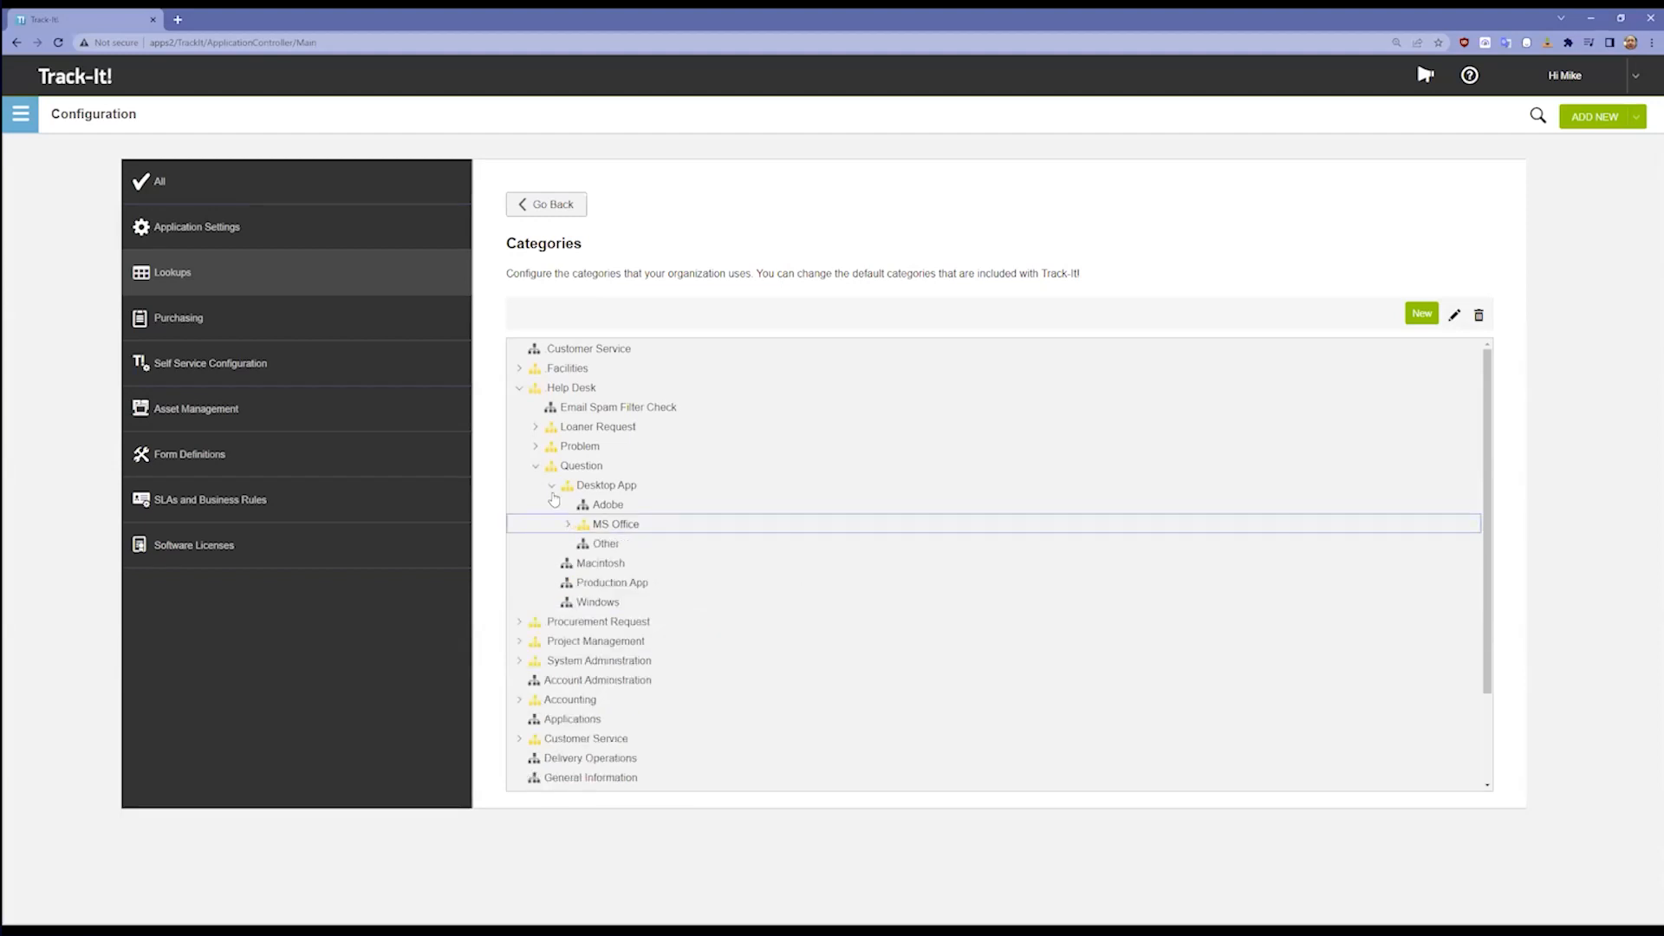
{"action": "left_click", "coordinate": [552, 486]}
{"action": "left_click", "coordinate": [536, 468]}
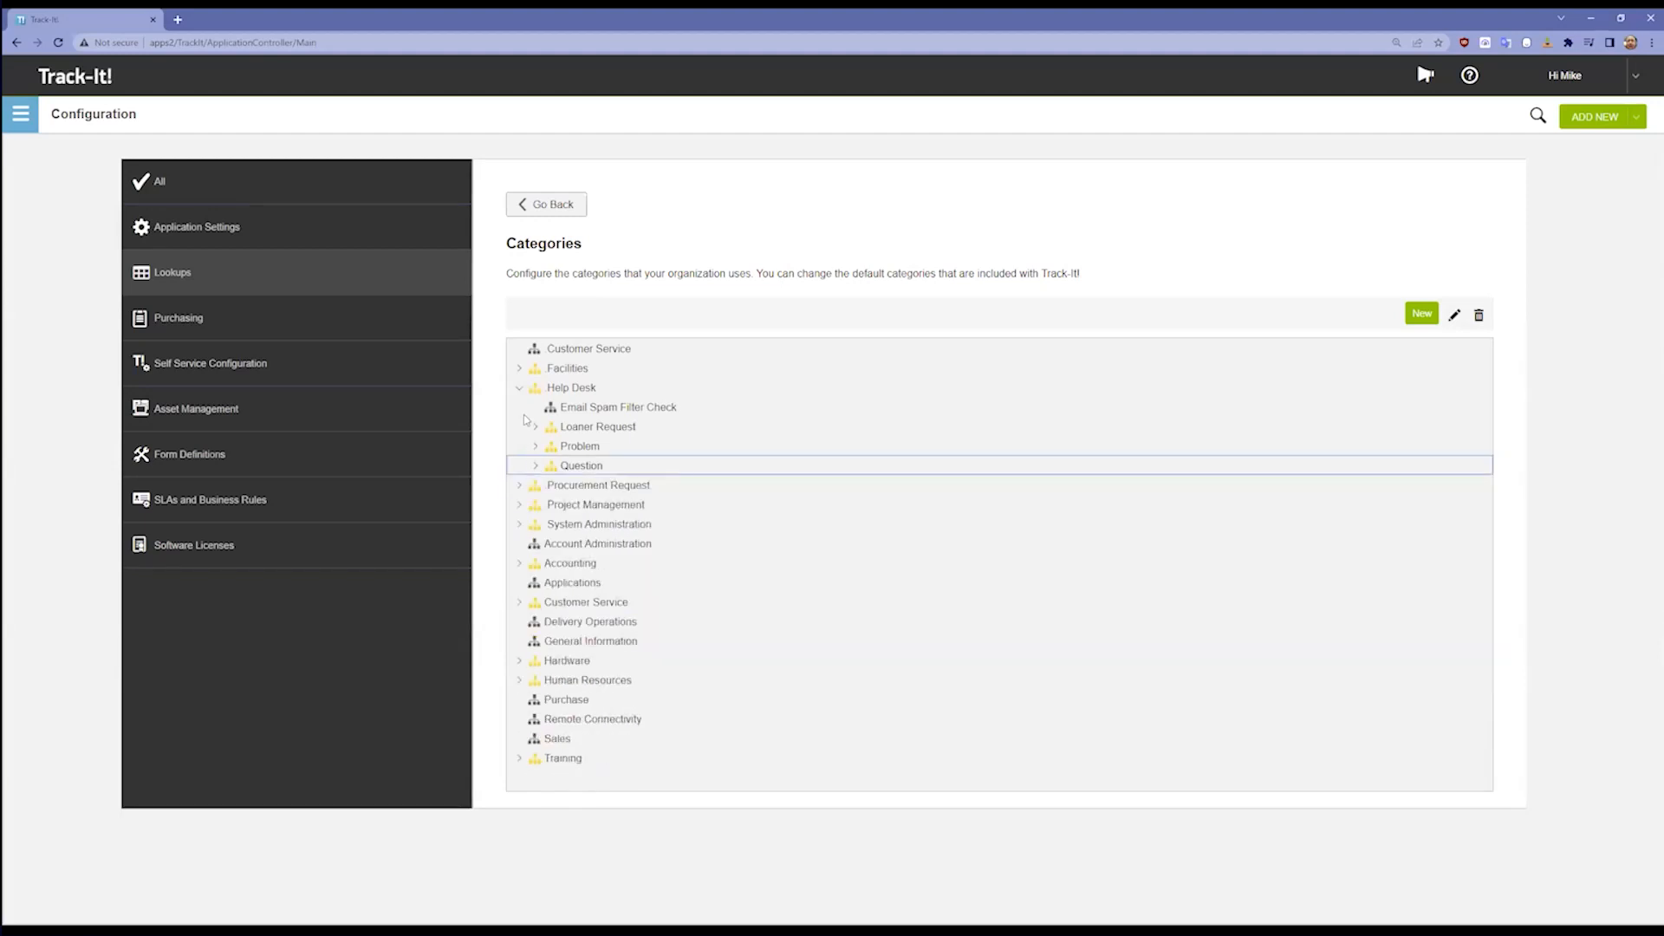
{"action": "left_click", "coordinate": [519, 392]}
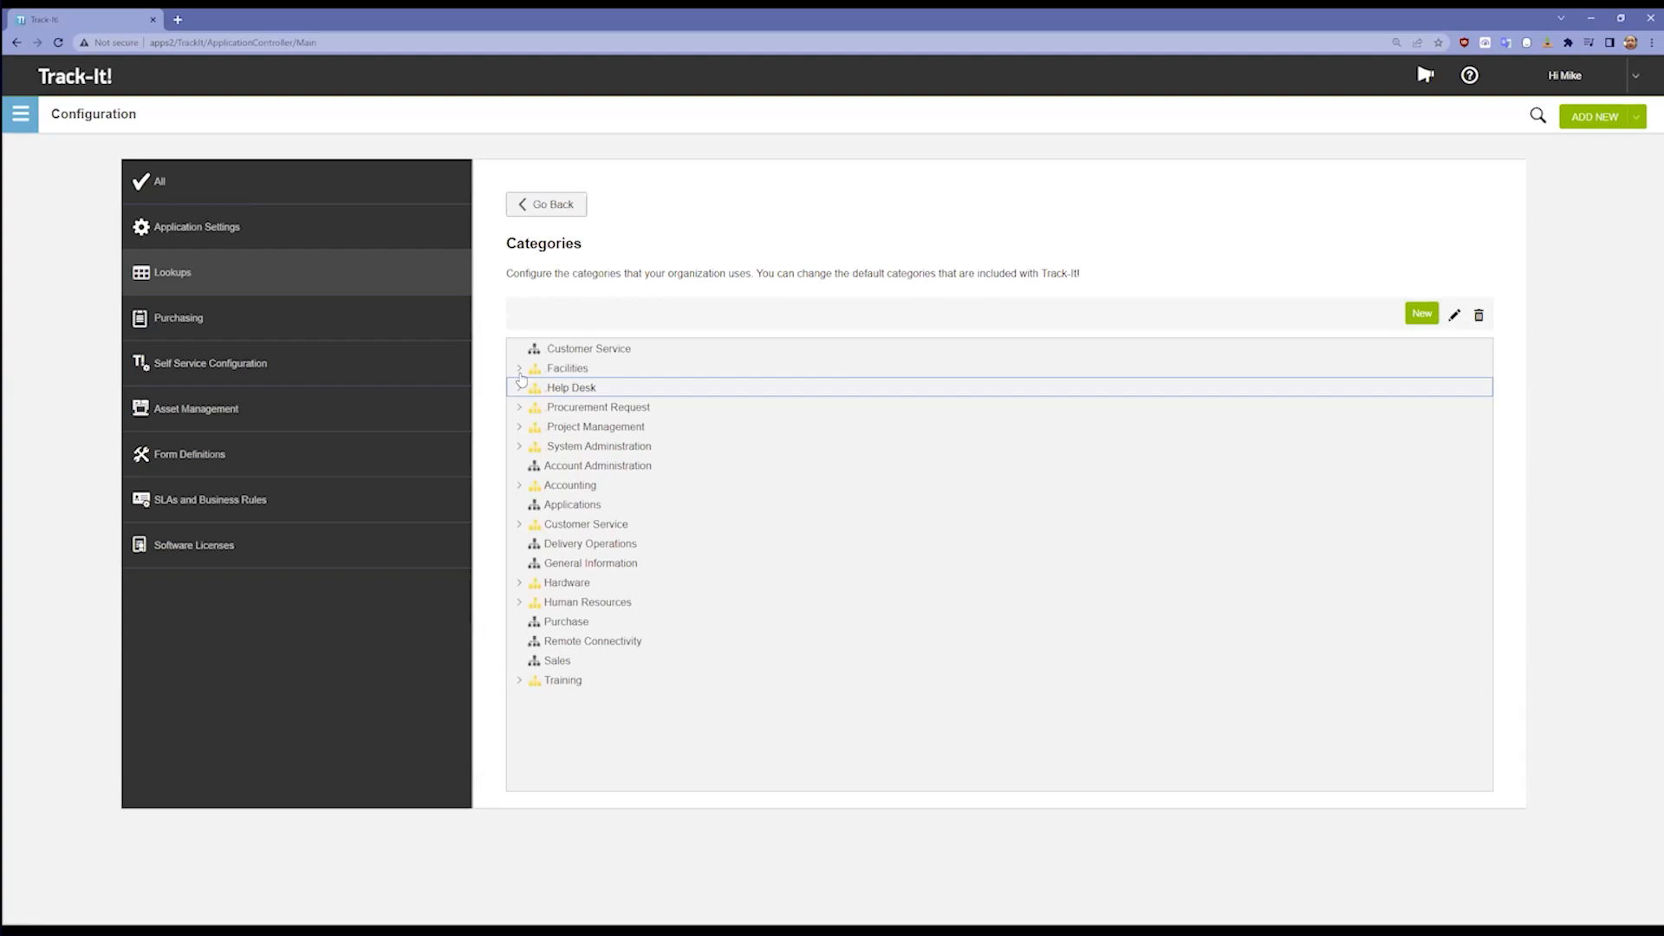
{"action": "left_click", "coordinate": [517, 371]}
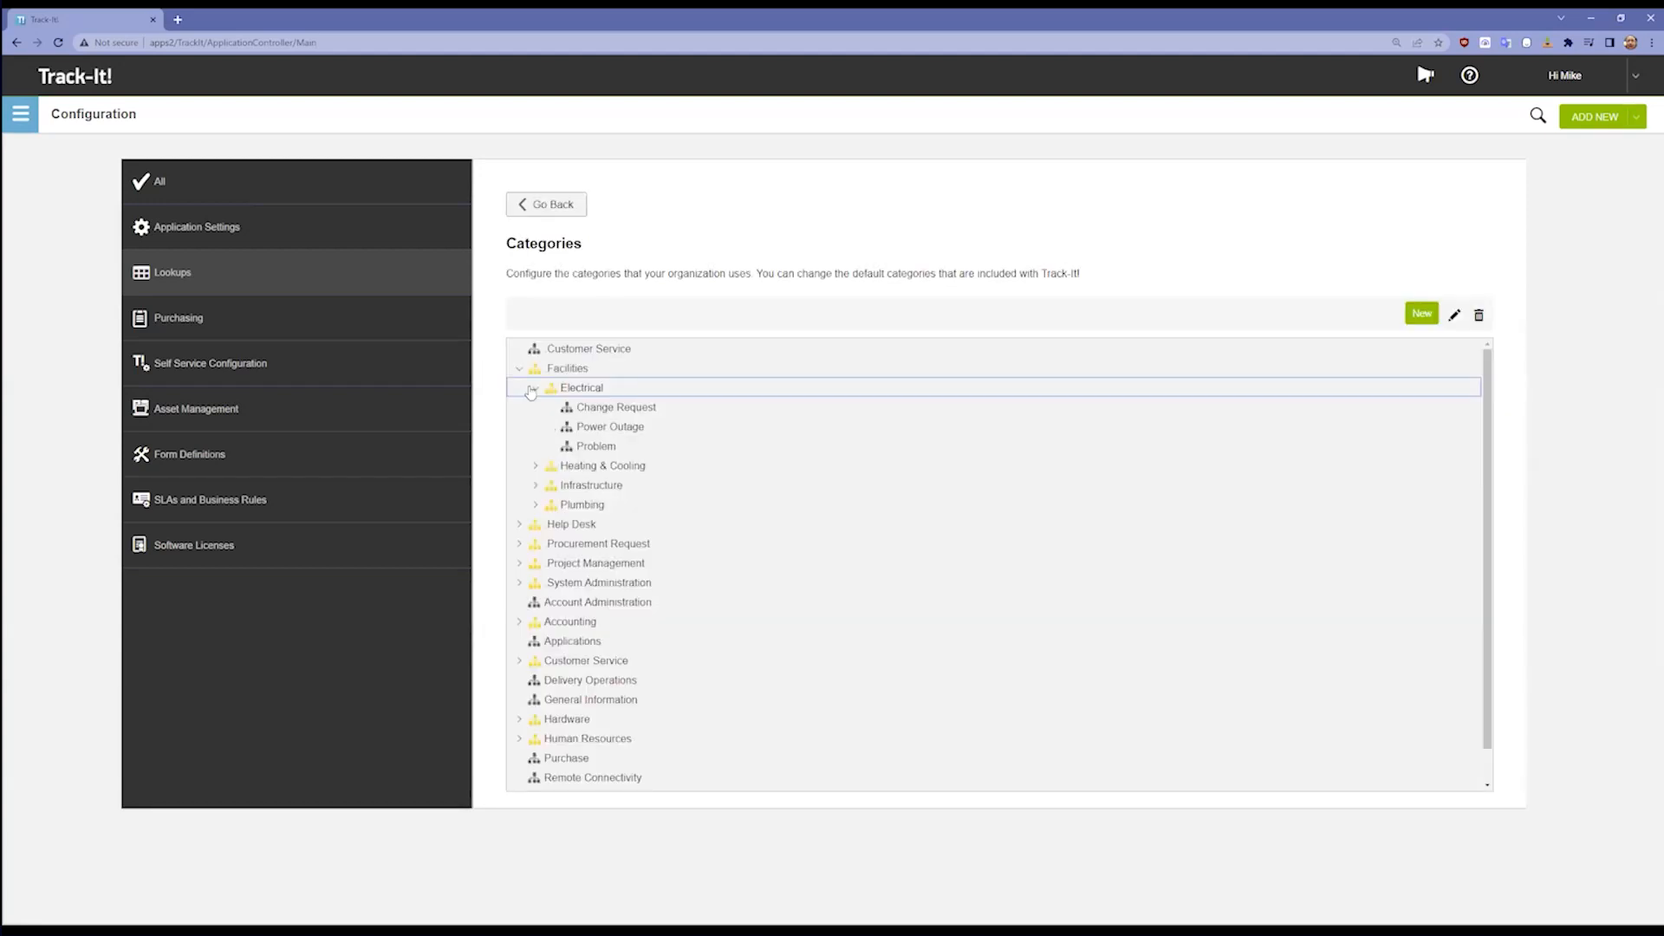
{"action": "left_click", "coordinate": [534, 387]}
{"action": "left_click", "coordinate": [520, 371]}
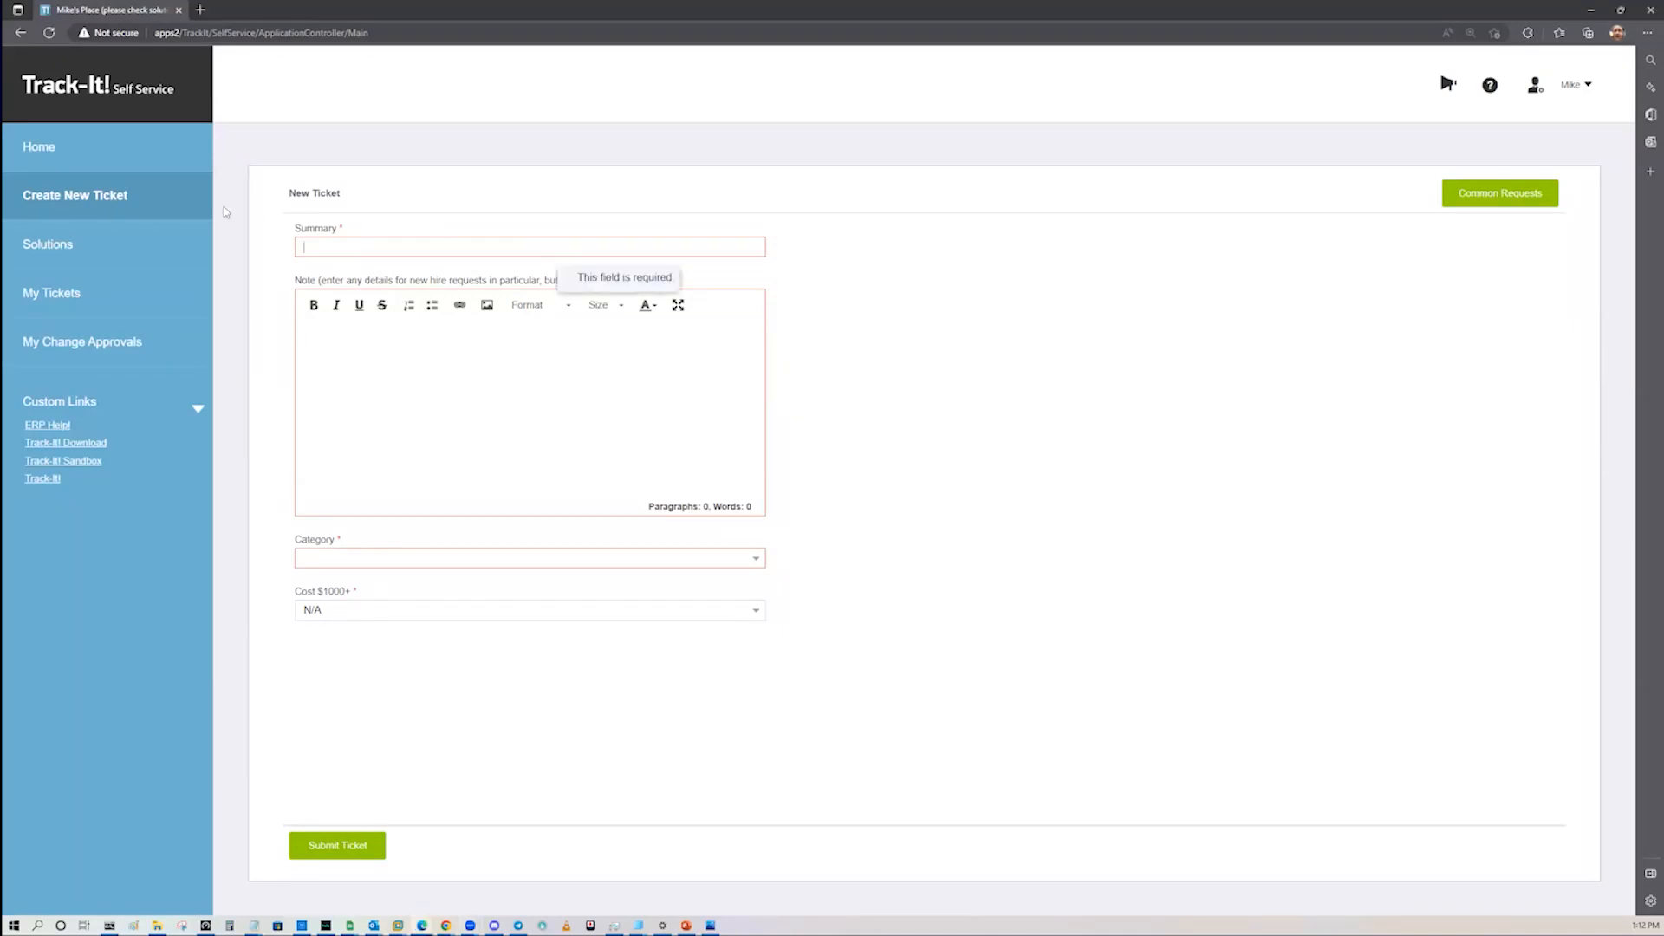
Step: Leave the new ticket form in Track-It! Self Service without saving changes and bring up the self-service home page
{"action": "left_click", "coordinate": [117, 190]}
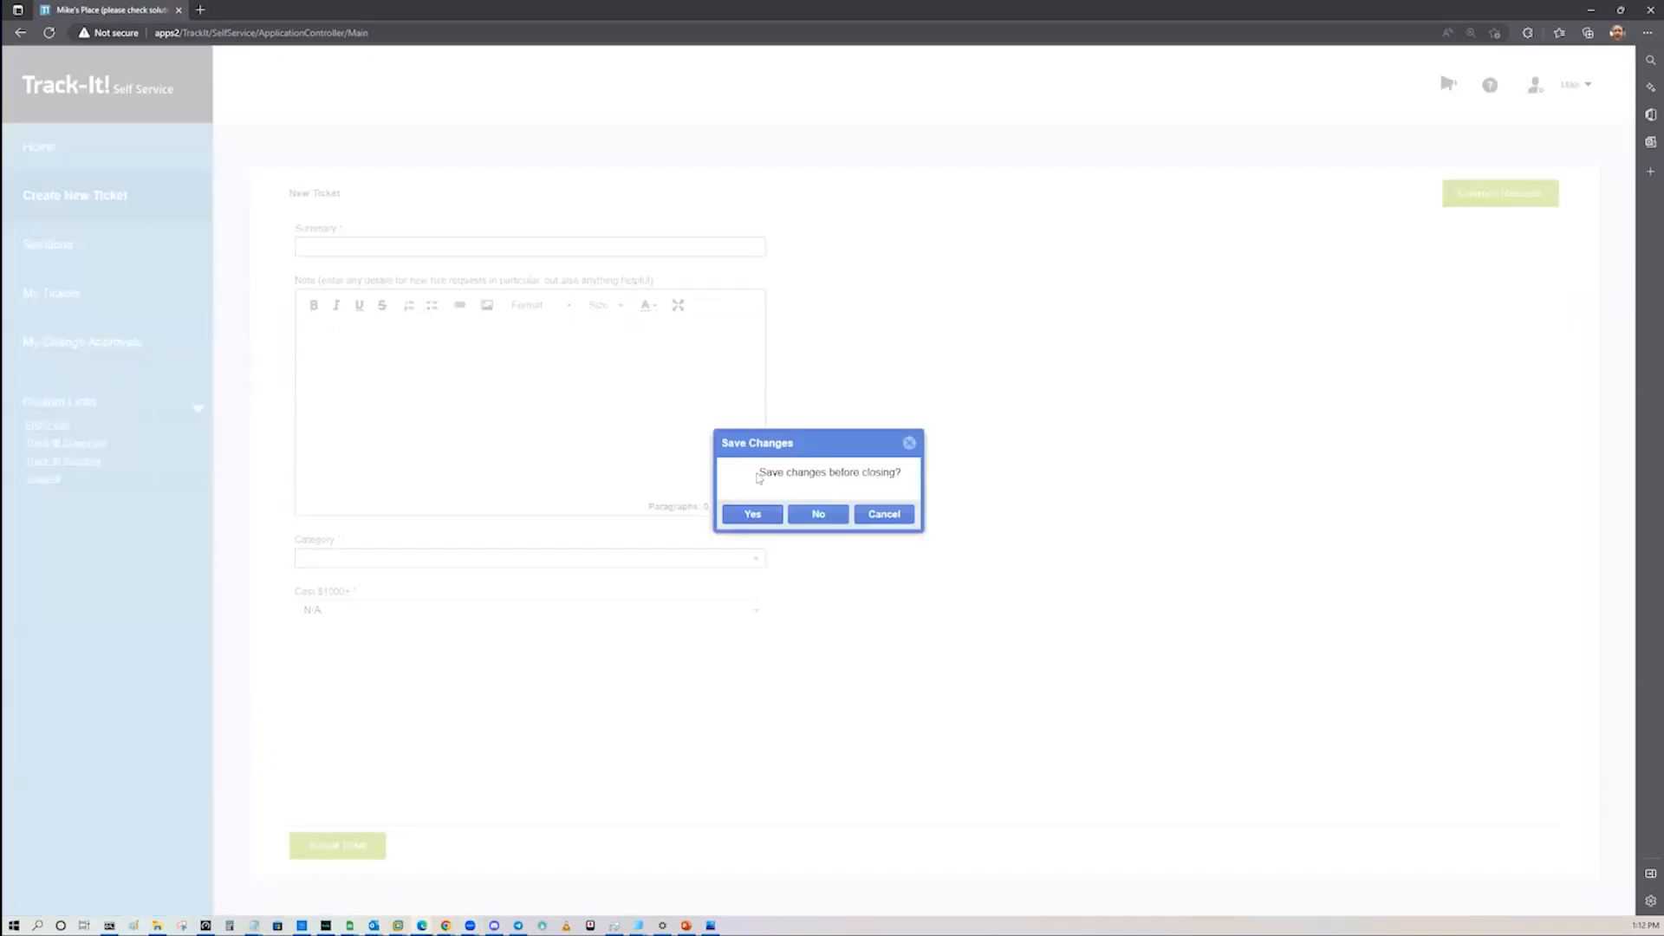
{"action": "left_click", "coordinate": [818, 513]}
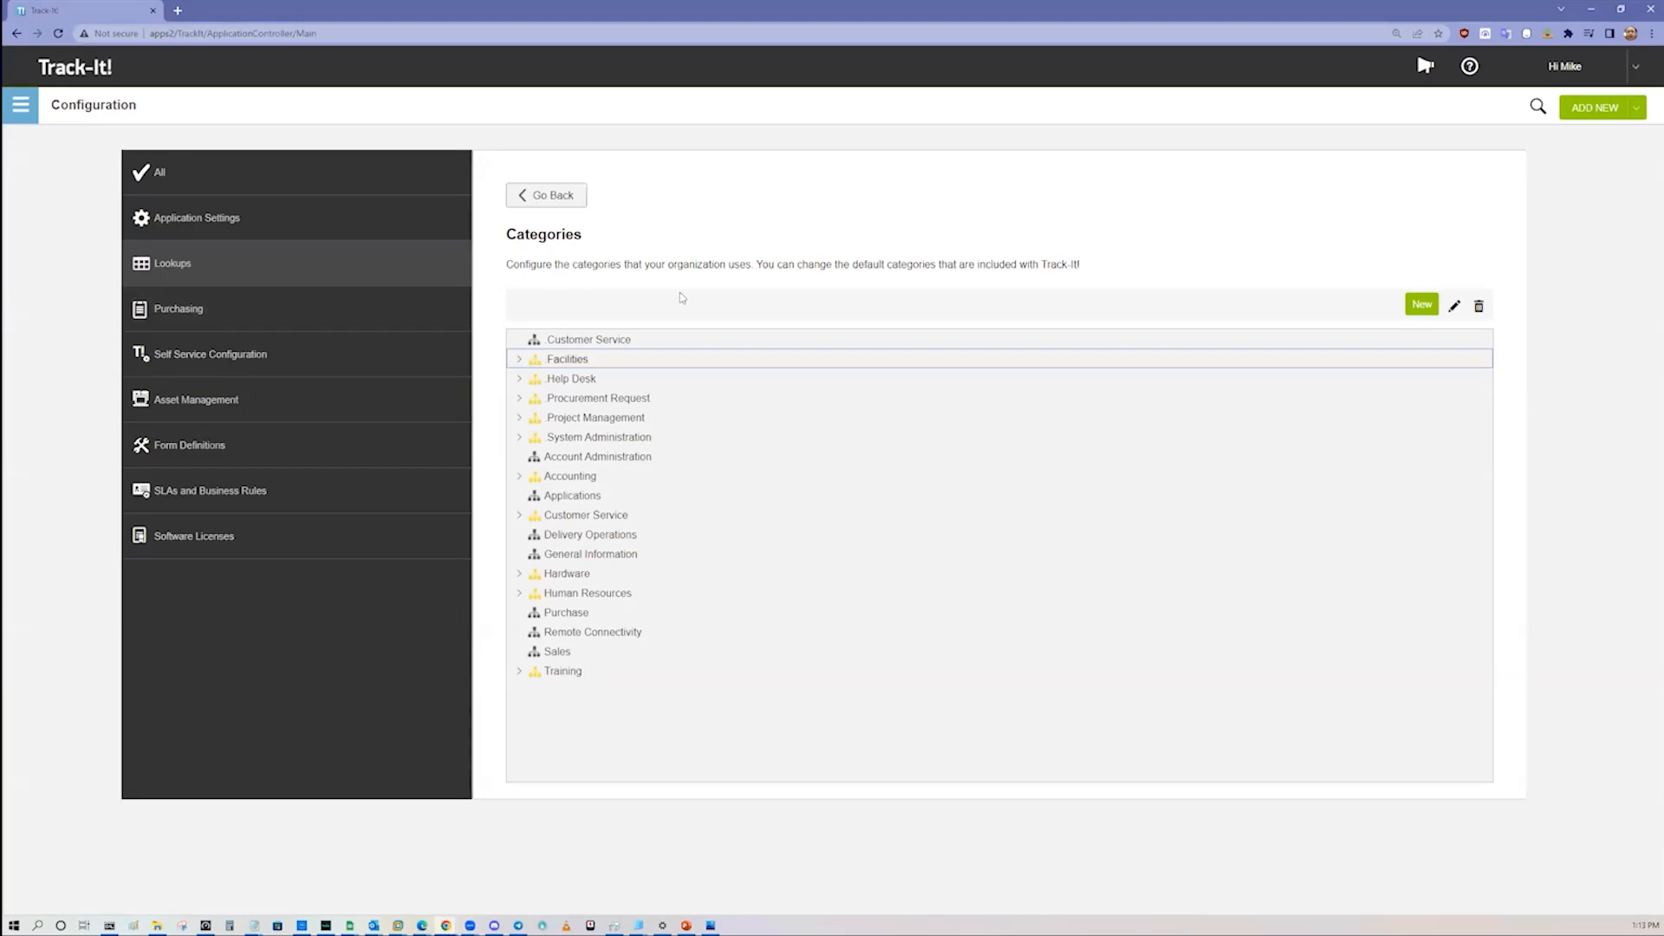
{"action": "key", "text": "alt+Tab"}
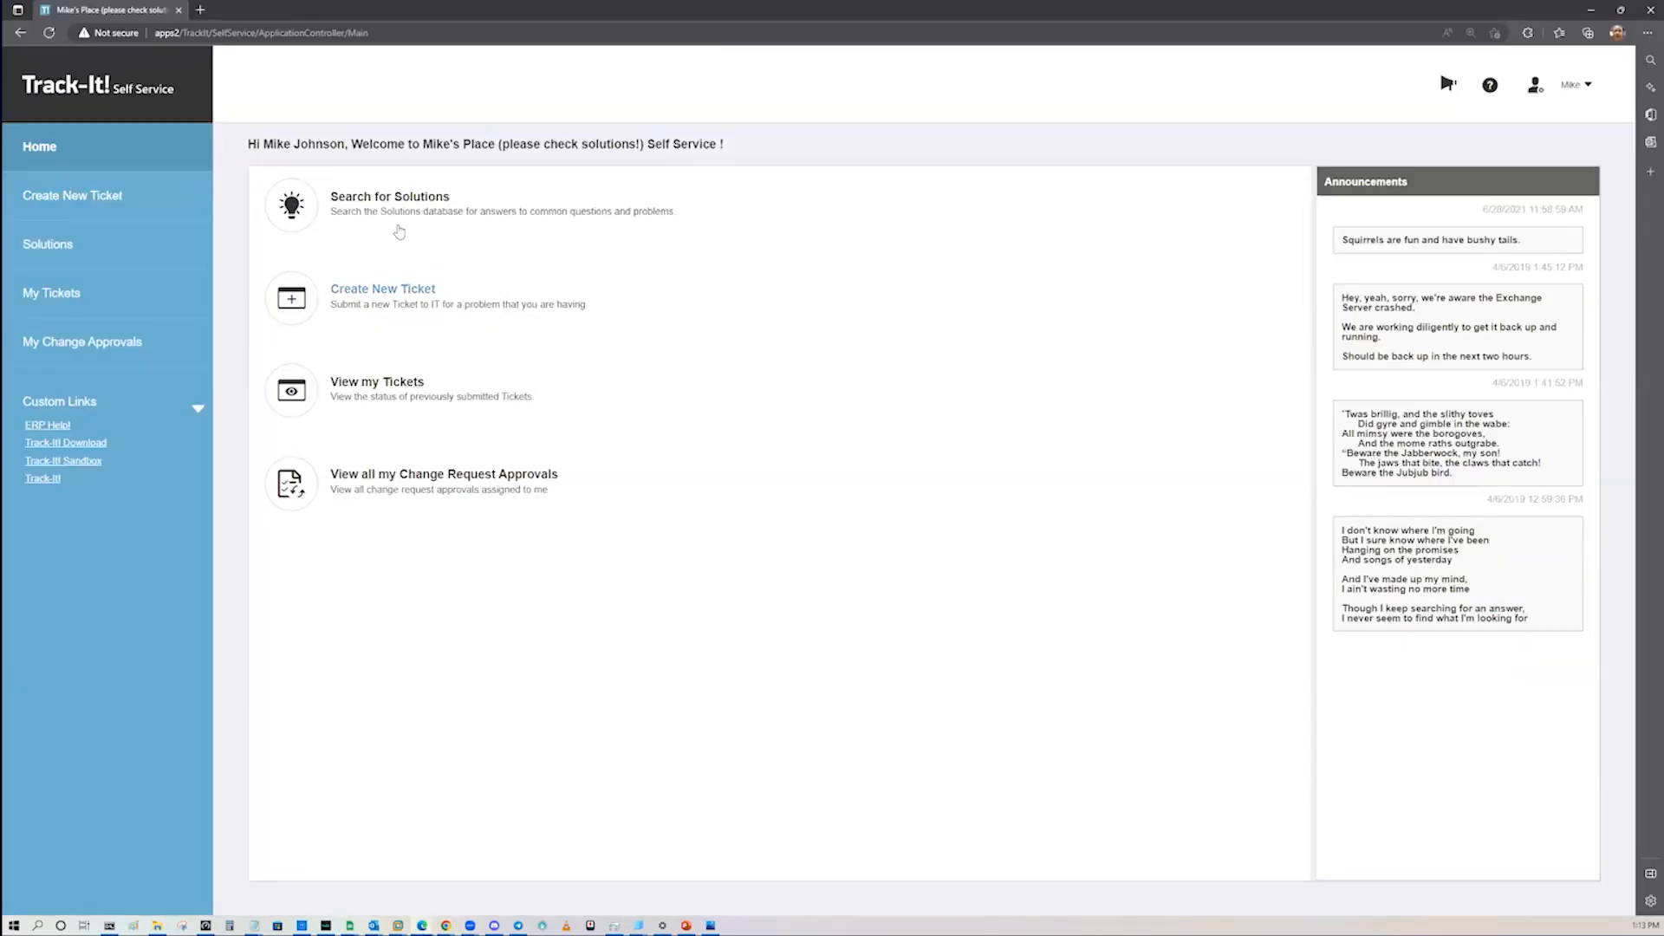
Step: Search the self-service solutions for "excel print area" using all words and phrases
{"action": "left_click", "coordinate": [386, 201]}
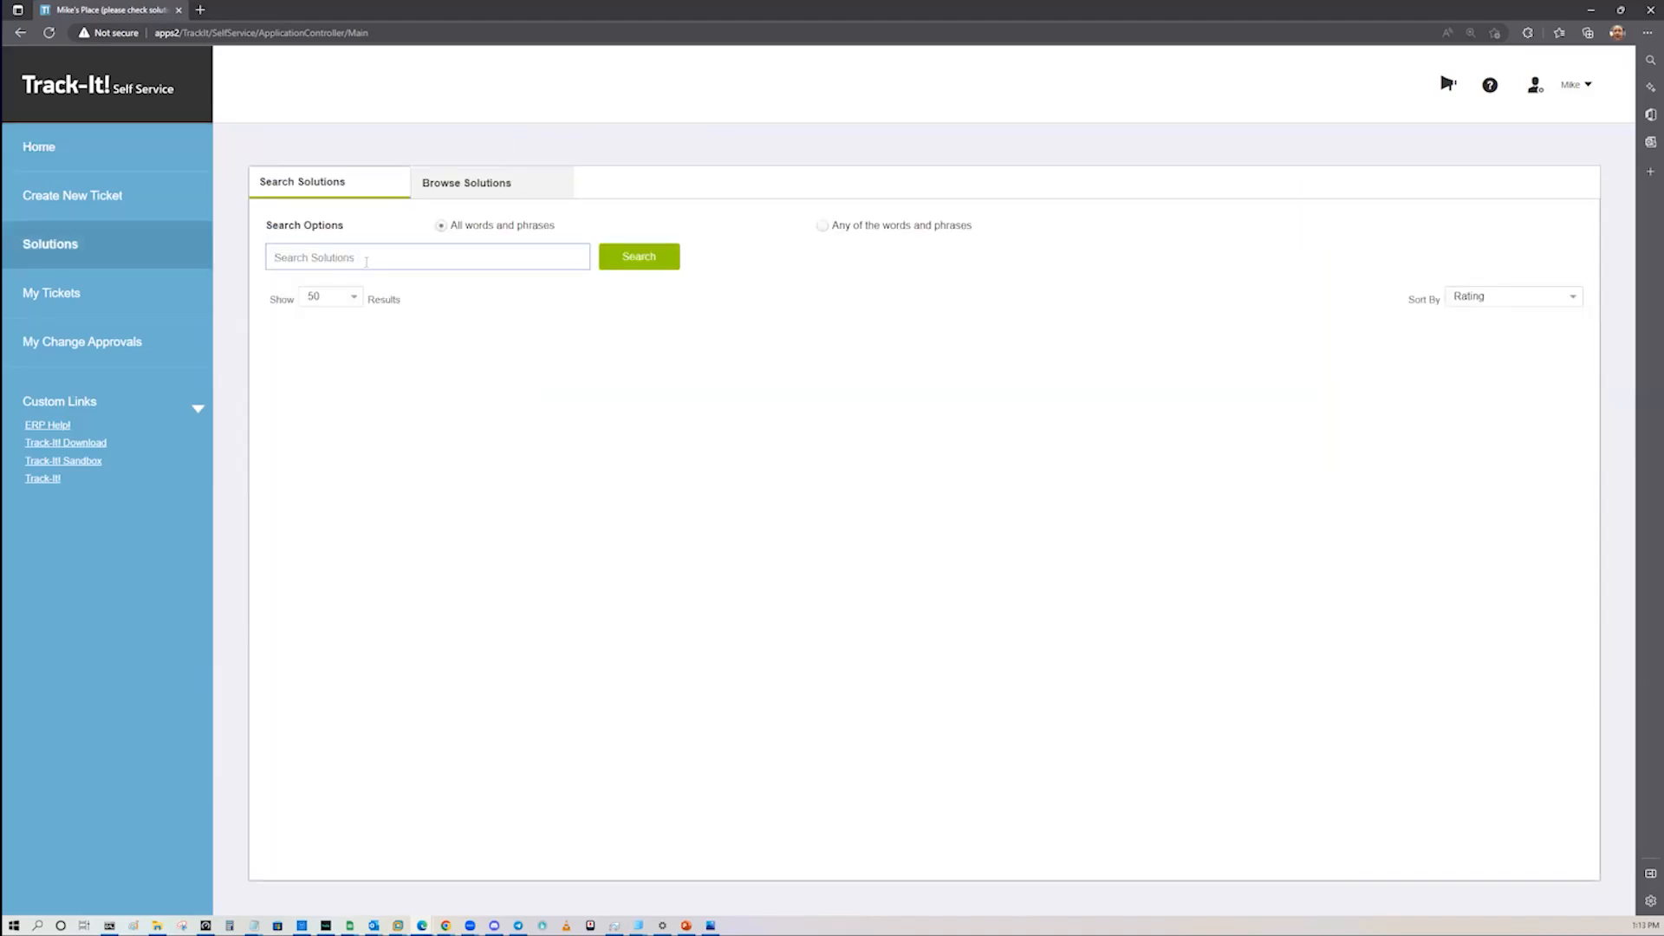
{"action": "type", "text": "excel print area"}
{"action": "key", "text": "Return"}
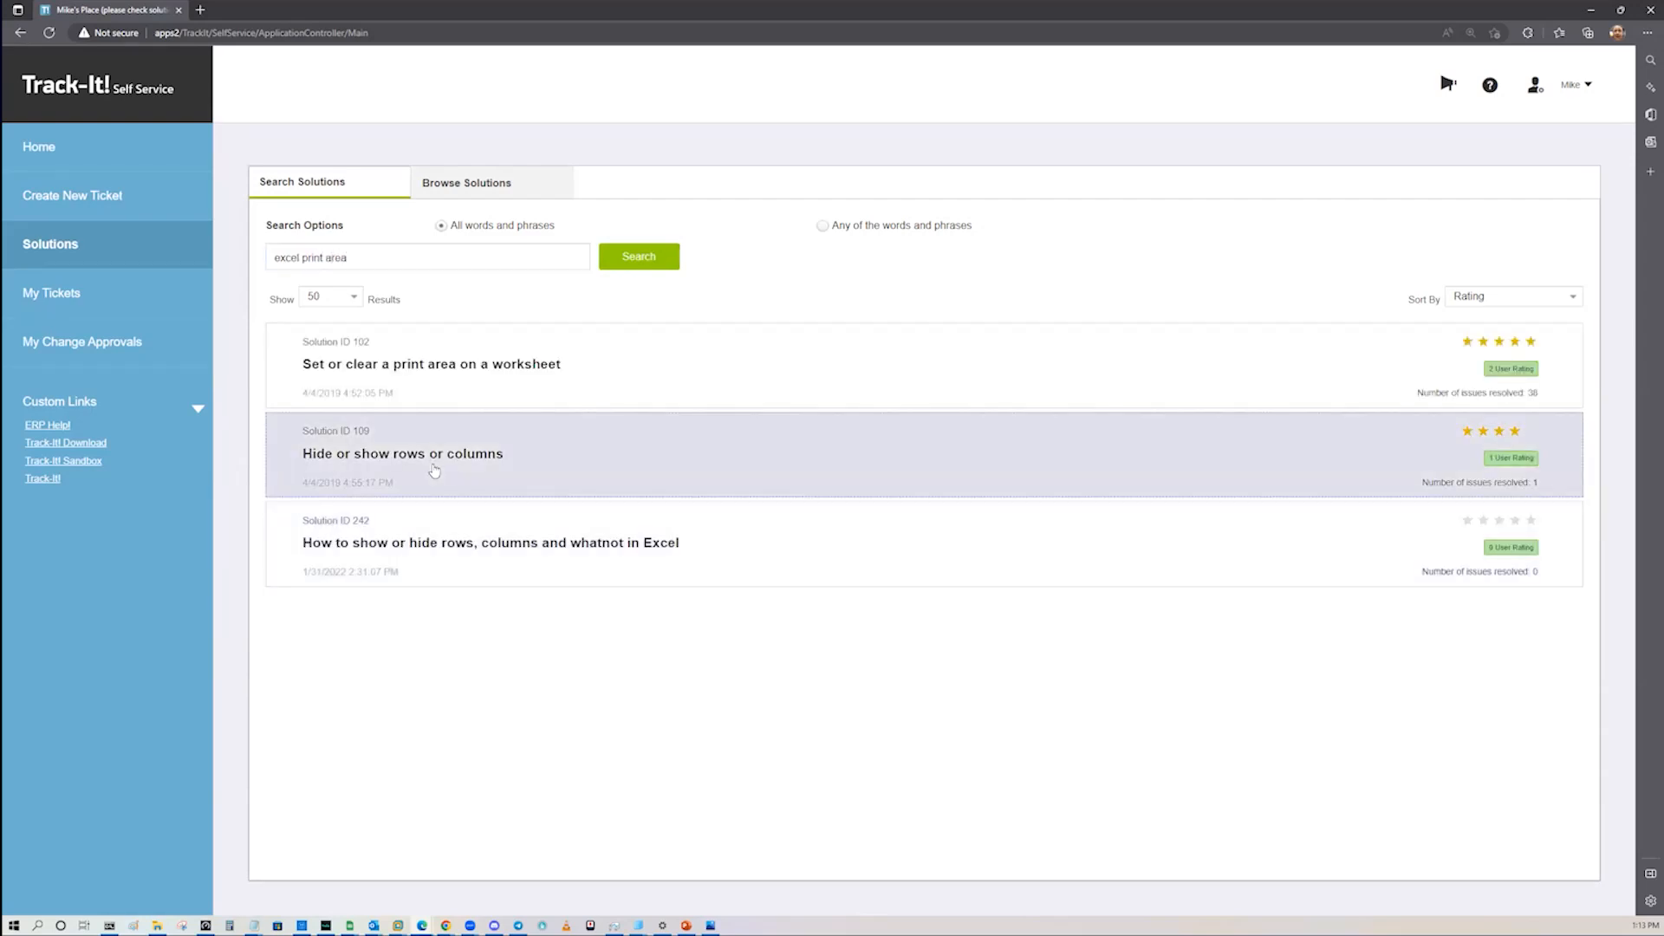
Step: Open the "Hide or show rows or columns" solution and select the text of its feedback comment
{"action": "left_click", "coordinate": [434, 469]}
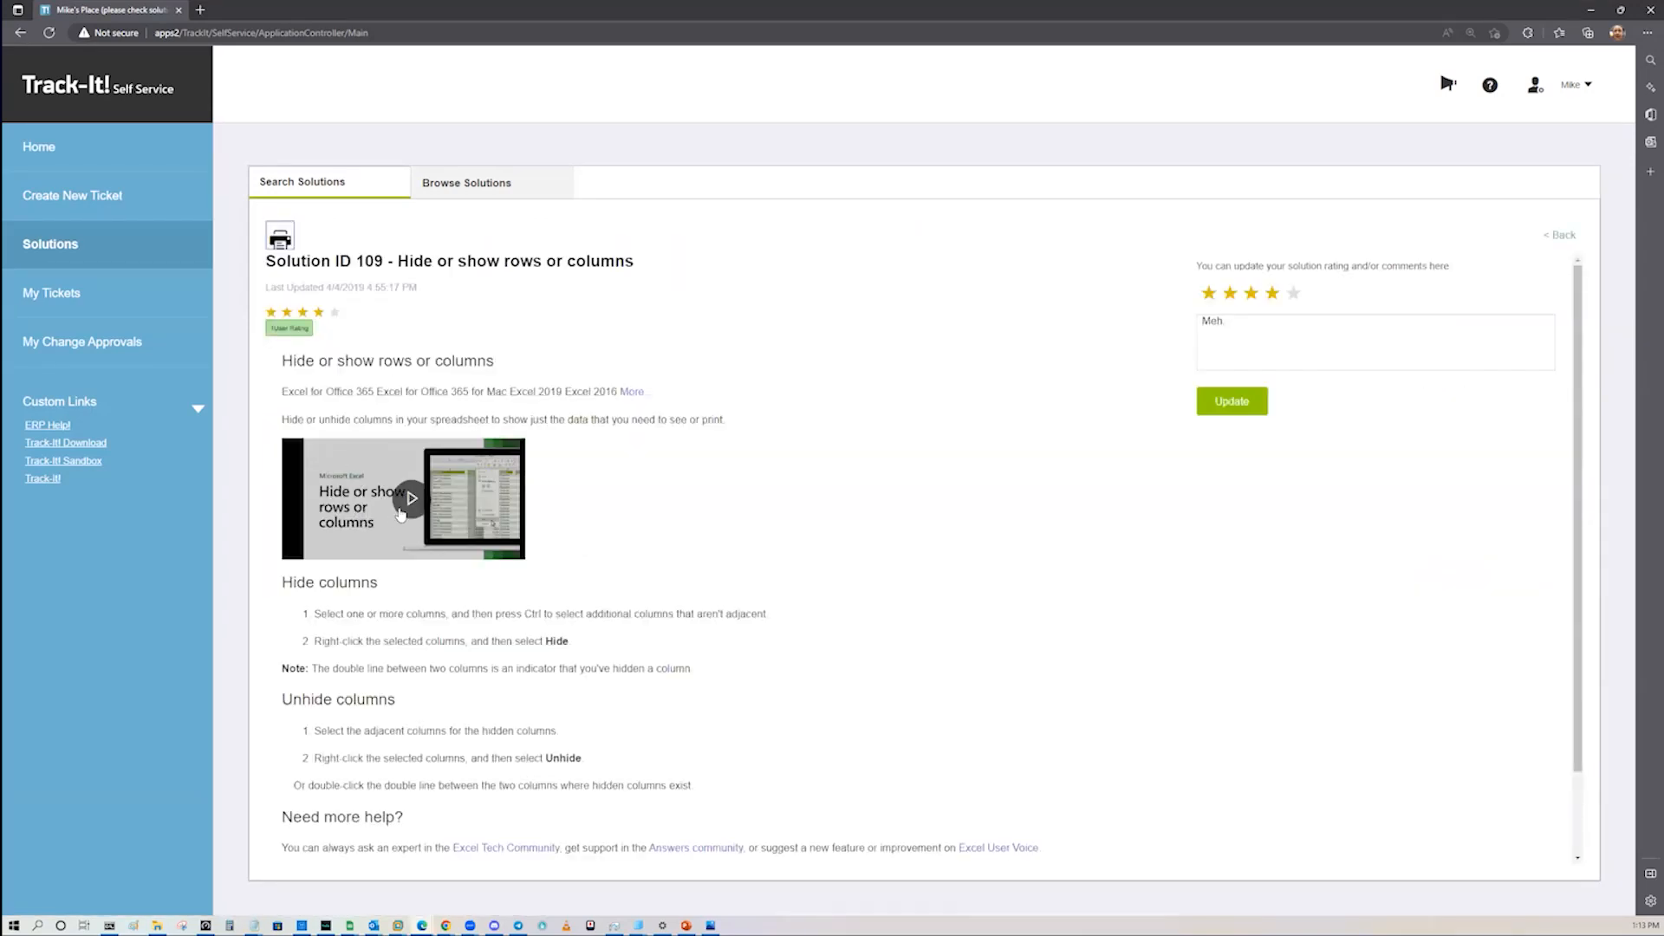
{"action": "triple_click", "coordinate": [1299, 322]}
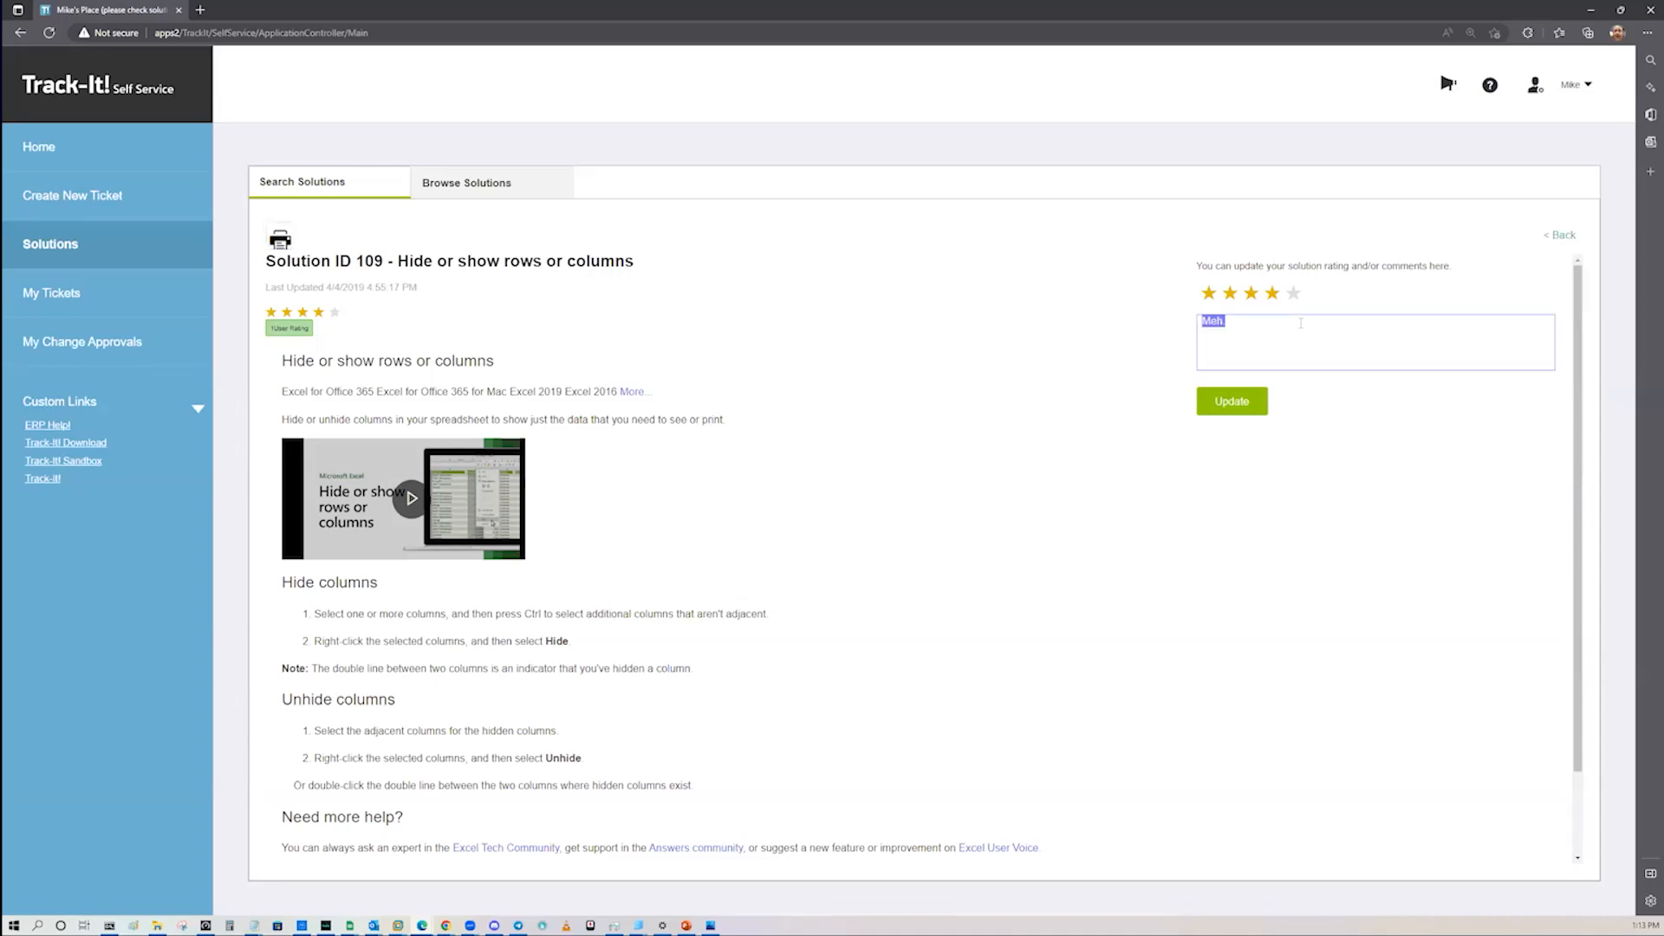
Step: Browse the self-service solutions under the OneDrive topic
{"action": "left_click", "coordinate": [532, 188]}
{"action": "left_click", "coordinate": [704, 258]}
{"action": "left_click", "coordinate": [368, 395]}
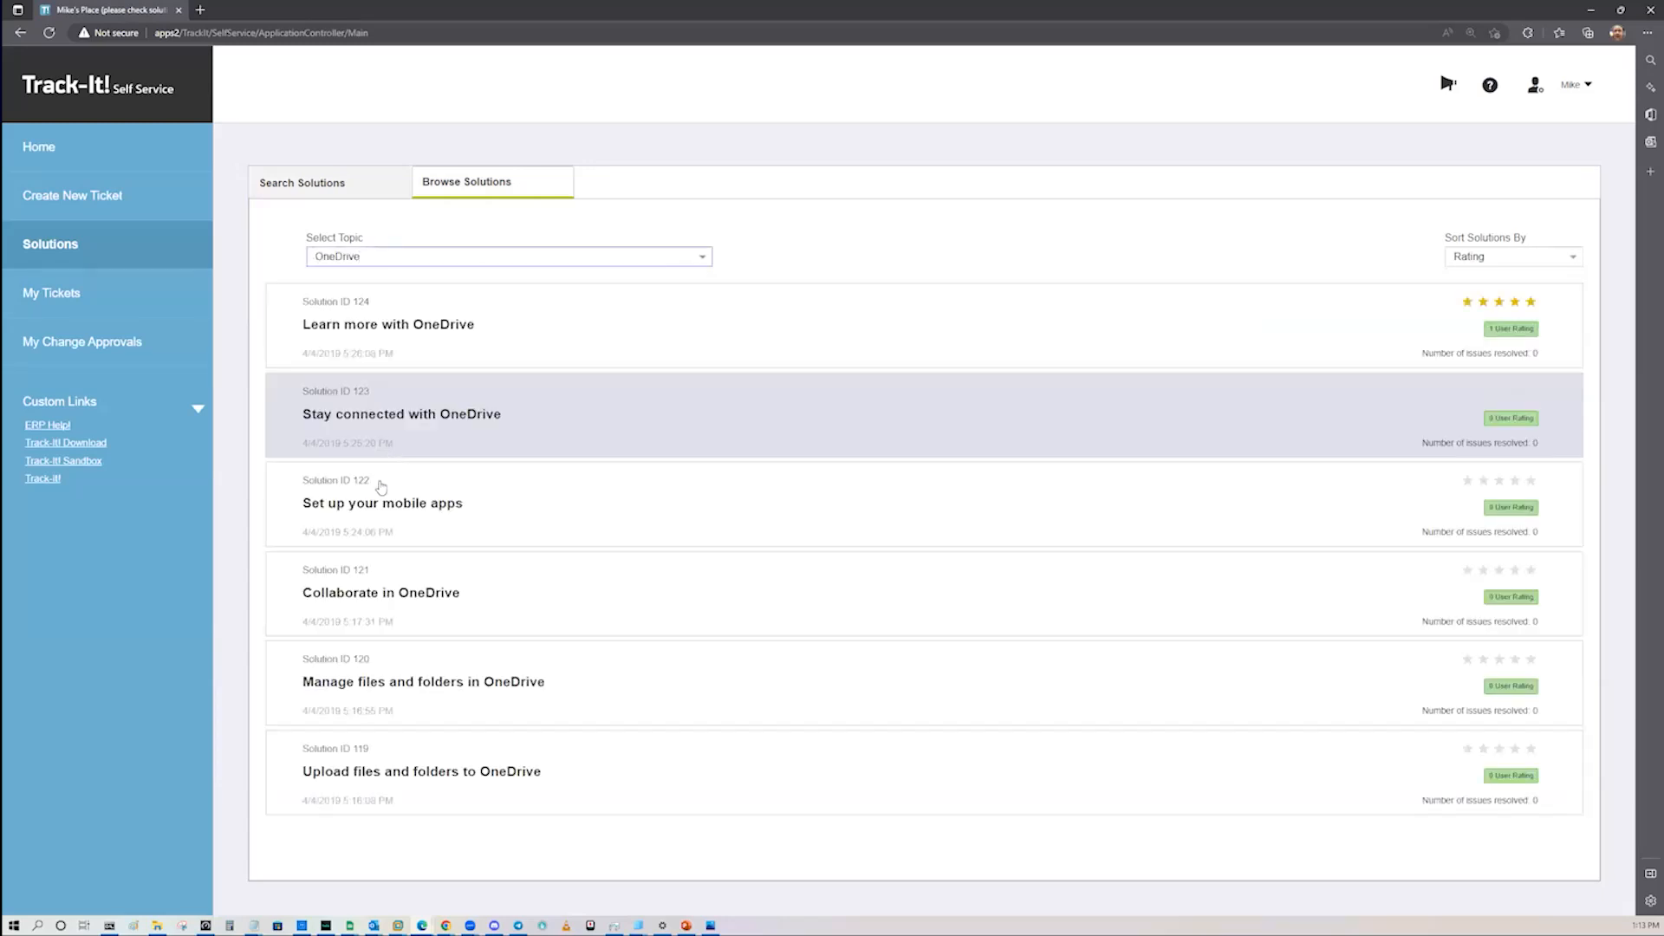
Step: Capture a screenshot showing the Command Prompt window and paste it into the note of a new self-service ticket
{"action": "left_click", "coordinate": [496, 521]}
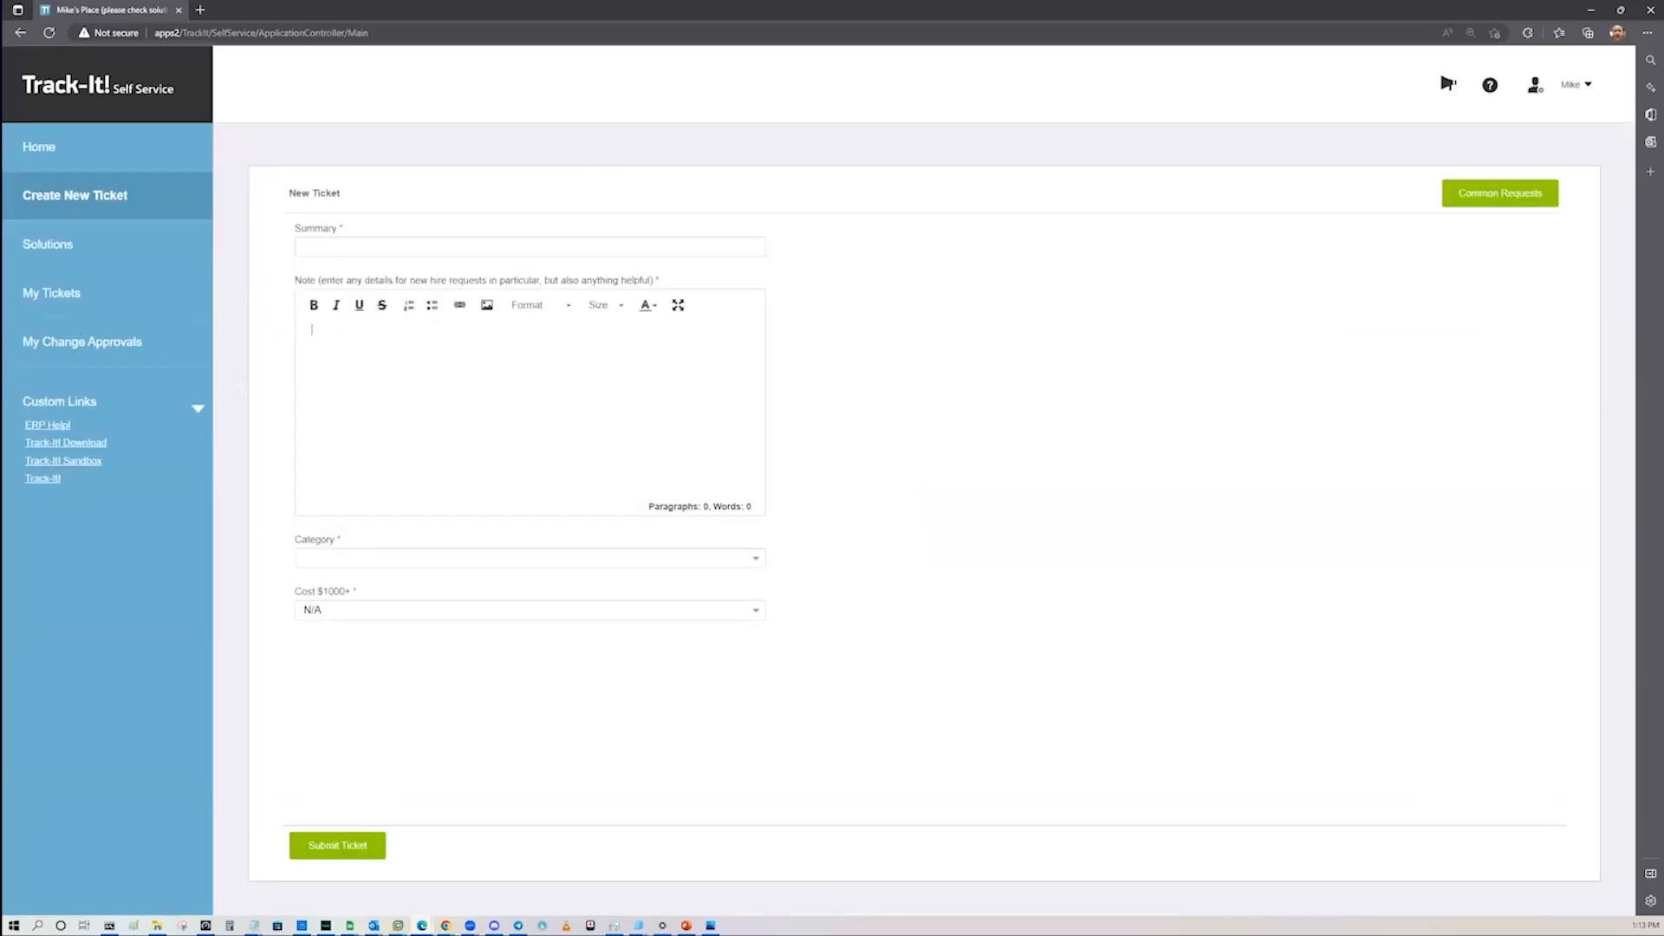
{"action": "left_click", "coordinate": [182, 926]}
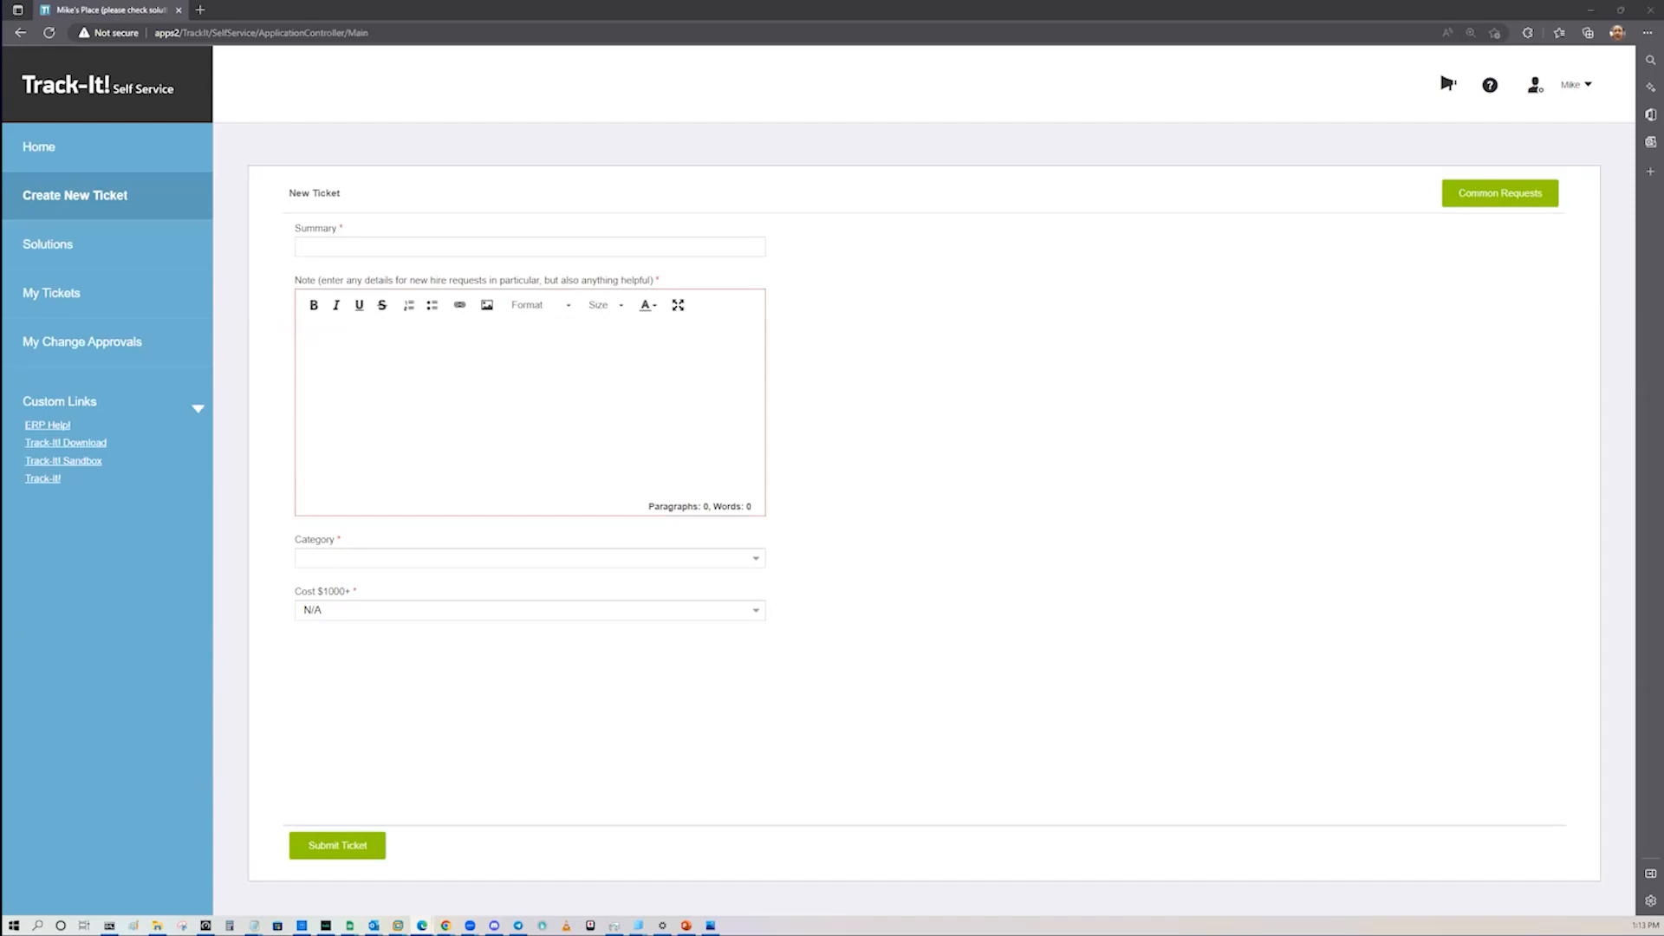
{"action": "left_click", "coordinate": [1359, 126]}
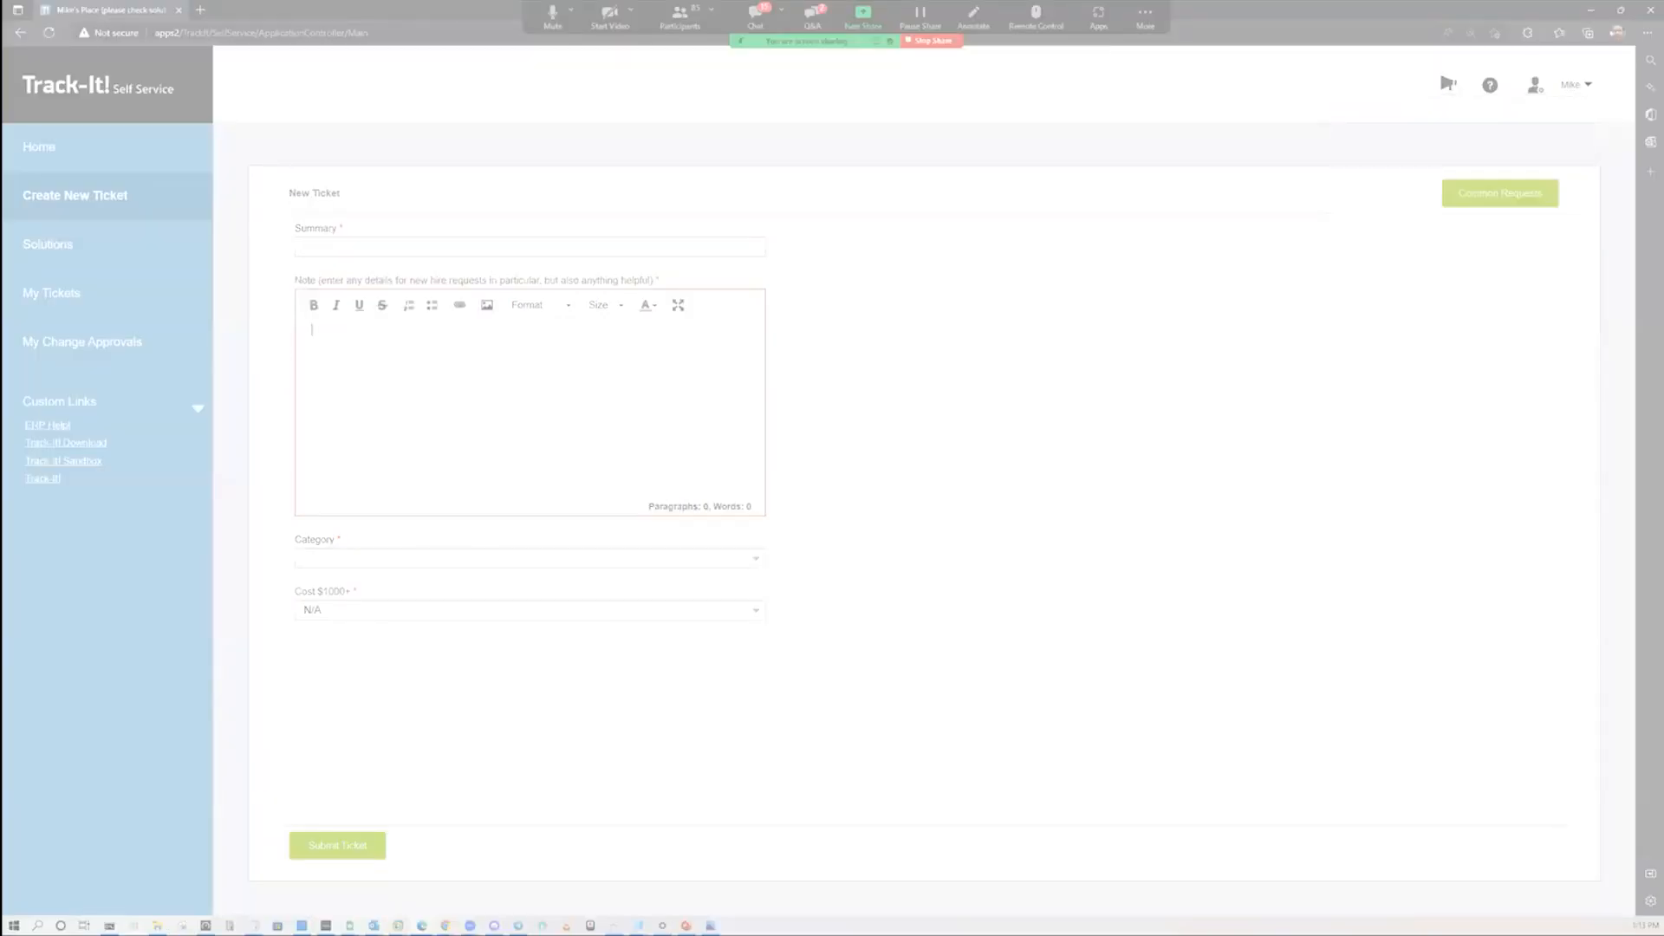
{"action": "key", "text": "Escape"}
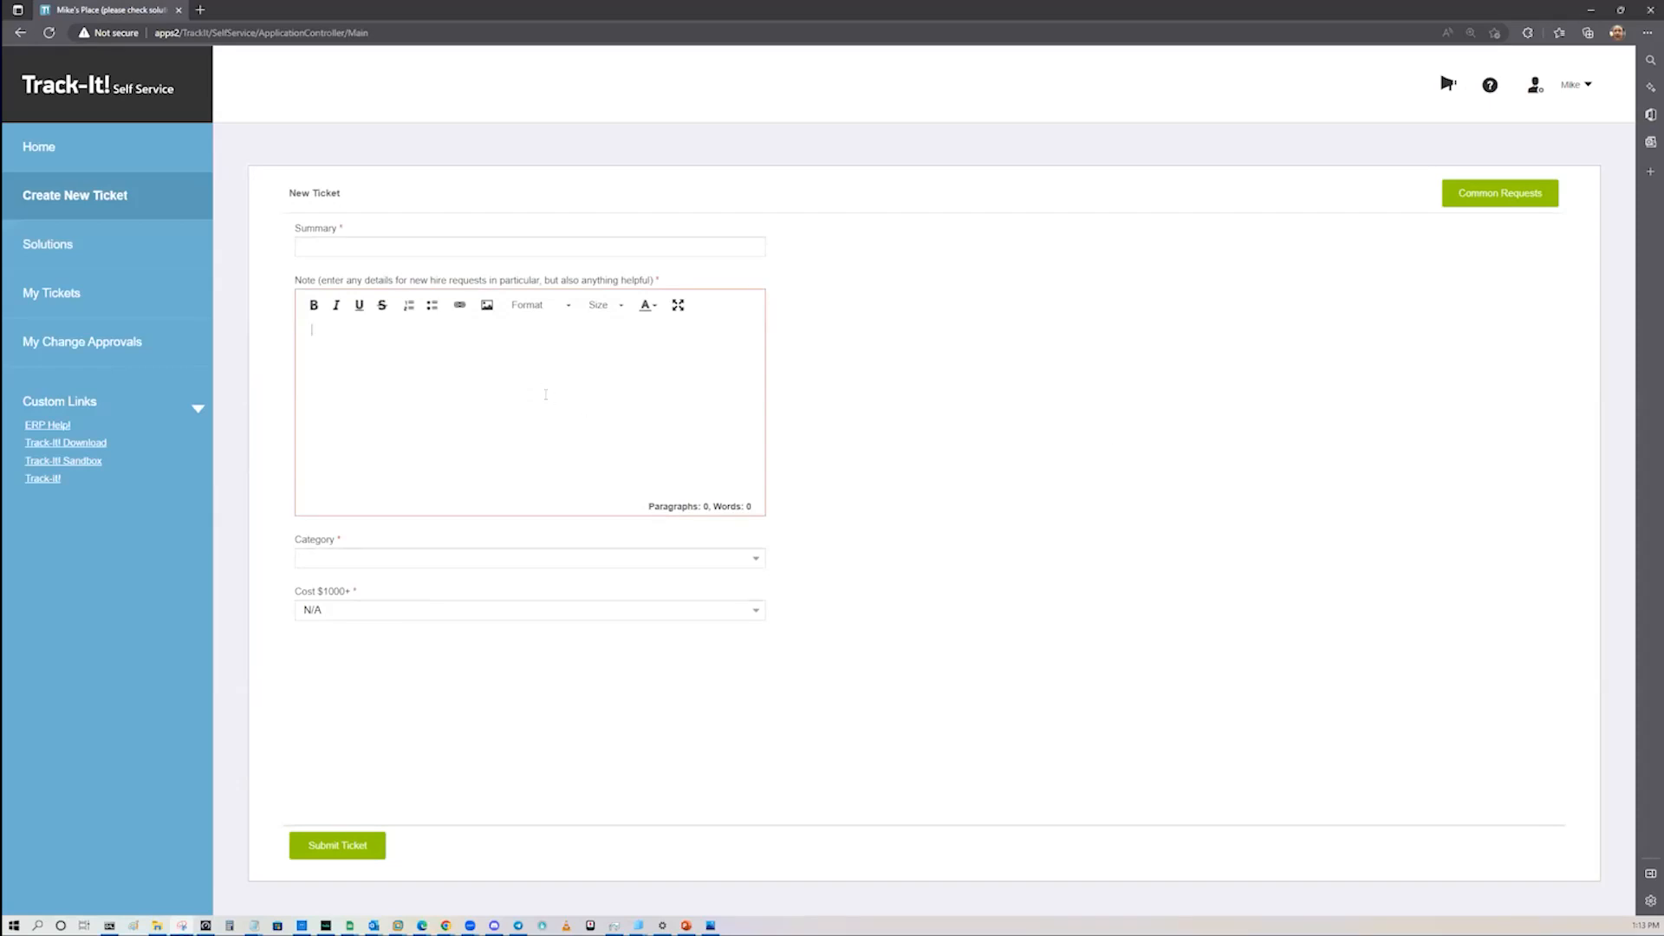
{"action": "key", "text": "ctrl+v"}
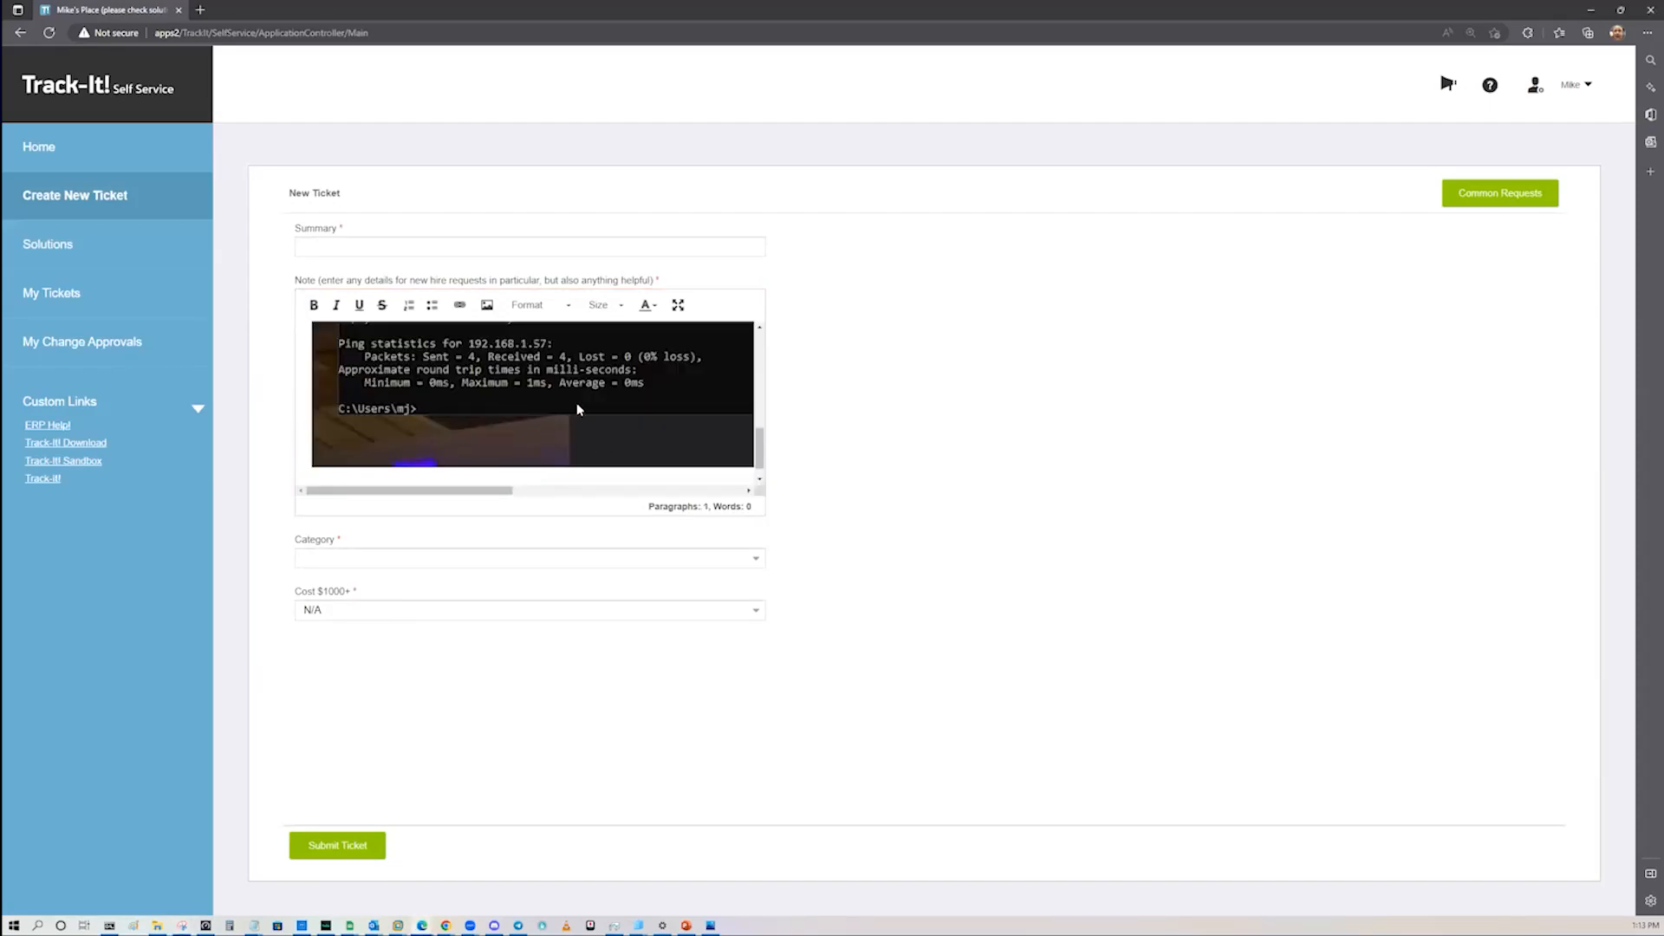
{"action": "scroll", "coordinate": [579, 409], "scroll_direction": "up", "scroll_amount": 5}
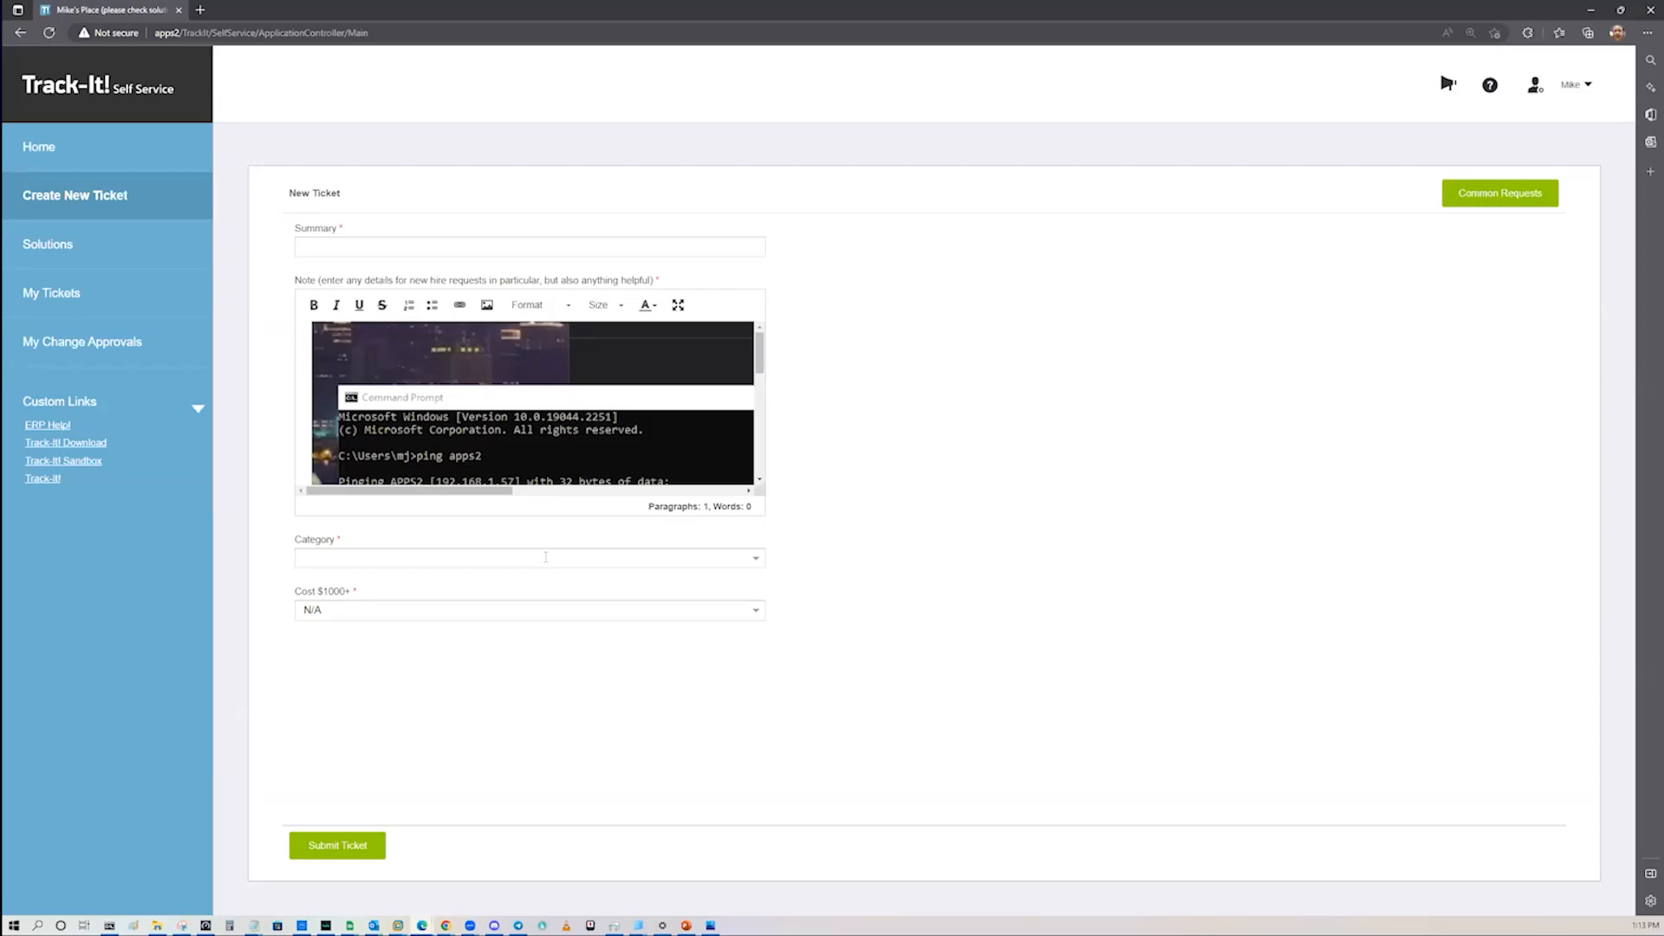
Step: Examine the choices for the Cost $1000+ field in the new ticket form, leaving it at N/A
{"action": "left_click", "coordinate": [754, 613]}
{"action": "left_click", "coordinate": [754, 612]}
{"action": "left_click", "coordinate": [754, 613]}
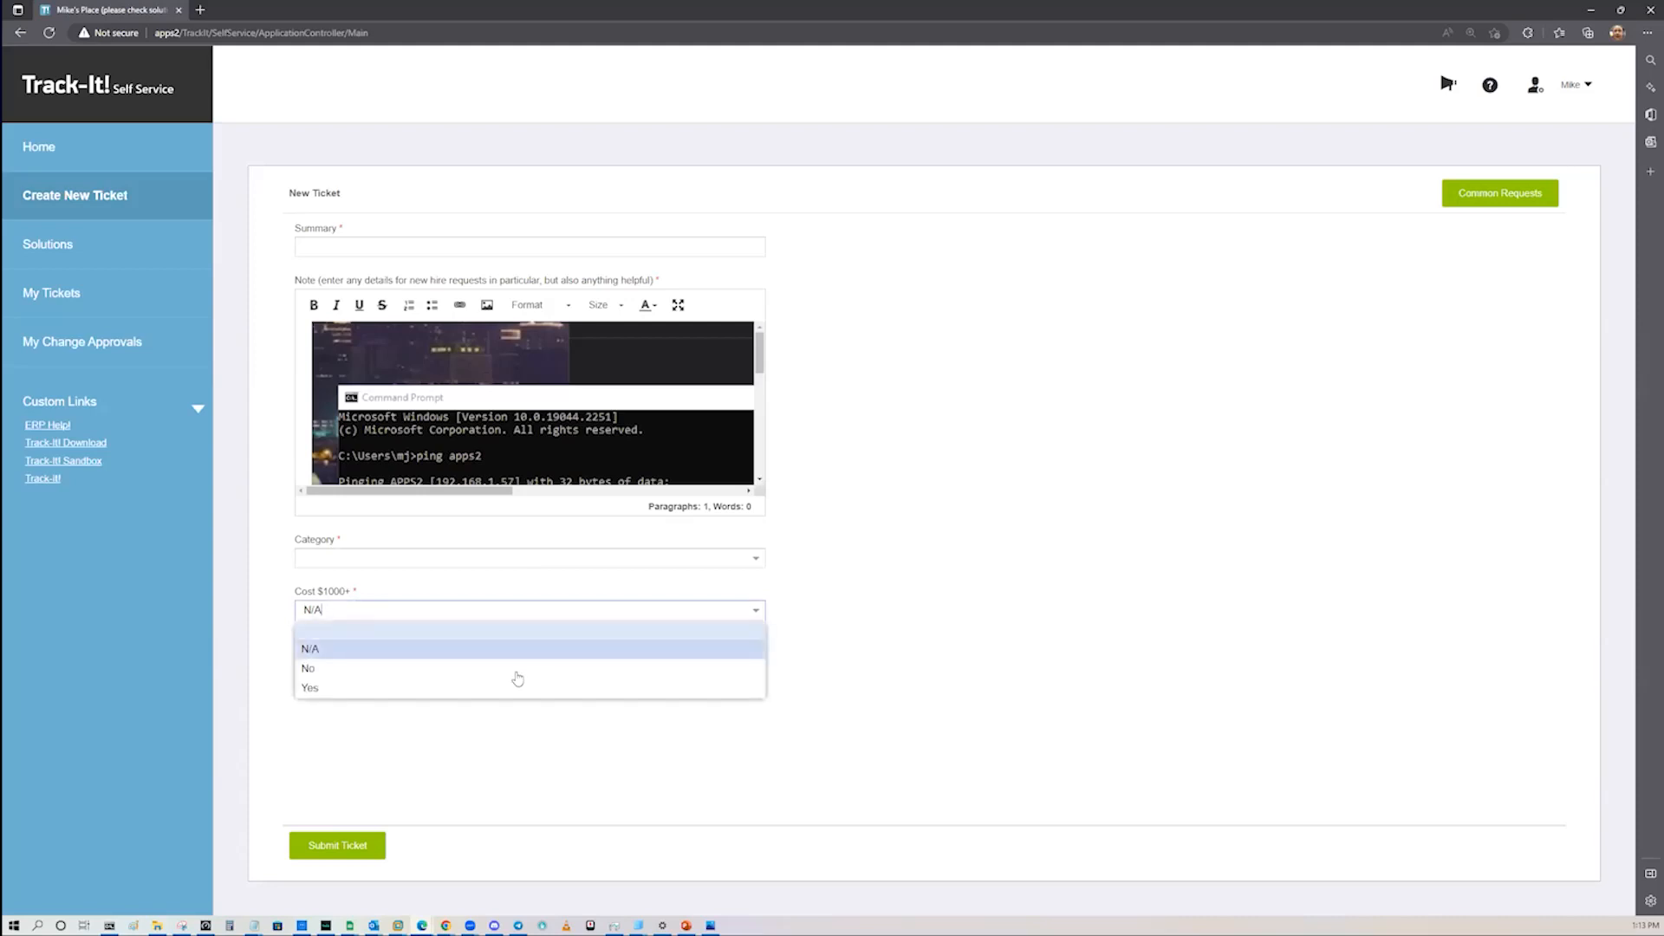
{"action": "left_click", "coordinate": [1066, 571]}
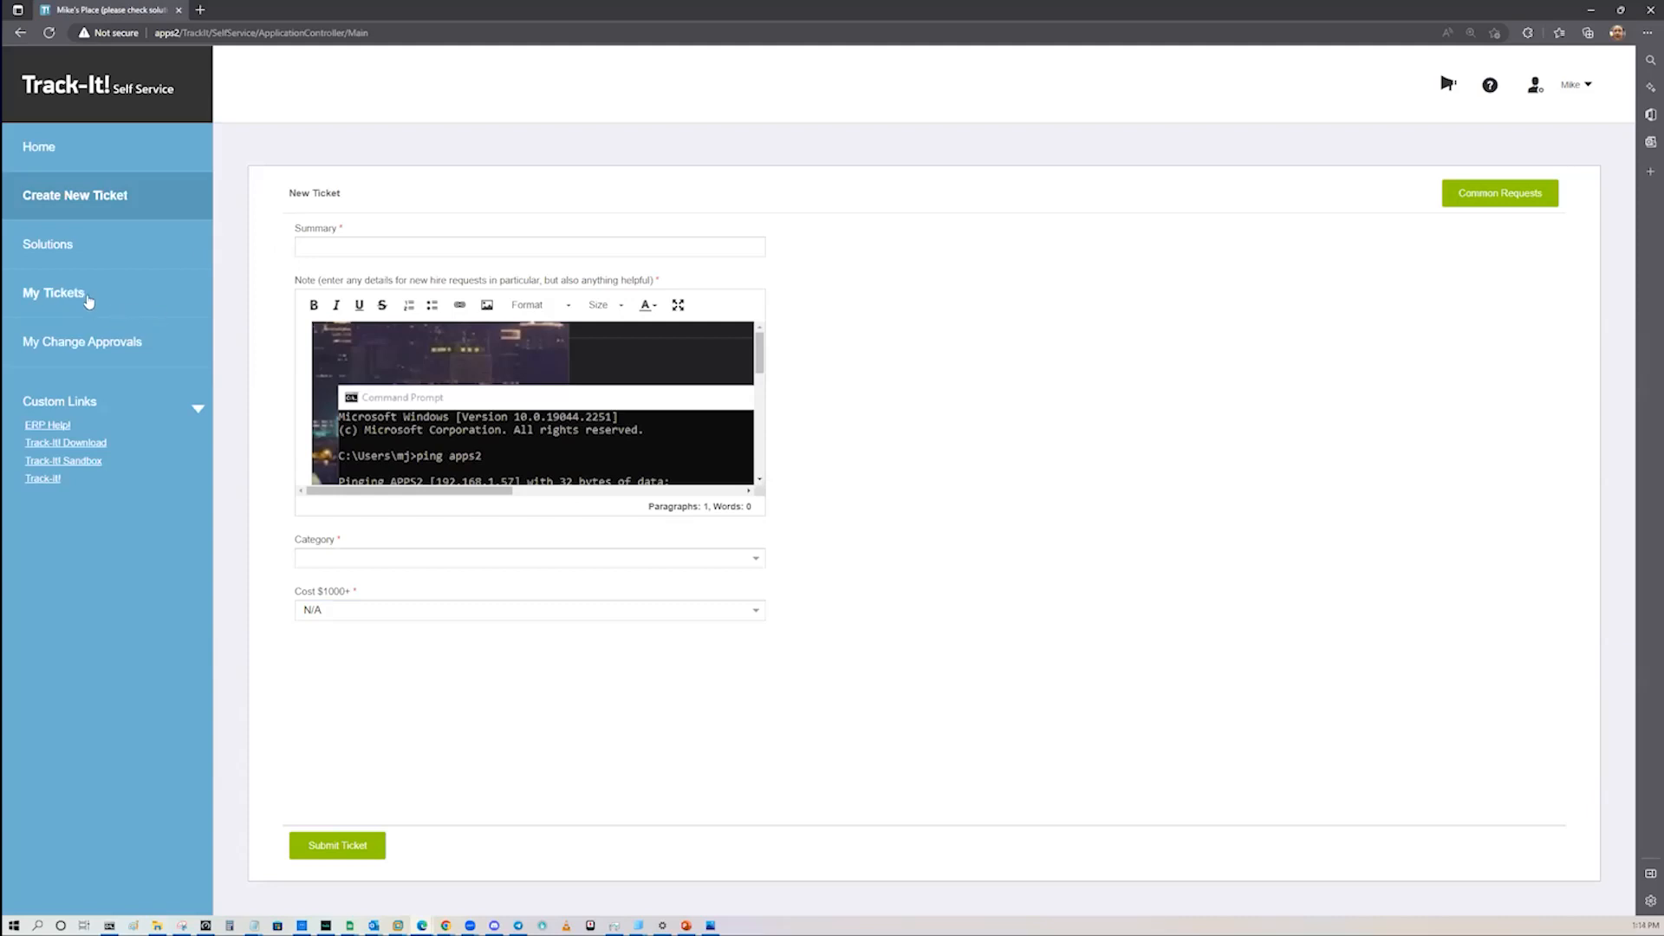
Step: Leave the new ticket form without saving and look through the list of all tickets logged by me
{"action": "left_click", "coordinate": [64, 149]}
{"action": "left_click", "coordinate": [820, 518]}
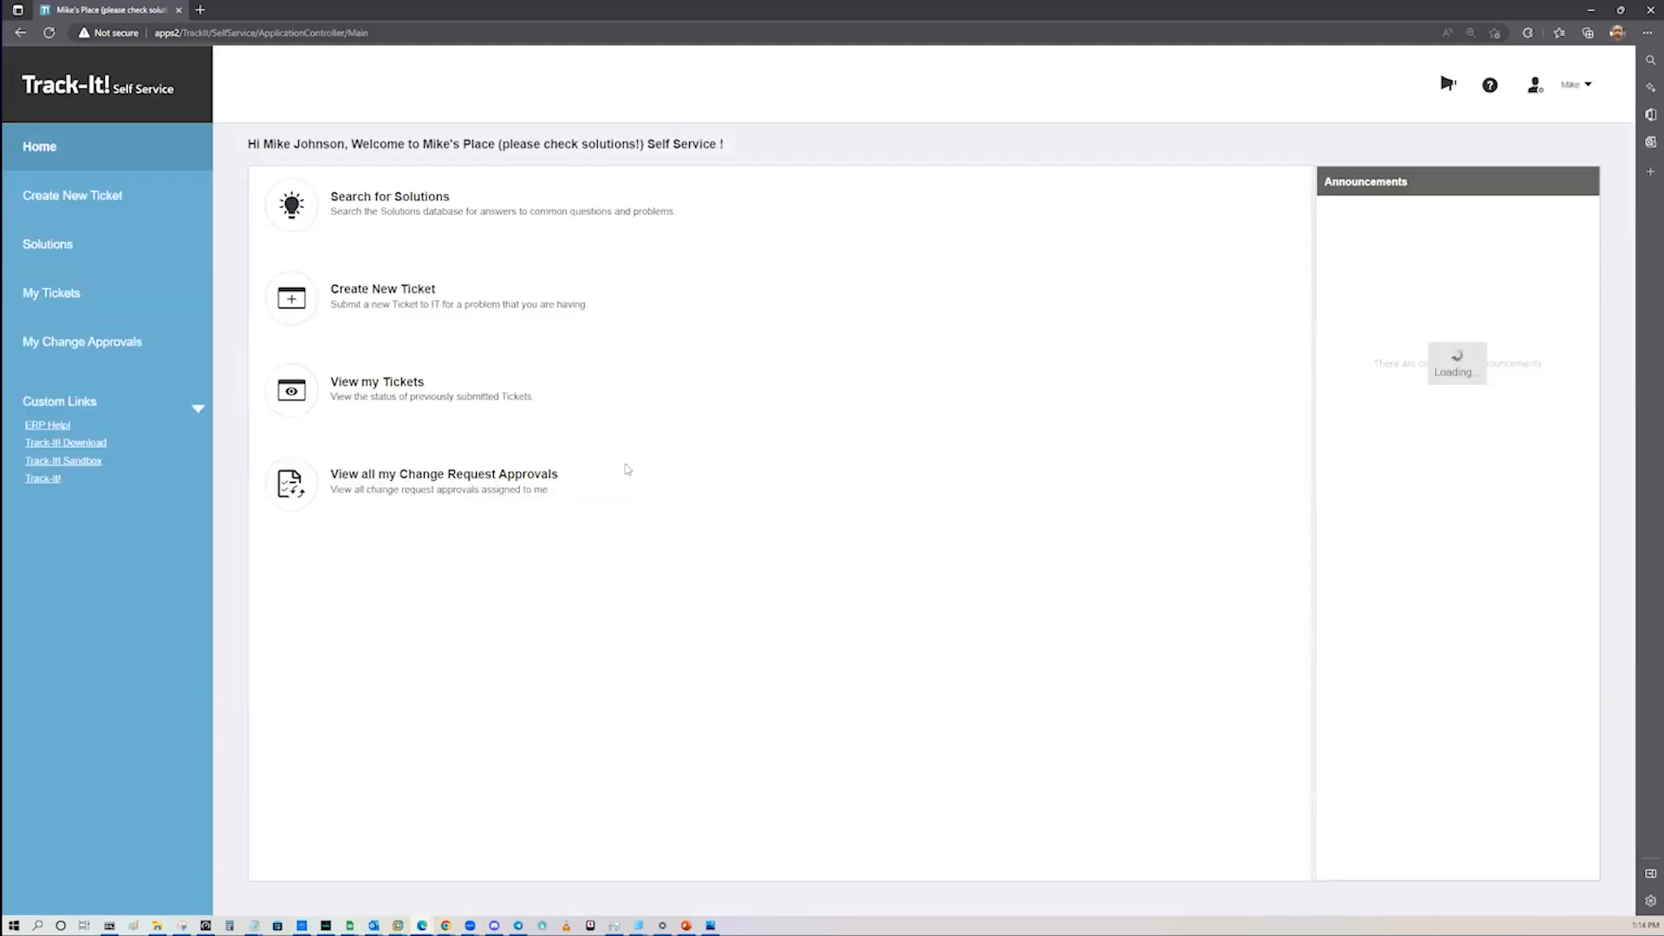
{"action": "left_click", "coordinate": [66, 300]}
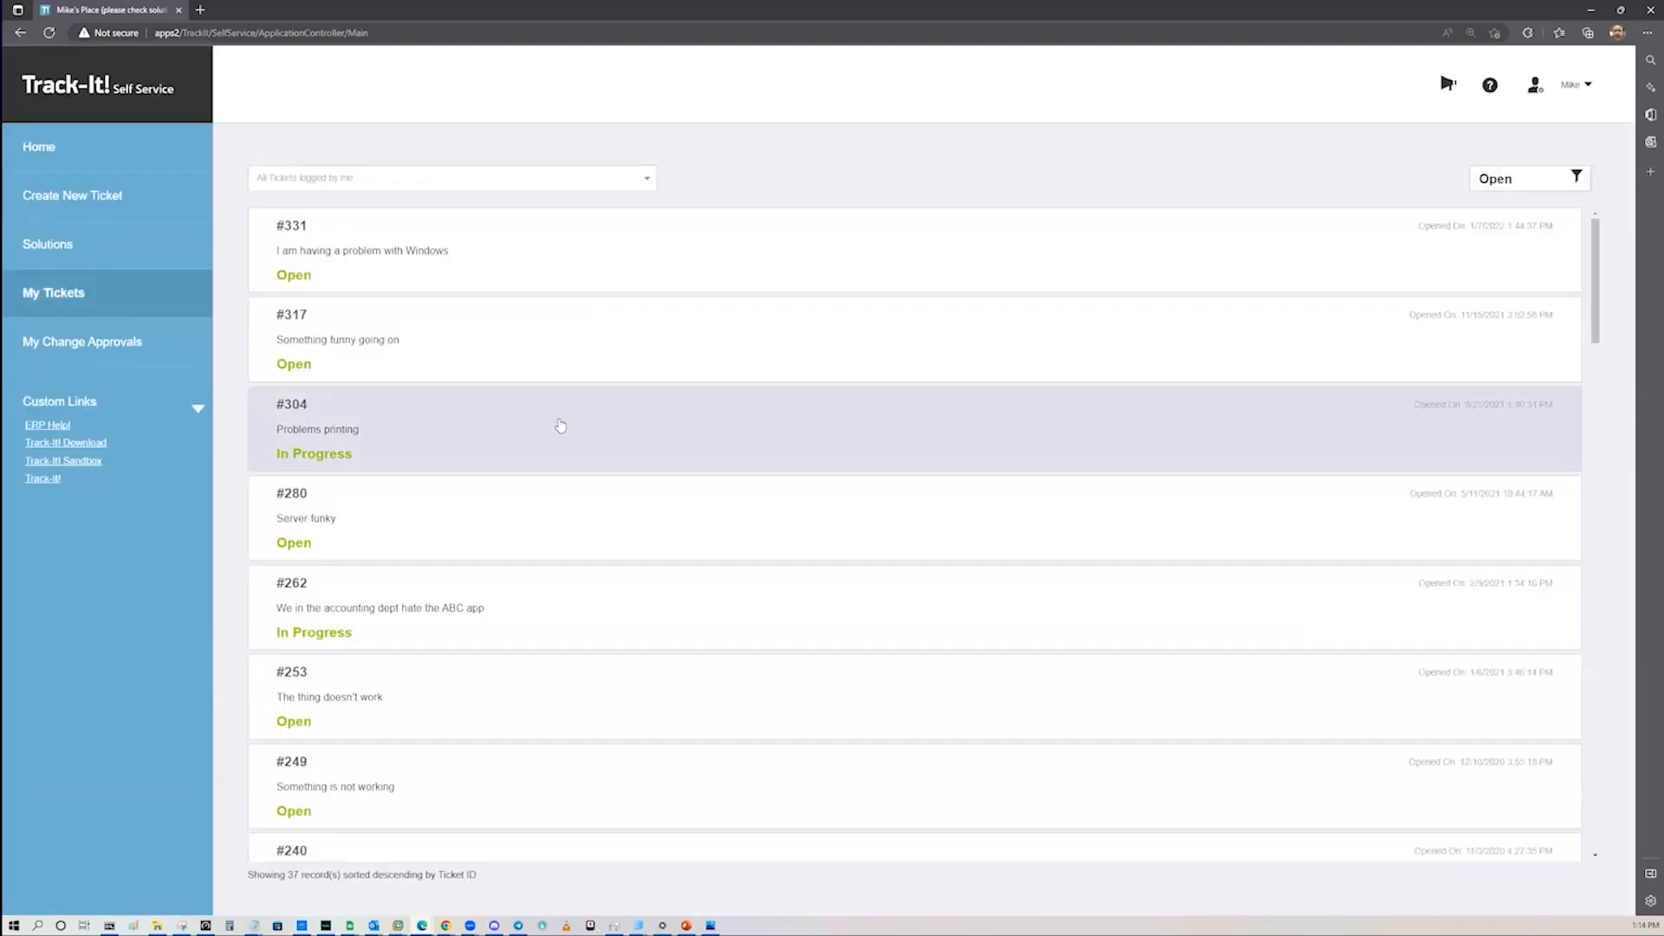
{"action": "scroll", "coordinate": [681, 519], "scroll_direction": "down", "scroll_amount": 2}
{"action": "scroll", "coordinate": [682, 468], "scroll_direction": "up", "scroll_amount": 2}
Step: List all tickets logged for my department, check their requestors, and open the "I need a small helicopter" ticket
{"action": "left_click", "coordinate": [649, 180]}
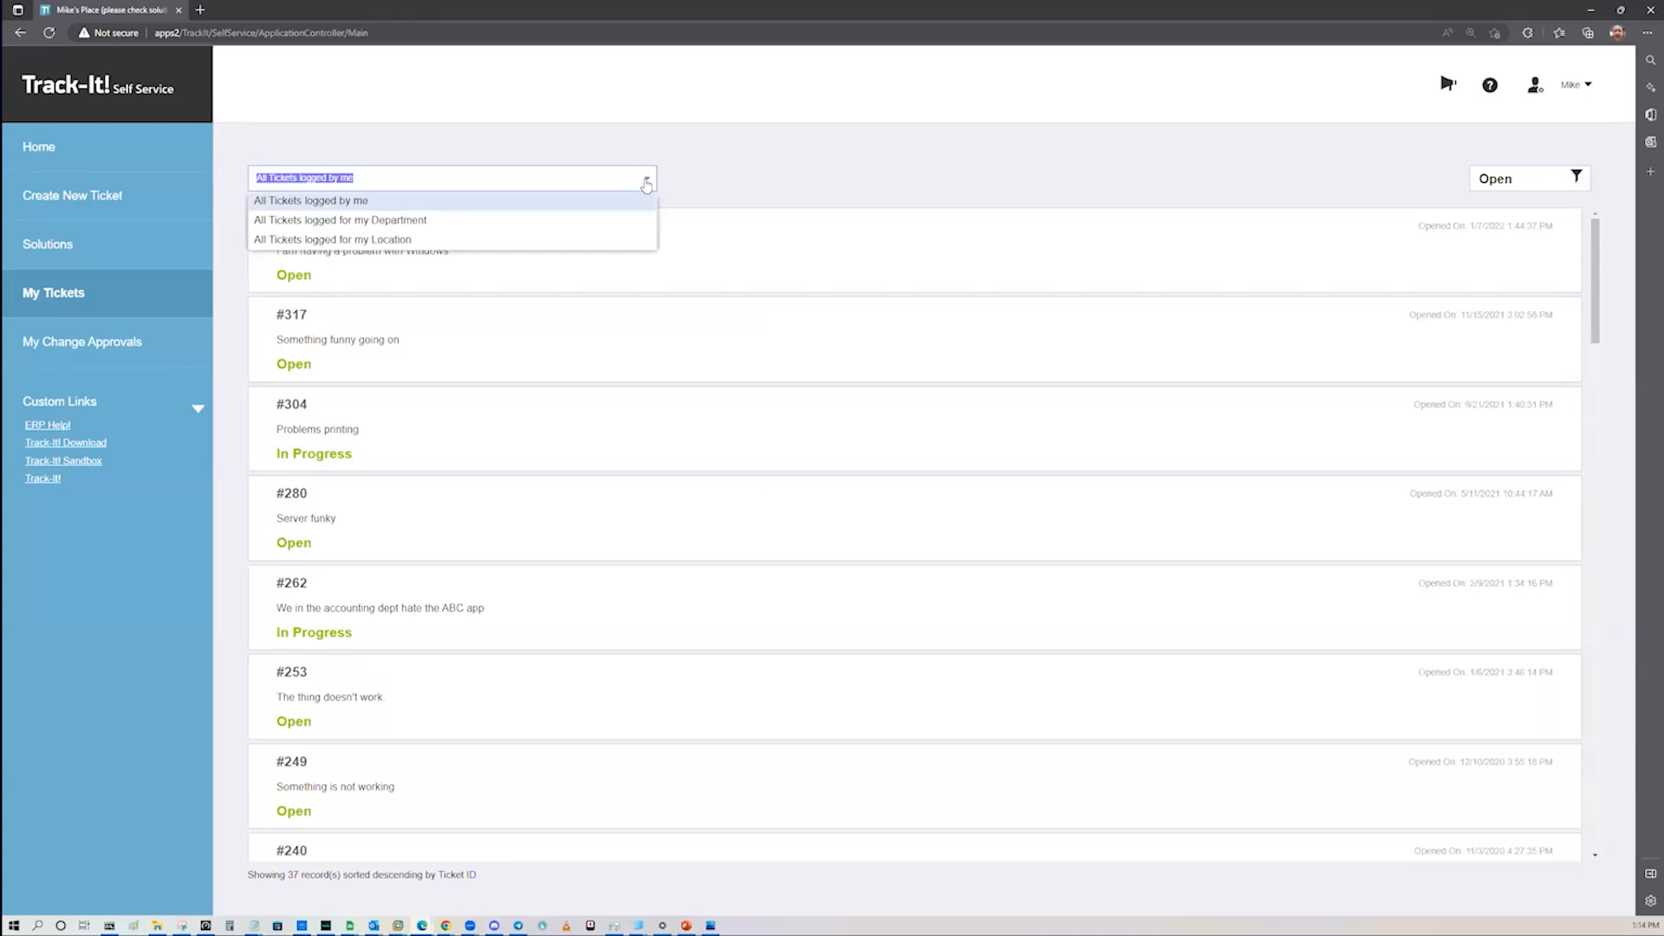
{"action": "left_click", "coordinate": [572, 226]}
{"action": "scroll", "coordinate": [1294, 627], "scroll_direction": "down", "scroll_amount": 15}
{"action": "scroll", "coordinate": [1295, 627], "scroll_direction": "down", "scroll_amount": 3}
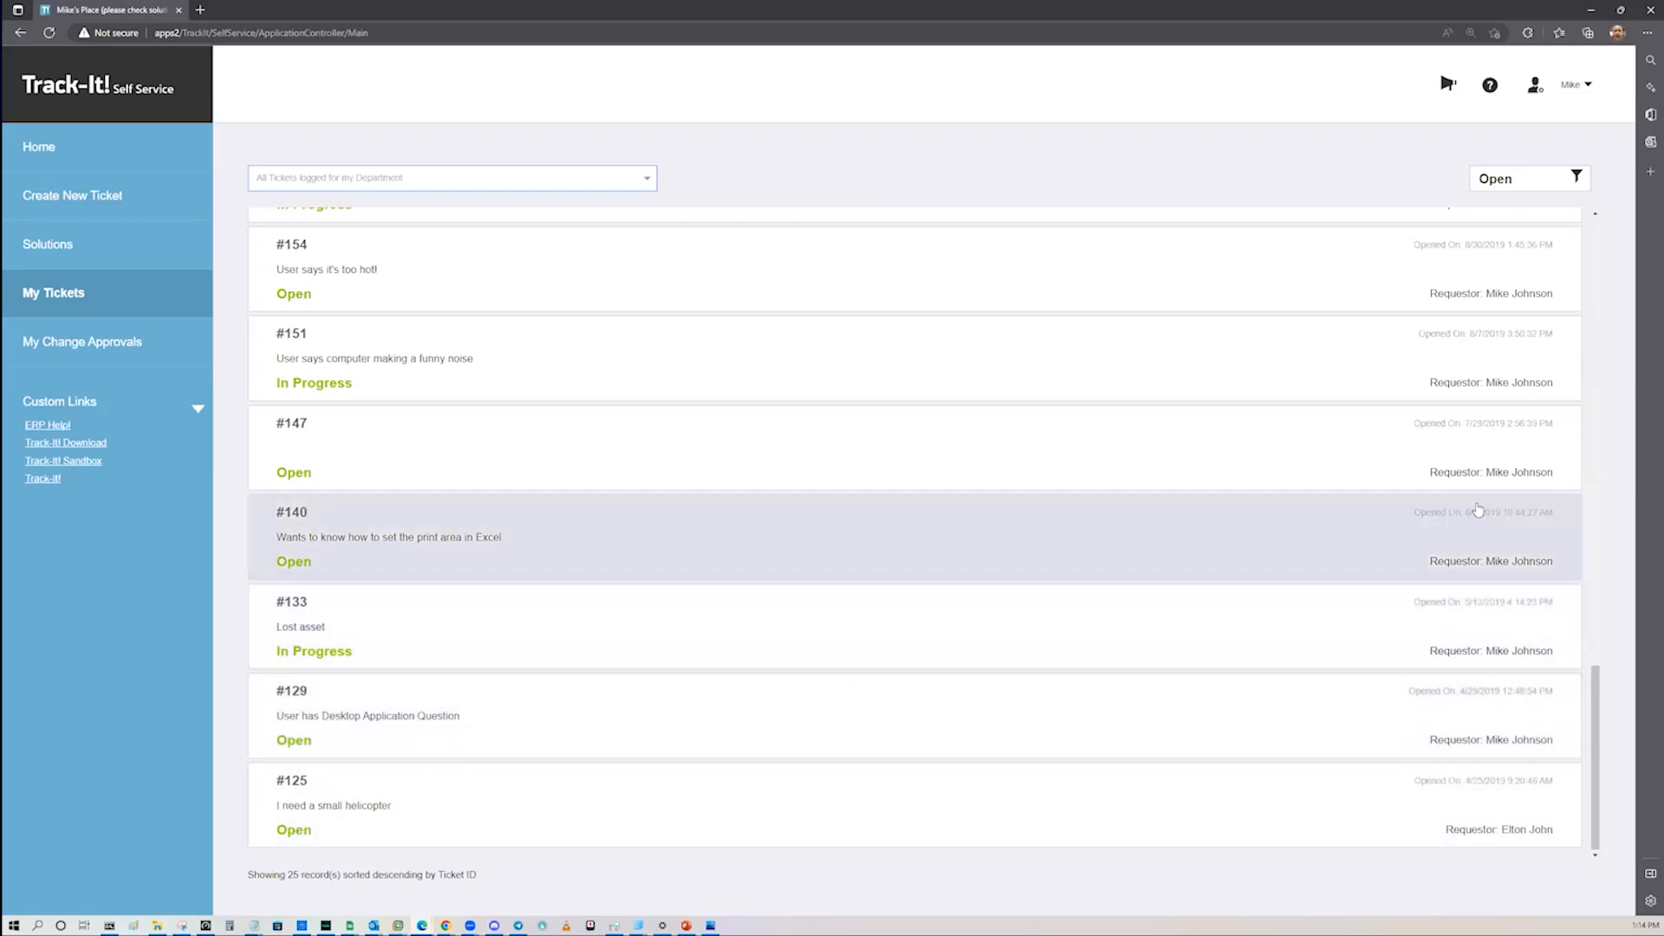
{"action": "scroll", "coordinate": [1478, 510], "scroll_direction": "up", "scroll_amount": 7}
{"action": "scroll", "coordinate": [1501, 615], "scroll_direction": "down", "scroll_amount": 7}
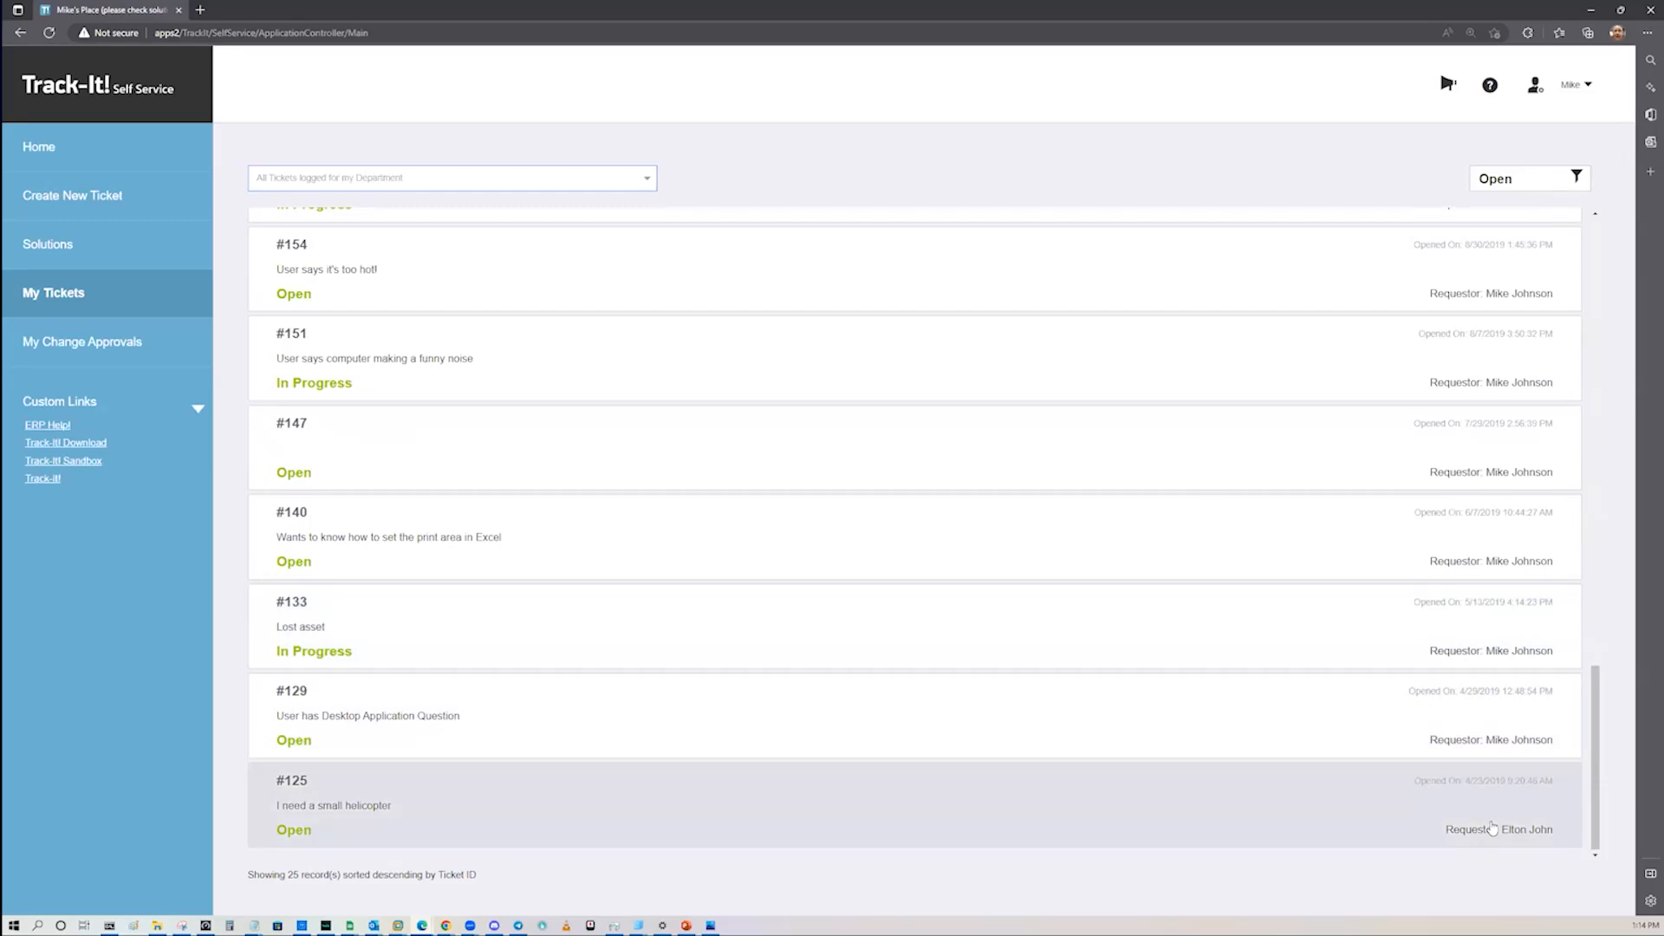
{"action": "left_click", "coordinate": [1492, 828]}
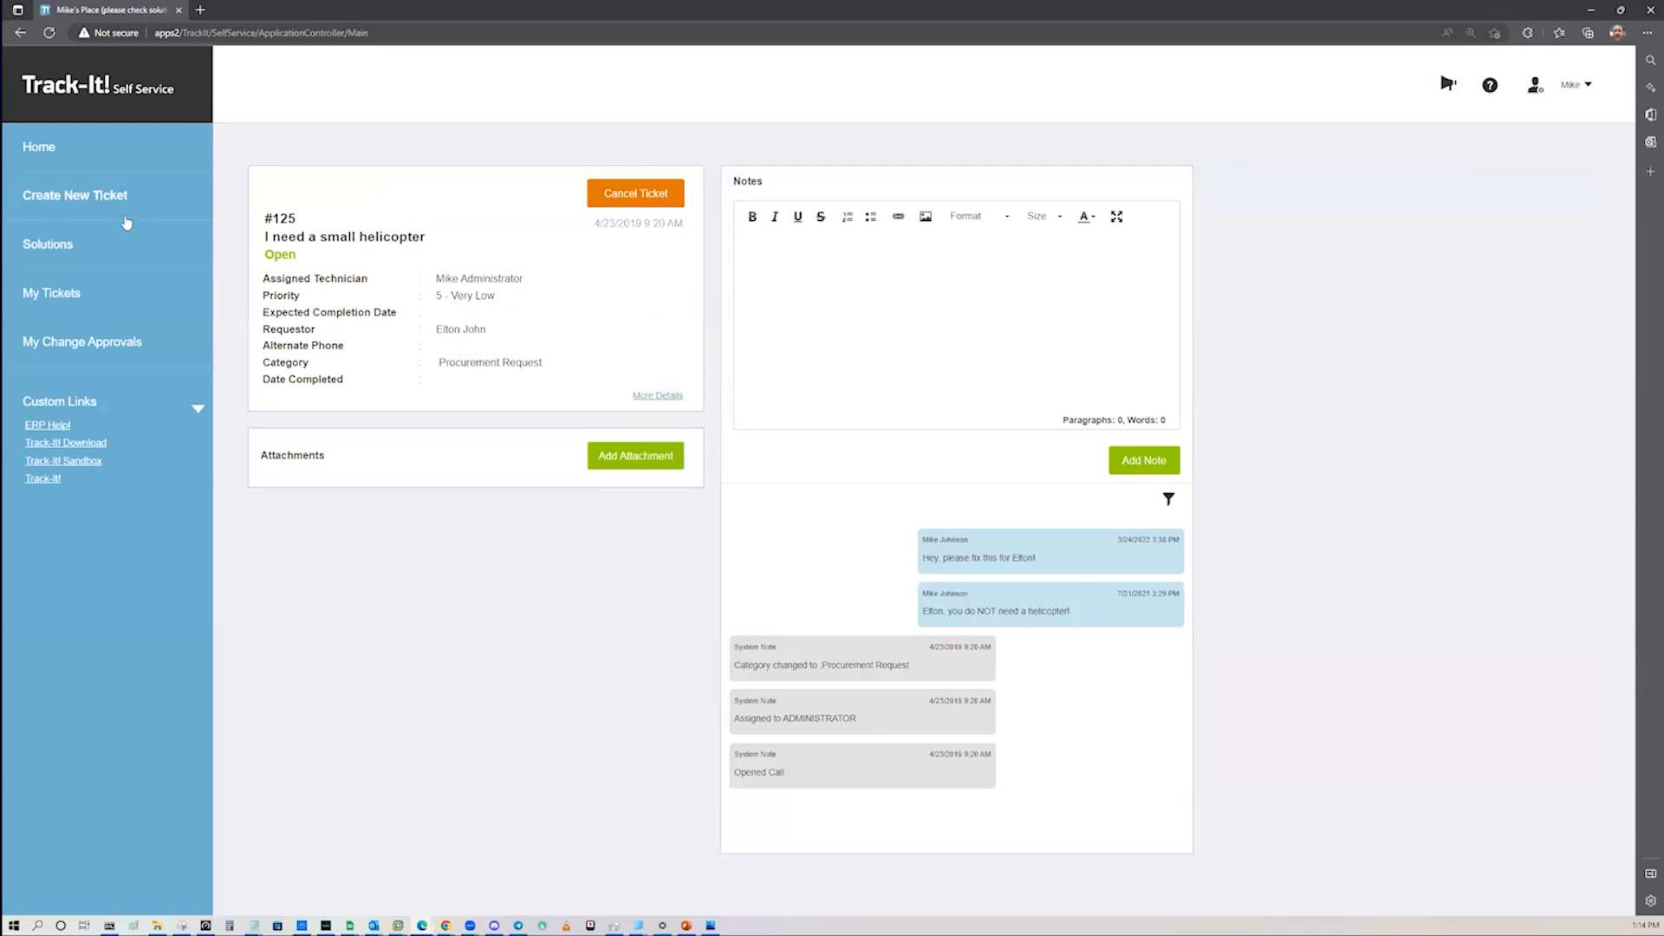
Step: View the pending "User says funny noise coming from PC" change approval with its linked ticket, and return to the self-service home page
{"action": "left_click", "coordinate": [121, 342]}
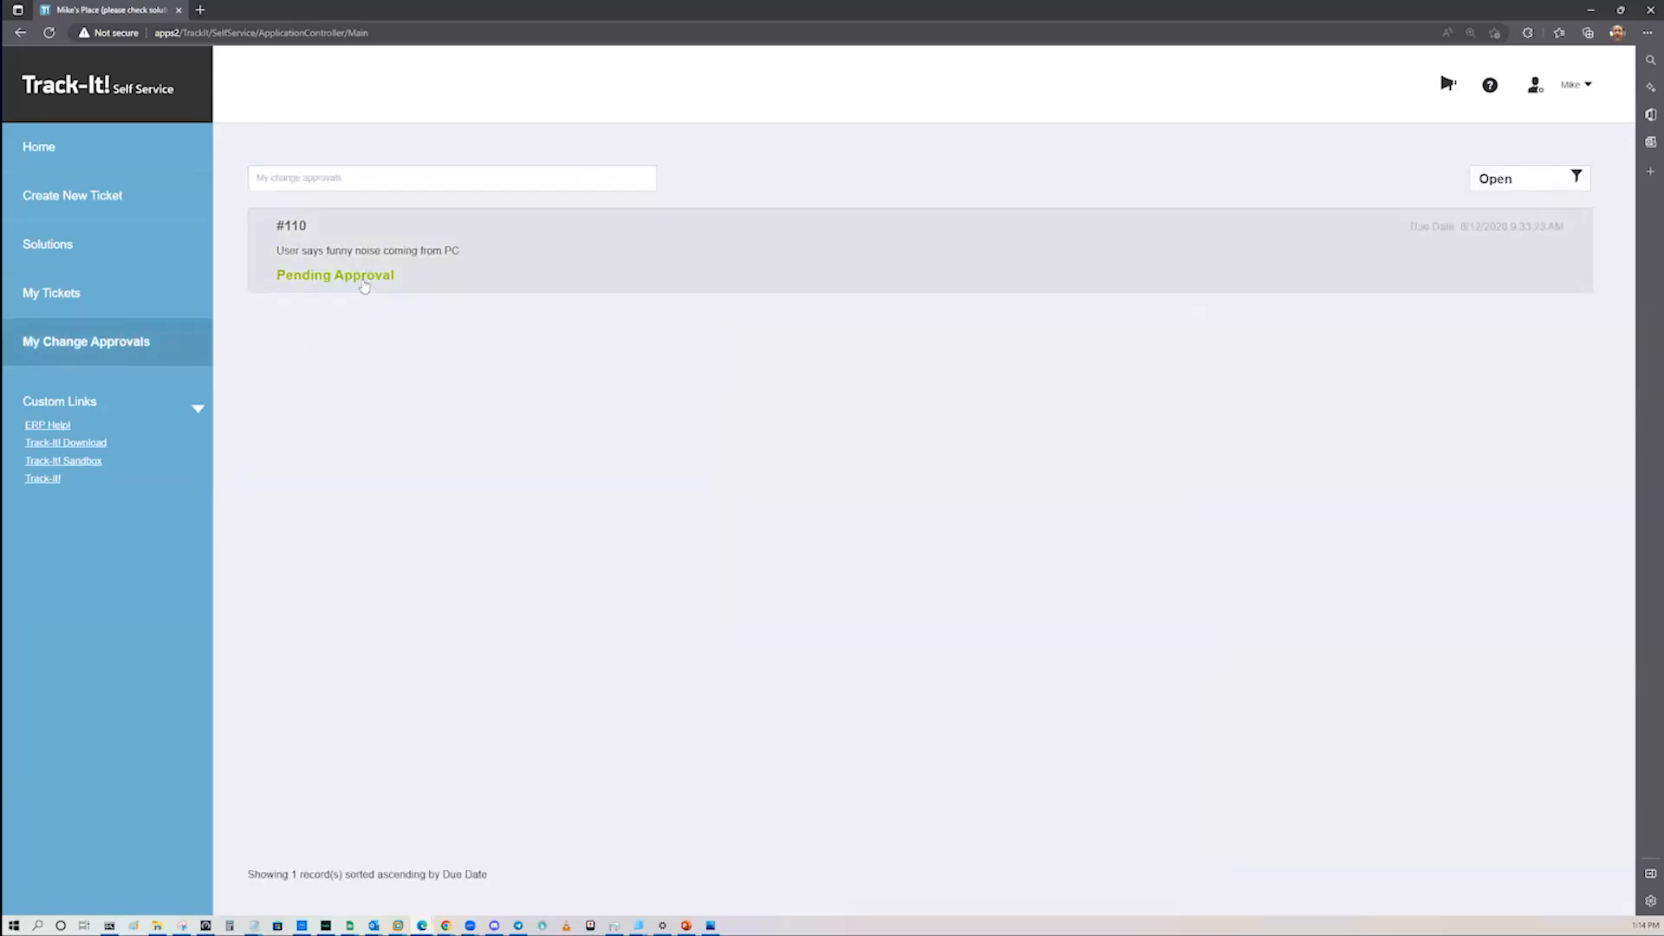
{"action": "left_click", "coordinate": [367, 289]}
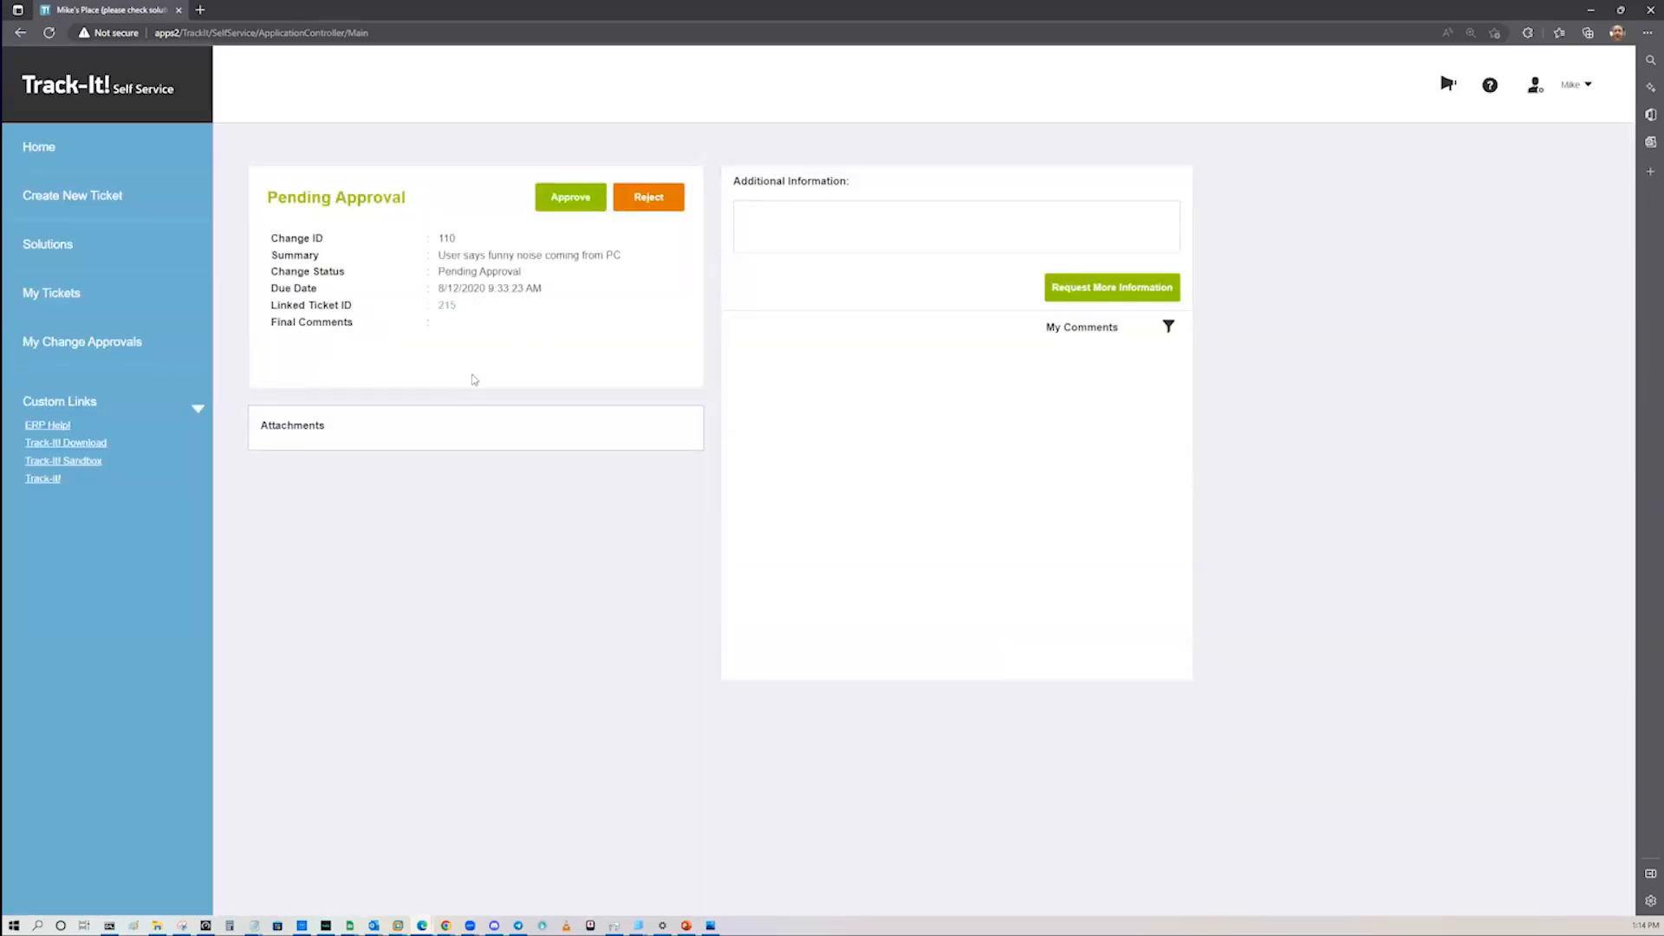
{"action": "left_click", "coordinate": [445, 308]}
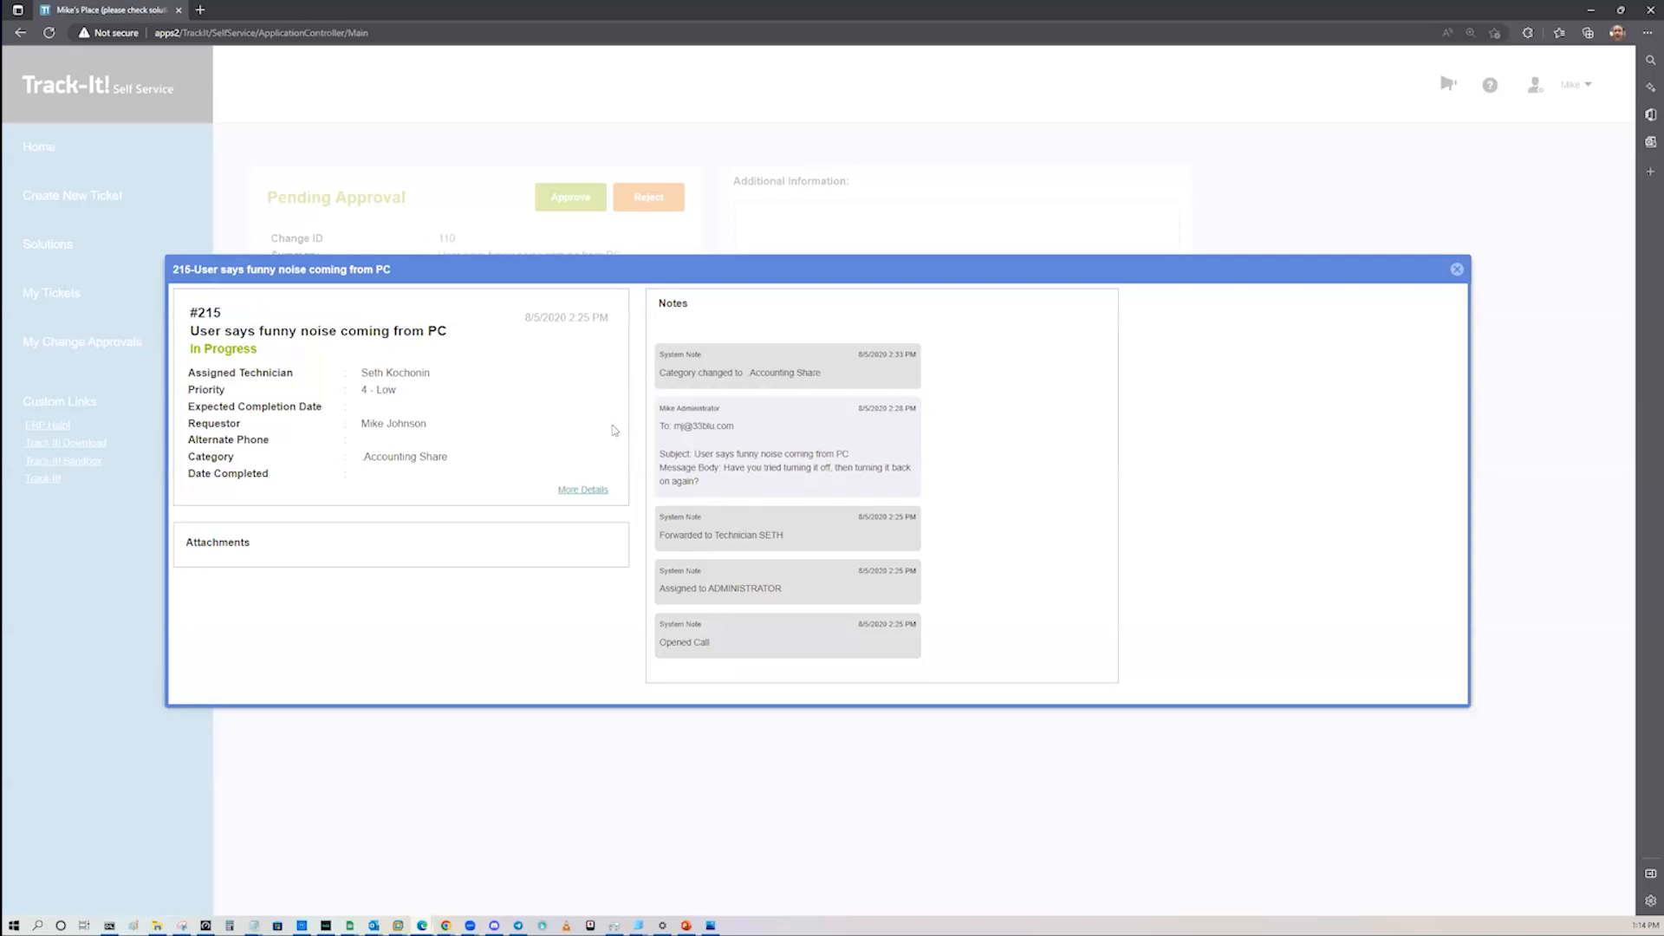
{"action": "left_click", "coordinate": [1458, 270]}
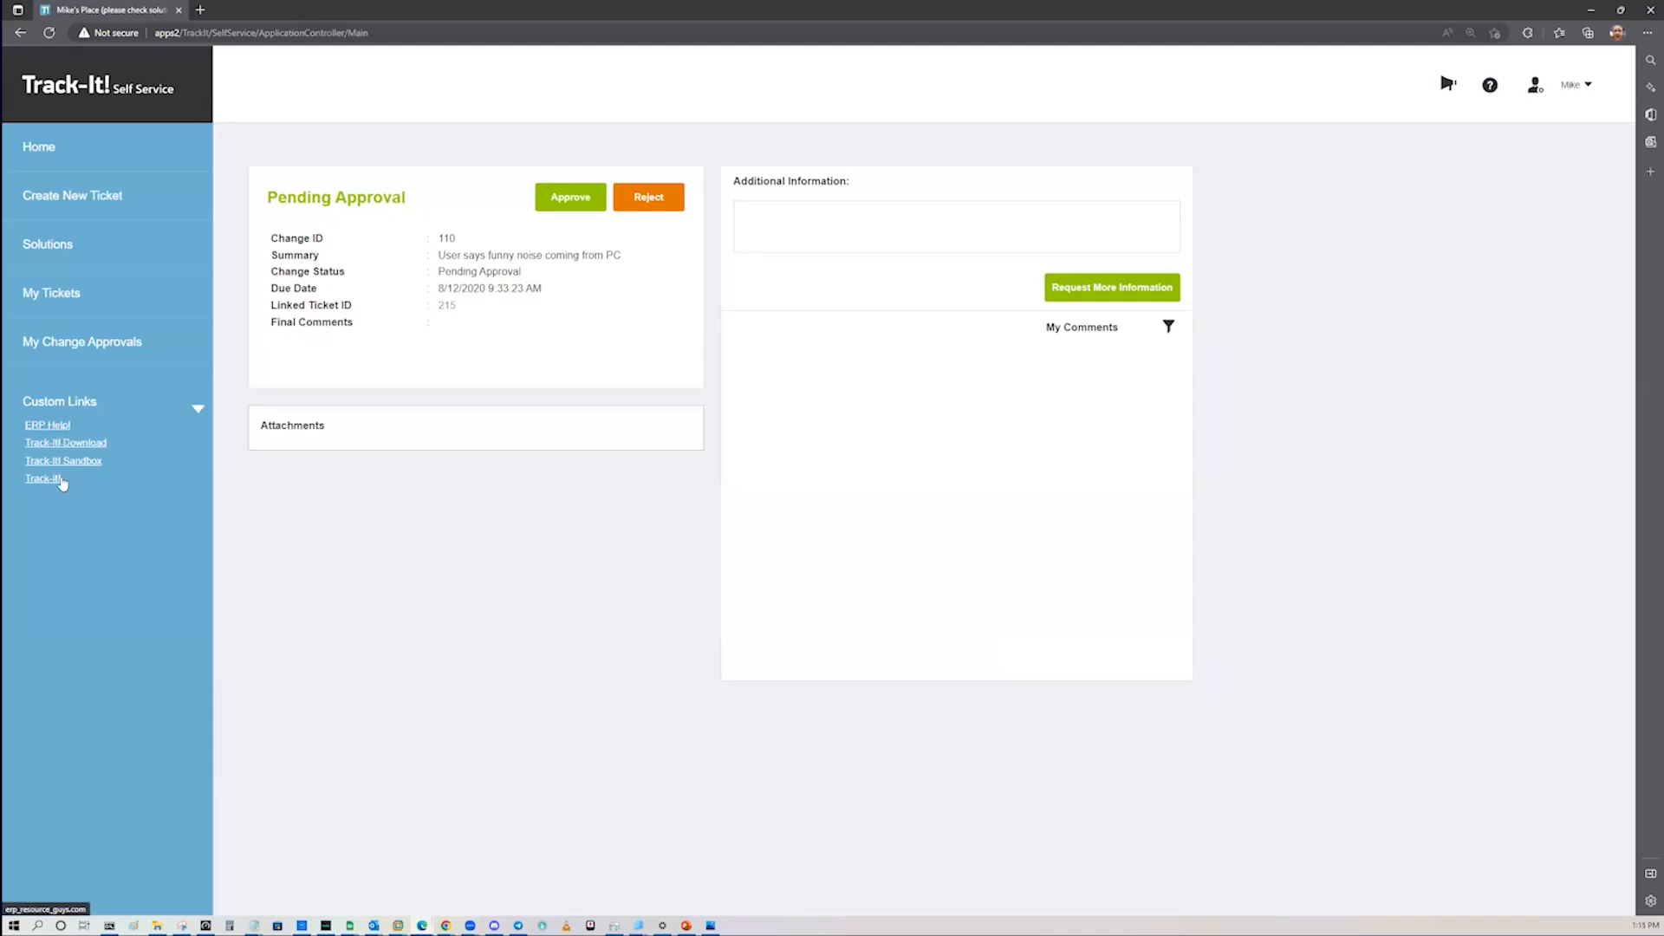
{"action": "left_click", "coordinate": [53, 138]}
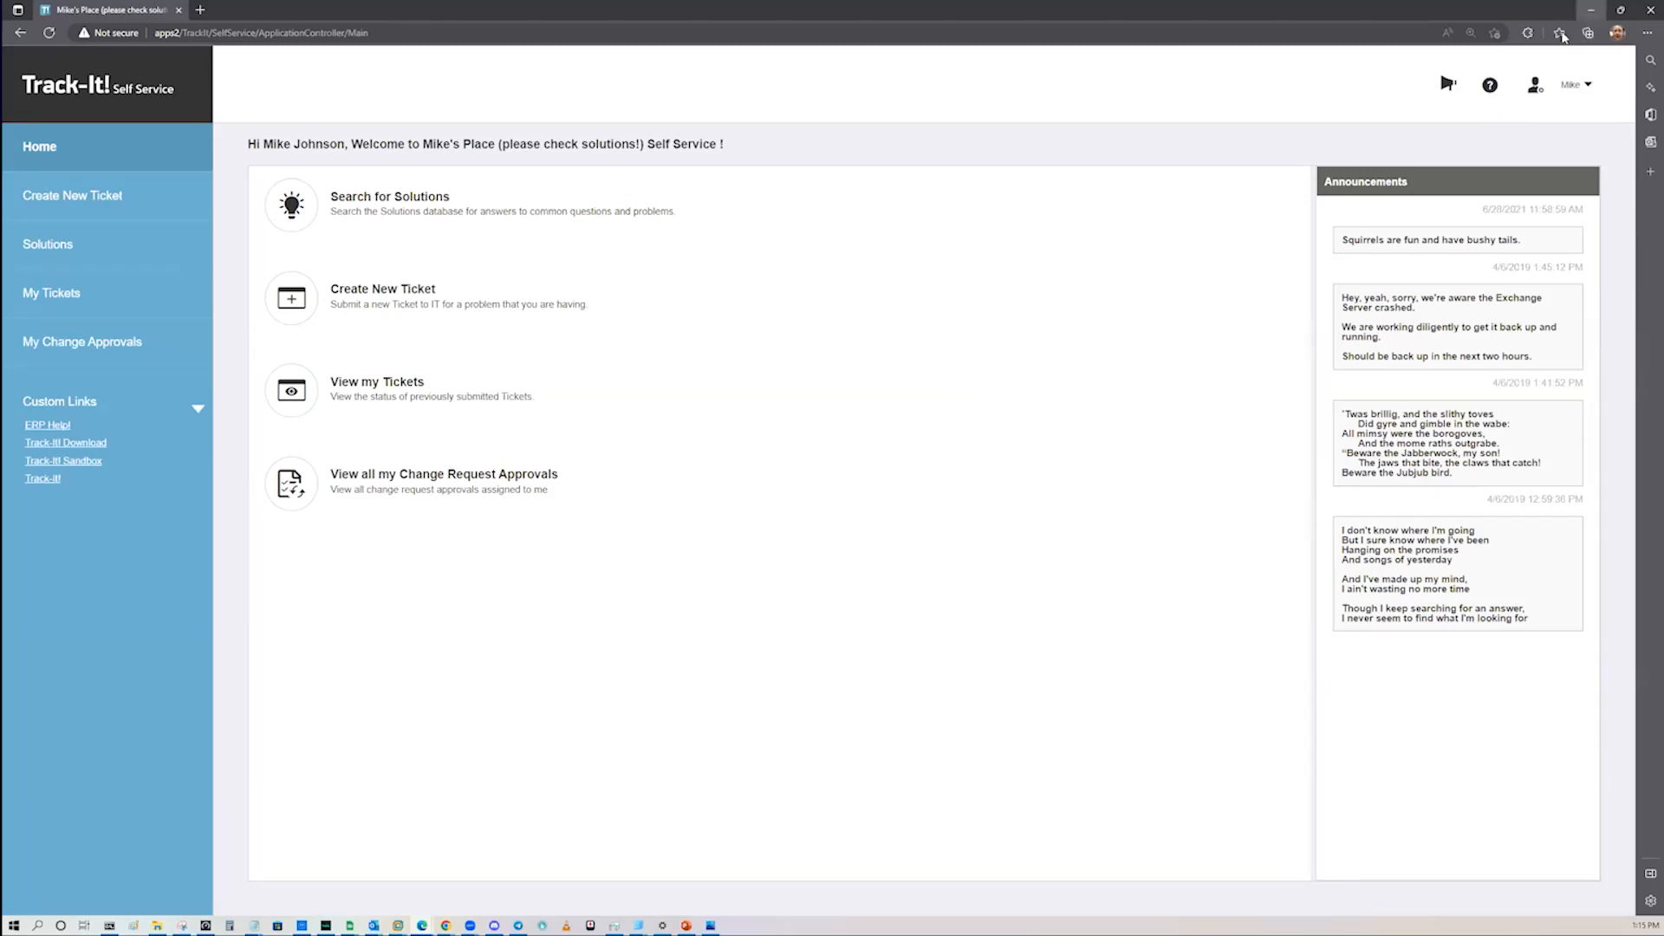
Step: Switch back to the Track-It! Configuration window and open the Incoming and Outgoing Emails settings under Application Settings
{"action": "left_click", "coordinate": [1593, 13]}
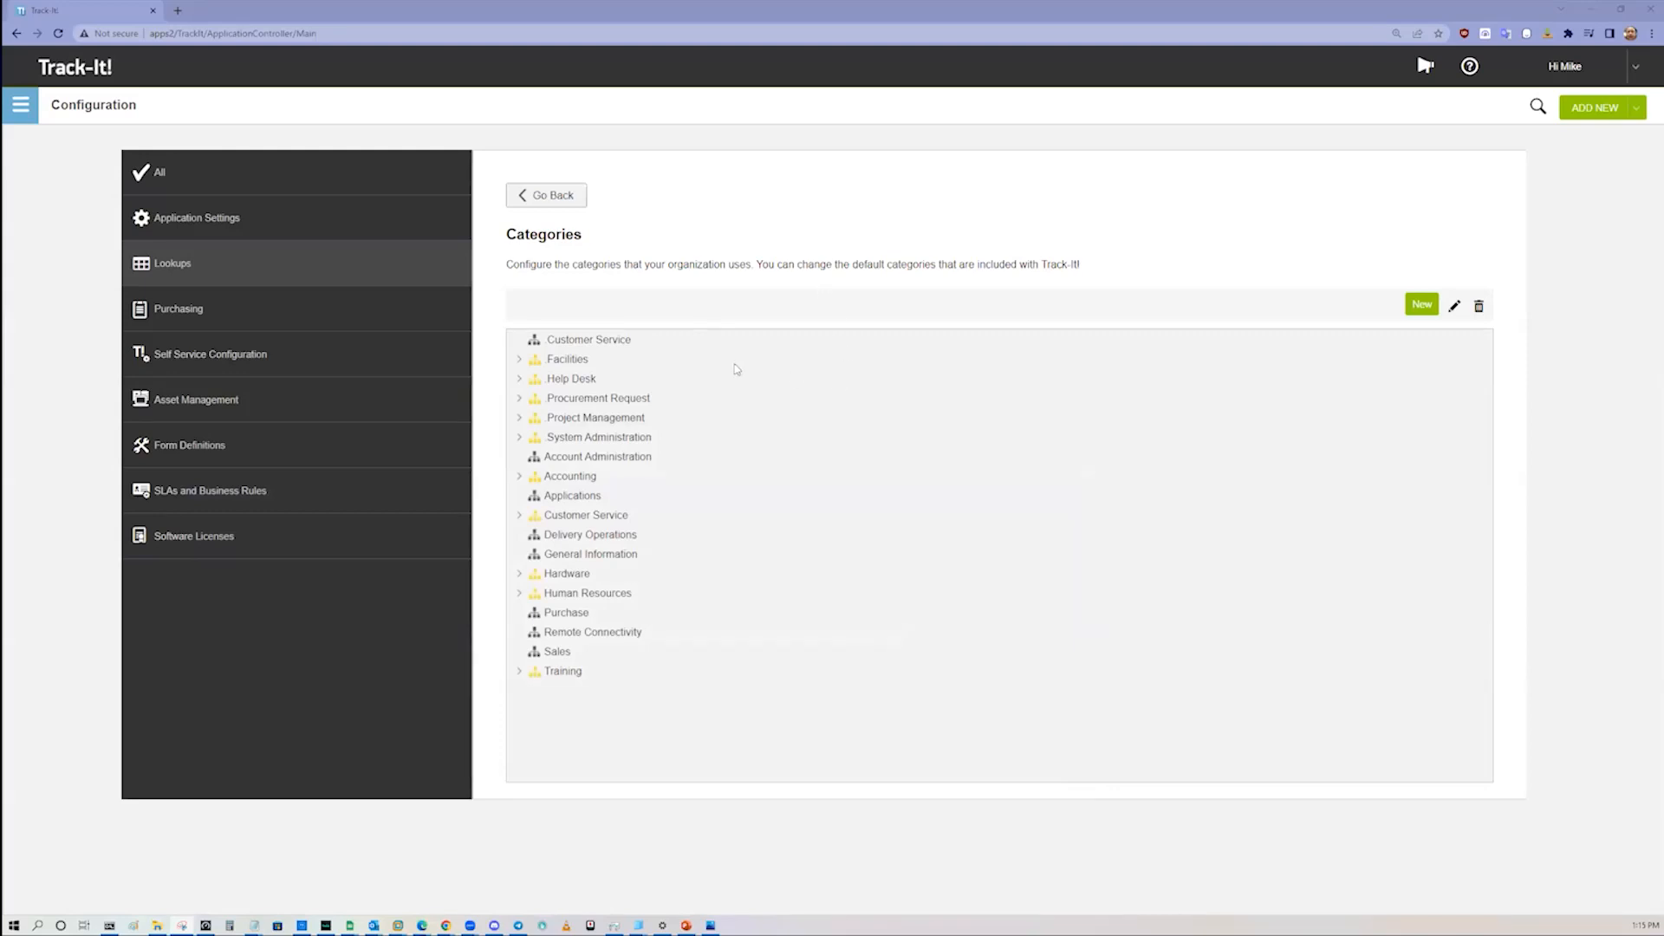
{"action": "left_click", "coordinate": [308, 231]}
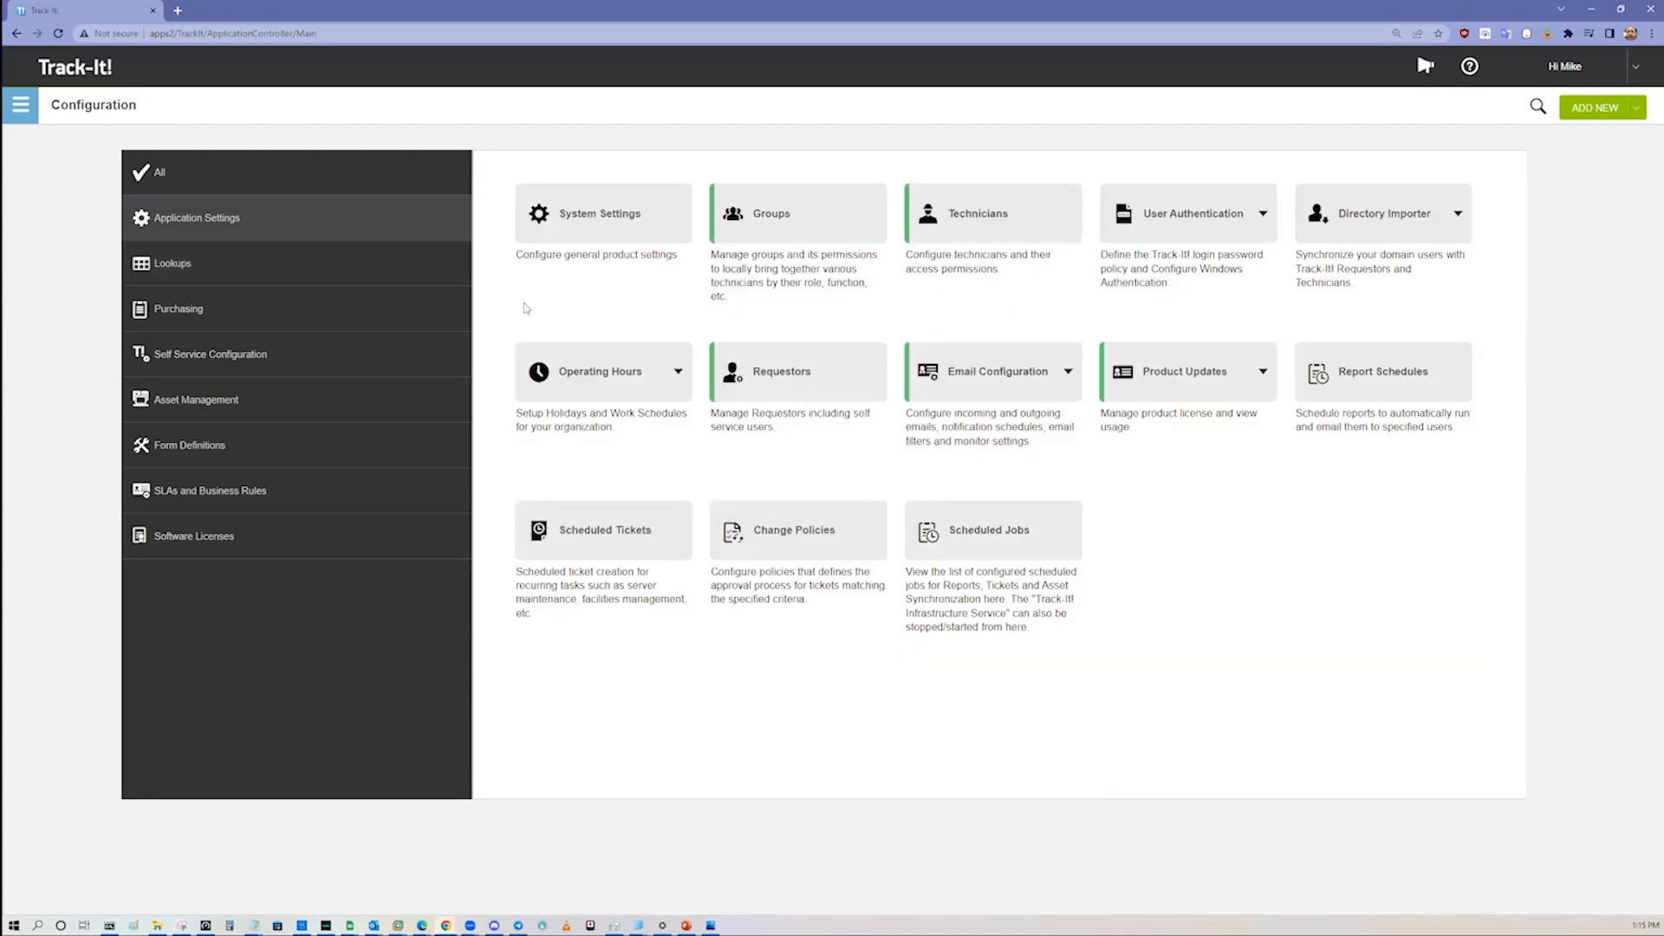
{"action": "left_click", "coordinate": [1069, 382]}
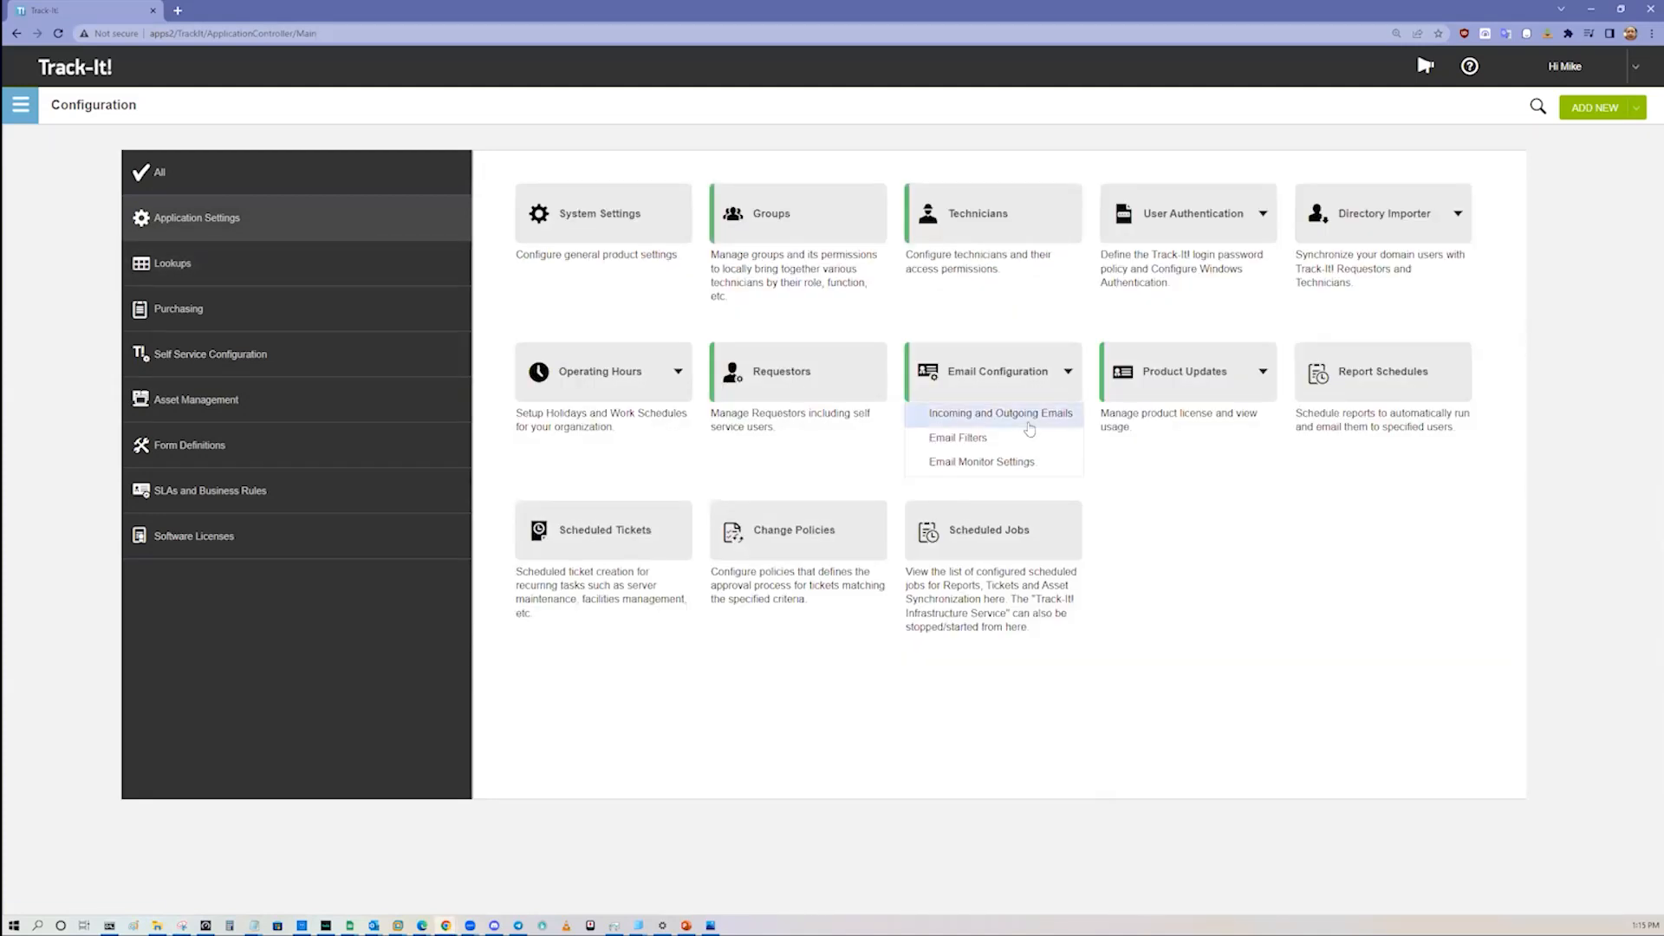
{"action": "left_click", "coordinate": [1027, 416]}
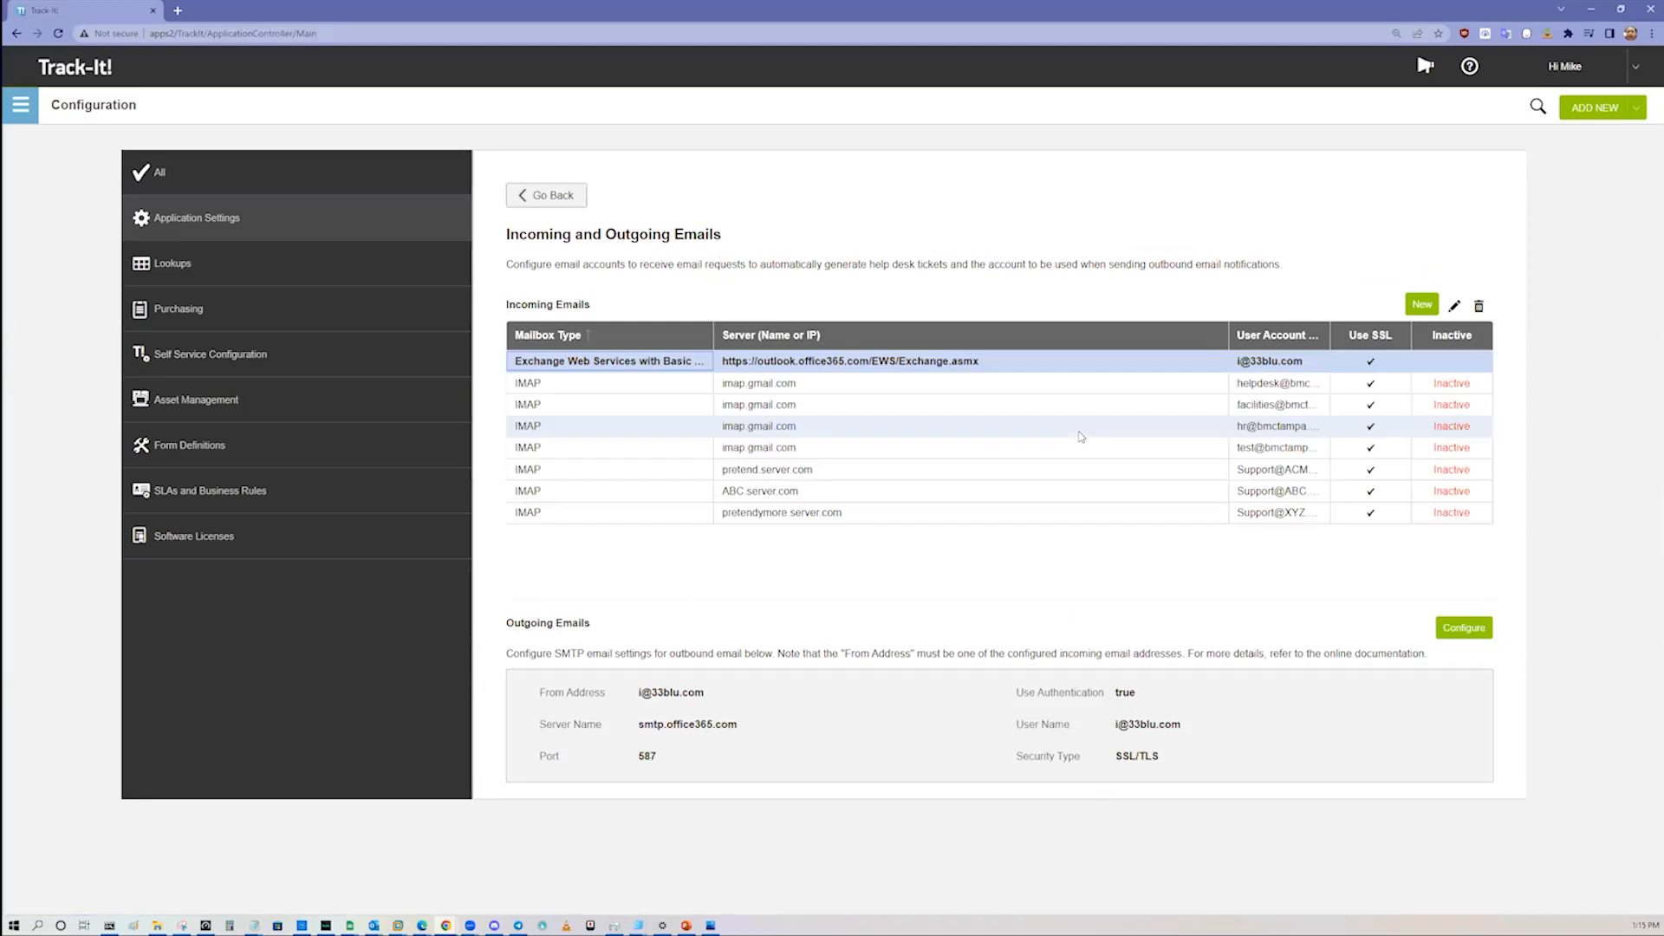
Step: Widen the User Account Name column of the Incoming Emails table and examine the help desk, facilities, HR and other mailbox accounts
{"action": "left_click_drag", "start_coordinate": [1228, 340], "coordinate": [1128, 345]}
{"action": "left_click_drag", "start_coordinate": [1231, 340], "coordinate": [1300, 344]}
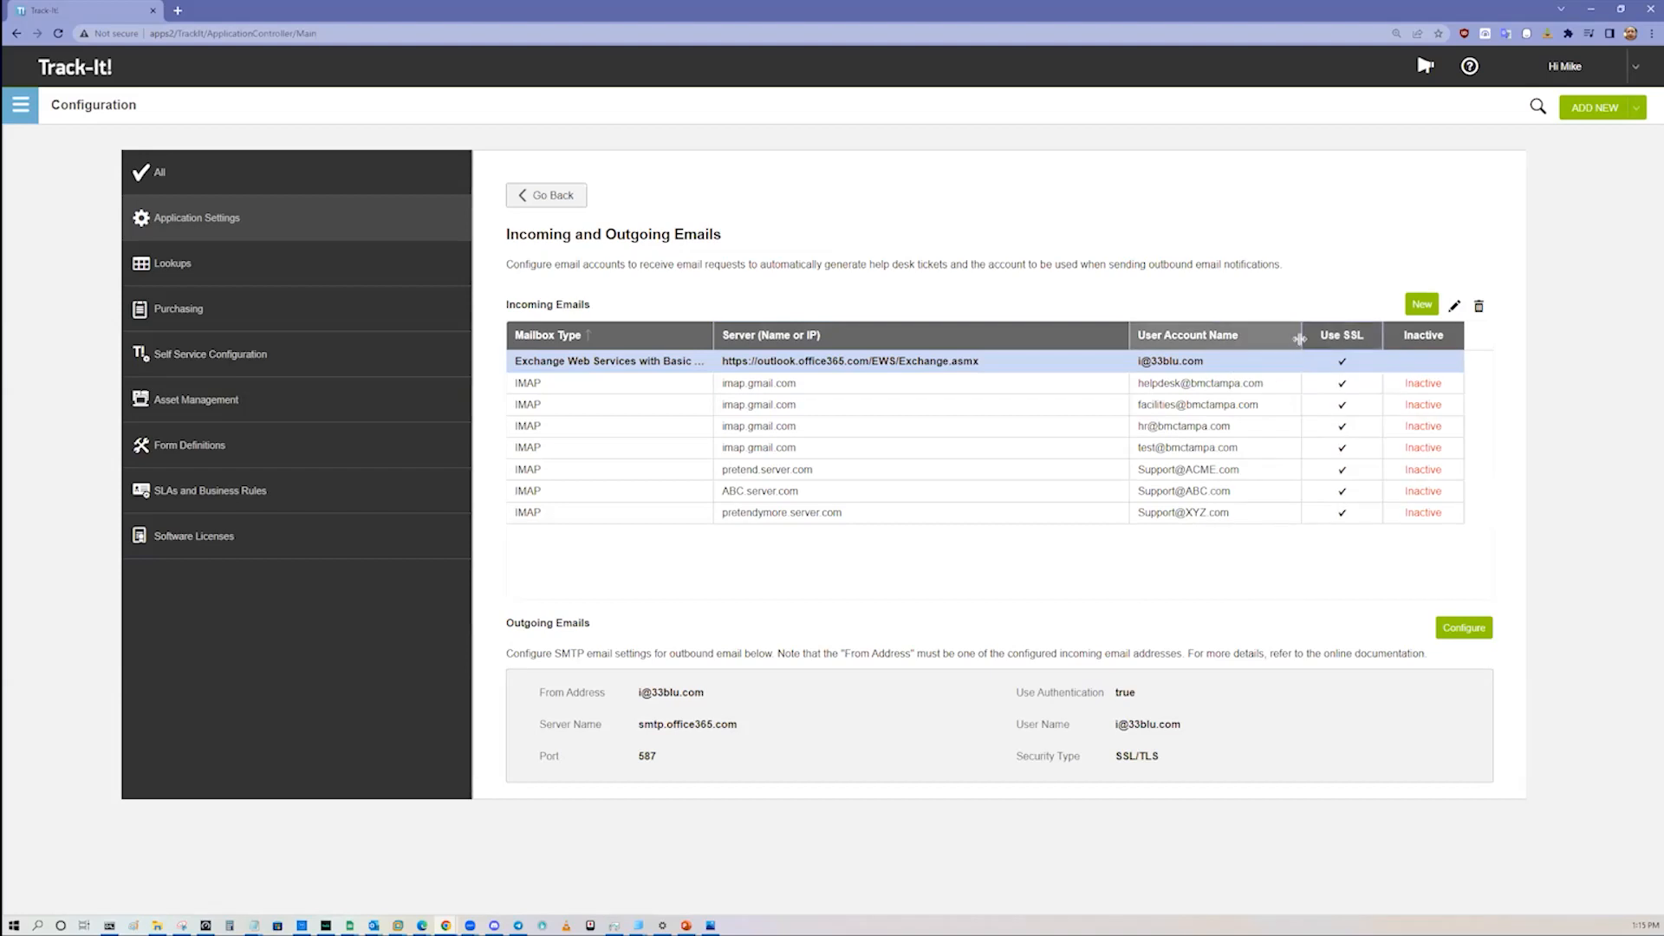
{"action": "left_click", "coordinate": [1203, 434]}
{"action": "left_click", "coordinate": [1220, 414]}
{"action": "left_click", "coordinate": [1209, 427]}
{"action": "left_click", "coordinate": [1209, 449]}
{"action": "left_click", "coordinate": [1209, 427]}
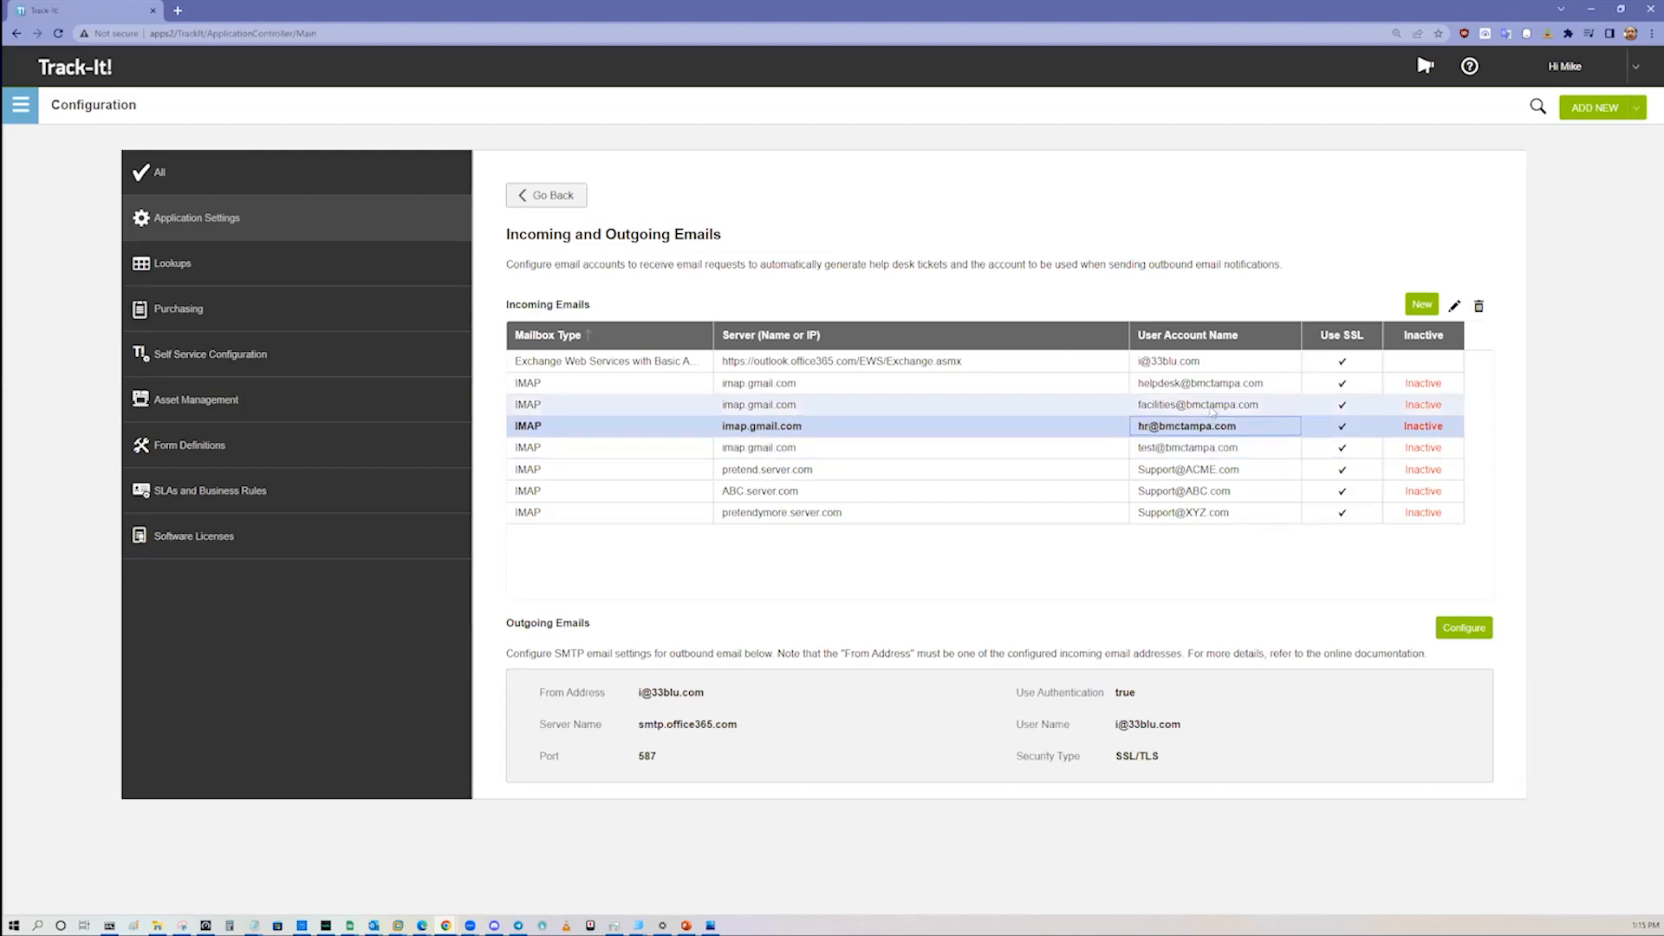
{"action": "left_click", "coordinate": [1209, 404]}
{"action": "left_click", "coordinate": [1200, 451]}
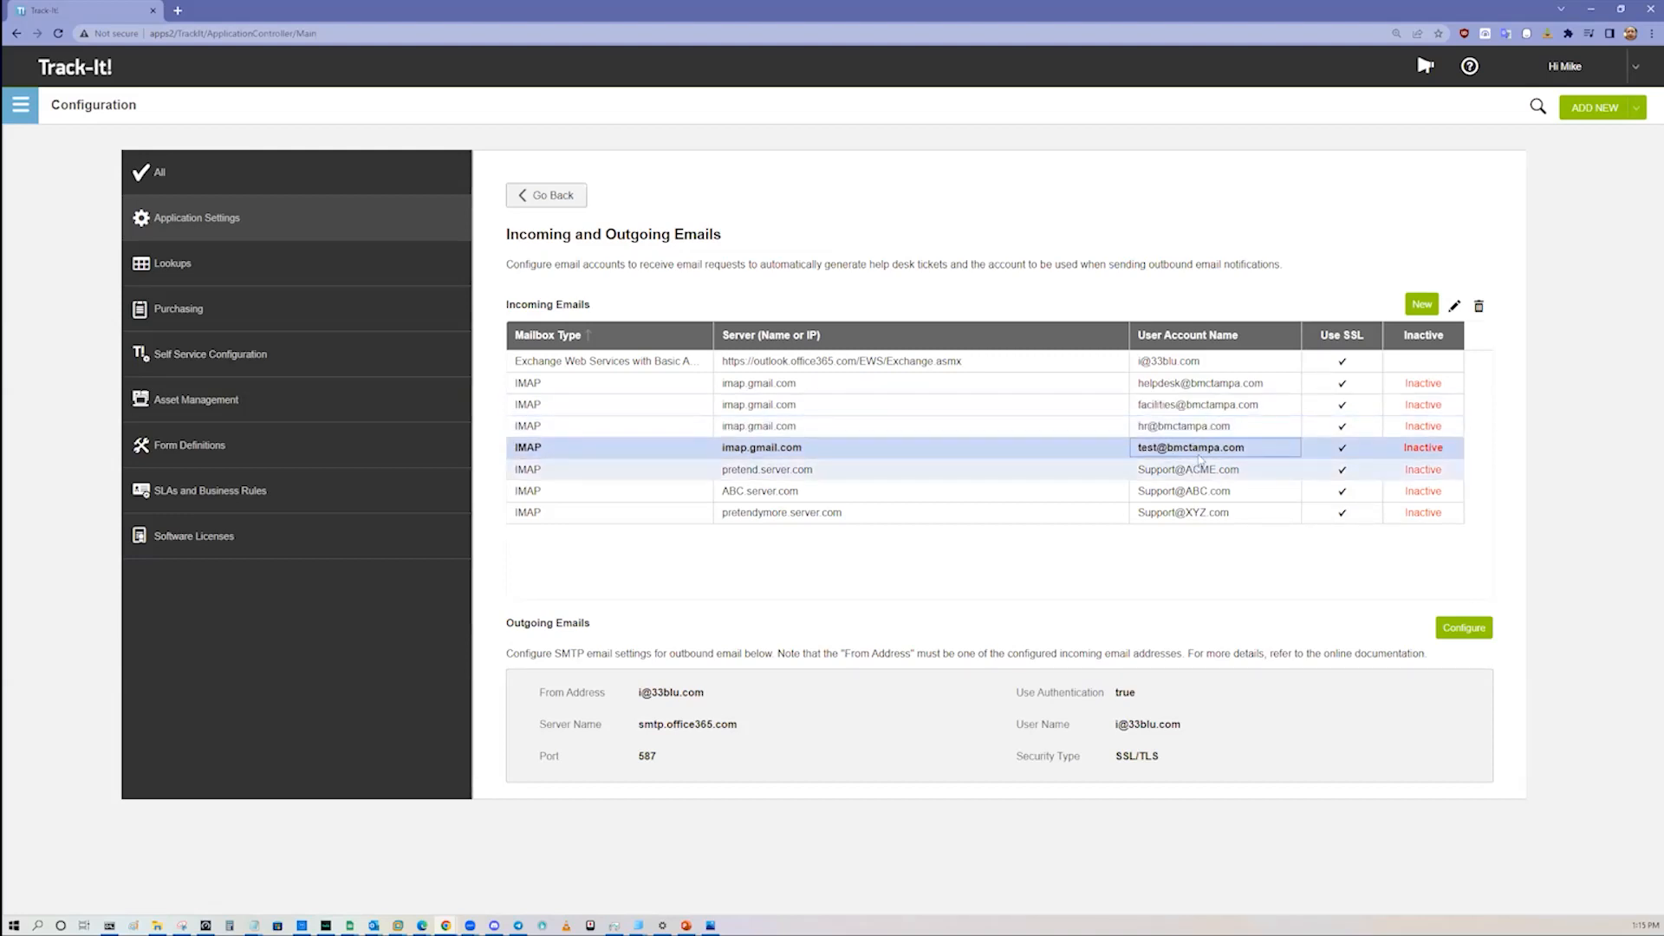
{"action": "left_click", "coordinate": [1198, 469]}
{"action": "left_click", "coordinate": [1213, 412]}
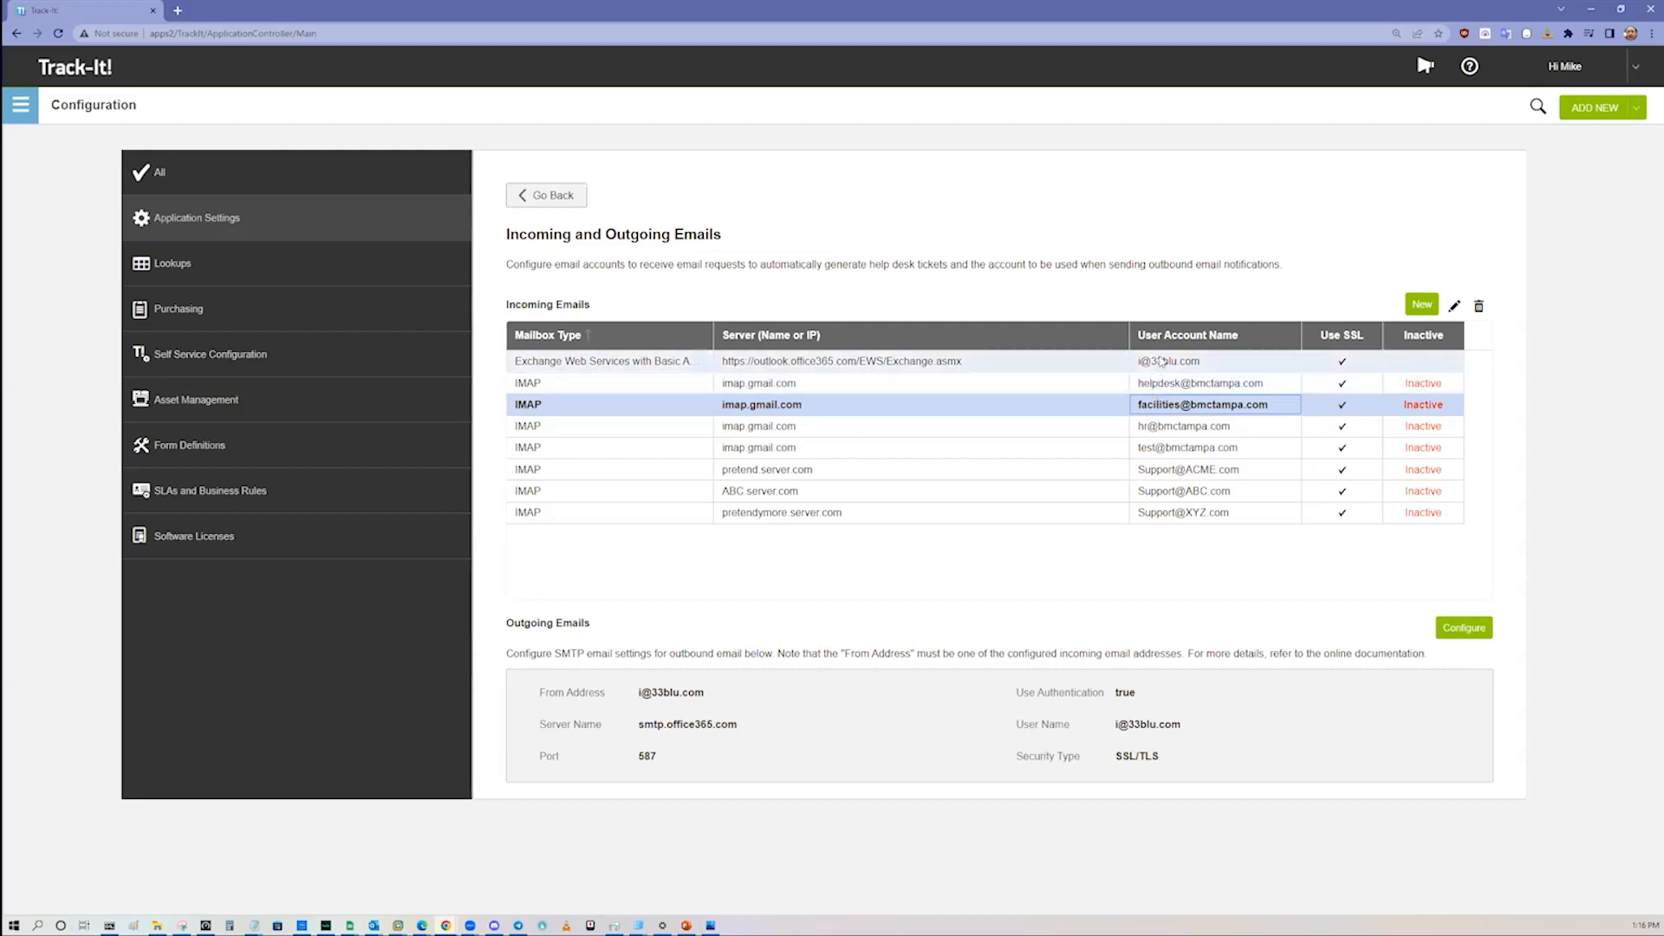
Step: Open the Exchange Web Services incoming mailbox, examine the available mailbox types, and close it without changes
{"action": "double_click", "coordinate": [1148, 360]}
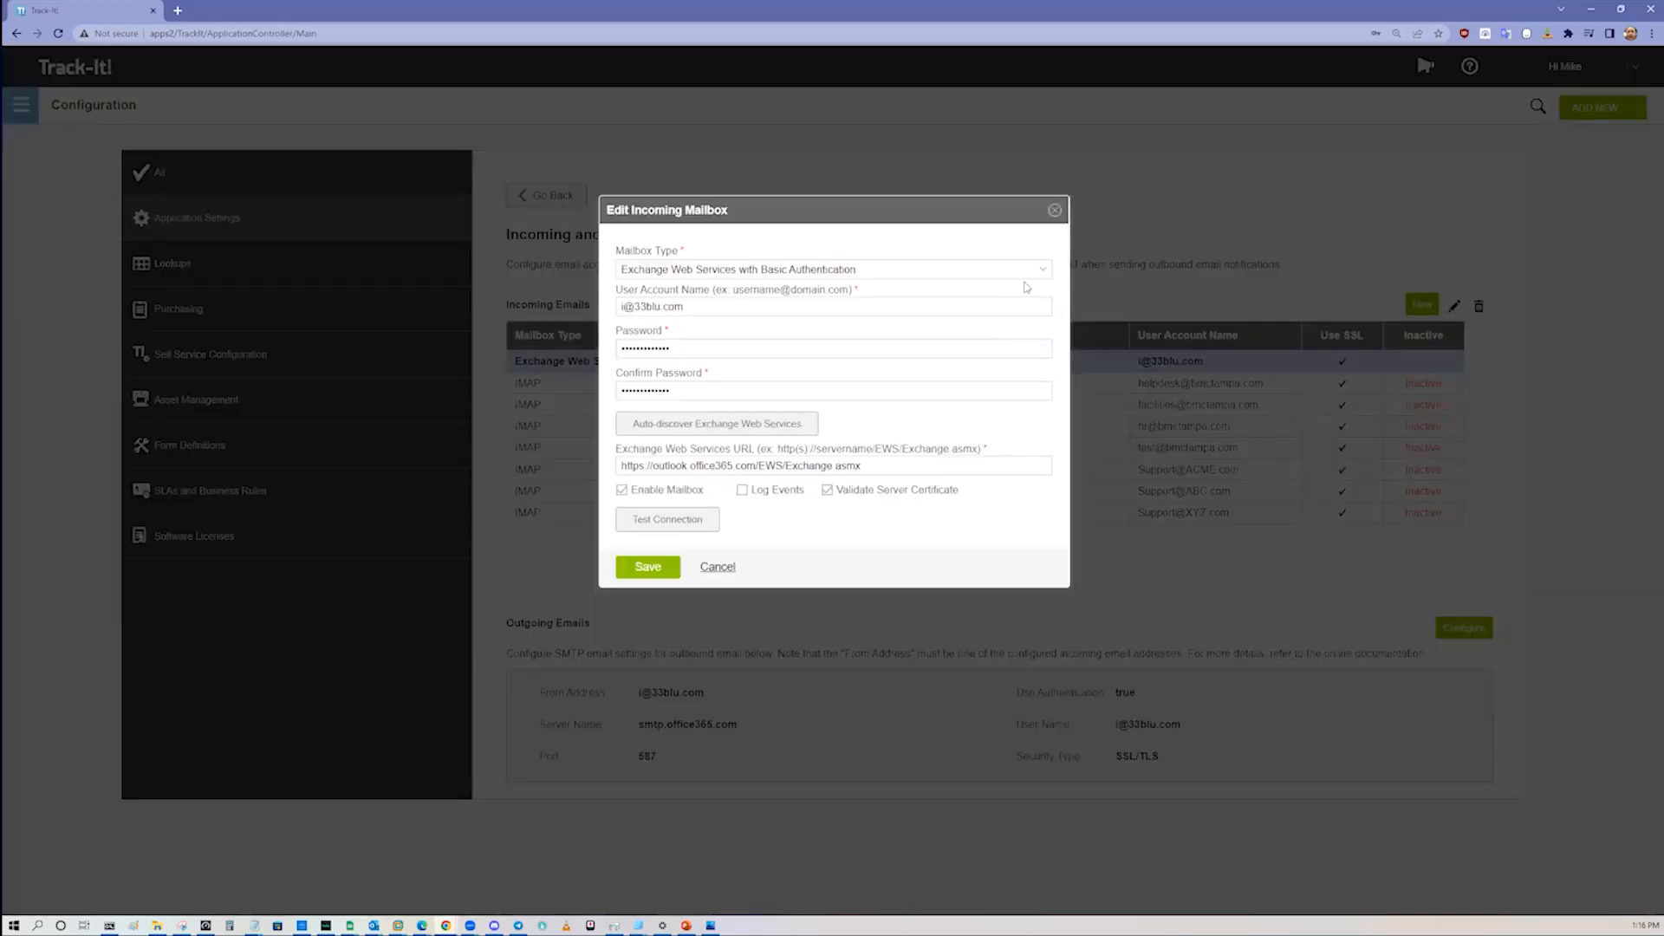
{"action": "left_click", "coordinate": [1043, 270]}
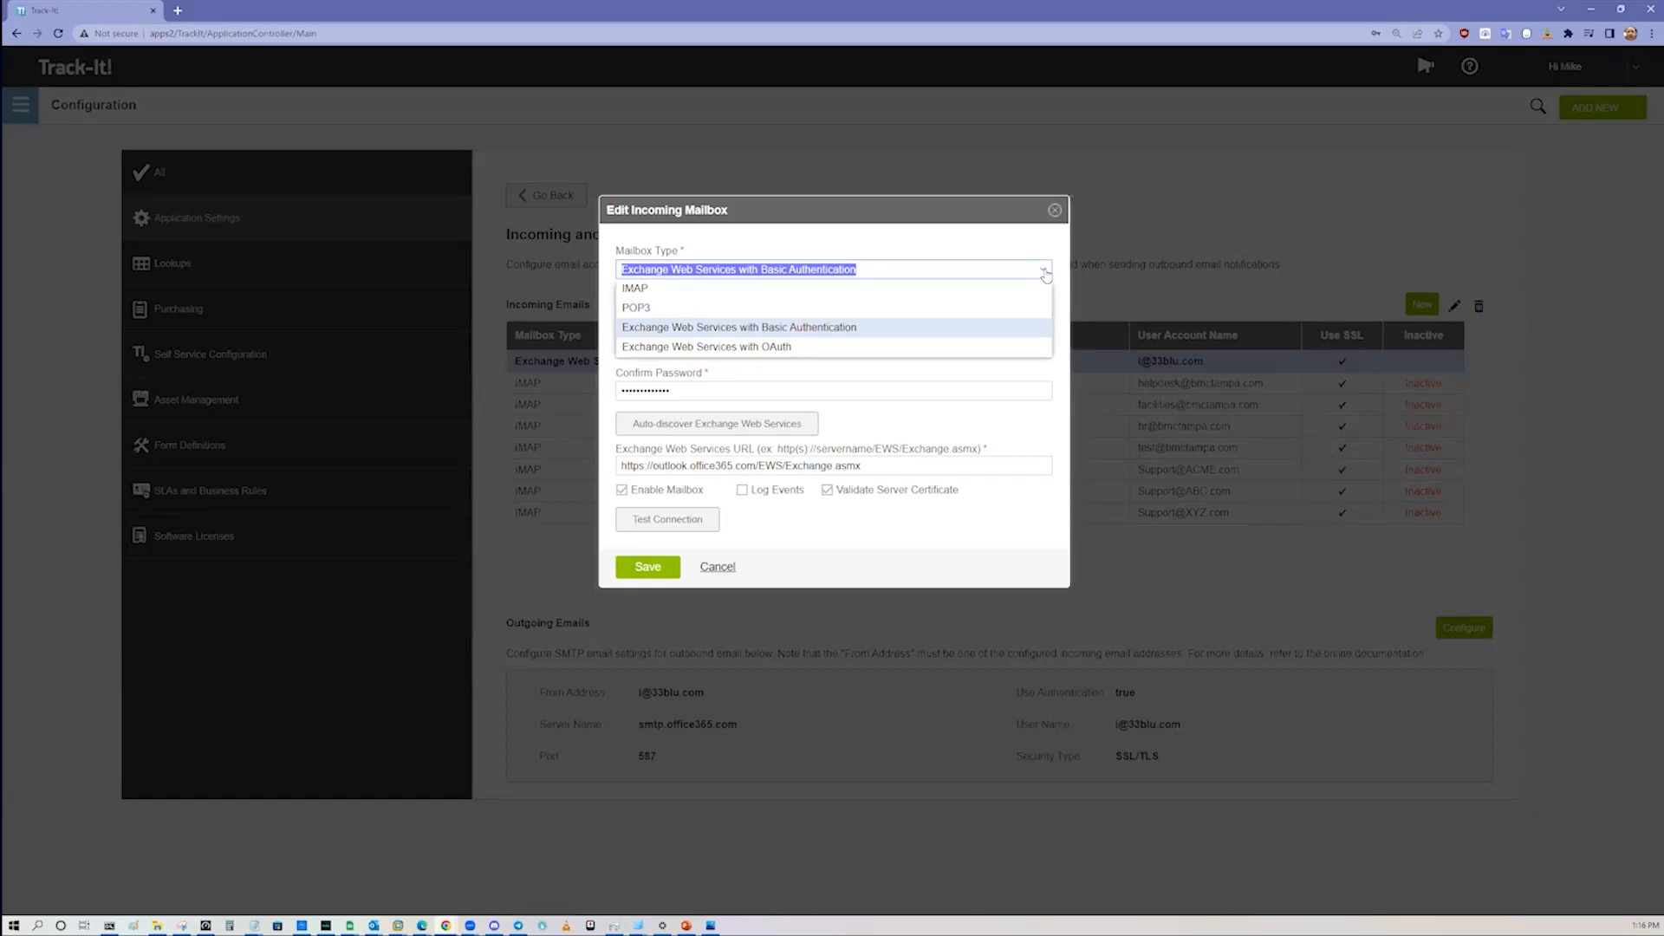
{"action": "left_click", "coordinate": [1045, 273]}
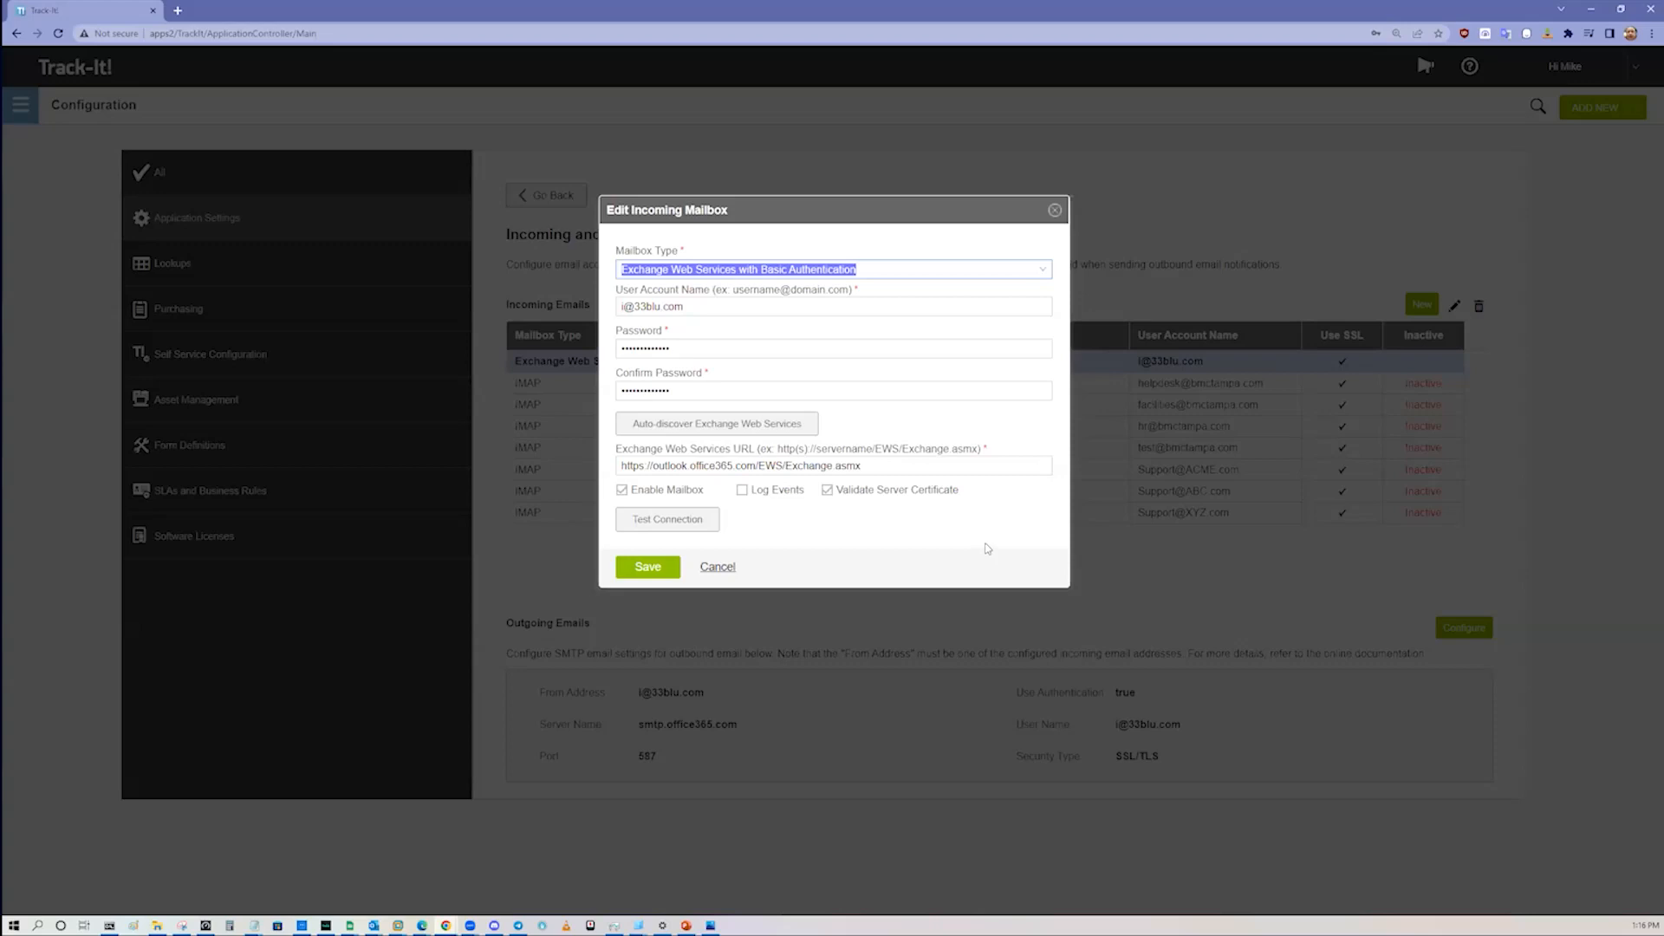
{"action": "left_click", "coordinate": [1055, 209]}
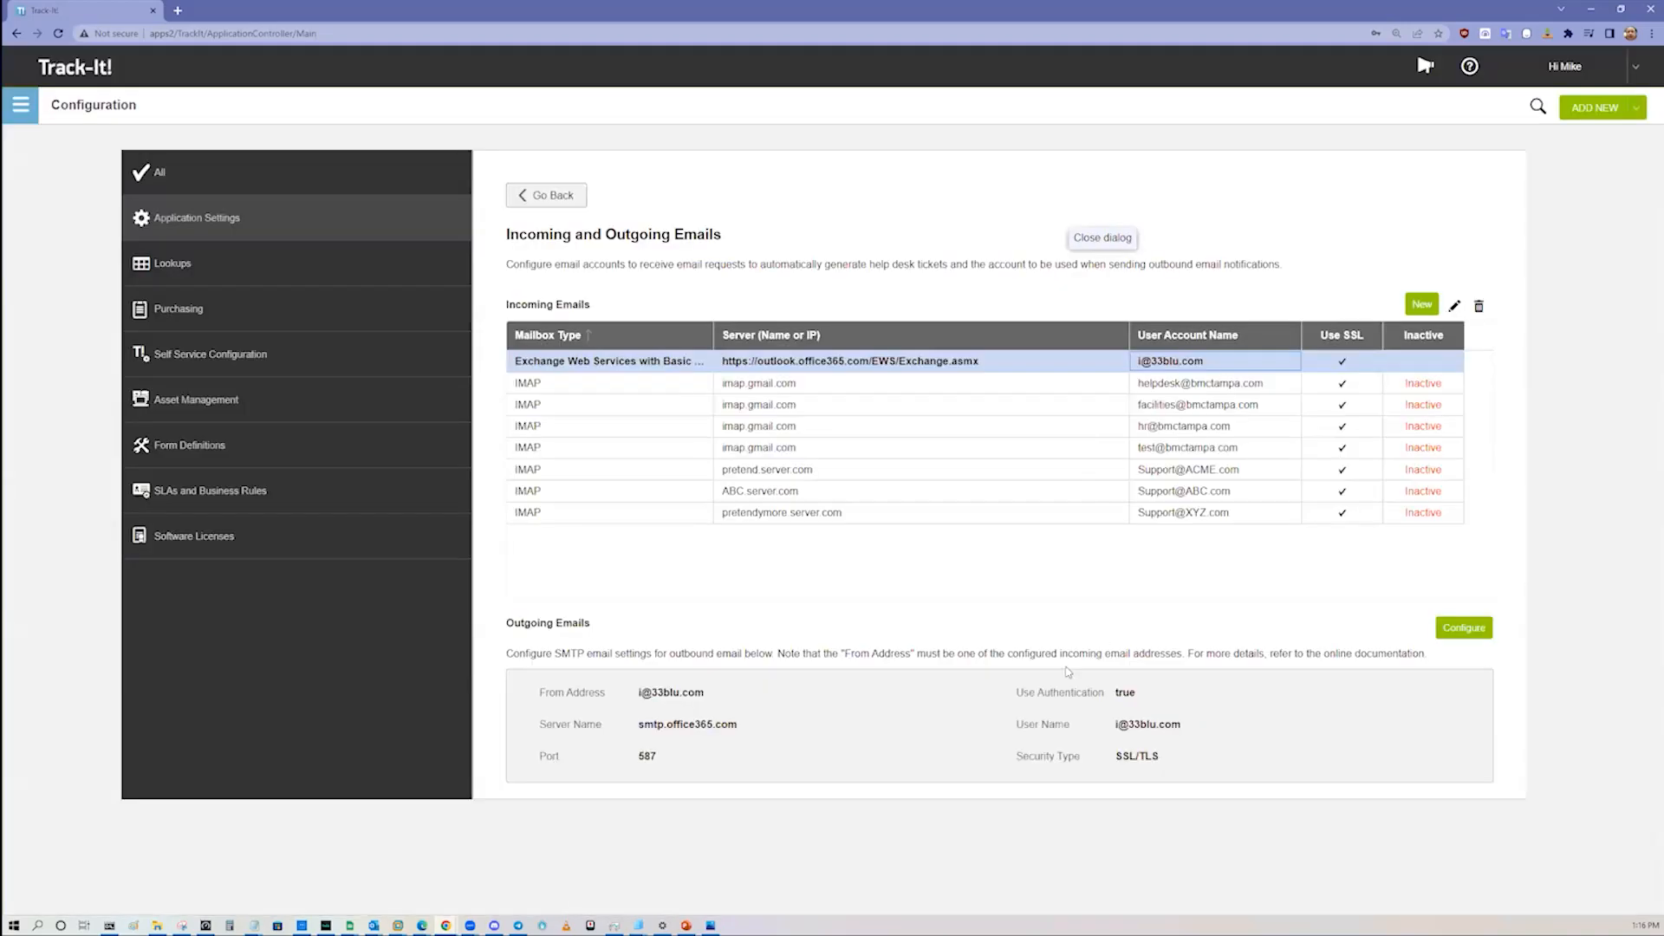
Step: Leave the email settings and open the Priorities list in the Lookups configuration
{"action": "left_click", "coordinate": [564, 209]}
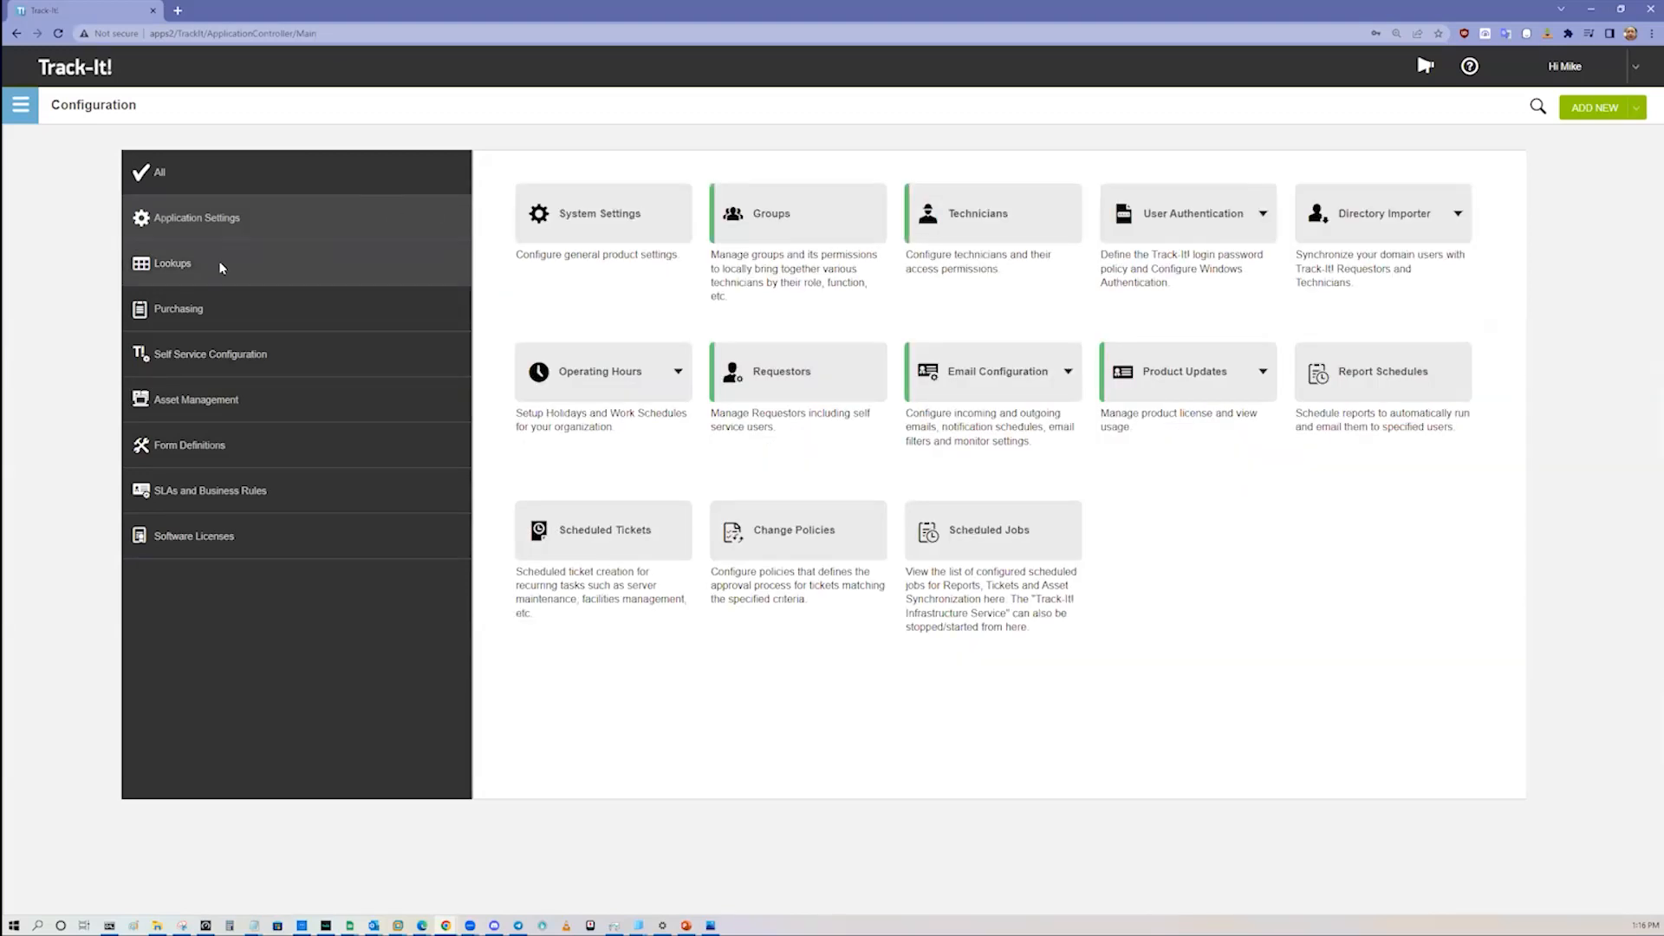
{"action": "left_click", "coordinate": [221, 268]}
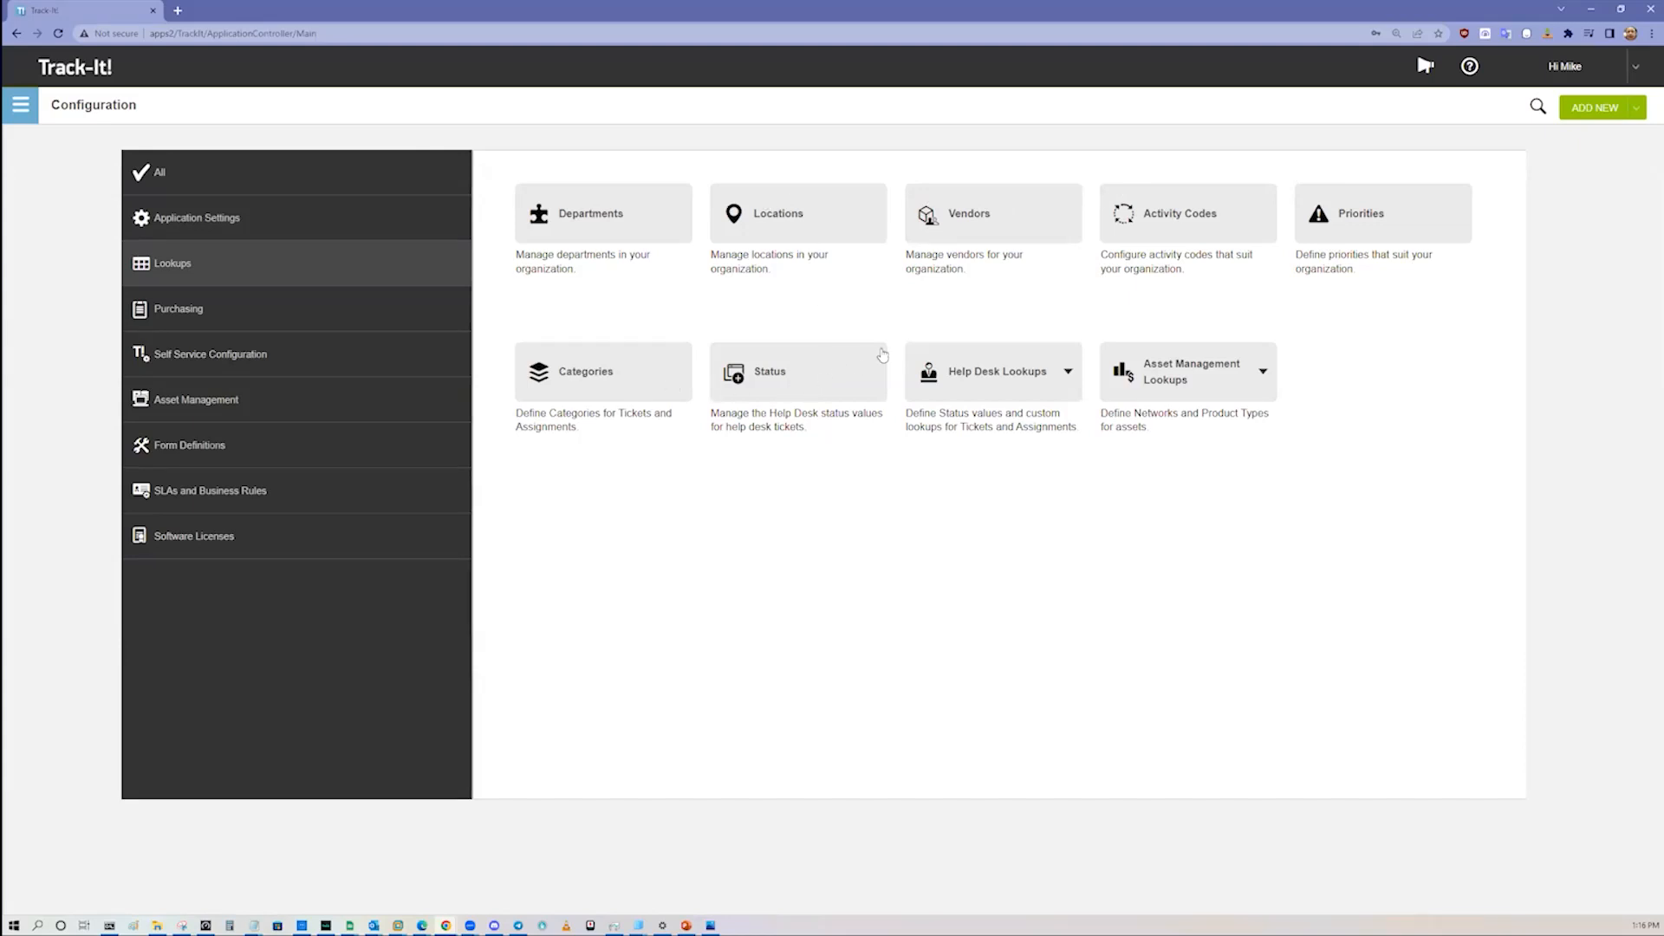
{"action": "left_click", "coordinate": [1362, 223]}
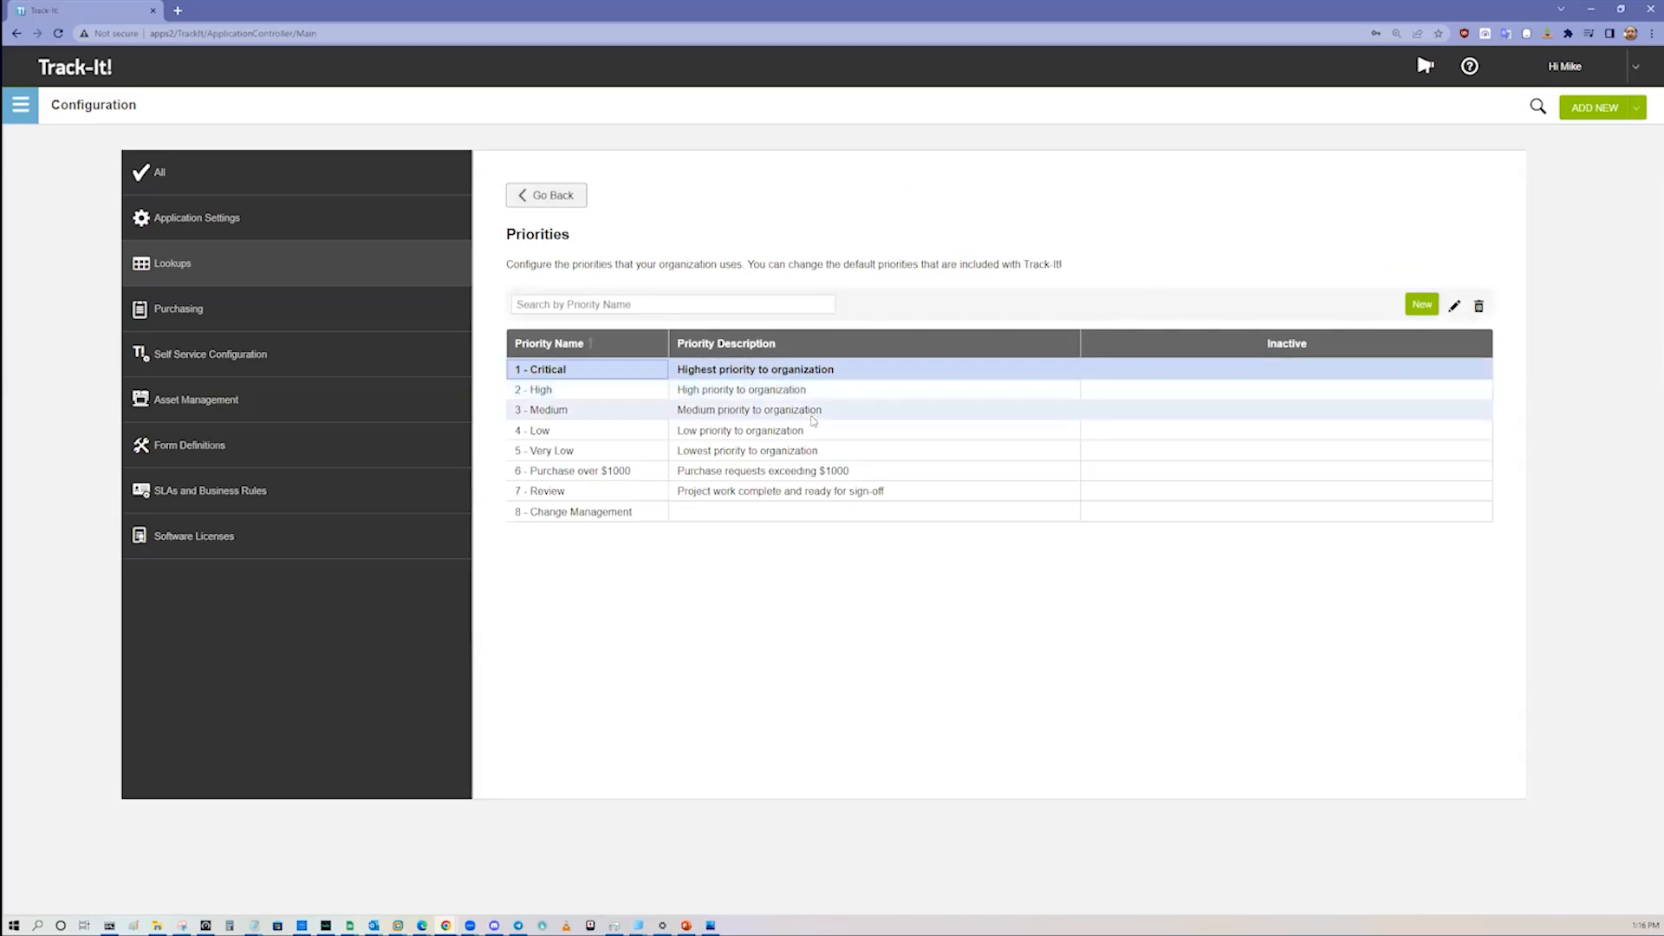
Step: Open the 1 - Critical priority, examine its work schedule and default due, fix and response durations, and close it without changes
{"action": "left_click", "coordinate": [764, 370]}
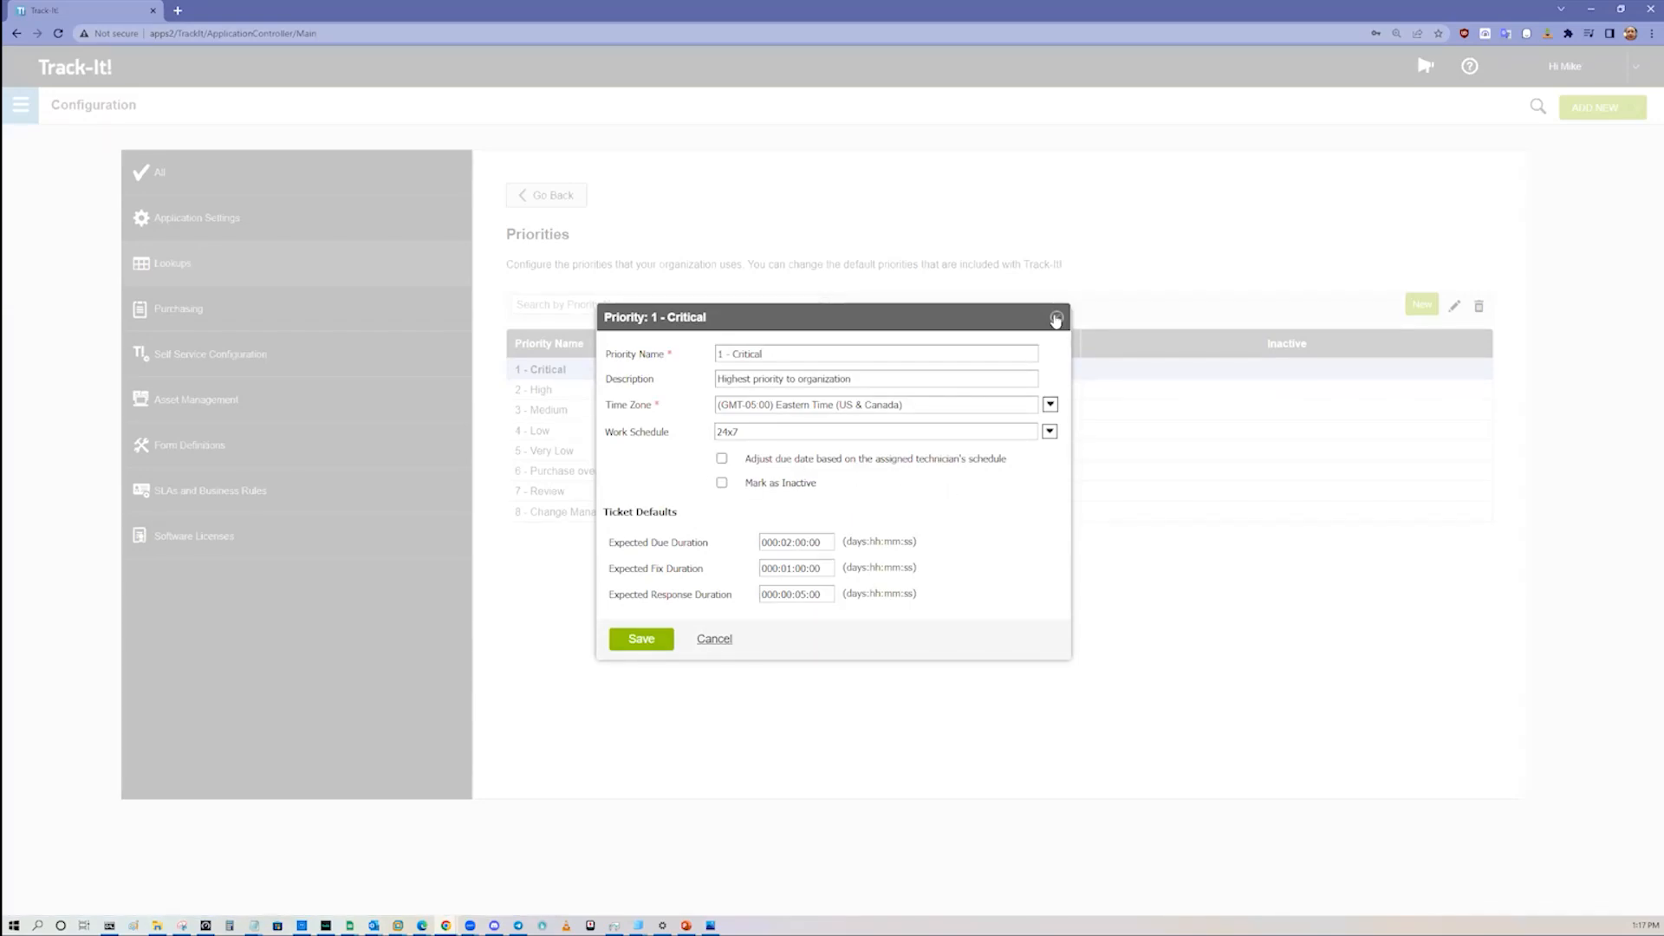
{"action": "left_click_drag", "start_coordinate": [977, 319], "coordinate": [984, 314]}
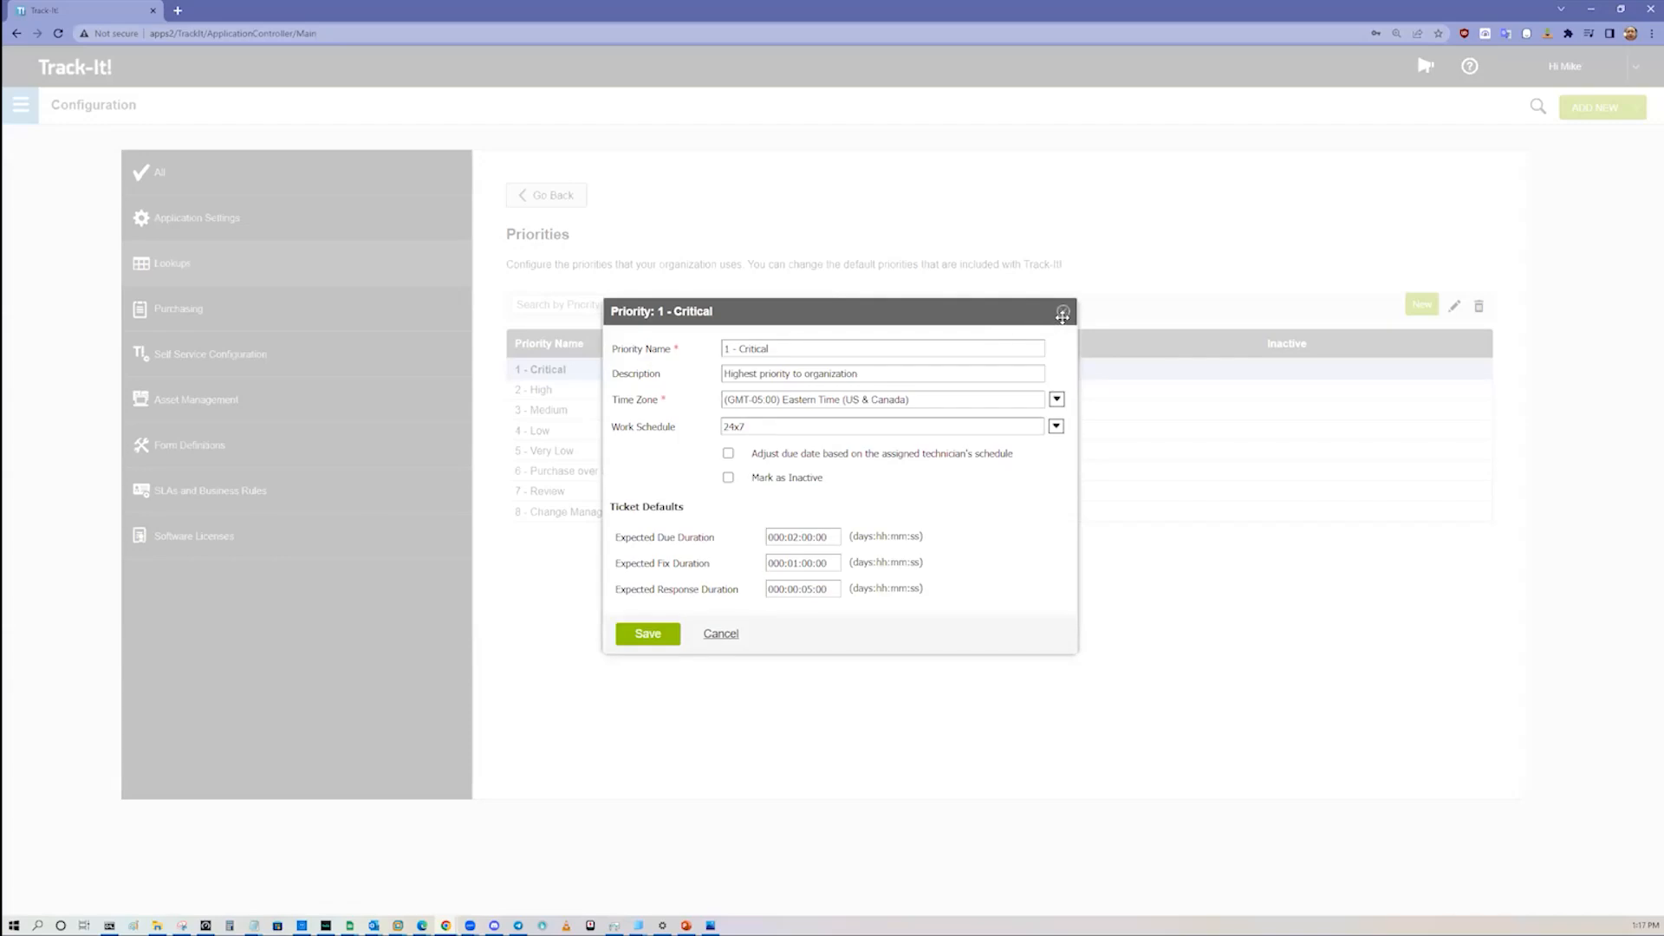
{"action": "left_click", "coordinate": [1062, 313]}
Step: Open the 2 - High priority and the 1 - Critical priority in turn, closing each without changes
{"action": "left_click", "coordinate": [675, 395]}
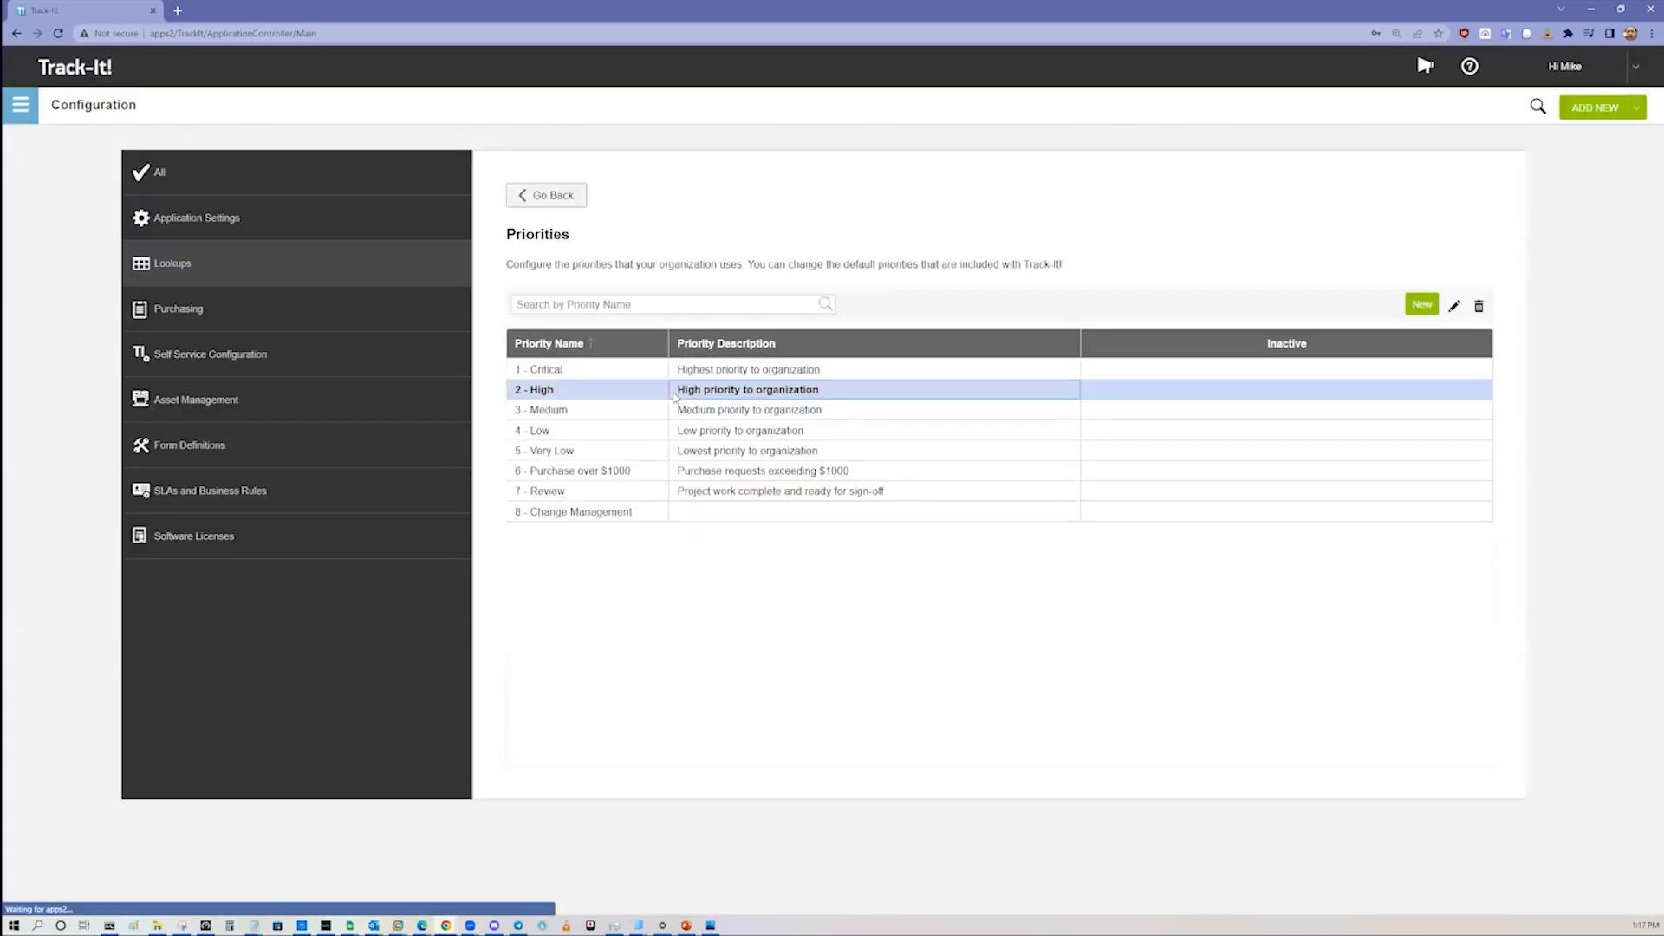
{"action": "left_click", "coordinate": [1057, 326]}
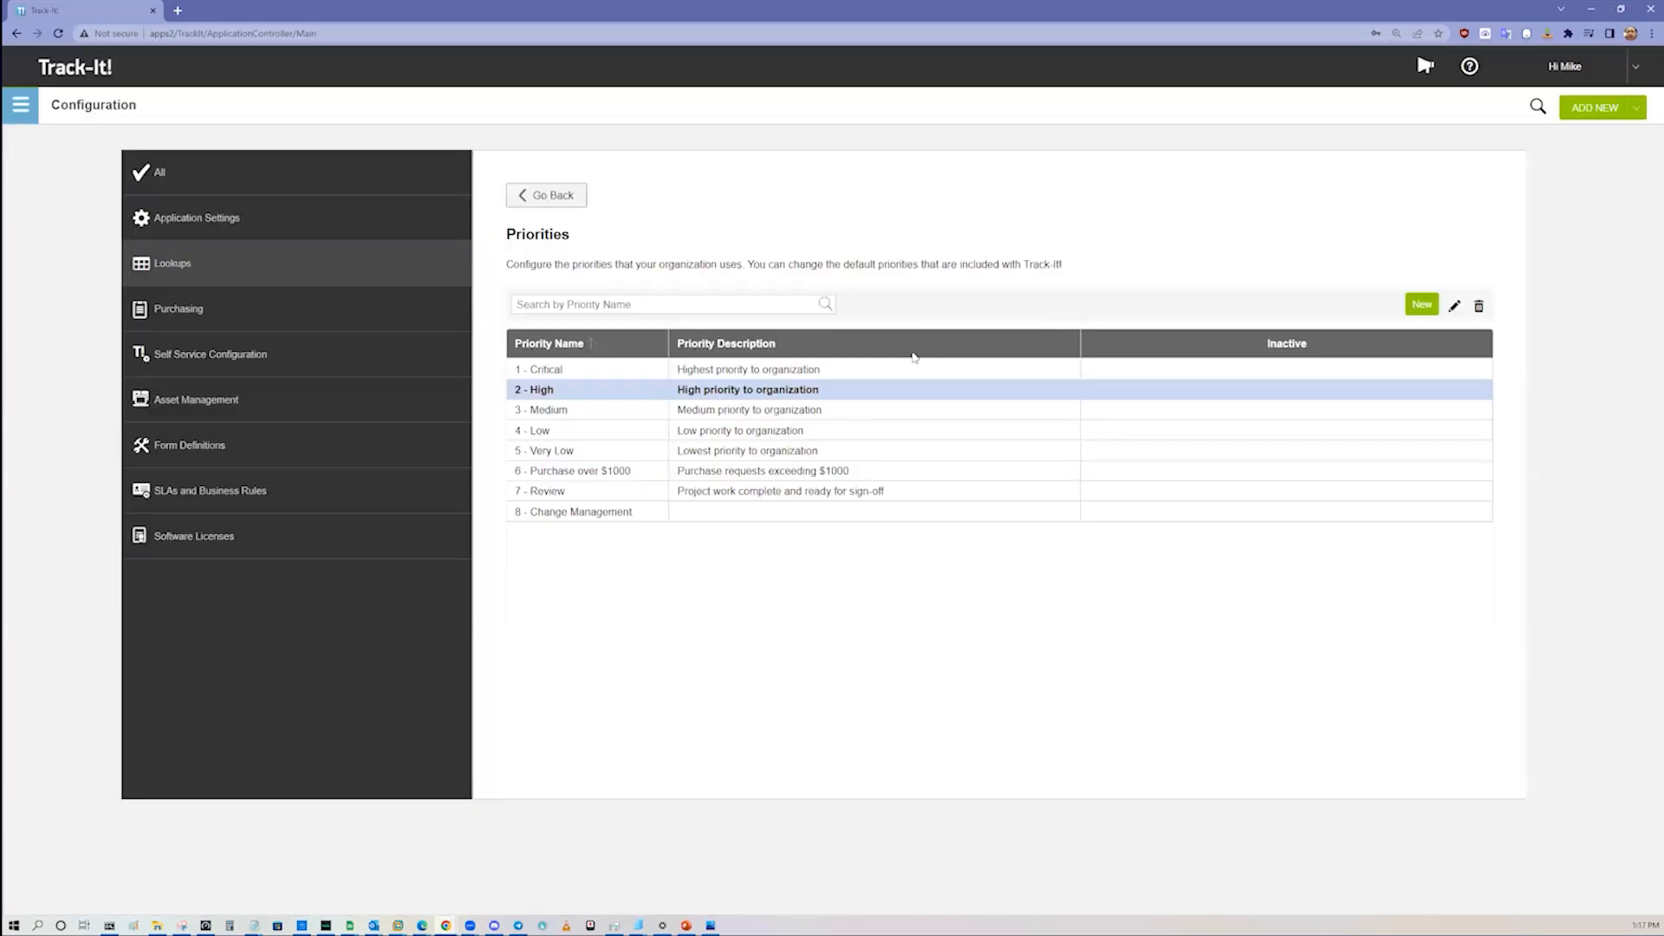
{"action": "left_click", "coordinate": [914, 369]}
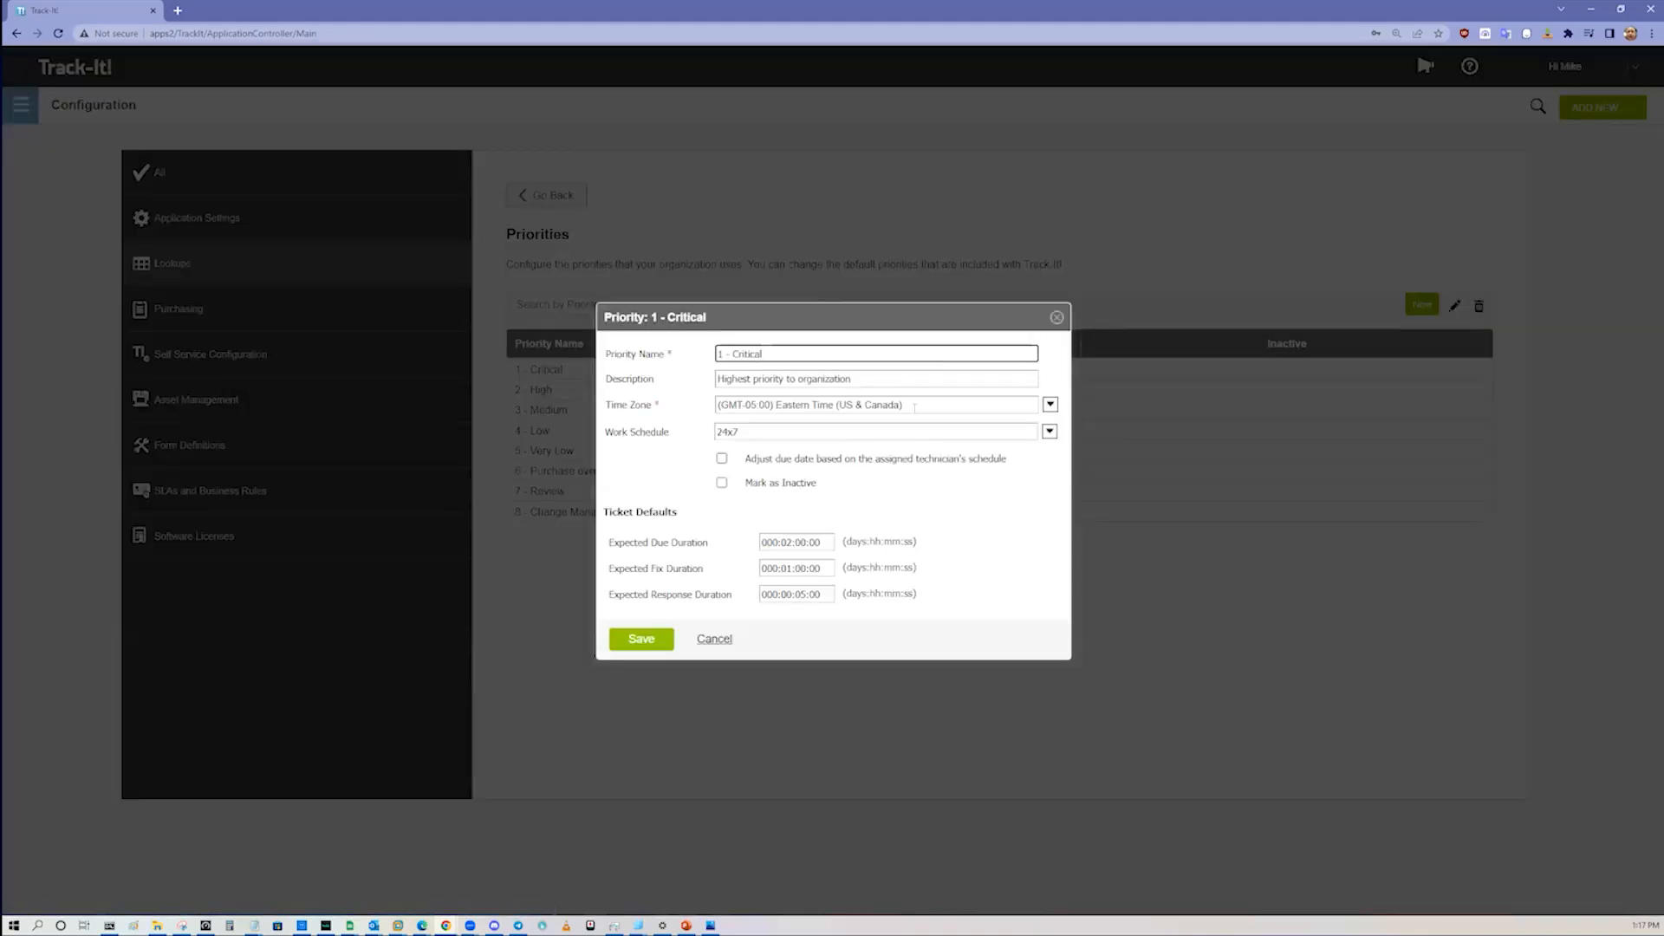
{"action": "left_click", "coordinate": [1056, 317]}
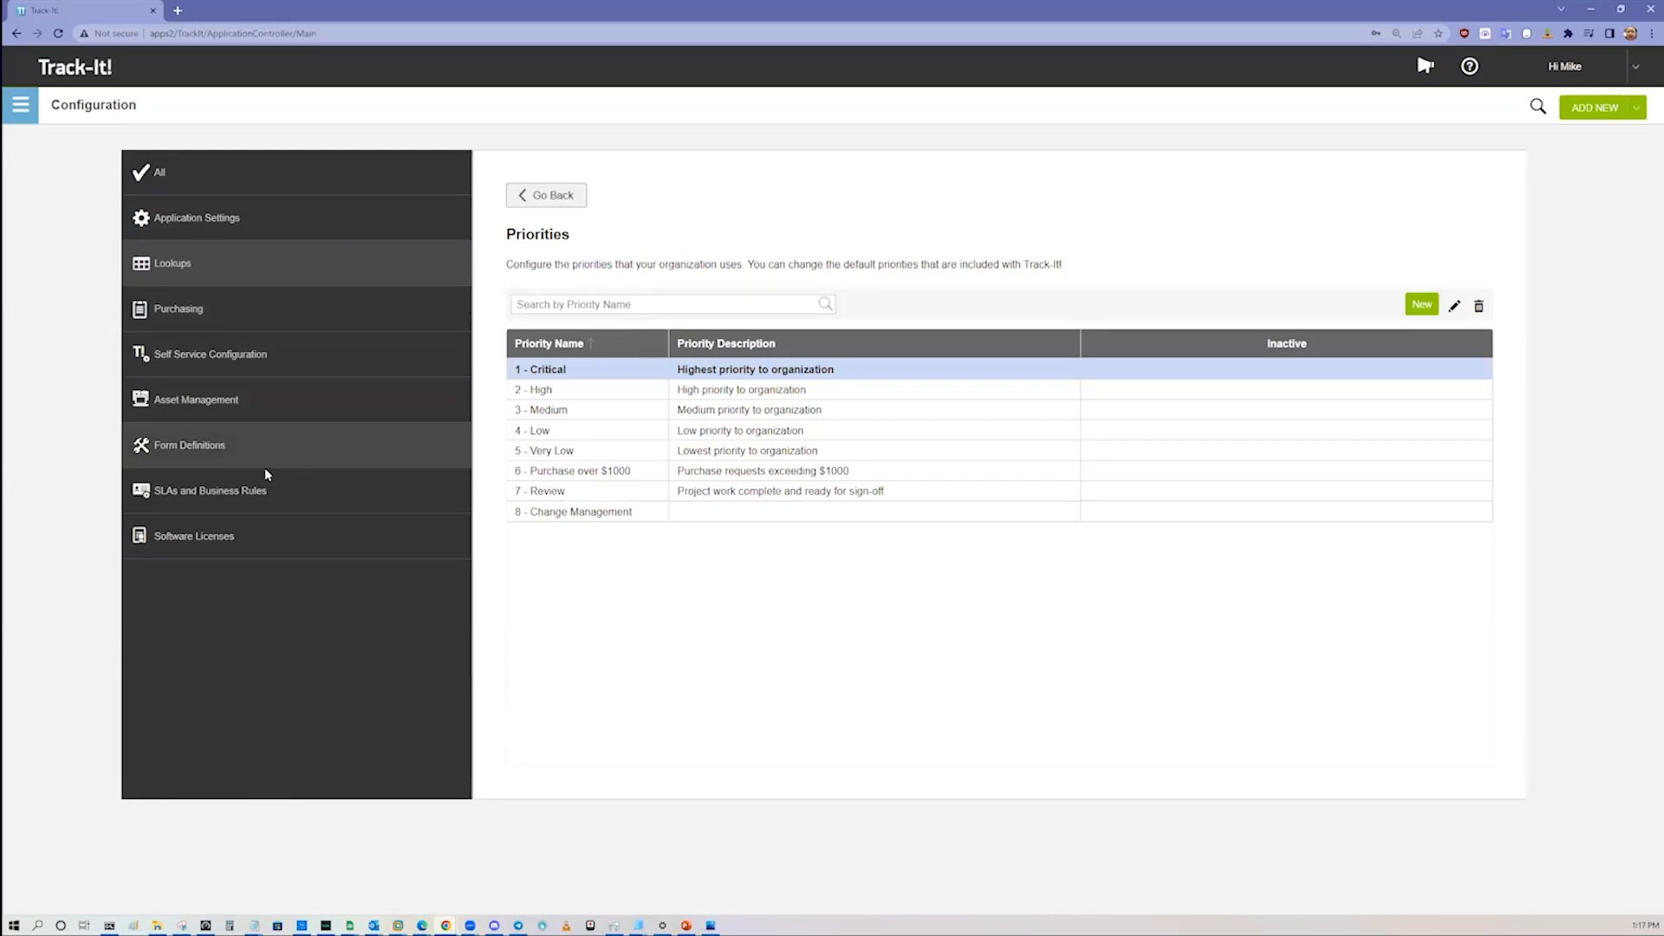
Step: Open the Business Rules list under SLAs and Business Rules and look through the existing rules
{"action": "left_click", "coordinate": [251, 492]}
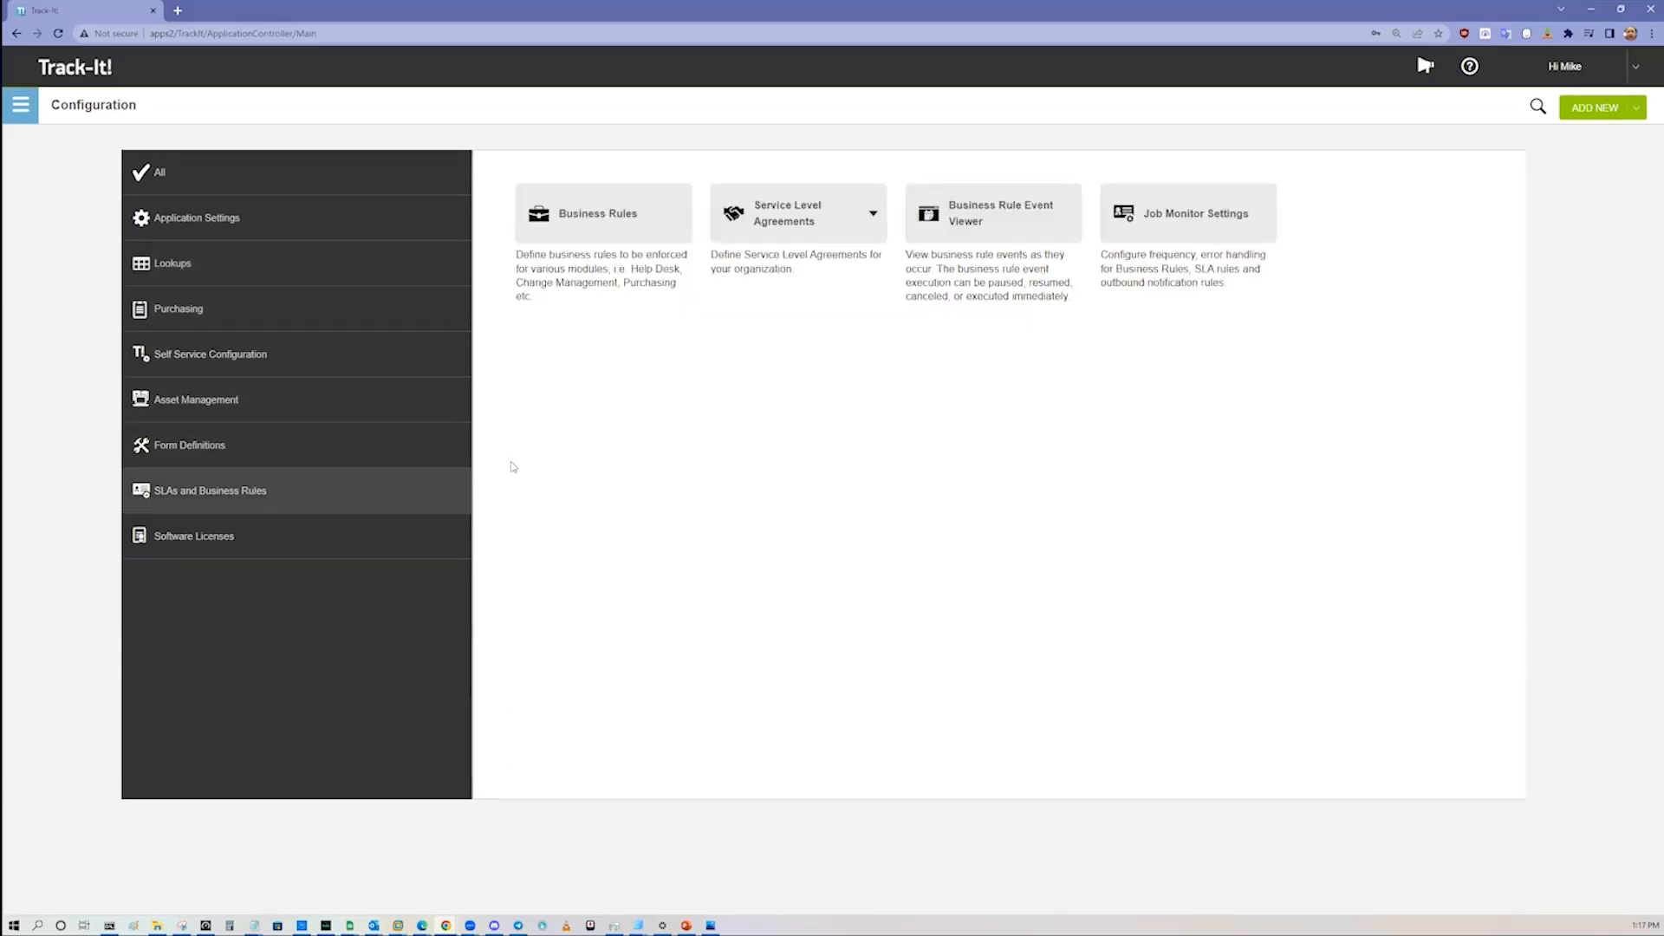
{"action": "left_click", "coordinate": [604, 227]}
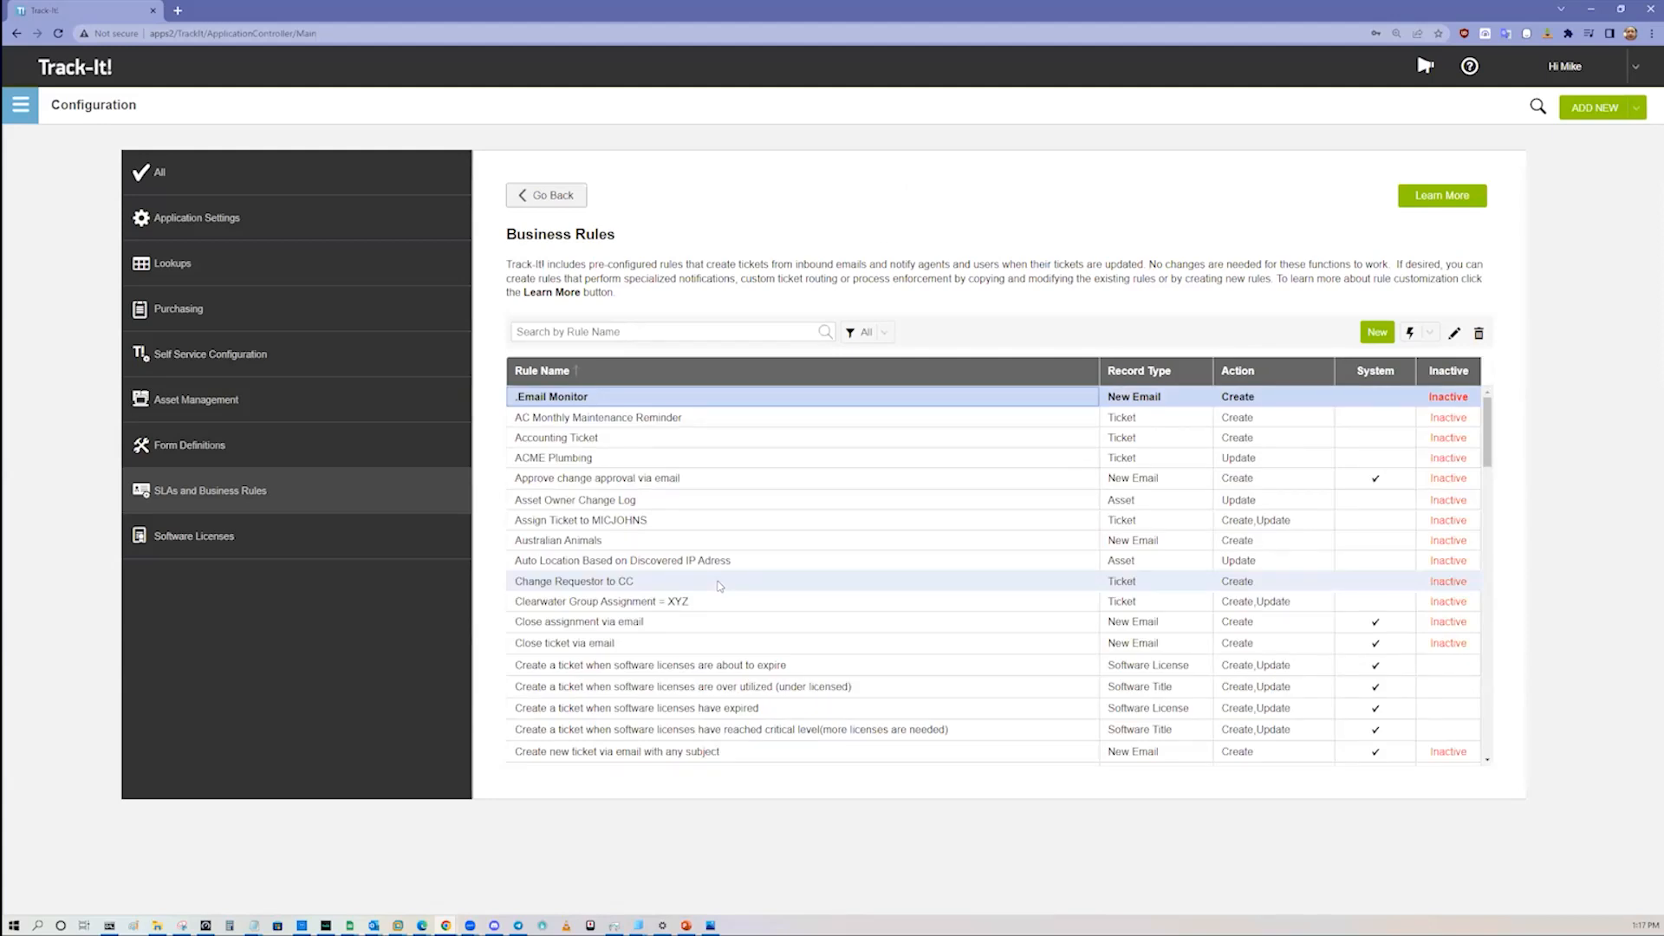
{"action": "left_click", "coordinate": [1268, 644]}
{"action": "left_click", "coordinate": [1285, 670]}
{"action": "left_click", "coordinate": [1383, 691]}
{"action": "left_click", "coordinate": [1385, 673]}
{"action": "scroll", "coordinate": [1378, 563], "scroll_direction": "down", "scroll_amount": 10}
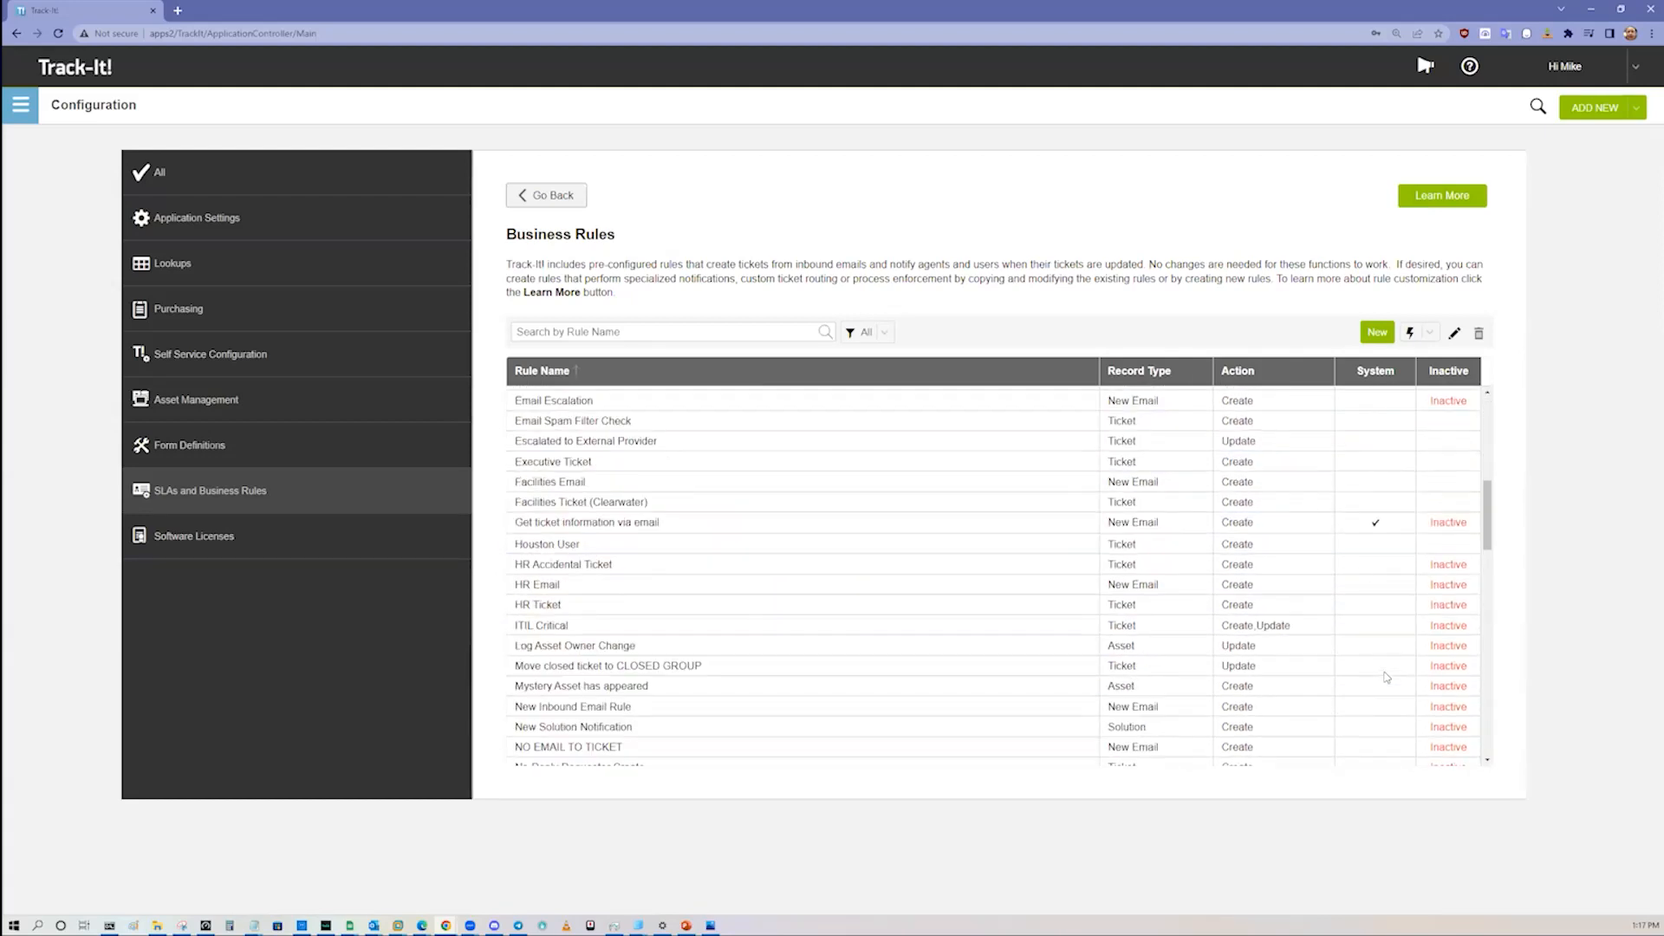
{"action": "left_click", "coordinate": [1374, 456]}
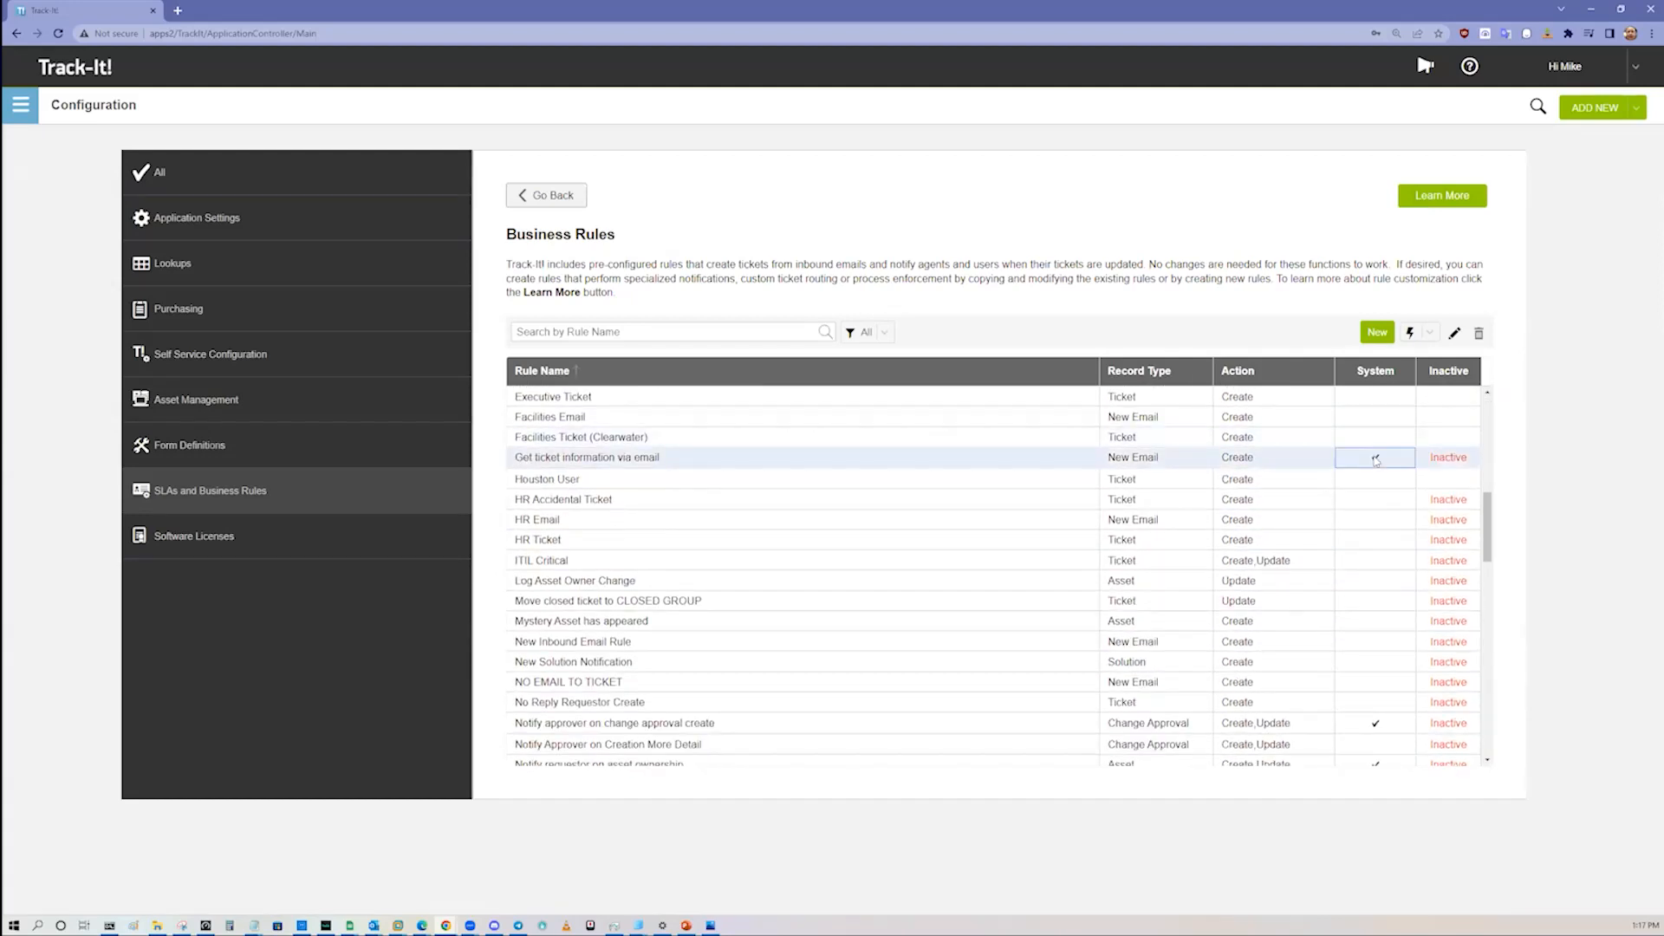
Step: Sort the business rules by System and view the activate and copy options for the "Create new ticket via email with any subject" rule
{"action": "left_click", "coordinate": [1370, 370]}
{"action": "scroll", "coordinate": [1347, 549], "scroll_direction": "up", "scroll_amount": 5}
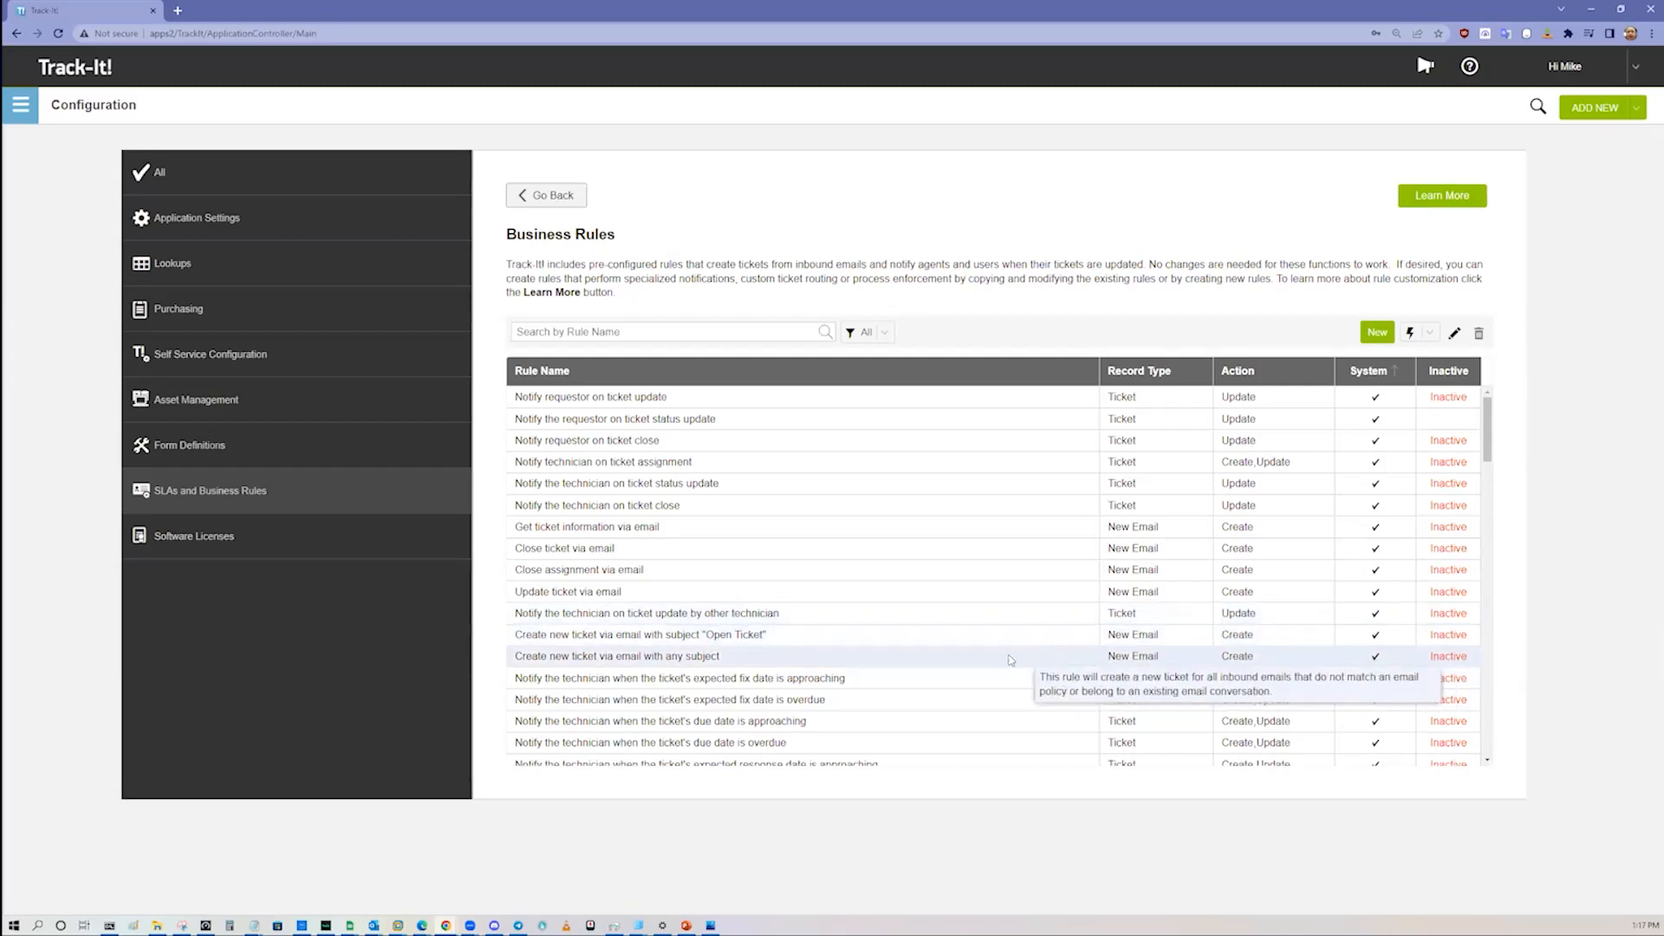
{"action": "left_click", "coordinate": [766, 657]}
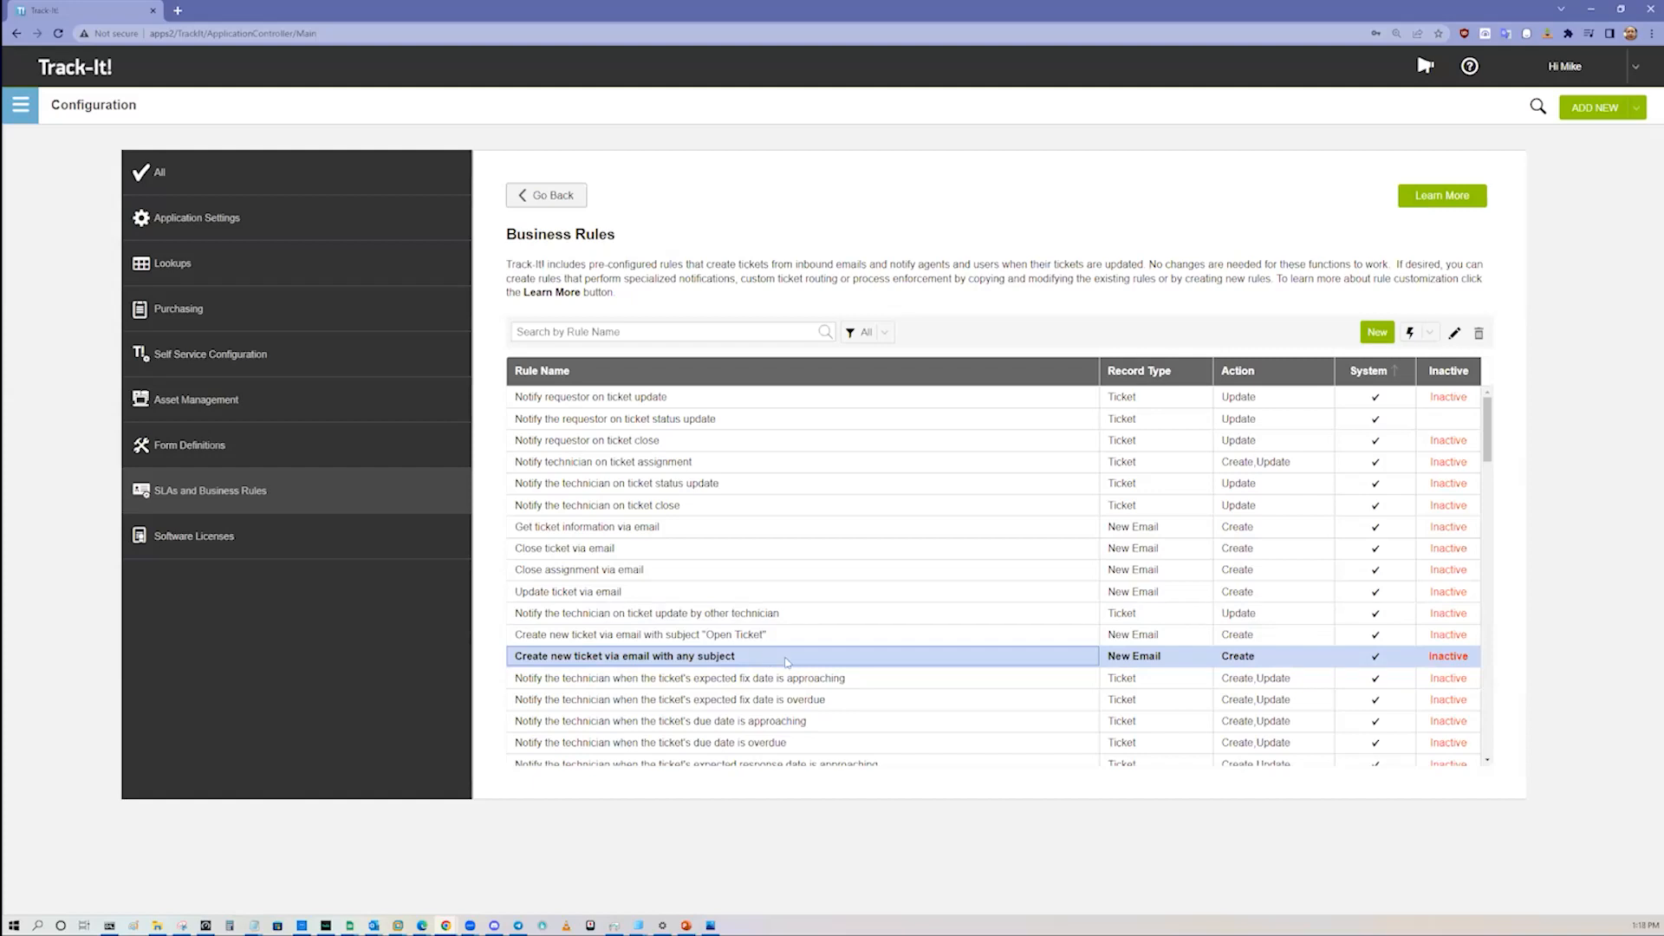
{"action": "left_click", "coordinate": [1429, 333]}
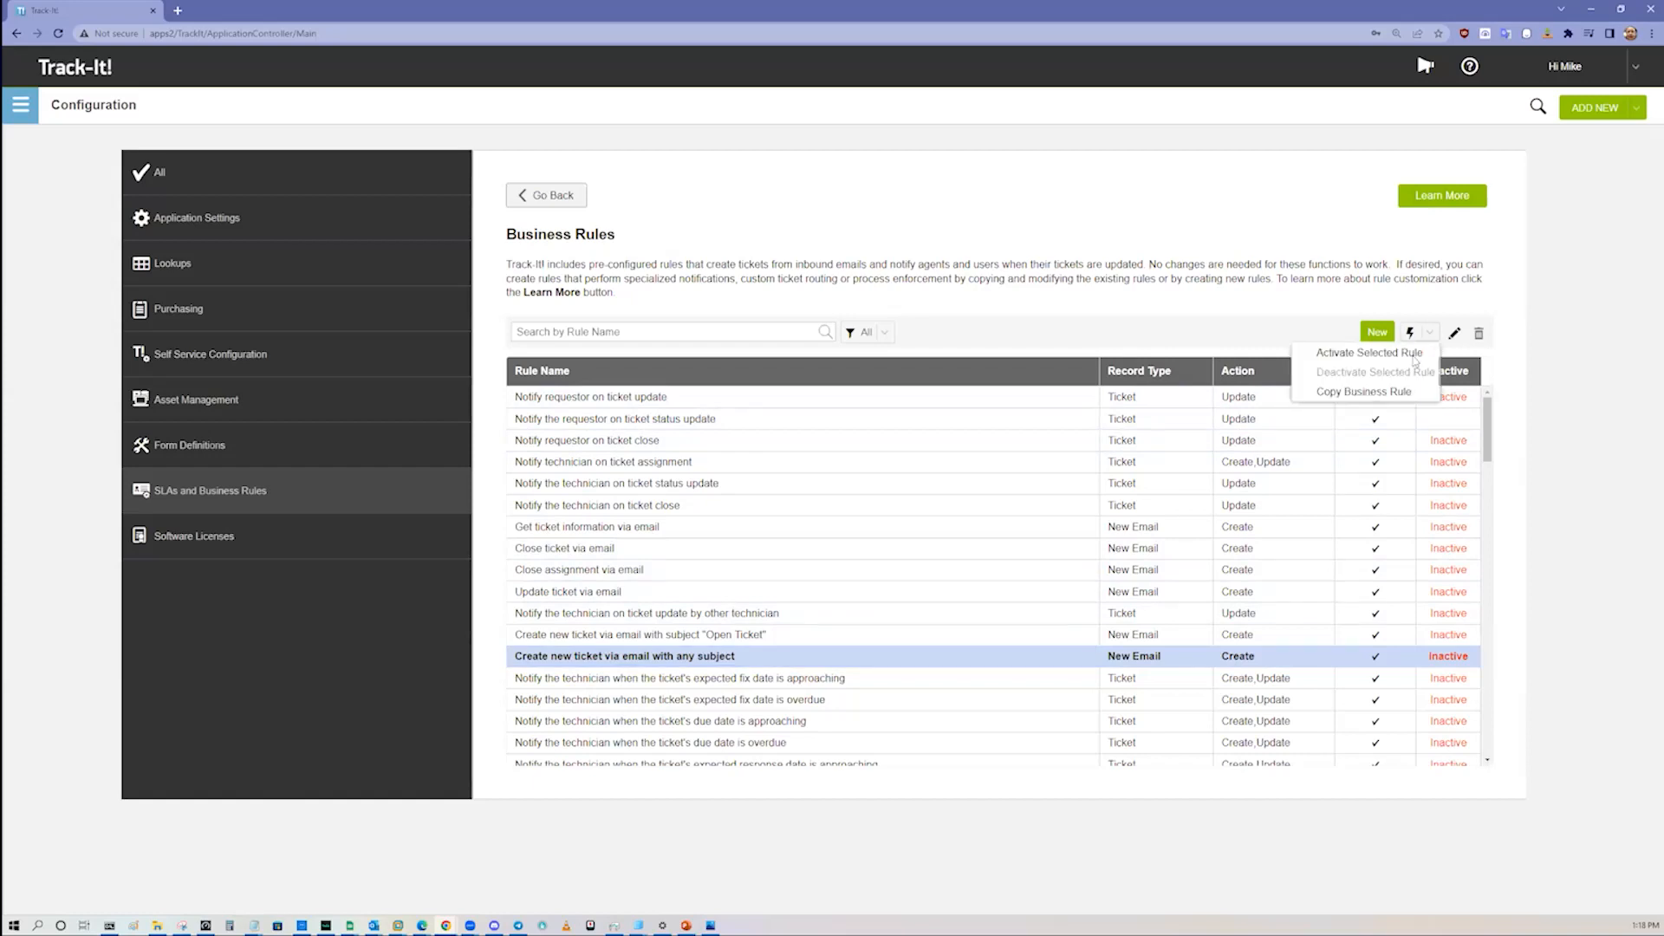
{"action": "left_click", "coordinate": [815, 699]}
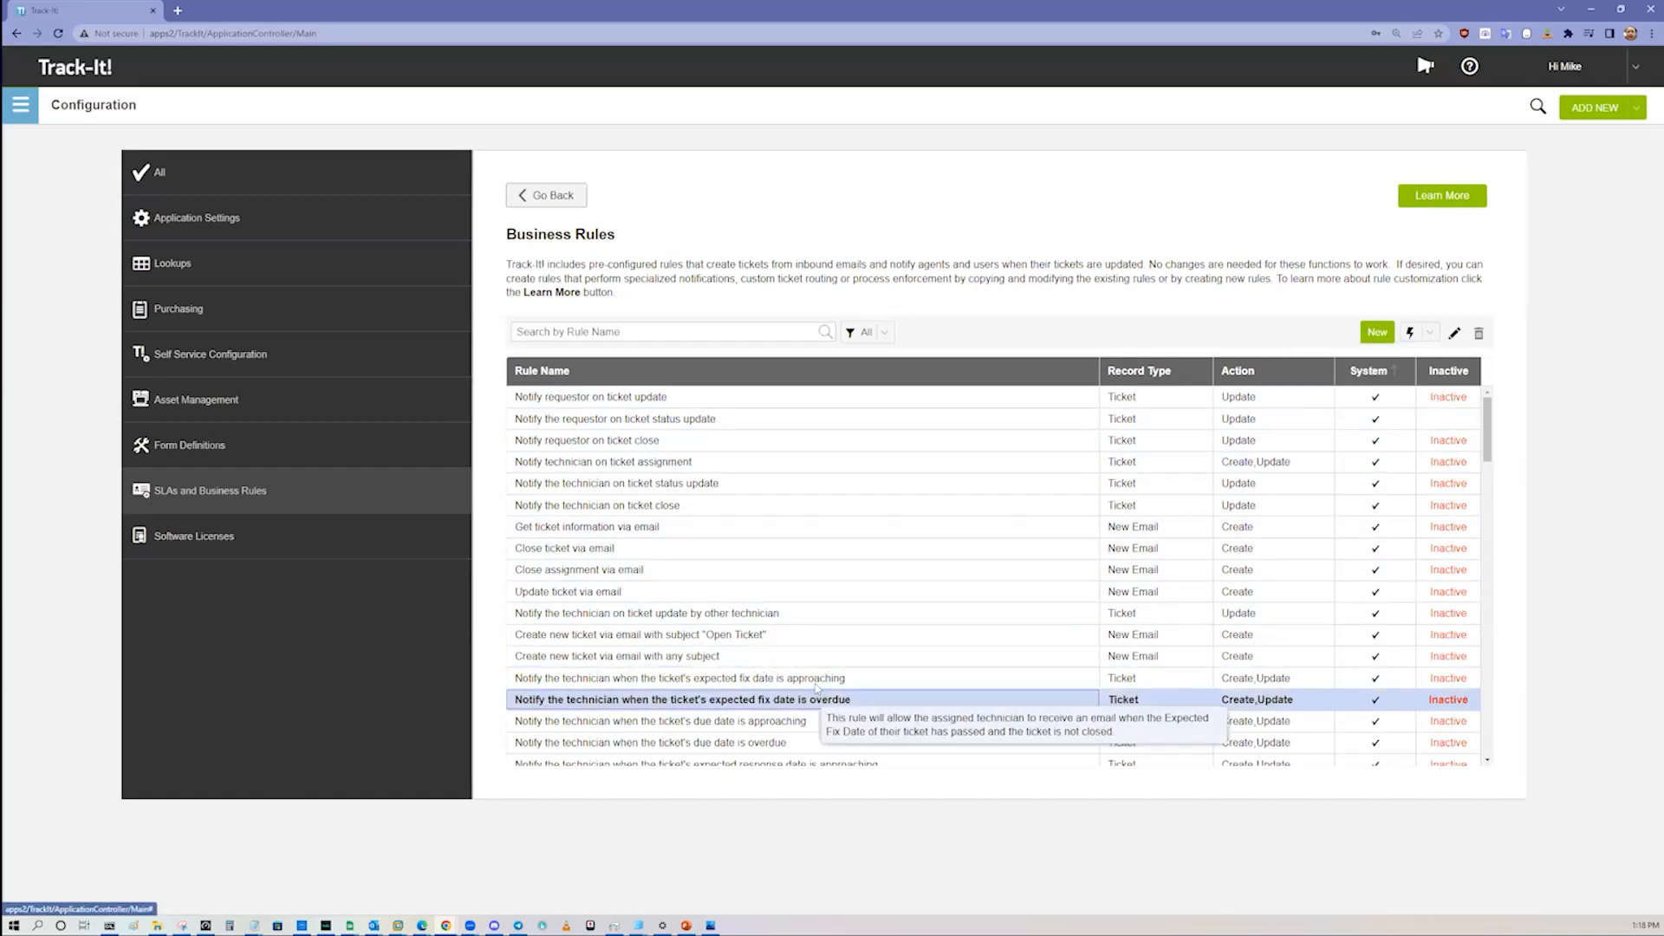
Step: Sort the business rules by rule name, open the DEFAULT EMAIL rule and examine its conditions
{"action": "left_click", "coordinate": [771, 371]}
{"action": "scroll", "coordinate": [777, 652], "scroll_direction": "down", "scroll_amount": 1}
{"action": "scroll", "coordinate": [777, 656], "scroll_direction": "down", "scroll_amount": 4}
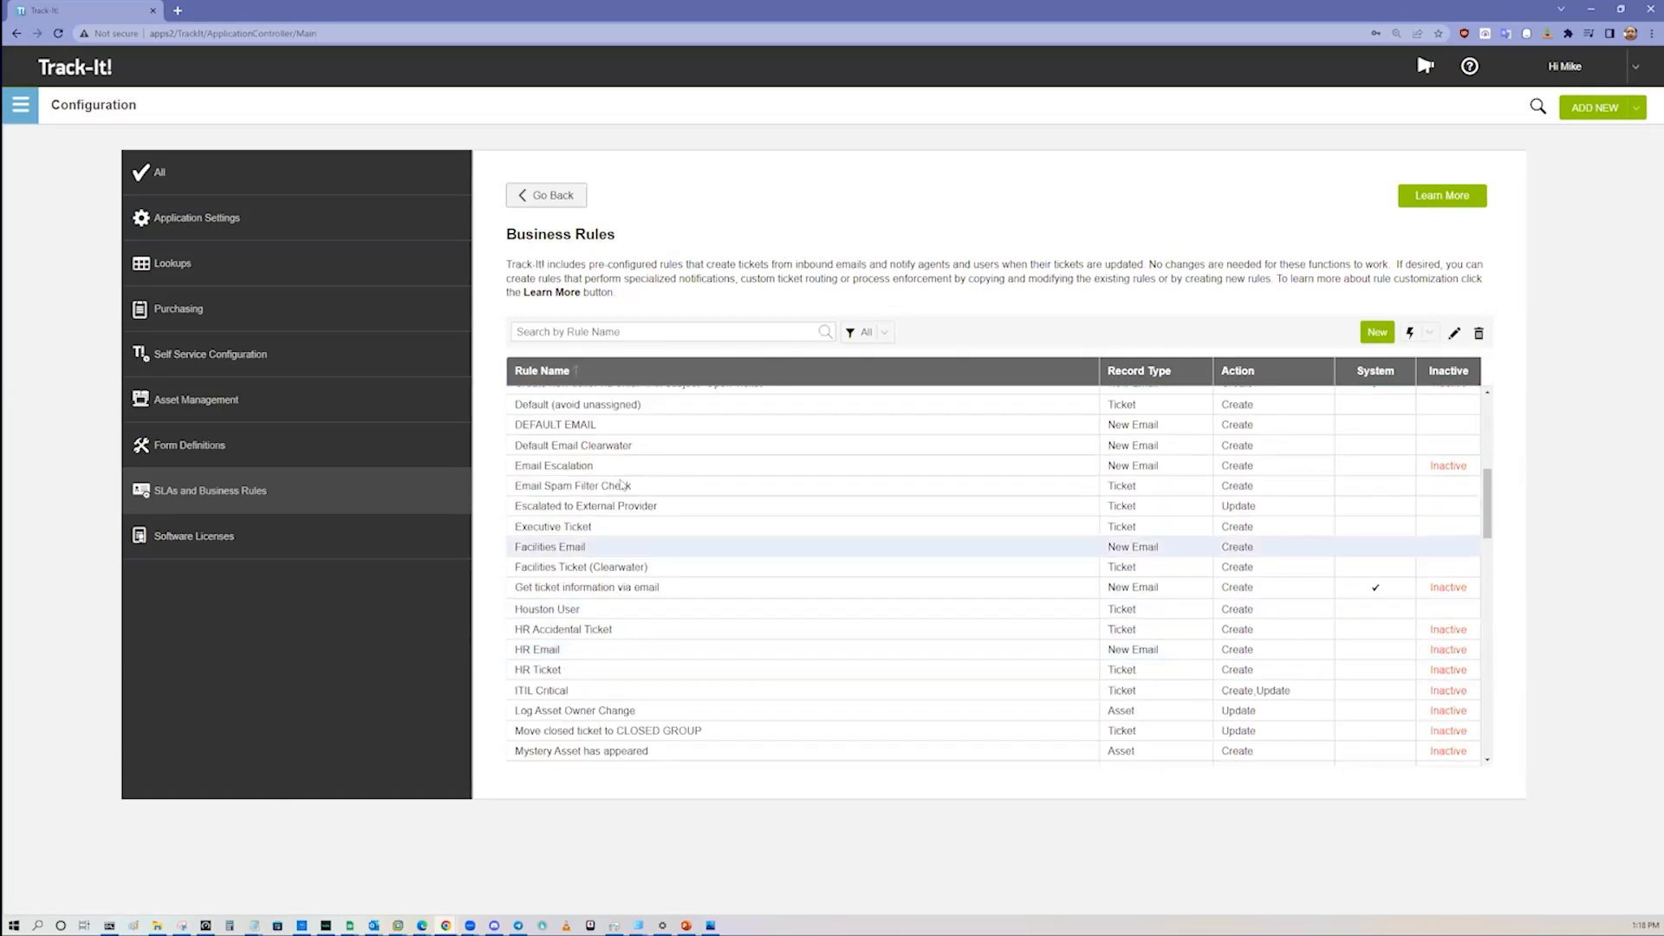
{"action": "left_click", "coordinate": [626, 429]}
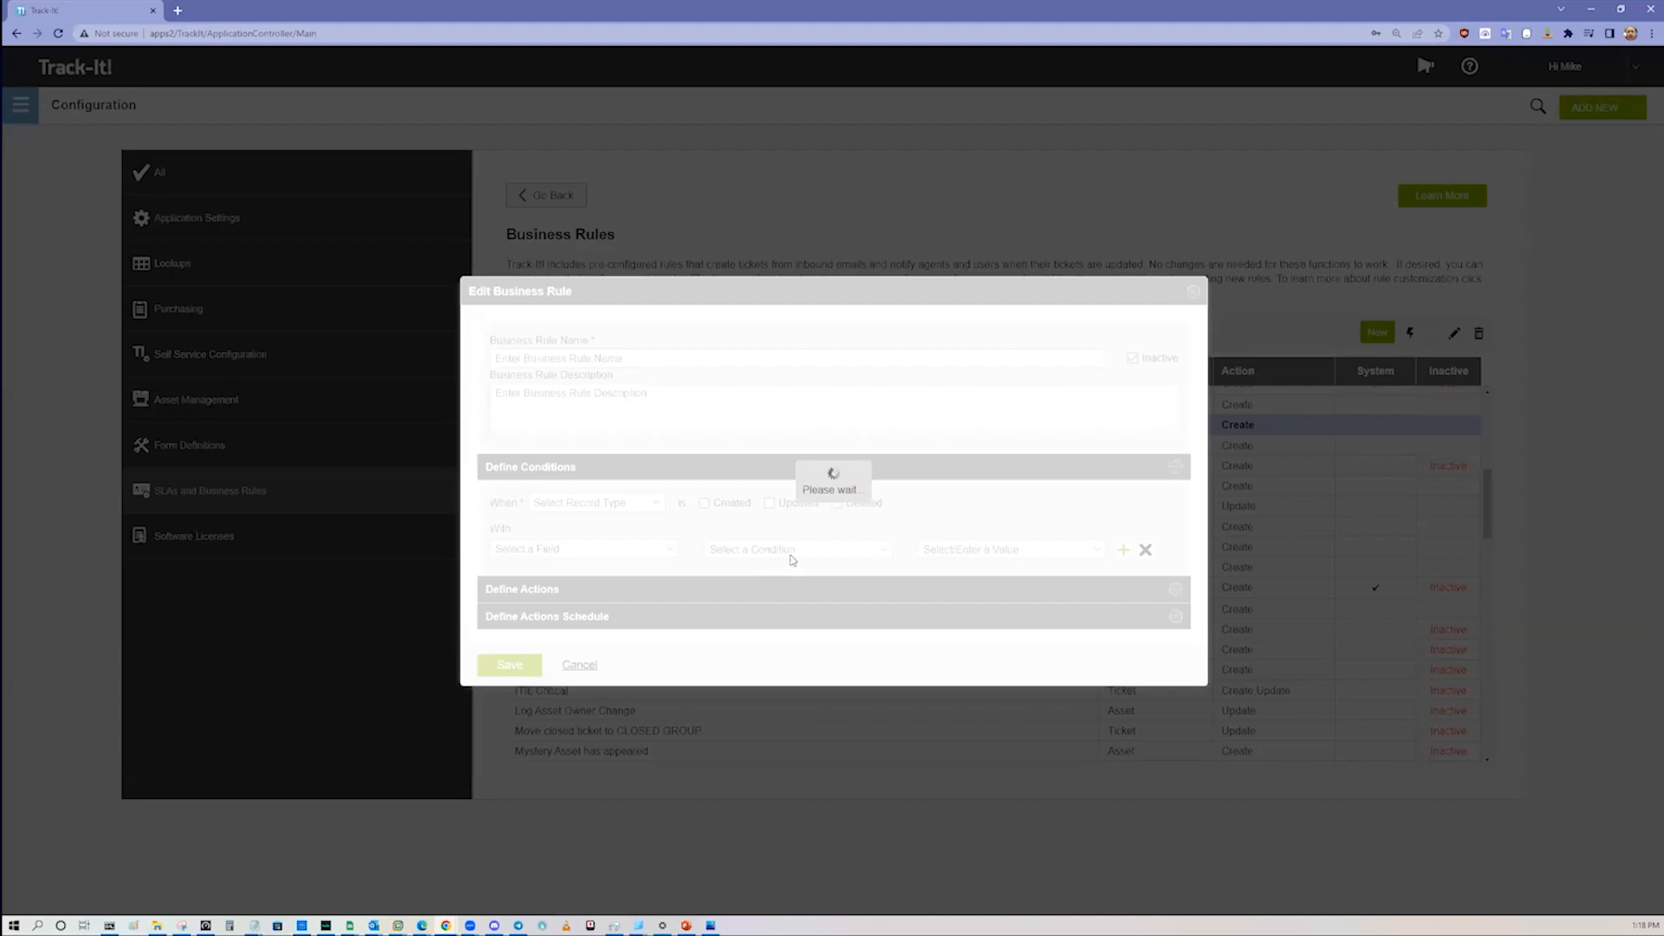
{"action": "scroll", "coordinate": [917, 632], "scroll_direction": "down", "scroll_amount": 5}
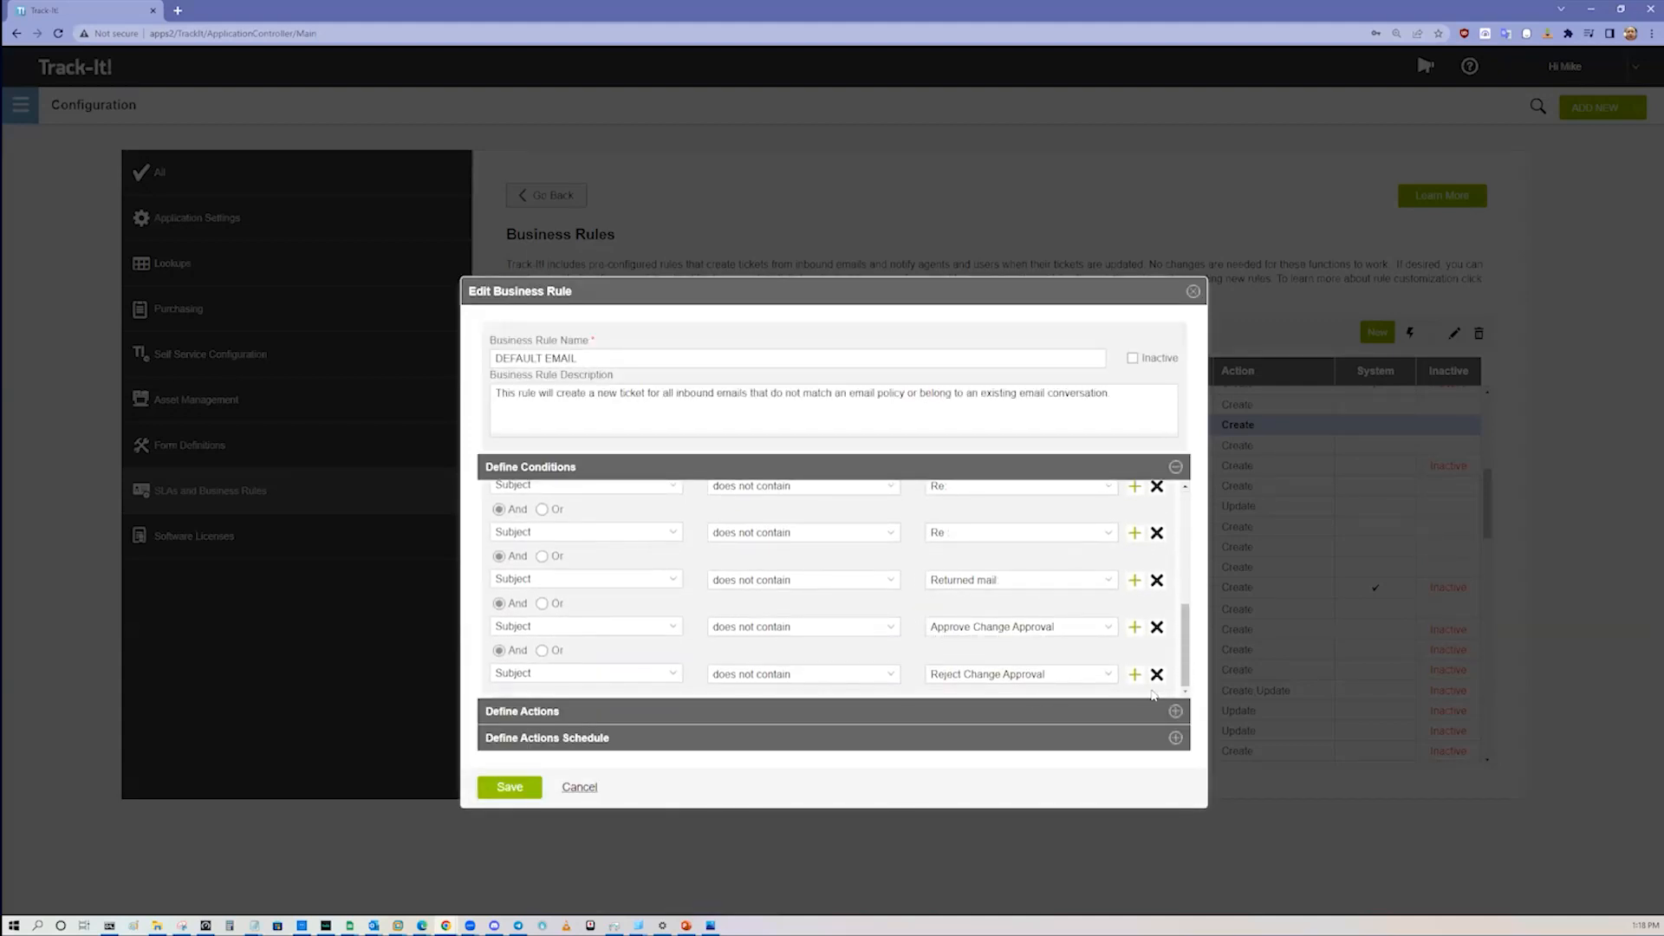
Step: Show the rule's actions and examine the fields of its Create Record Ticket action, including the values available for Assigned To Group
{"action": "left_click", "coordinate": [1092, 709]}
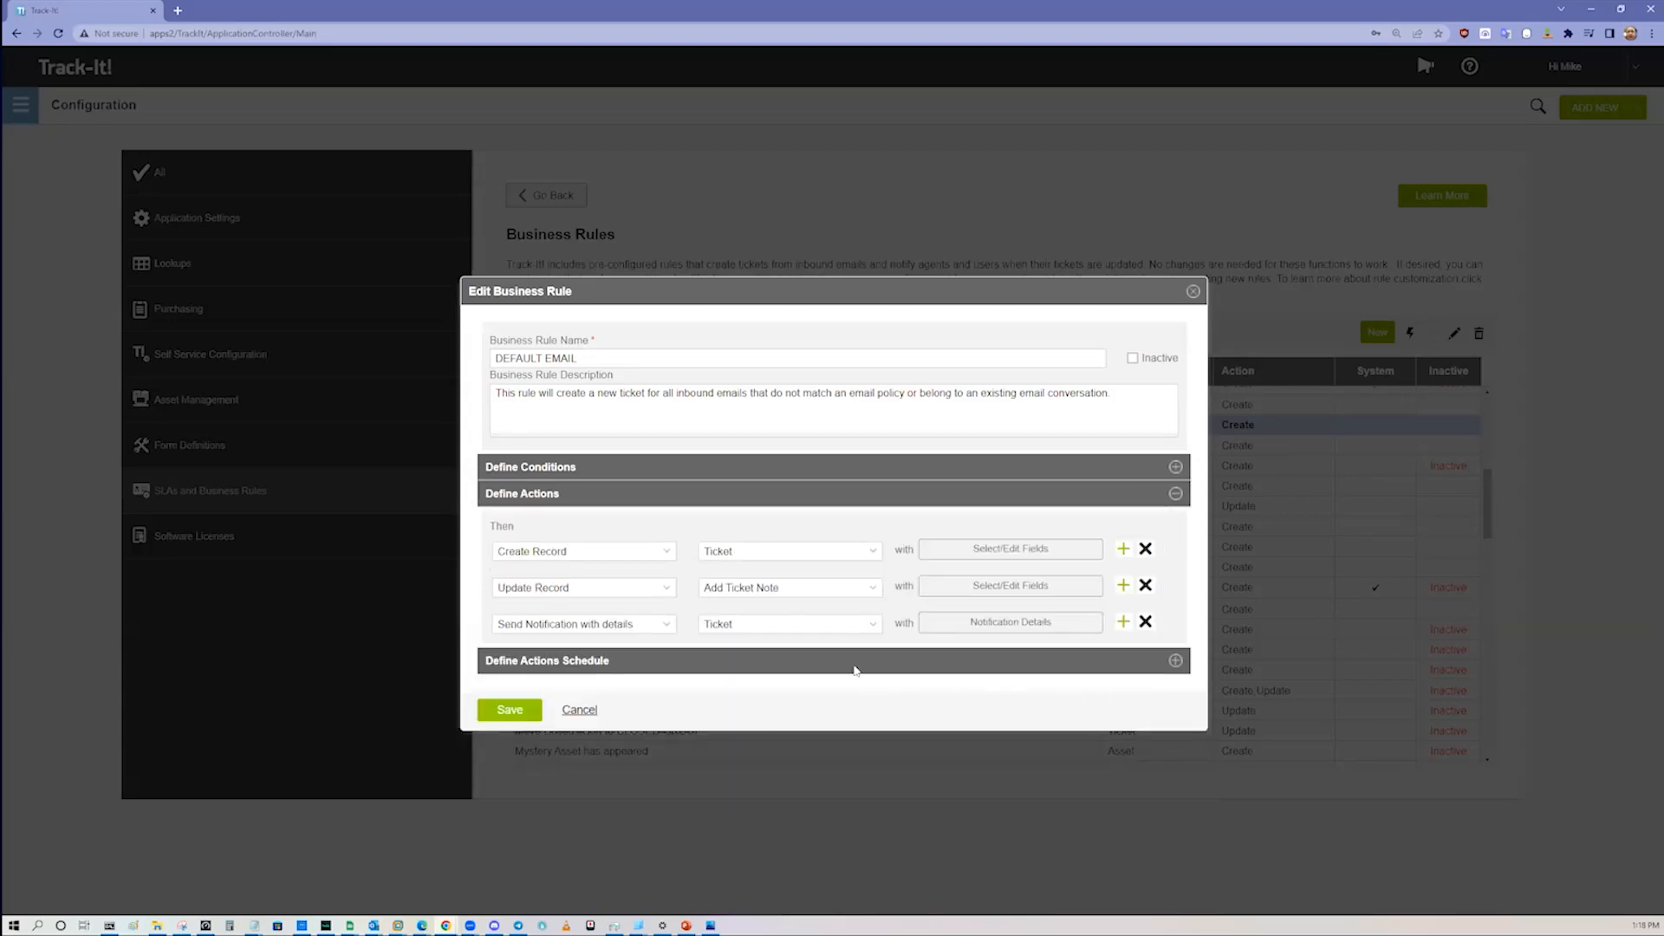
{"action": "left_click", "coordinate": [1026, 551]}
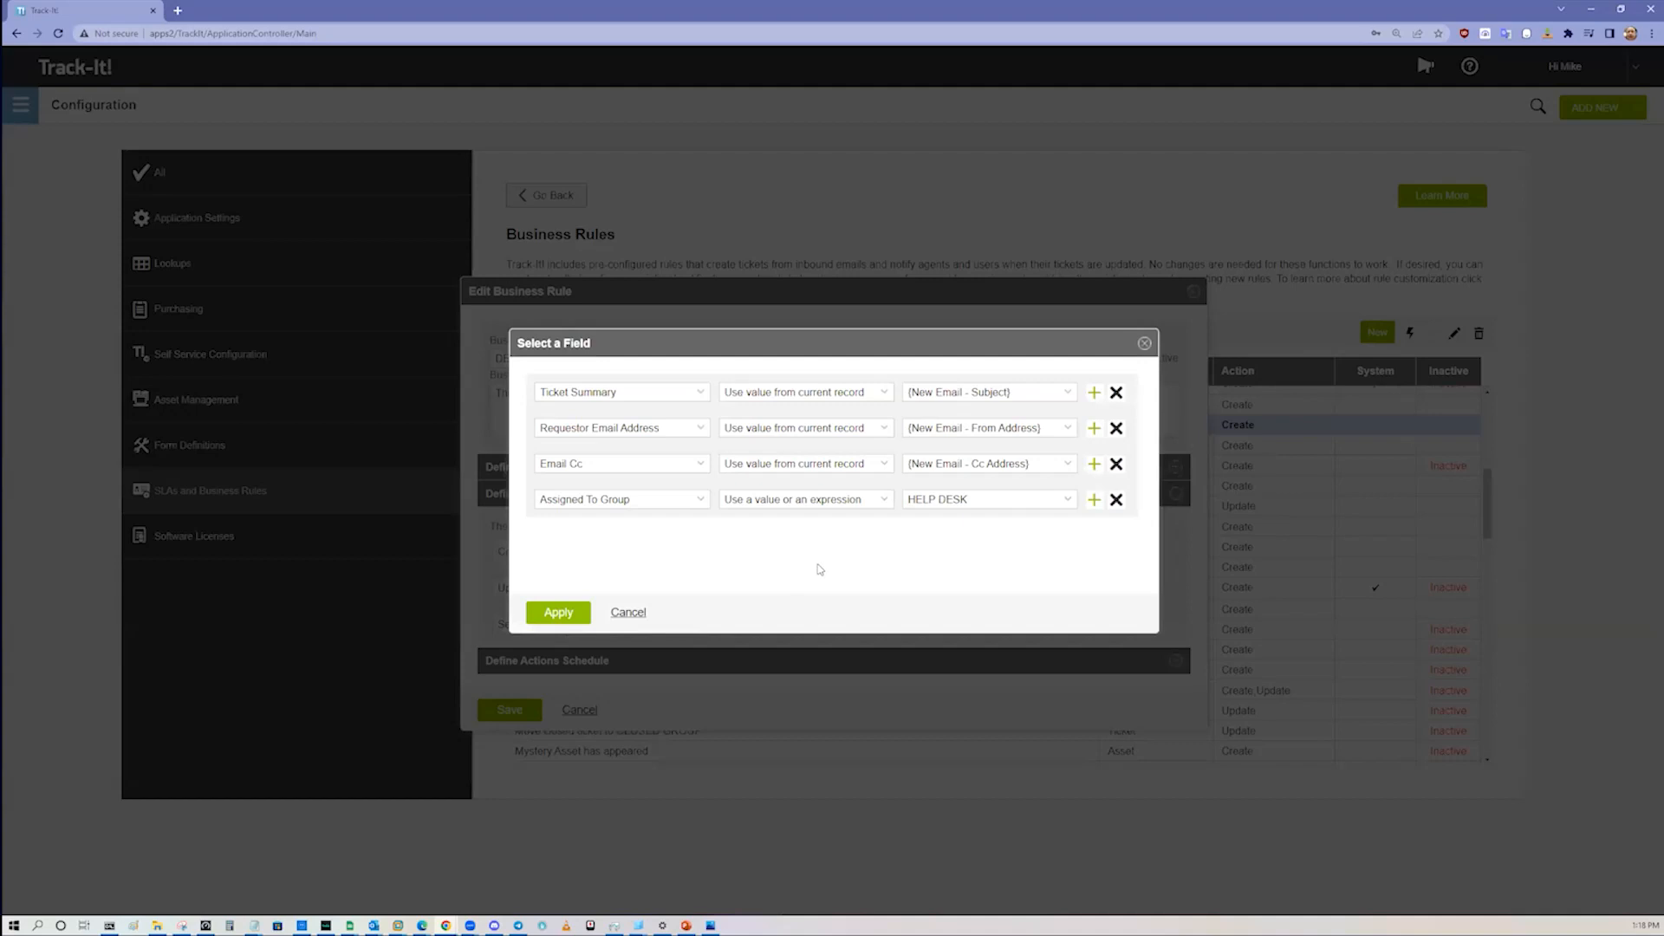
{"action": "left_click", "coordinate": [990, 497]}
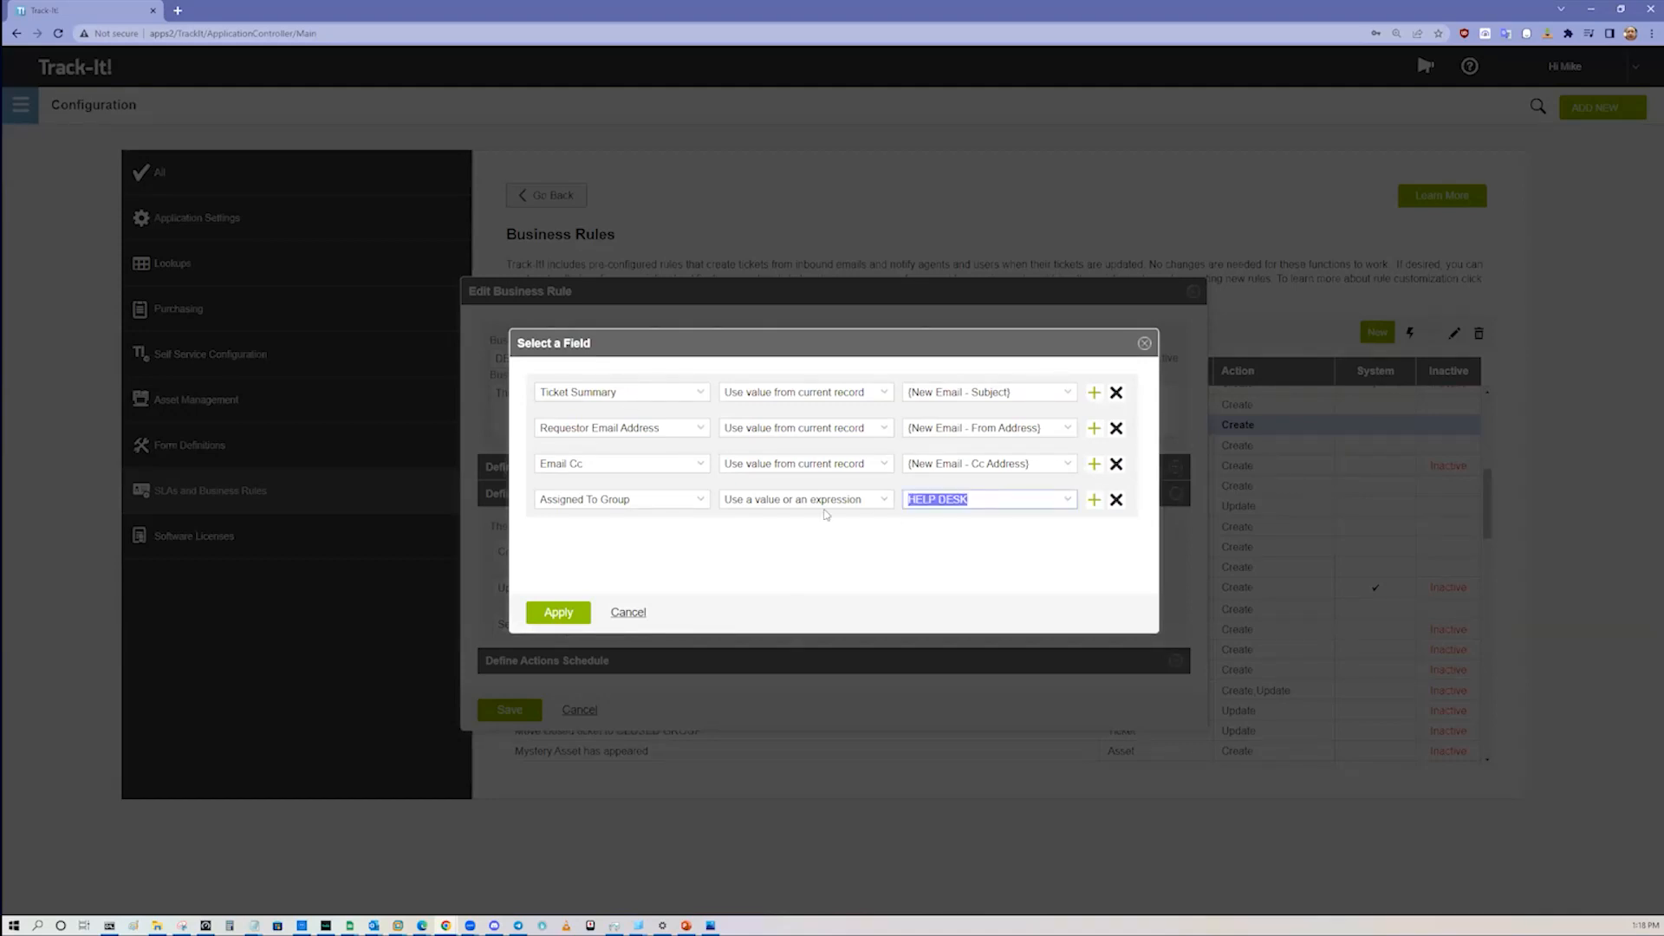
{"action": "left_click", "coordinate": [699, 501]}
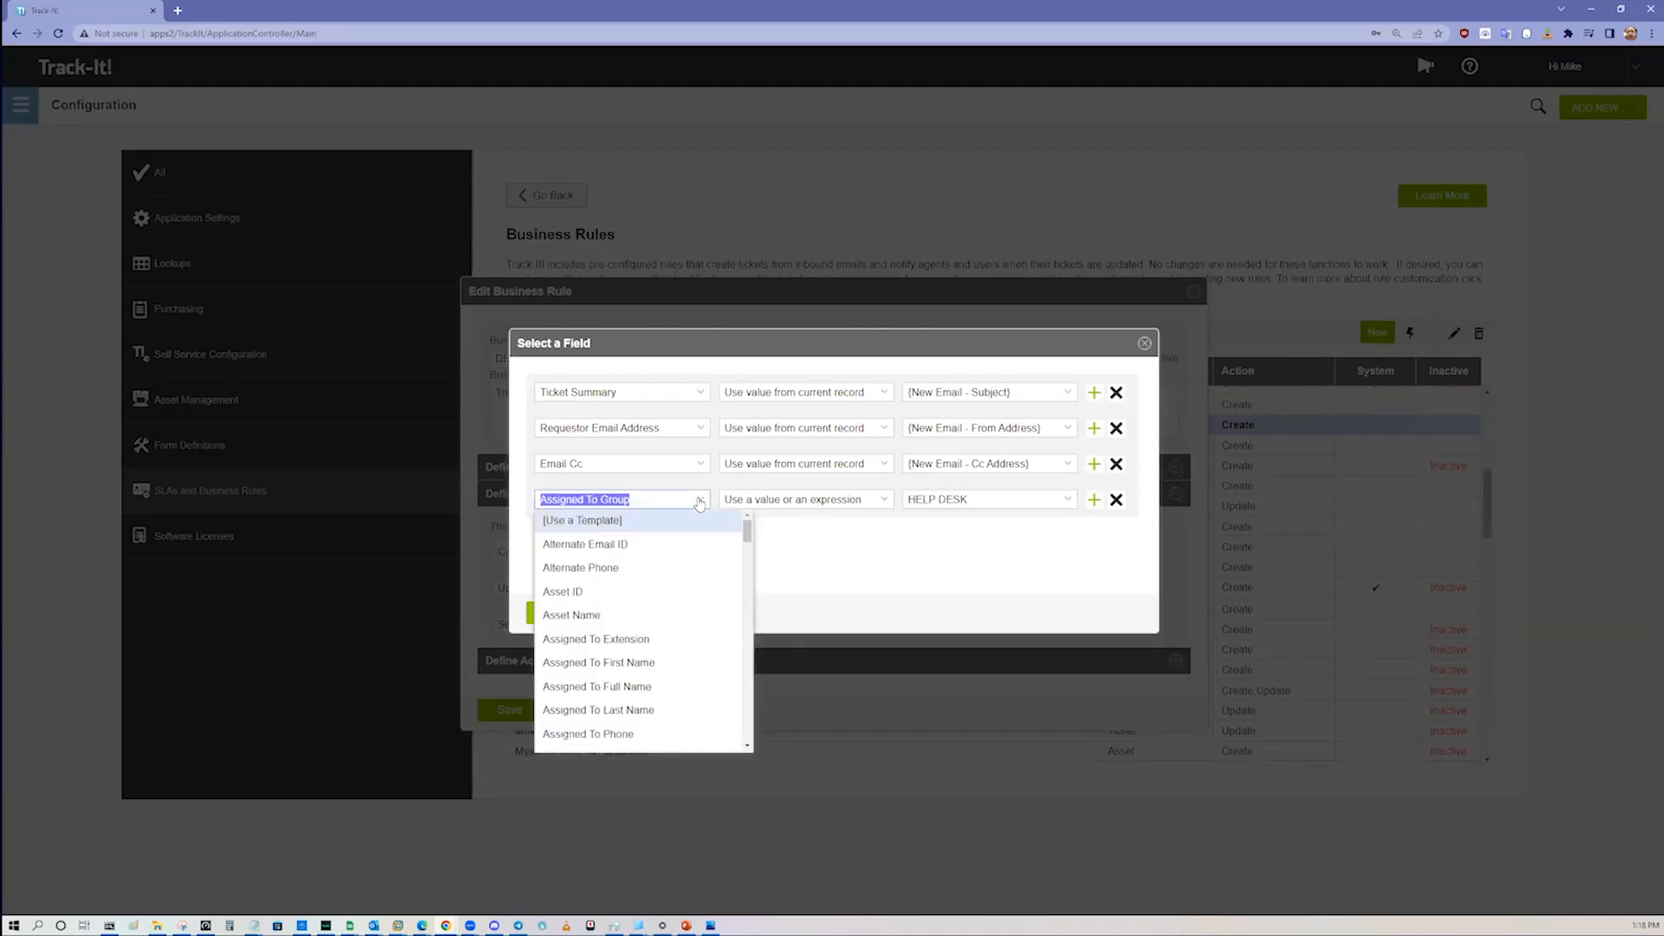
{"action": "left_click", "coordinate": [881, 504]}
{"action": "left_click", "coordinate": [892, 507]}
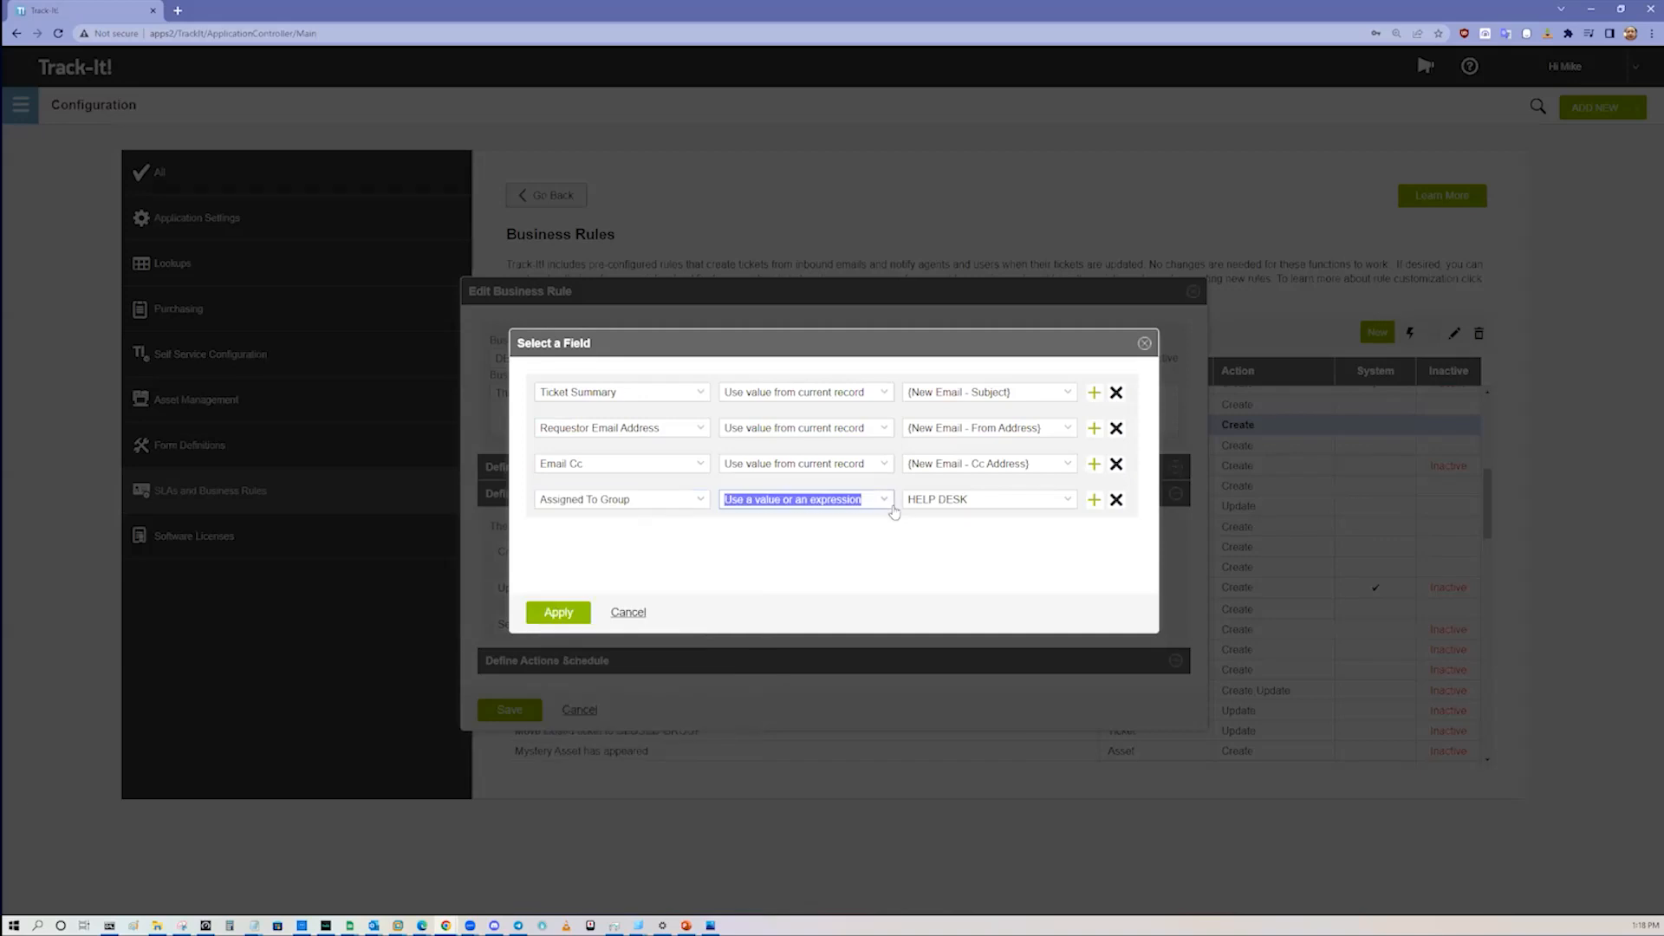
{"action": "left_click", "coordinate": [1068, 501]}
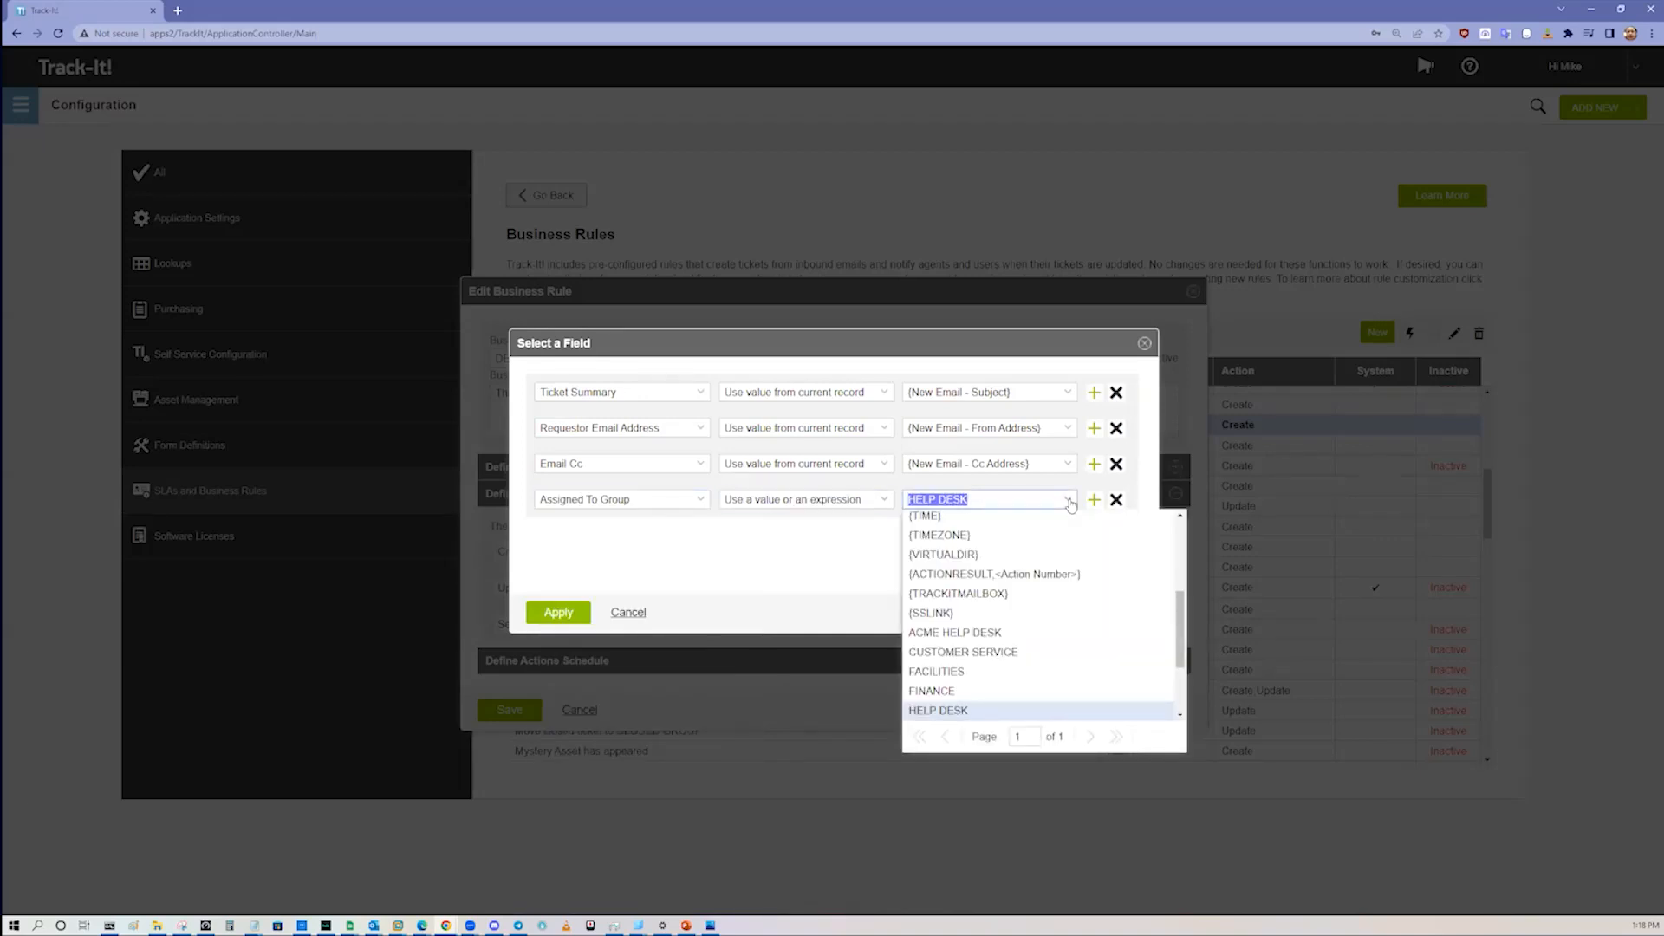
{"action": "left_click", "coordinate": [1072, 504]}
Step: Close the field selection, discarding any changes, and close the DEFAULT EMAIL rule without saving
{"action": "left_click", "coordinate": [1144, 343]}
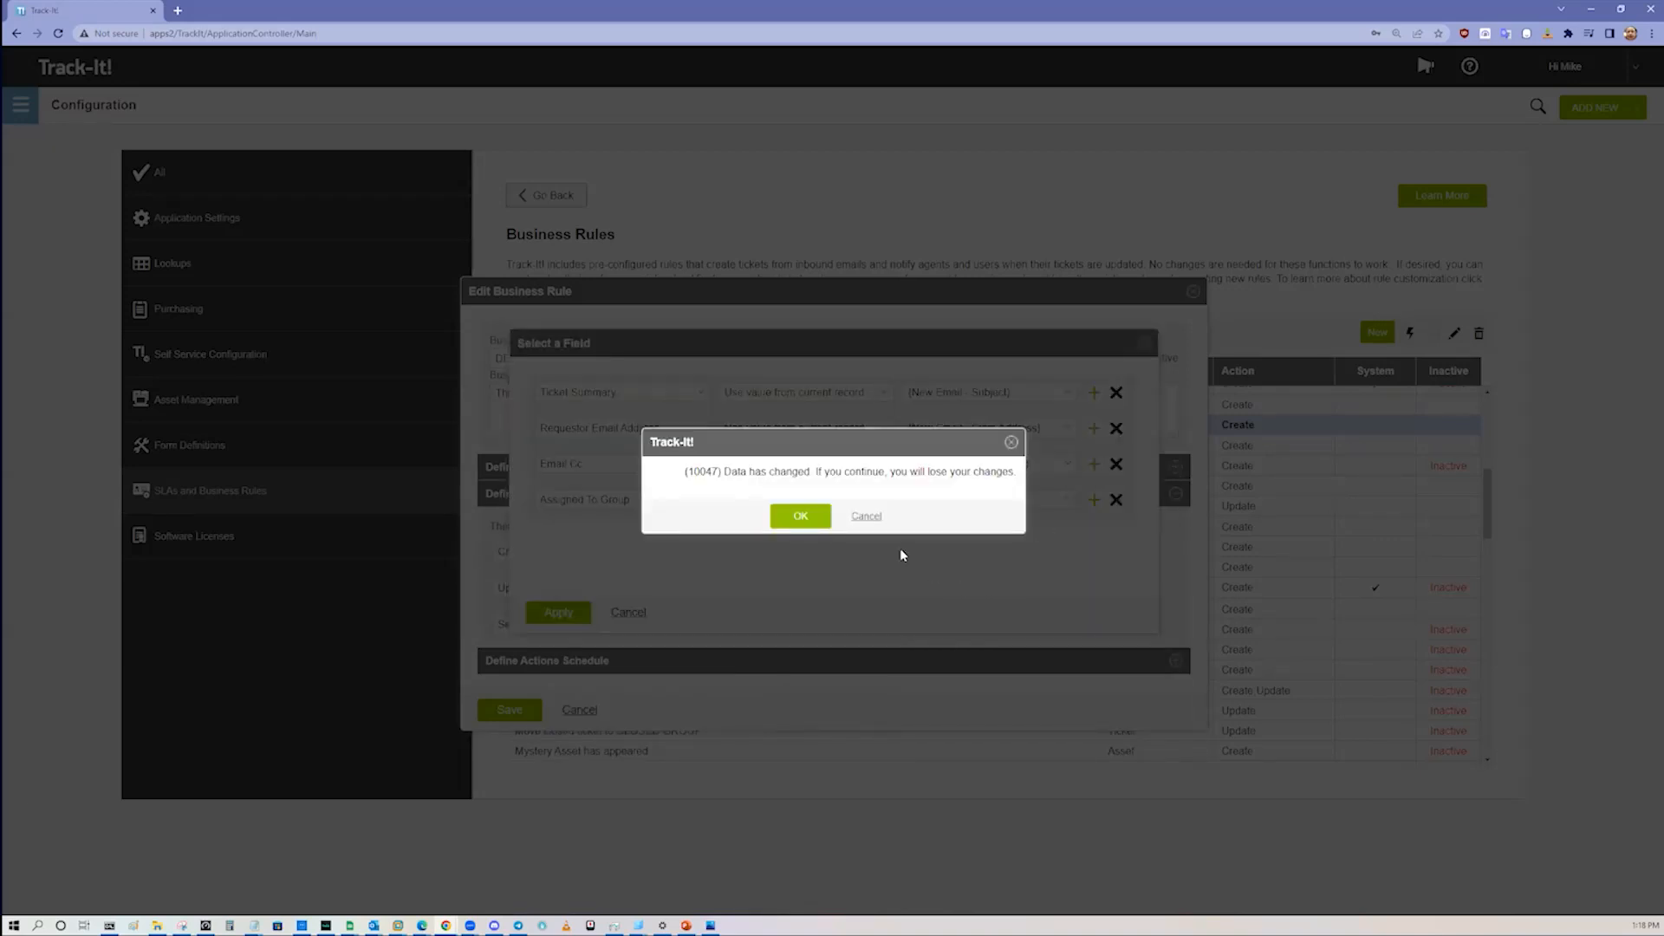
{"action": "left_click", "coordinate": [809, 517]}
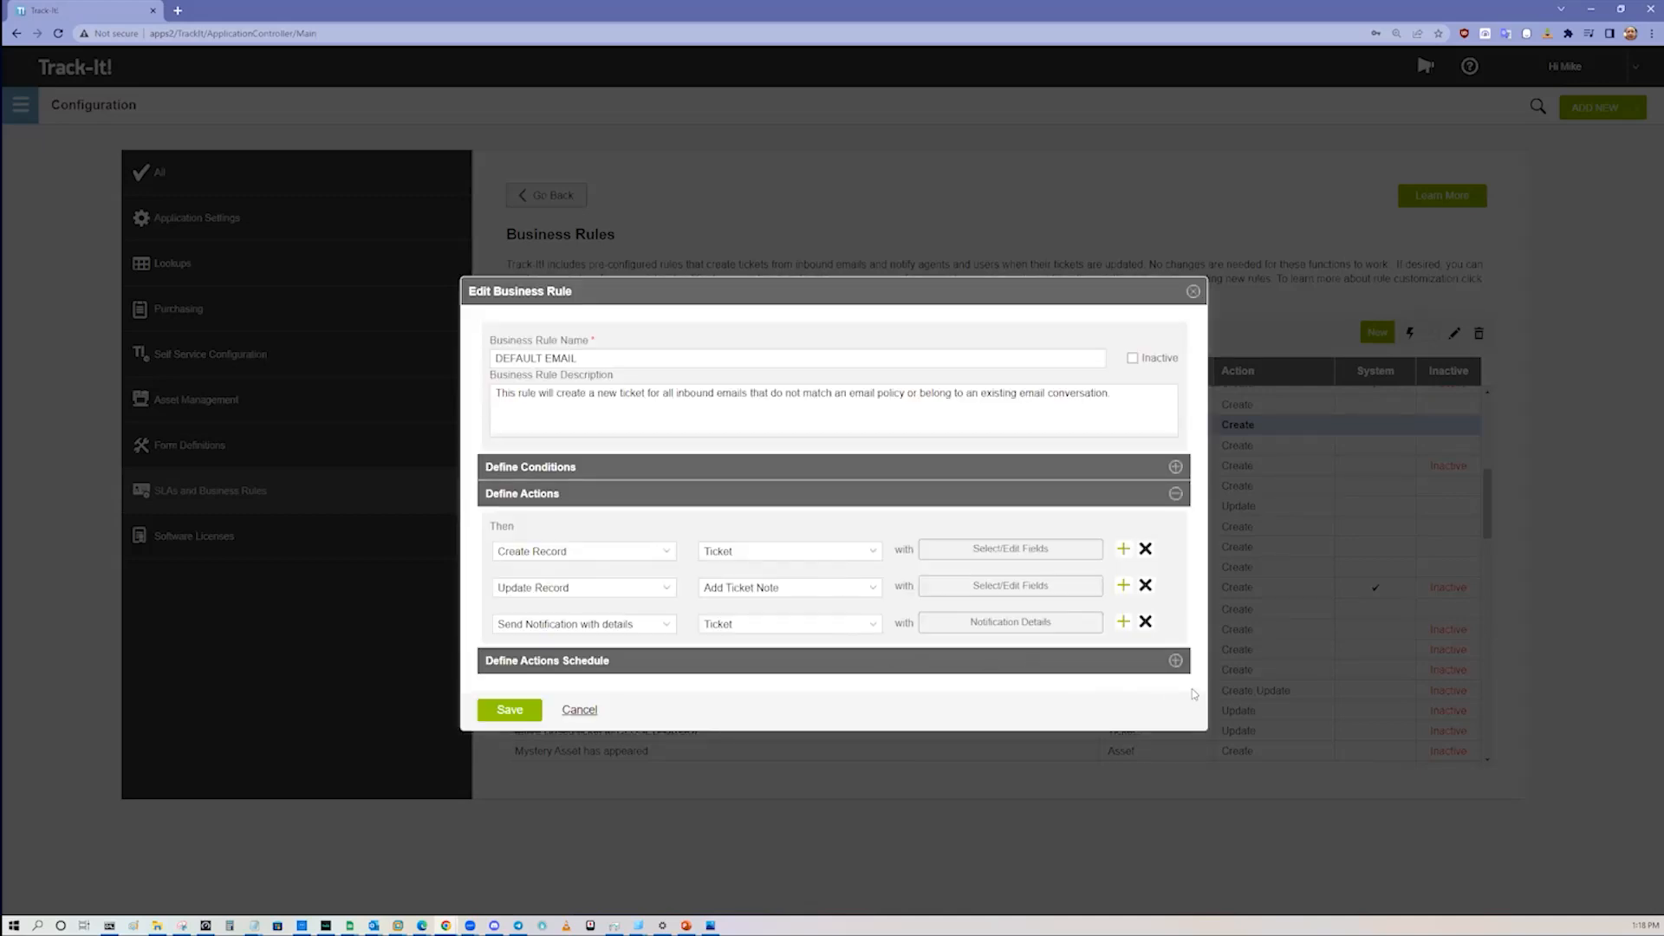
{"action": "left_click", "coordinate": [1193, 292]}
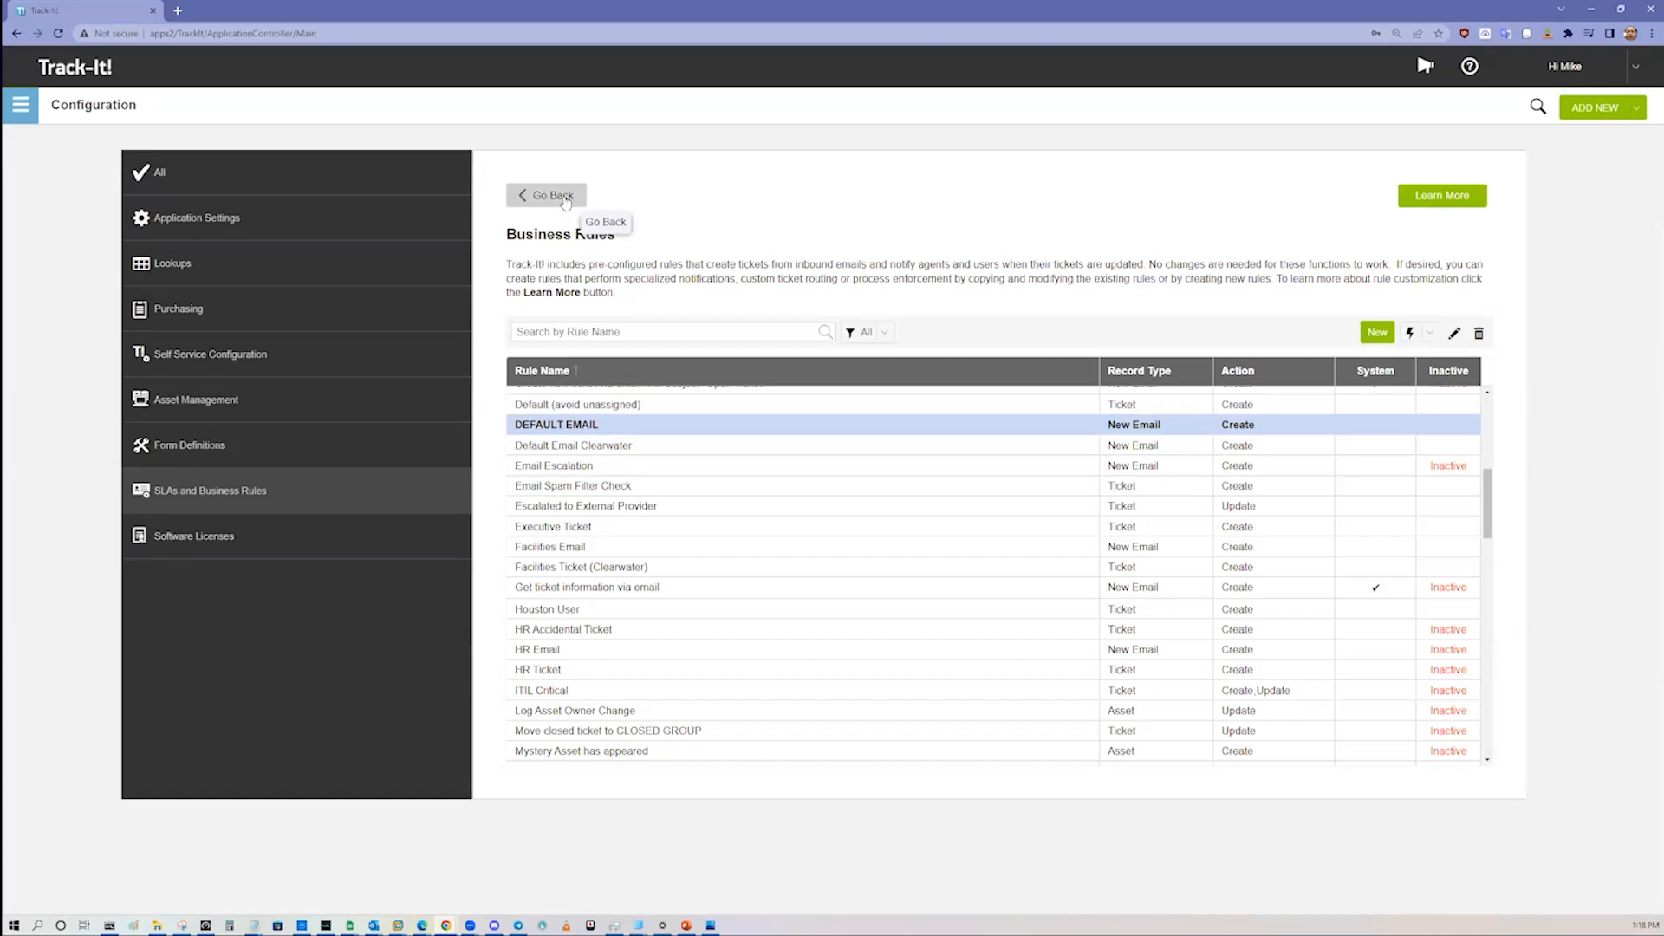
Step: Sort the business rules by record type and examine the asset, change approval and change request rules
{"action": "scroll", "coordinate": [812, 552], "scroll_direction": "up", "scroll_amount": 6}
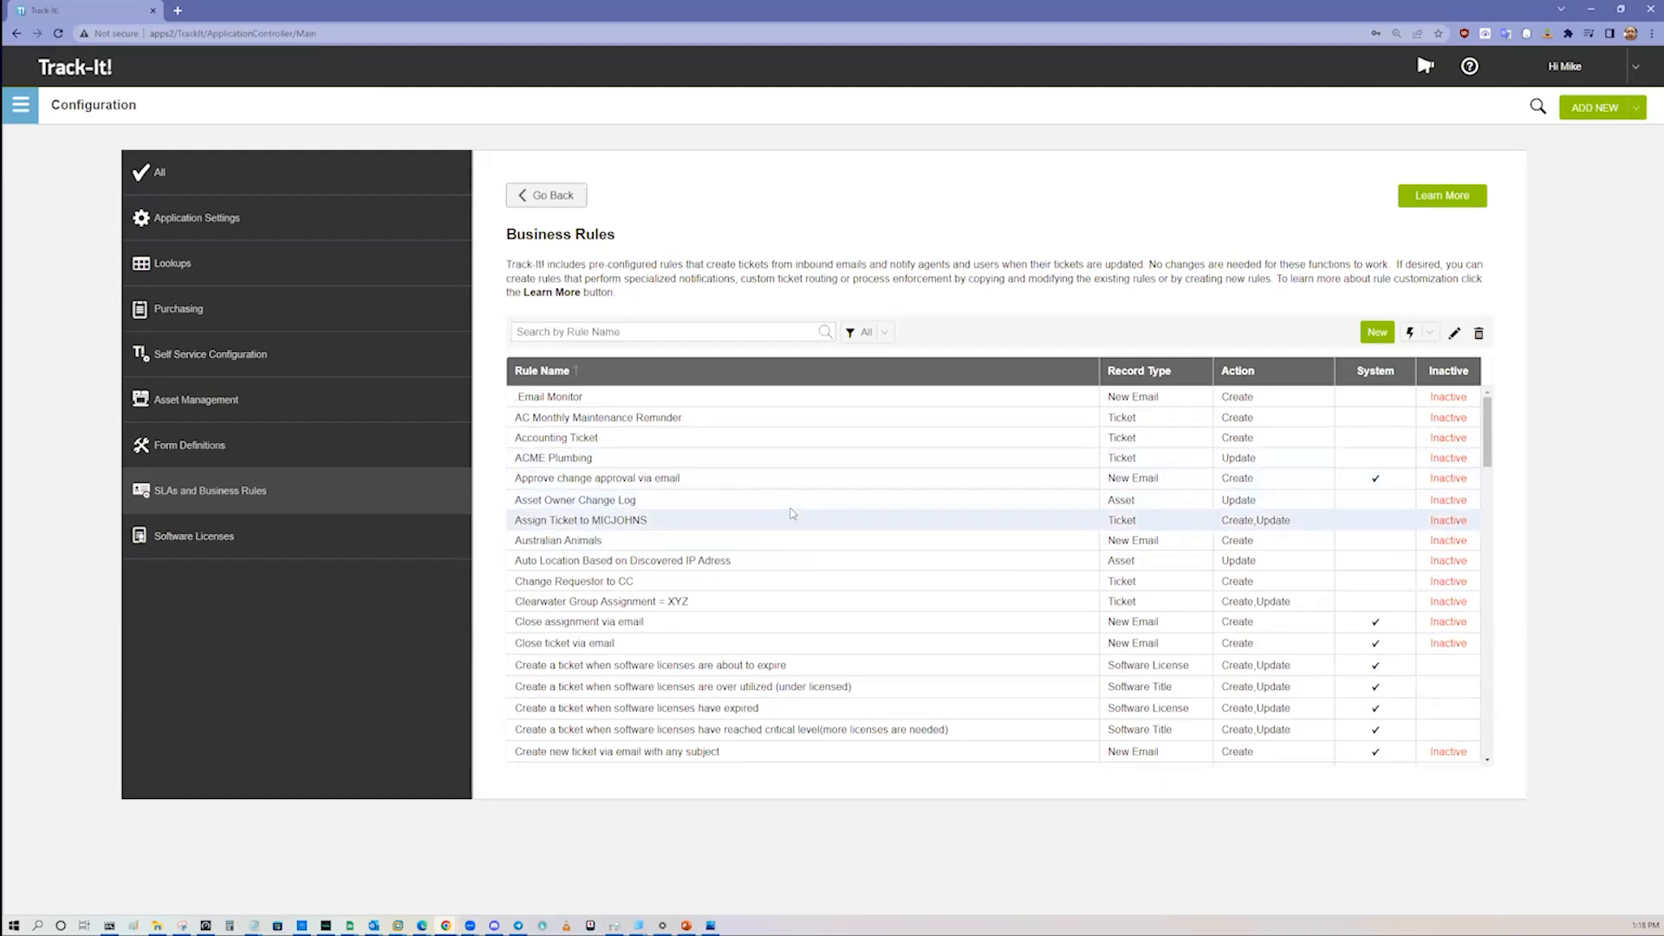
{"action": "left_click", "coordinate": [701, 504]}
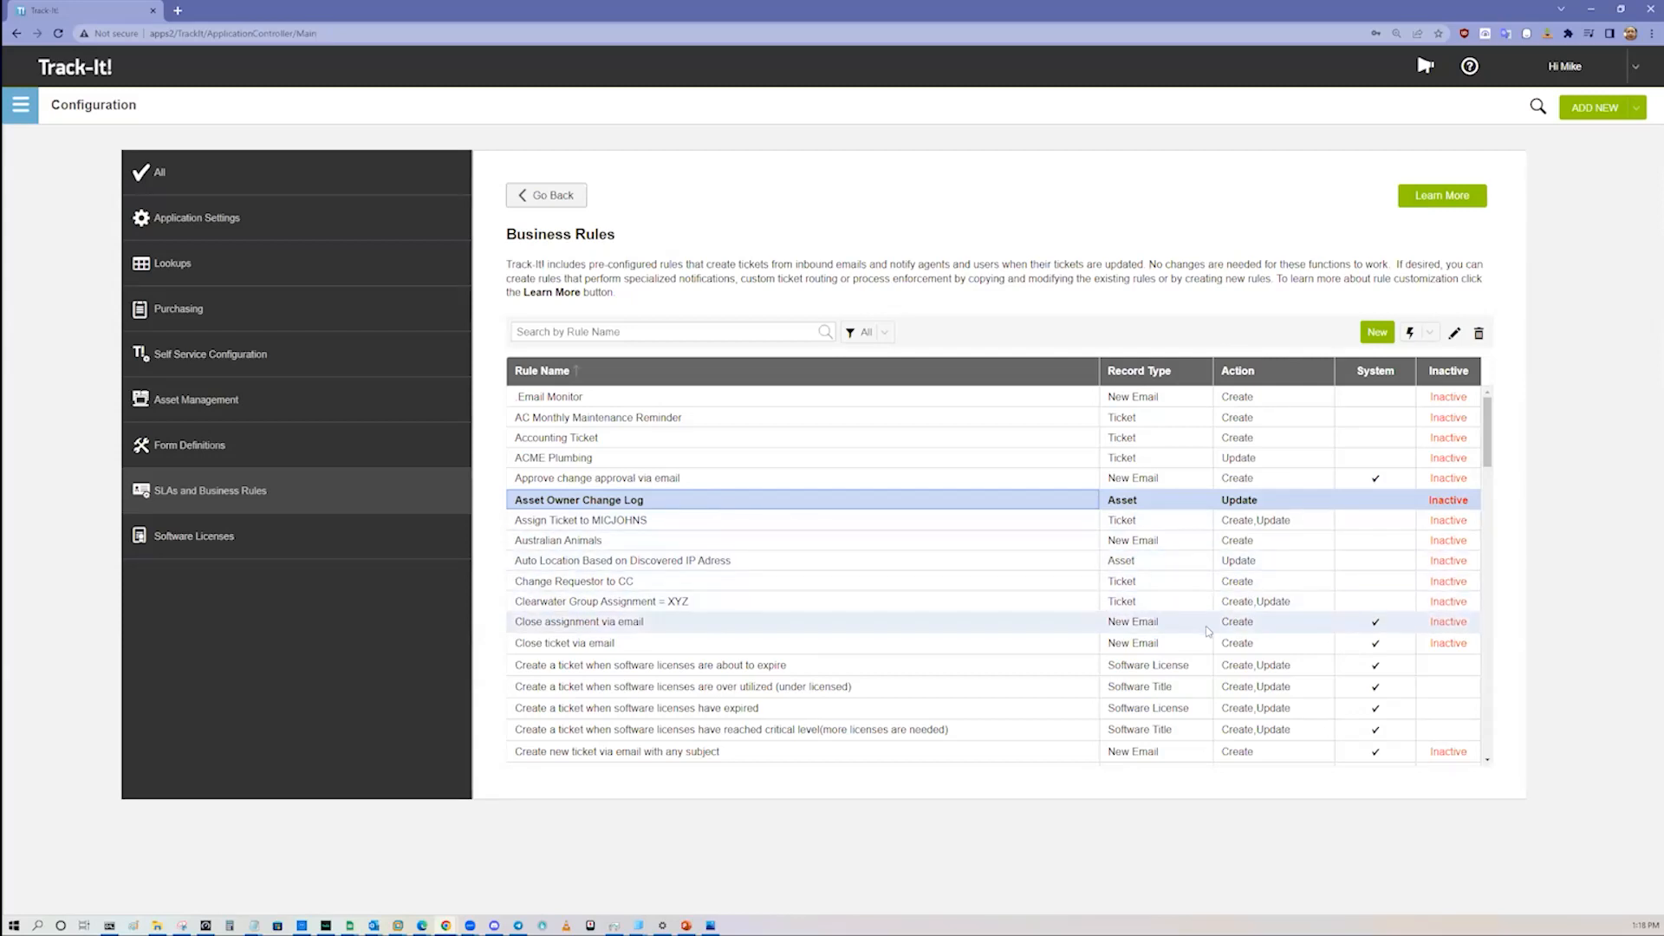
{"action": "left_click", "coordinate": [1152, 371]}
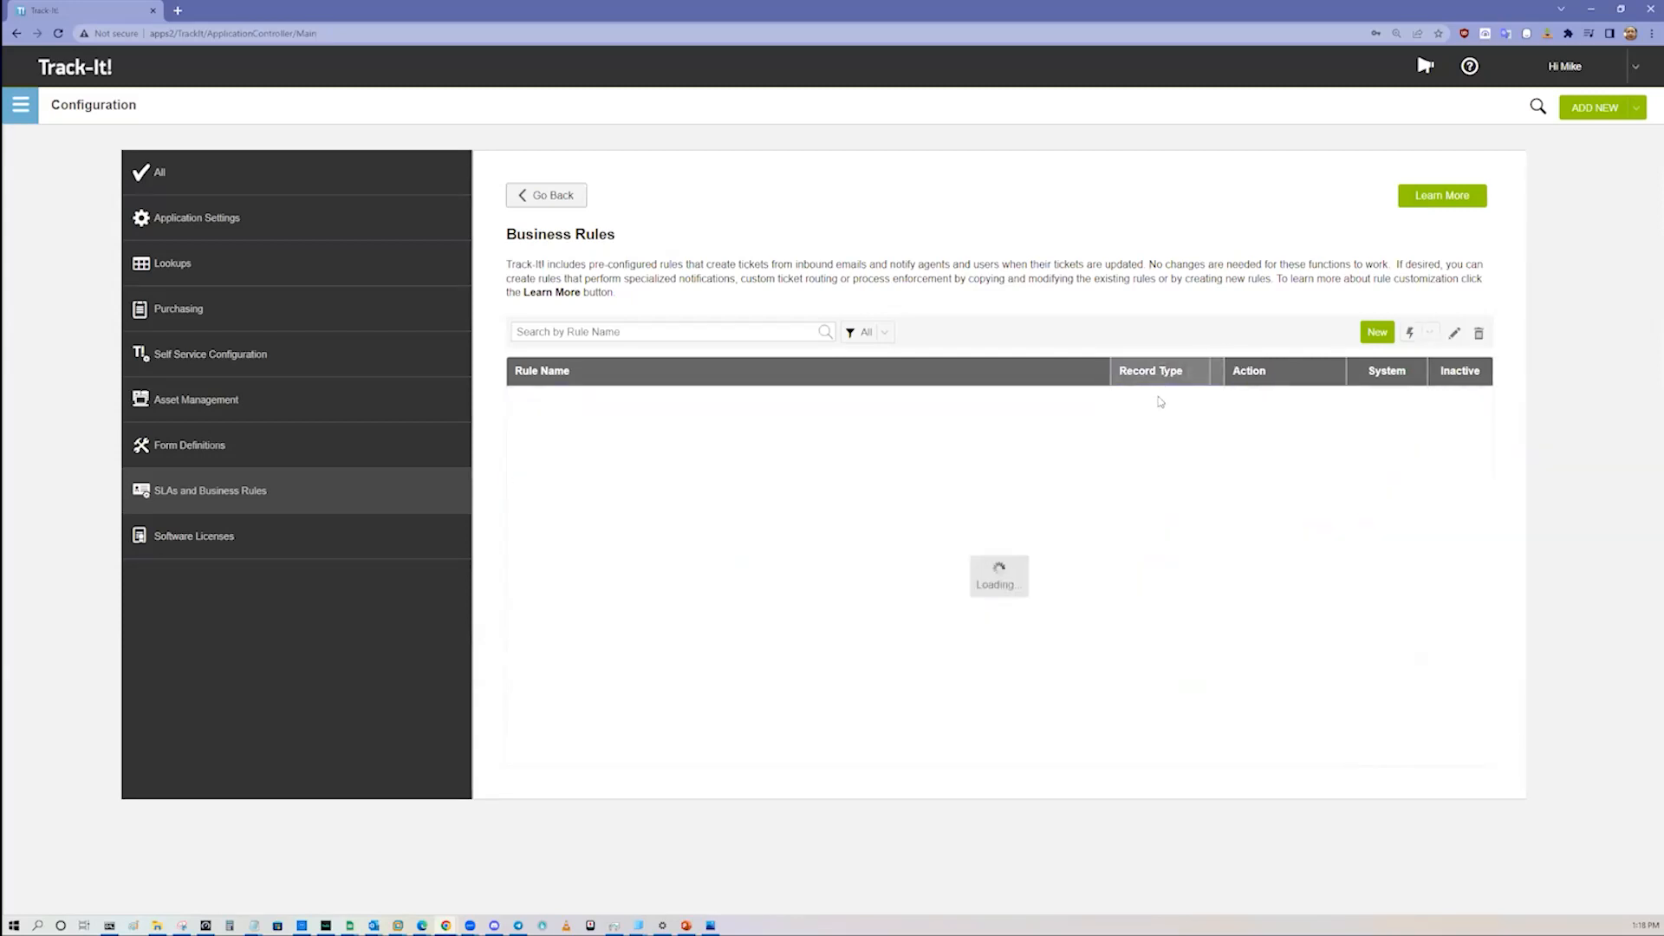
{"action": "left_click", "coordinate": [1161, 418]}
{"action": "left_click", "coordinate": [1162, 437]}
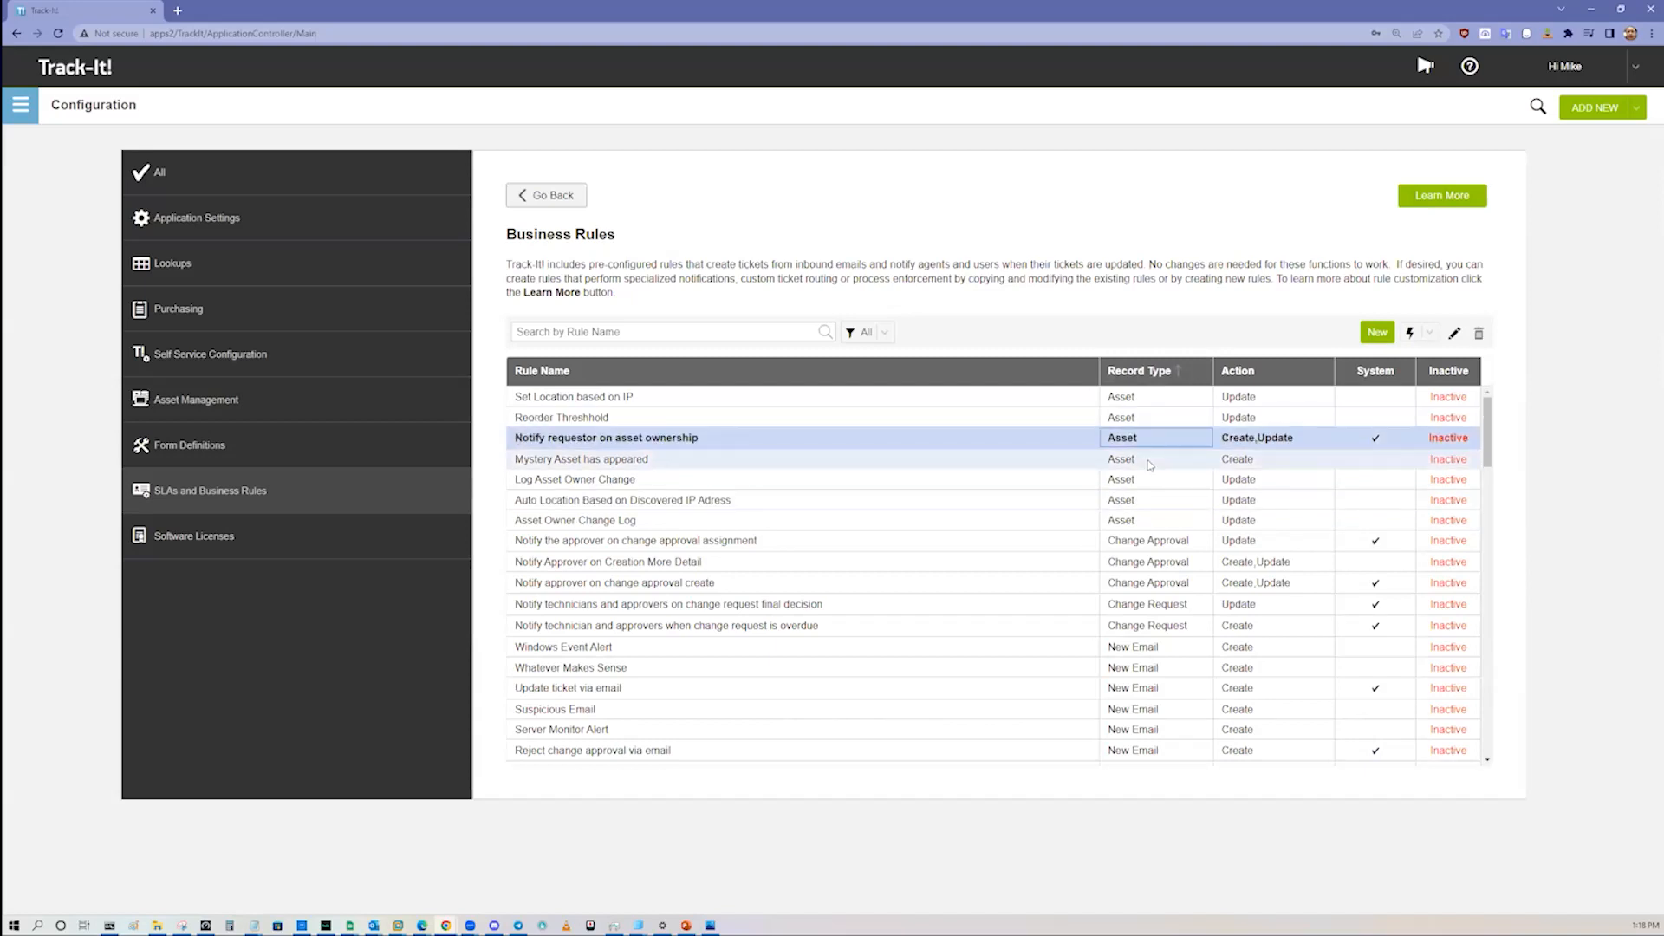
{"action": "left_click", "coordinate": [1162, 458]}
{"action": "left_click", "coordinate": [1162, 562]}
{"action": "left_click", "coordinate": [1164, 582]}
{"action": "left_click", "coordinate": [1165, 600]}
Step: Examine the business rules that apply to the New Email record type
{"action": "scroll", "coordinate": [1166, 593], "scroll_direction": "down", "scroll_amount": 3}
{"action": "left_click", "coordinate": [1156, 516]}
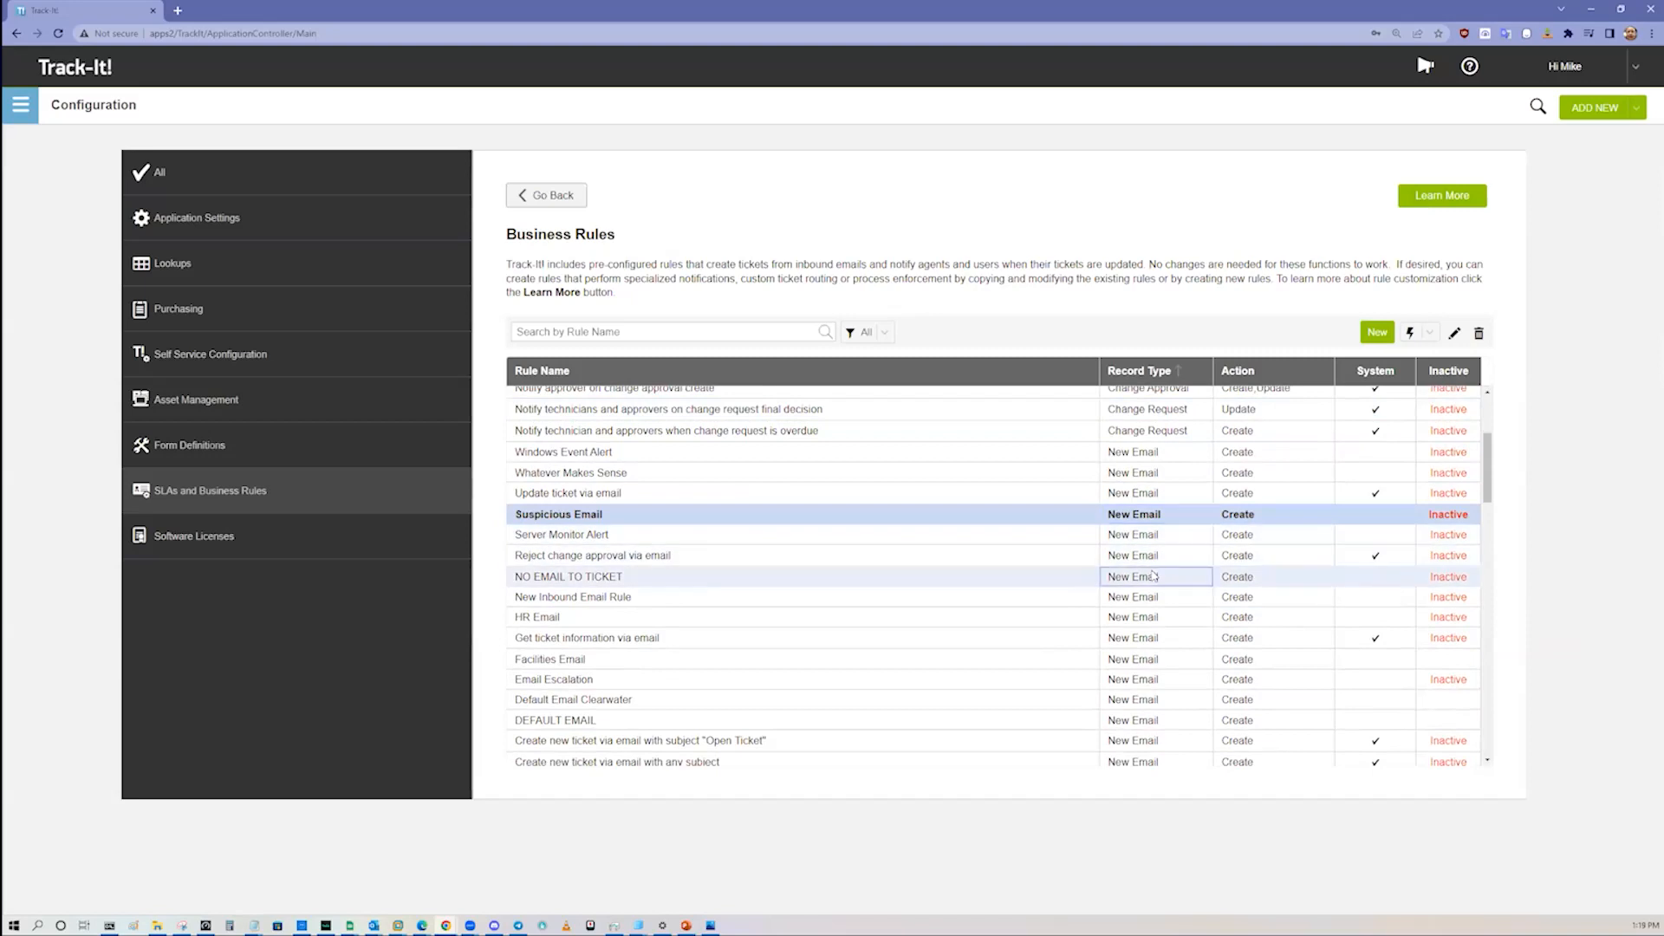
{"action": "left_click", "coordinate": [1160, 577]}
{"action": "scroll", "coordinate": [1164, 587], "scroll_direction": "down", "scroll_amount": 1}
{"action": "scroll", "coordinate": [1165, 587], "scroll_direction": "down", "scroll_amount": 5}
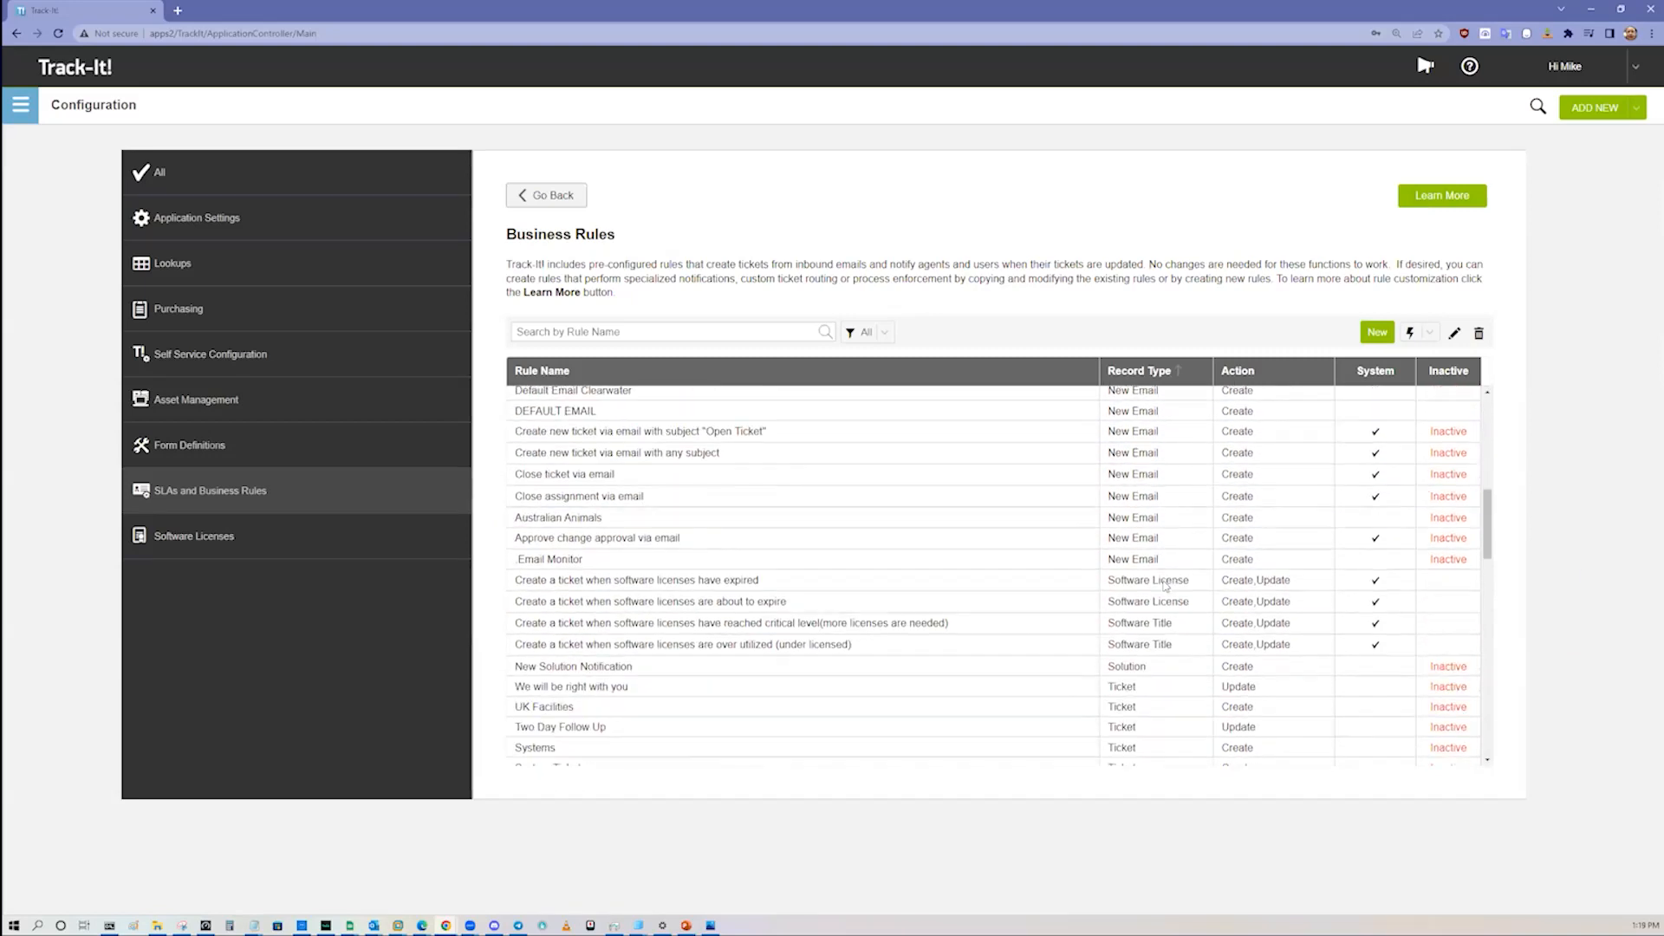
{"action": "left_click", "coordinate": [1163, 438]}
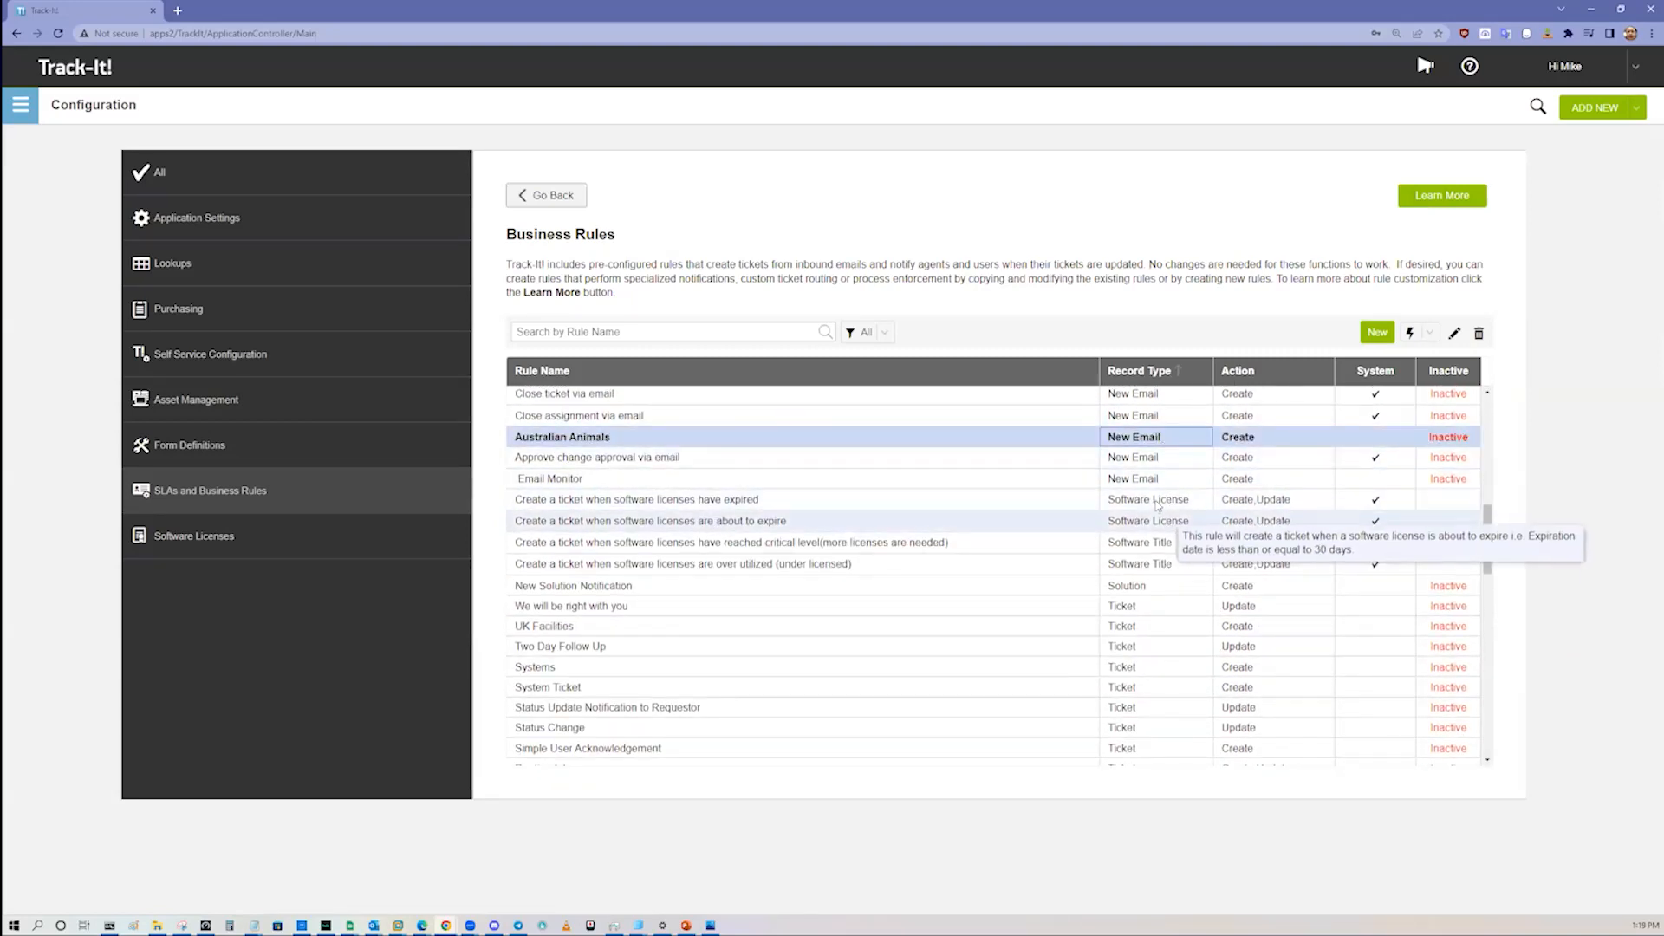
Step: Examine the business rules for the Software License, Software Title and Ticket record types
{"action": "left_click", "coordinate": [1162, 501]}
{"action": "left_click", "coordinate": [1158, 521]}
{"action": "left_click", "coordinate": [1166, 543]}
{"action": "left_click", "coordinate": [1173, 565]}
{"action": "scroll", "coordinate": [1174, 568], "scroll_direction": "down", "scroll_amount": 3}
{"action": "left_click", "coordinate": [1152, 601]}
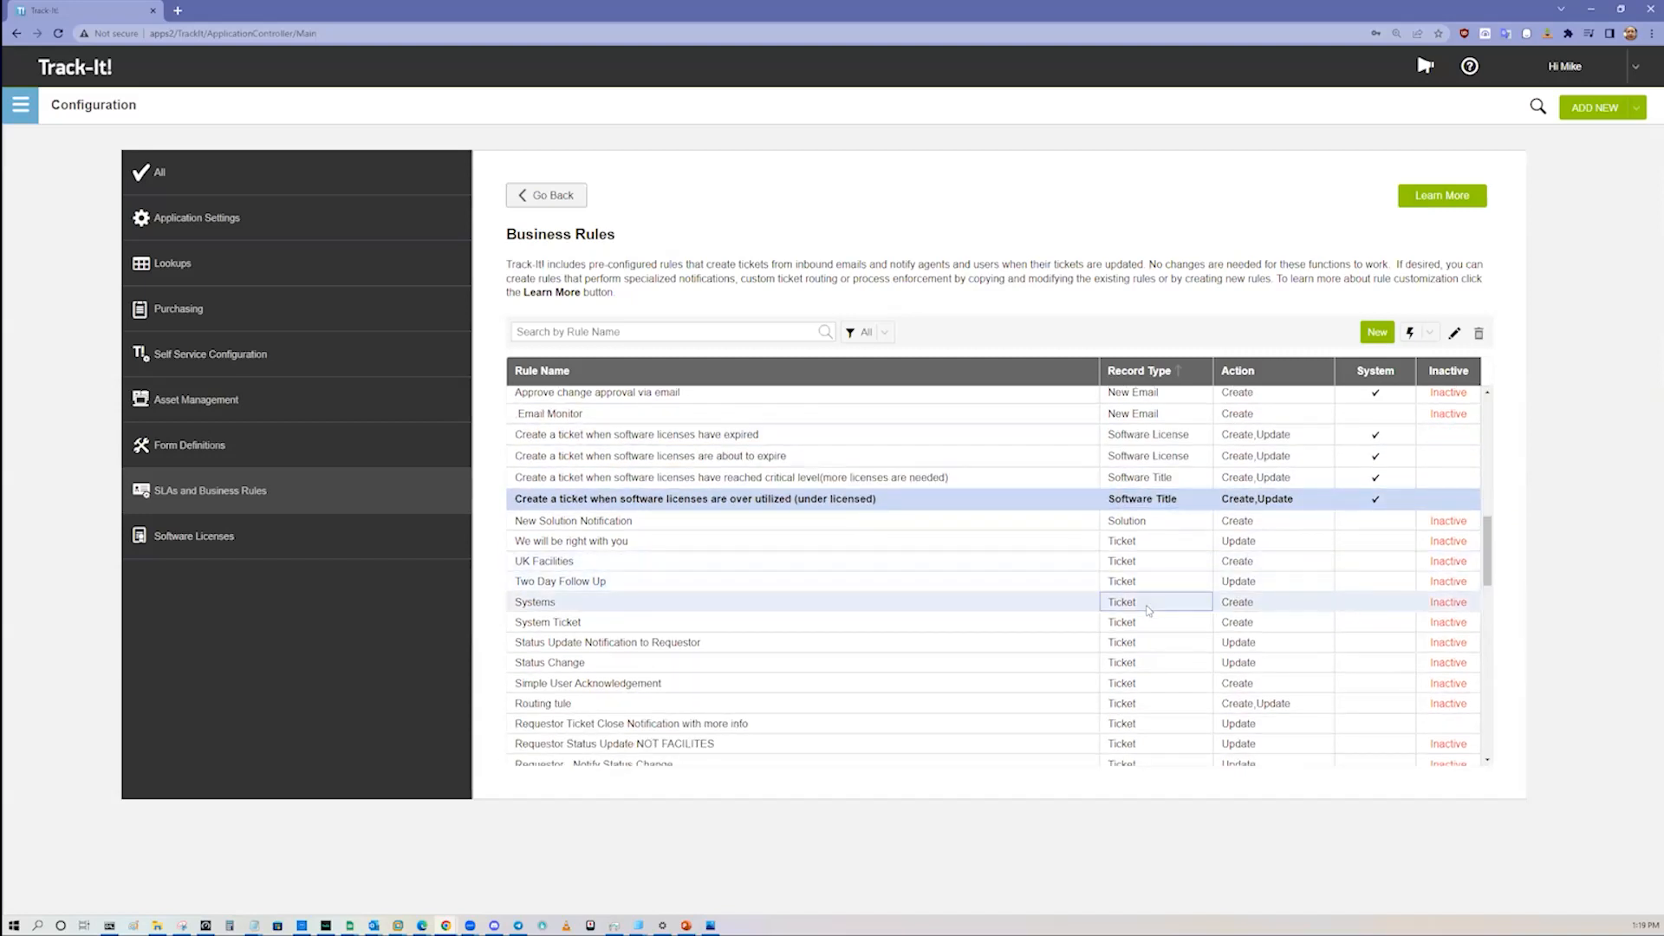
{"action": "scroll", "coordinate": [1147, 541], "scroll_direction": "down", "scroll_amount": 7}
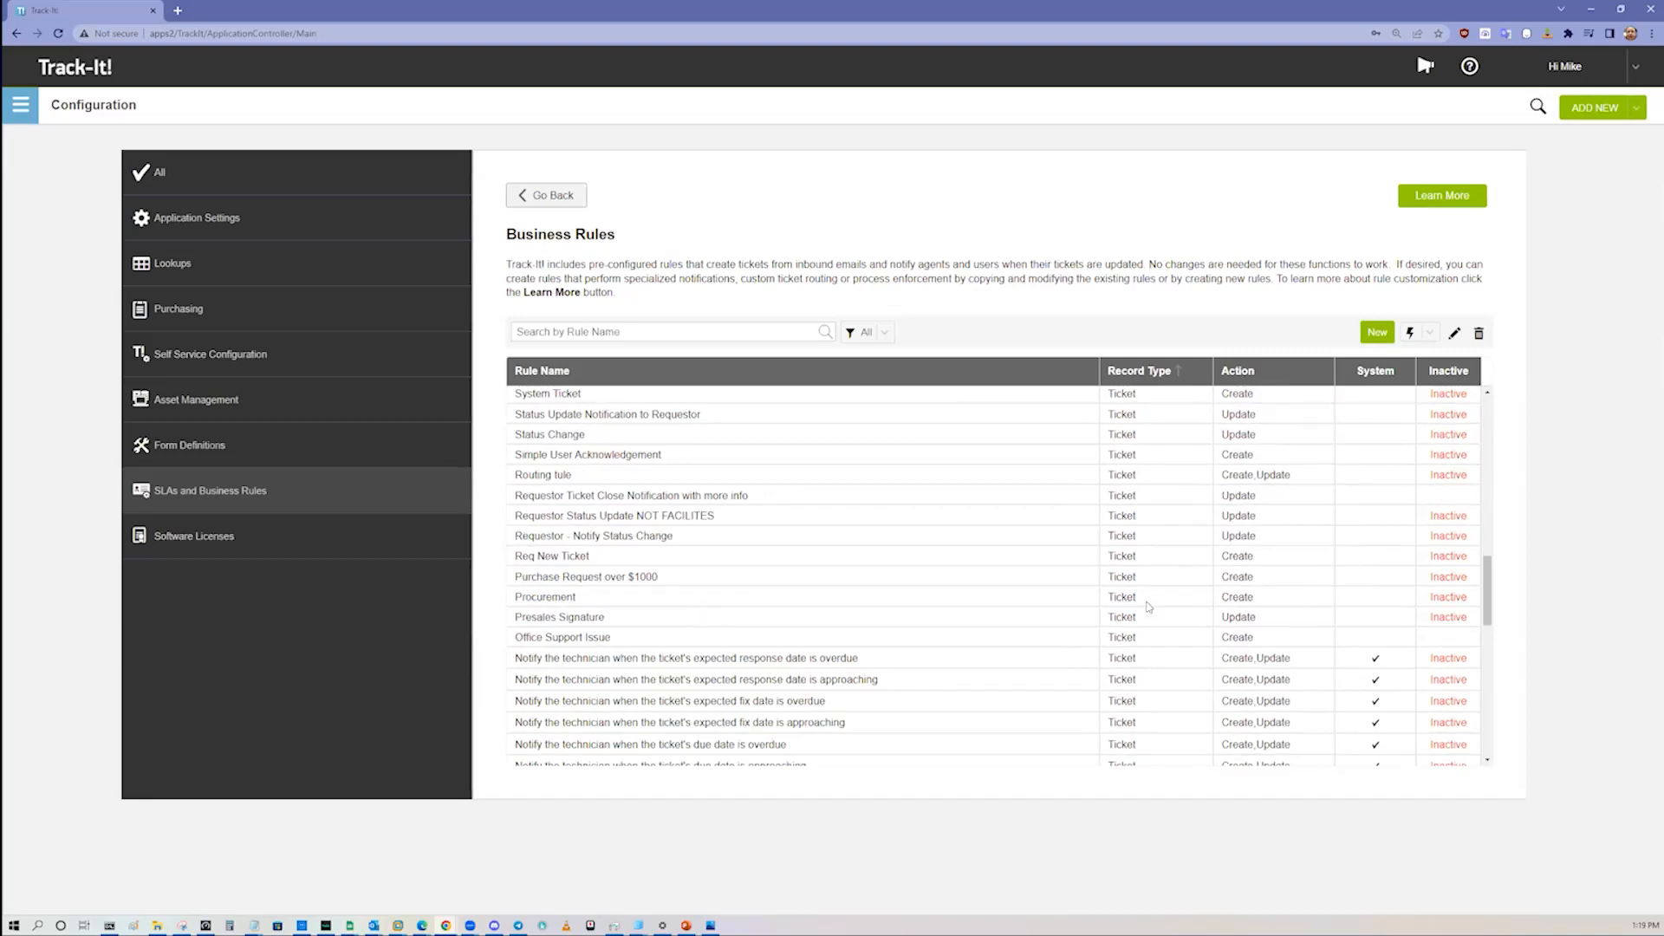
Step: Leave the business rules and open the 1 - Critical service level agreement for editing
{"action": "scroll", "coordinate": [1147, 574], "scroll_direction": "up", "scroll_amount": 10}
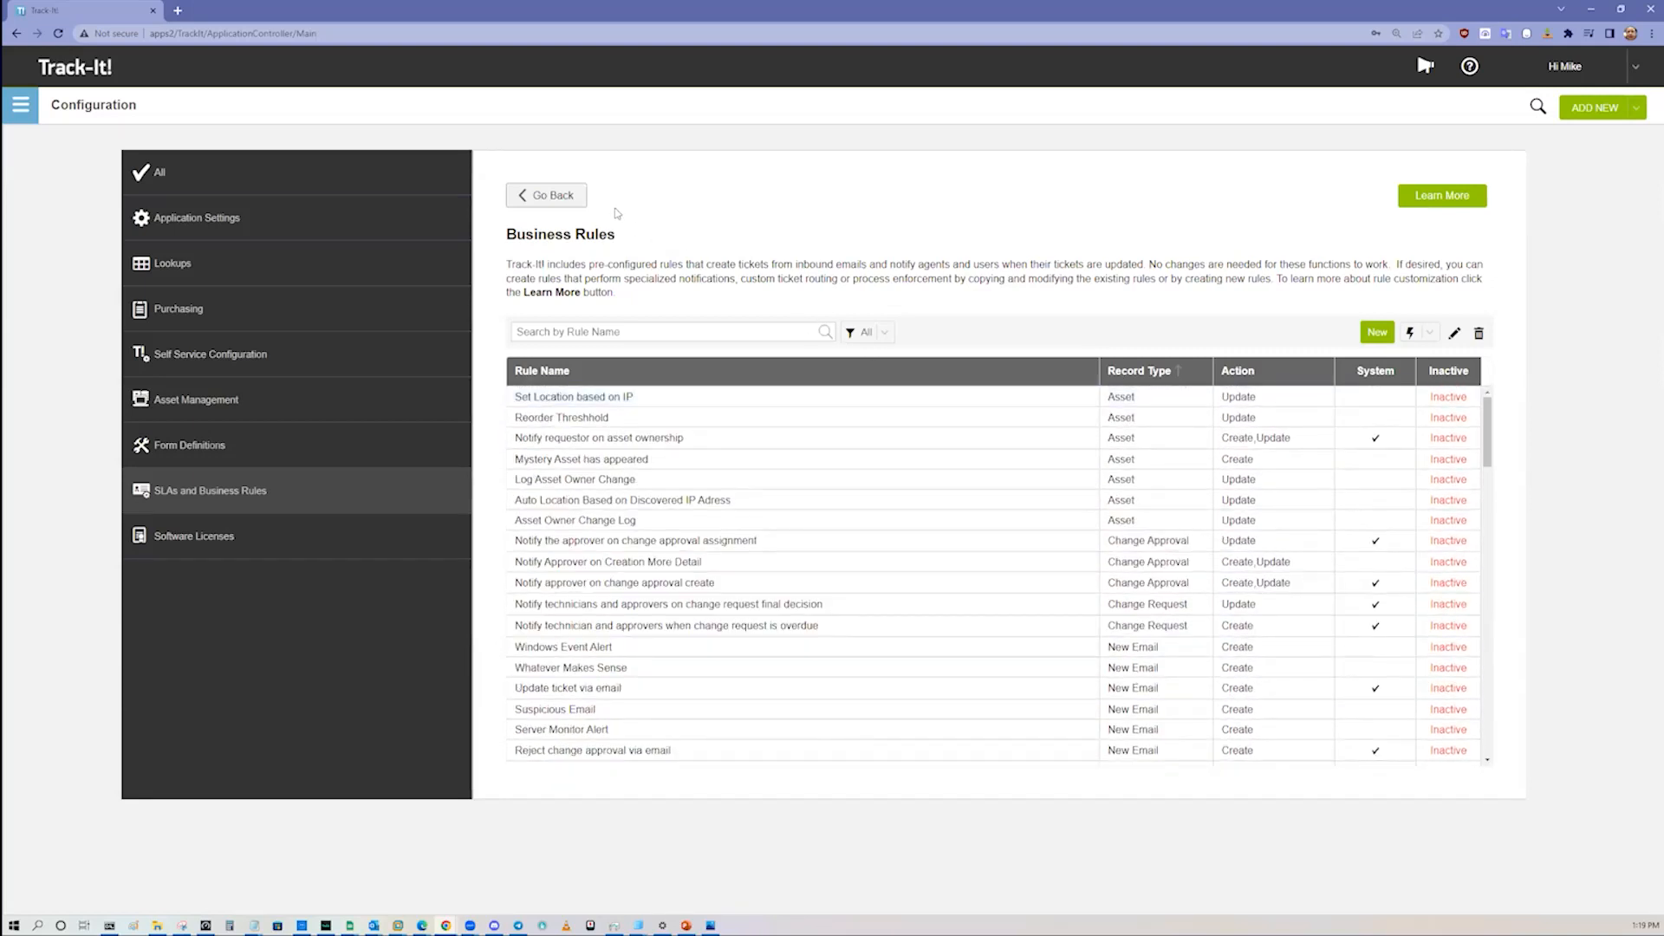
{"action": "left_click", "coordinate": [559, 198]}
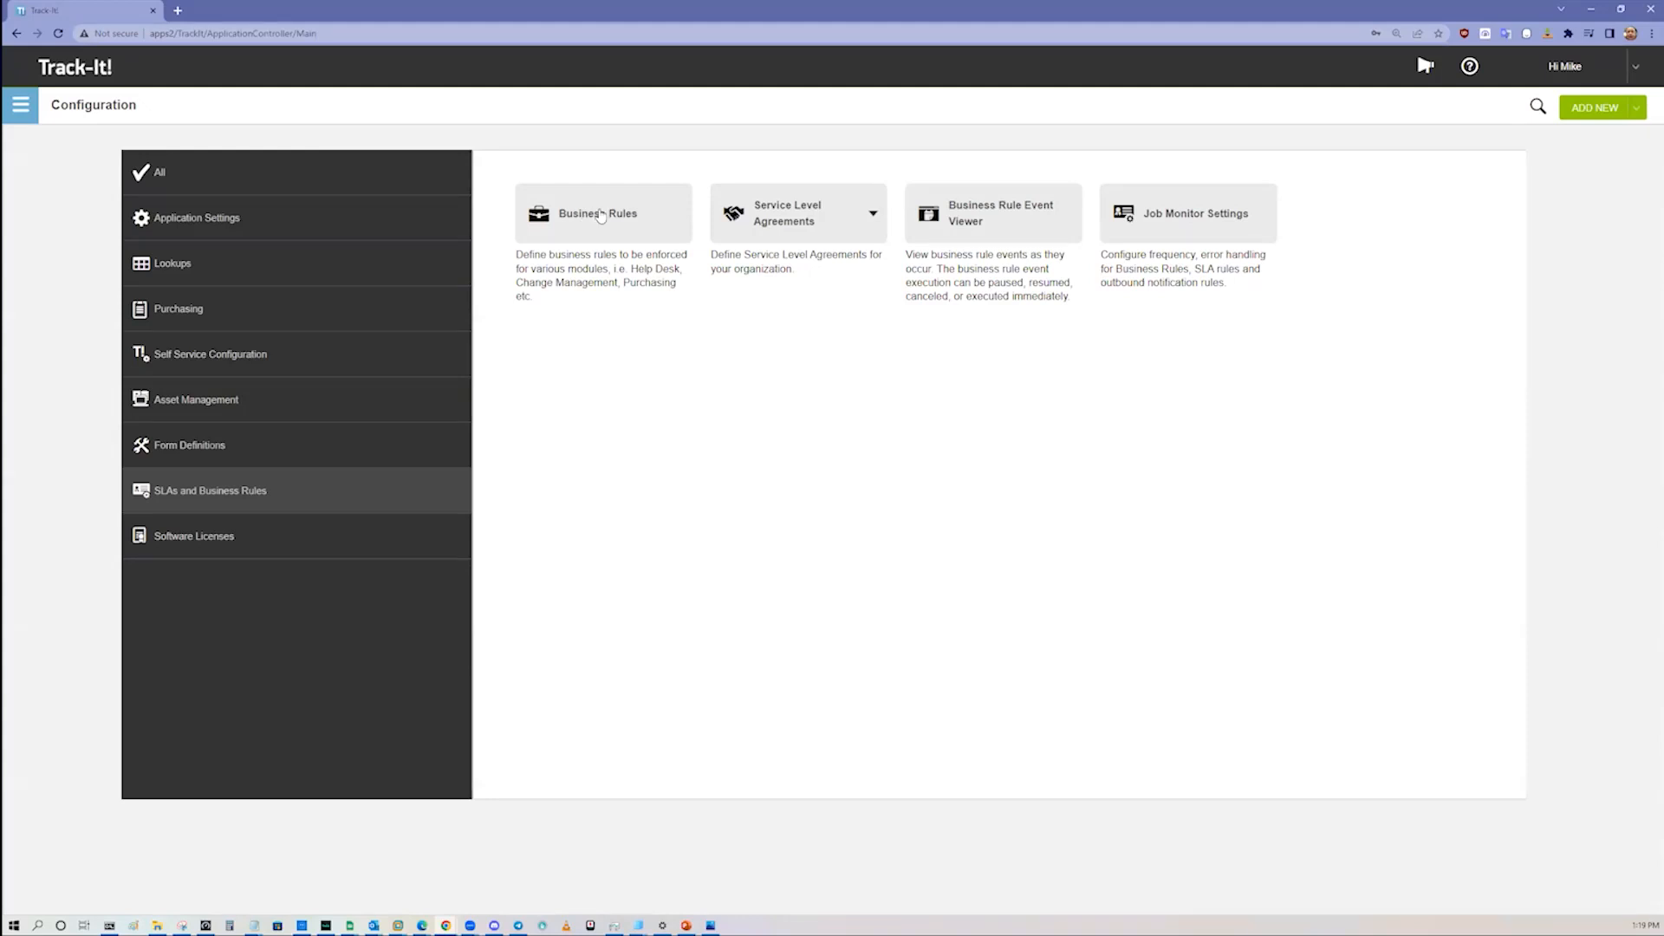
{"action": "left_click", "coordinate": [804, 227]}
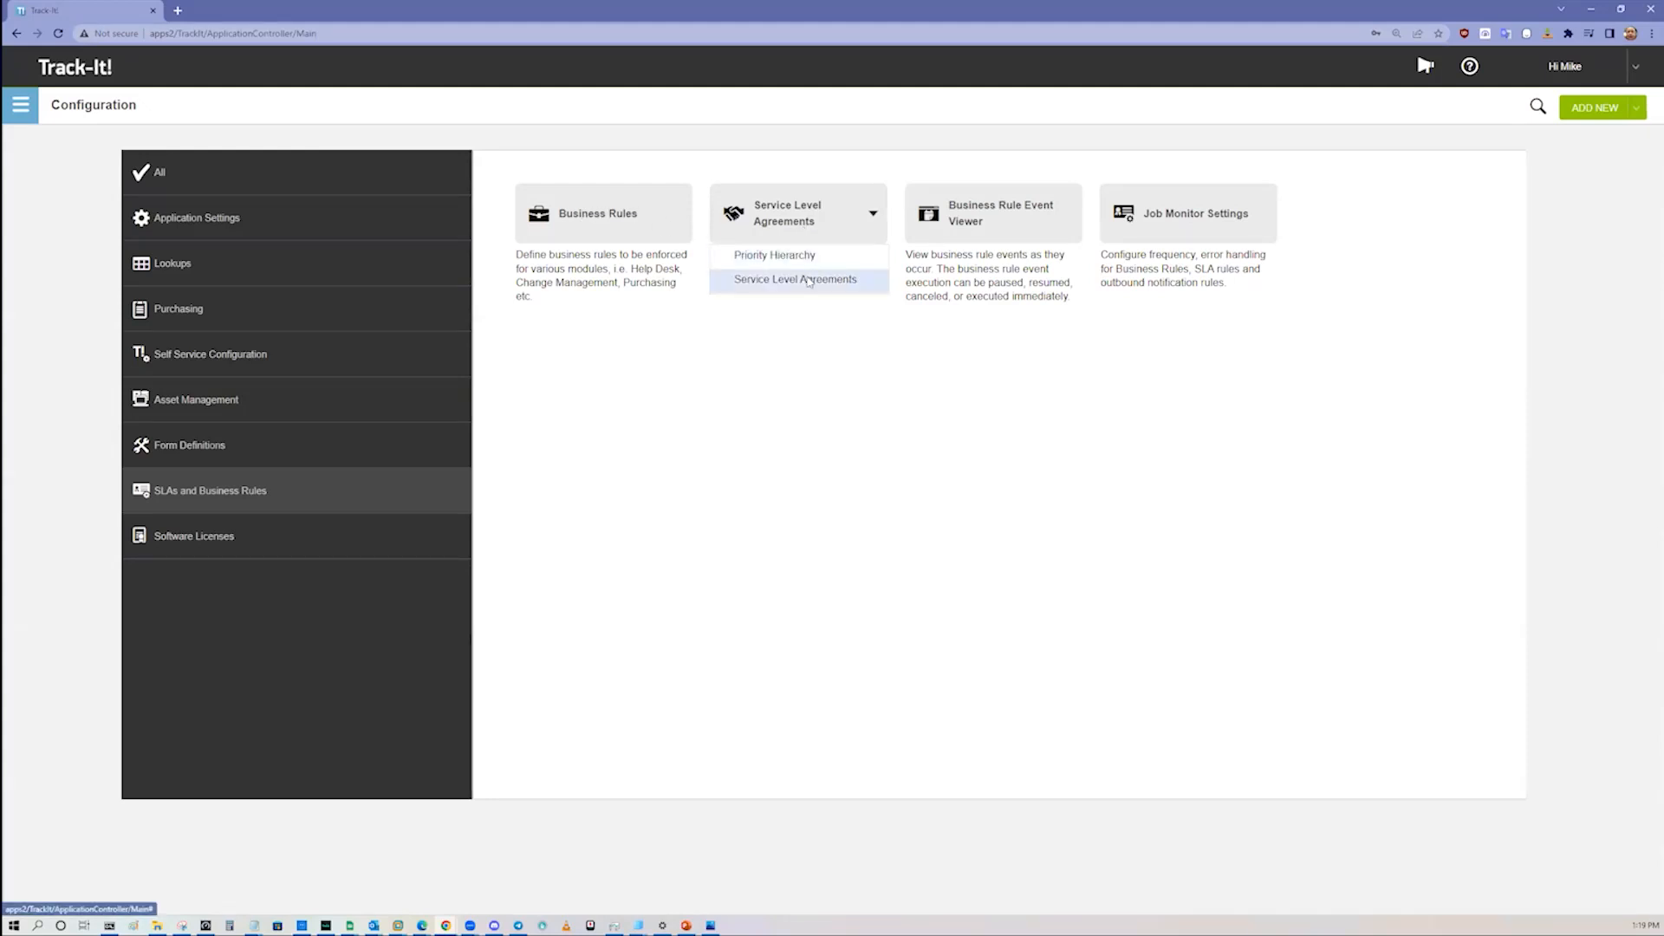
{"action": "left_click", "coordinate": [808, 281]}
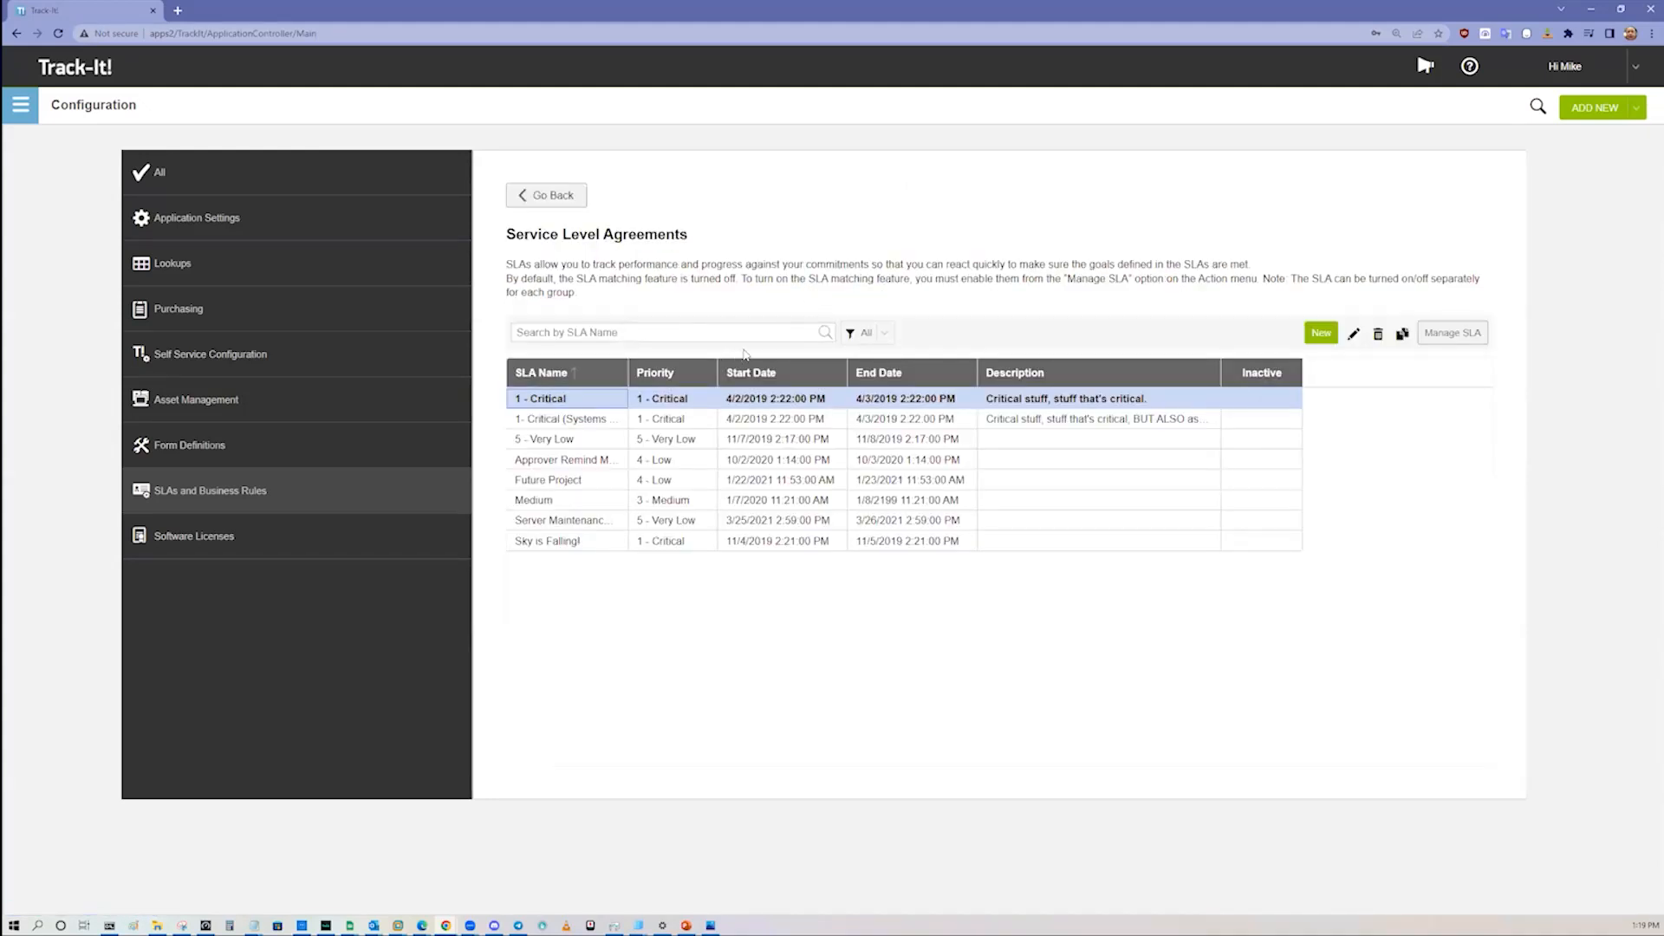
{"action": "double_click", "coordinate": [685, 401]}
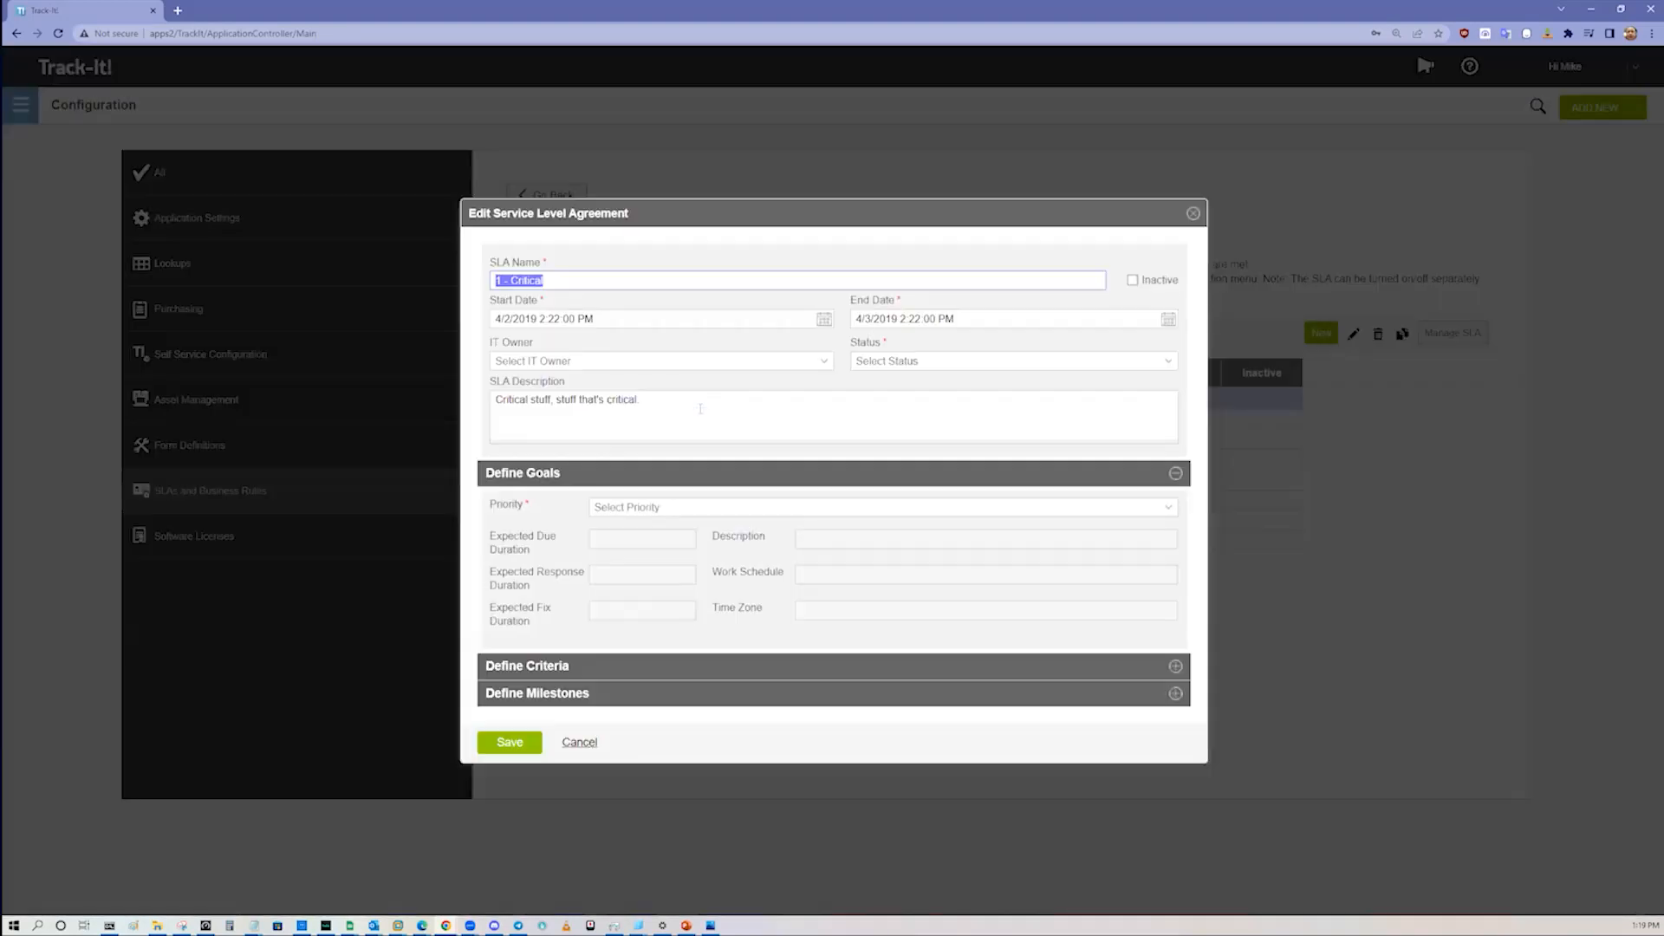
Step: Examine the 1 - Critical agreement's description and the priority that defines its goals
{"action": "left_click", "coordinate": [681, 402]}
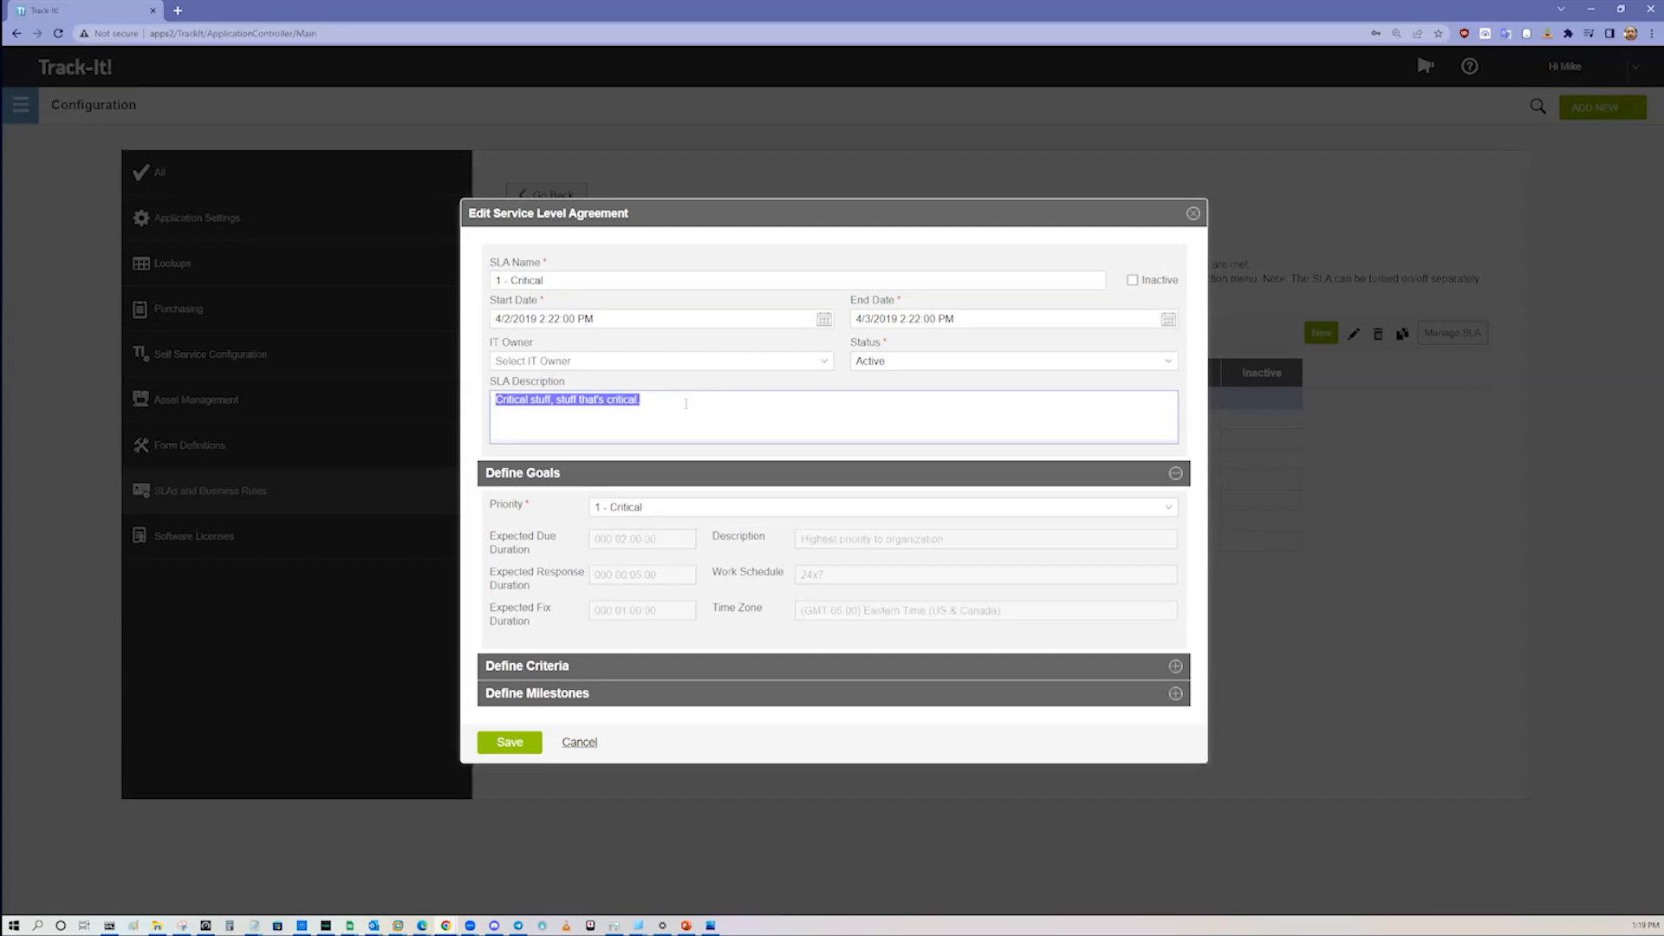
{"action": "left_click", "coordinate": [686, 511]}
{"action": "left_click", "coordinate": [688, 510]}
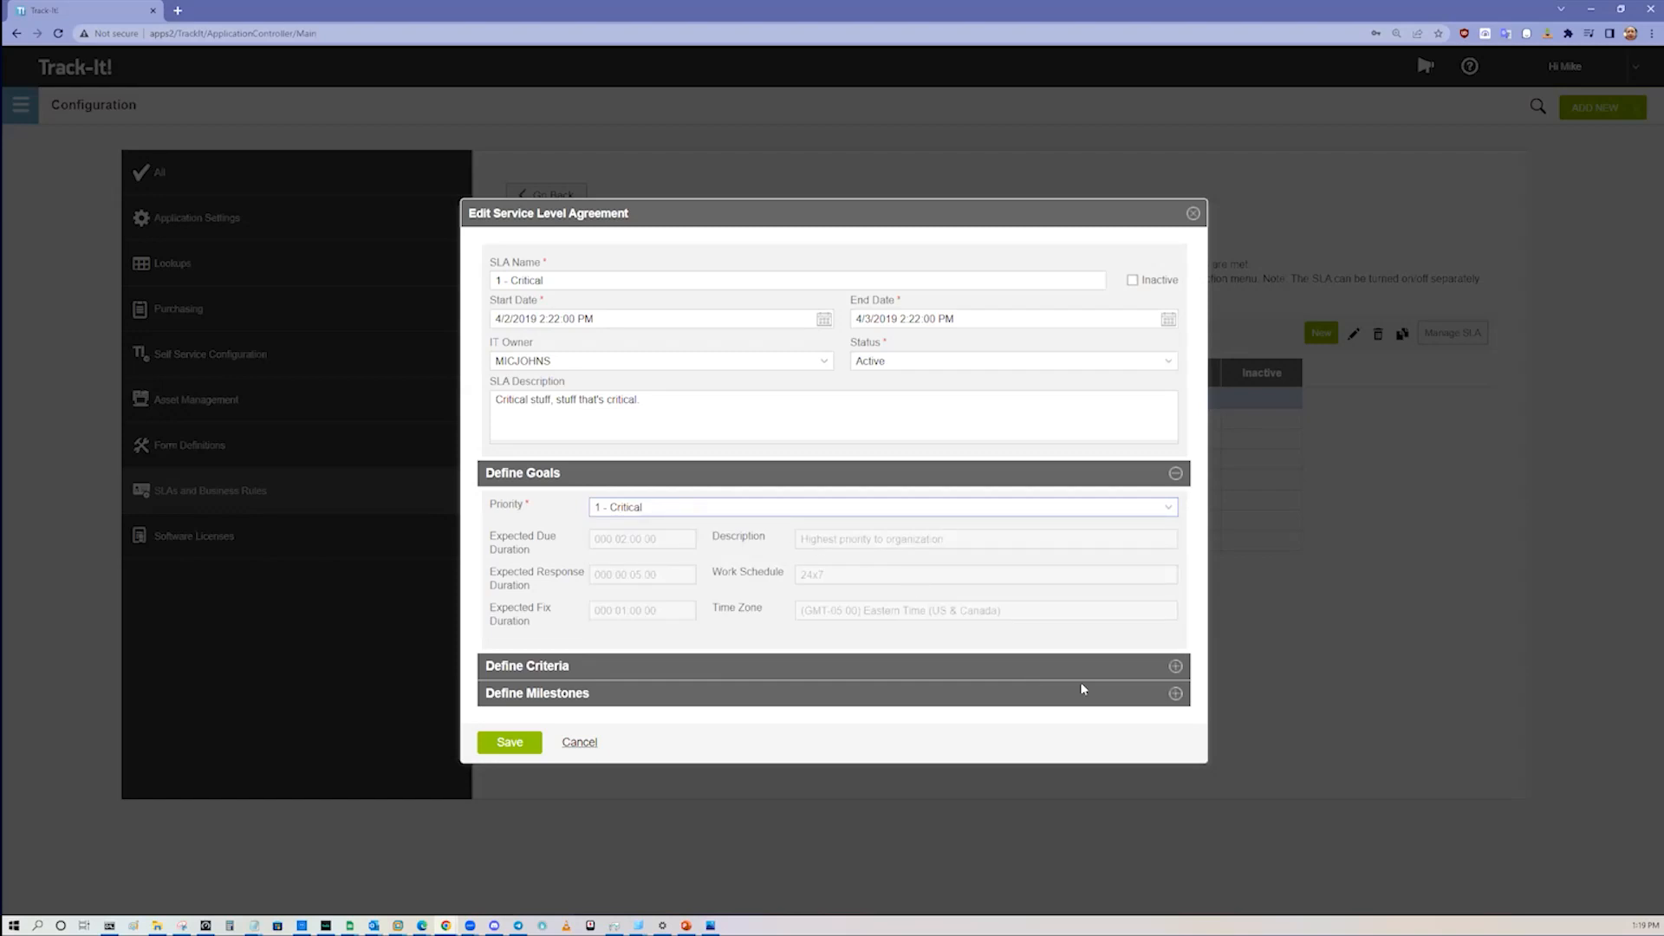
Step: Examine the agreement's criteria for Priority and Category Full Path, comparing them with its name and goals
{"action": "left_click", "coordinate": [1175, 665]}
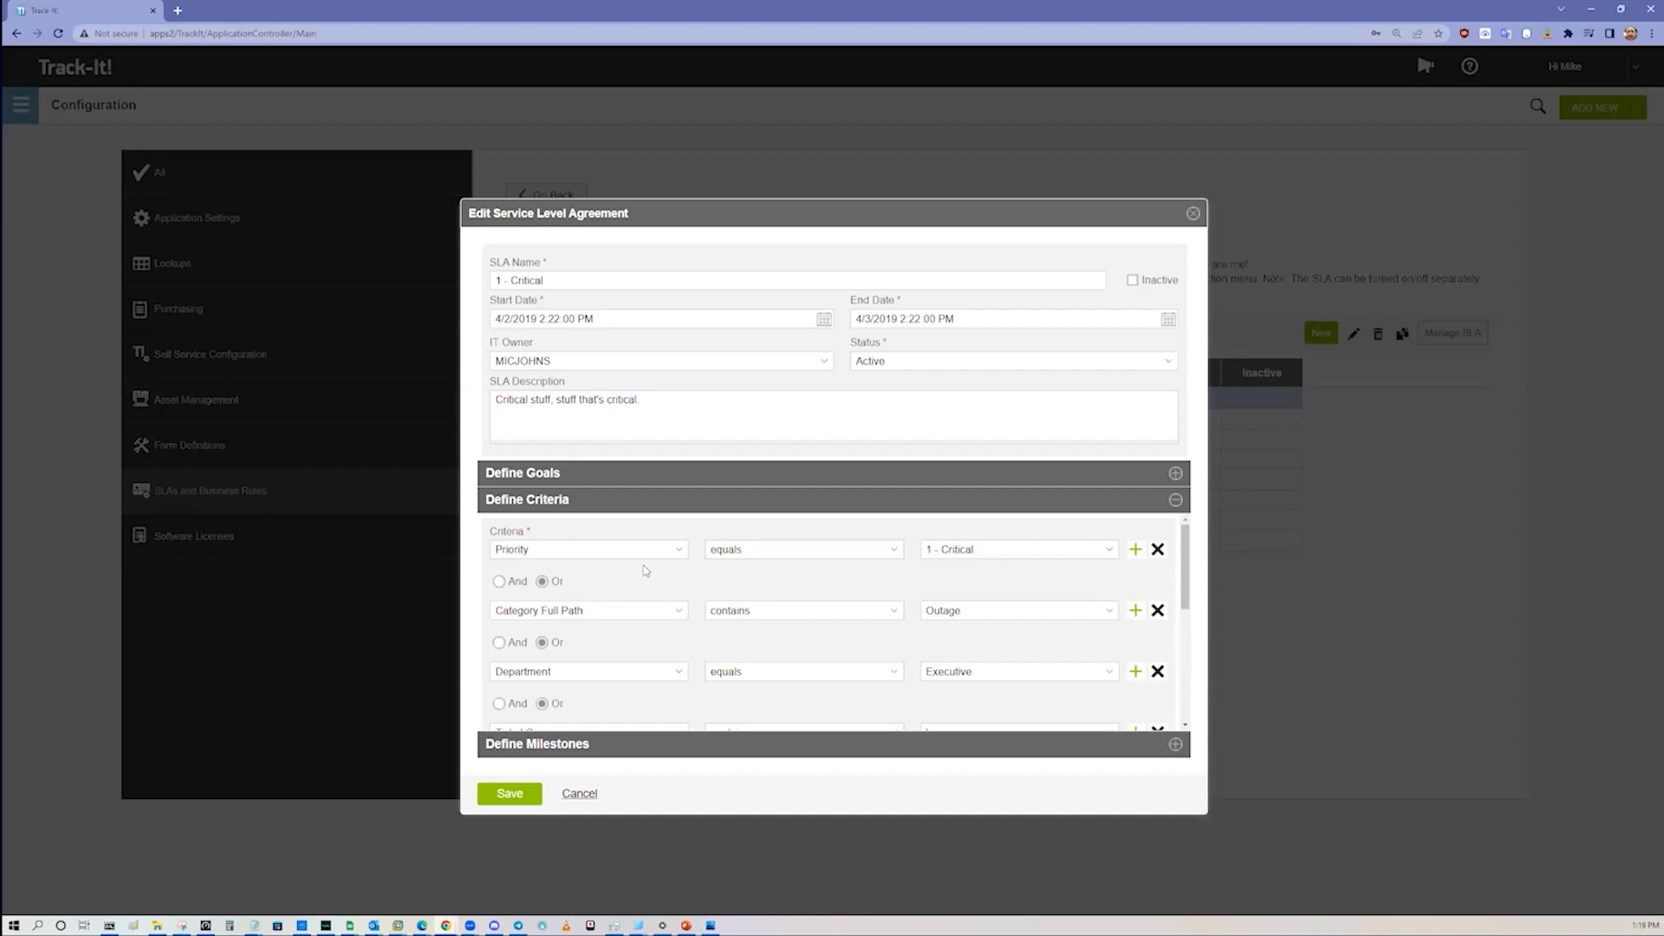
{"action": "left_click", "coordinate": [598, 279]}
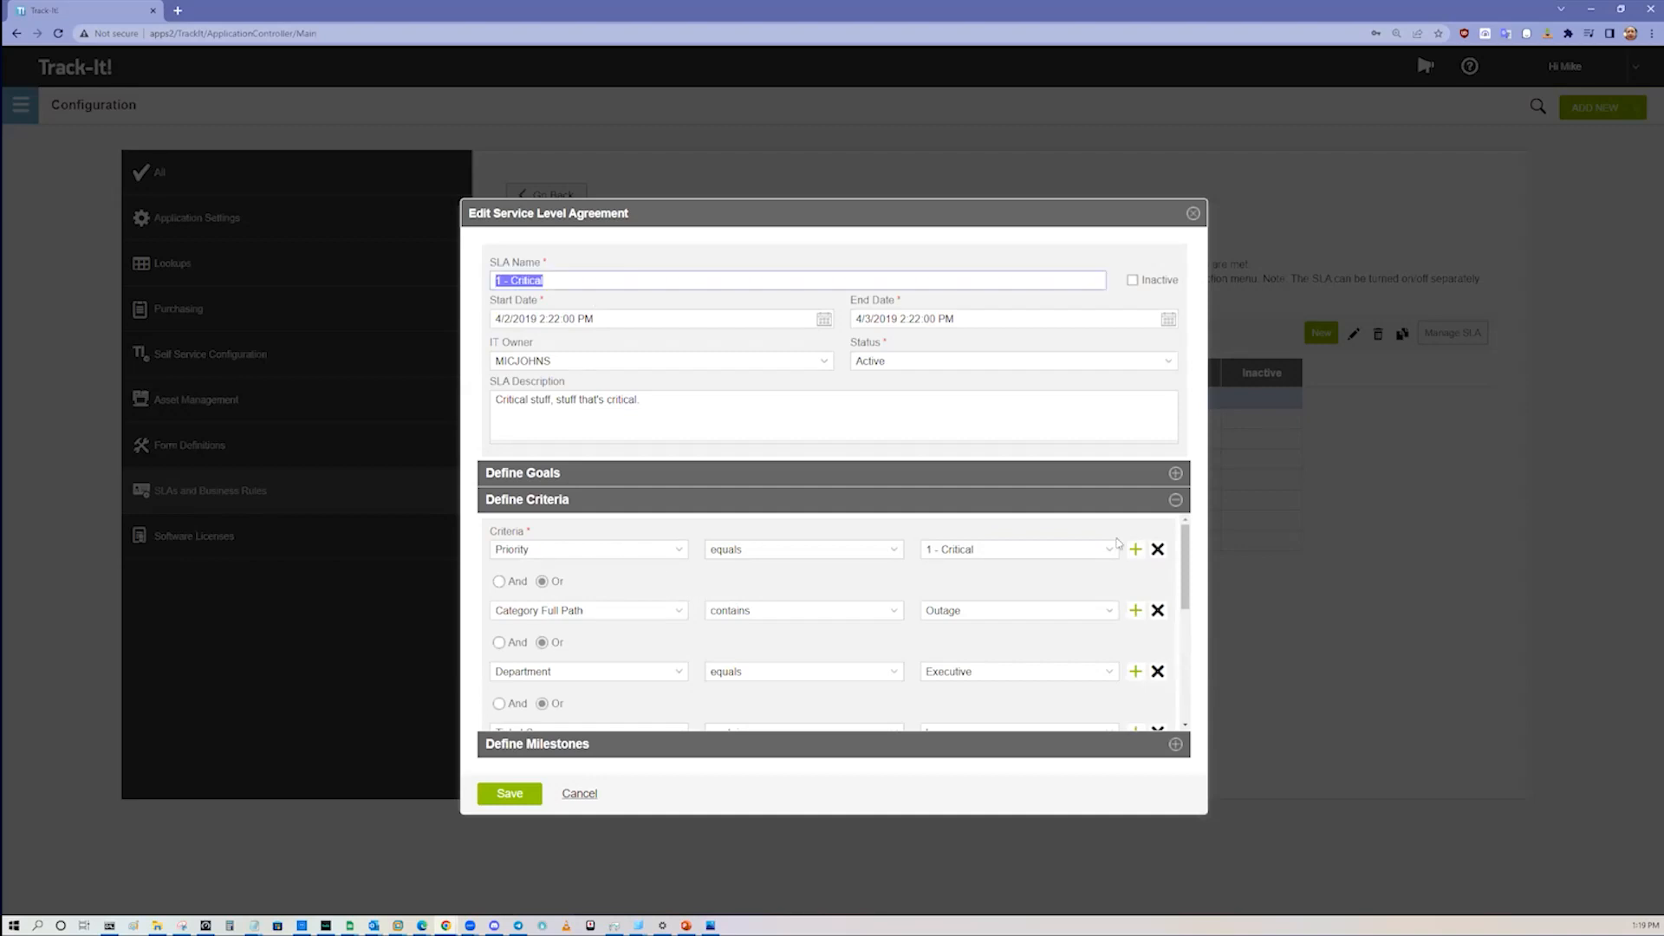
{"action": "left_click", "coordinate": [1175, 474]}
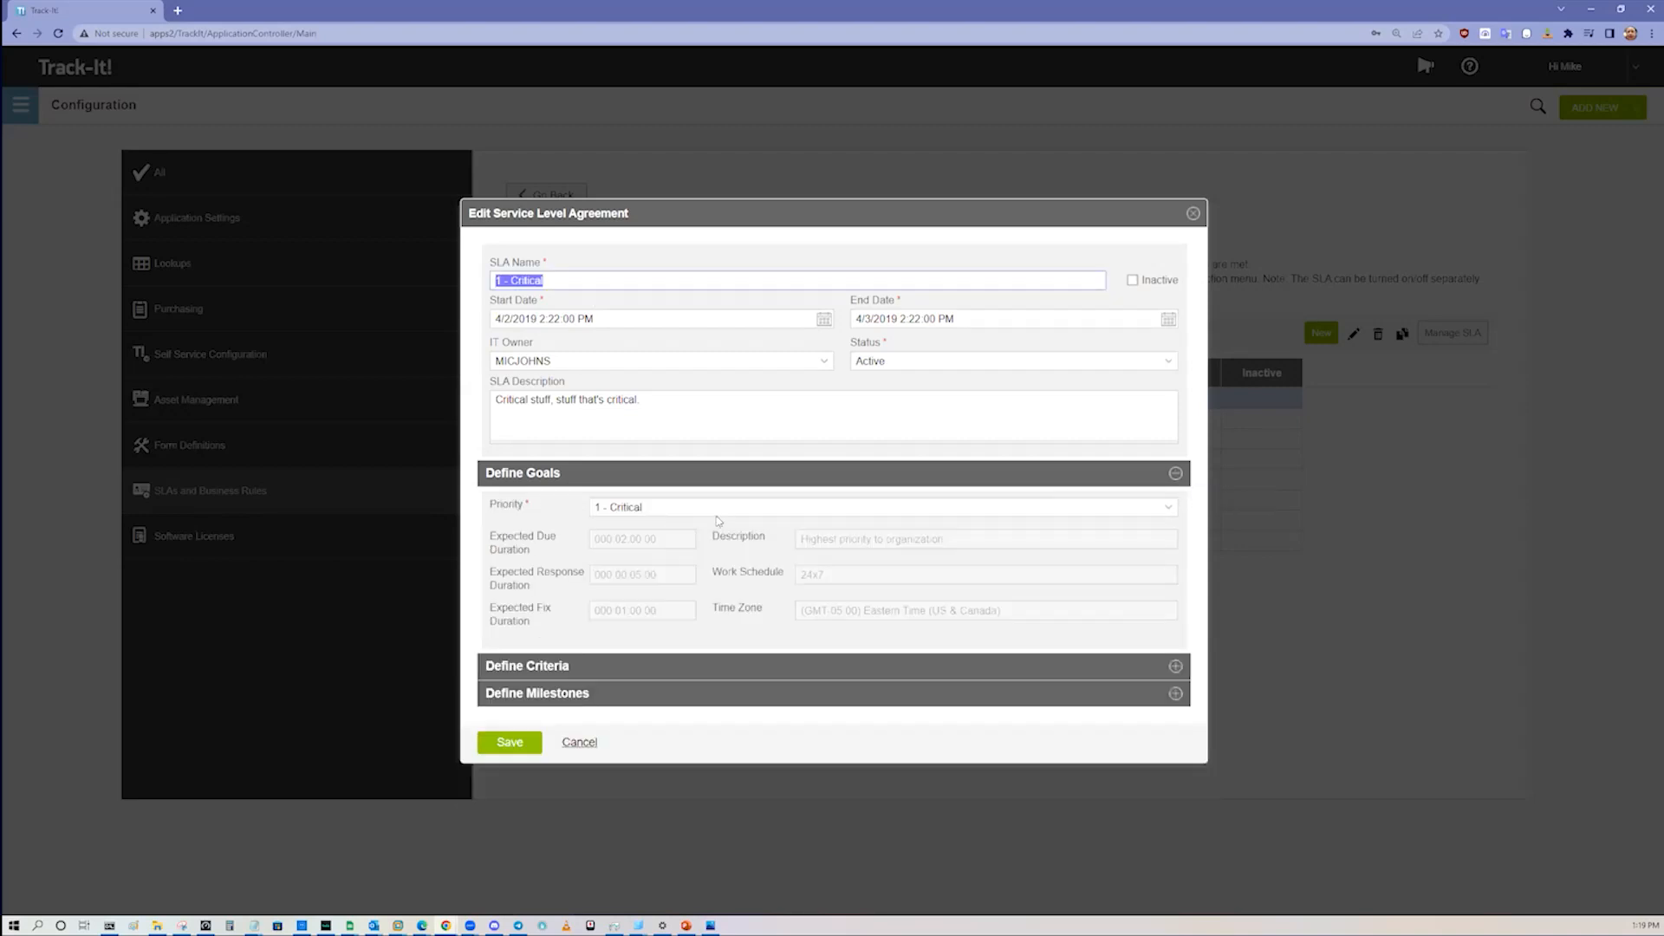
{"action": "left_click", "coordinate": [1176, 667]}
{"action": "left_click", "coordinate": [1029, 549]}
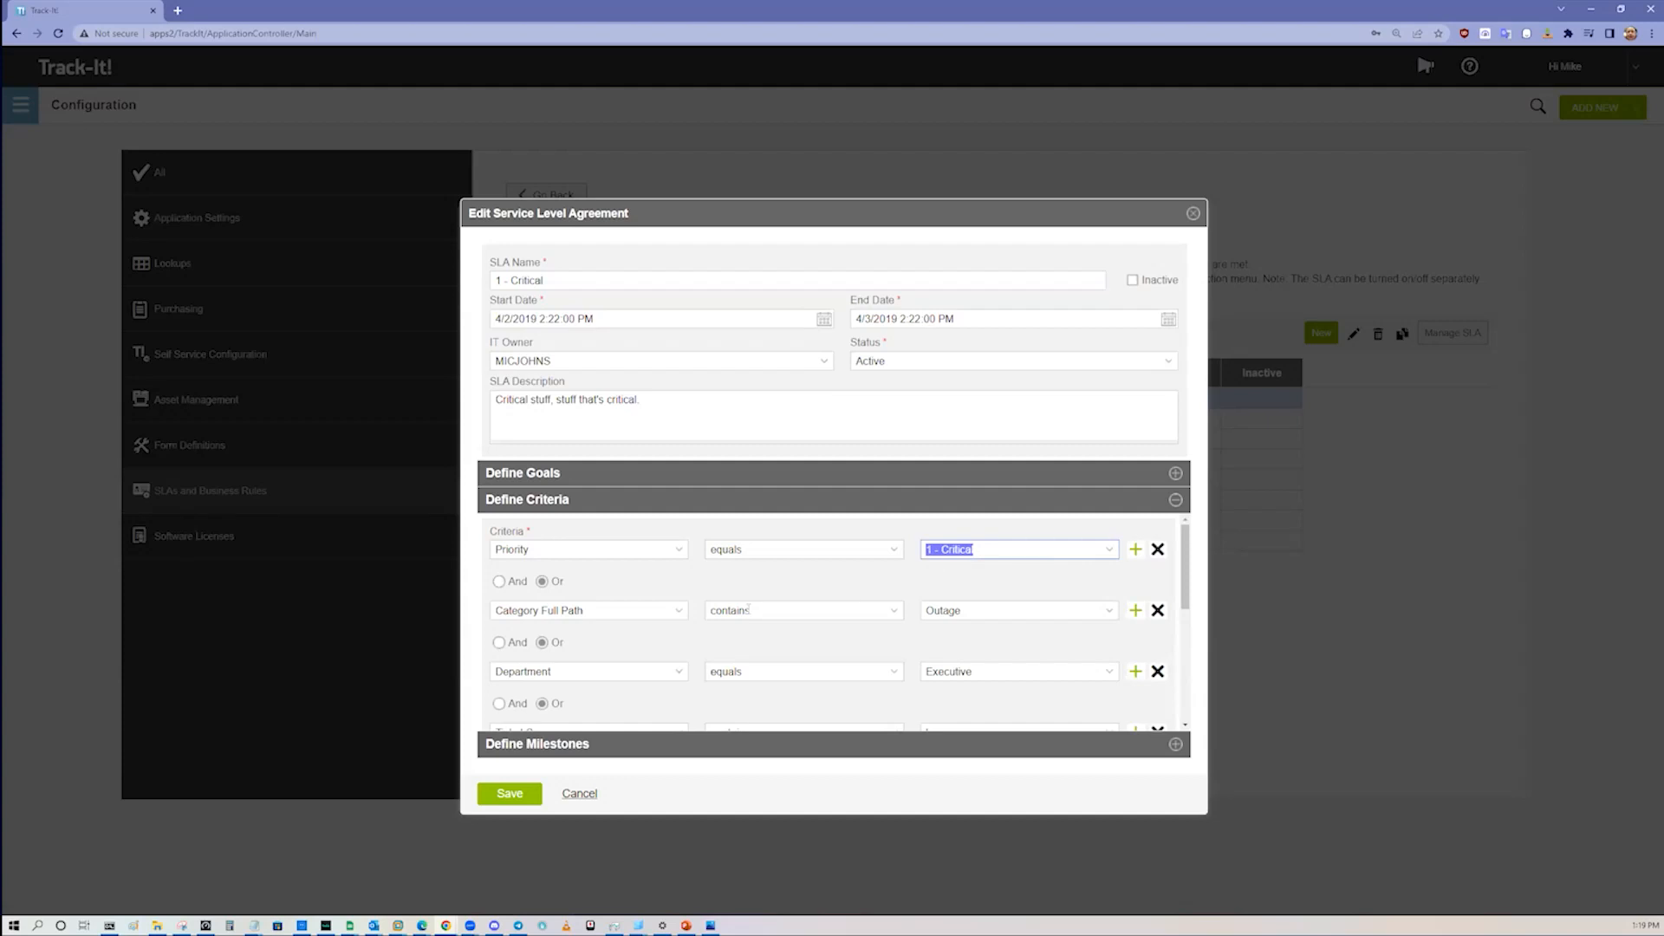
{"action": "left_click", "coordinate": [682, 615]}
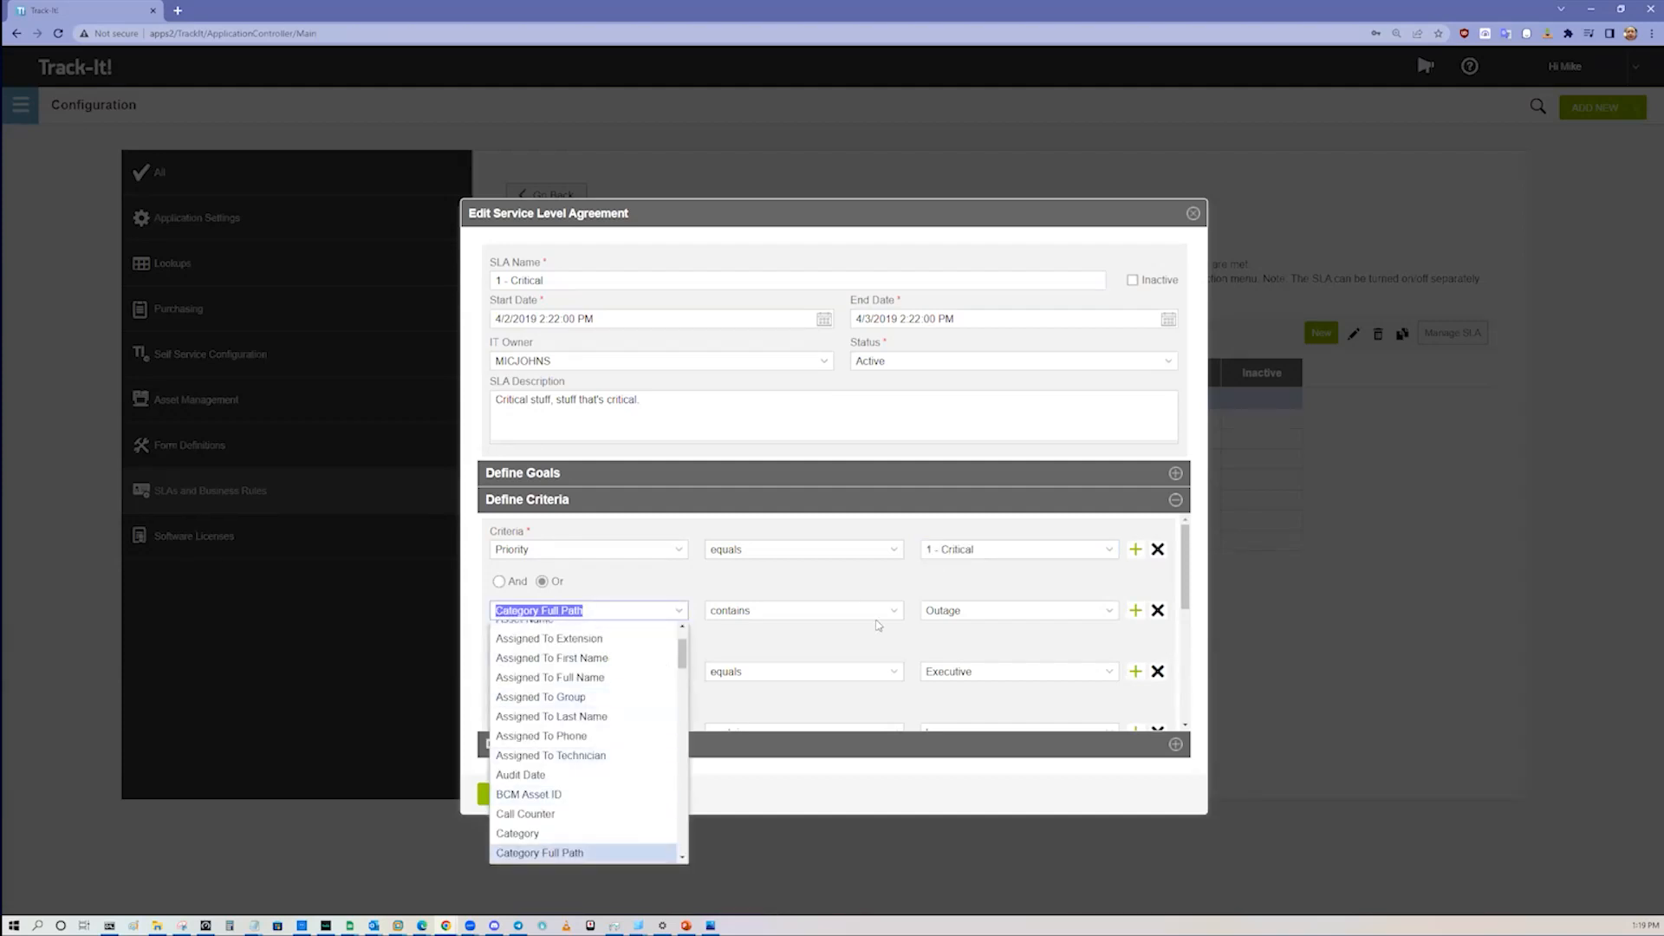
{"action": "left_click", "coordinate": [901, 617]}
{"action": "left_click", "coordinate": [901, 617]}
{"action": "left_click", "coordinate": [995, 613]}
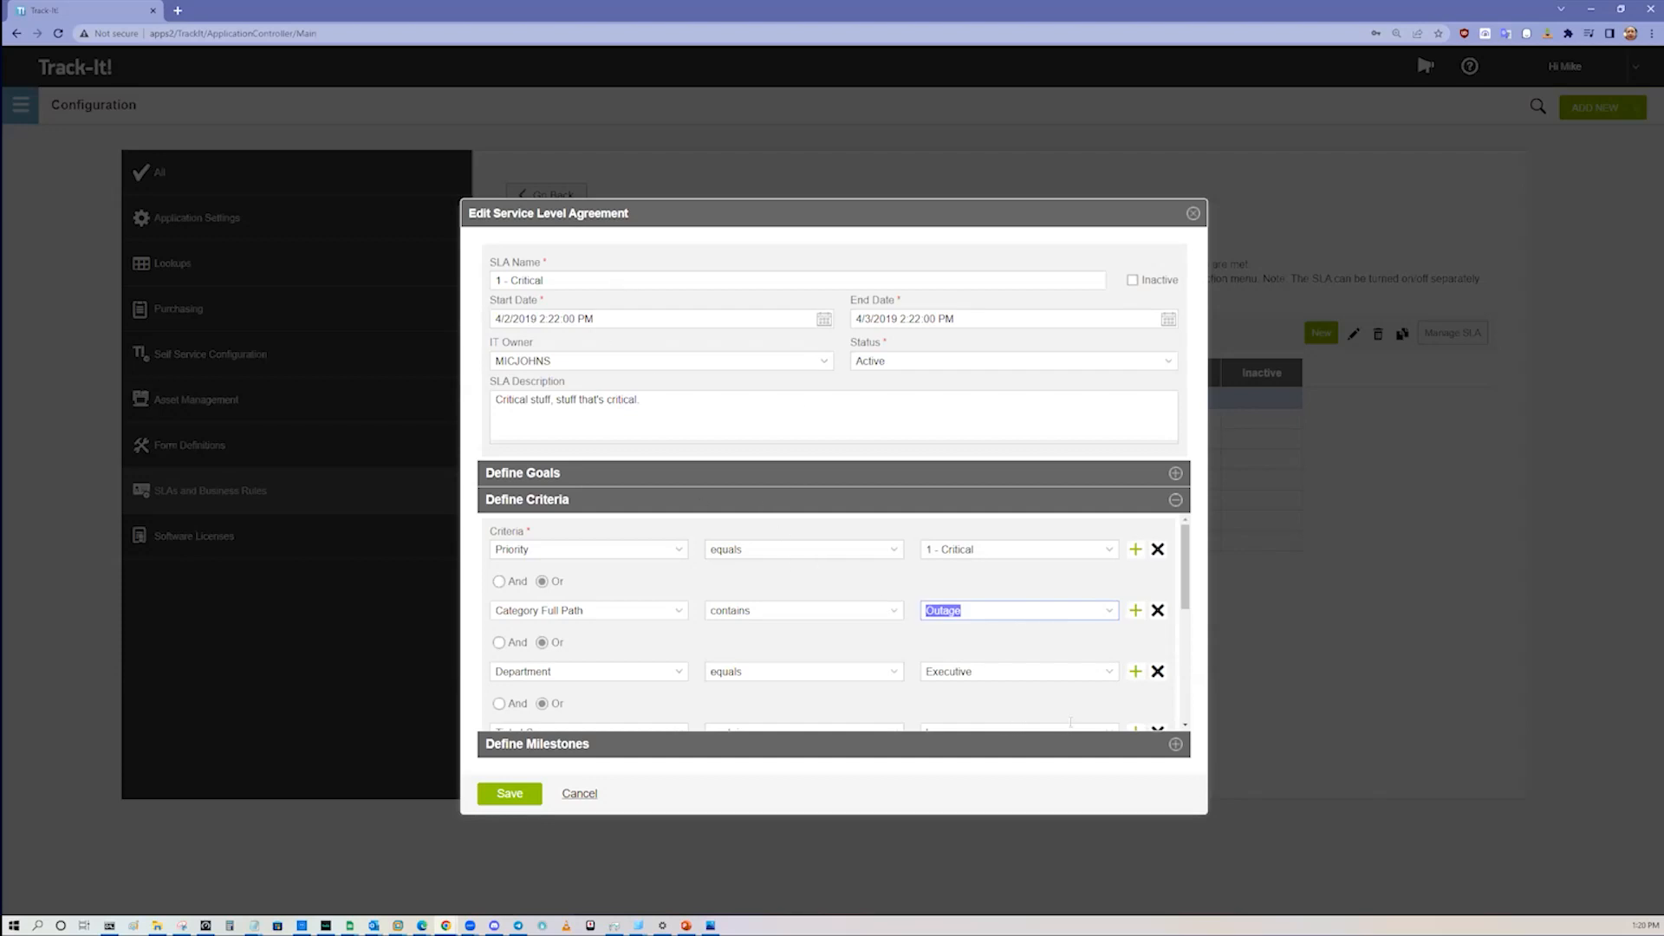
Step: Review the agreement's goal durations and examine its milestones, including 48 hour close and 6-day auto-close
{"action": "left_click", "coordinate": [1175, 474]}
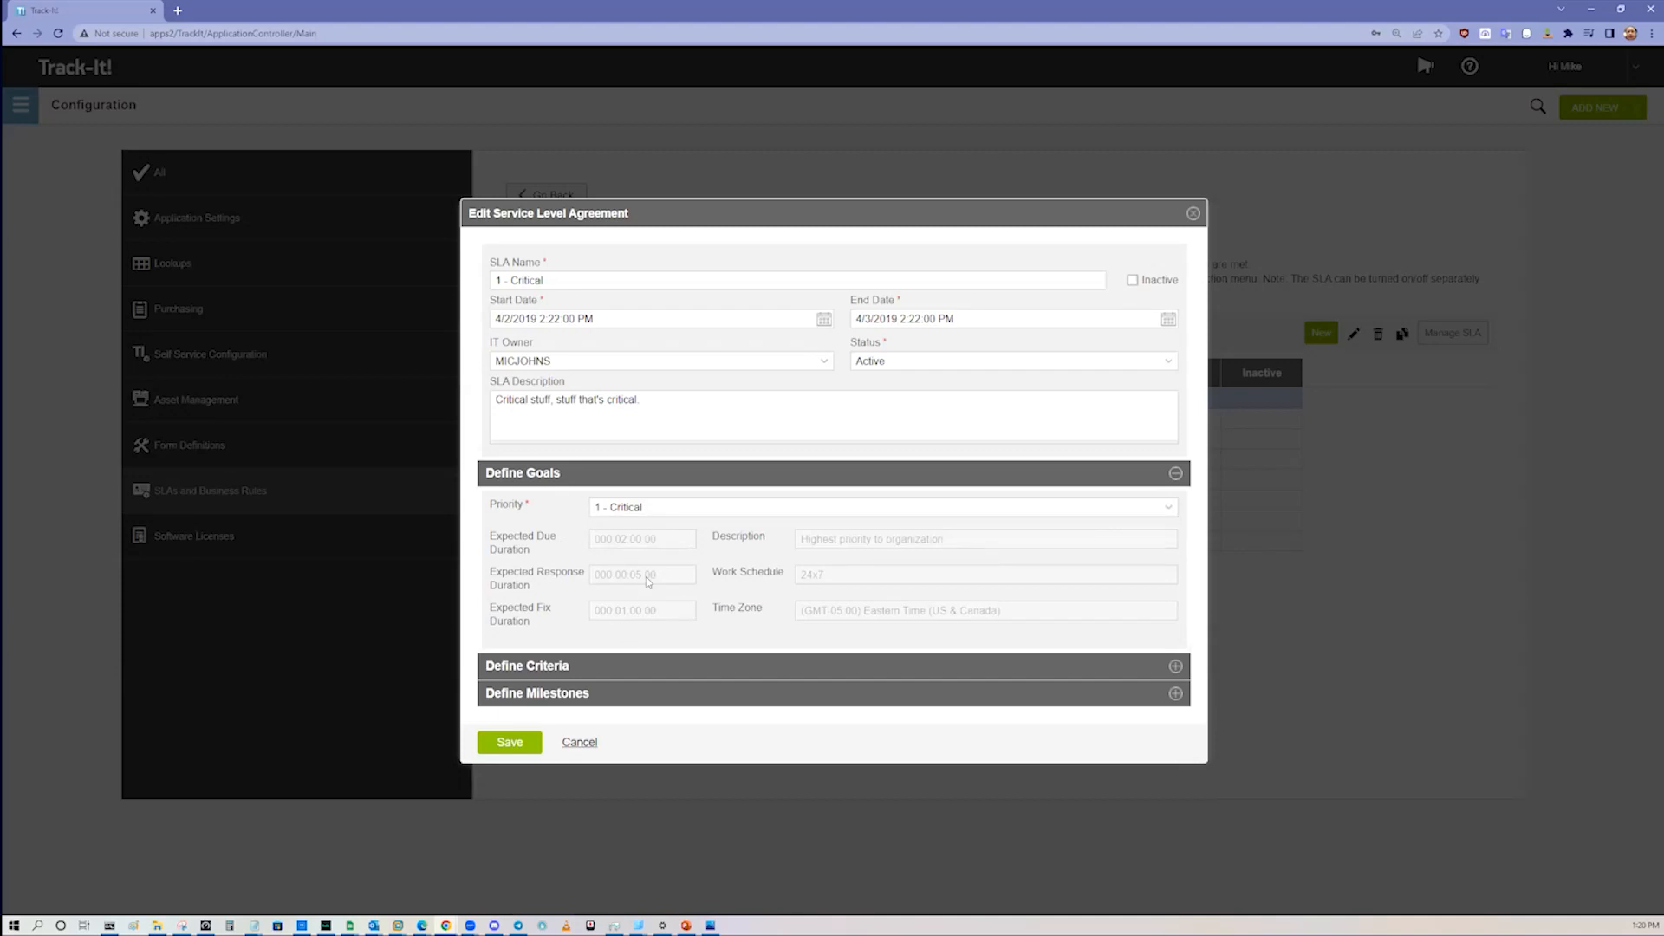
{"action": "left_click", "coordinate": [1175, 694]}
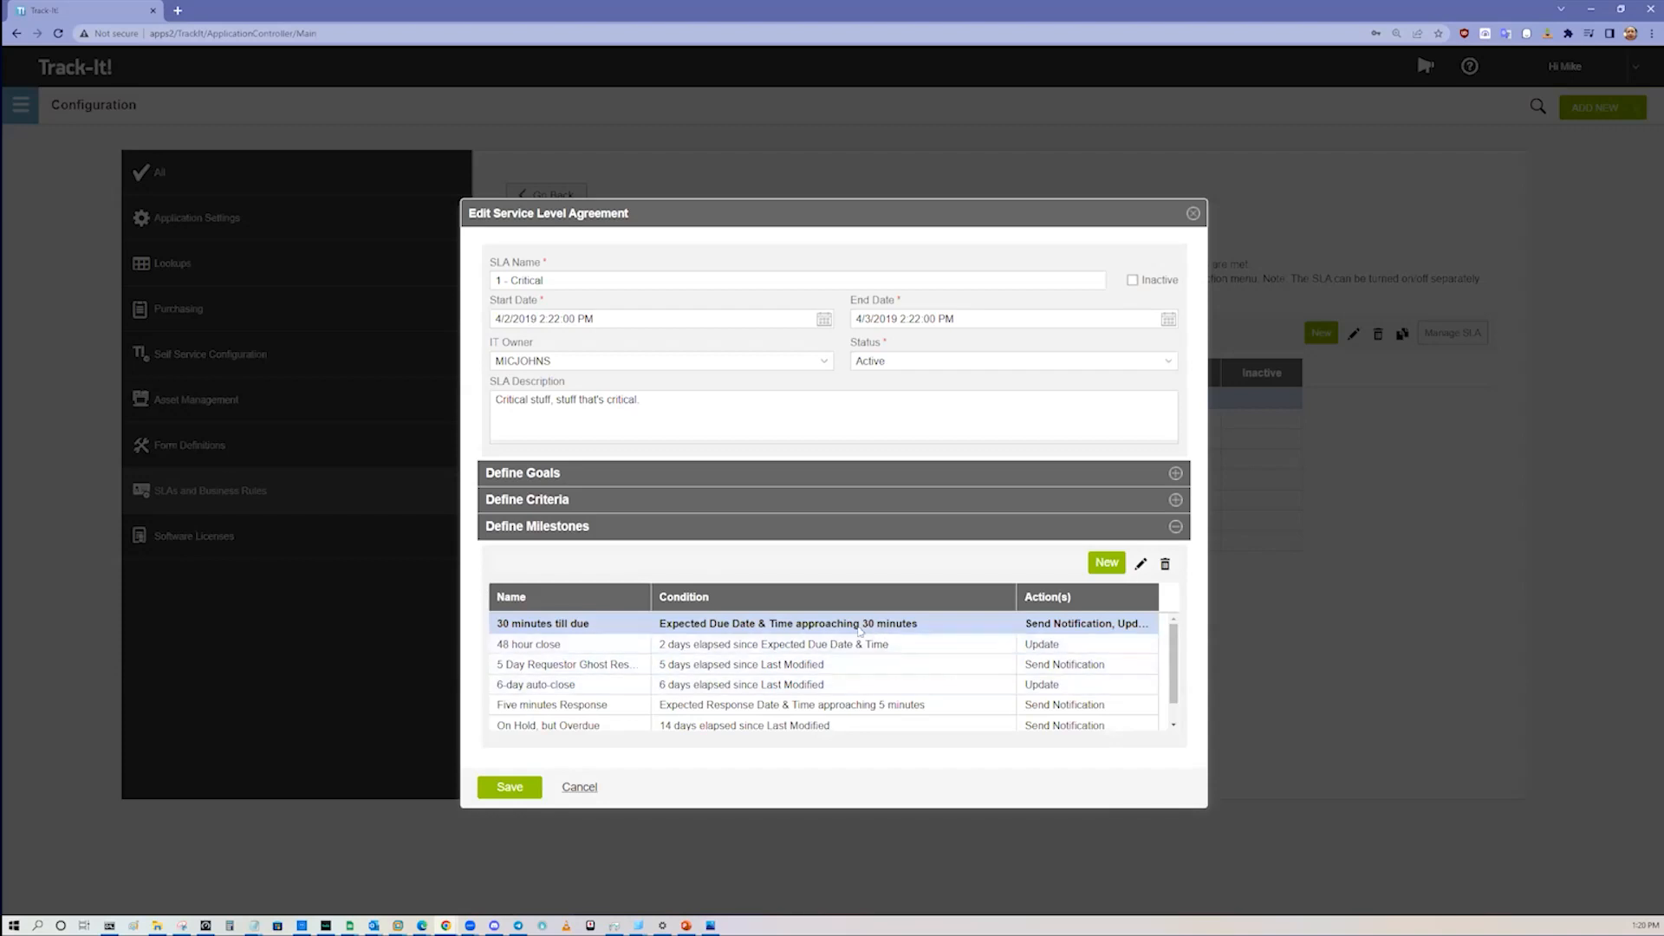
{"action": "left_click", "coordinate": [823, 648]}
{"action": "left_click", "coordinate": [815, 665]}
{"action": "left_click", "coordinate": [815, 685]}
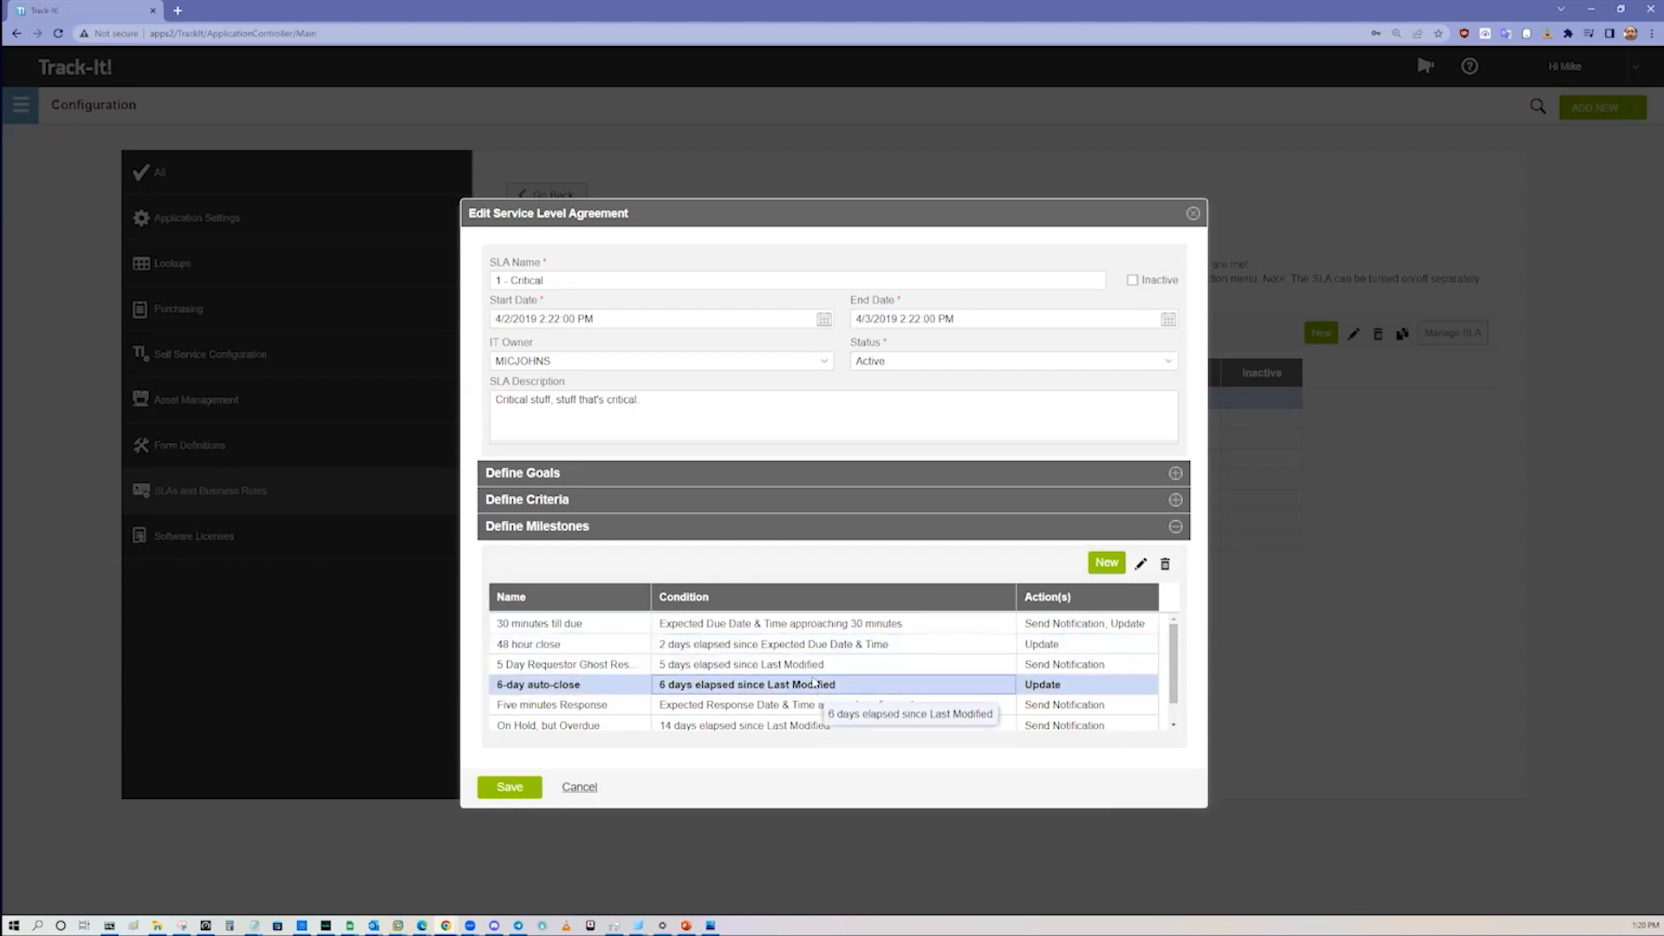
Step: Open the "30 minutes till due" milestone and examine its time conditions and defined actions
{"action": "double_click", "coordinate": [808, 624]}
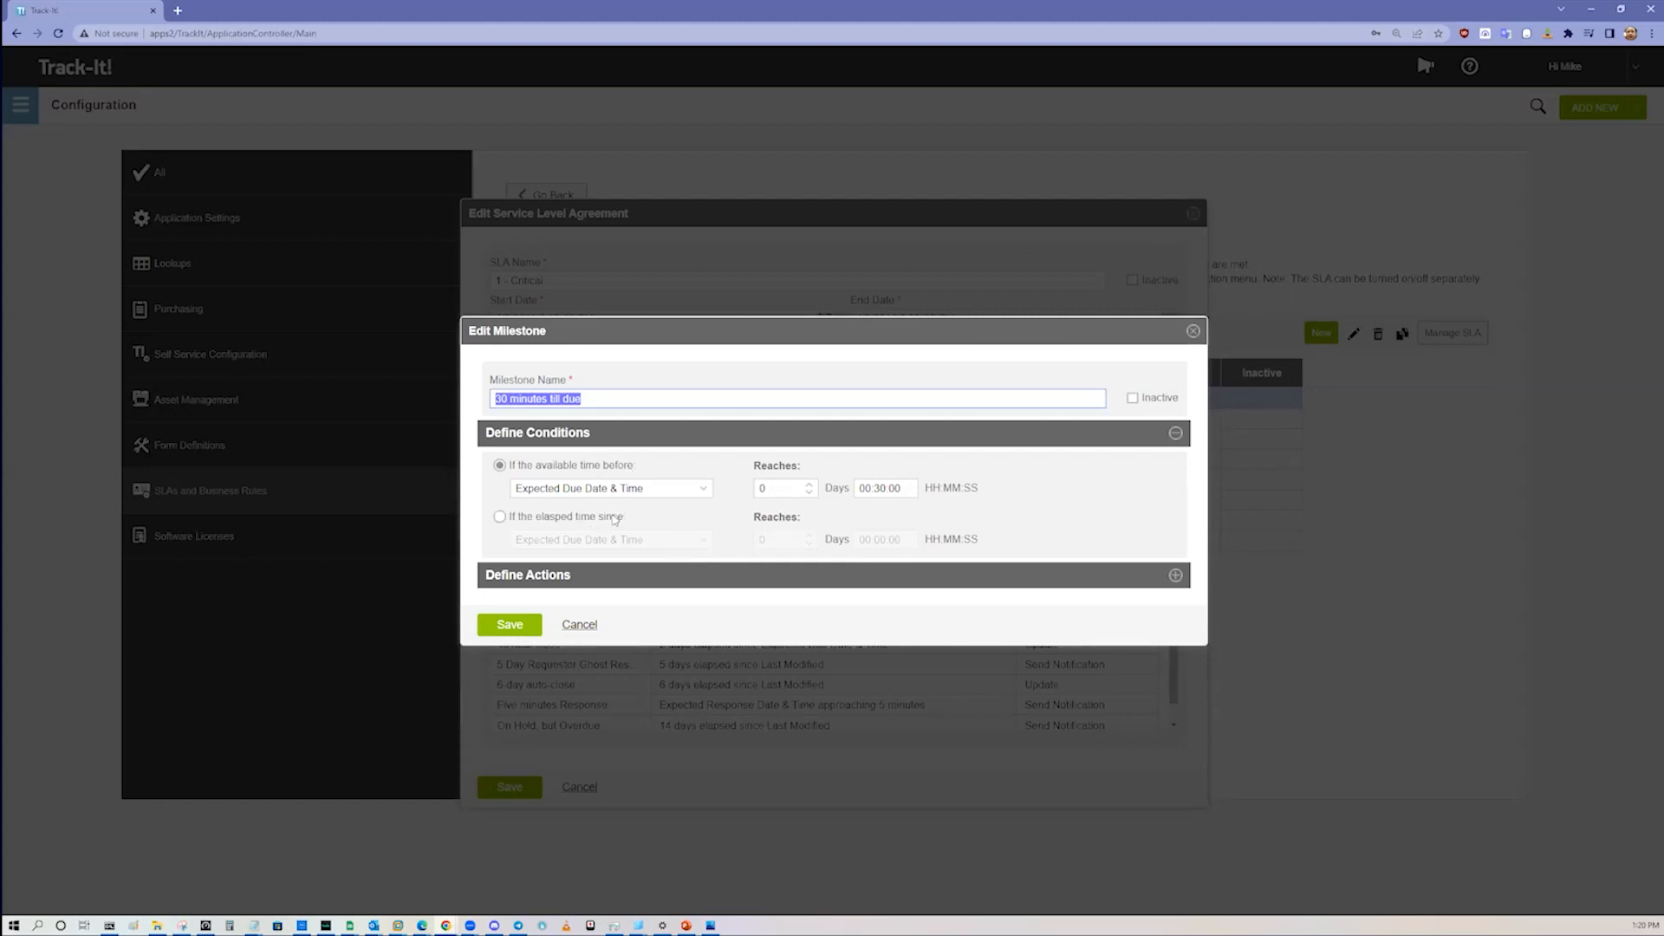
{"action": "left_click", "coordinate": [652, 488]}
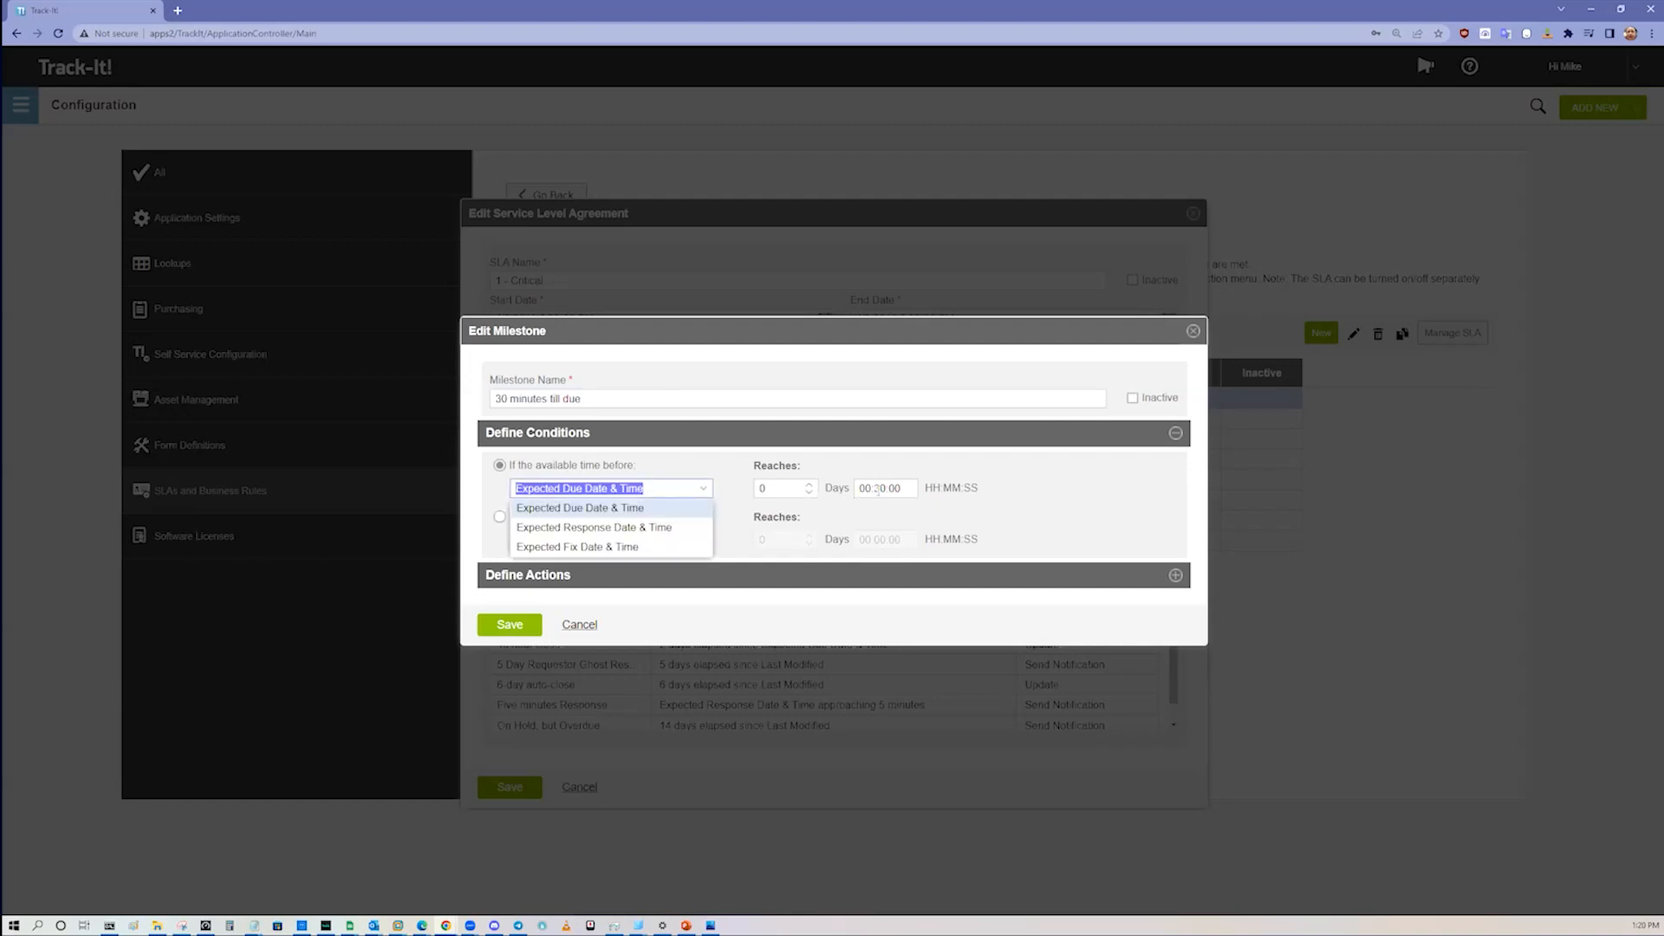
{"action": "left_click", "coordinate": [878, 488]}
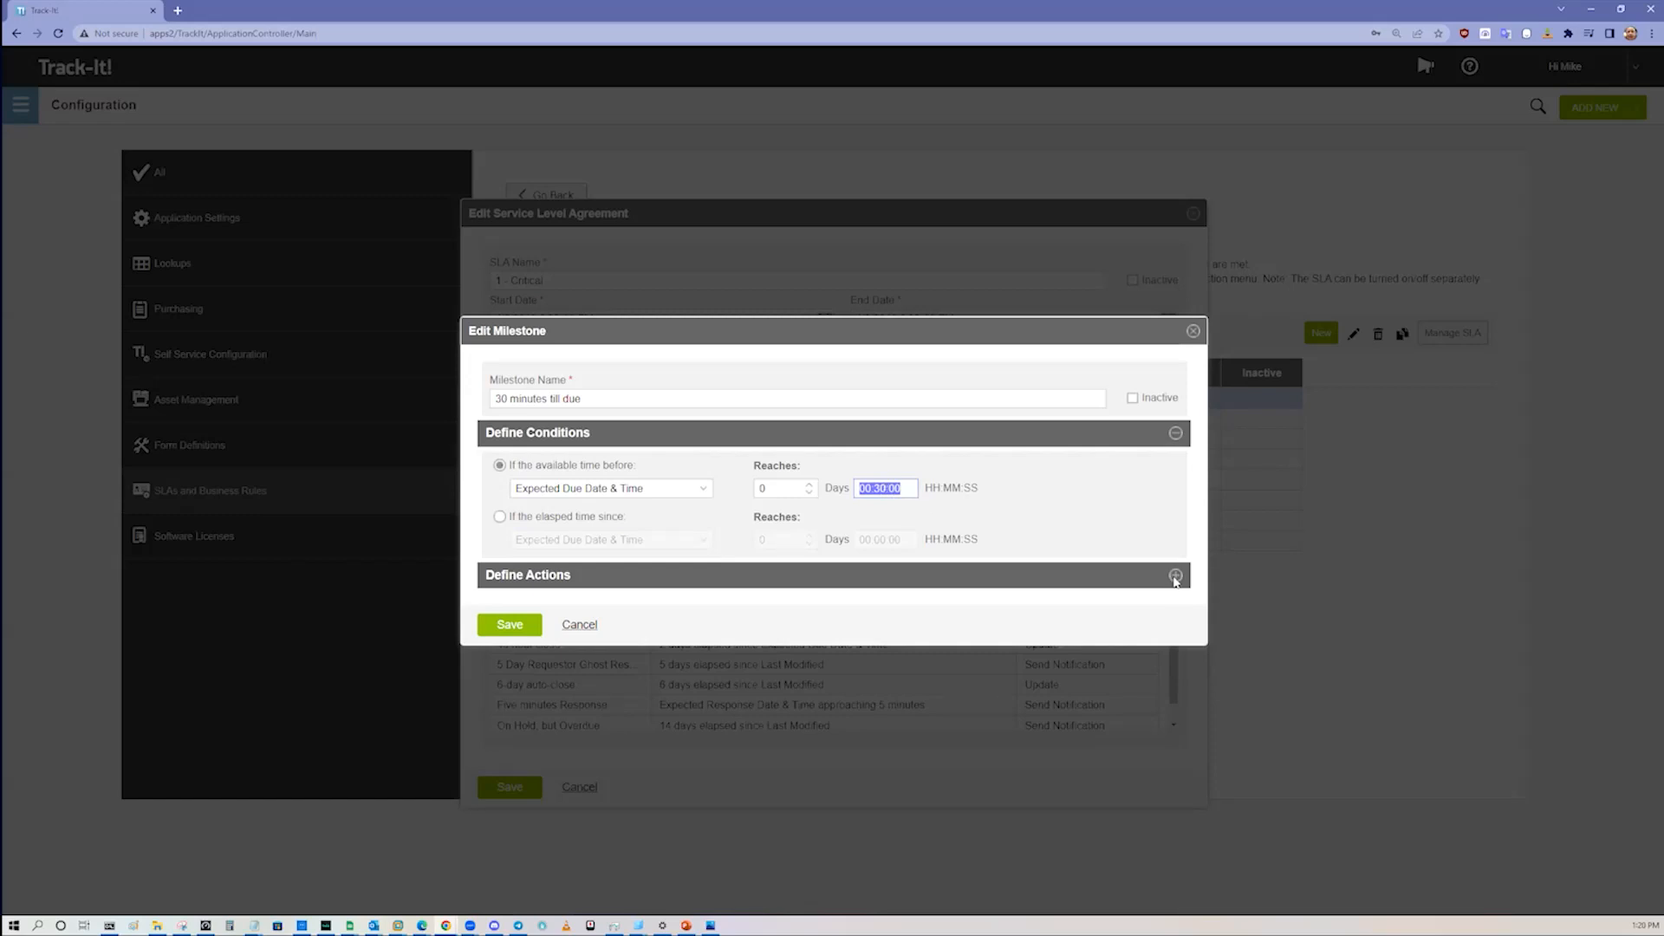
{"action": "left_click", "coordinate": [1175, 577]}
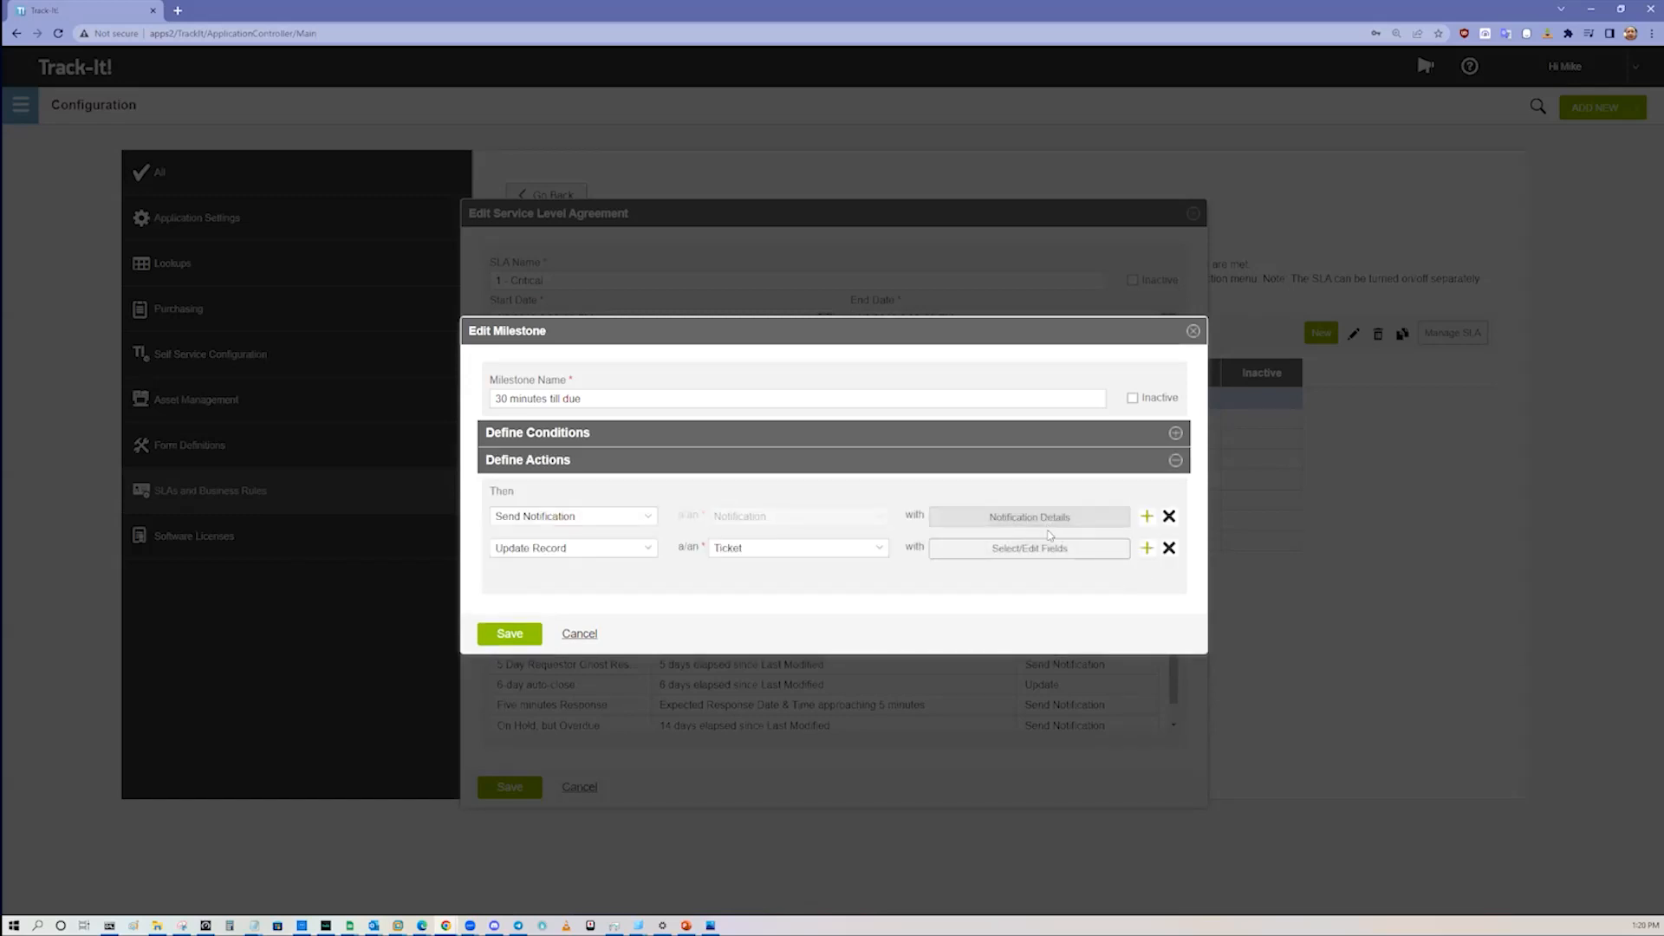
Step: Open the milestone's notification details and examine the ticket fields available for its subject and message body
{"action": "left_click", "coordinate": [1046, 523]}
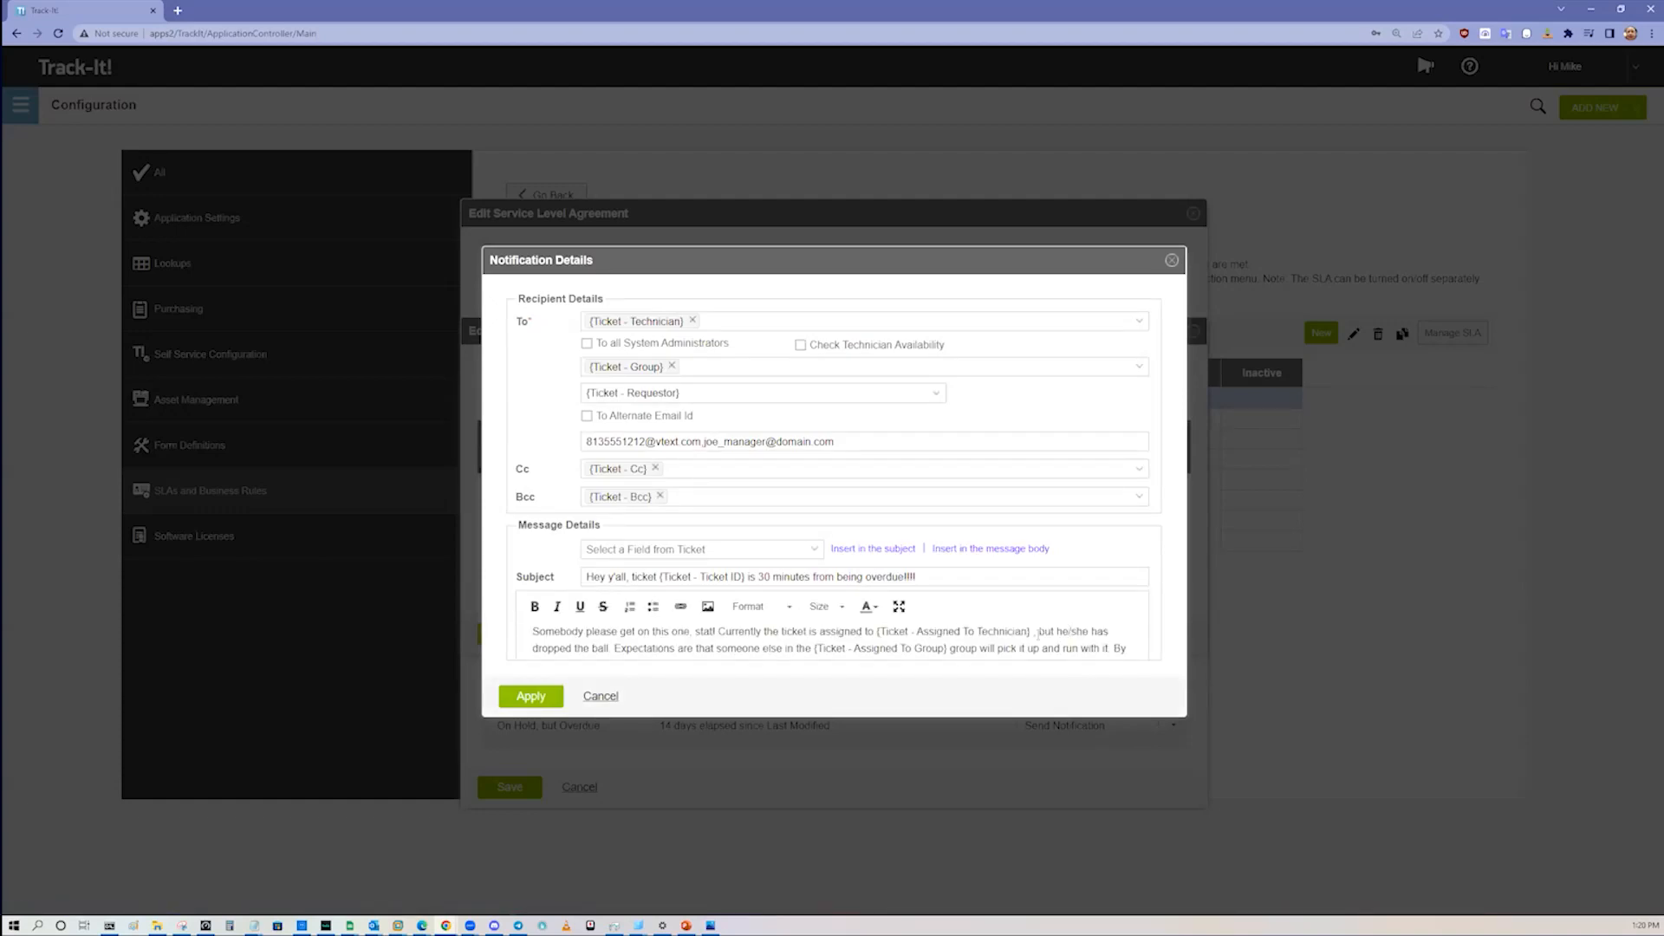
{"action": "left_click", "coordinate": [815, 549]}
{"action": "left_click_drag", "start_coordinate": [820, 586], "coordinate": [824, 761]}
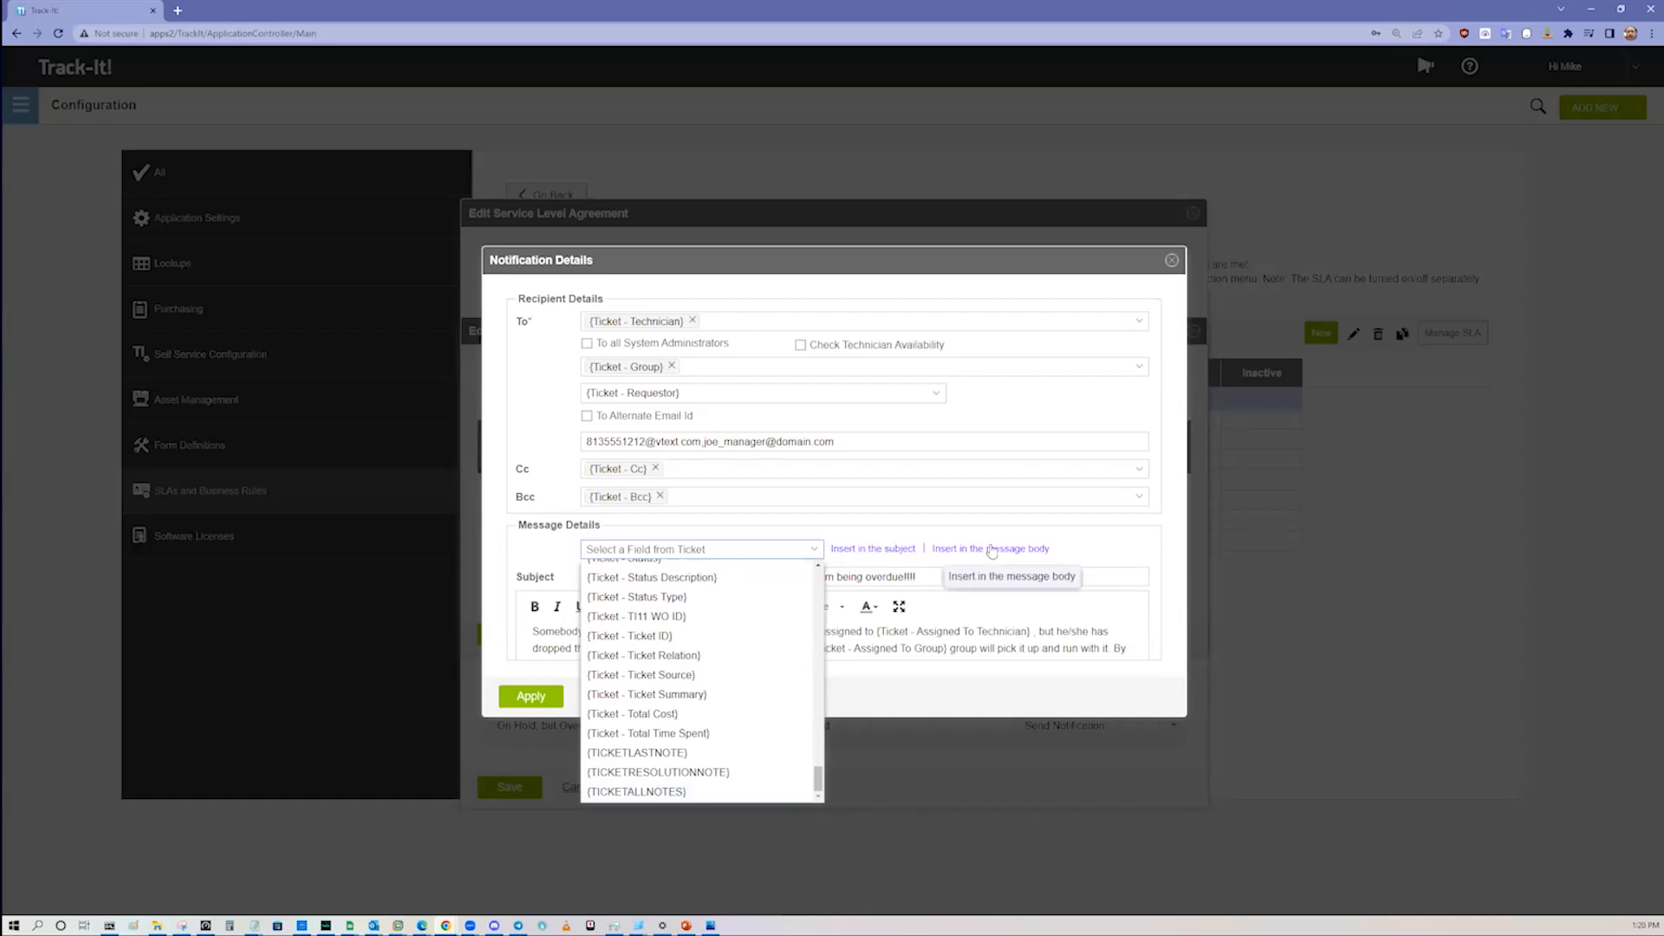
{"action": "left_click", "coordinate": [1082, 632]}
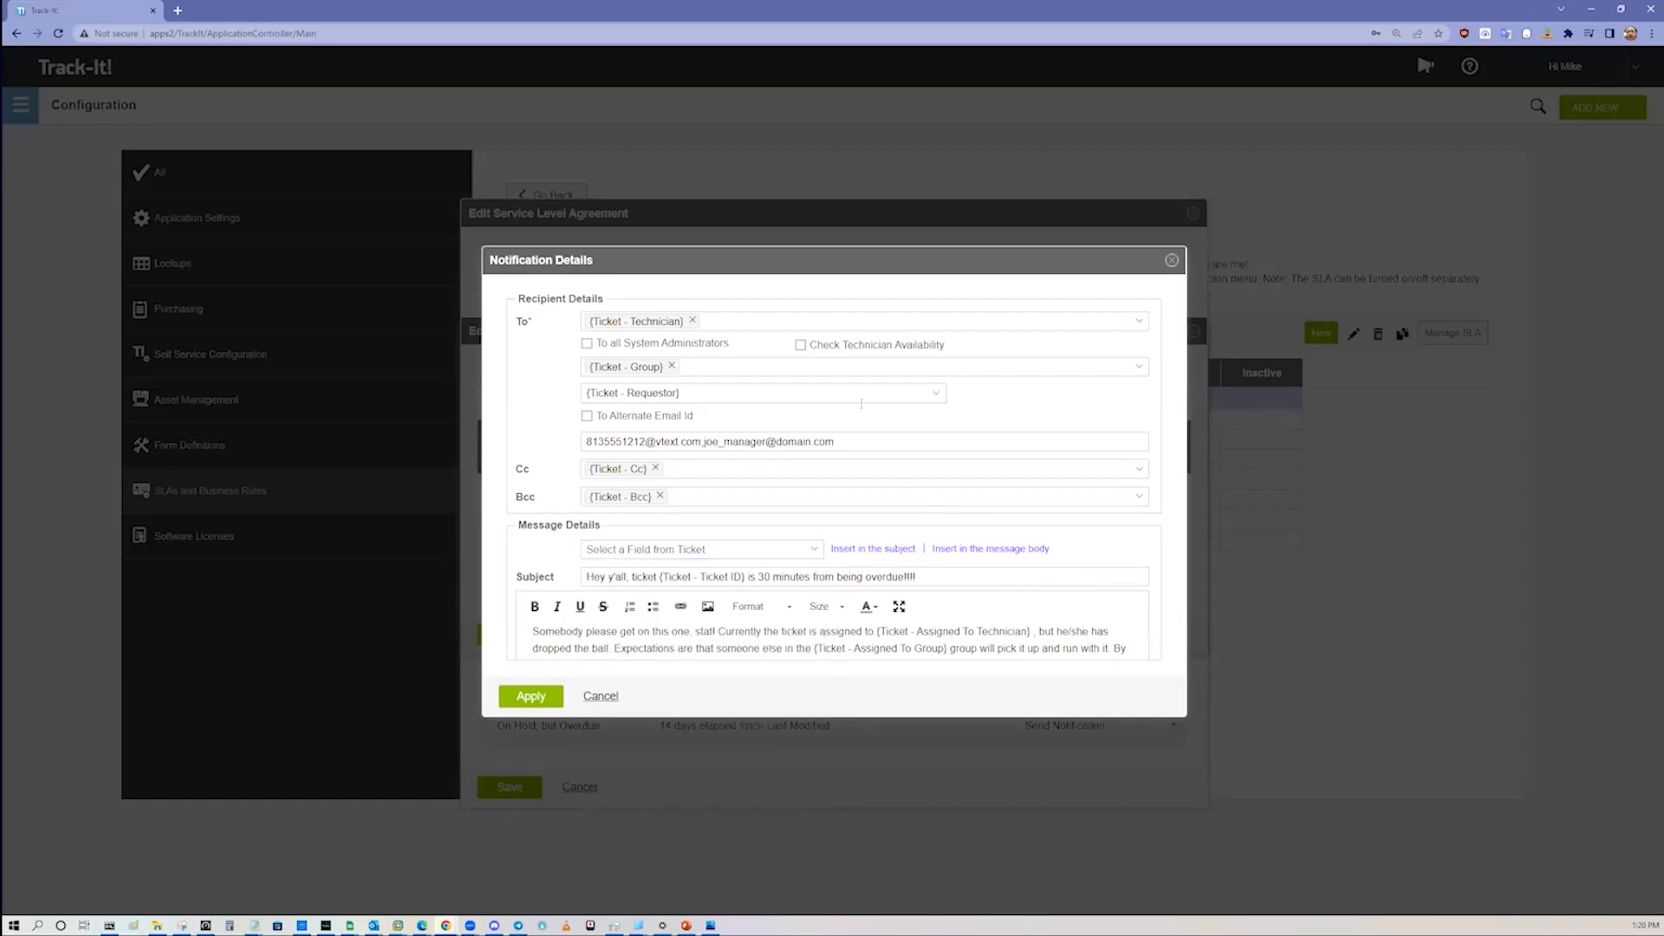
Step: Examine the technician, group and requestor recipient options of the milestone notification
{"action": "left_click", "coordinate": [823, 322]}
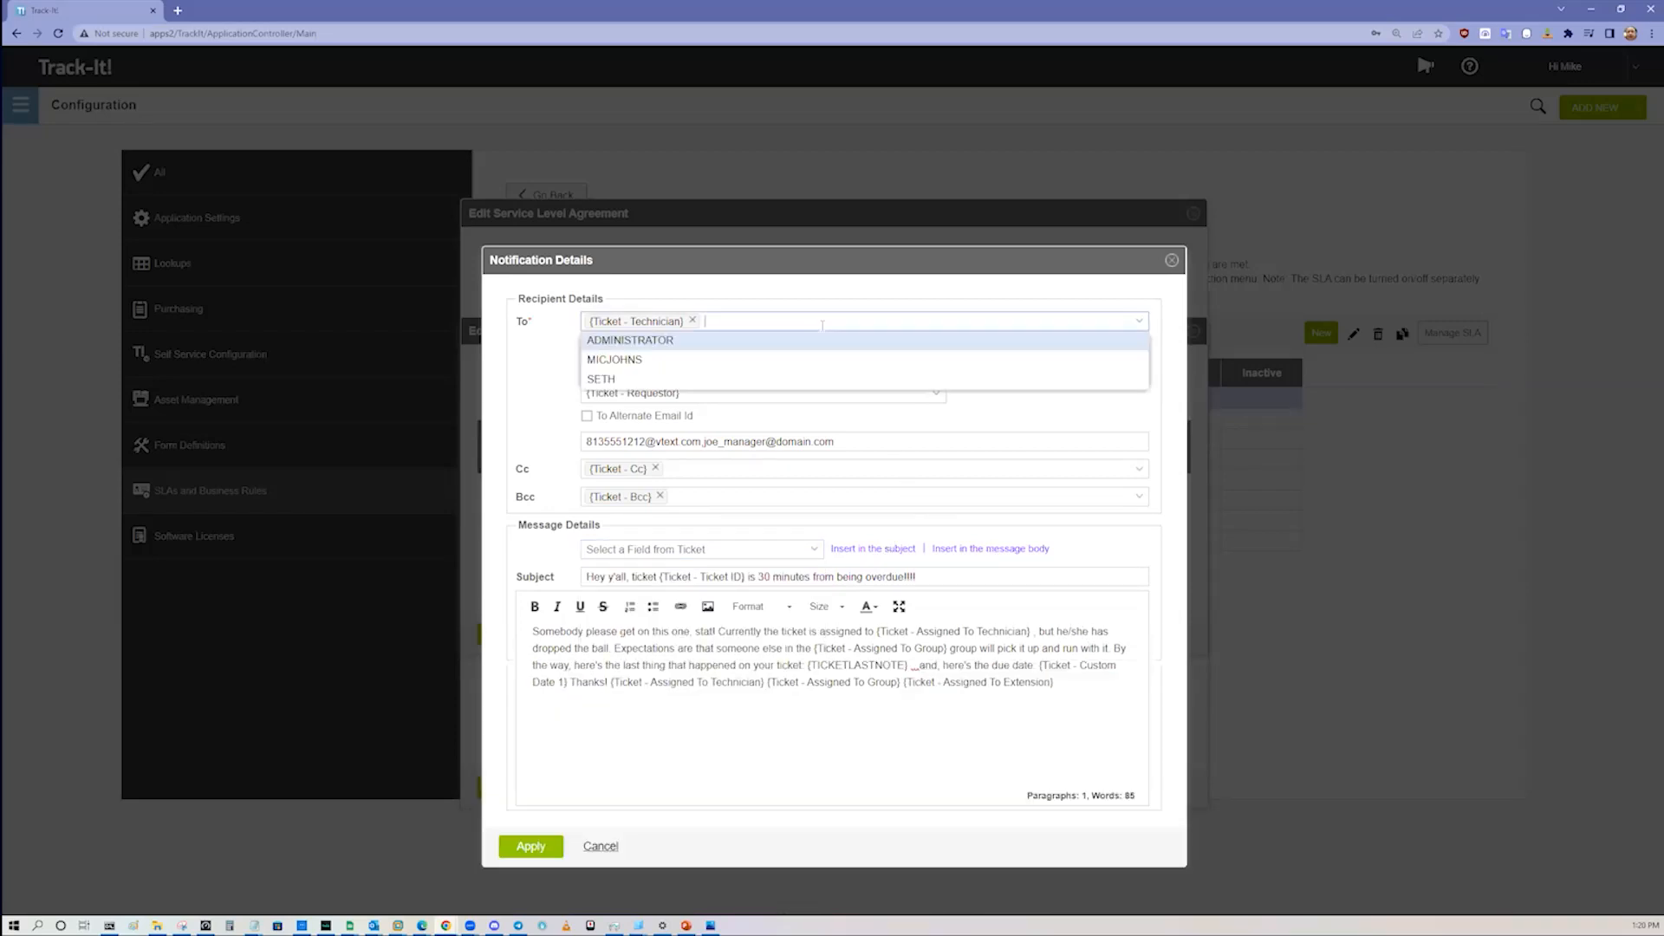
{"action": "left_click", "coordinate": [823, 326]}
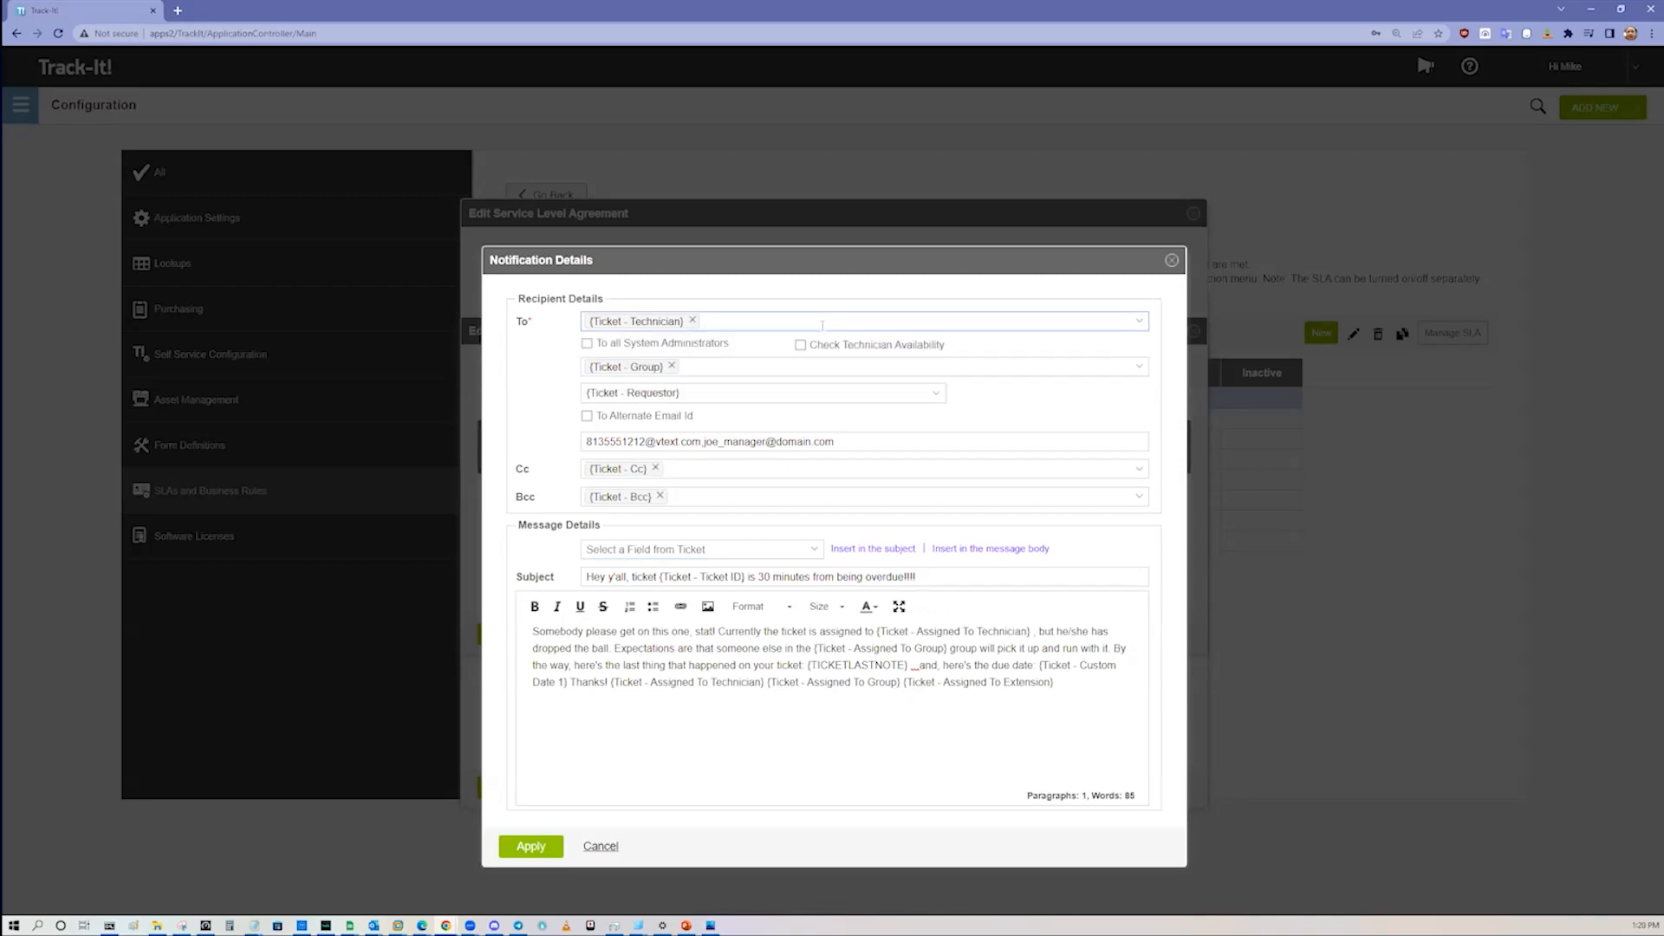
{"action": "left_click", "coordinate": [764, 367]}
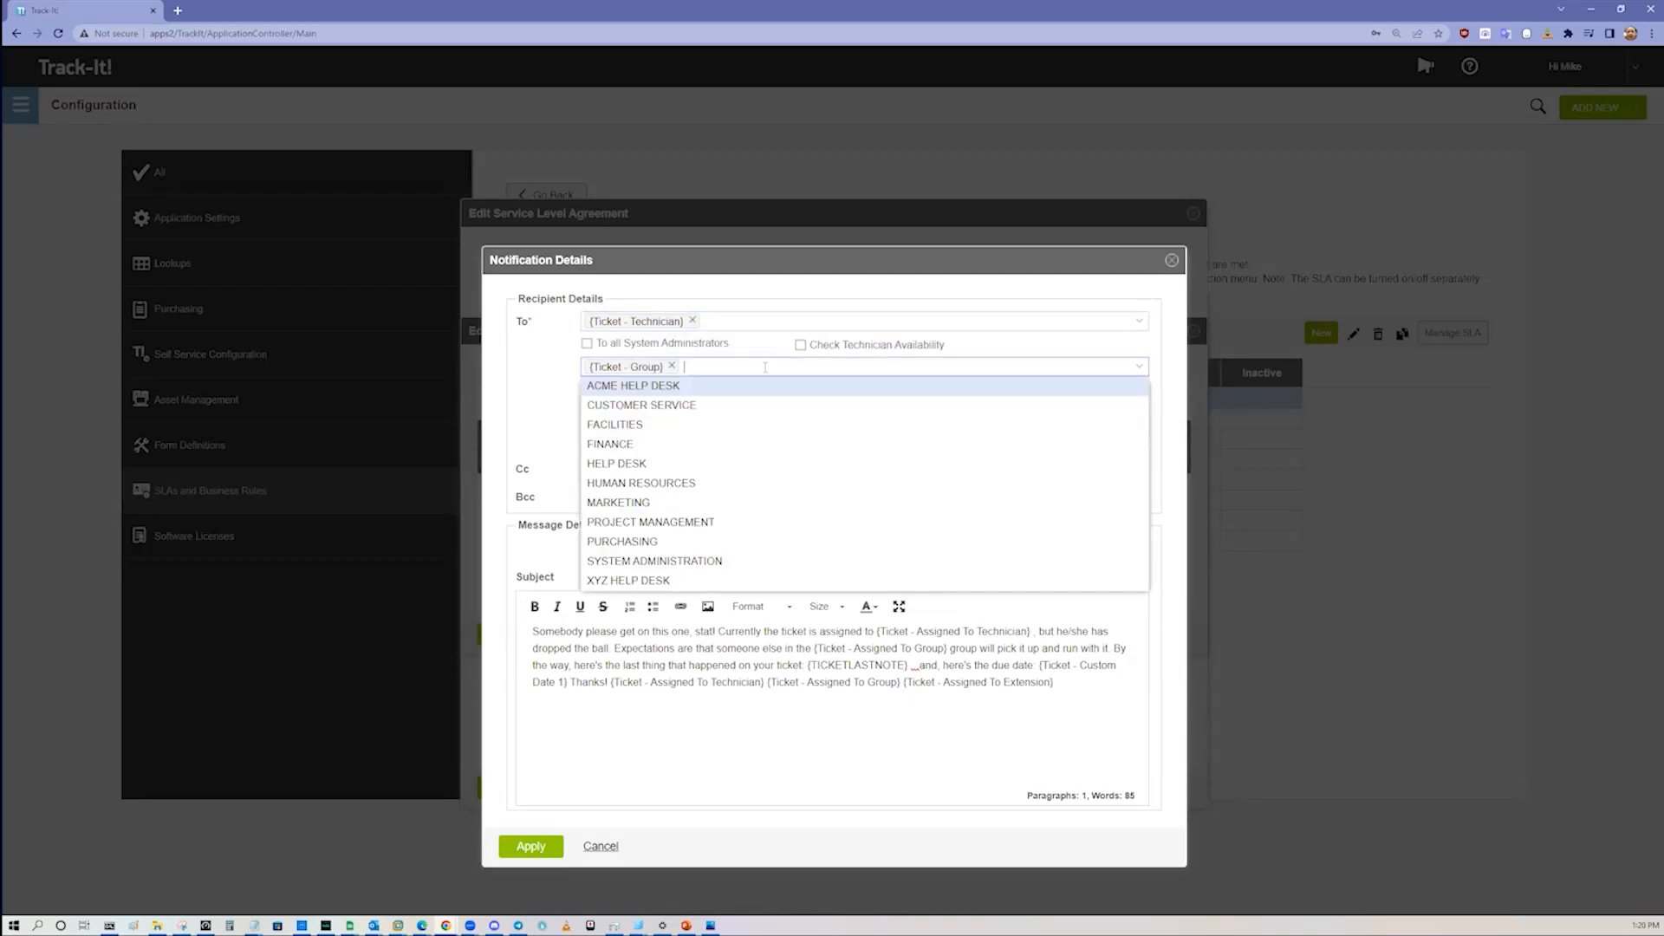
{"action": "left_click", "coordinate": [766, 367]}
{"action": "left_click", "coordinate": [839, 397]}
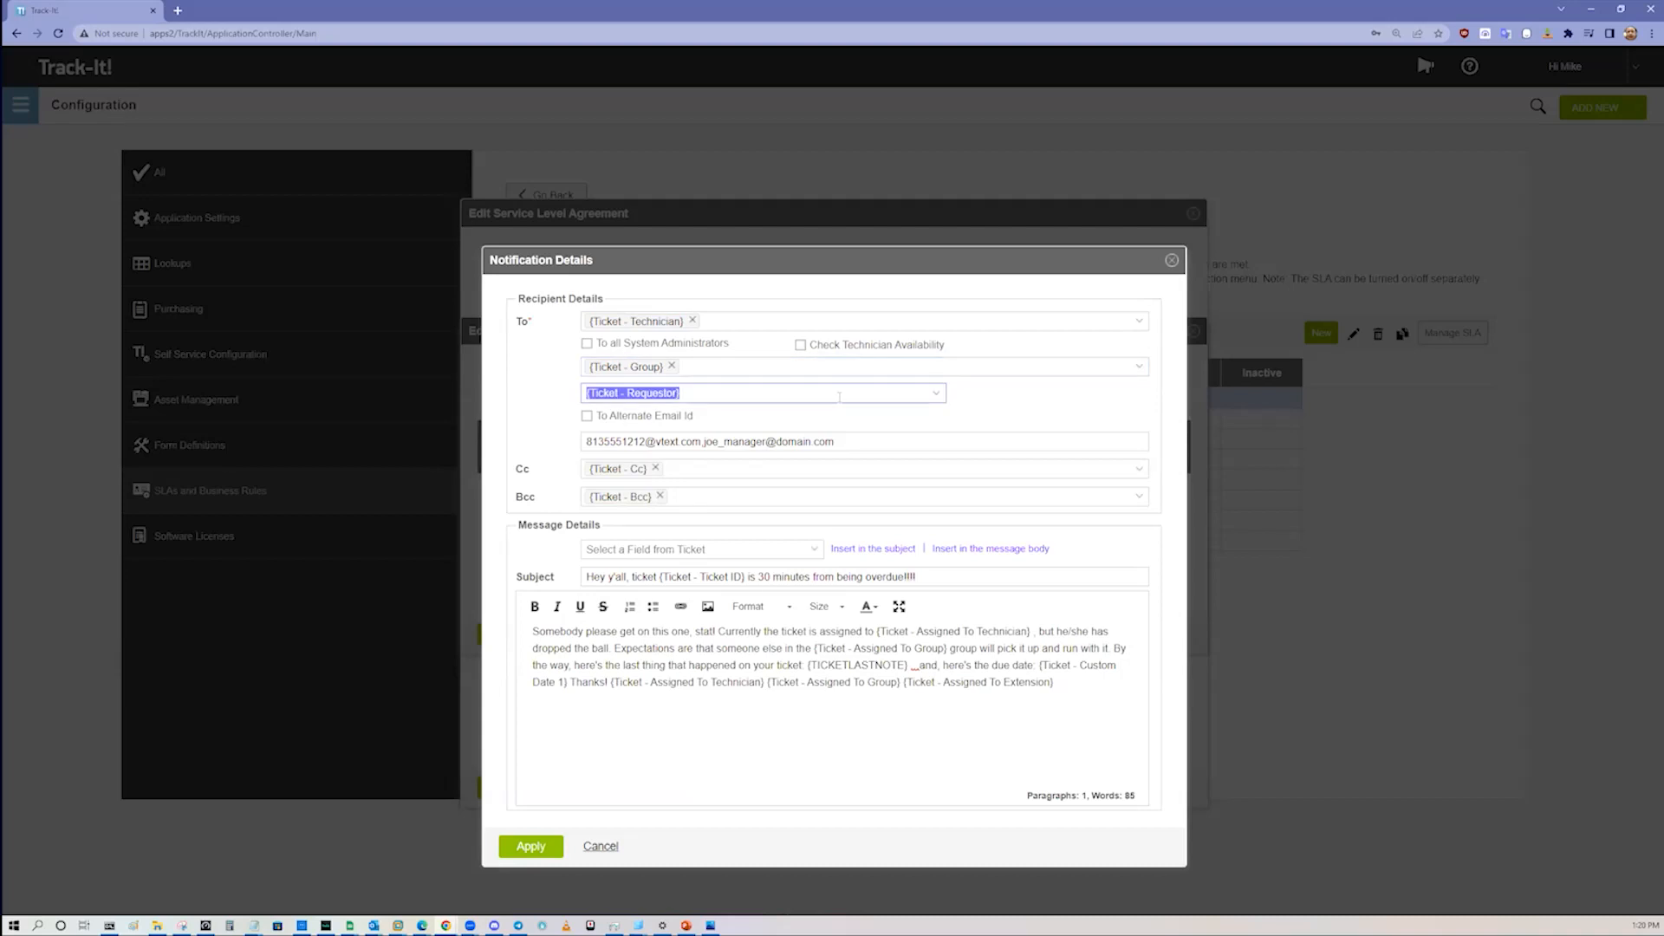
{"action": "left_click", "coordinate": [949, 371]}
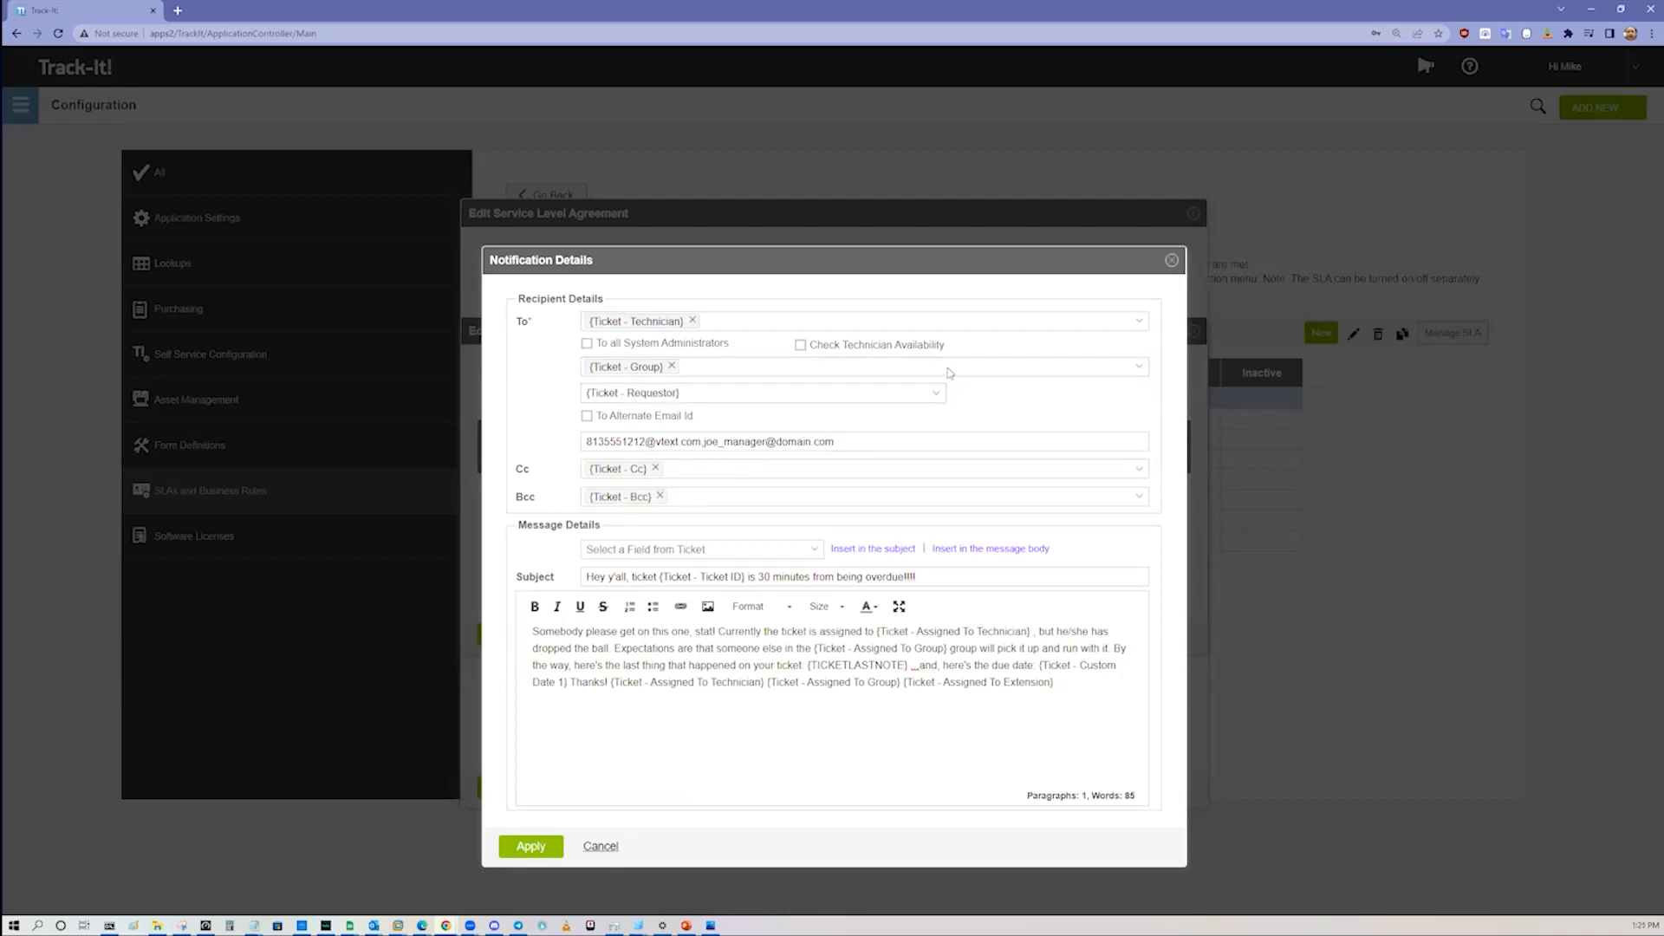
{"action": "left_click", "coordinate": [1131, 371]}
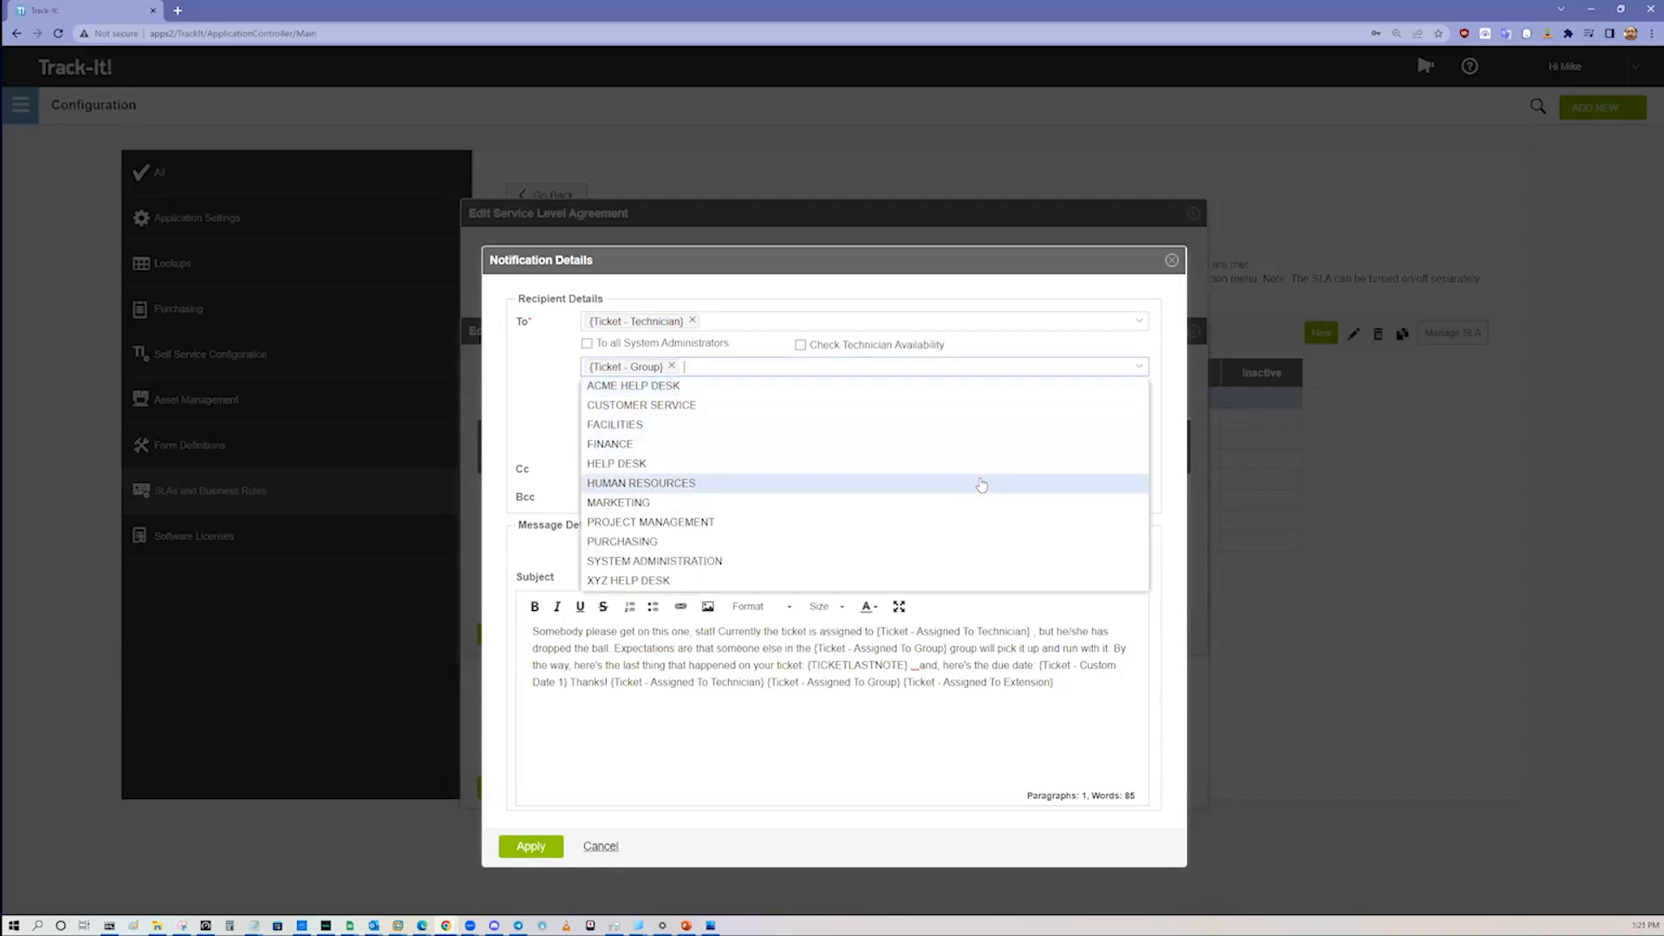
{"action": "left_click", "coordinate": [530, 411]}
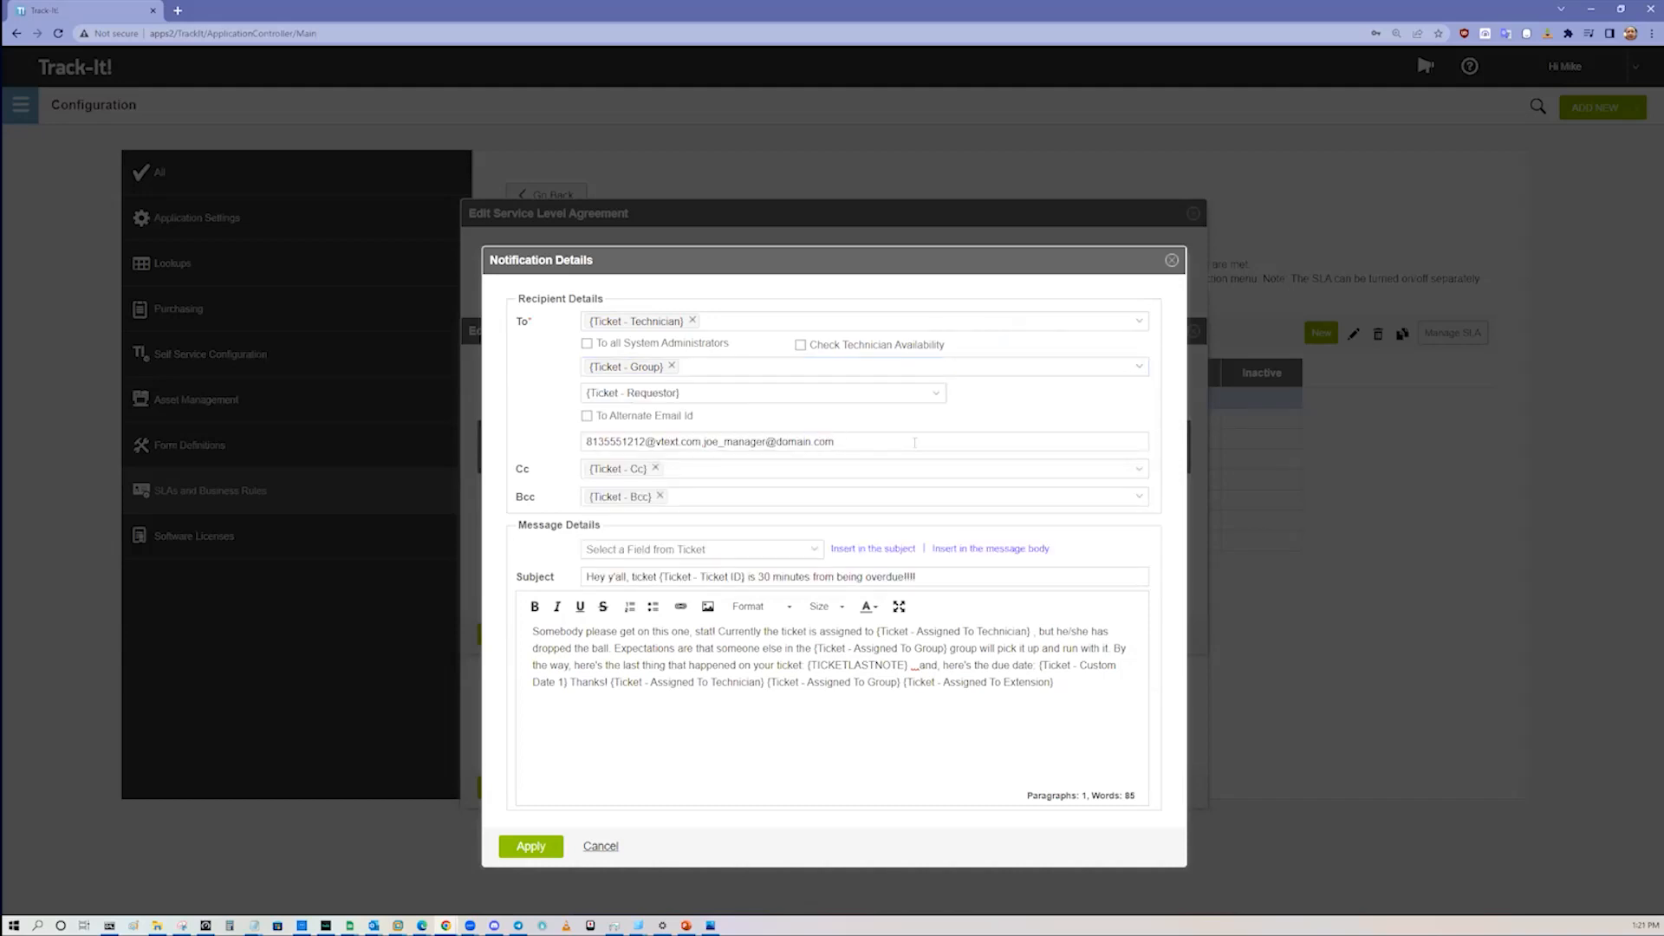
Step: Examine the notification's extra email addresses and Cc recipients, and recheck its requestor and group recipients
{"action": "triple_click", "coordinate": [847, 441]}
{"action": "left_click", "coordinate": [1138, 474]}
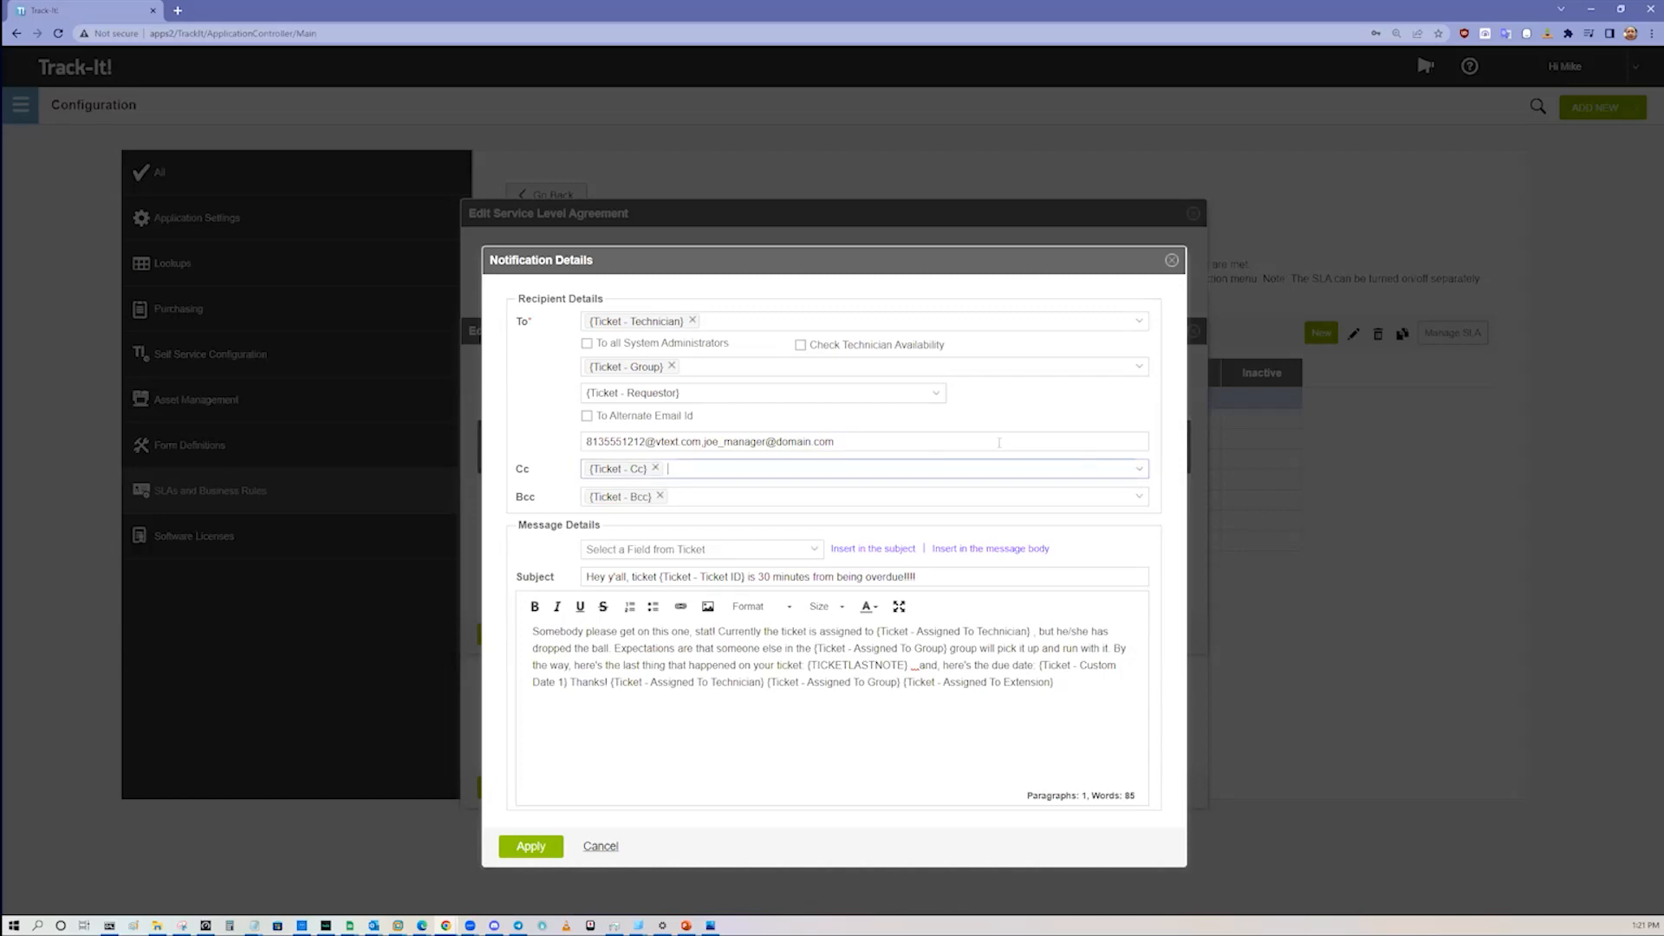
{"action": "triple_click", "coordinate": [872, 389]}
{"action": "left_click", "coordinate": [836, 363]}
{"action": "left_click", "coordinate": [1138, 366]}
{"action": "left_click", "coordinate": [1138, 367]}
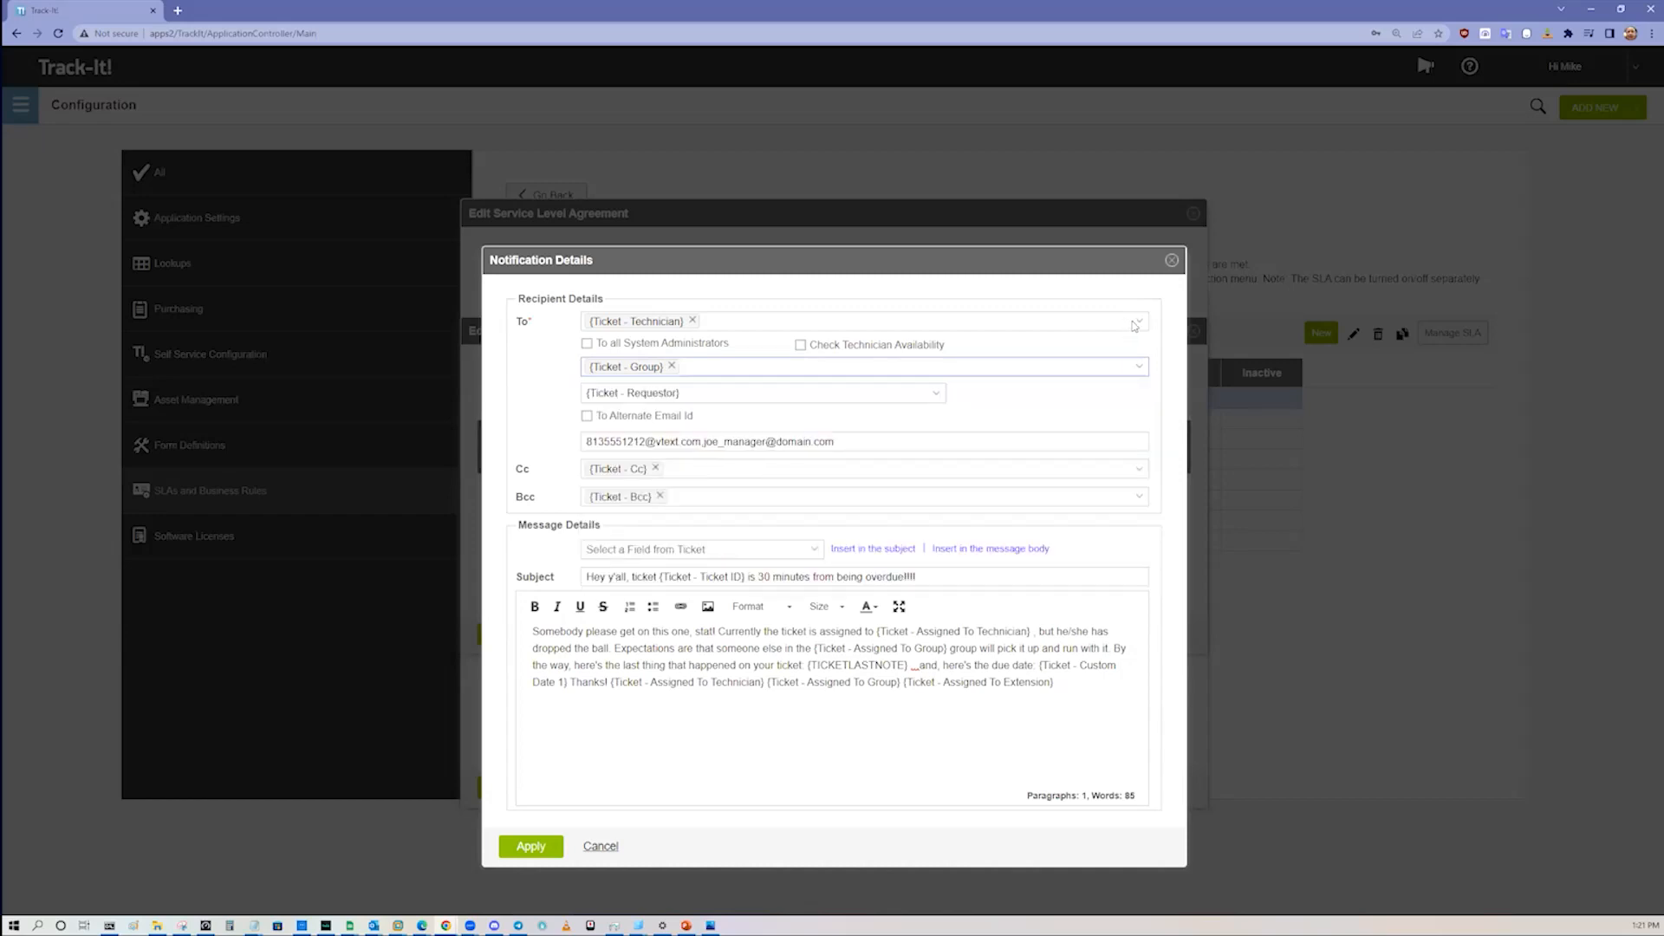
Step: Remove the ticket technician from the milestone notification's recipients and examine the individual technicians that can be chosen
{"action": "left_click", "coordinate": [1138, 323]}
{"action": "left_click", "coordinate": [907, 296]}
{"action": "left_click", "coordinate": [693, 321]}
{"action": "left_click", "coordinate": [1139, 322]}
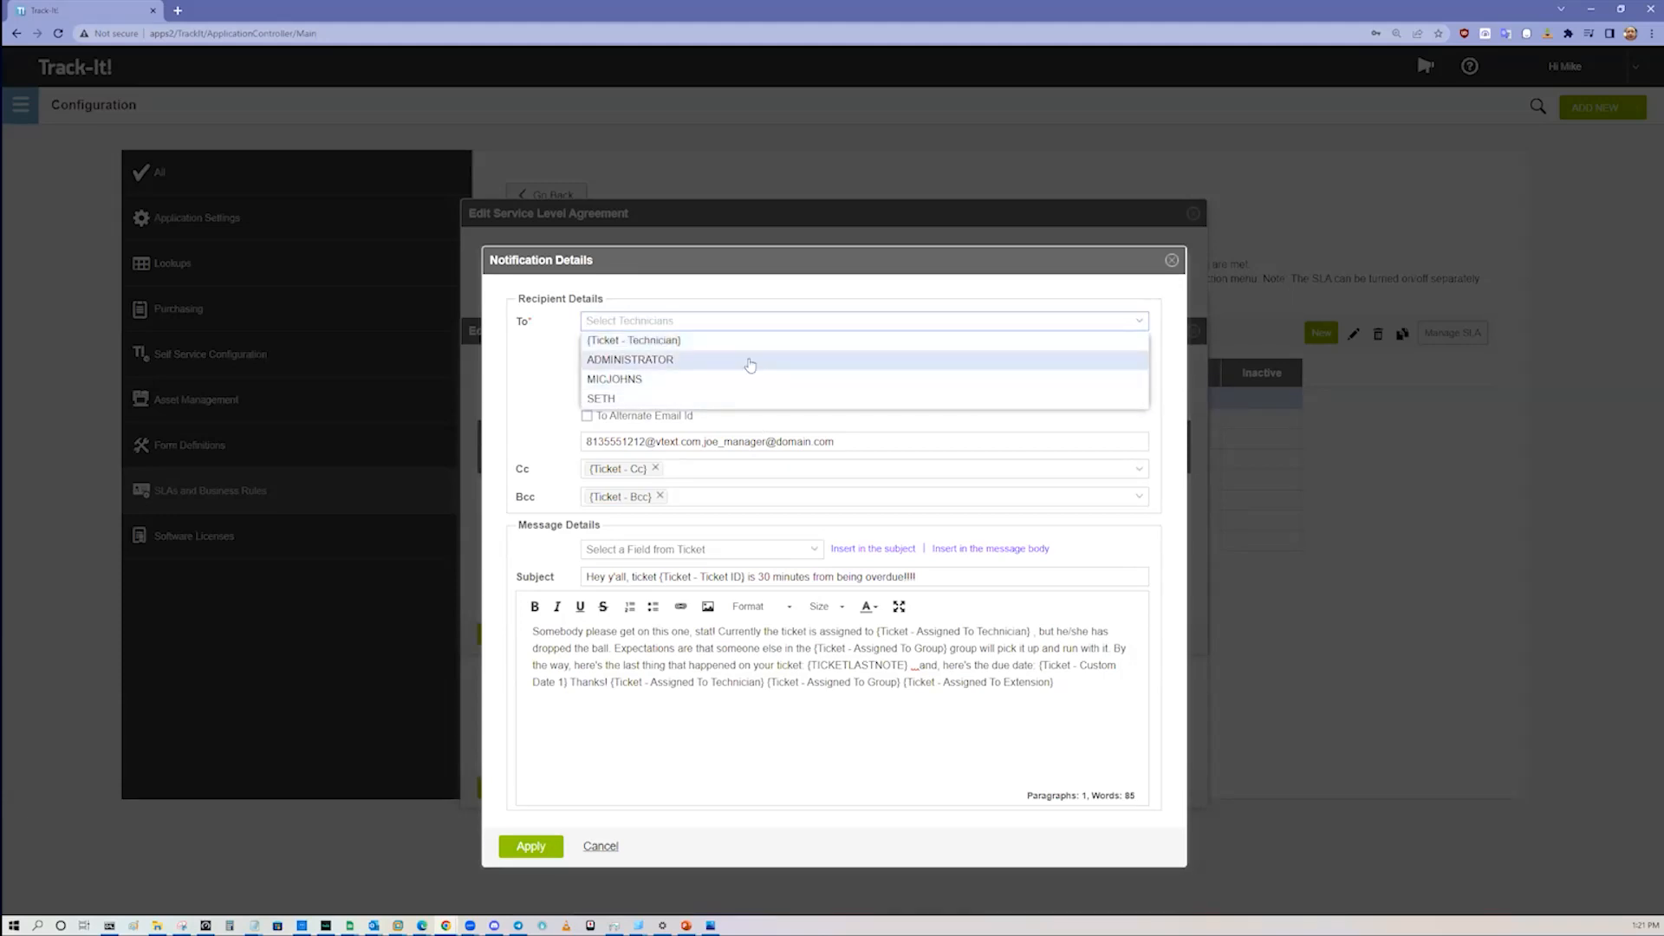
{"action": "left_click", "coordinate": [746, 331]}
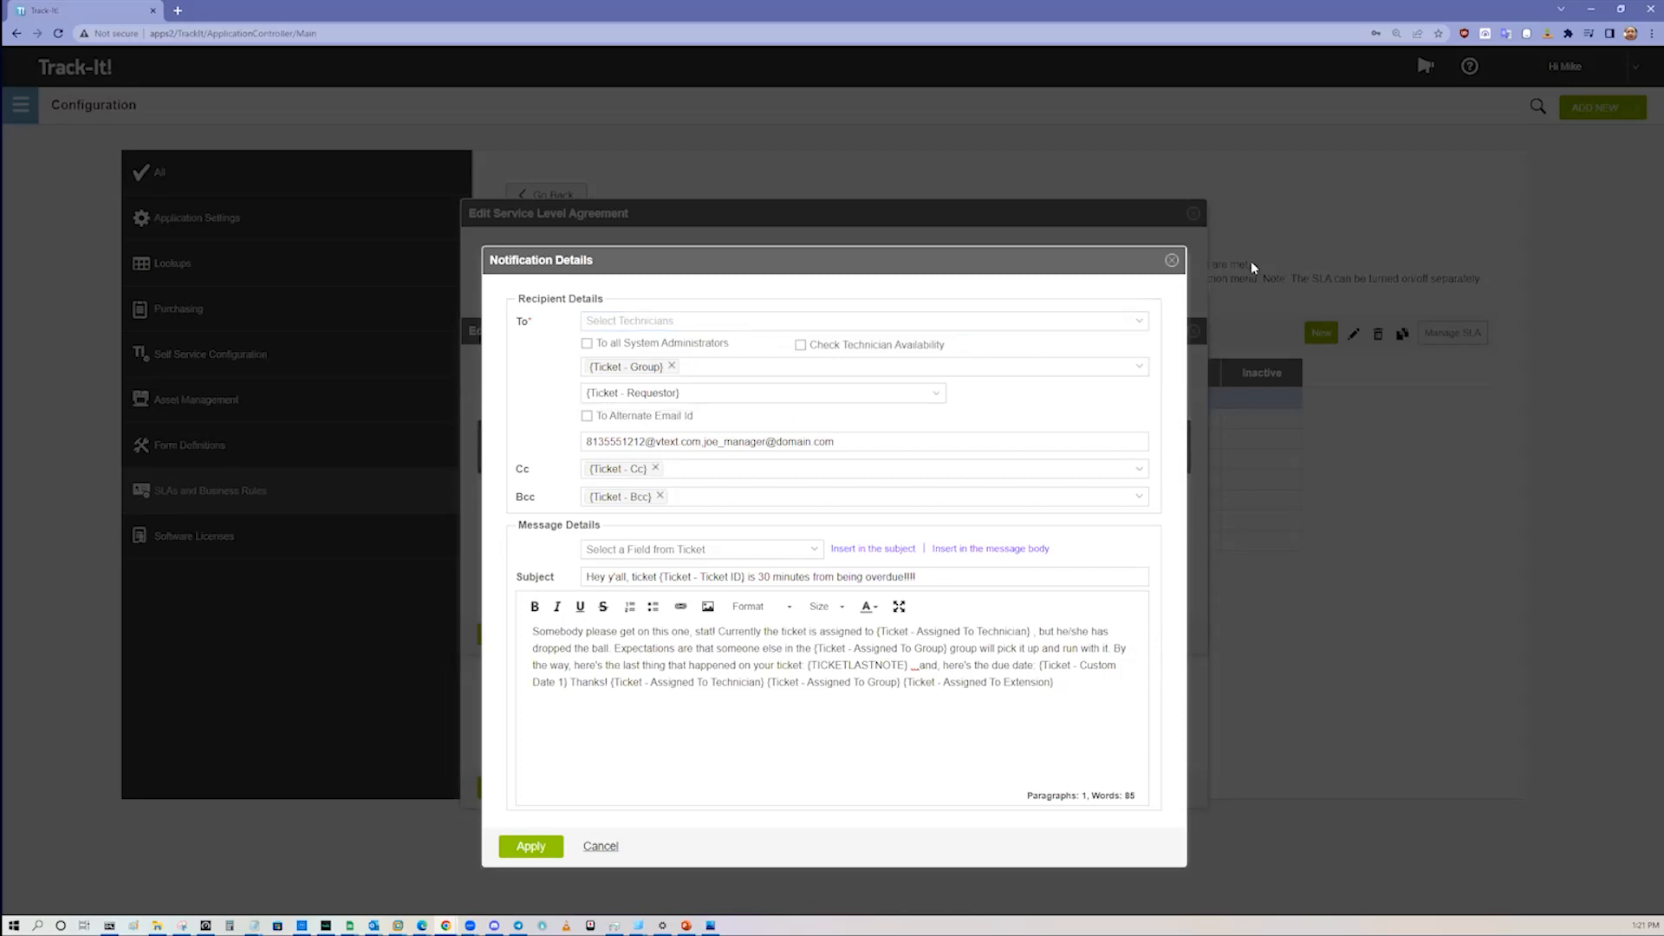
Step: Discard the notification changes and close the milestone and the 1 - Critical service level agreement without saving
{"action": "left_click", "coordinate": [603, 846]}
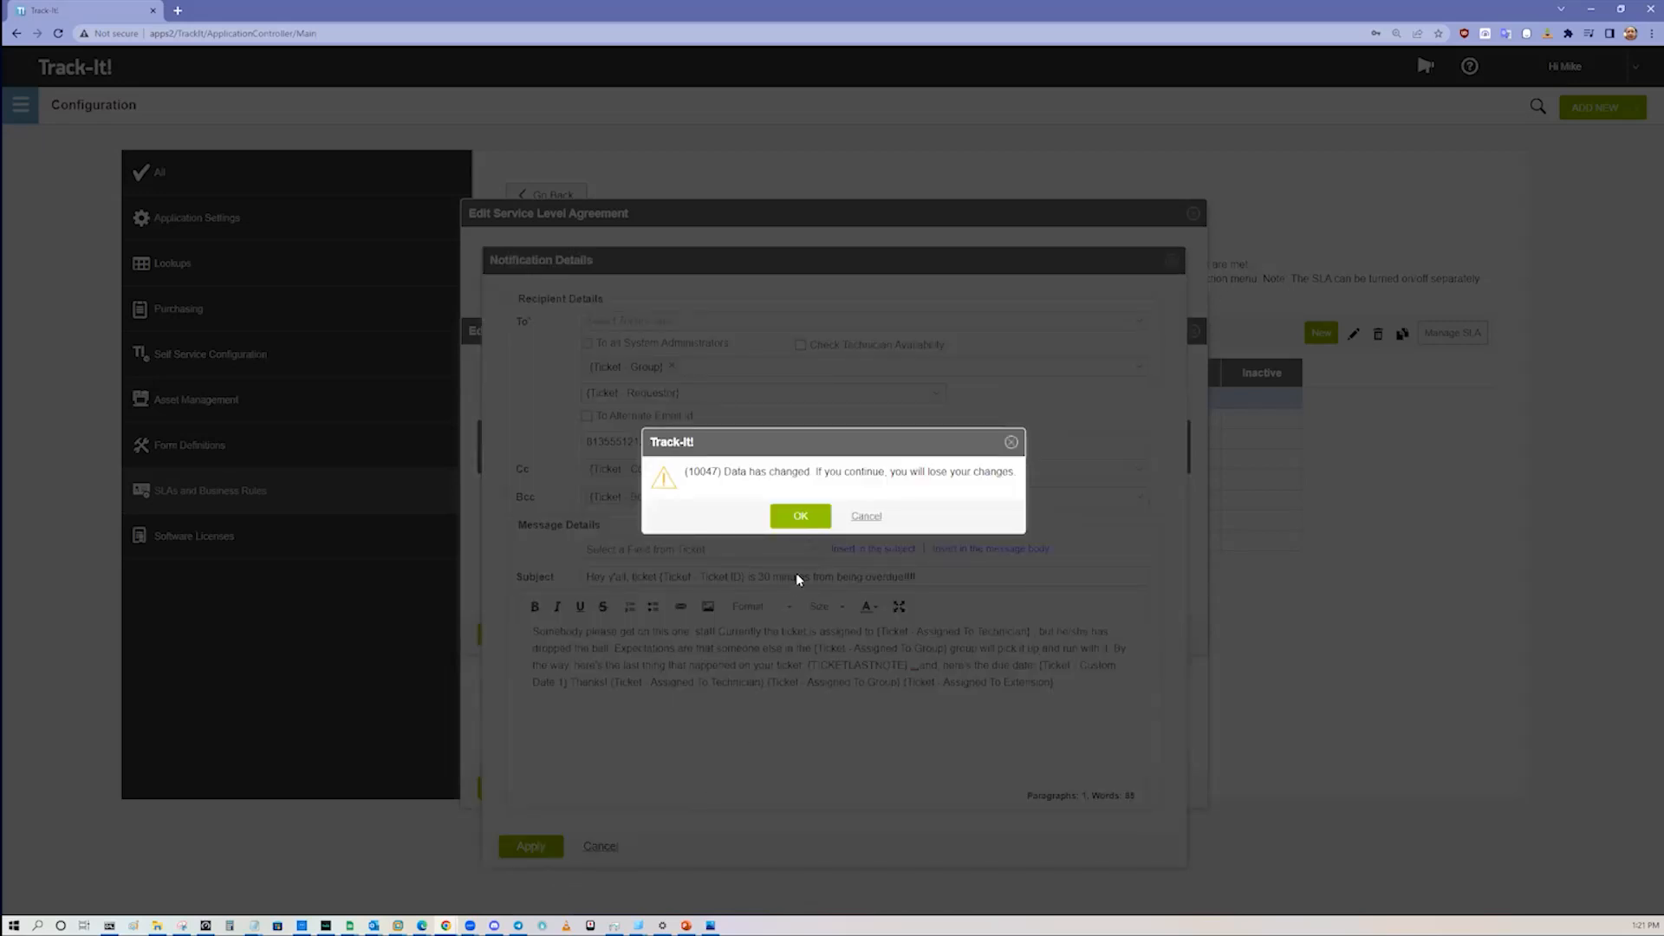
{"action": "left_click", "coordinate": [795, 518]}
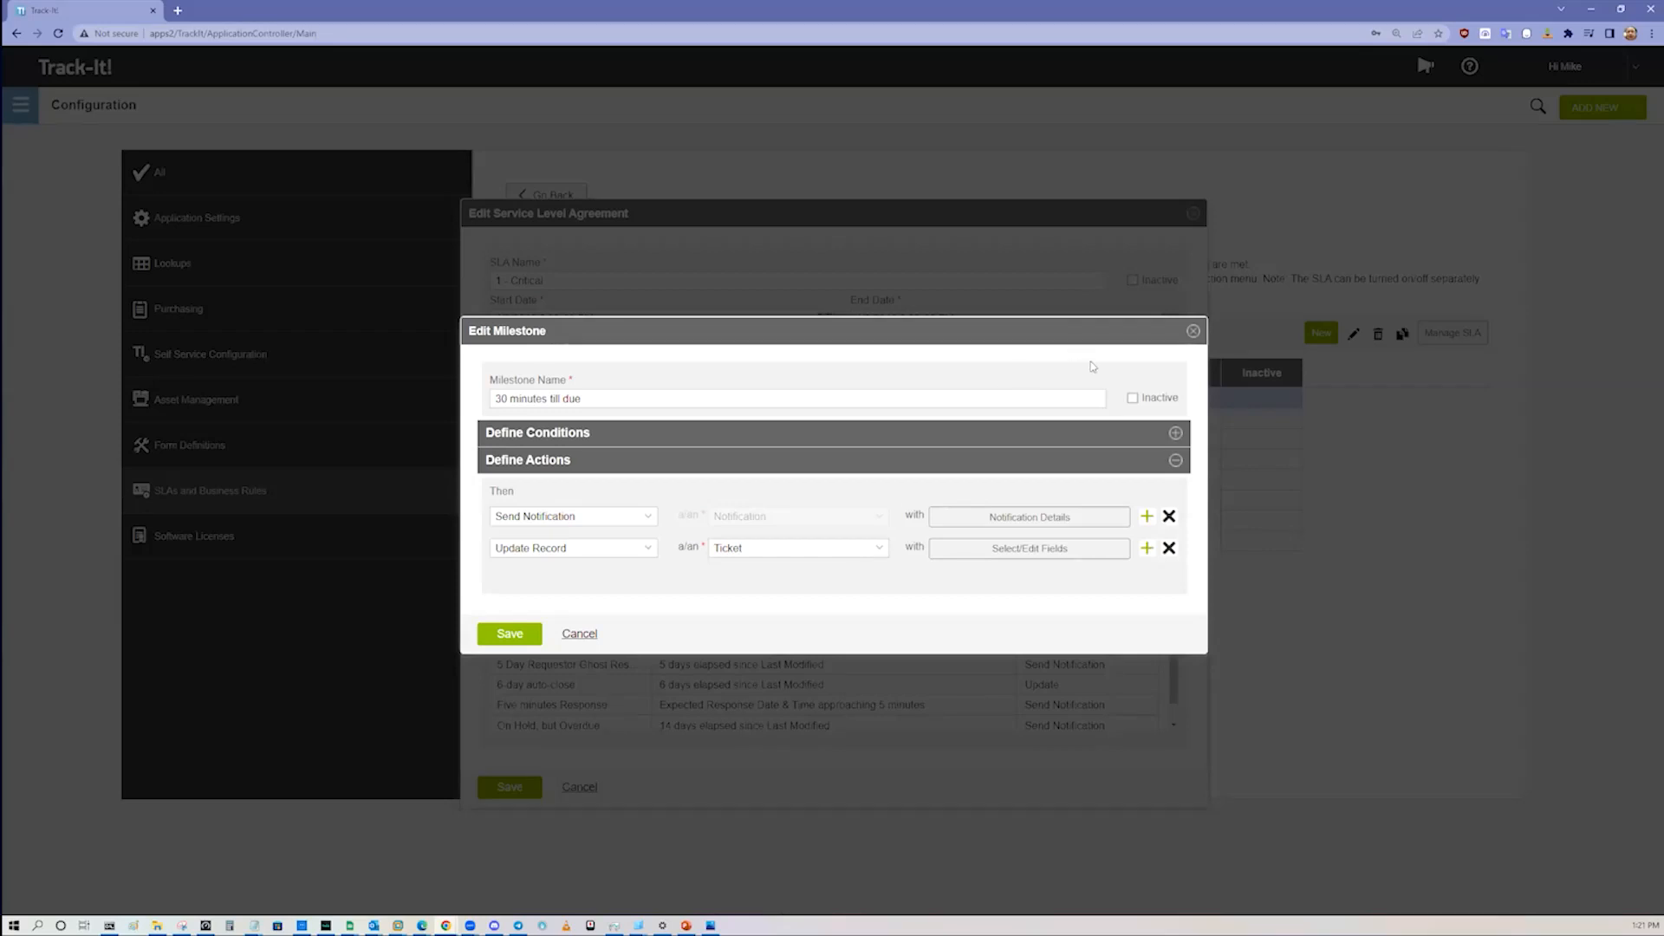
{"action": "left_click", "coordinate": [1194, 332]}
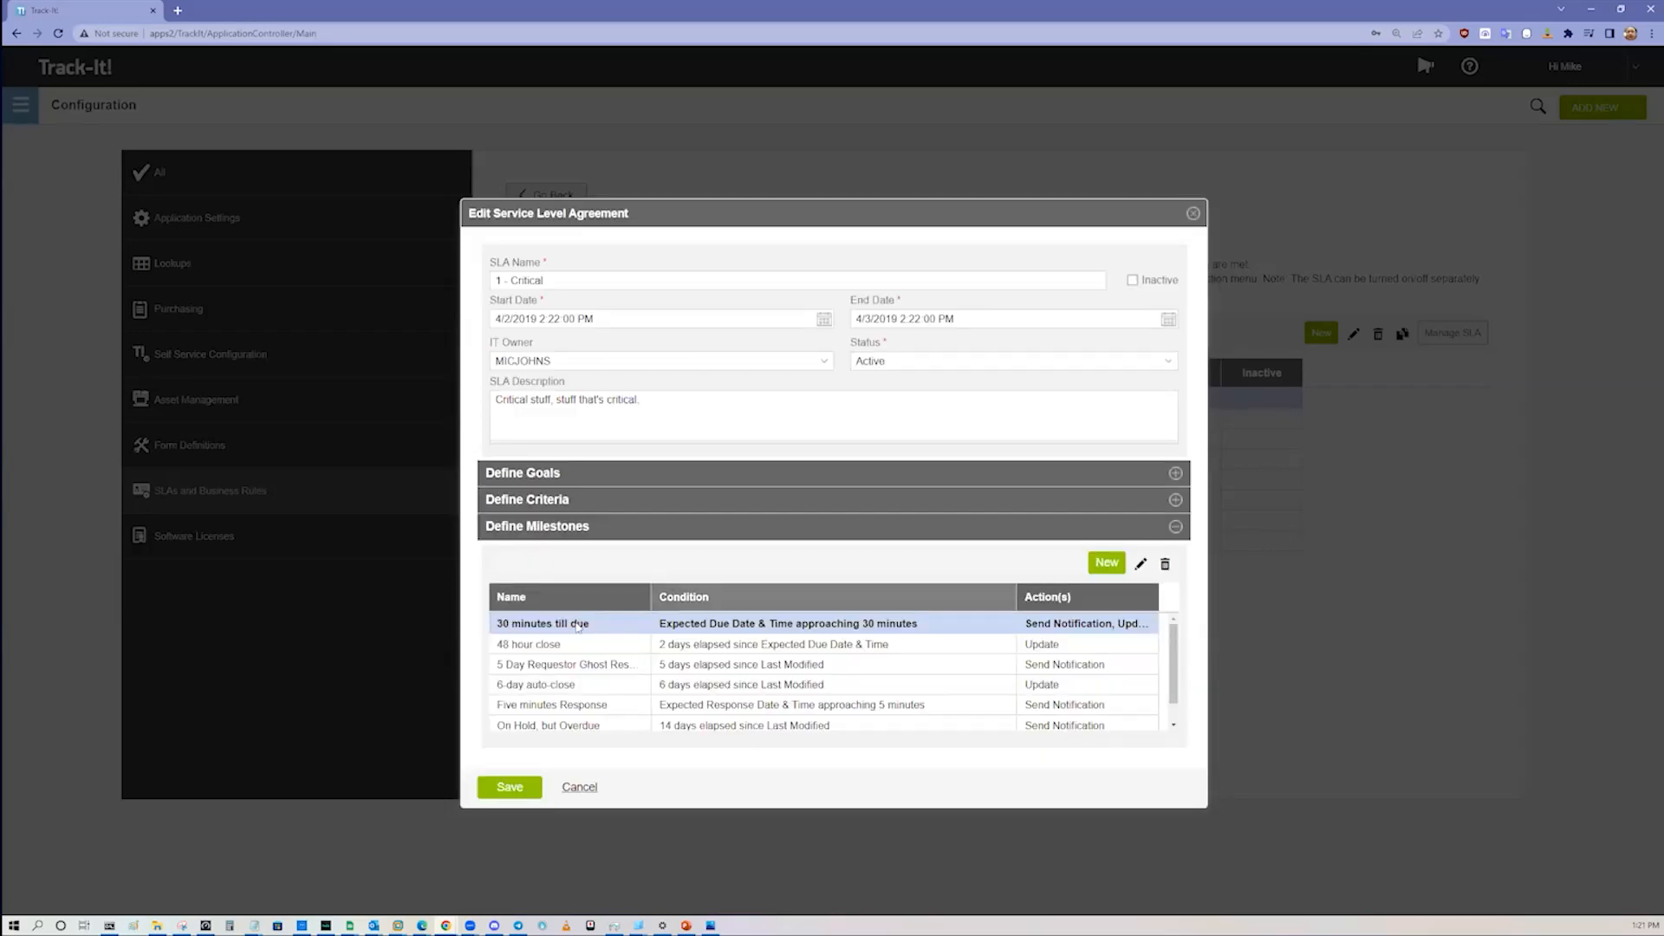
{"action": "left_click", "coordinate": [579, 789]}
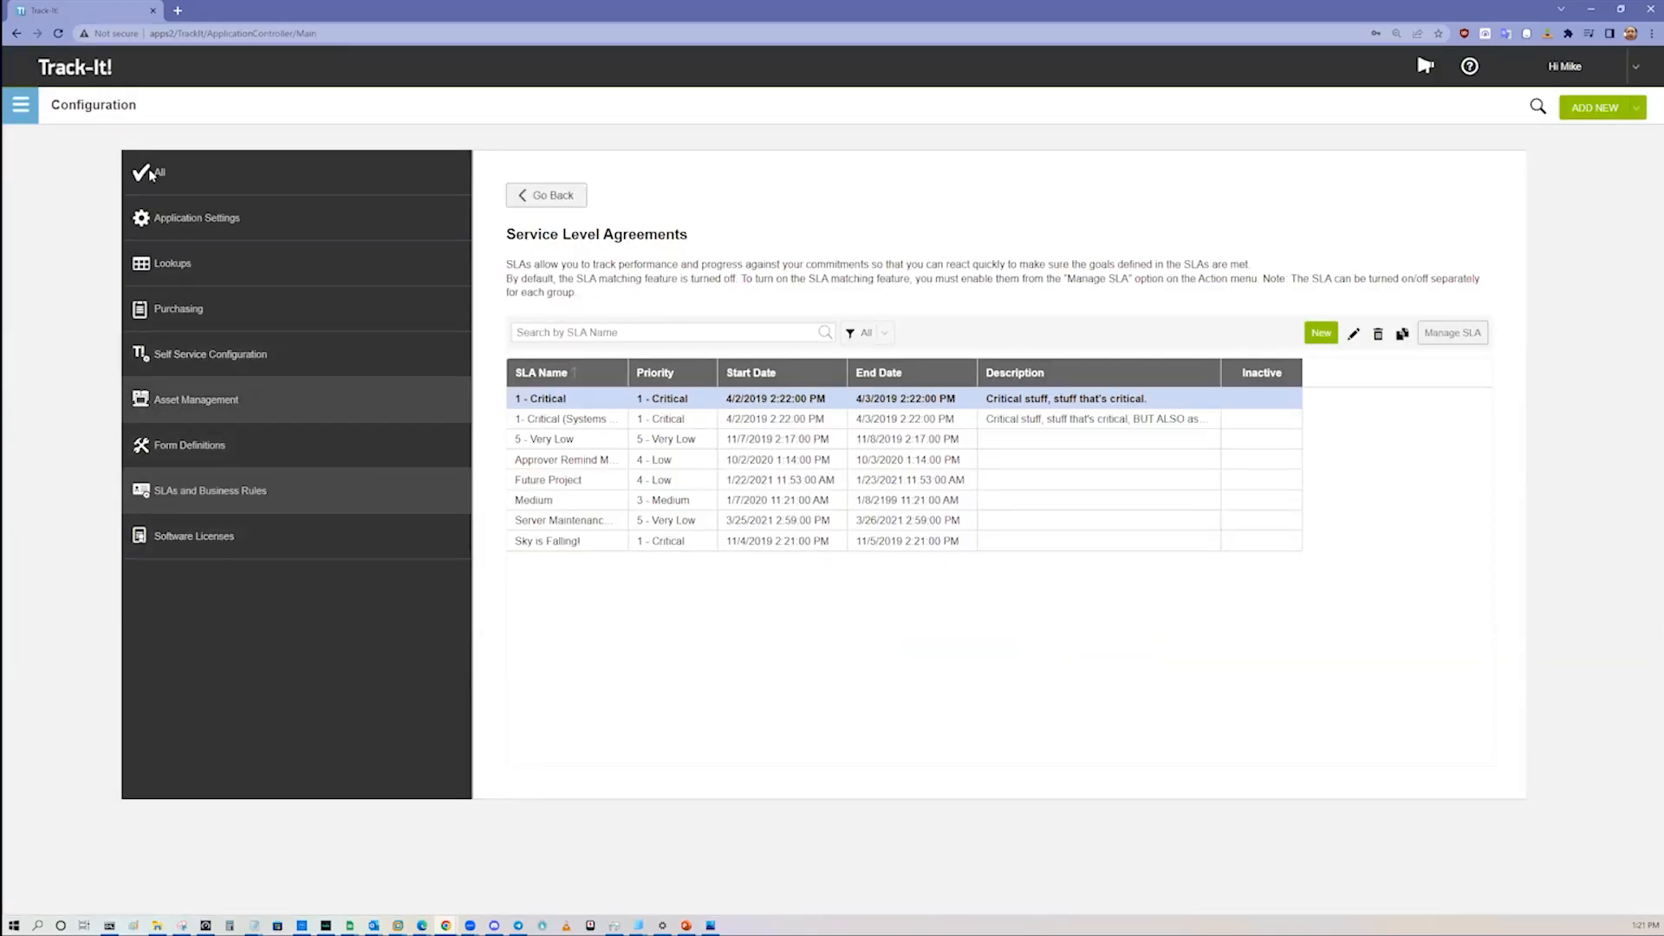
Step: Open the ticket list of the Help Desk module
{"action": "left_click", "coordinate": [17, 105]}
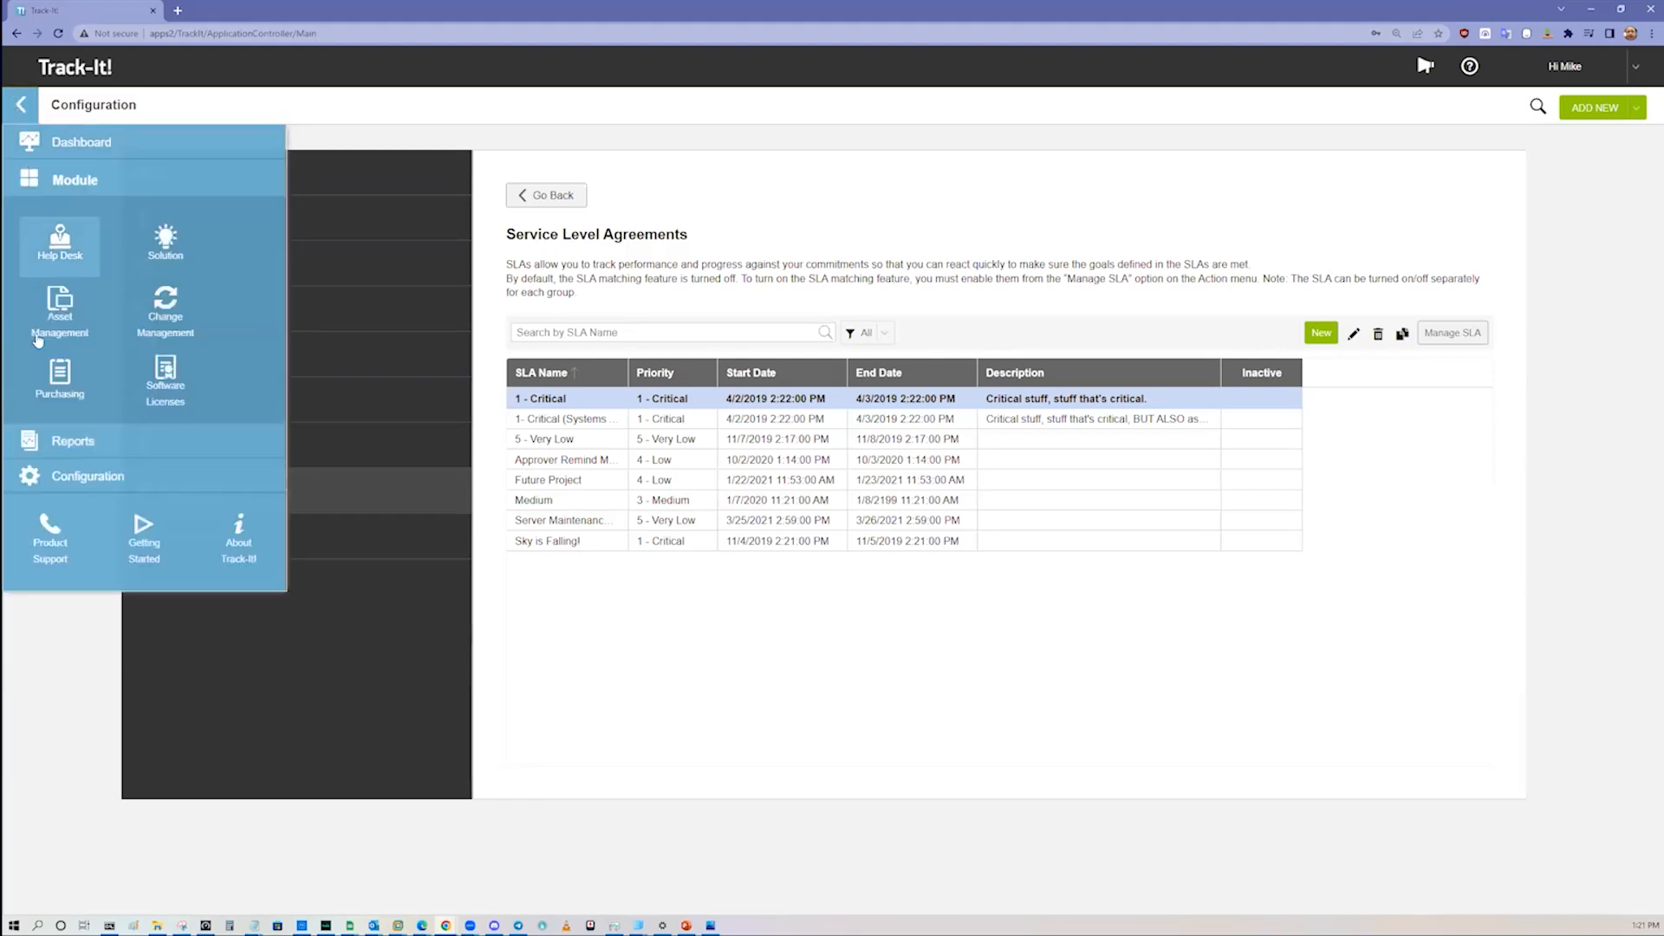
{"action": "left_click", "coordinate": [18, 113]}
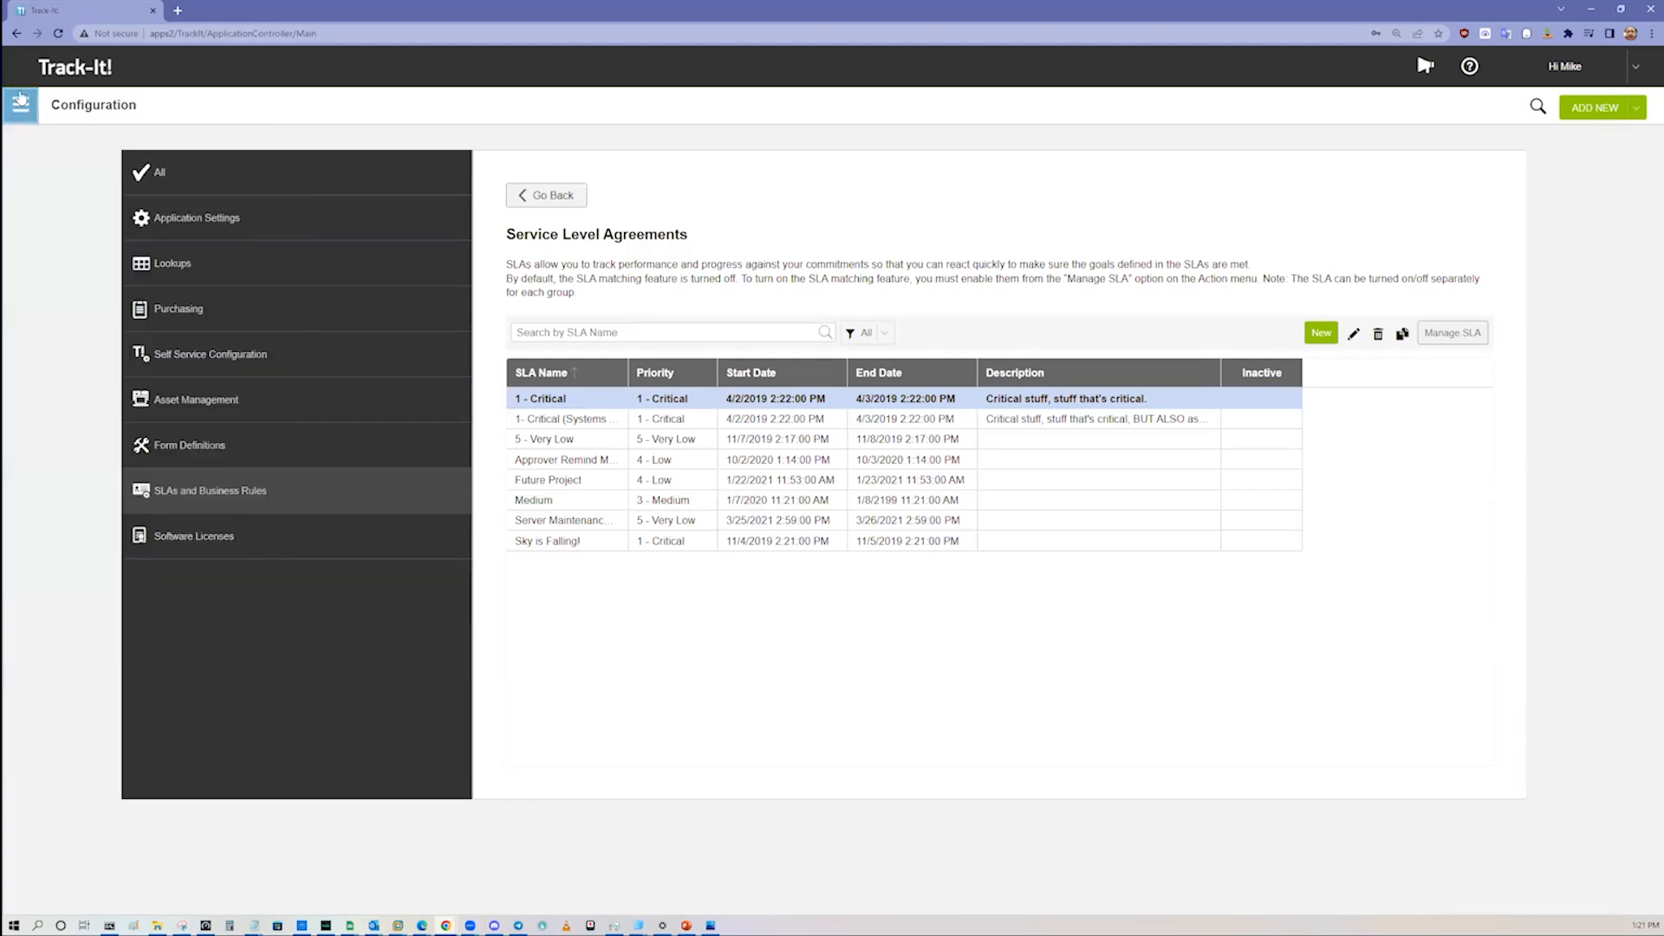
{"action": "left_click", "coordinate": [19, 108]}
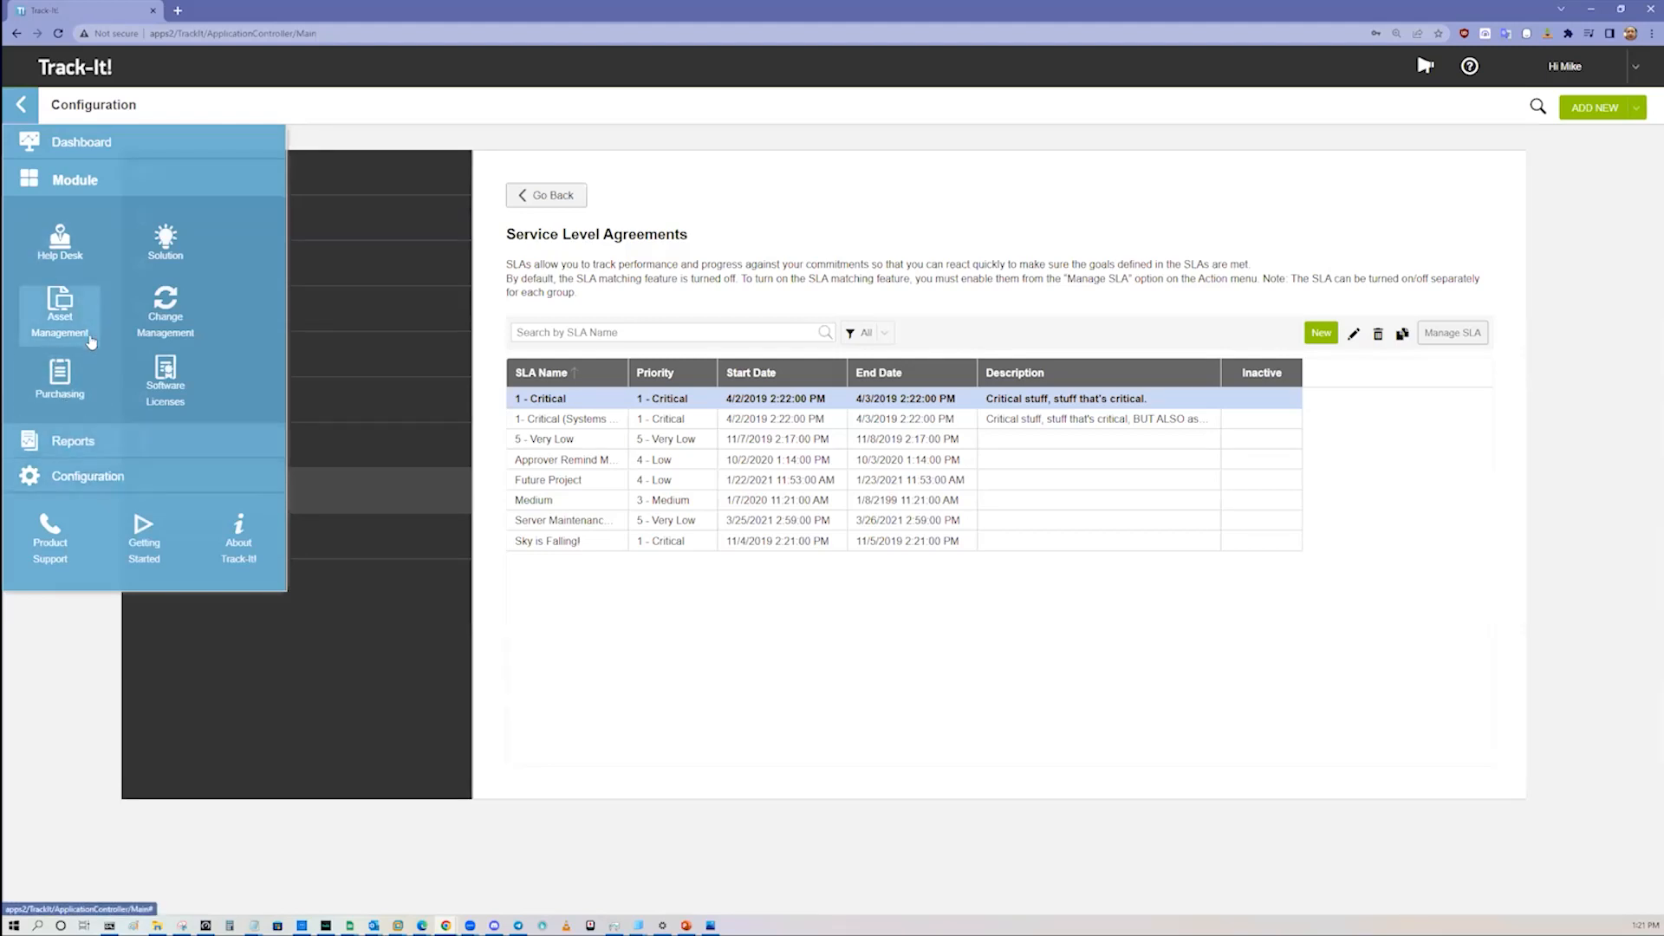
{"action": "left_click", "coordinate": [71, 260]}
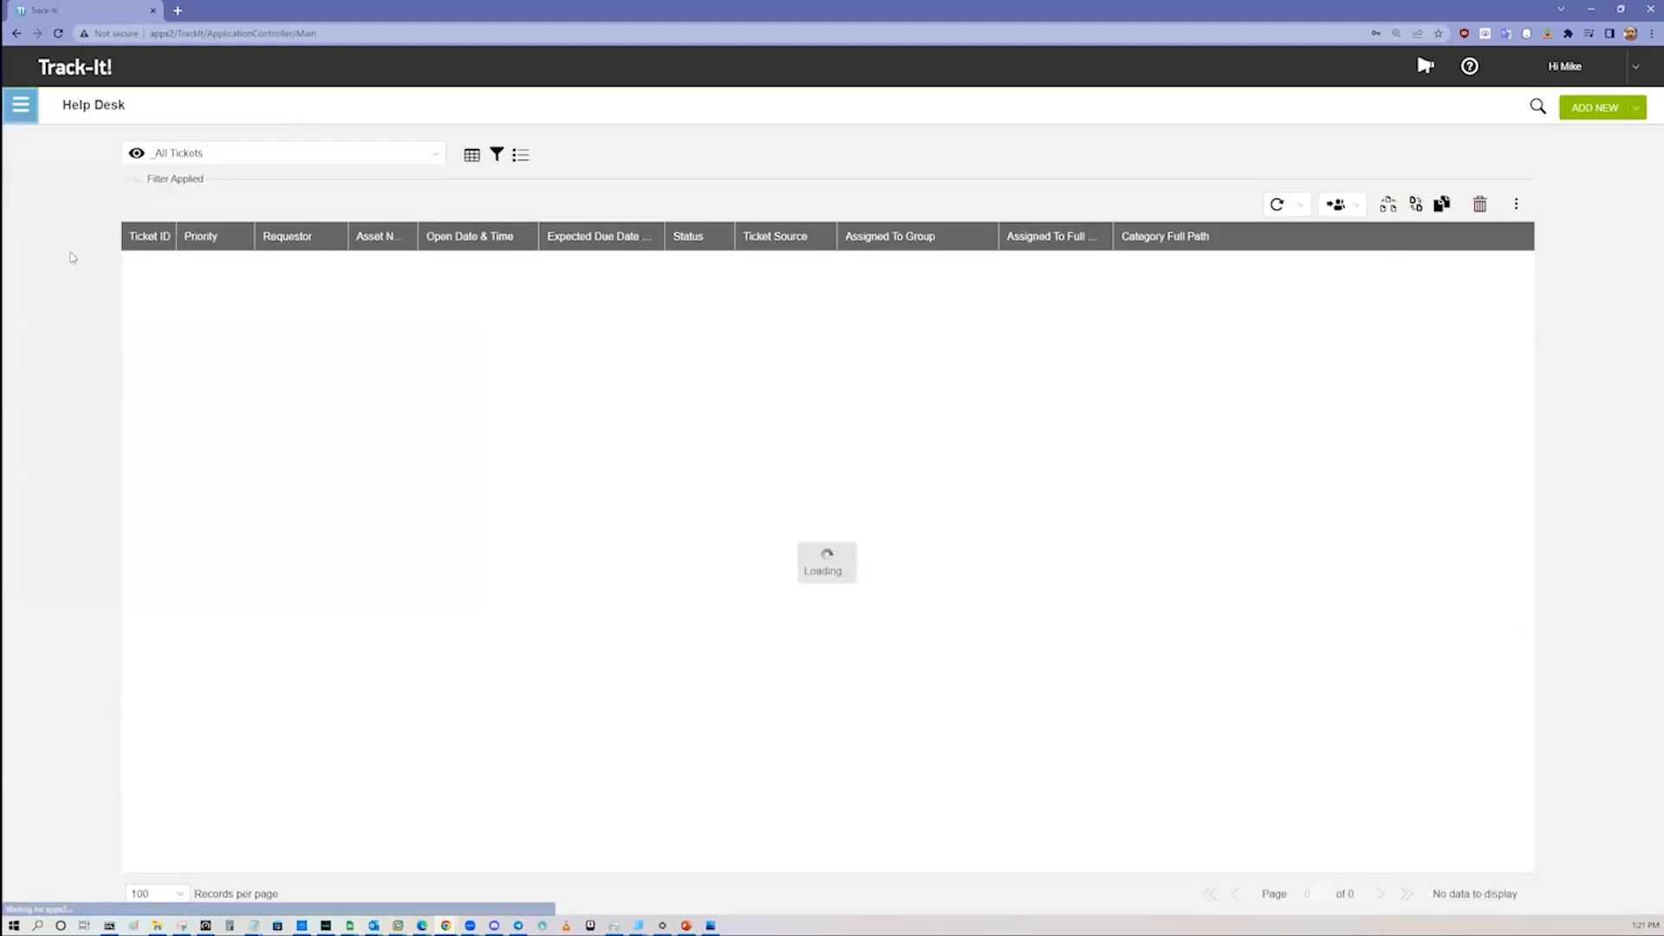
Step: Browse the tickets of the _All Tickets view through to its last page
{"action": "left_click", "coordinate": [893, 463]}
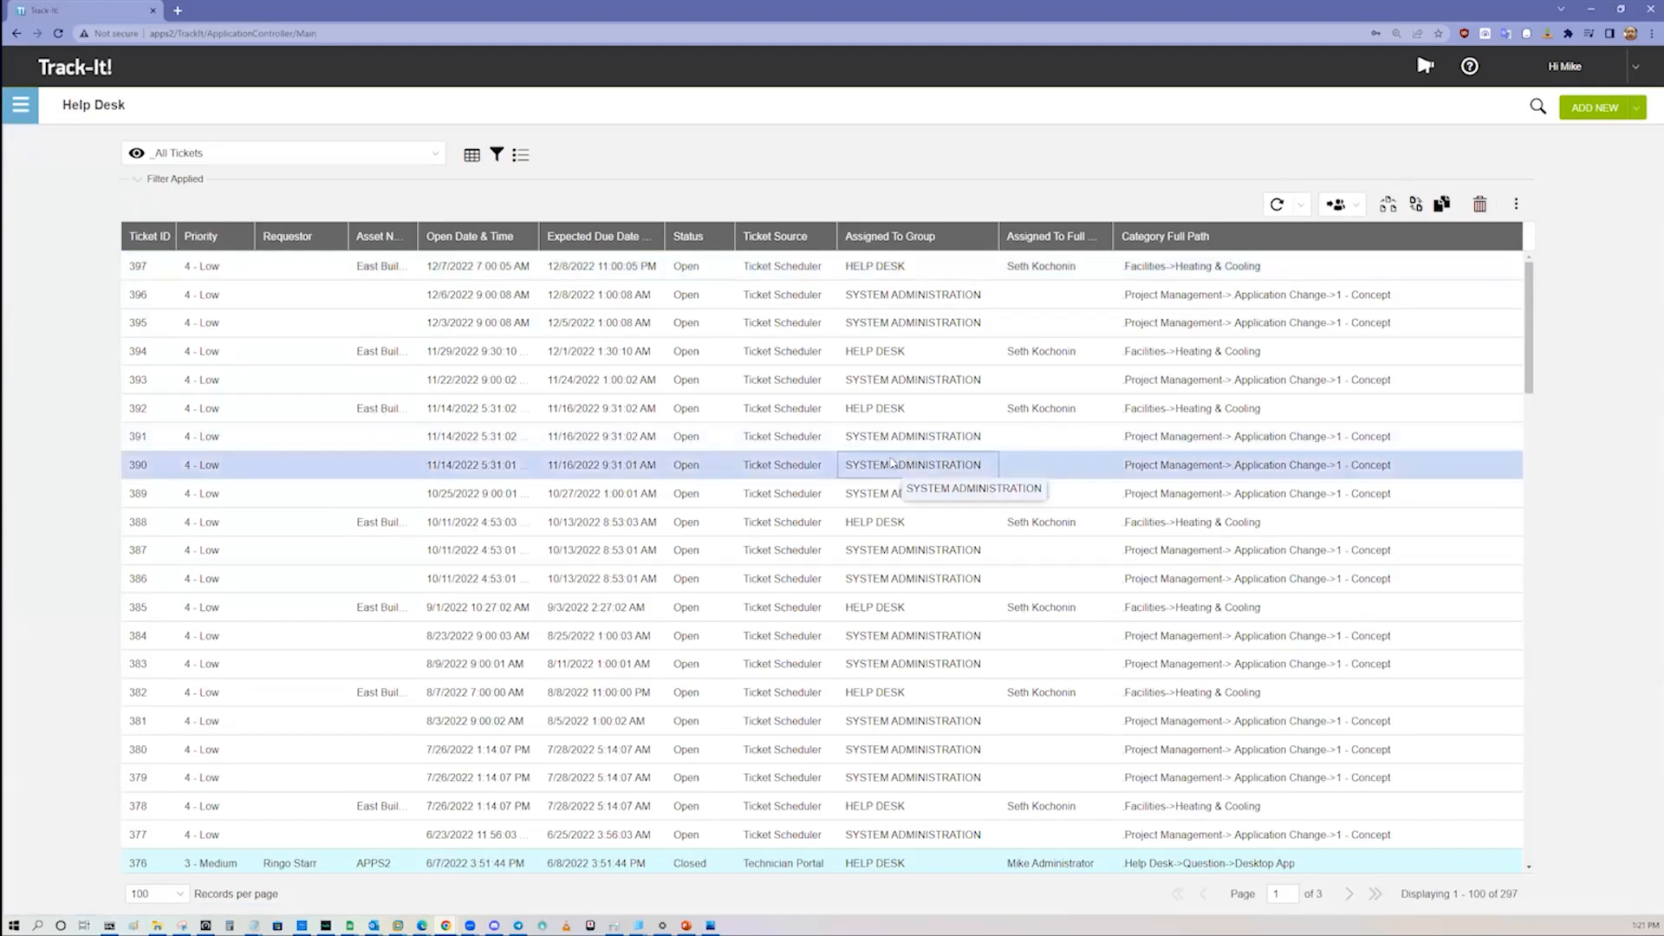
{"action": "scroll", "coordinate": [881, 461], "scroll_direction": "down", "scroll_amount": 14}
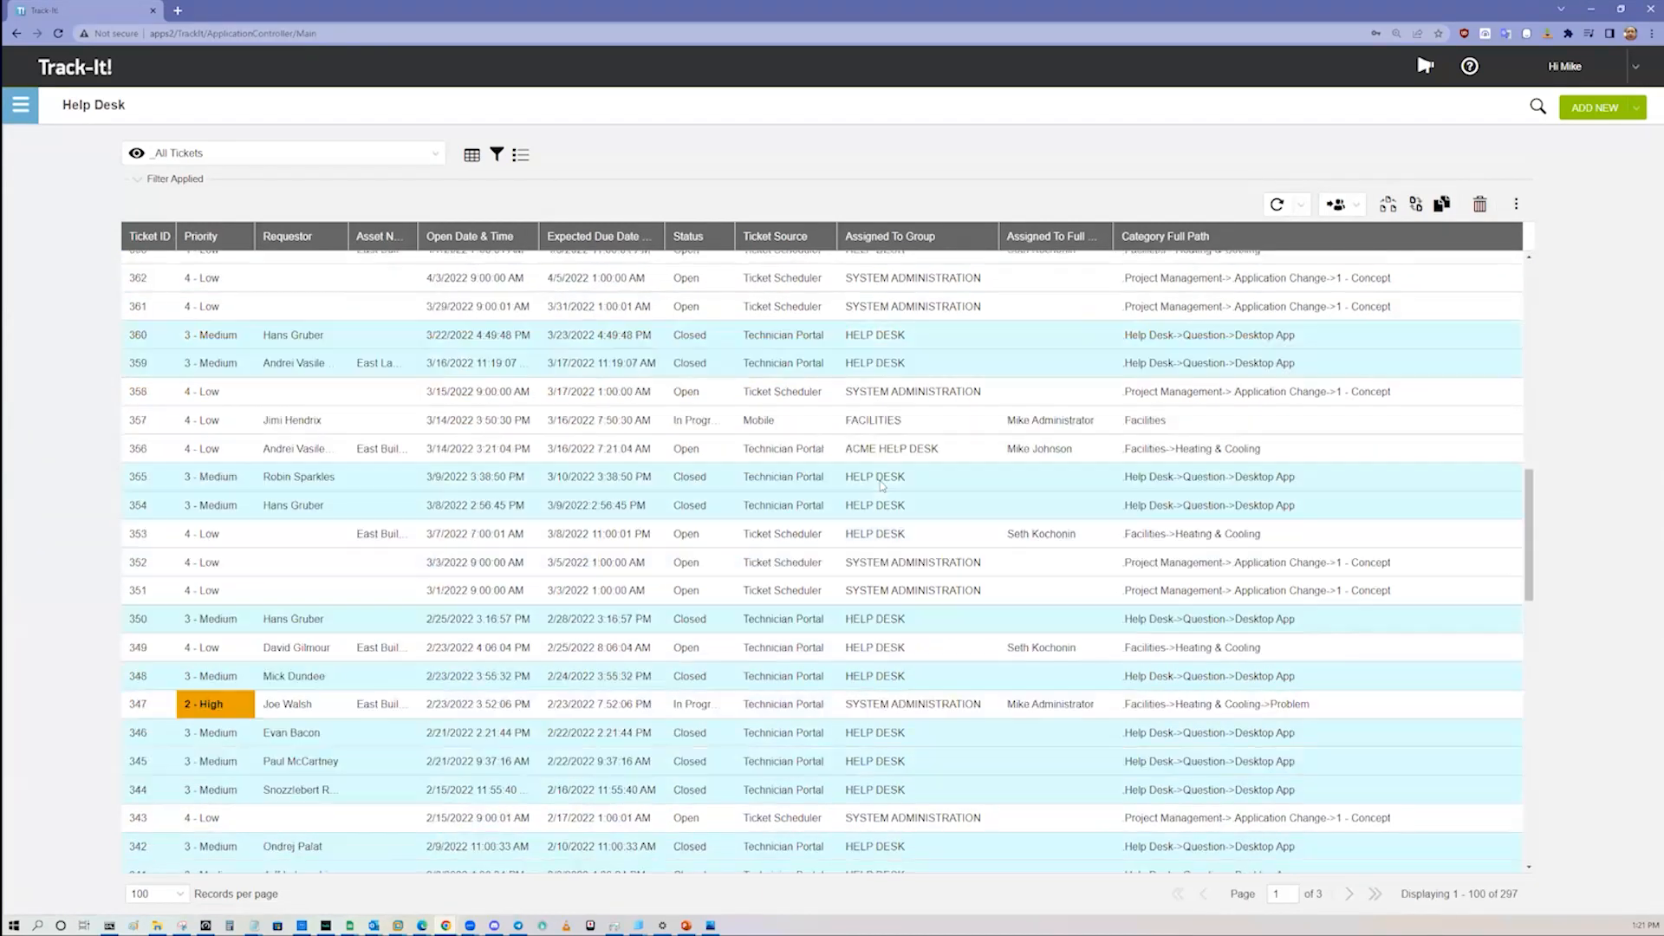
{"action": "scroll", "coordinate": [884, 514], "scroll_direction": "up", "scroll_amount": 4}
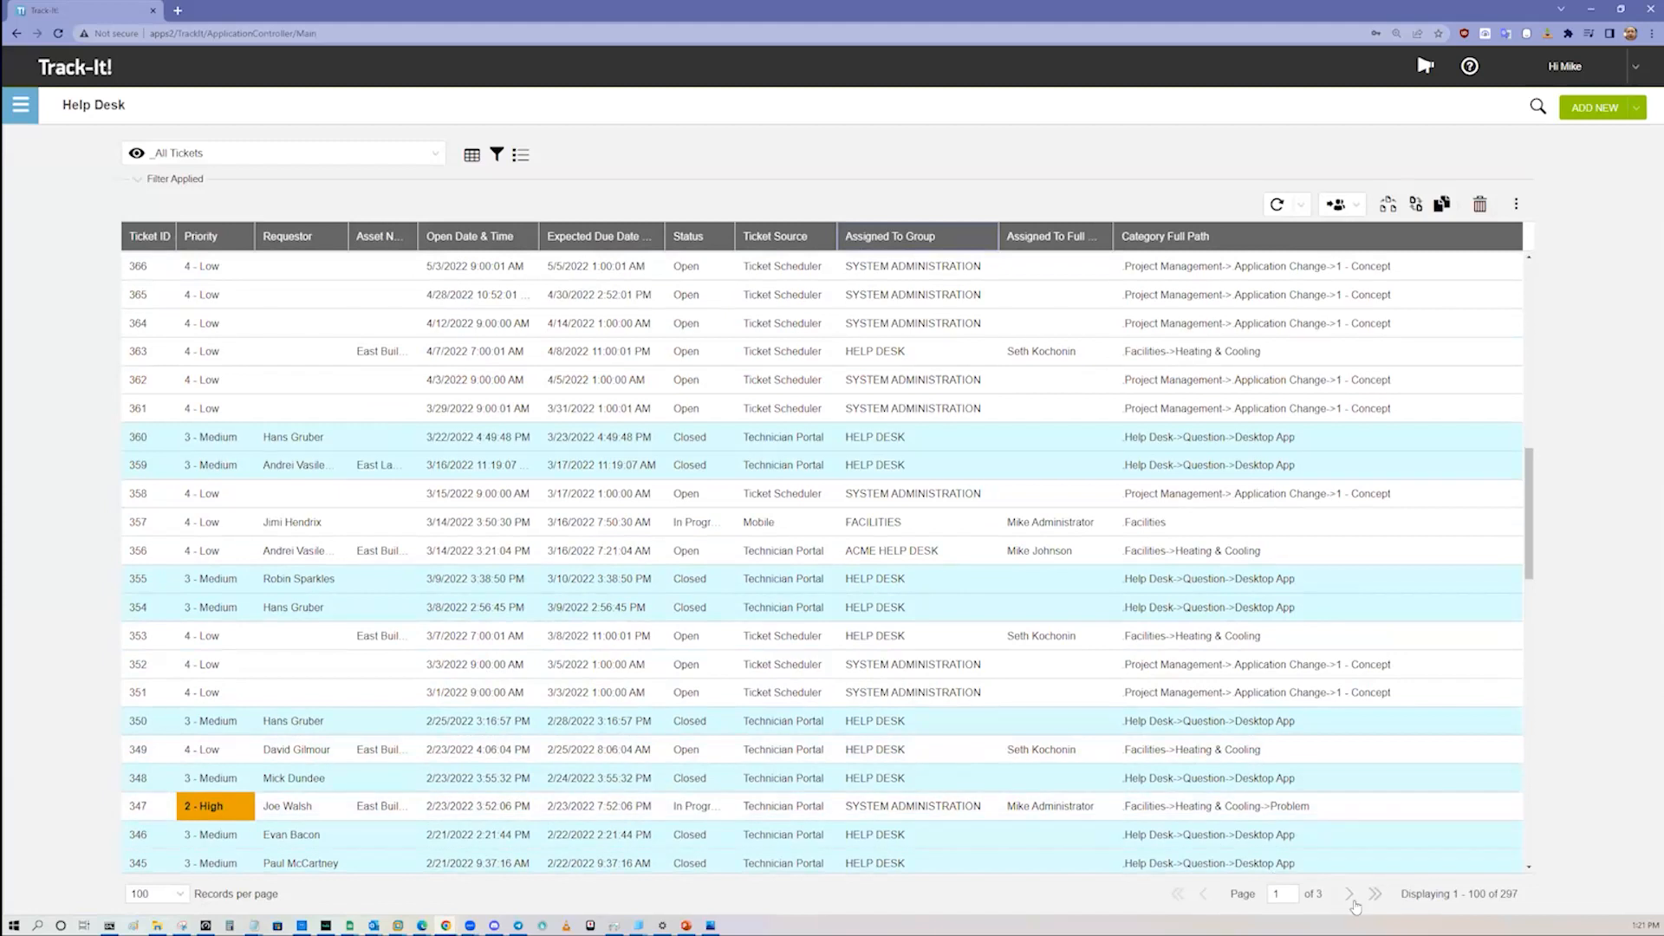
{"action": "left_click", "coordinate": [1349, 894]}
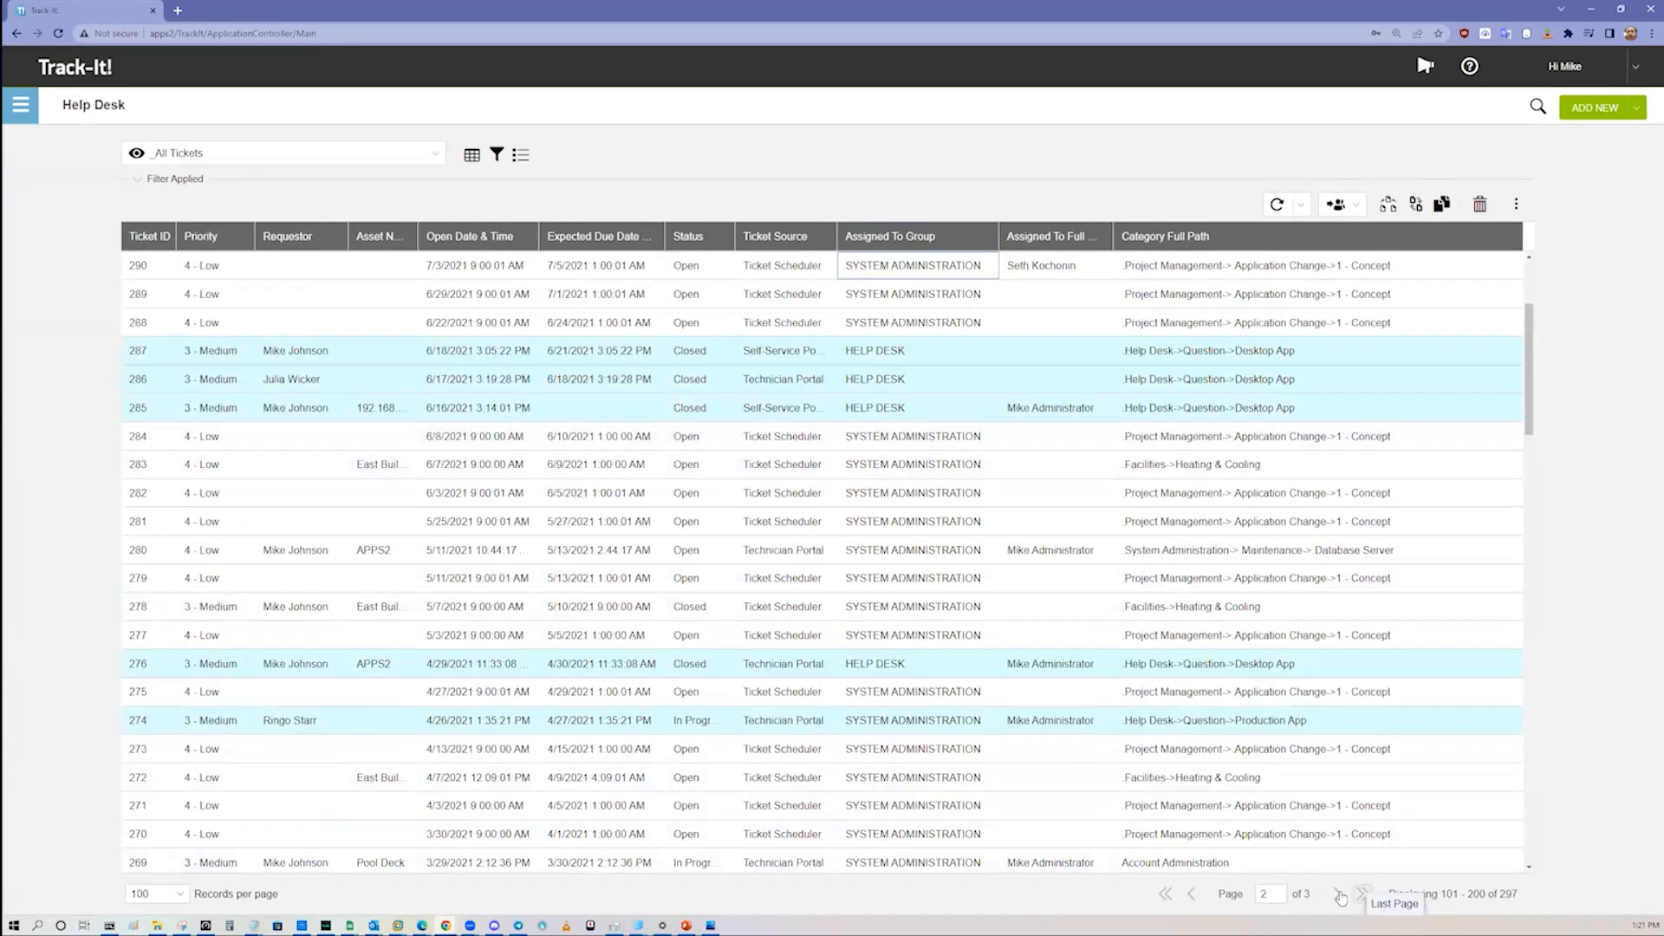
Step: Examine the saved ticket views available in Help Desk and the options for saving and managing views
{"action": "left_click", "coordinate": [434, 155]}
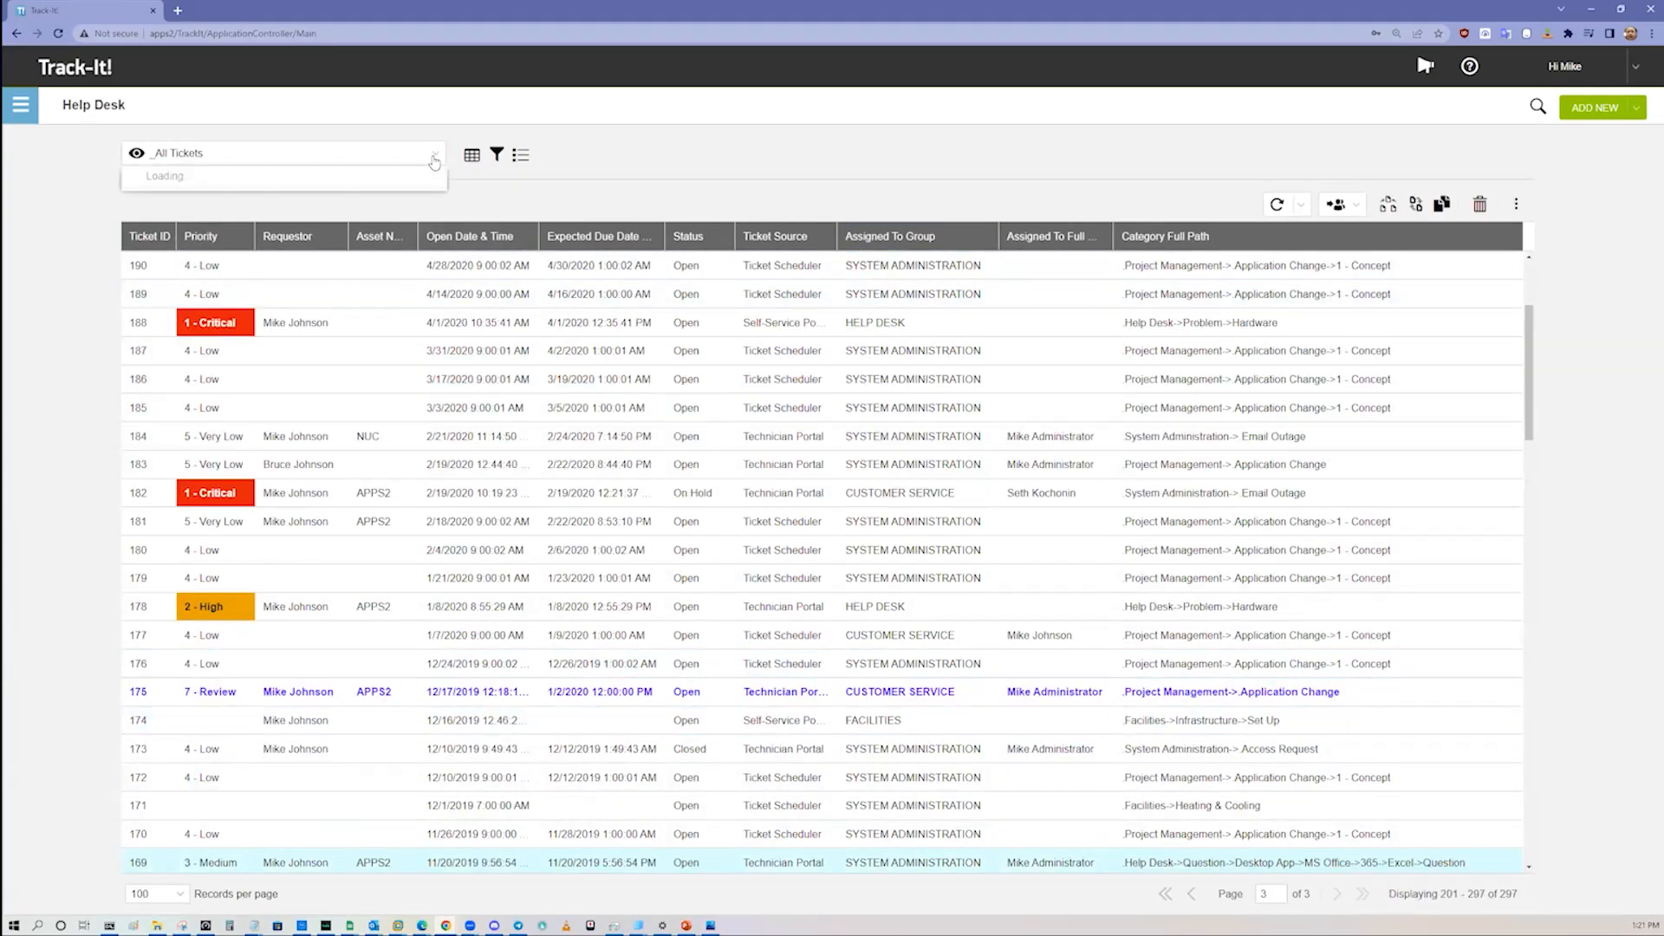
{"action": "scroll", "coordinate": [382, 303], "scroll_direction": "down", "scroll_amount": 1}
{"action": "scroll", "coordinate": [360, 473], "scroll_direction": "down", "scroll_amount": 3}
{"action": "scroll", "coordinate": [355, 487], "scroll_direction": "down", "scroll_amount": 5}
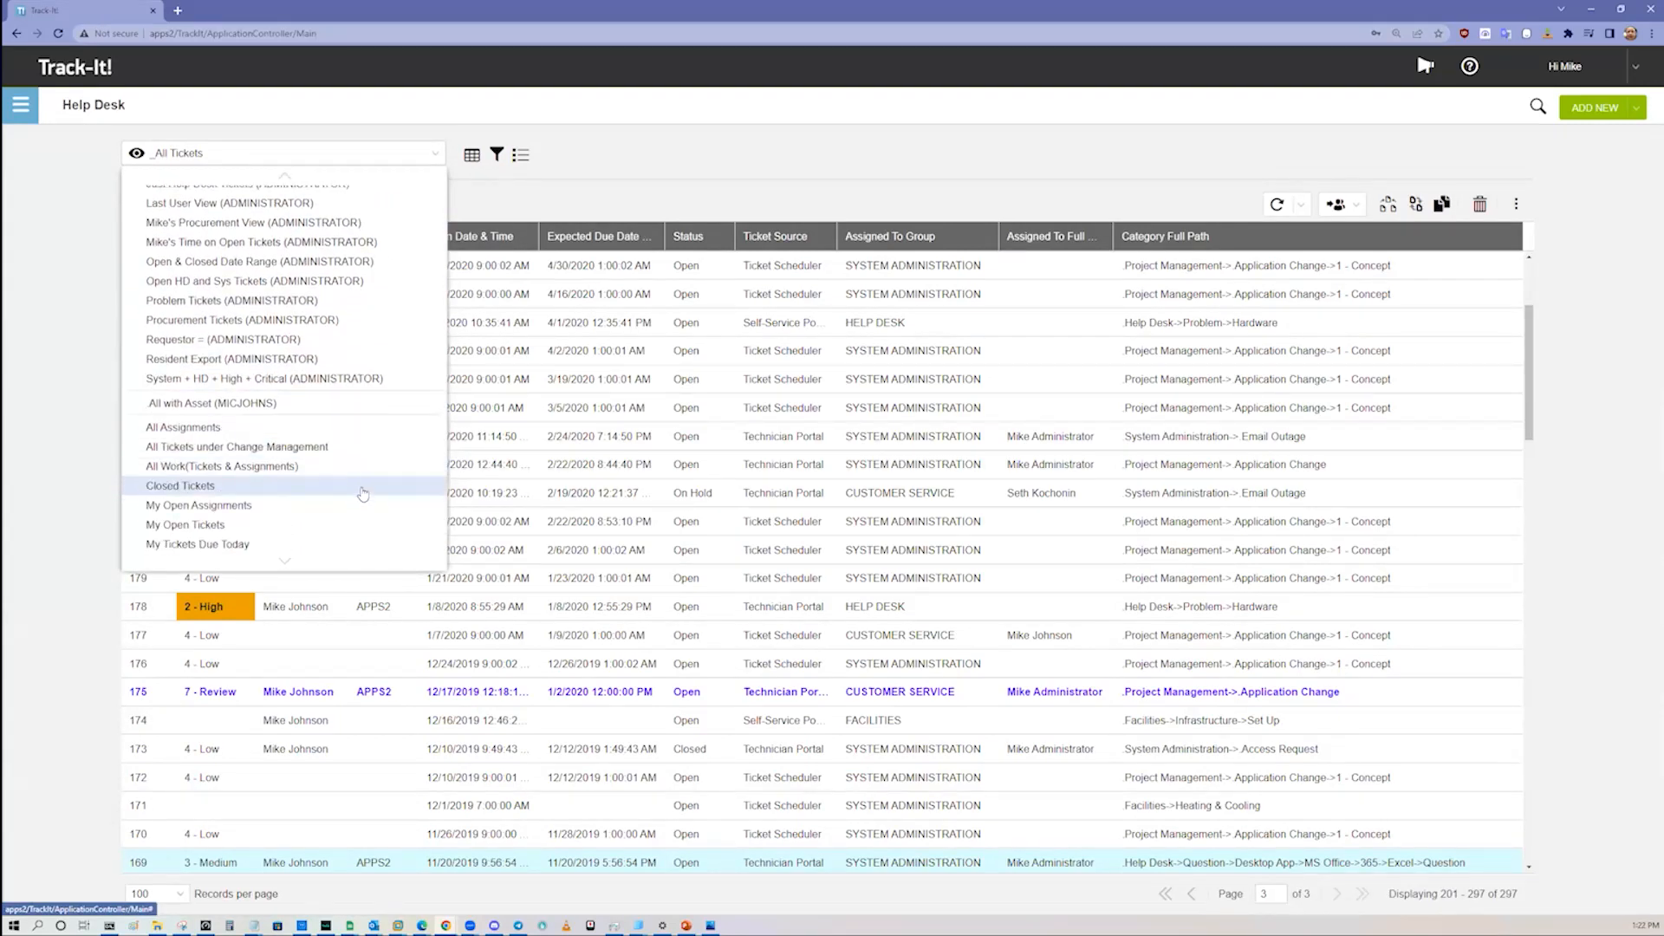
{"action": "scroll", "coordinate": [338, 433], "scroll_direction": "down", "scroll_amount": 2}
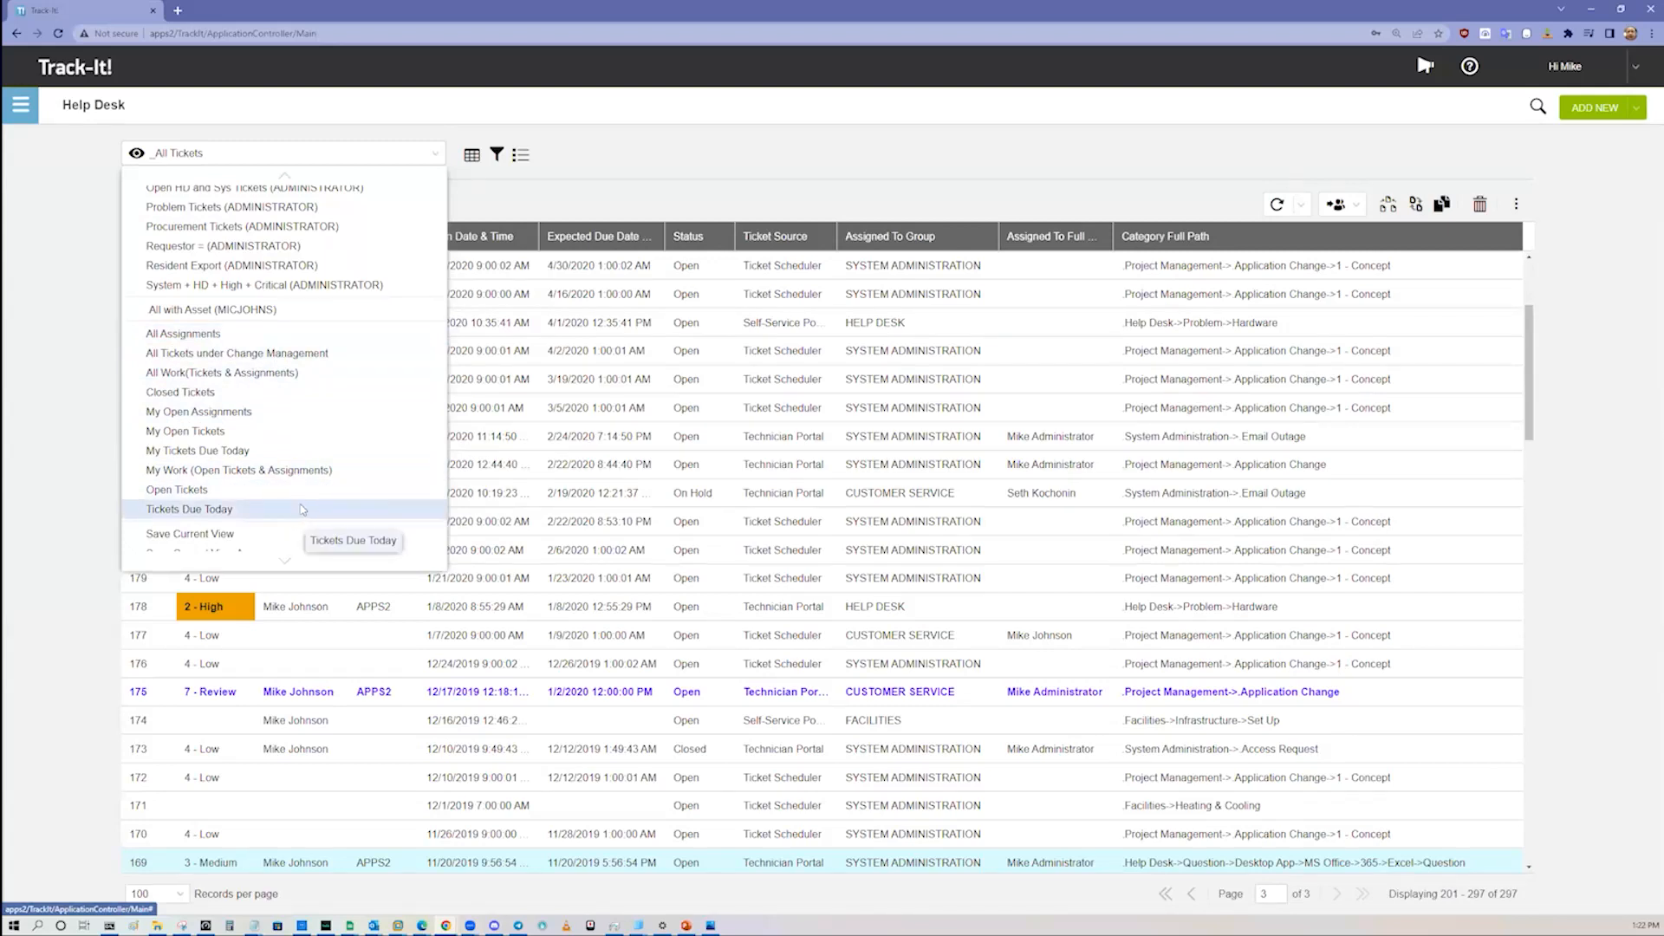
{"action": "scroll", "coordinate": [302, 509], "scroll_direction": "up", "scroll_amount": 3}
{"action": "scroll", "coordinate": [295, 390], "scroll_direction": "up", "scroll_amount": 6}
{"action": "scroll", "coordinate": [307, 272], "scroll_direction": "up", "scroll_amount": 2}
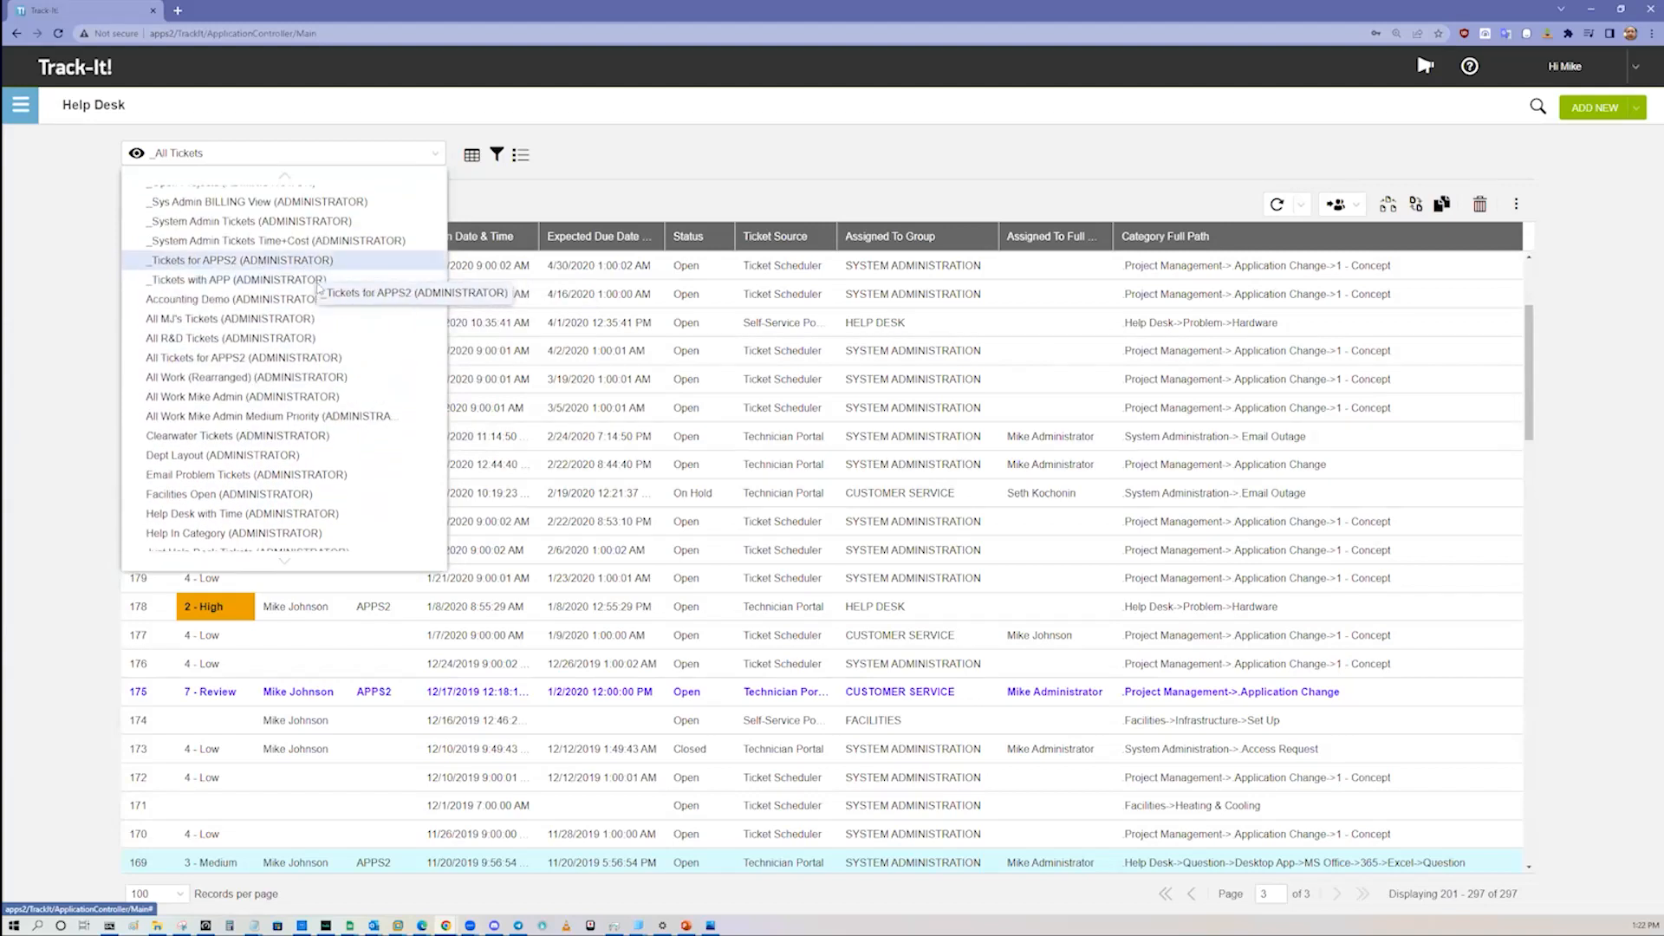
{"action": "scroll", "coordinate": [326, 401], "scroll_direction": "down", "scroll_amount": 10}
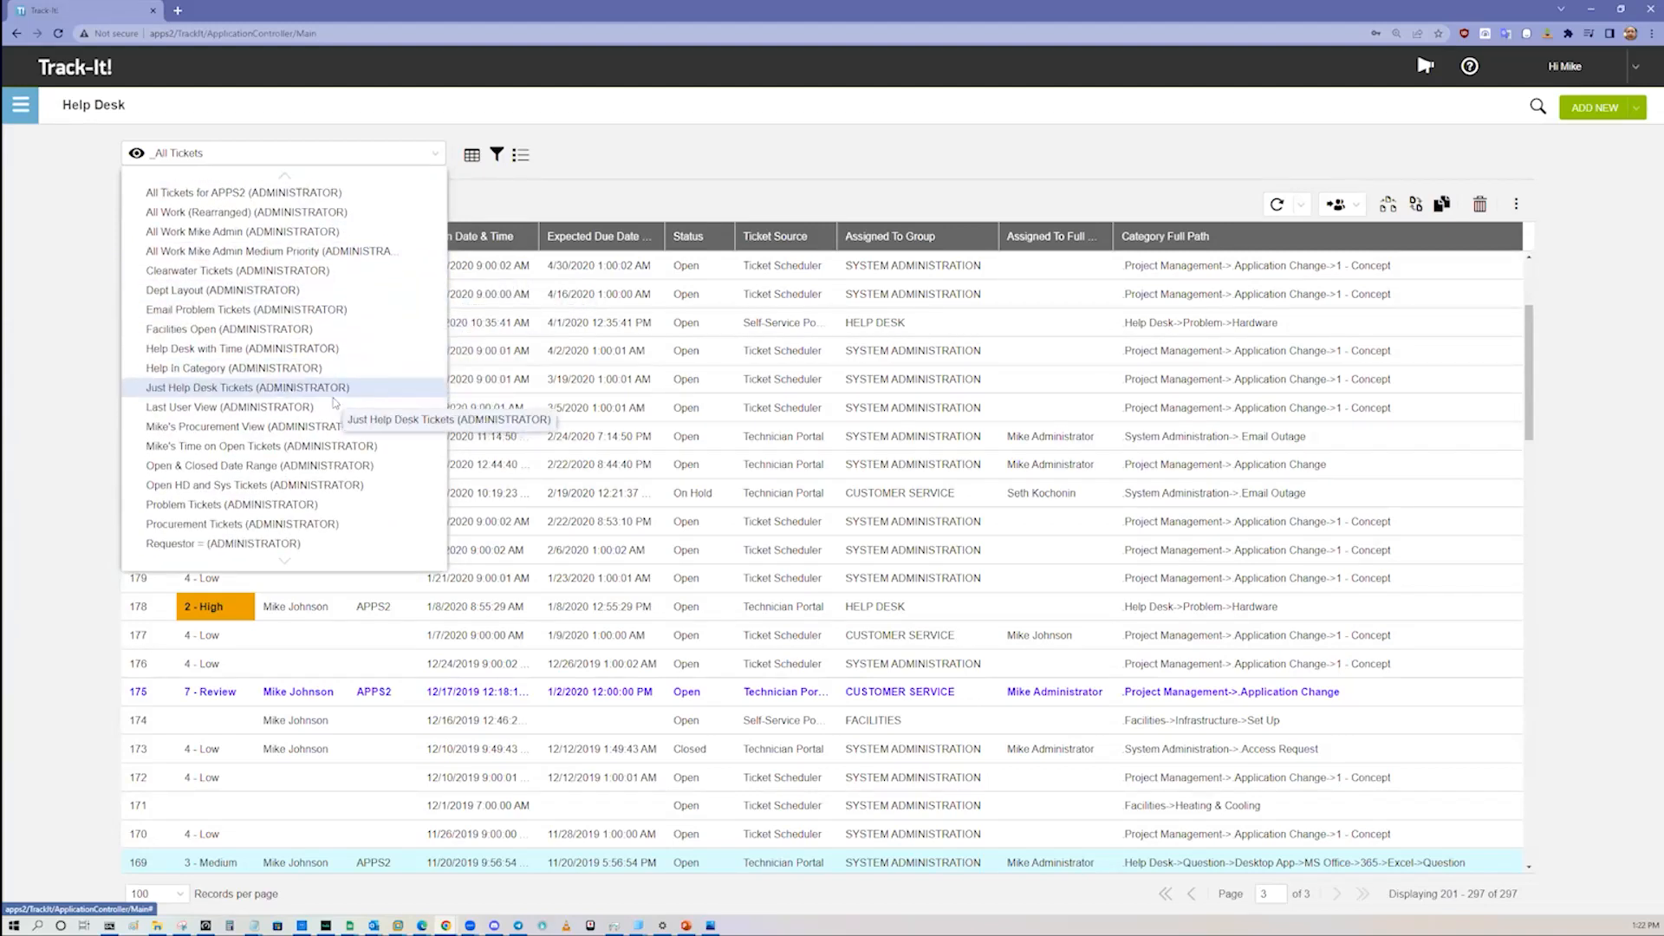
{"action": "scroll", "coordinate": [332, 487], "scroll_direction": "down", "scroll_amount": 2}
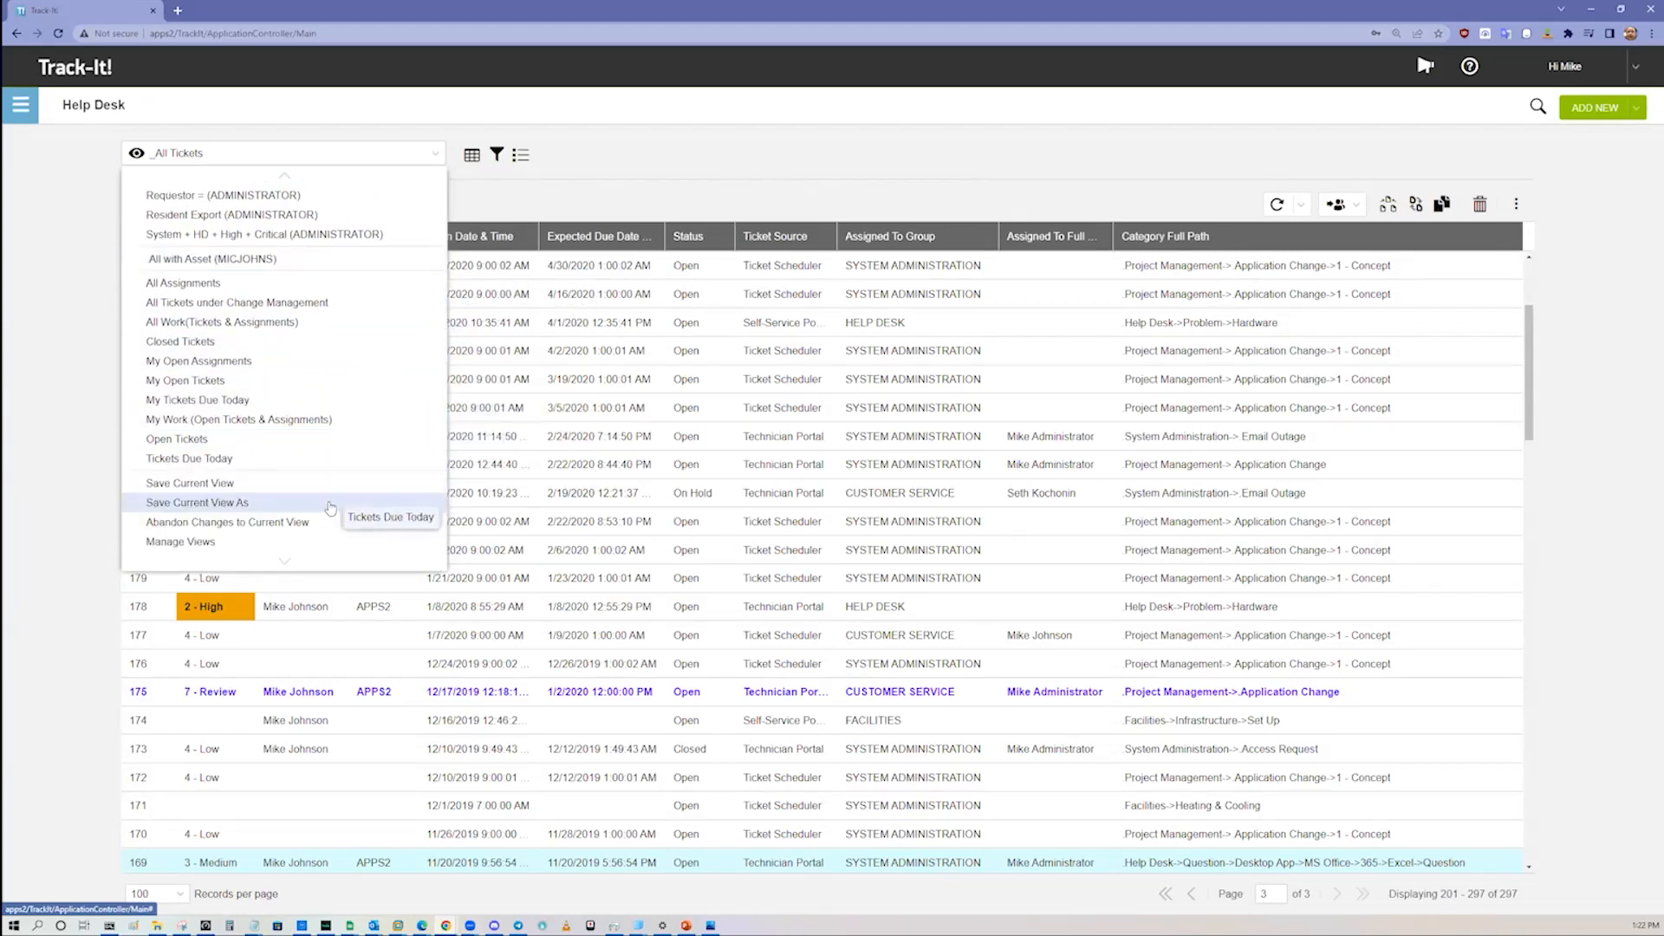
Step: Try the option to save the current view as a new one with public sharing, and abandon it
{"action": "left_click", "coordinate": [252, 503]}
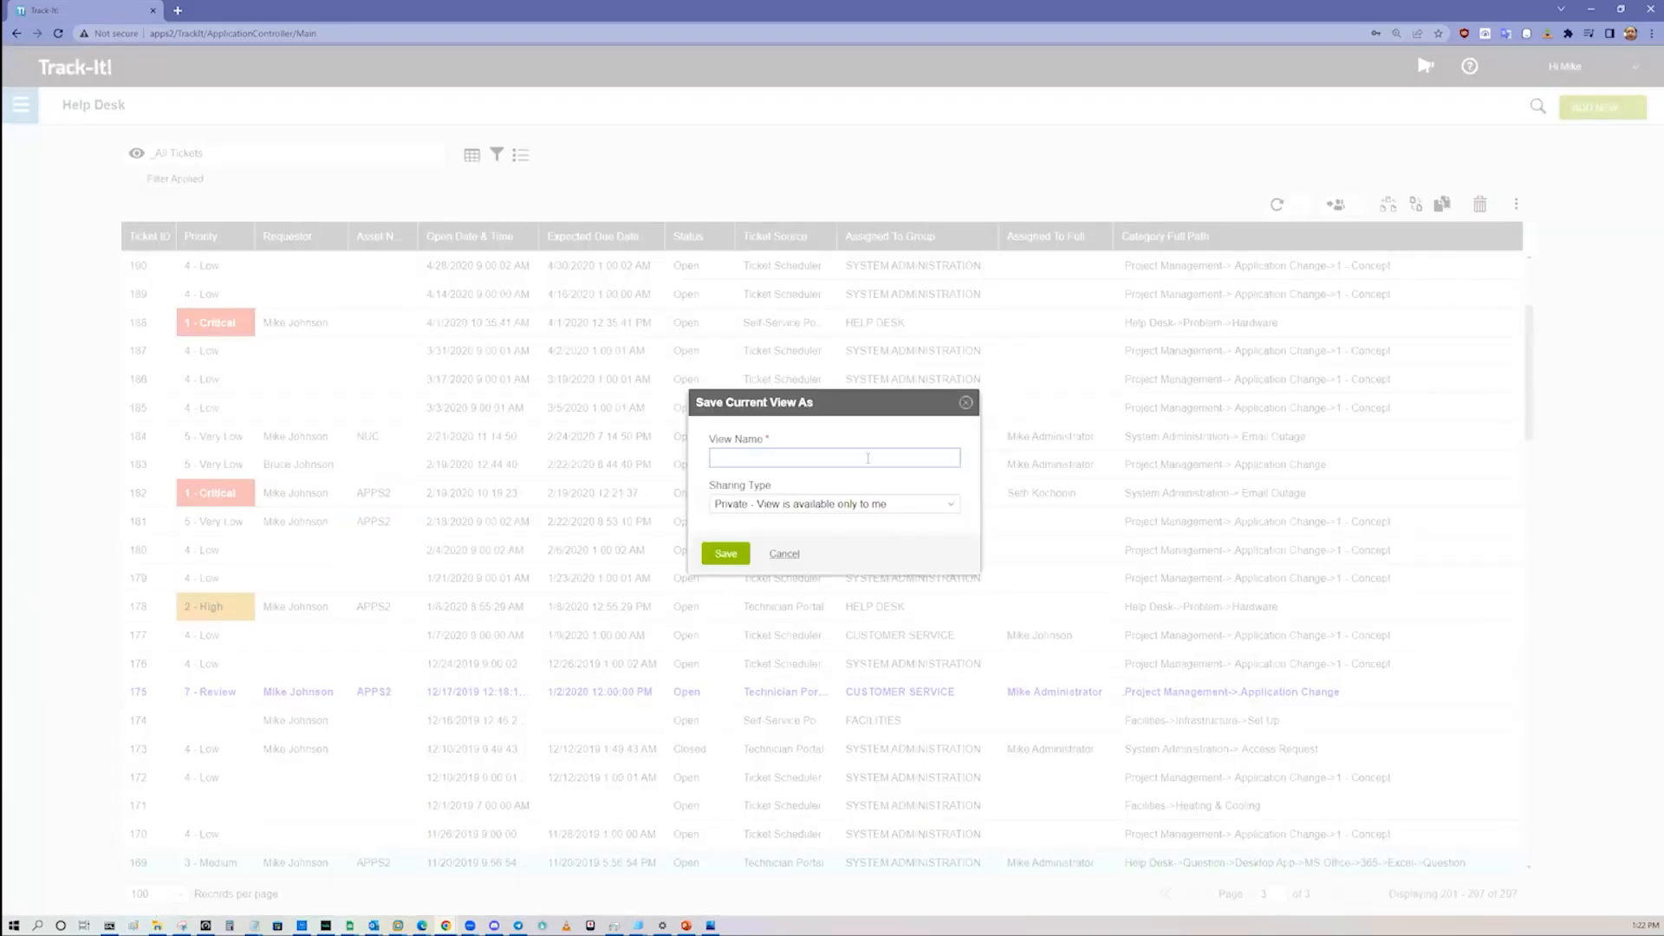
{"action": "left_click", "coordinate": [937, 509]}
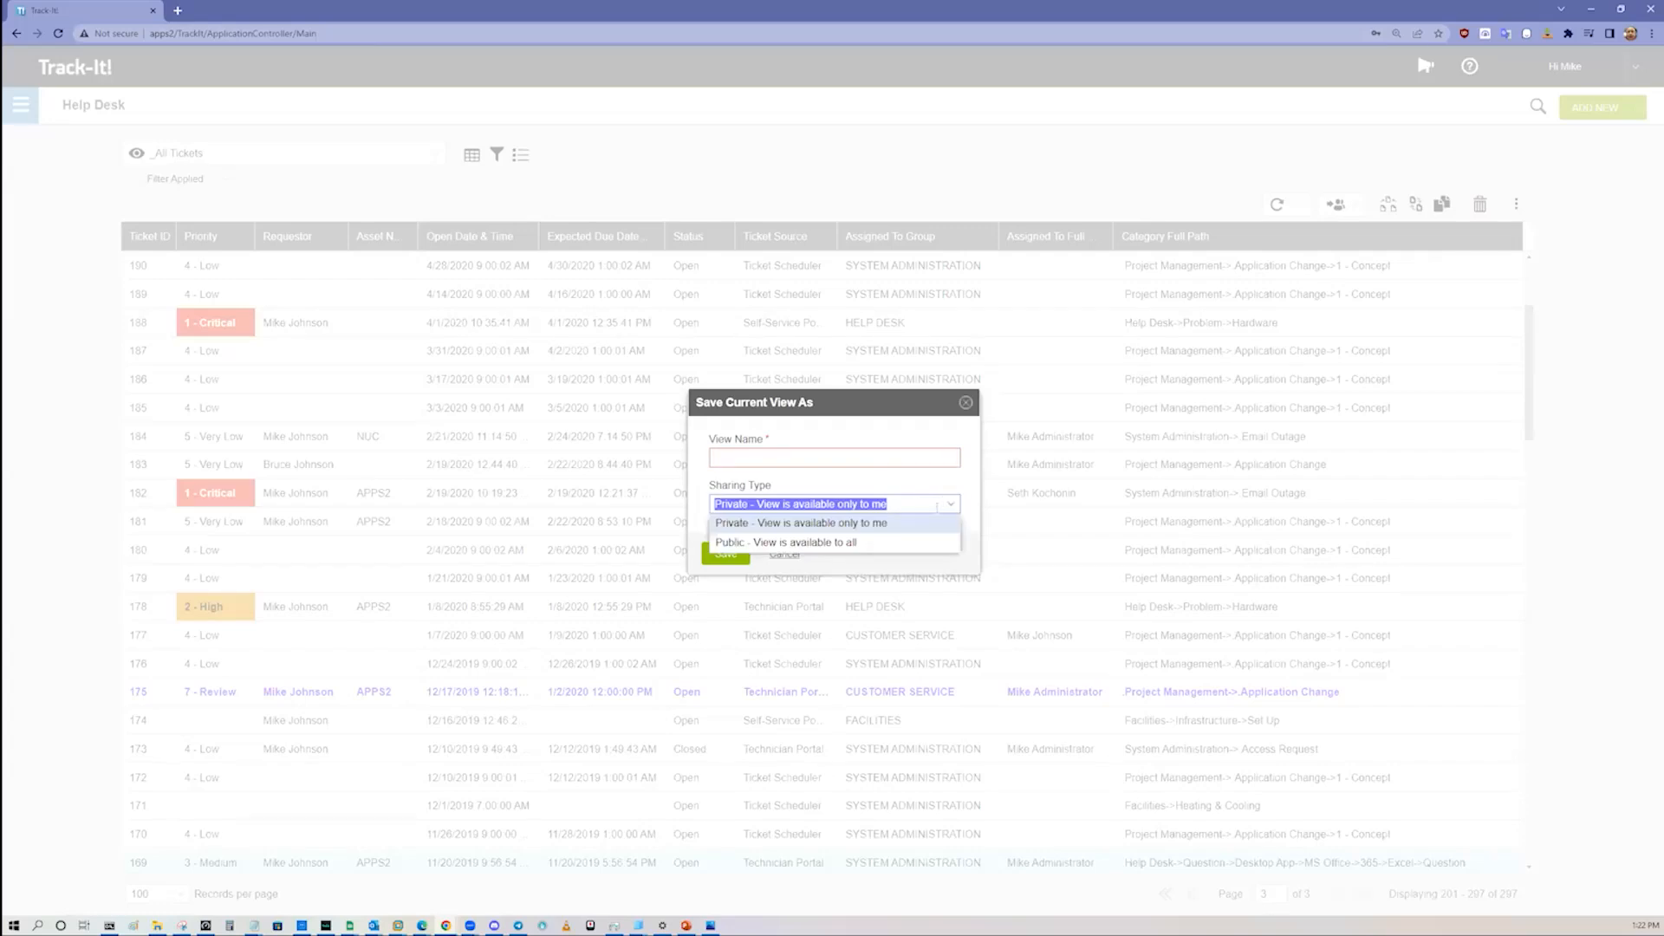
{"action": "left_click", "coordinate": [889, 538]}
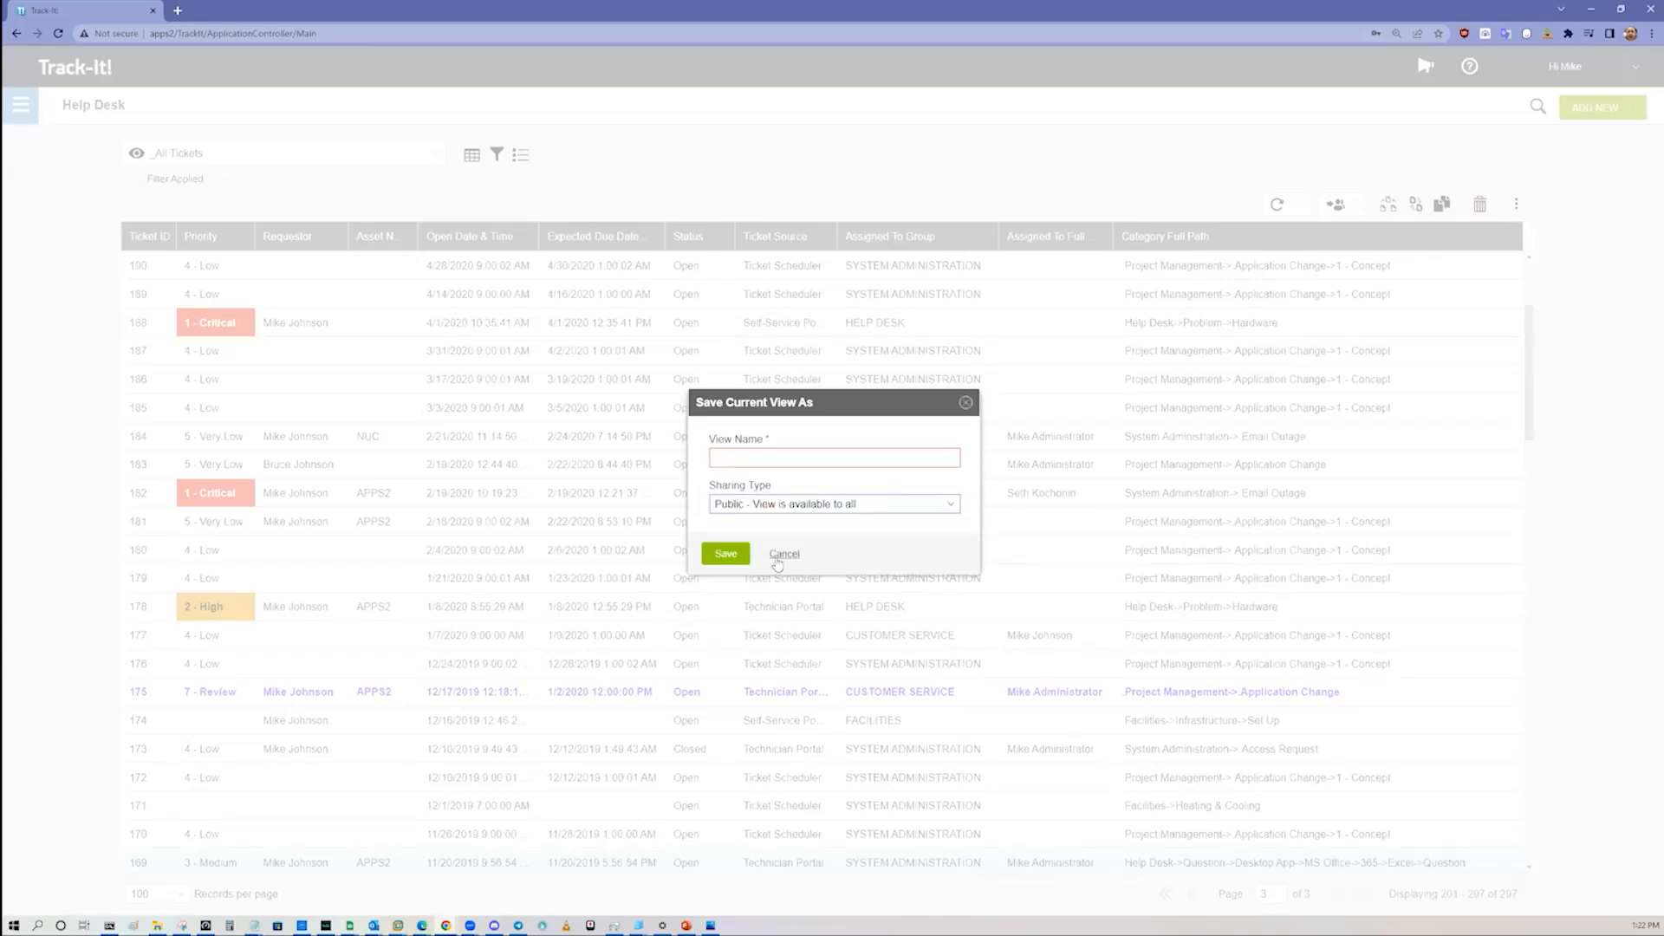
{"action": "key", "text": "Escape"}
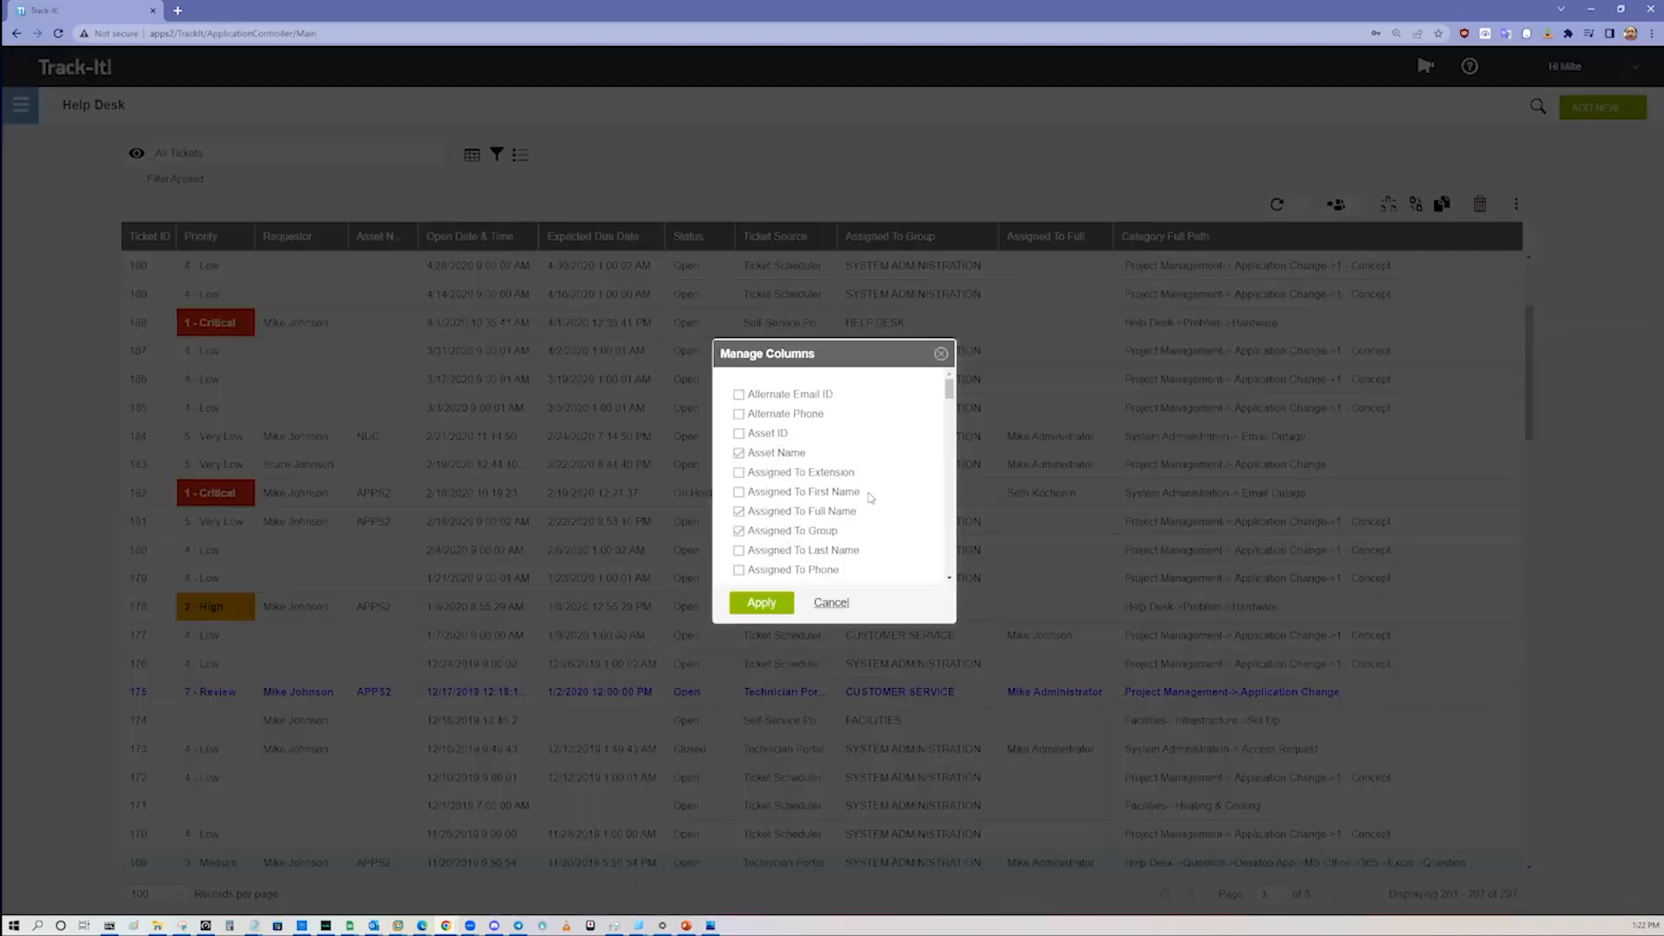
Step: Examine the columns that can be shown in the ticket list, and leave the selection as it is
{"action": "scroll", "coordinate": [873, 498], "scroll_direction": "down", "scroll_amount": 15}
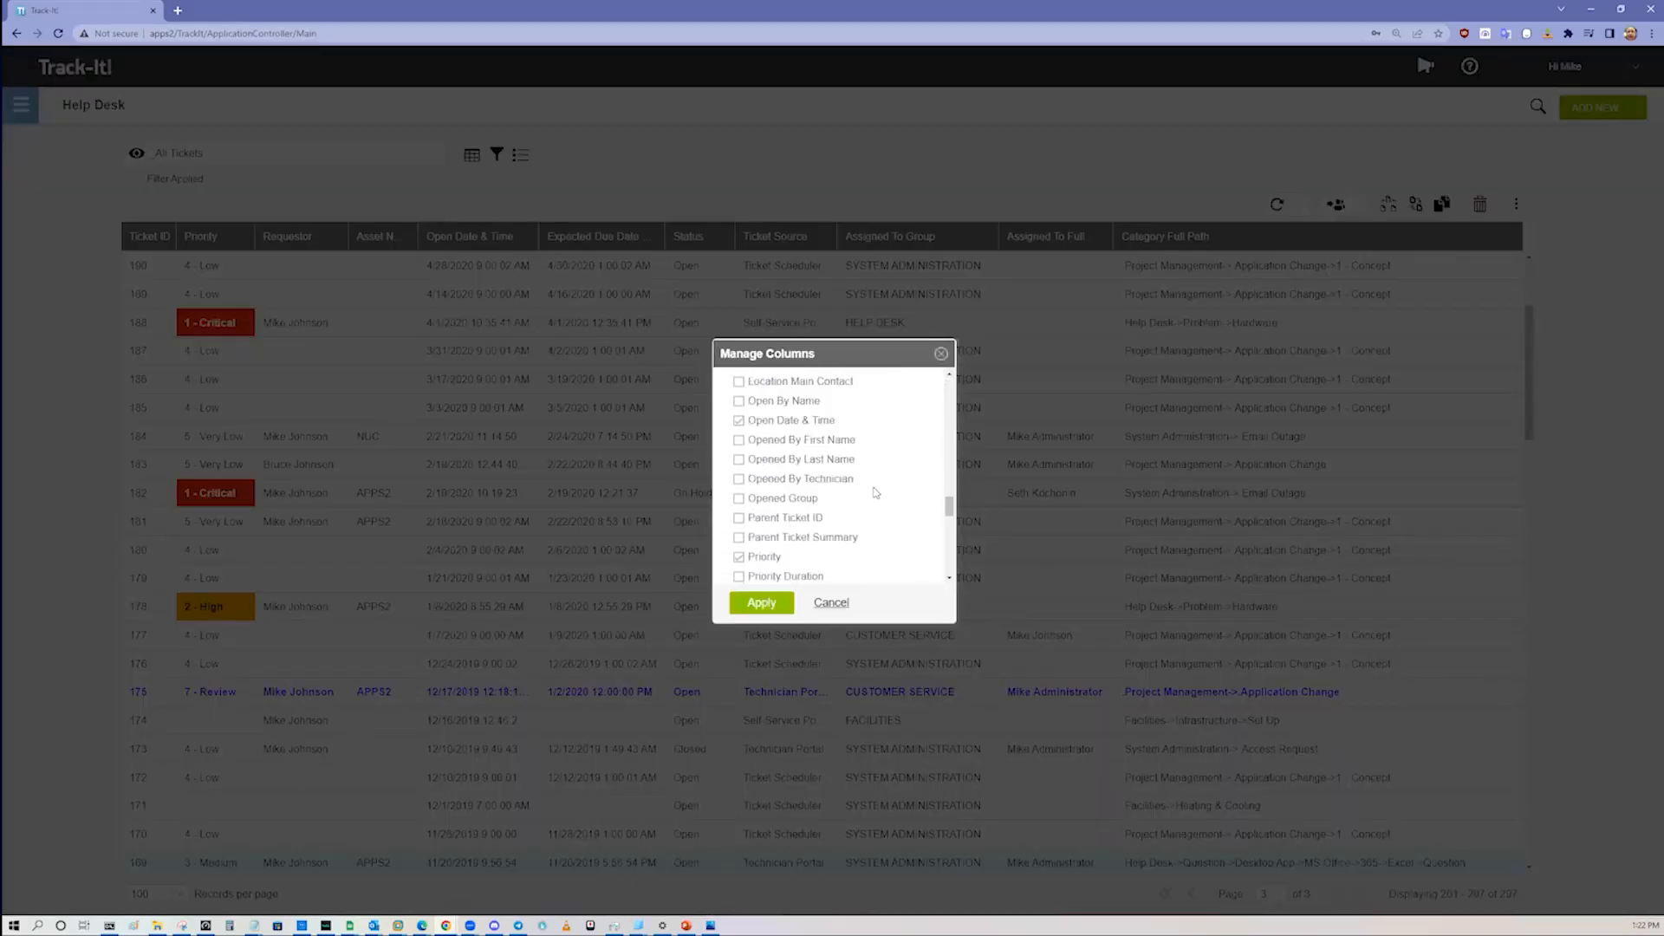
{"action": "scroll", "coordinate": [871, 498], "scroll_direction": "down", "scroll_amount": 5}
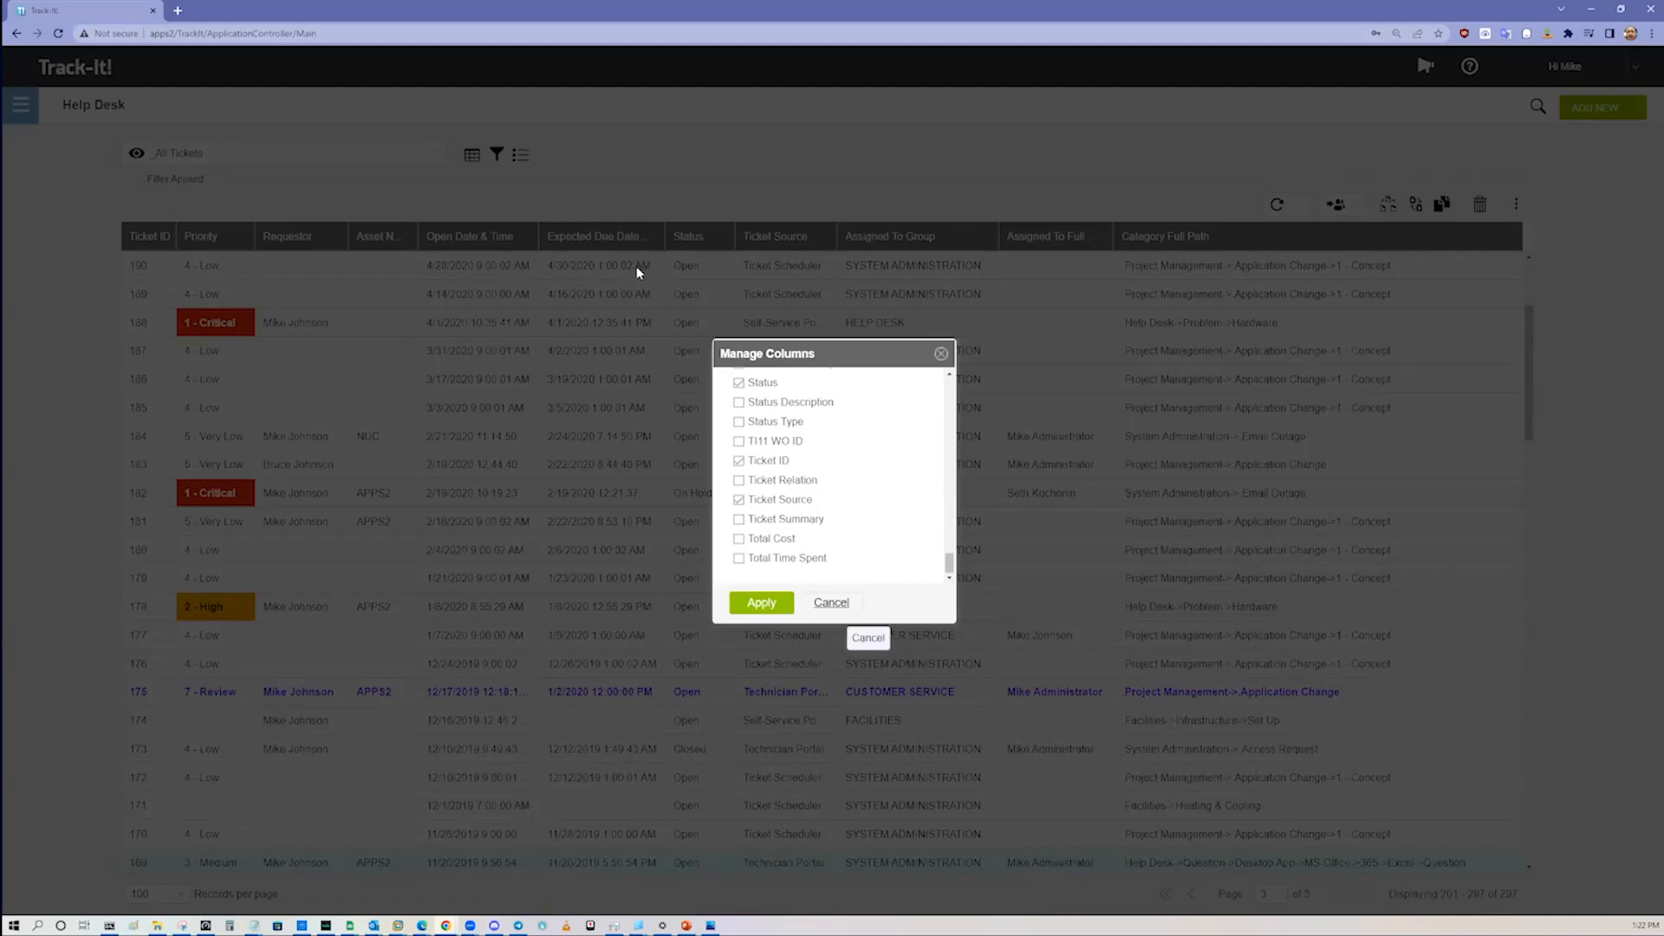
{"action": "left_click", "coordinate": [836, 612]}
Step: Add the filter condition Assigned To Group equals HELP DESK to the ticket list and apply it
{"action": "left_click", "coordinate": [496, 156]}
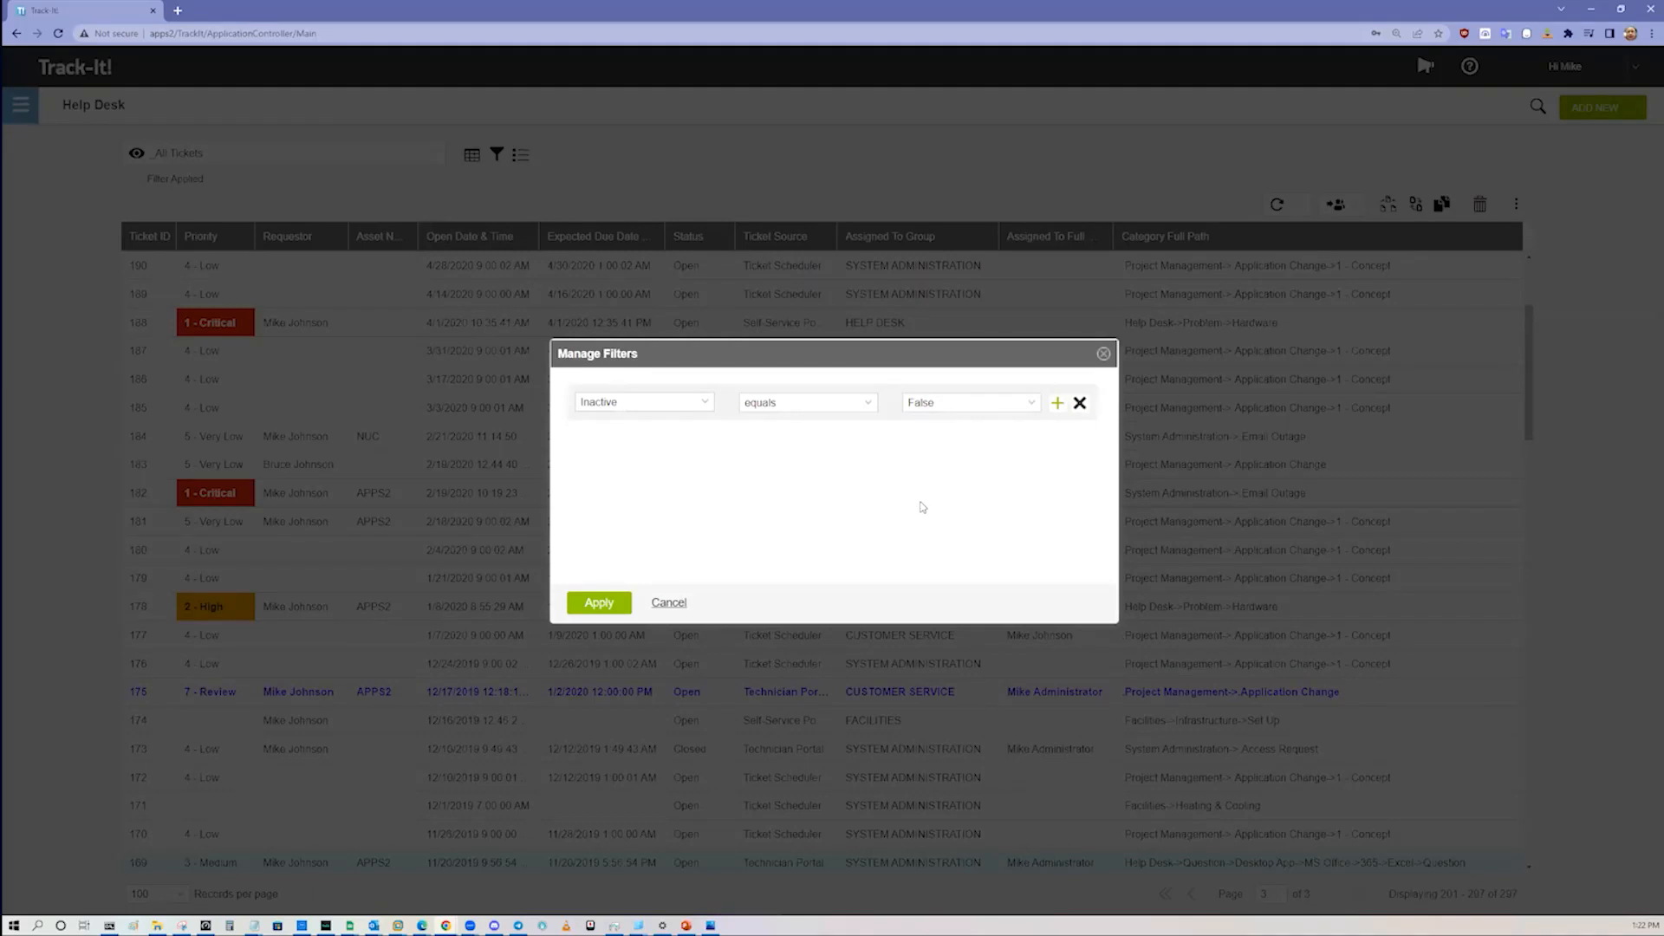
{"action": "left_click", "coordinate": [1057, 403]}
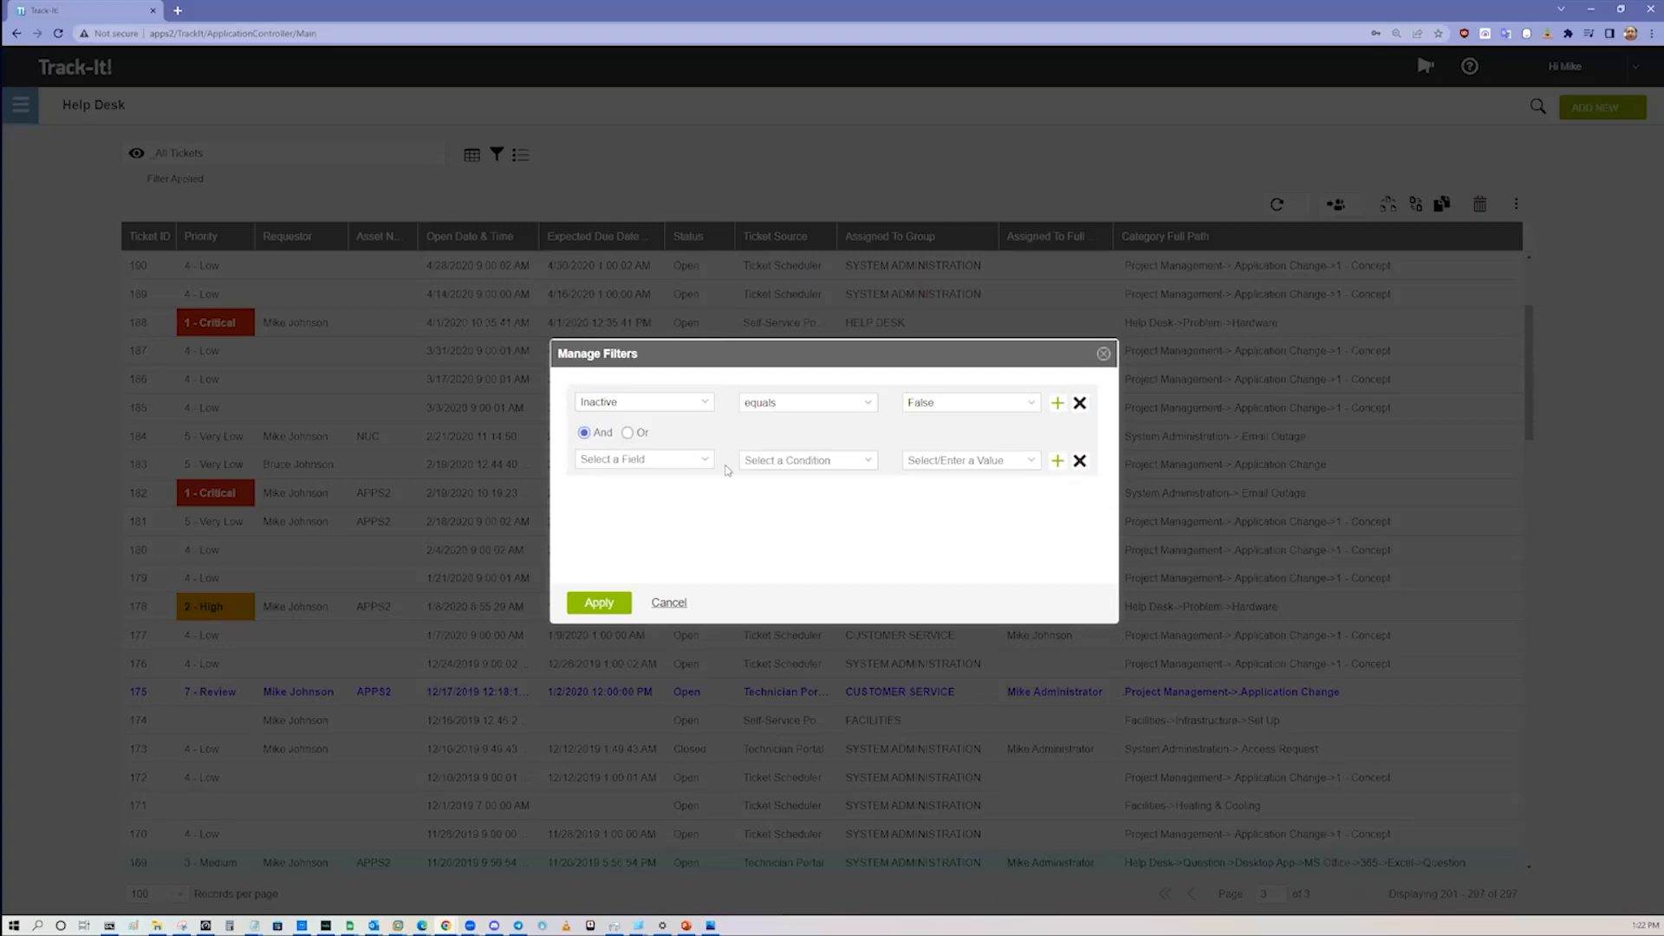
{"action": "left_click", "coordinate": [706, 460]}
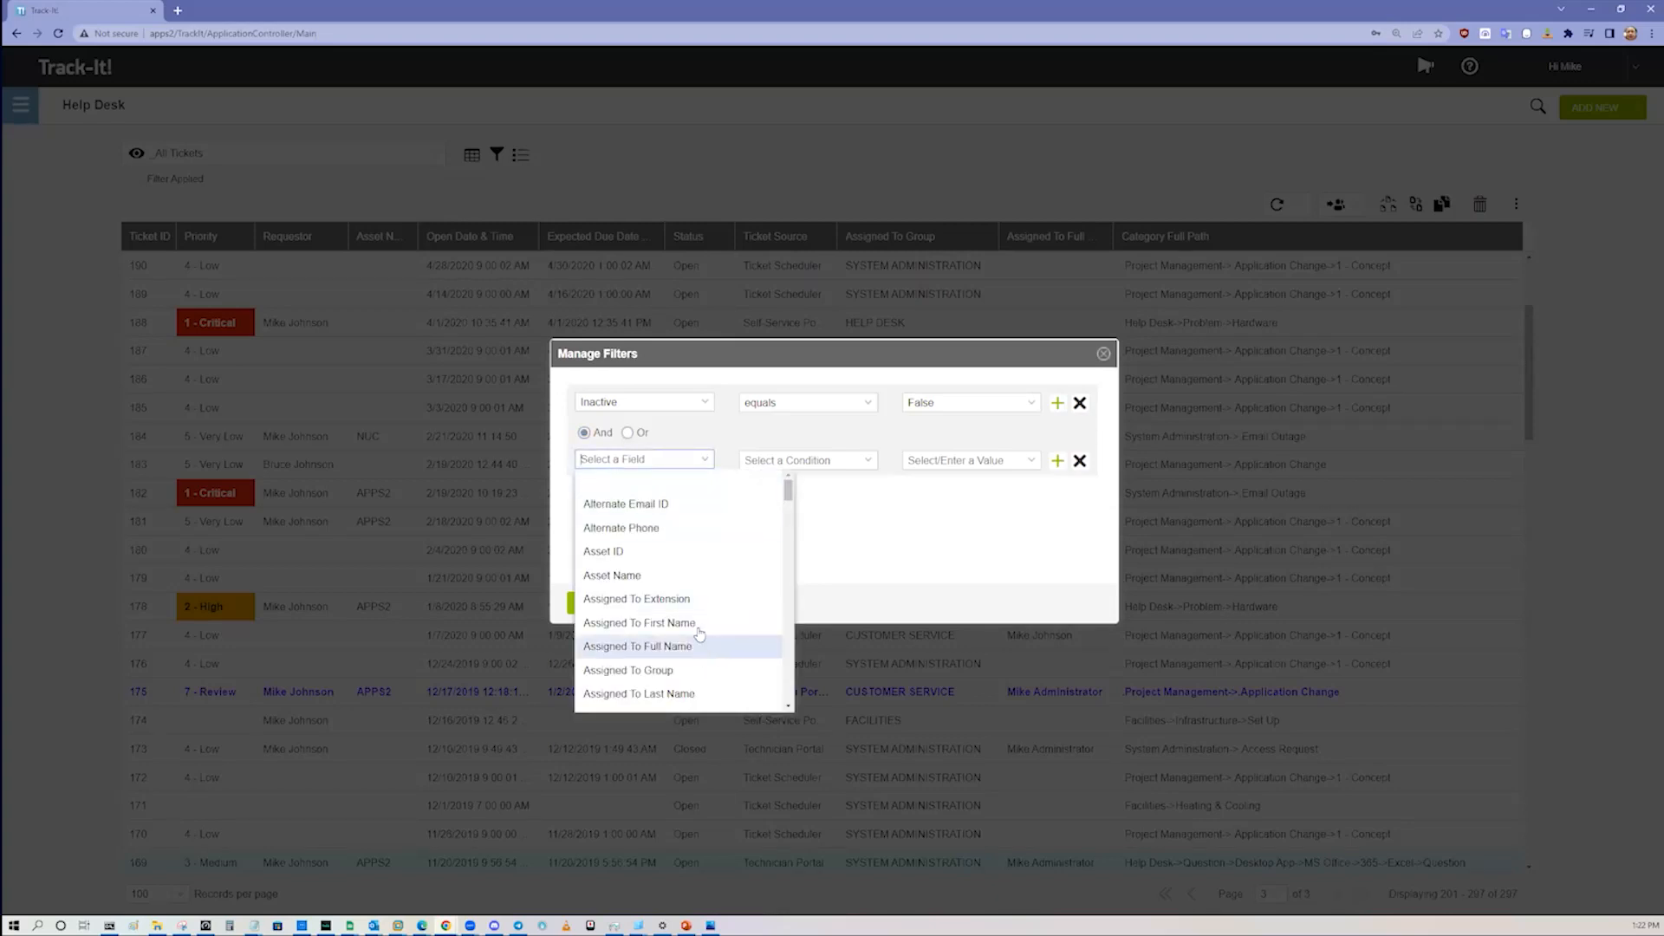
{"action": "left_click", "coordinate": [696, 671]}
{"action": "left_click", "coordinate": [863, 468]}
{"action": "left_click", "coordinate": [837, 487]}
{"action": "left_click", "coordinate": [1024, 462]}
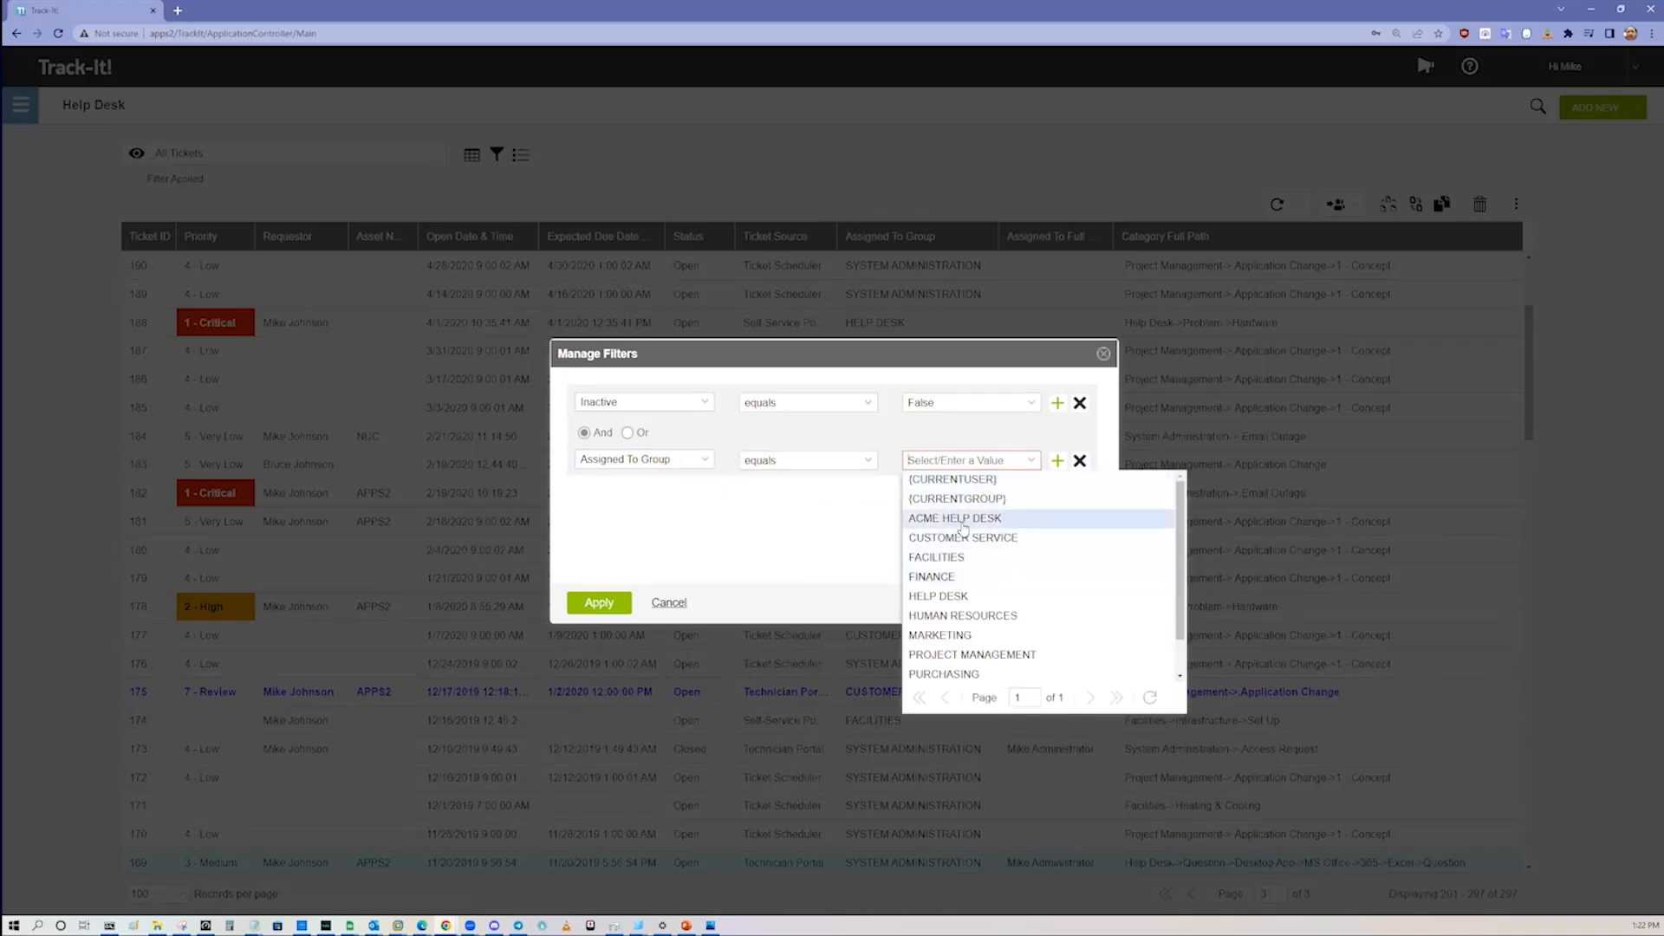
{"action": "left_click", "coordinate": [958, 598]}
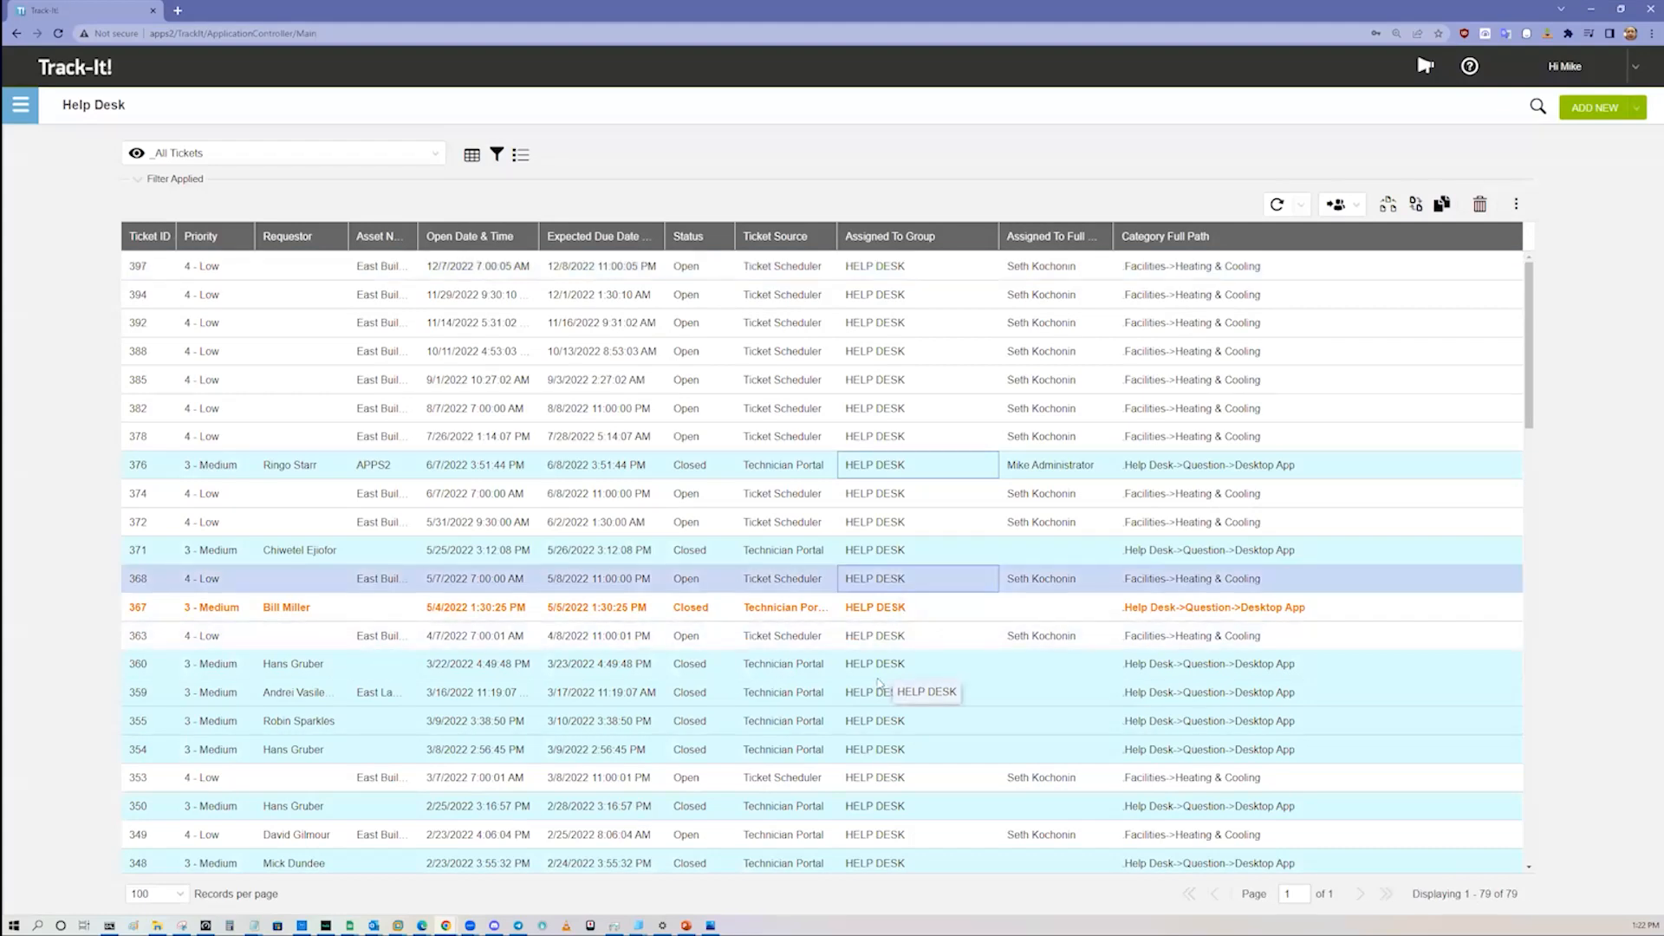
Step: Look through the filtered ticket list down to the oldest entries and select MacBook procurement ticket #106
{"action": "scroll", "coordinate": [997, 693], "scroll_direction": "down", "scroll_amount": 10}
{"action": "scroll", "coordinate": [1029, 722], "scroll_direction": "down", "scroll_amount": 10}
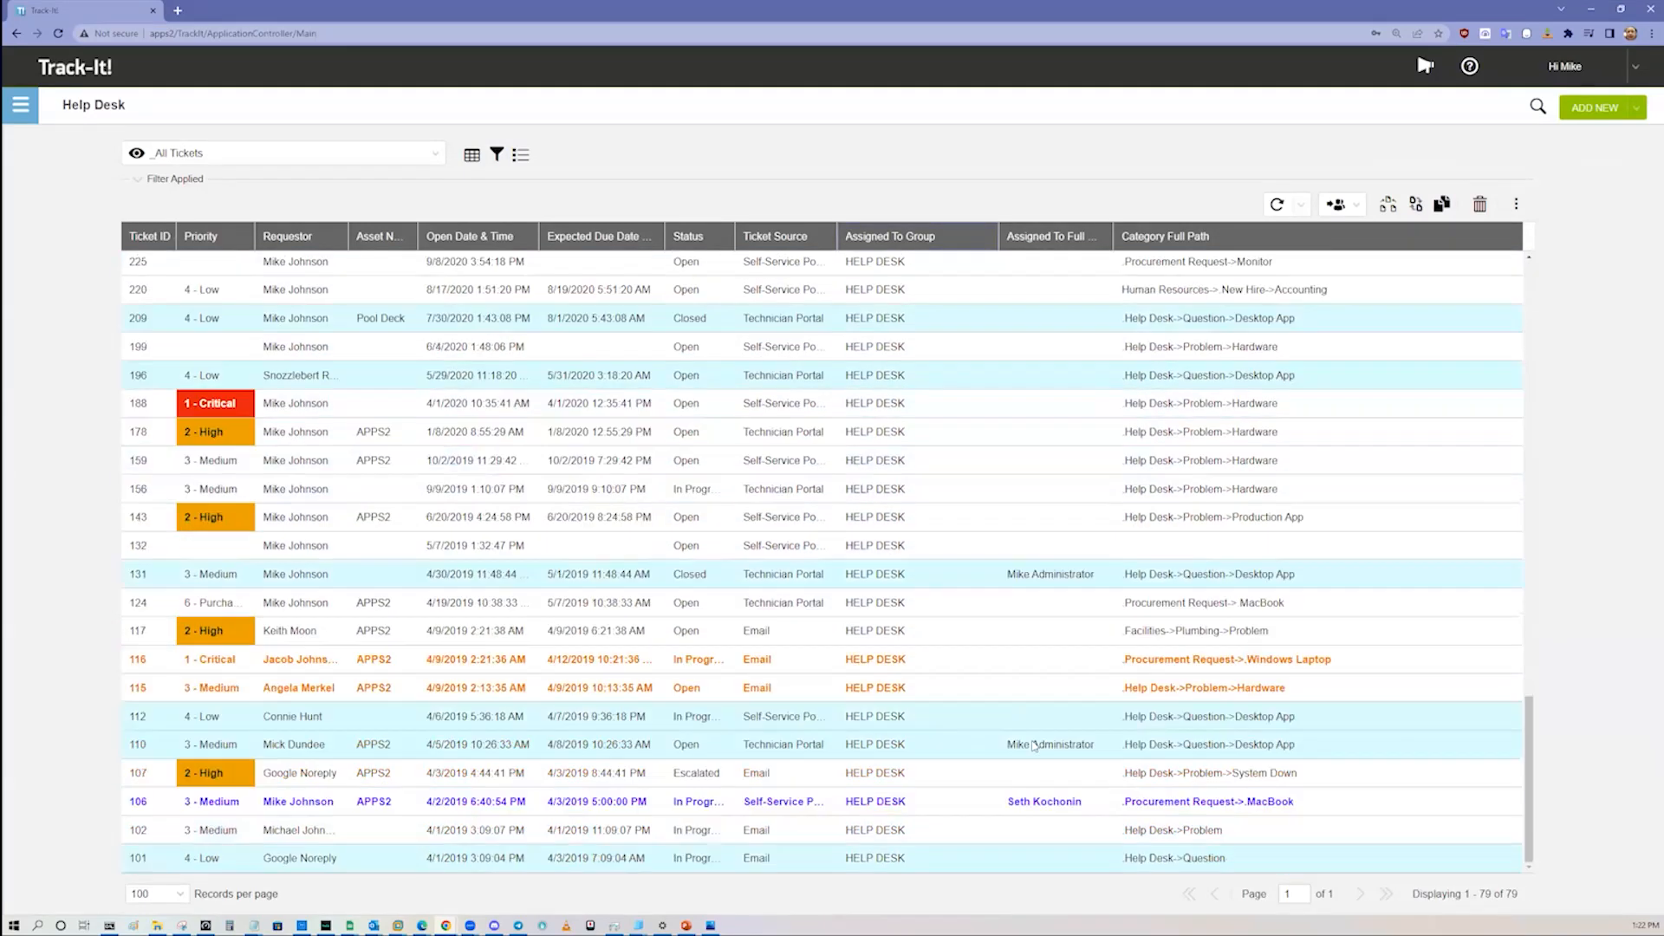
{"action": "left_click", "coordinate": [877, 805]}
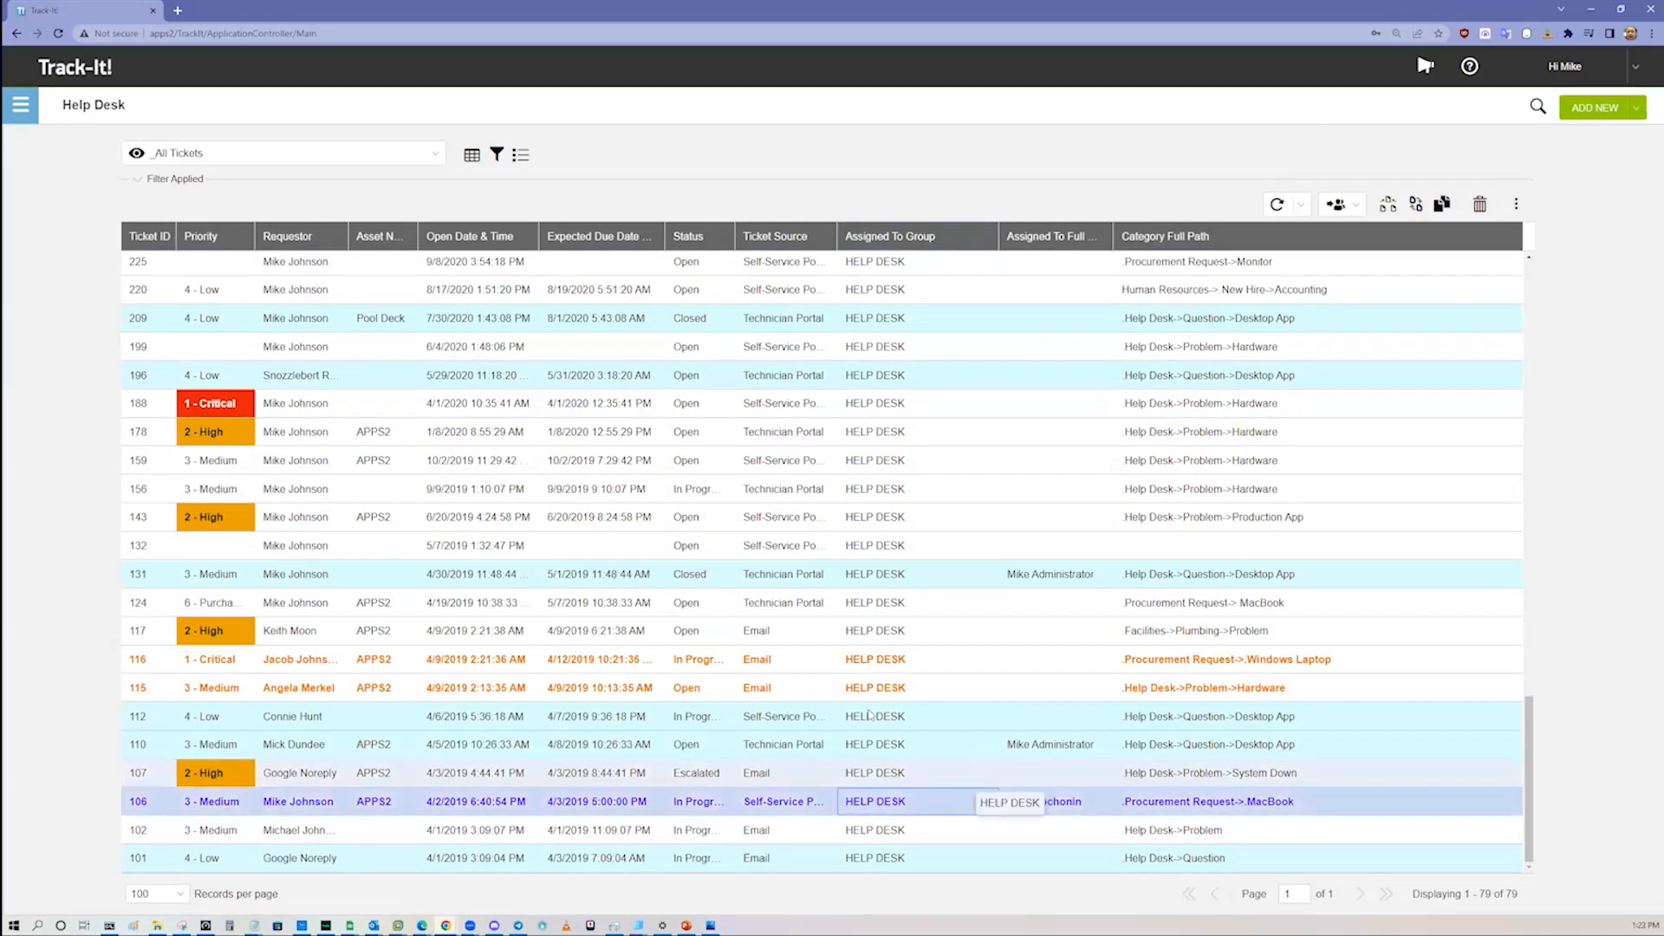
Step: Examine the ticket list's formatting rules, including the field, operator and color options of the Priority 2 - High rule, and leave them unchanged
{"action": "left_click", "coordinate": [520, 156]}
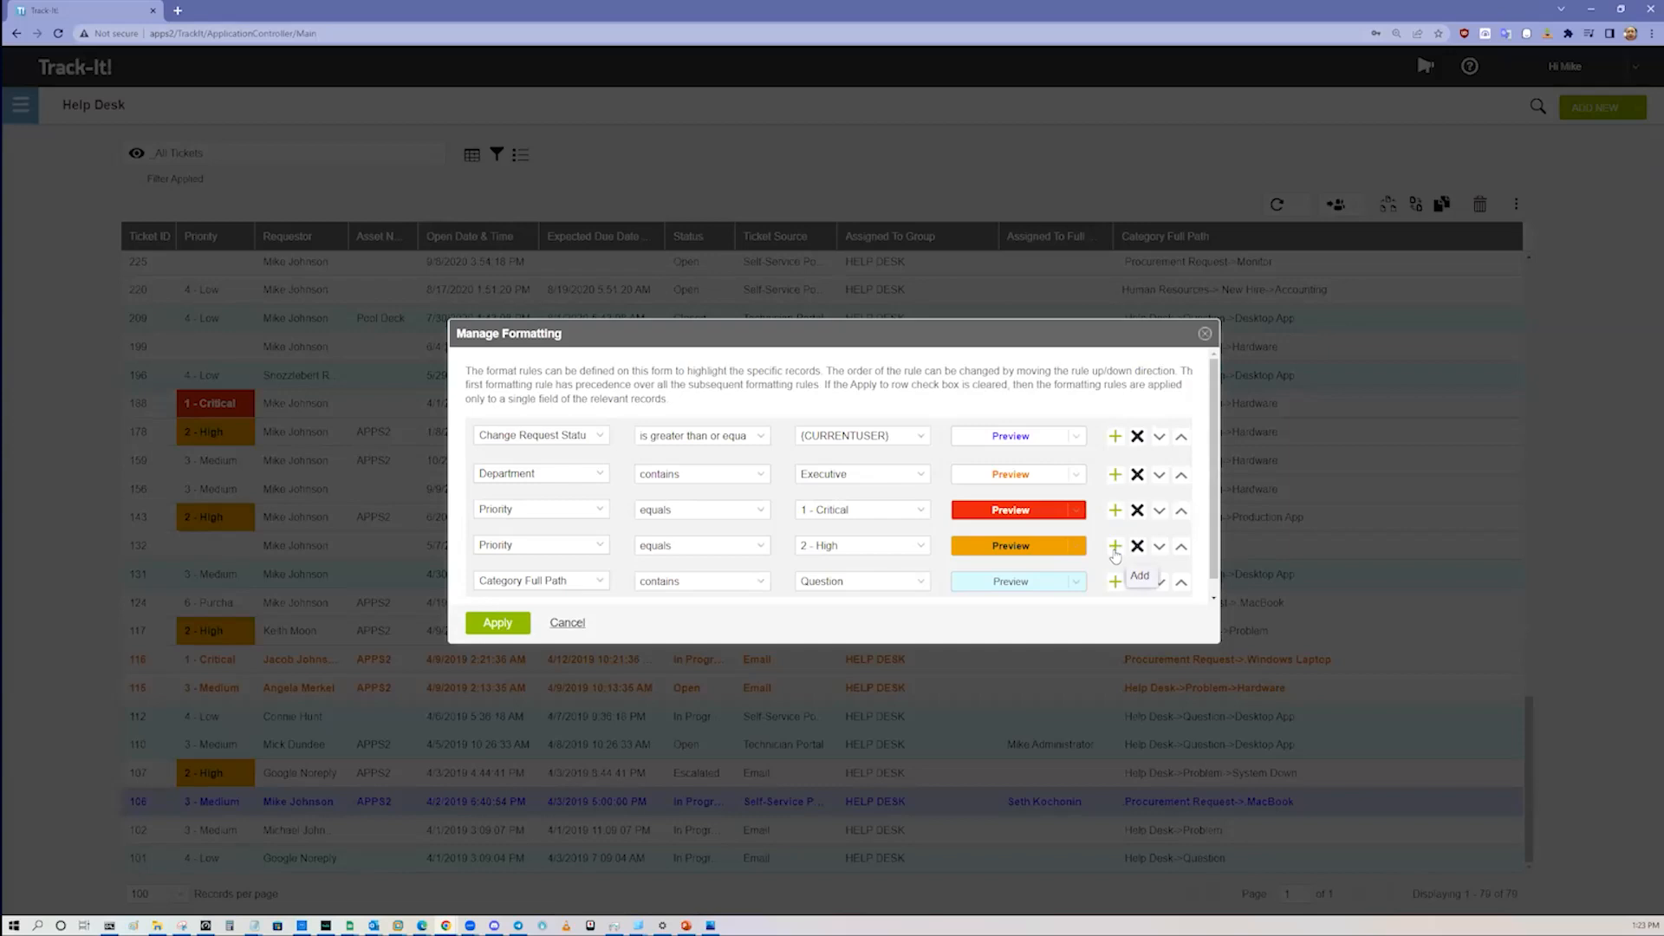
{"action": "left_click", "coordinate": [1077, 546]}
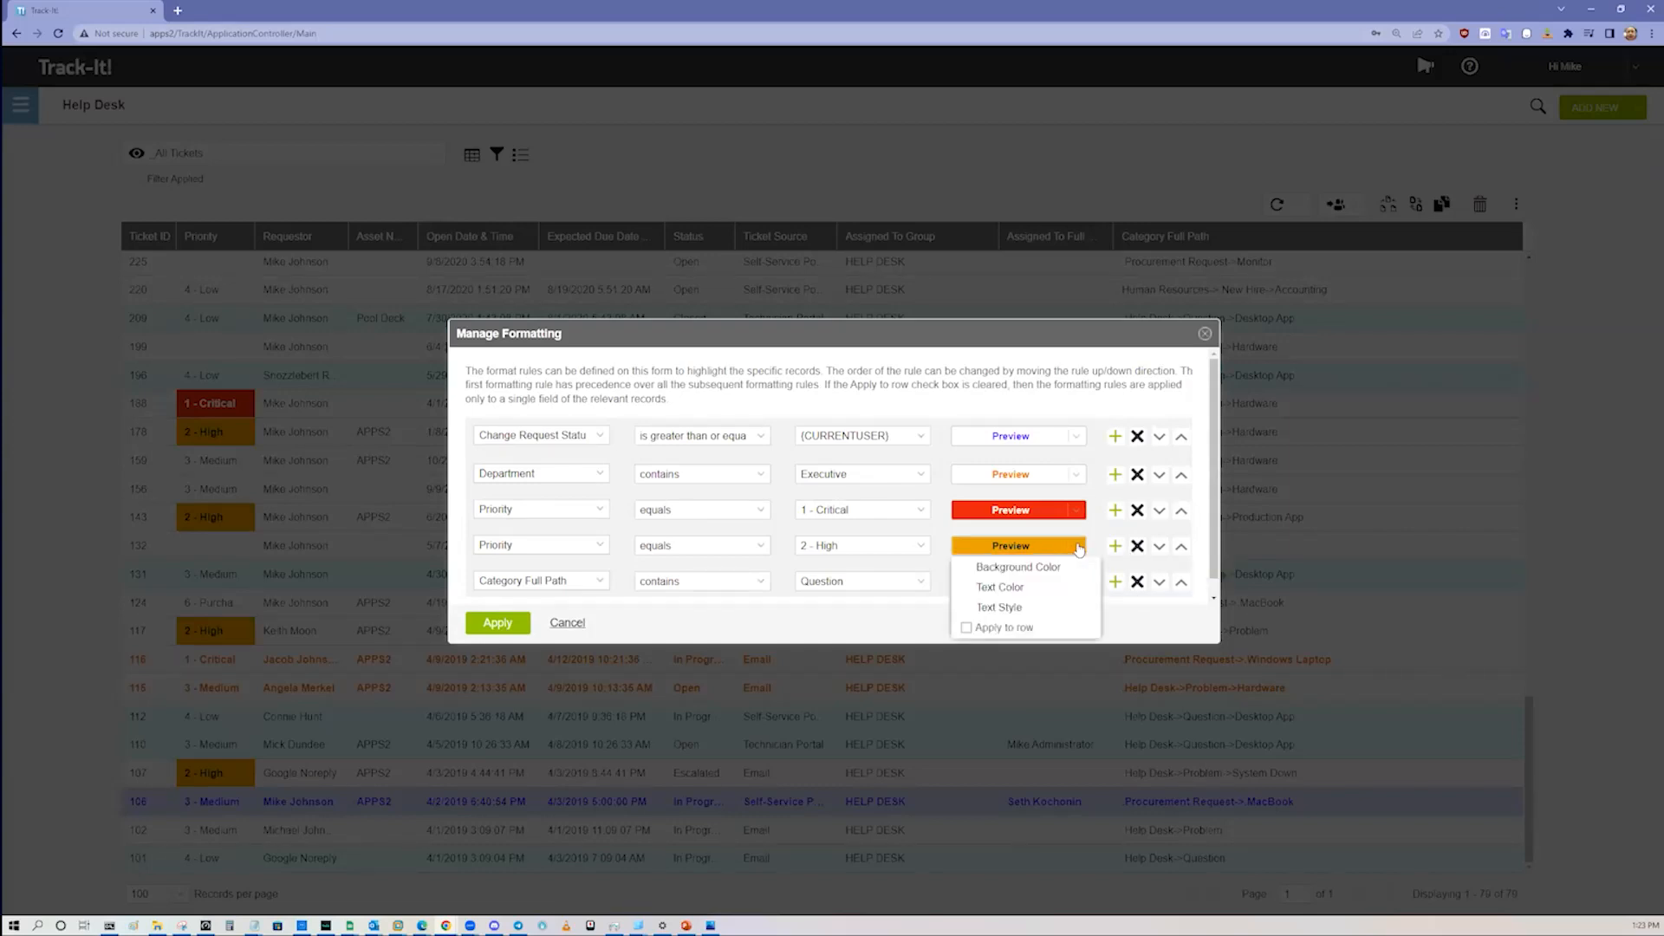
{"action": "left_click", "coordinate": [1079, 550]}
{"action": "left_click", "coordinate": [602, 547]}
{"action": "left_click", "coordinate": [601, 547]}
{"action": "left_click", "coordinate": [761, 552]}
{"action": "left_click", "coordinate": [1056, 422]}
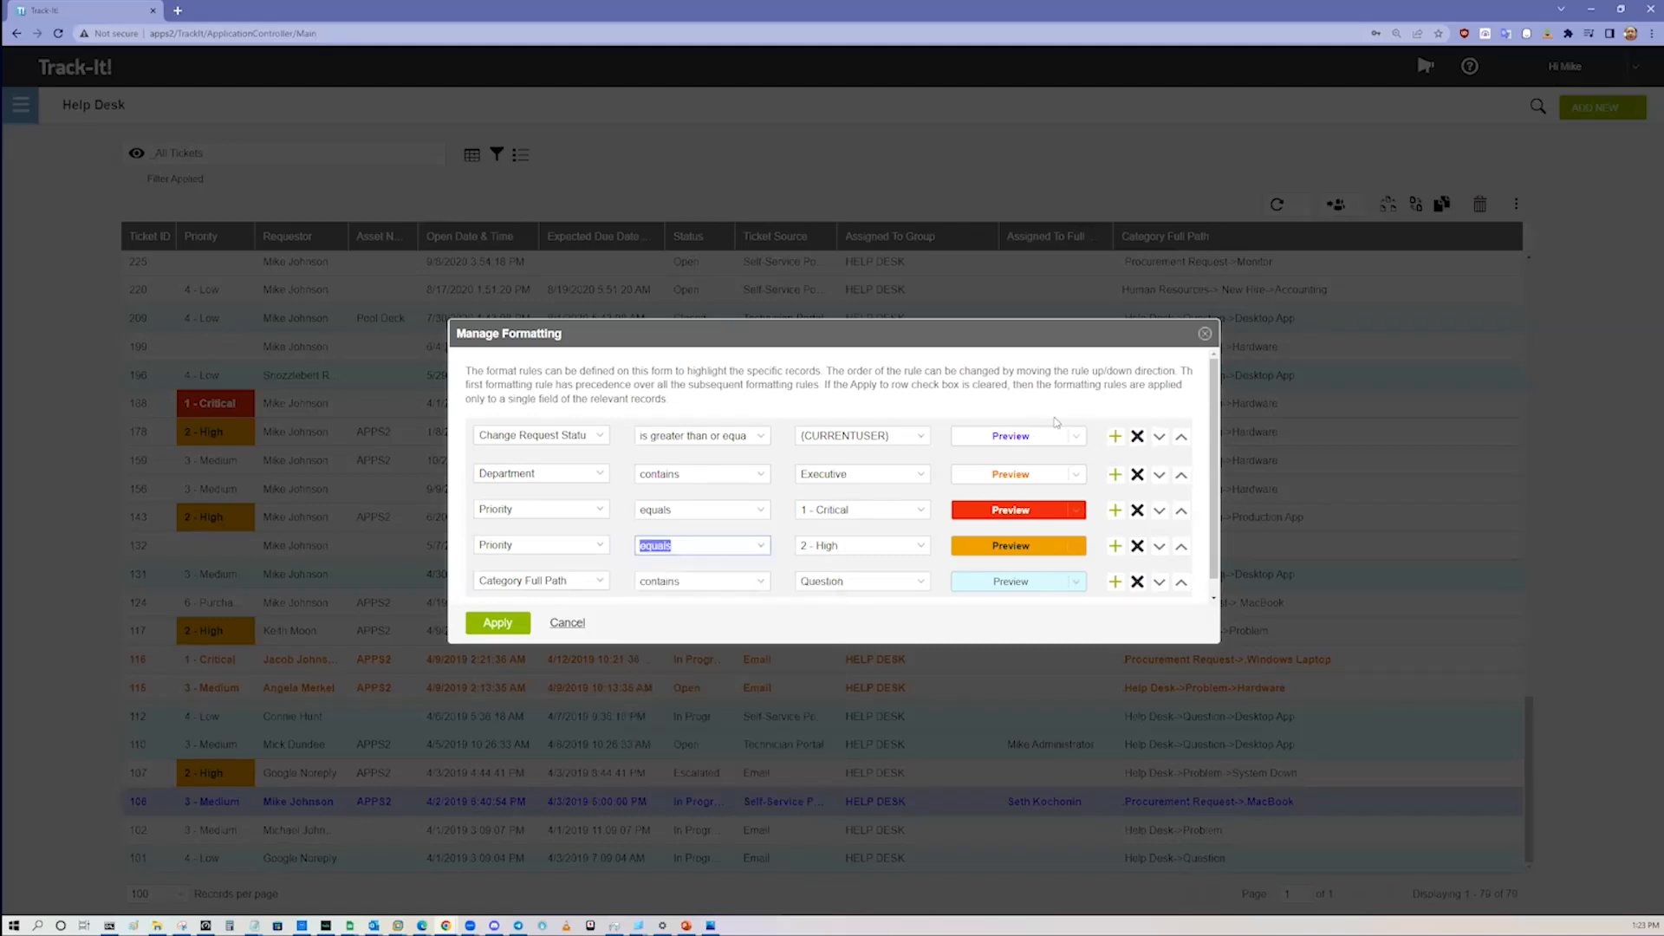
{"action": "left_click", "coordinate": [1205, 334]}
Step: Open ticket #106 and examine its form, notes and the choices for Cost over $1000, leaving the value as it is
{"action": "double_click", "coordinate": [719, 804]}
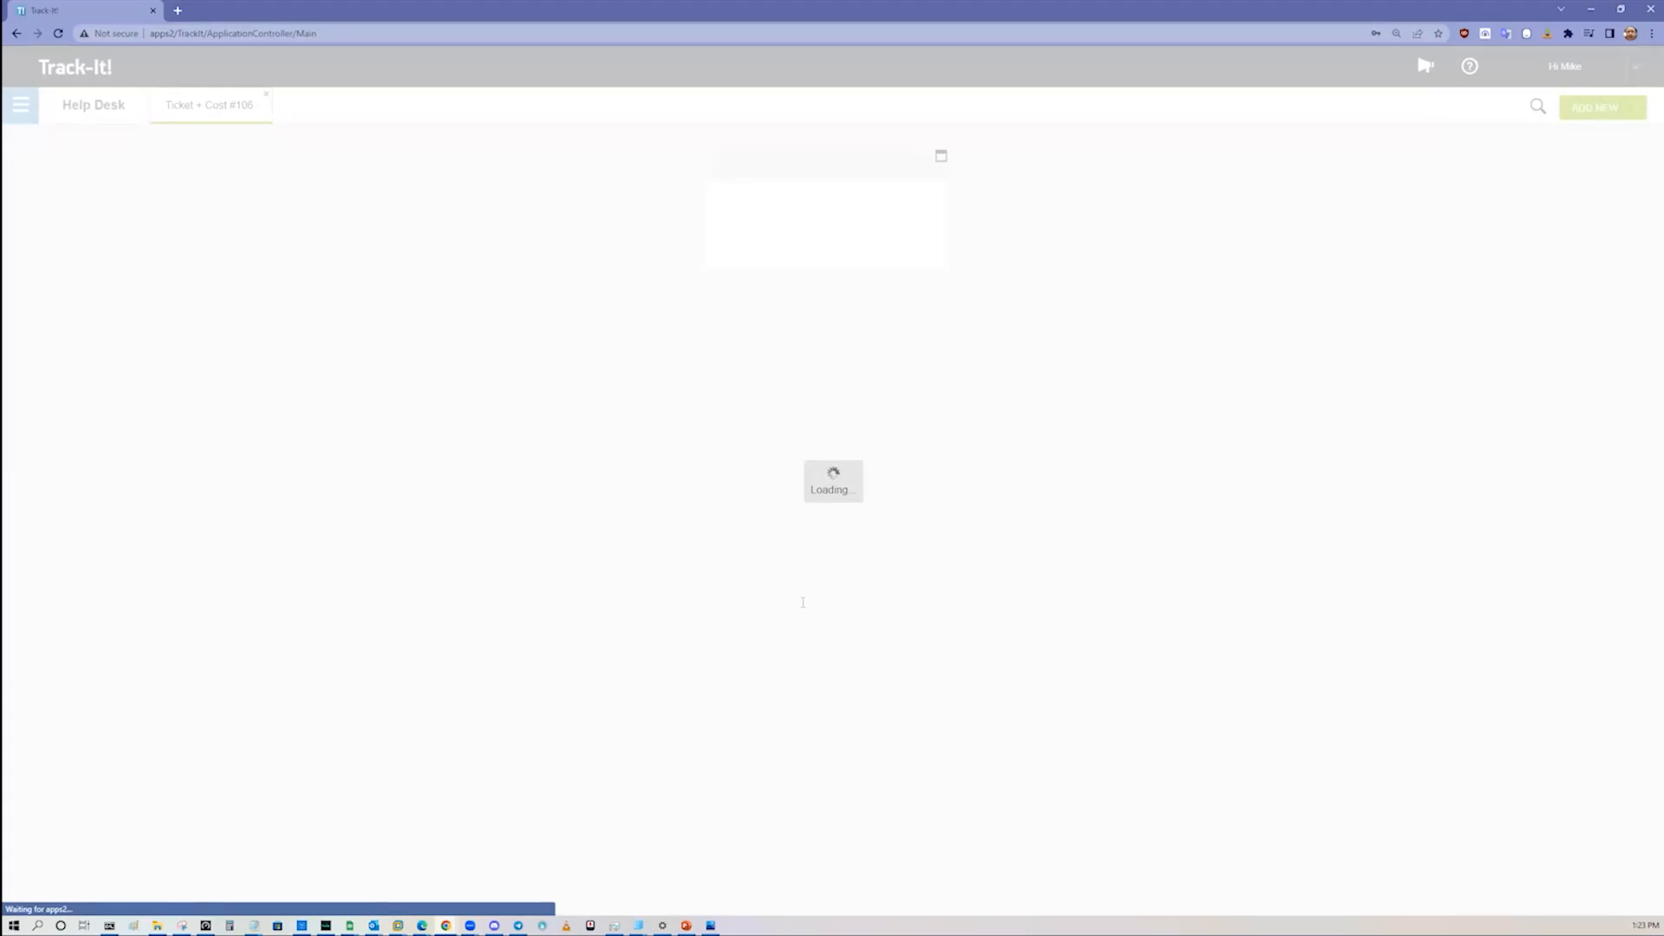
{"action": "scroll", "coordinate": [802, 605], "scroll_direction": "down", "scroll_amount": 3}
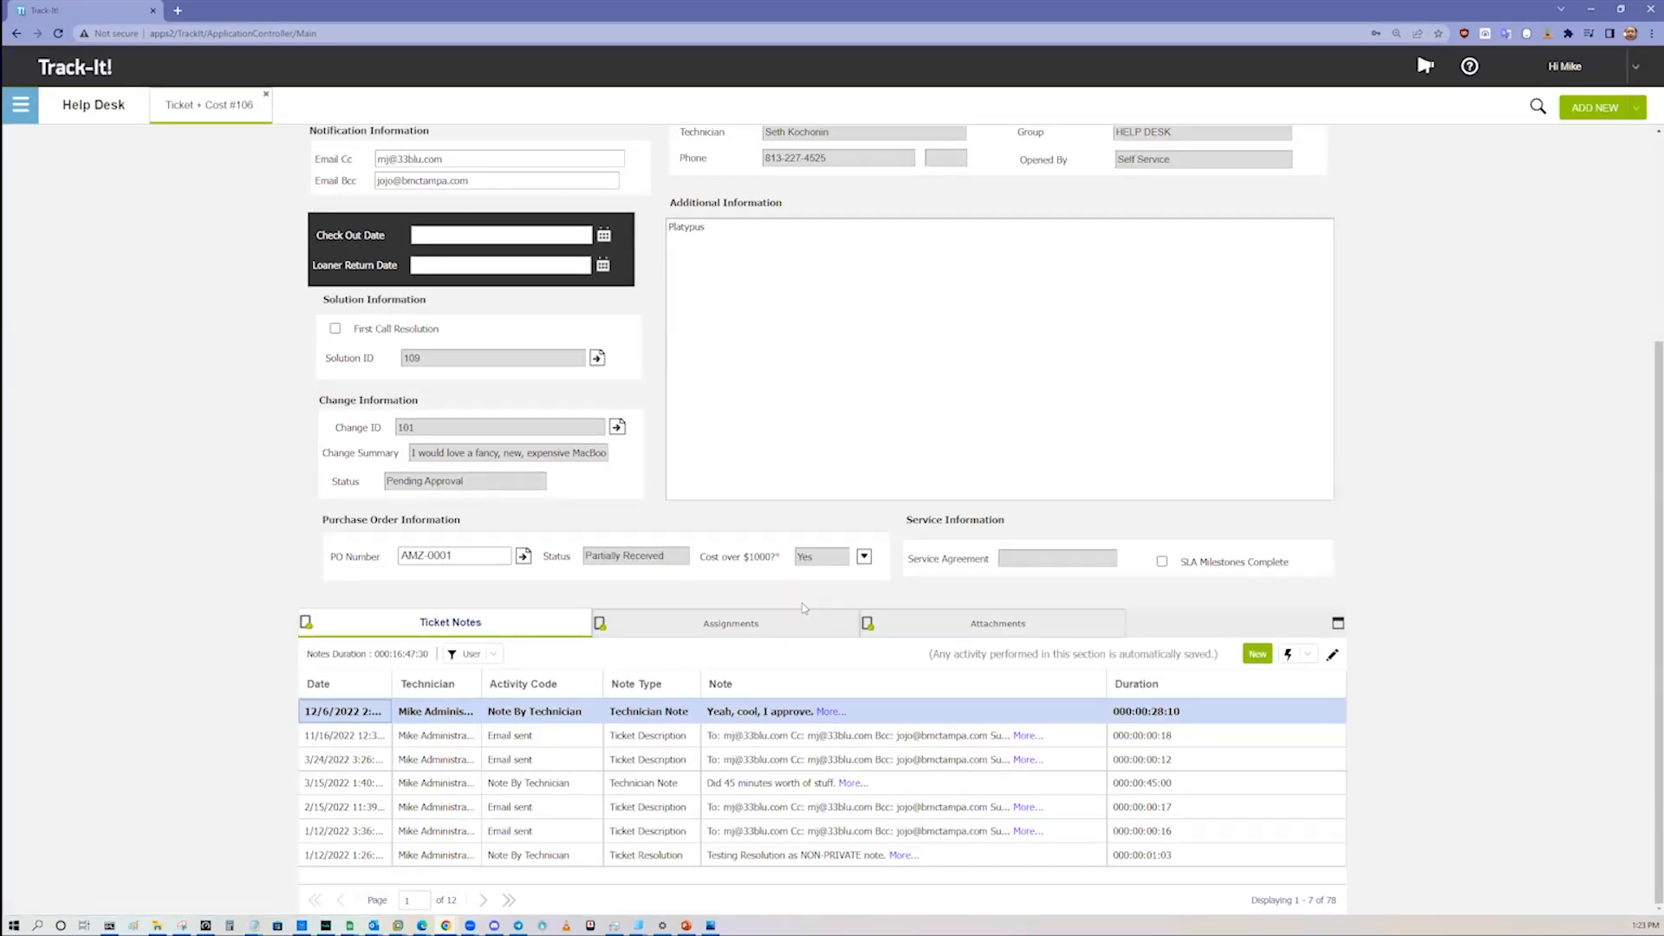
{"action": "scroll", "coordinate": [826, 601], "scroll_direction": "up", "scroll_amount": 3}
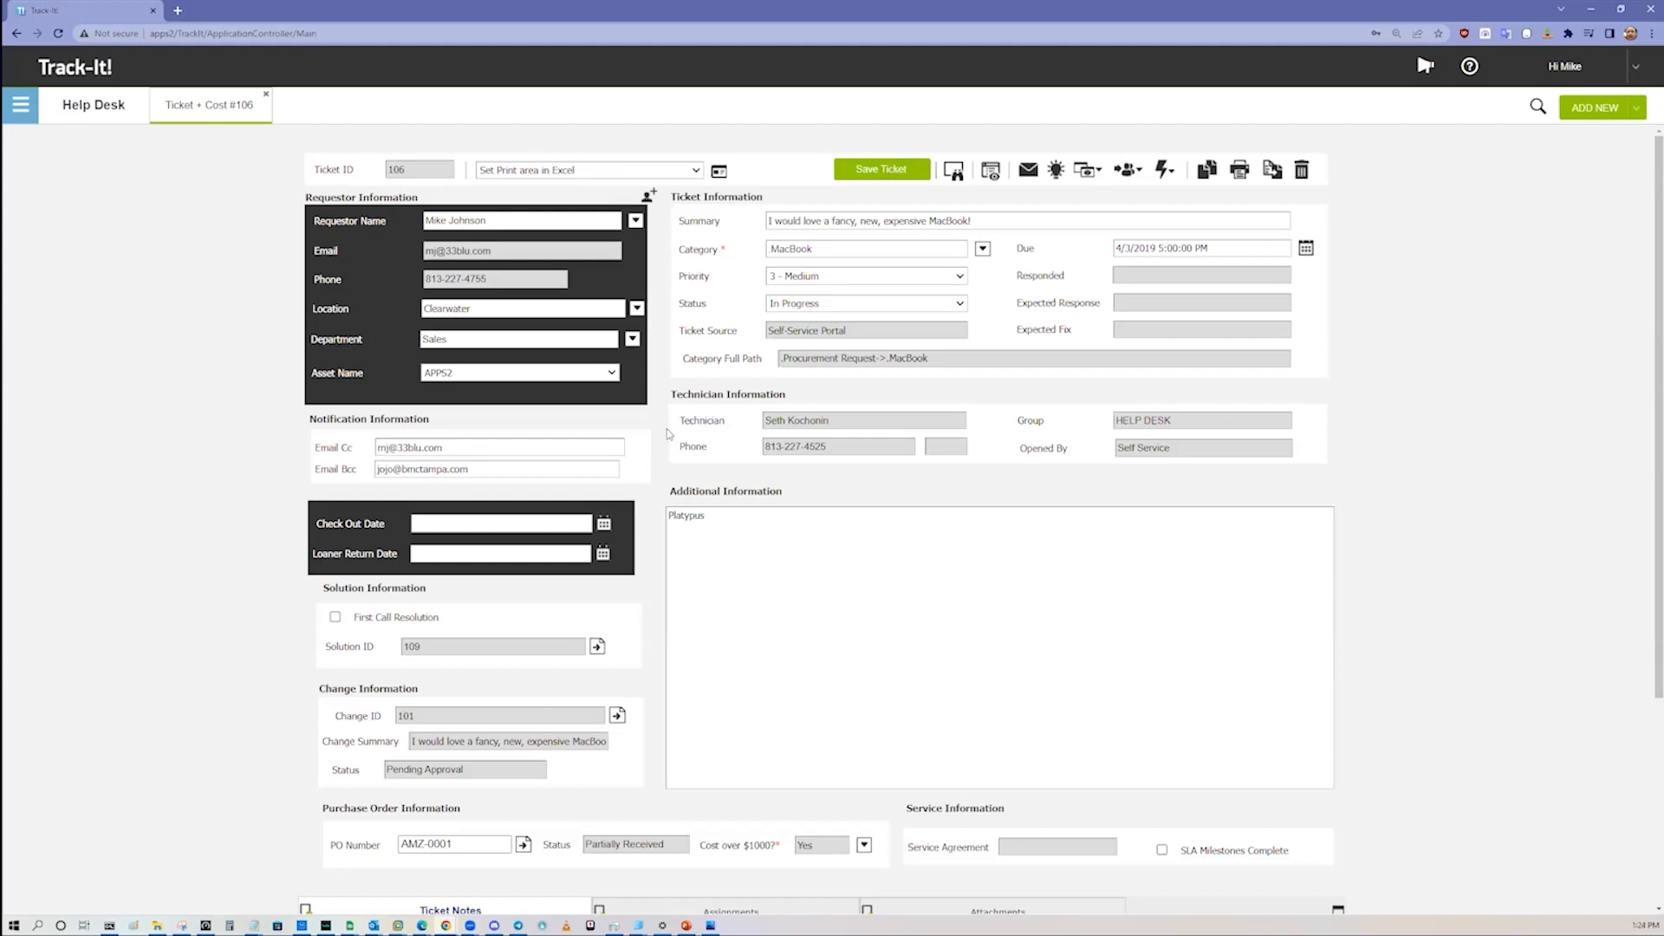
{"action": "left_click", "coordinate": [763, 512]}
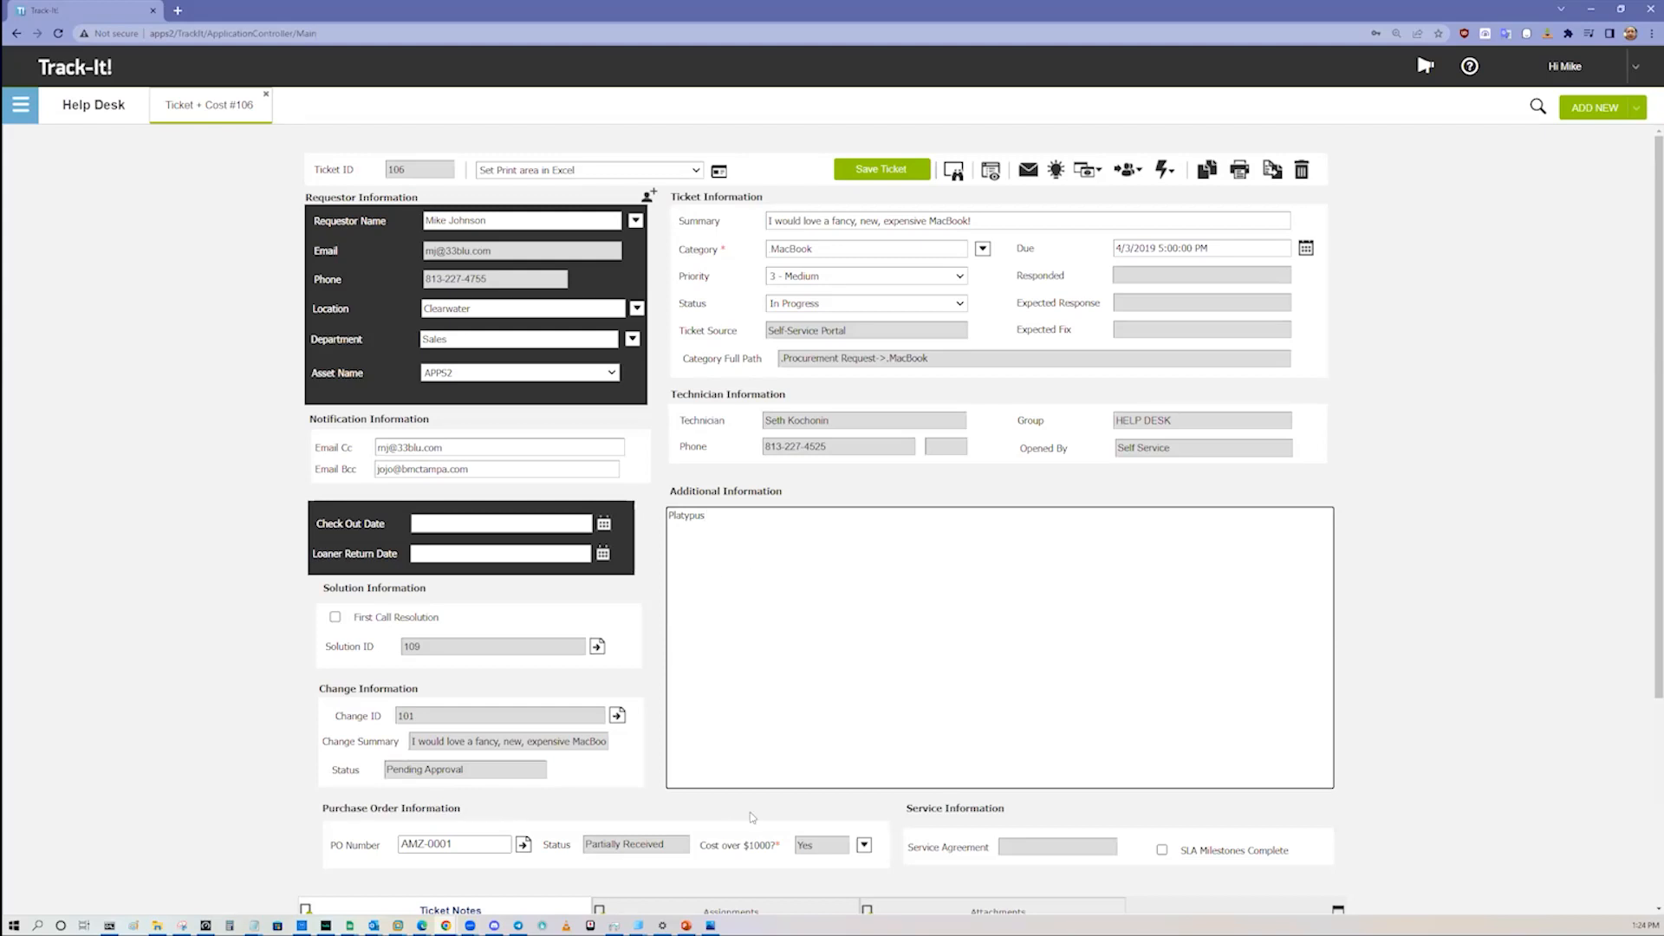
{"action": "left_click", "coordinate": [864, 846]}
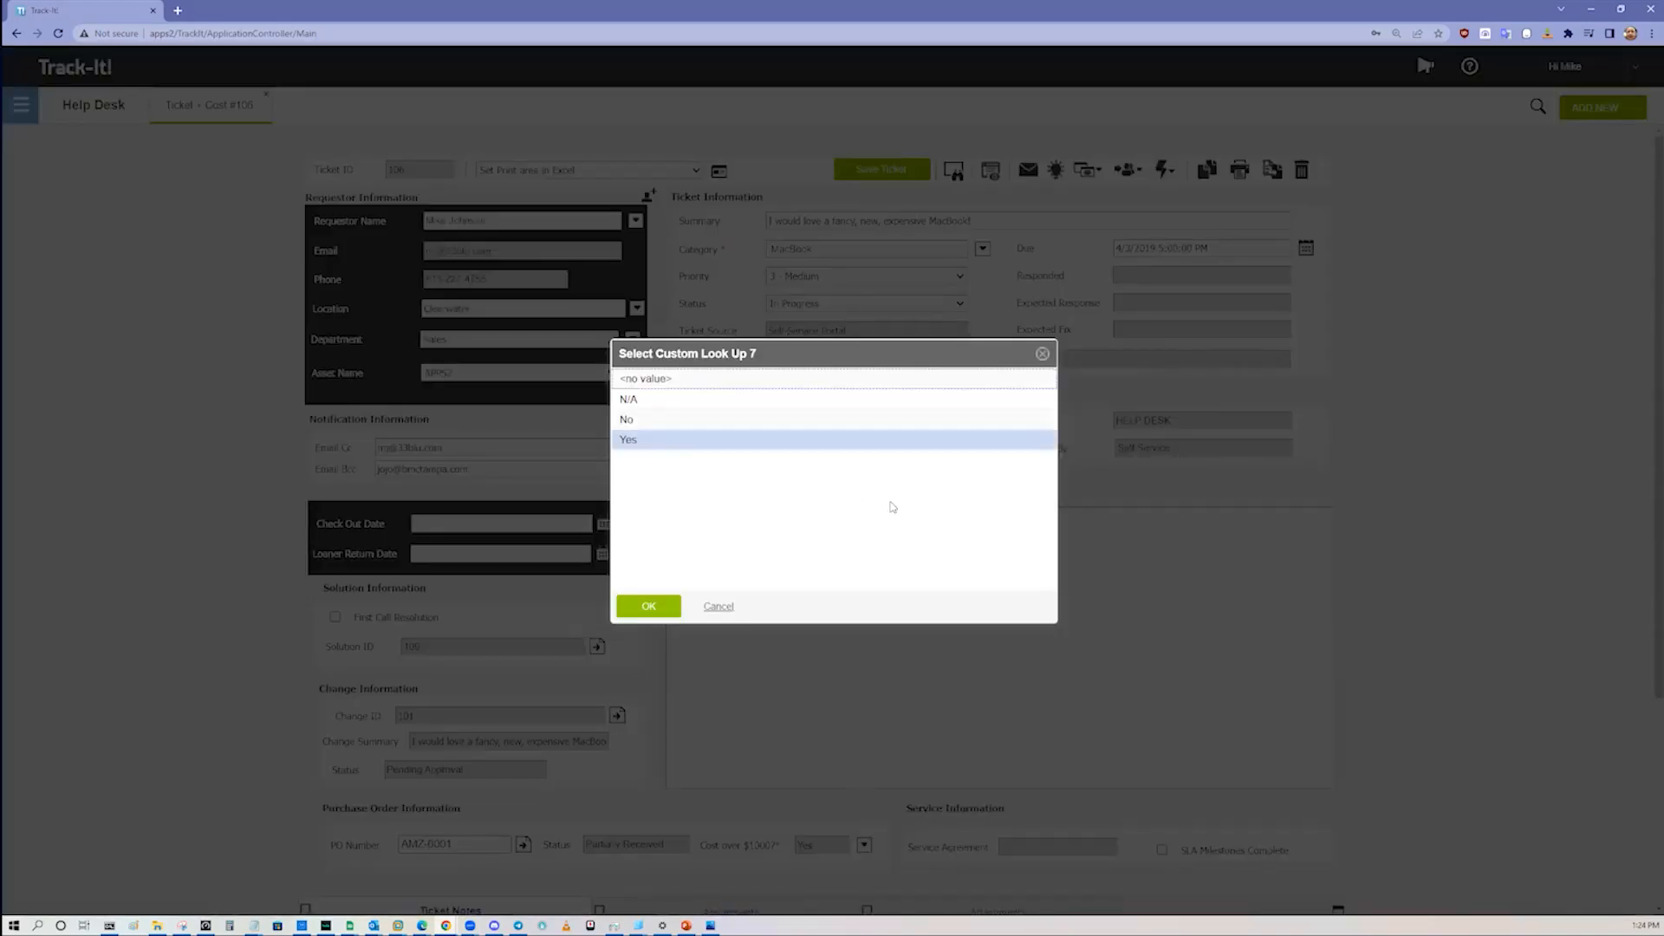
{"action": "left_click", "coordinate": [1042, 355]}
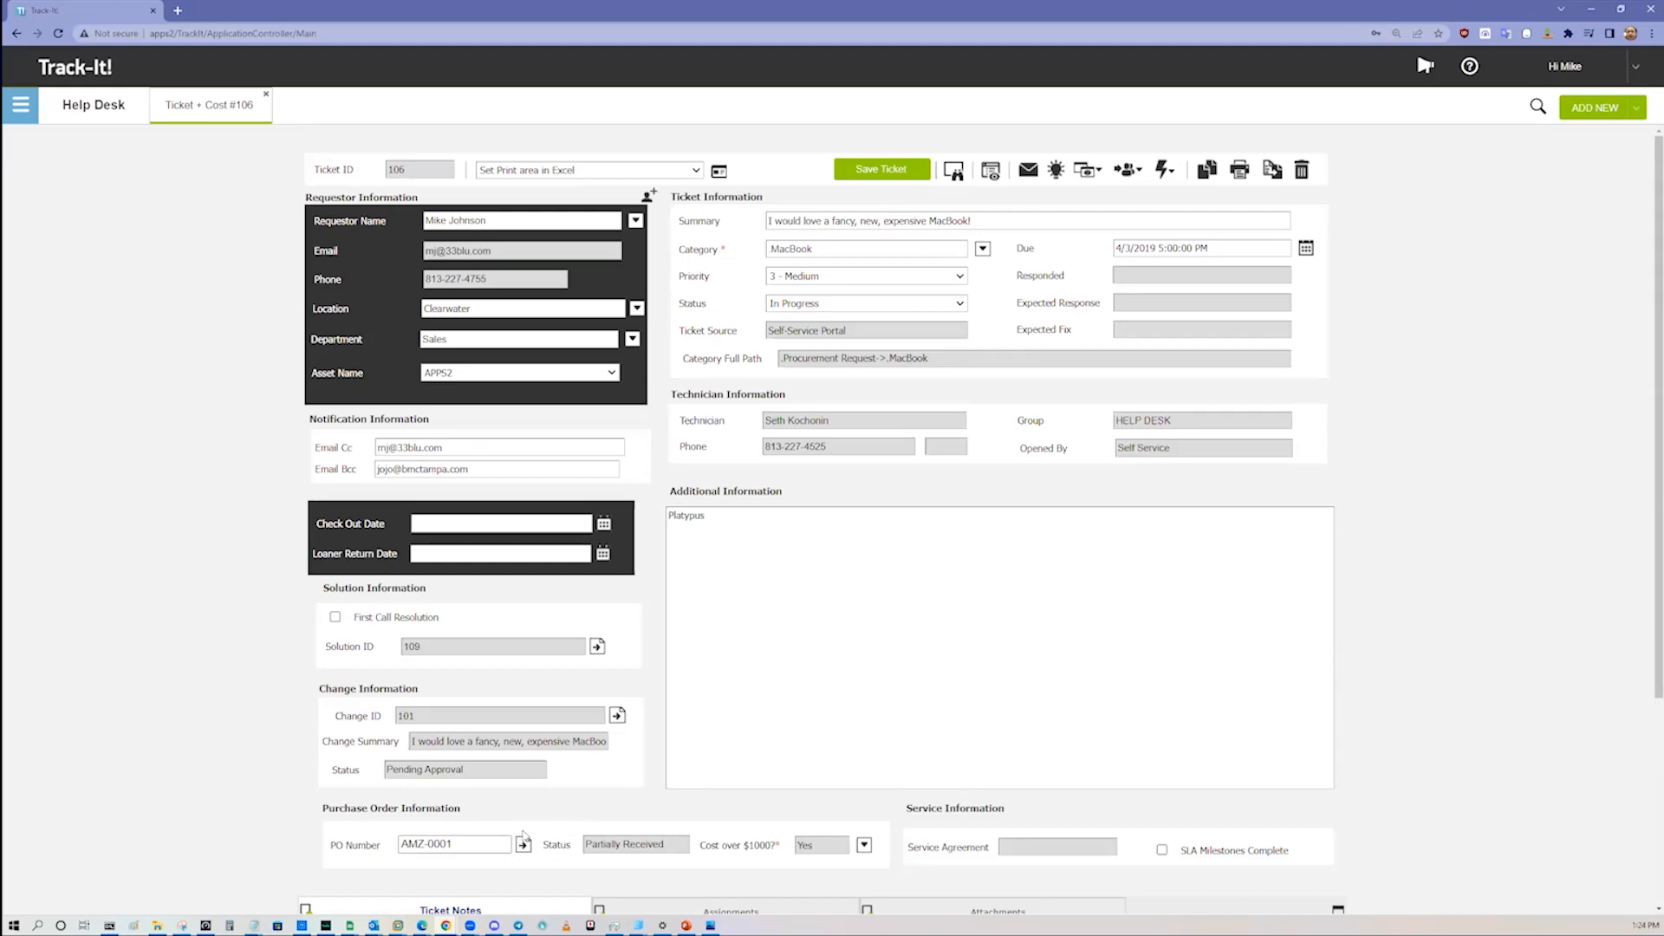
Step: View the change request and the purchase order linked to ticket #106, and recheck the Cost over $1000 choices
{"action": "left_click", "coordinate": [617, 715]}
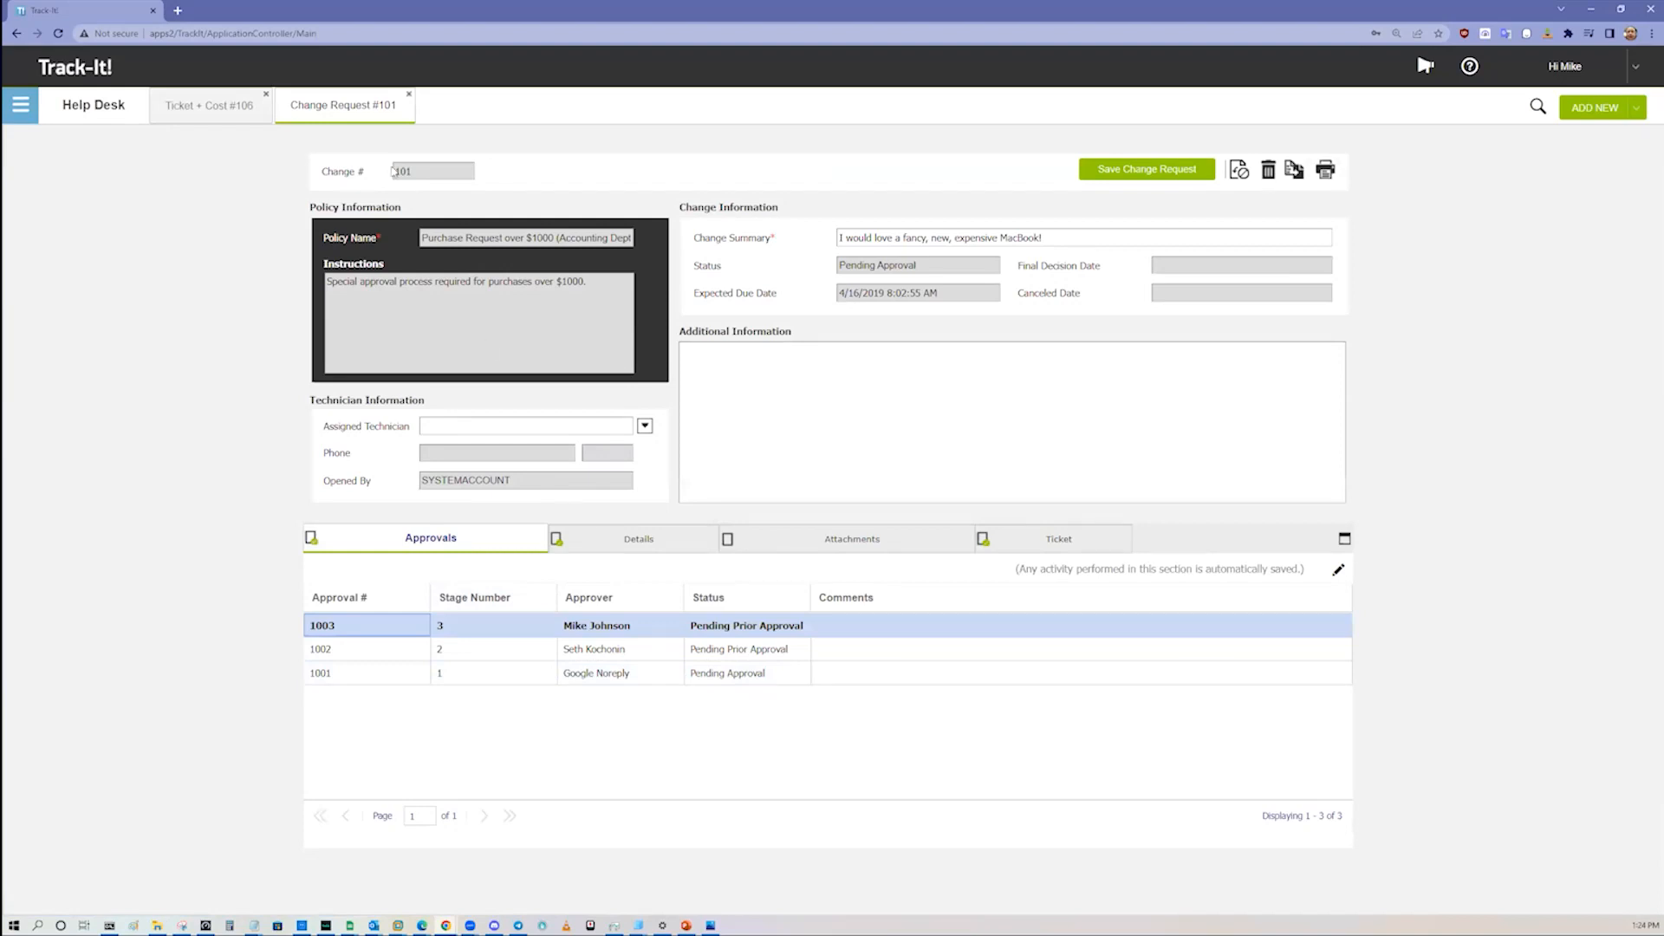
{"action": "left_click", "coordinate": [410, 94]}
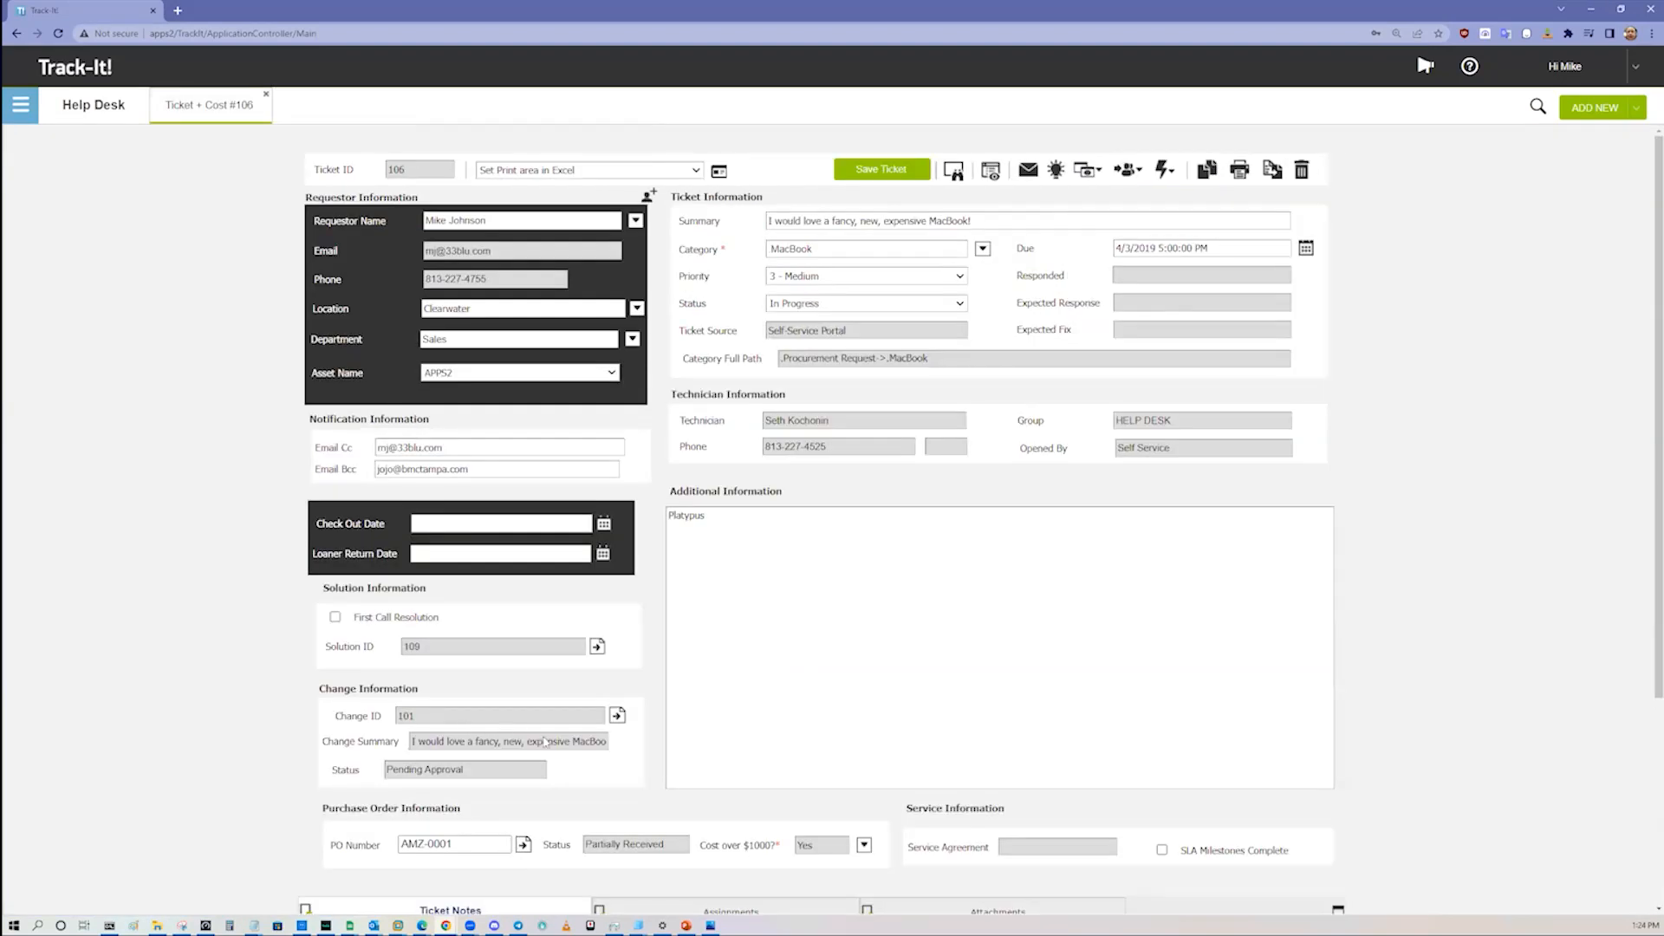
{"action": "left_click", "coordinate": [864, 845]}
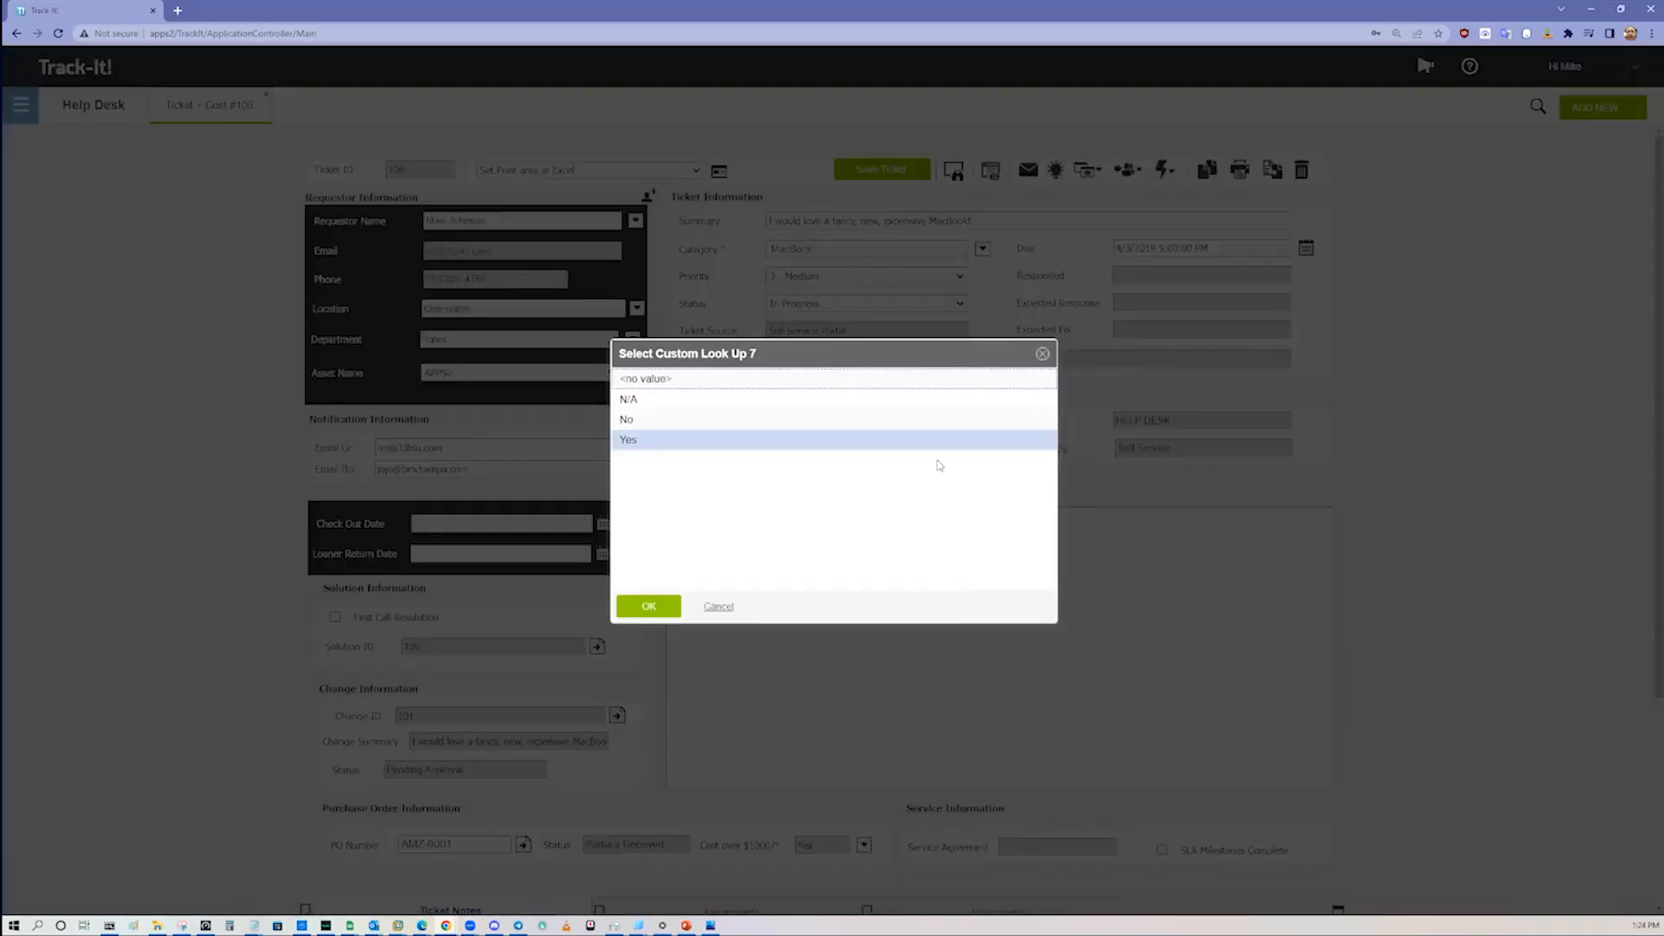
{"action": "left_click", "coordinate": [1044, 359]}
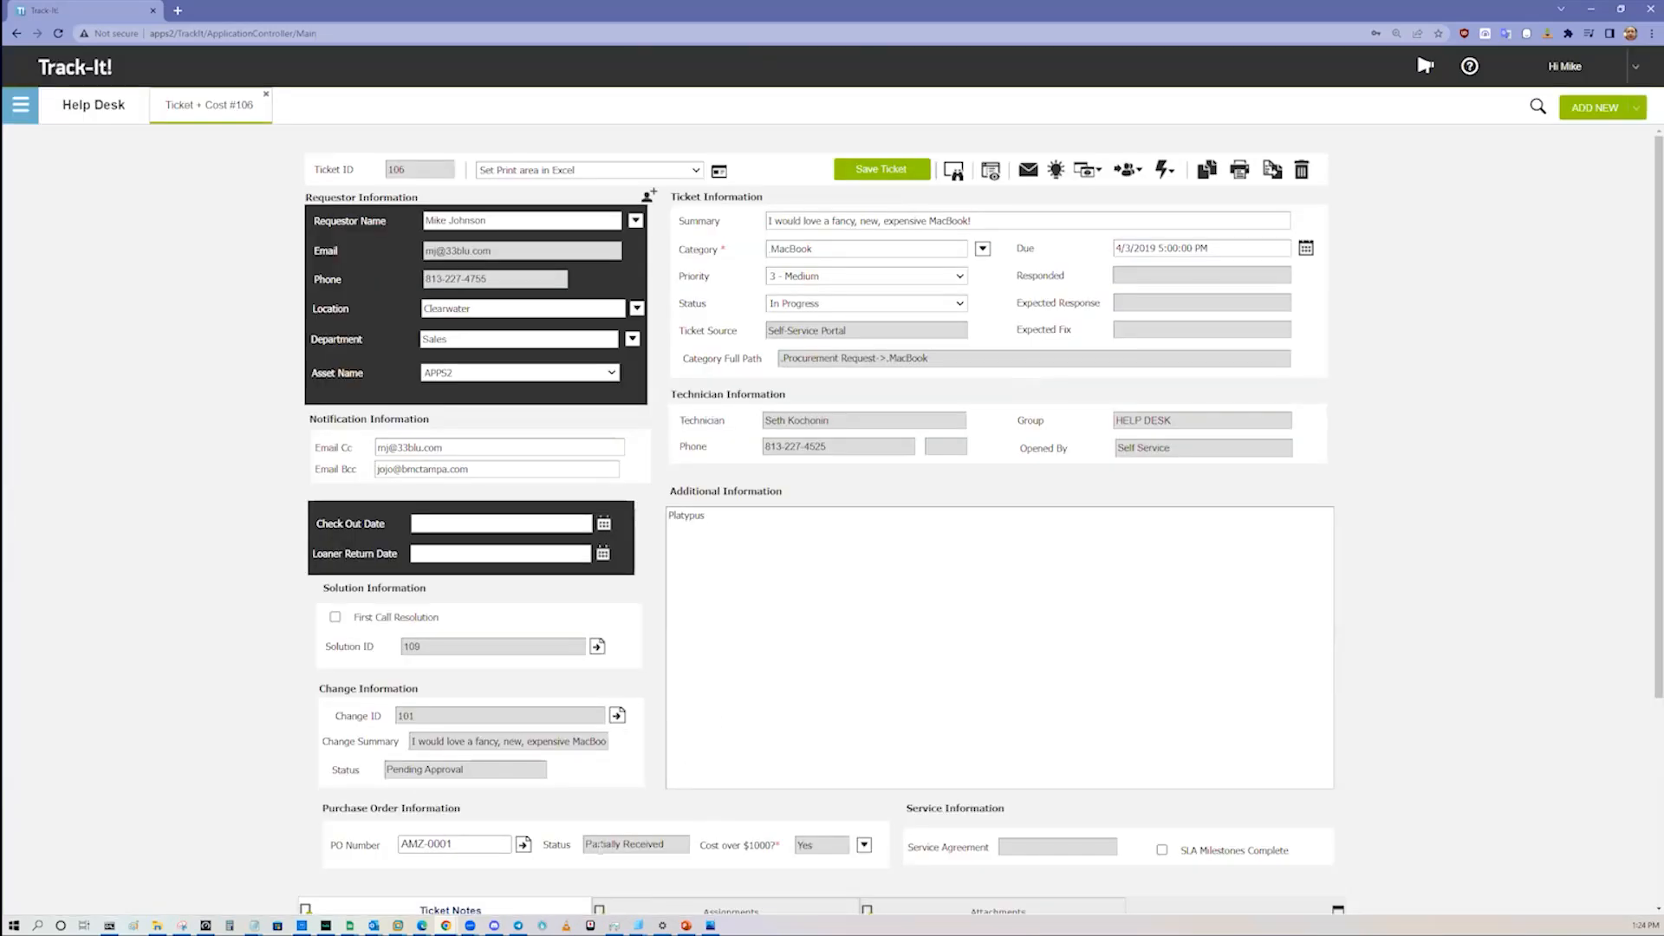
{"action": "left_click", "coordinate": [523, 844]}
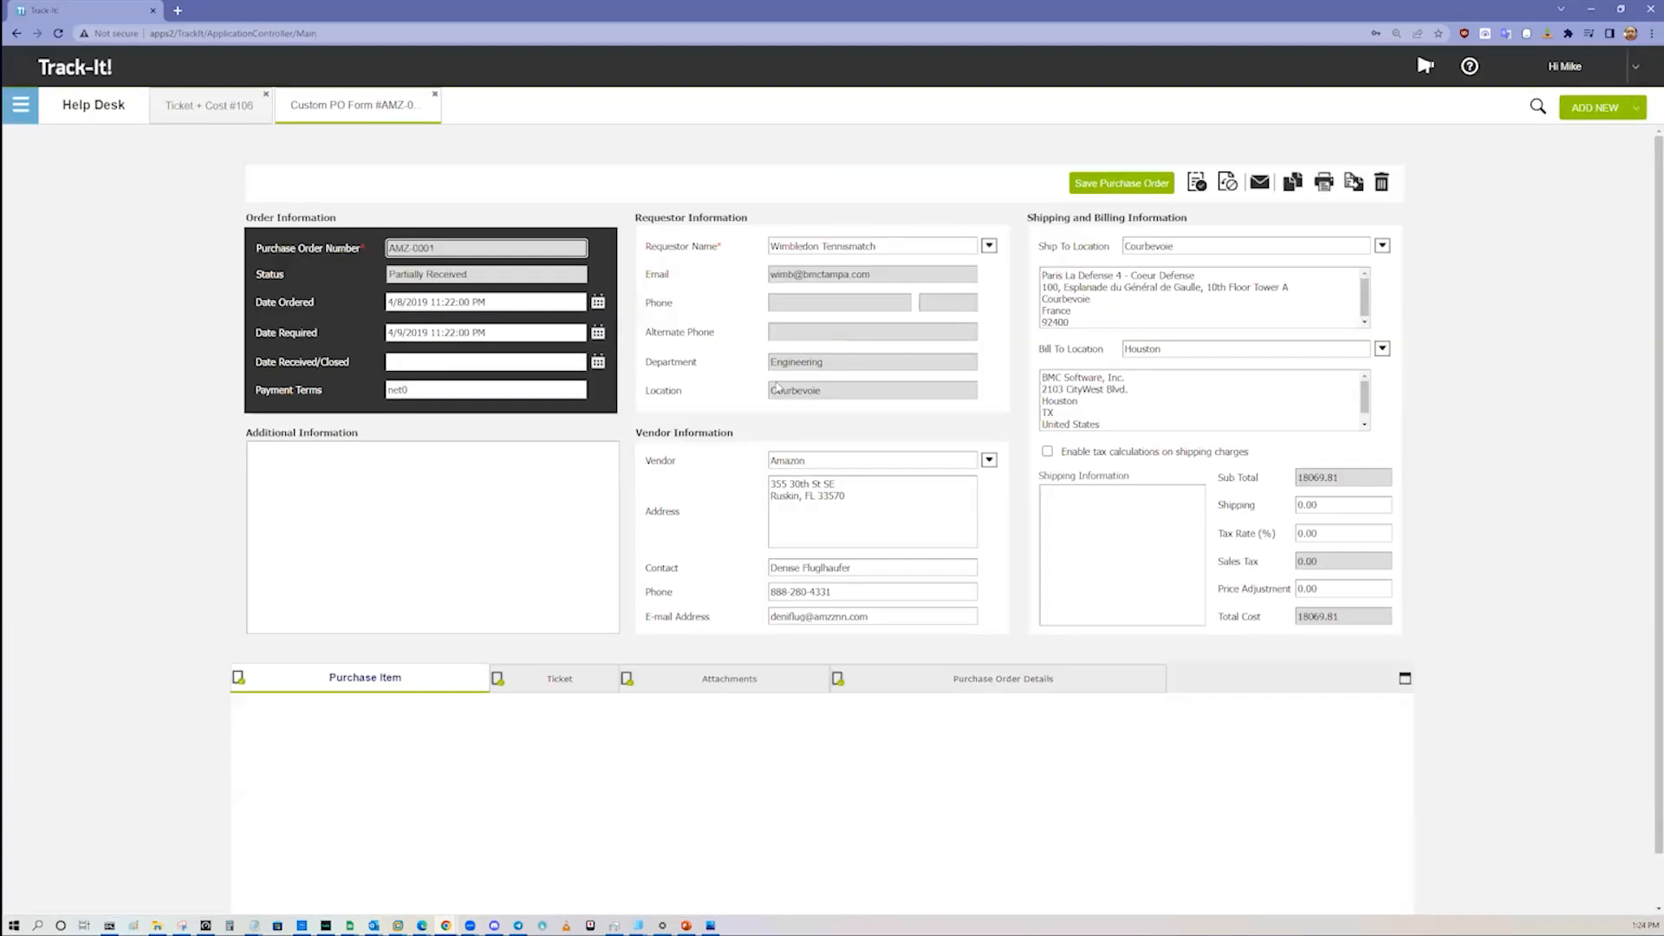
{"action": "left_click", "coordinate": [435, 95]}
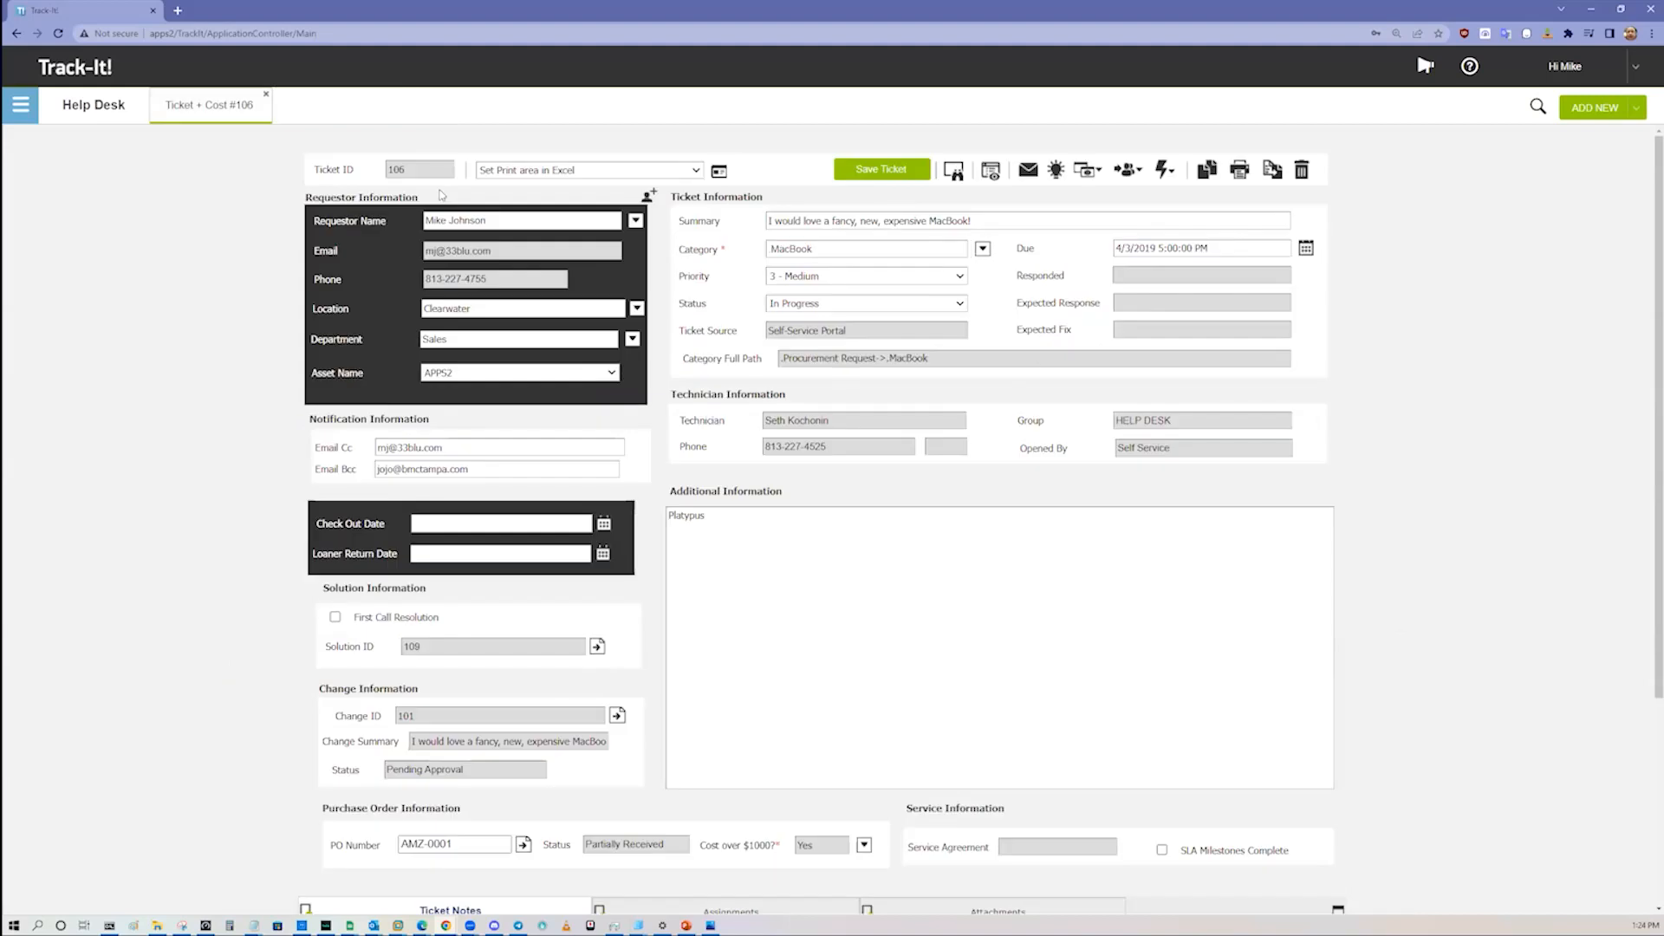
Step: View the solution linked to the ticket, "Hide or show rows or columns", and copy its link
{"action": "left_click", "coordinate": [597, 647]}
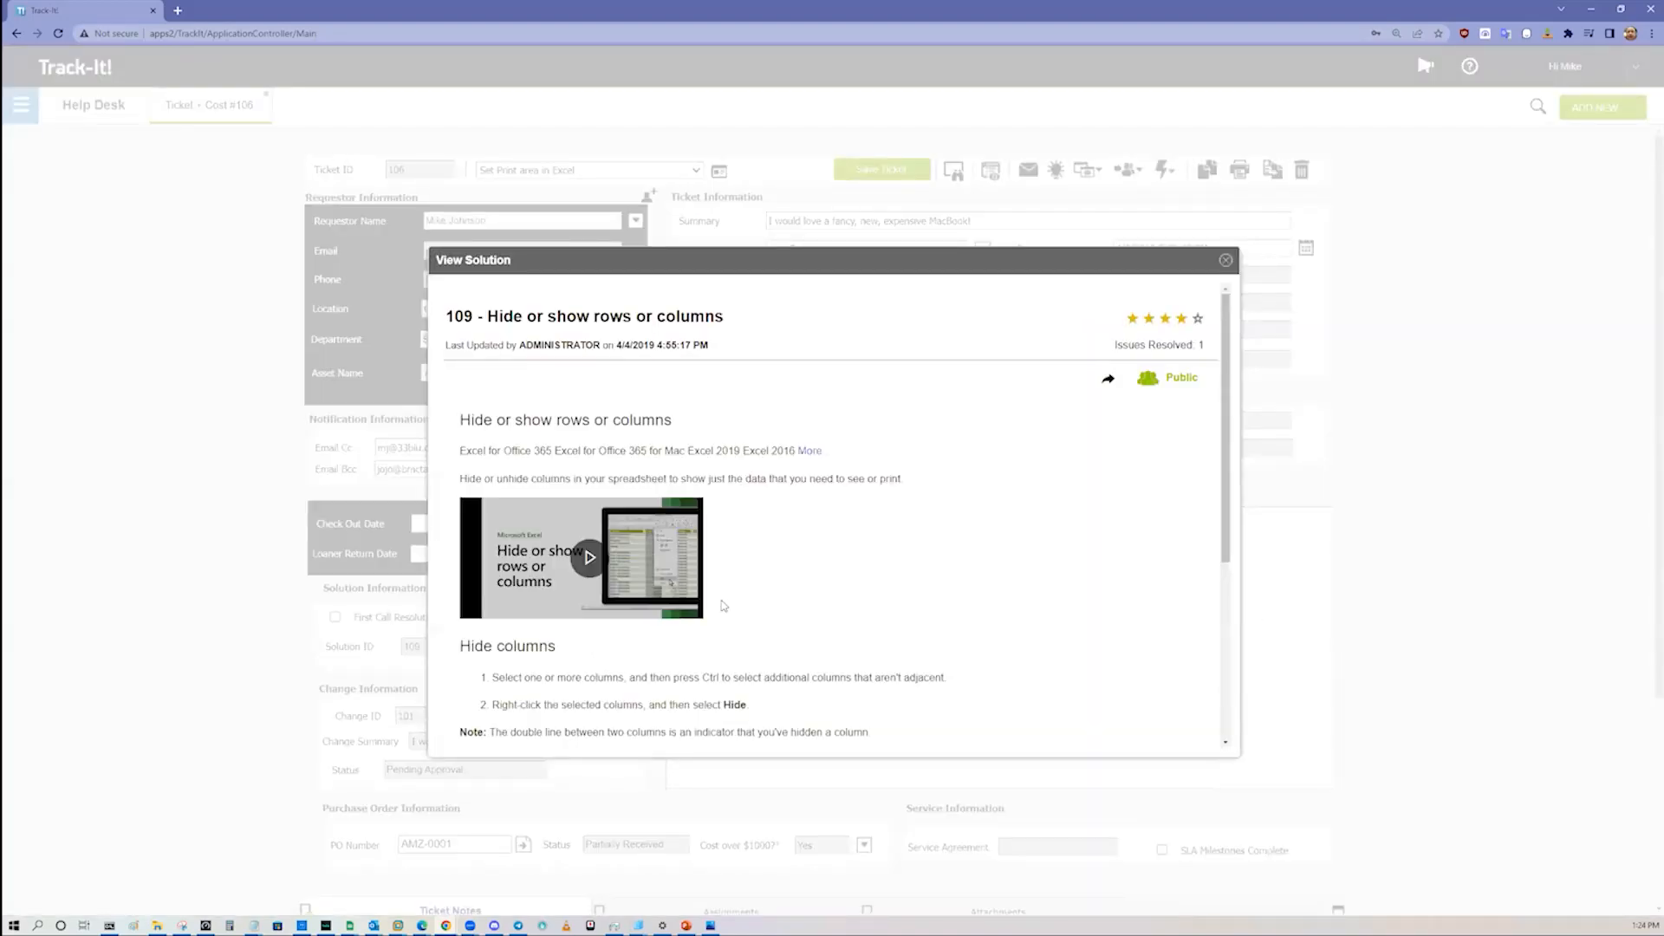
{"action": "left_click", "coordinate": [1109, 378]}
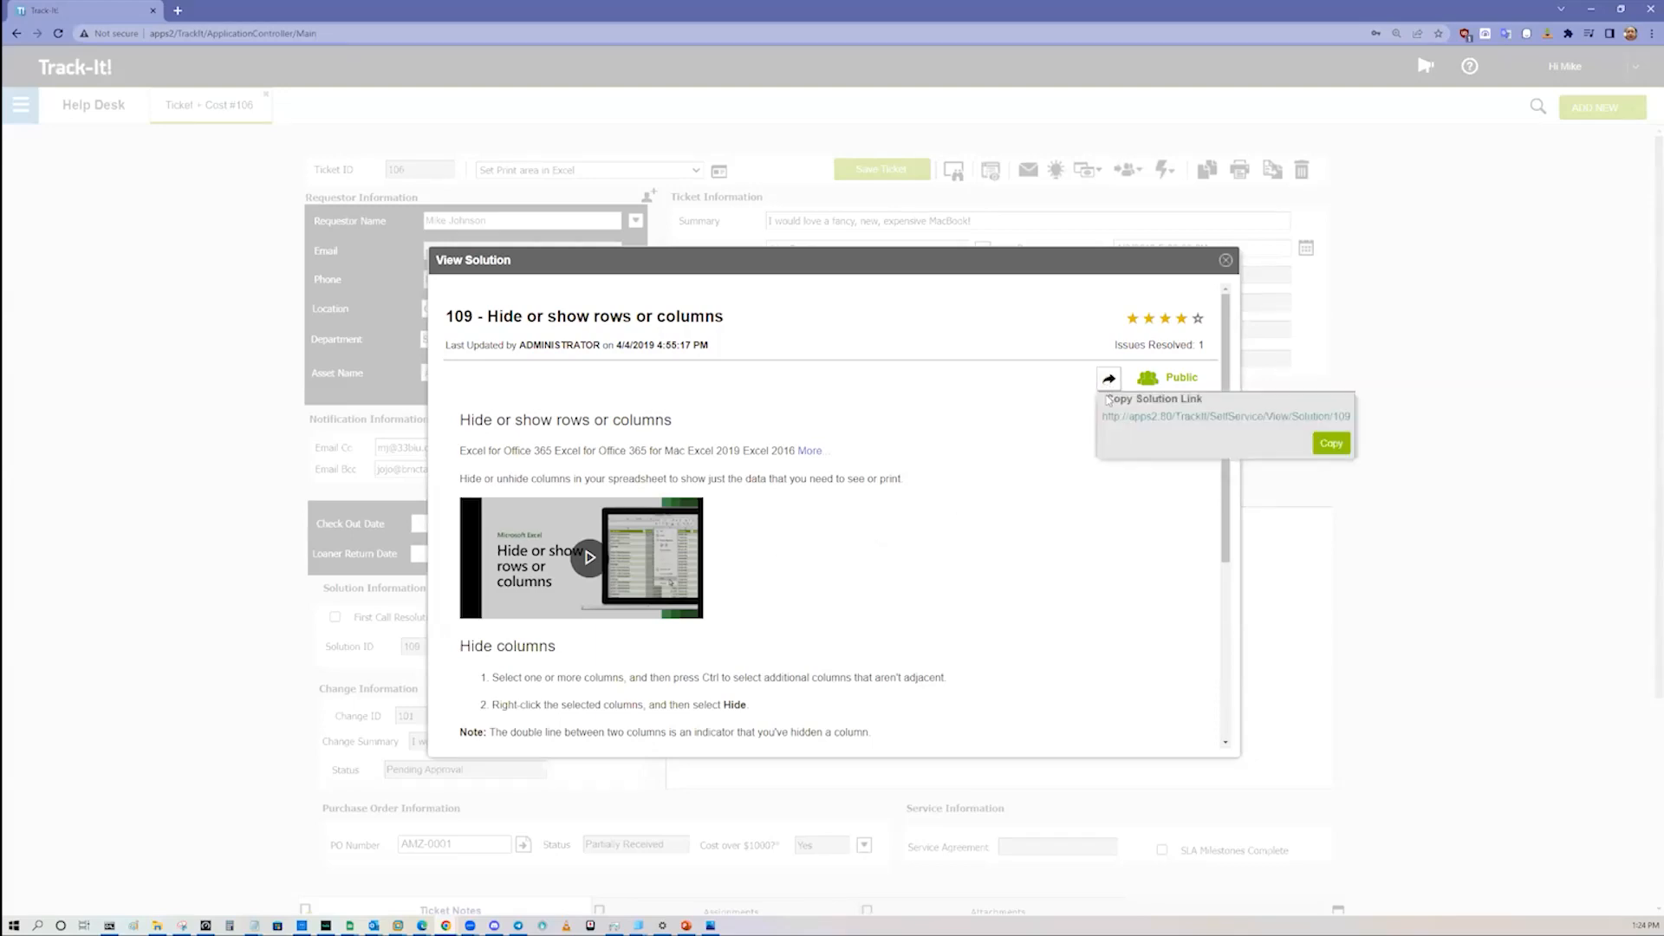
{"action": "left_click", "coordinate": [1325, 451]}
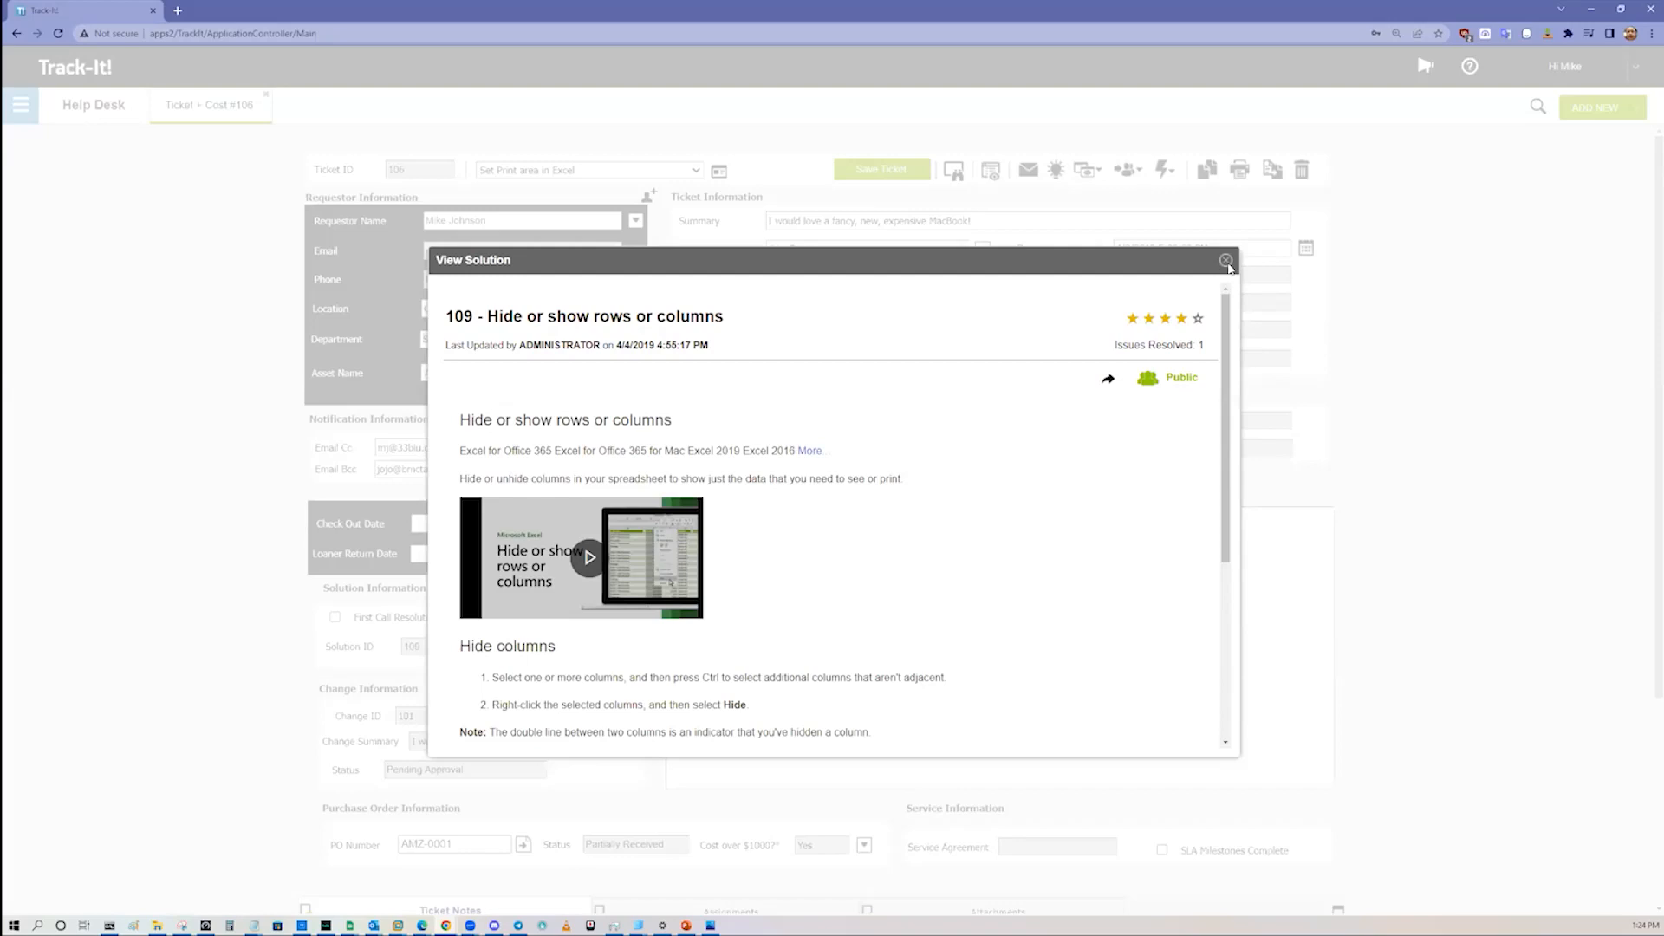
{"action": "left_click", "coordinate": [1224, 261]}
Step: Draft an email from the ticket reading "Here's your answer!" with the copied solution link pasted below, and discard it unsent
{"action": "left_click", "coordinate": [1029, 170]}
{"action": "left_click", "coordinate": [750, 356]}
{"action": "type", "text": "Here's you"}
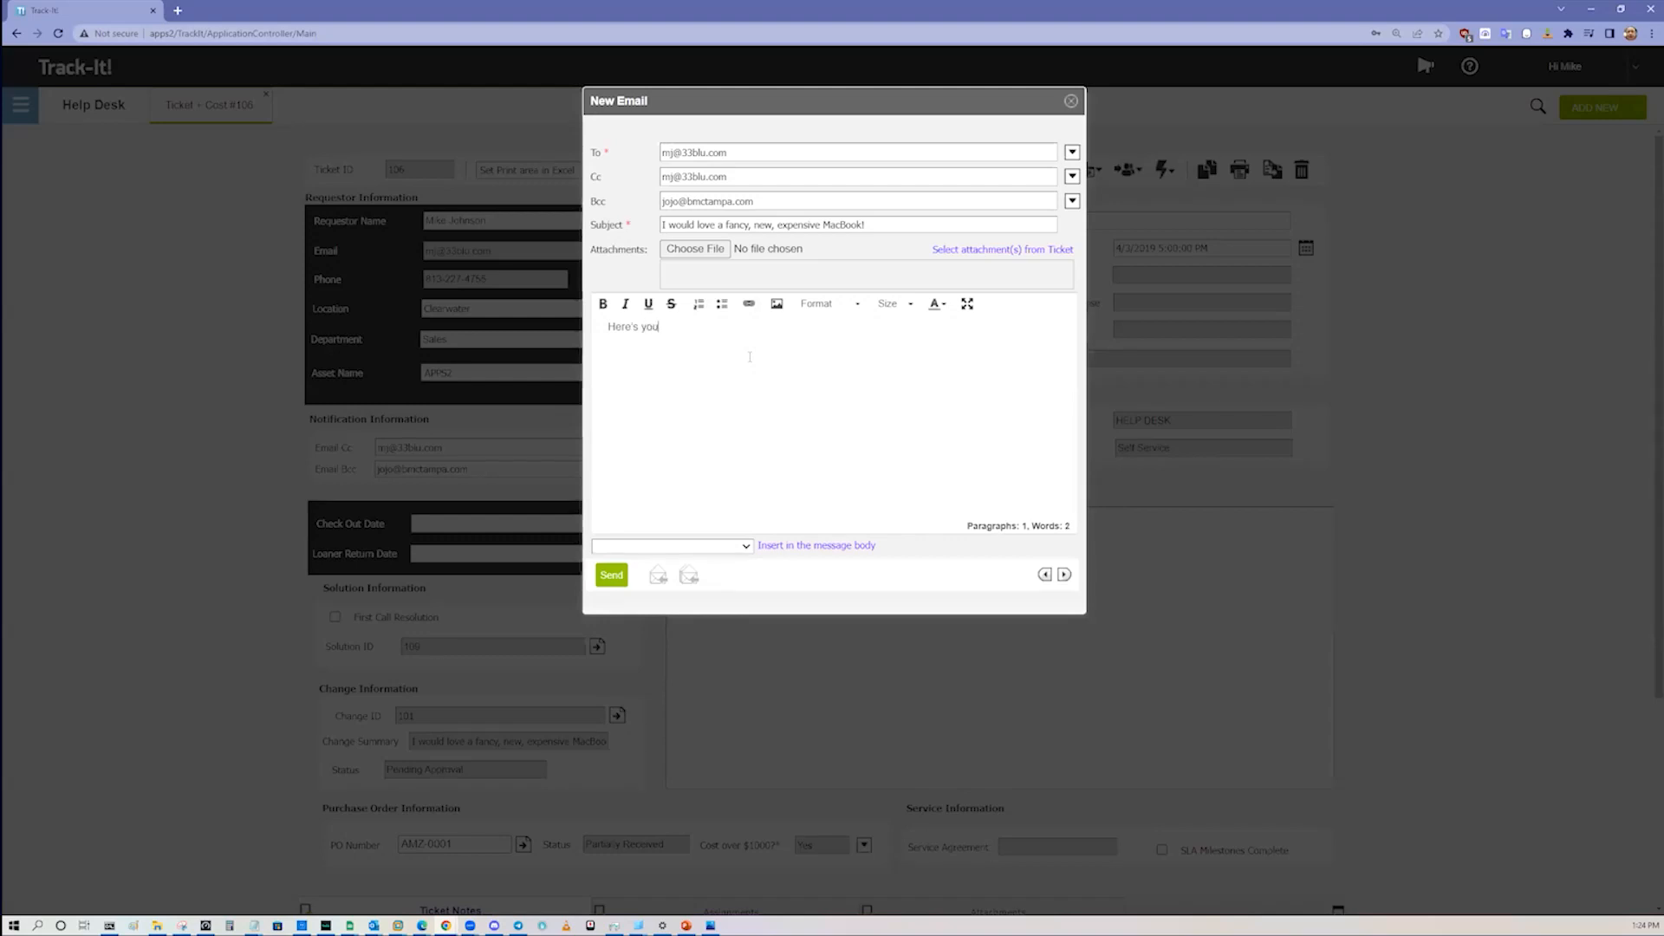
{"action": "type", "text": "r answer"}
{"action": "key", "text": "Return"}
{"action": "key", "text": "ctrl+v"}
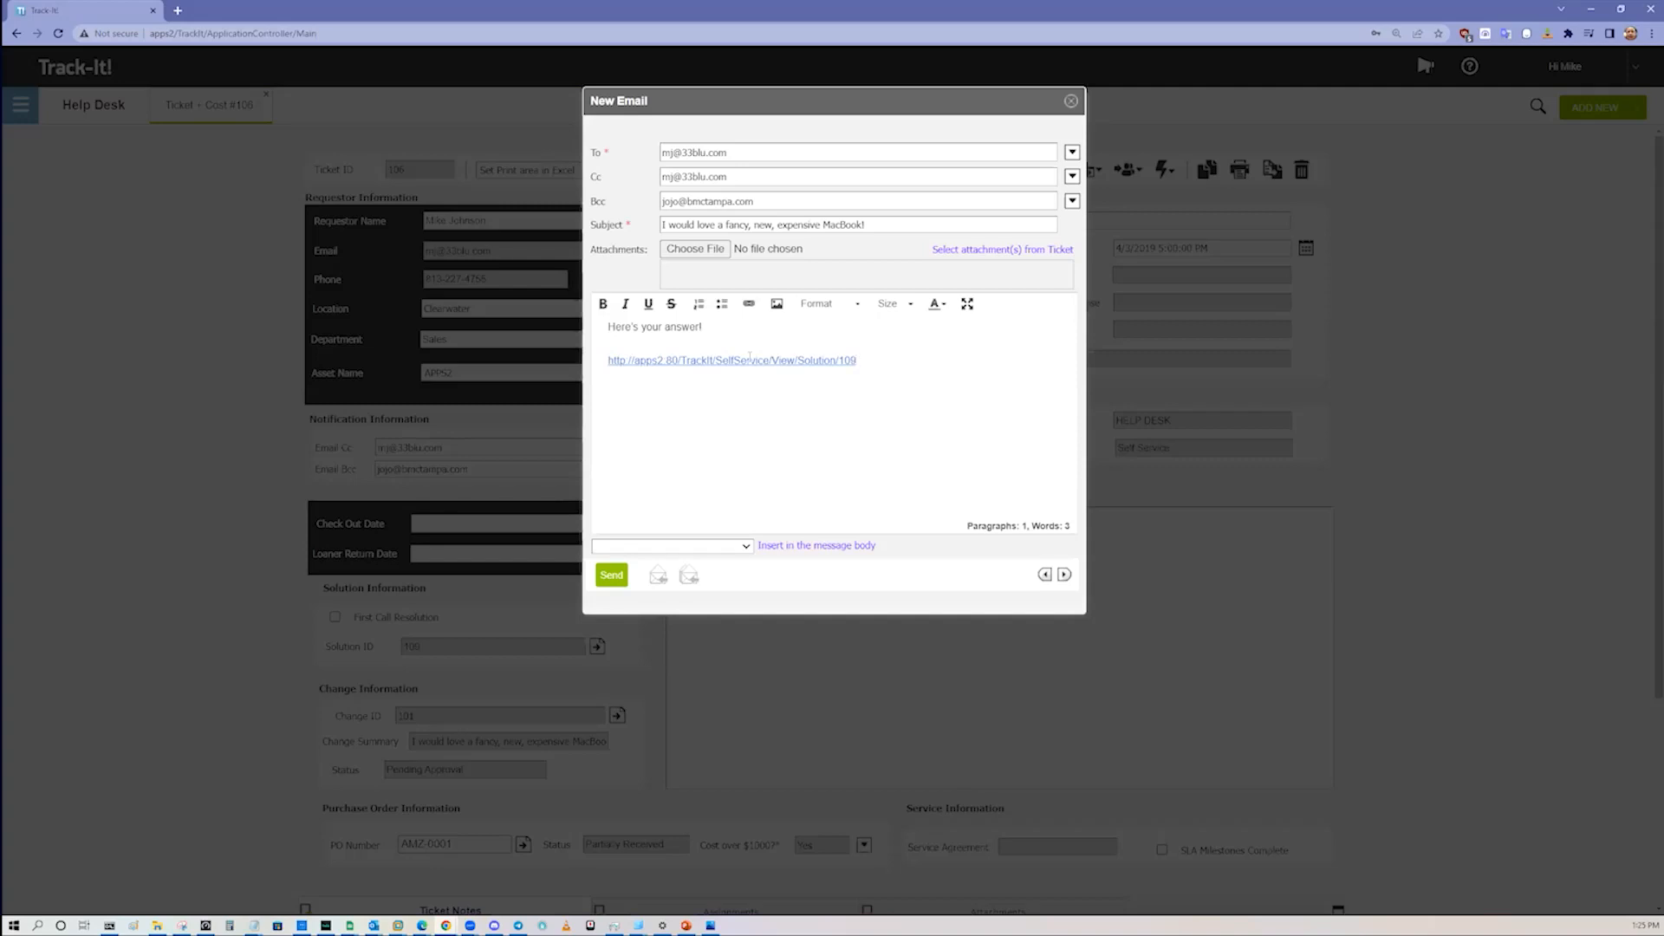
{"action": "left_click", "coordinate": [1071, 101]}
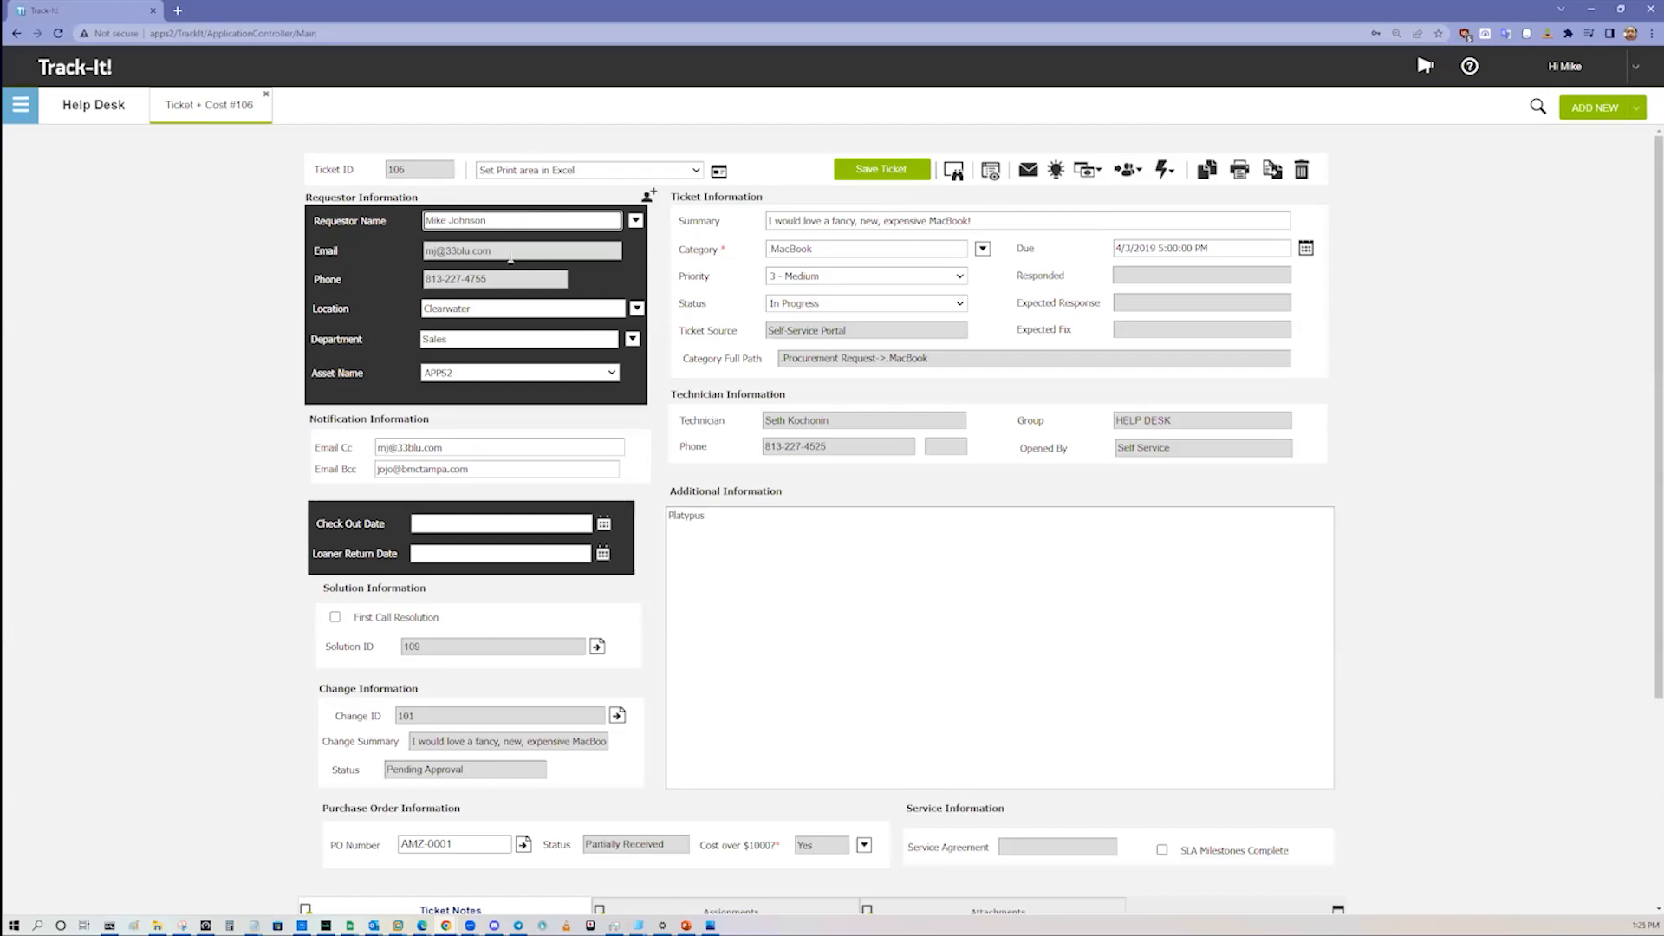
Step: Close ticket #106 and go to the Dashboard
{"action": "left_click", "coordinate": [490, 341]}
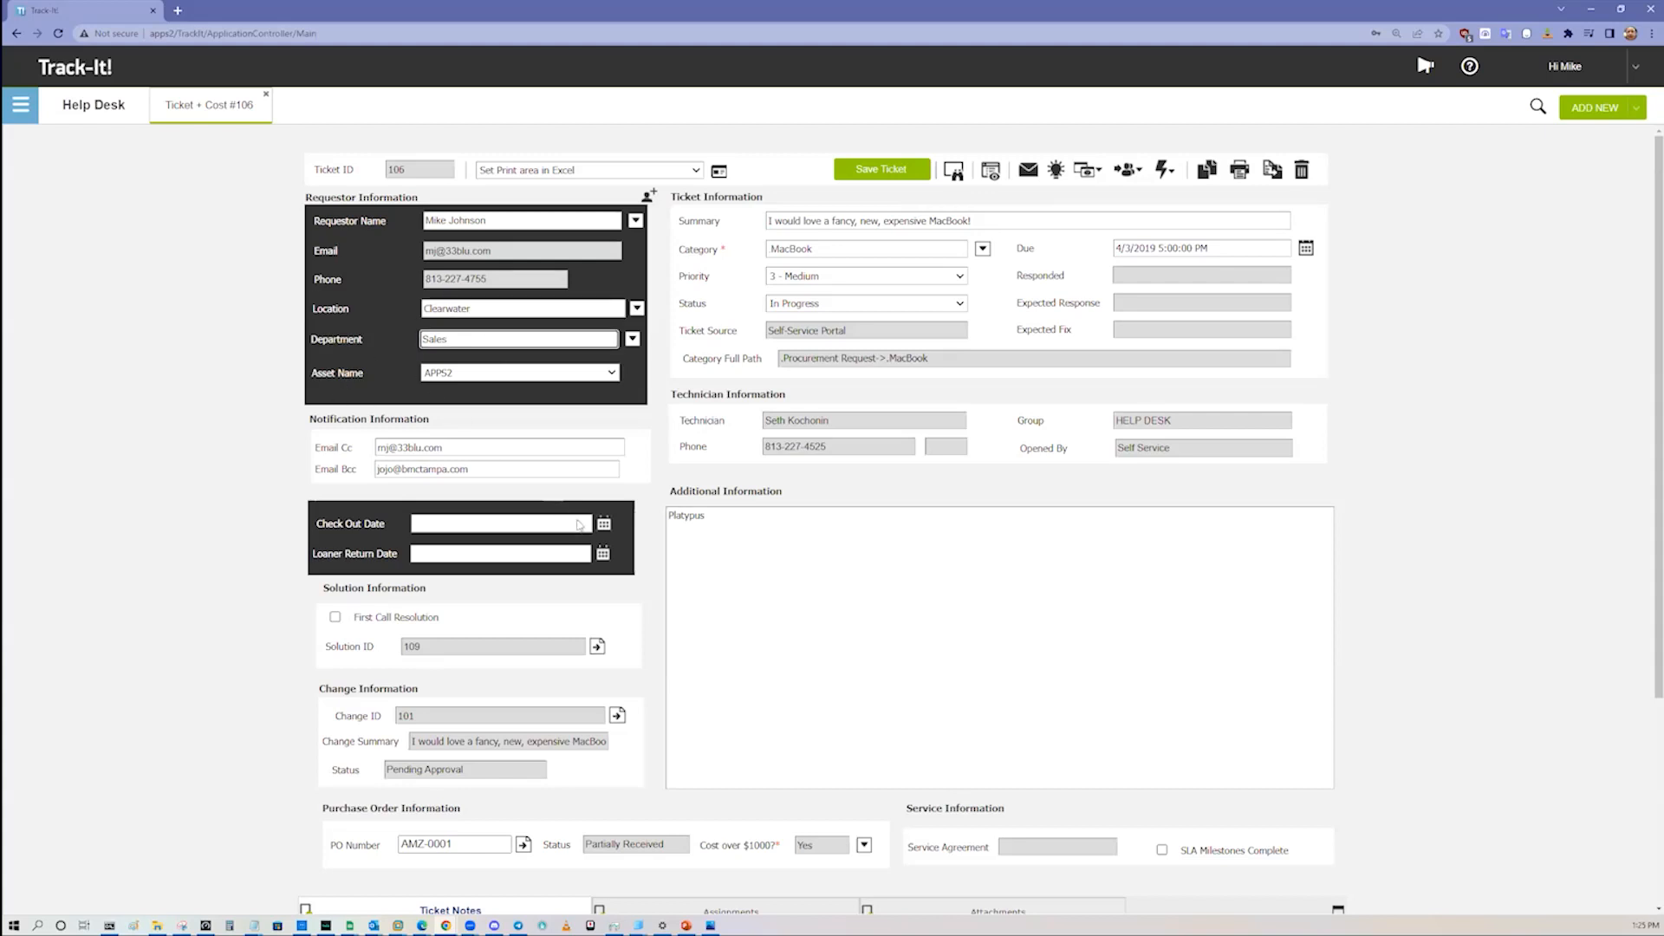
{"action": "left_click", "coordinate": [894, 588]}
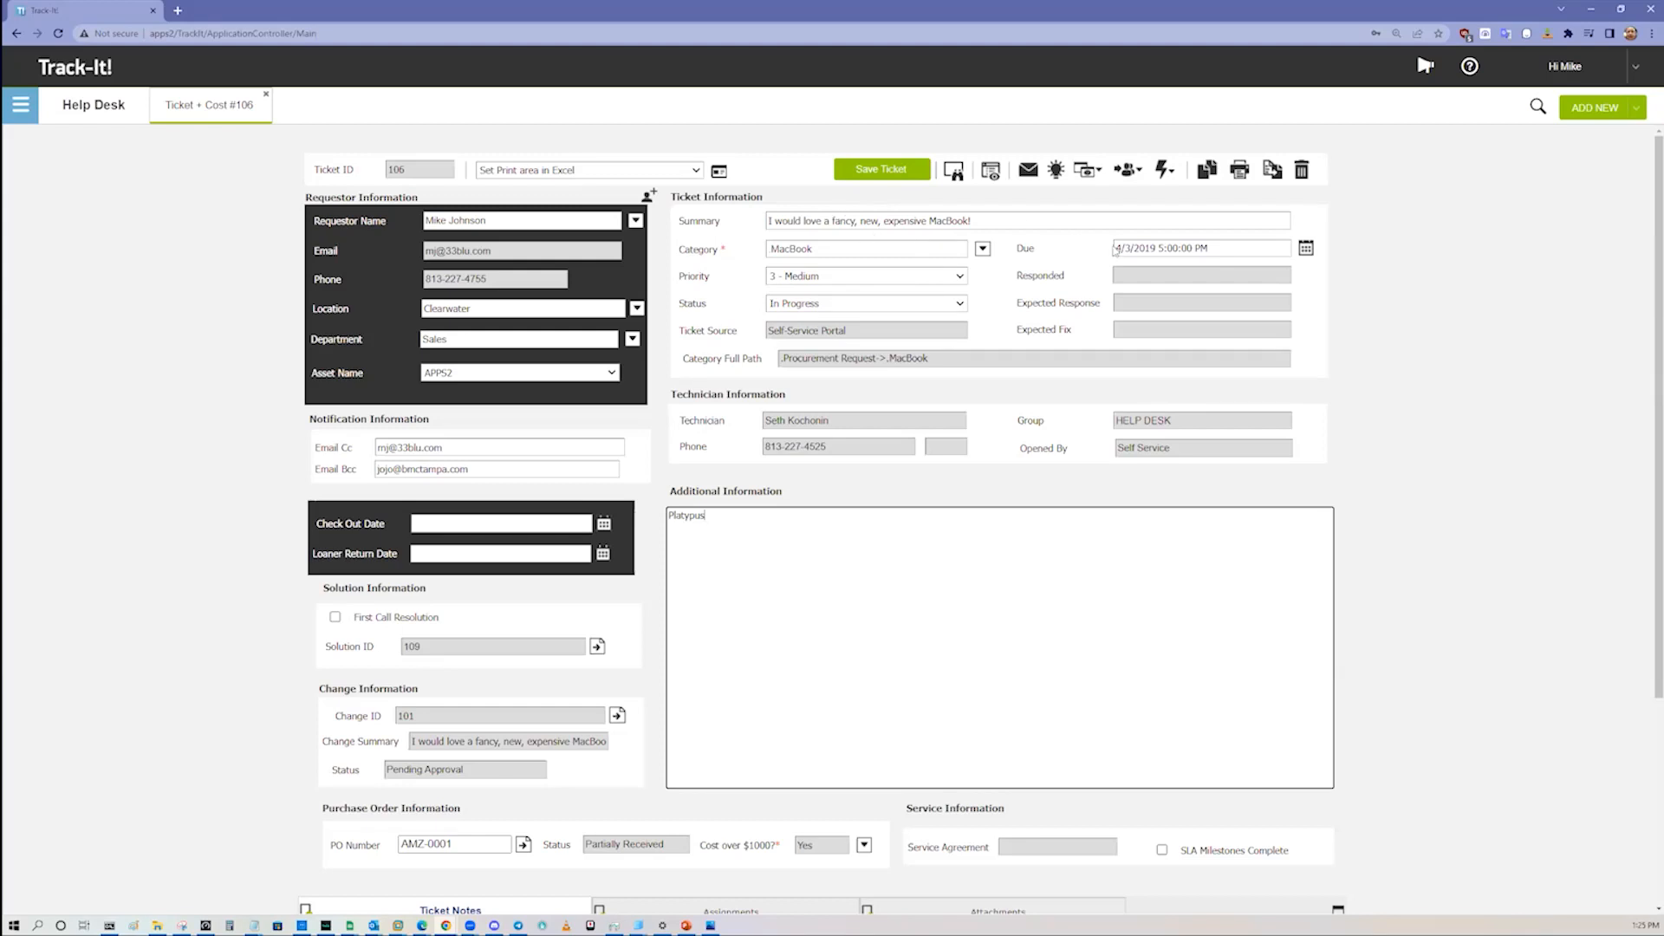
{"action": "left_click", "coordinate": [266, 94]}
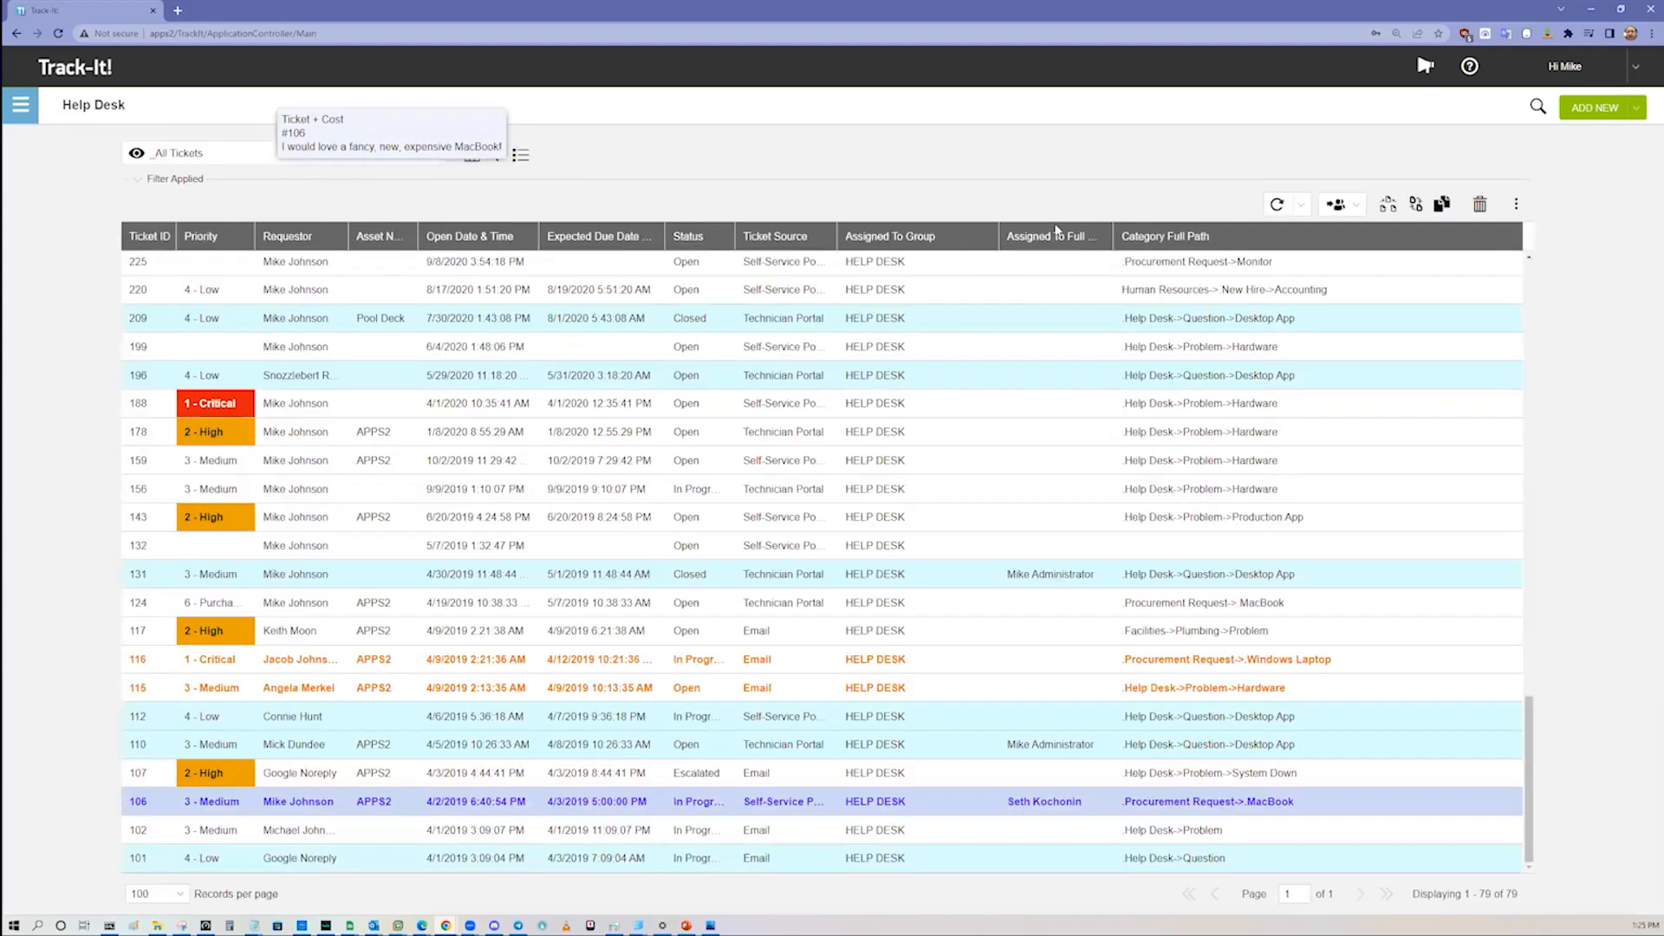
{"action": "left_click", "coordinate": [1636, 110]}
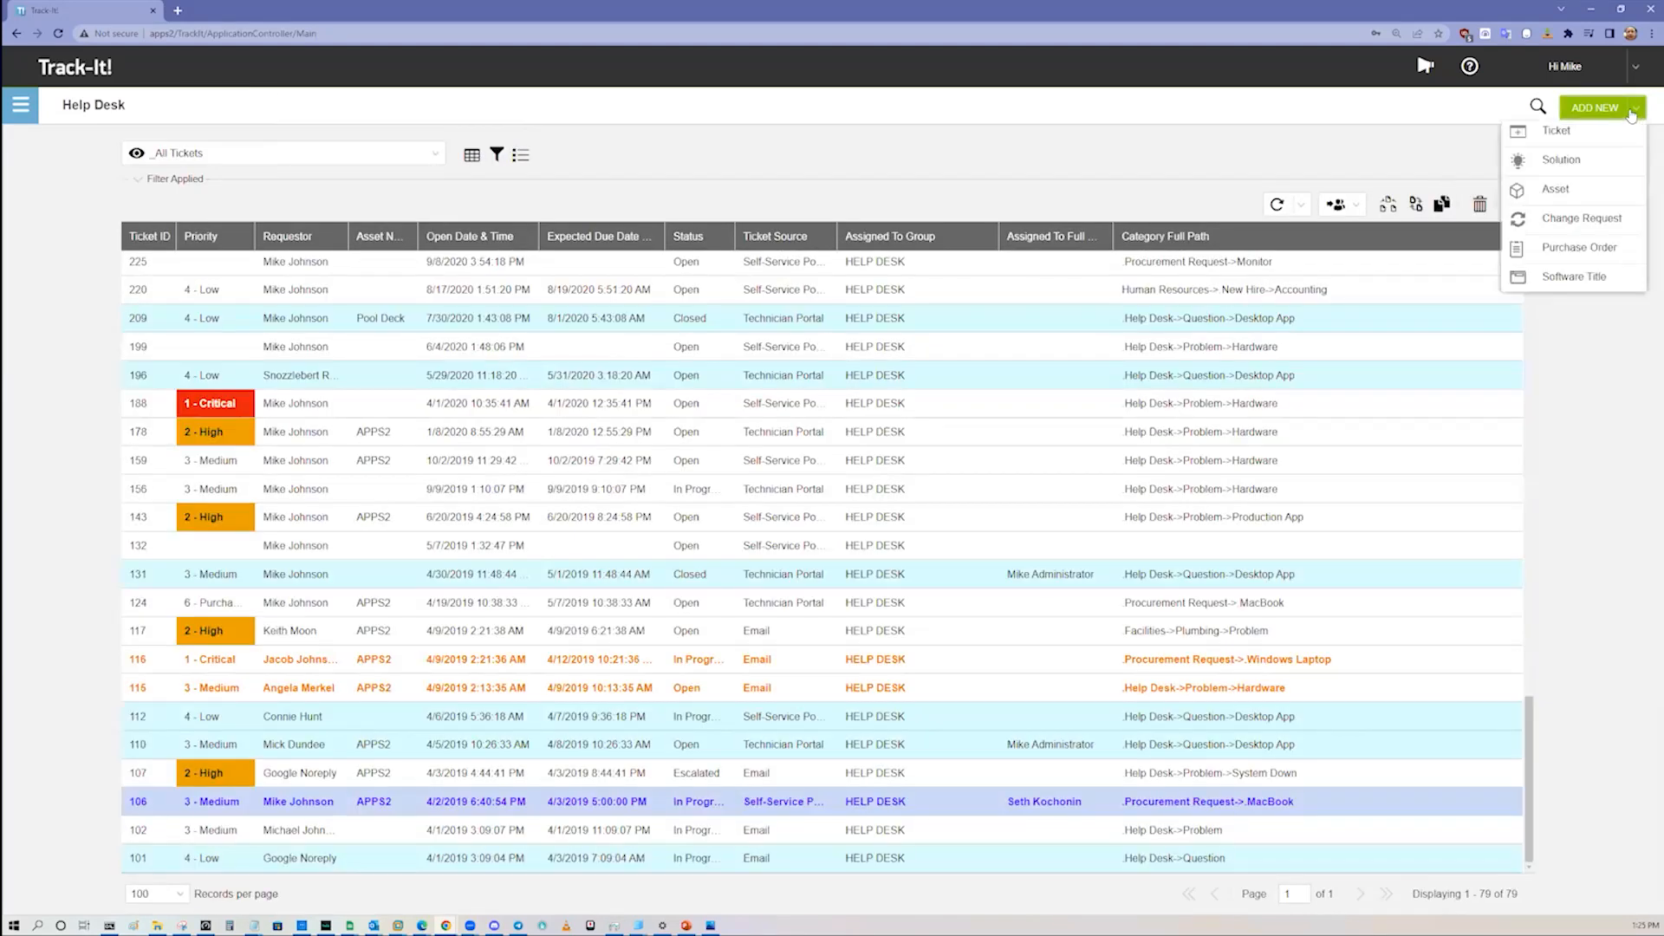
{"action": "left_click", "coordinate": [21, 108]}
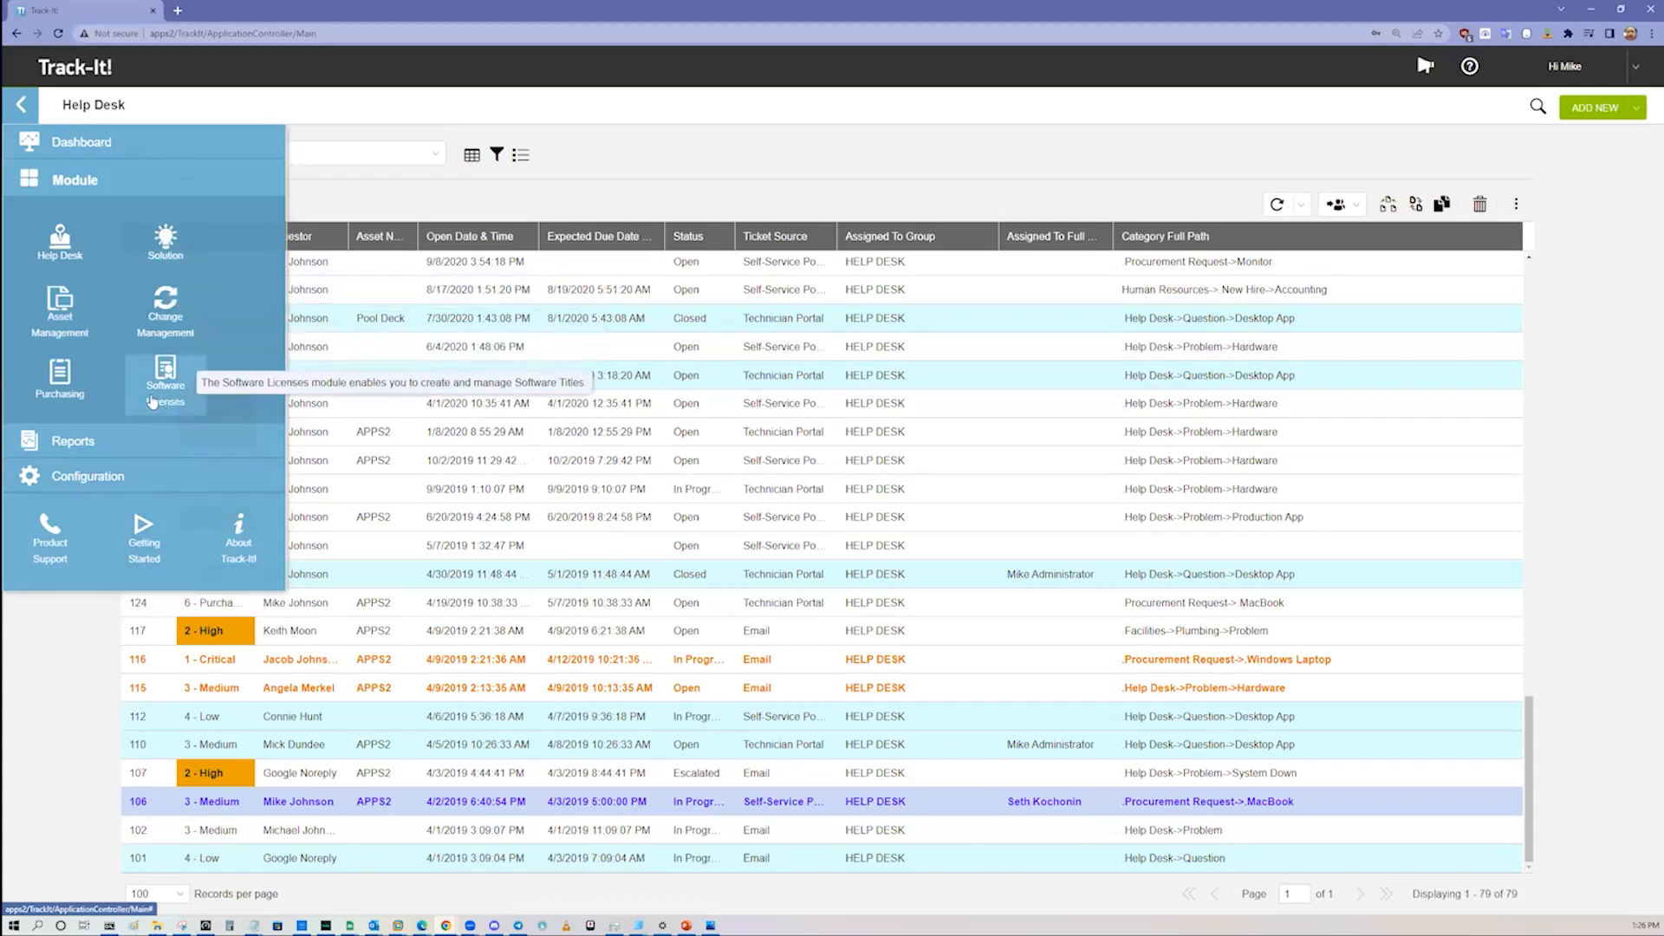
{"action": "left_click", "coordinate": [124, 147]}
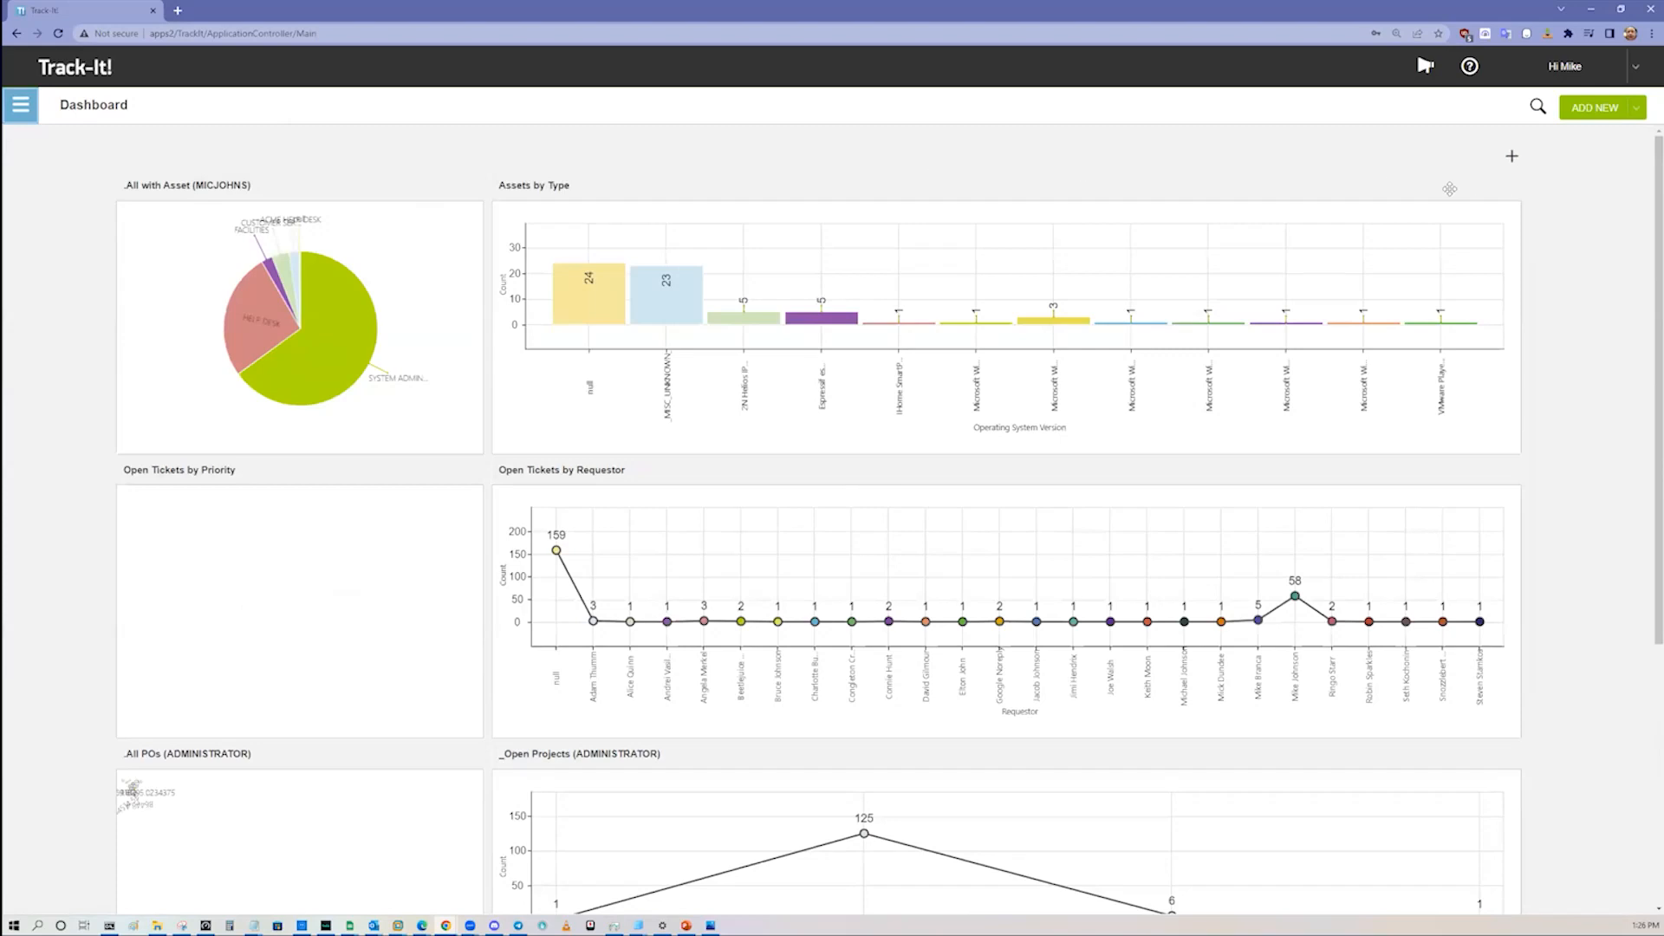
Step: View the blank new ticket form from the Dashboard and close it without saving
{"action": "left_click", "coordinate": [1635, 107]}
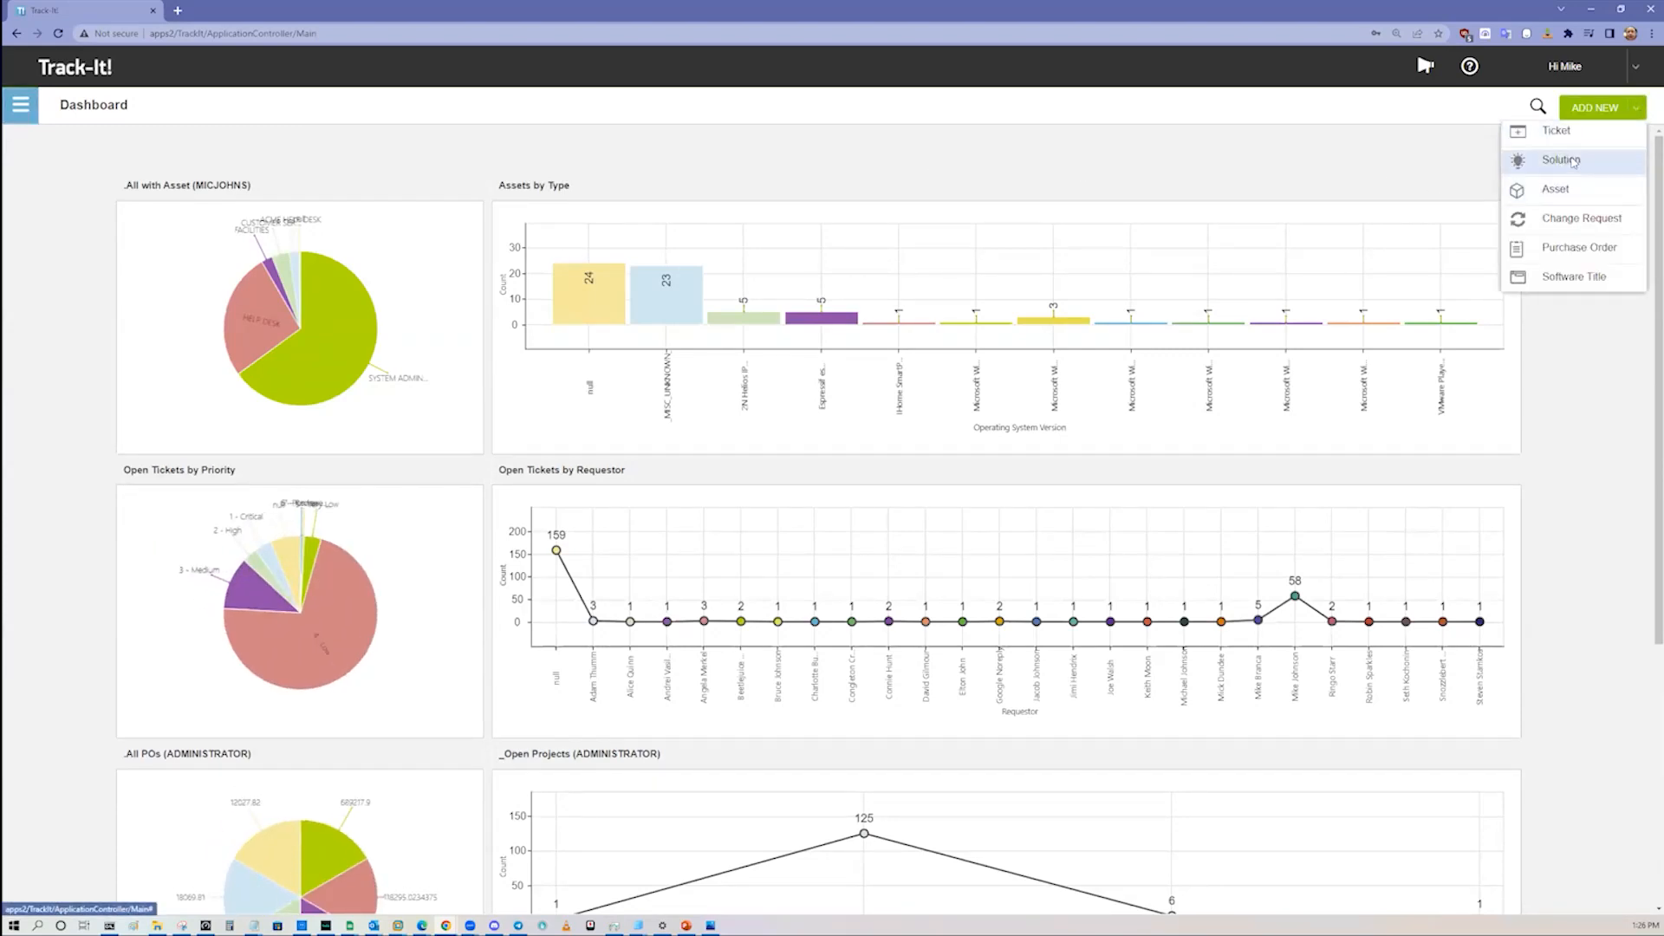
{"action": "left_click", "coordinate": [1556, 132]}
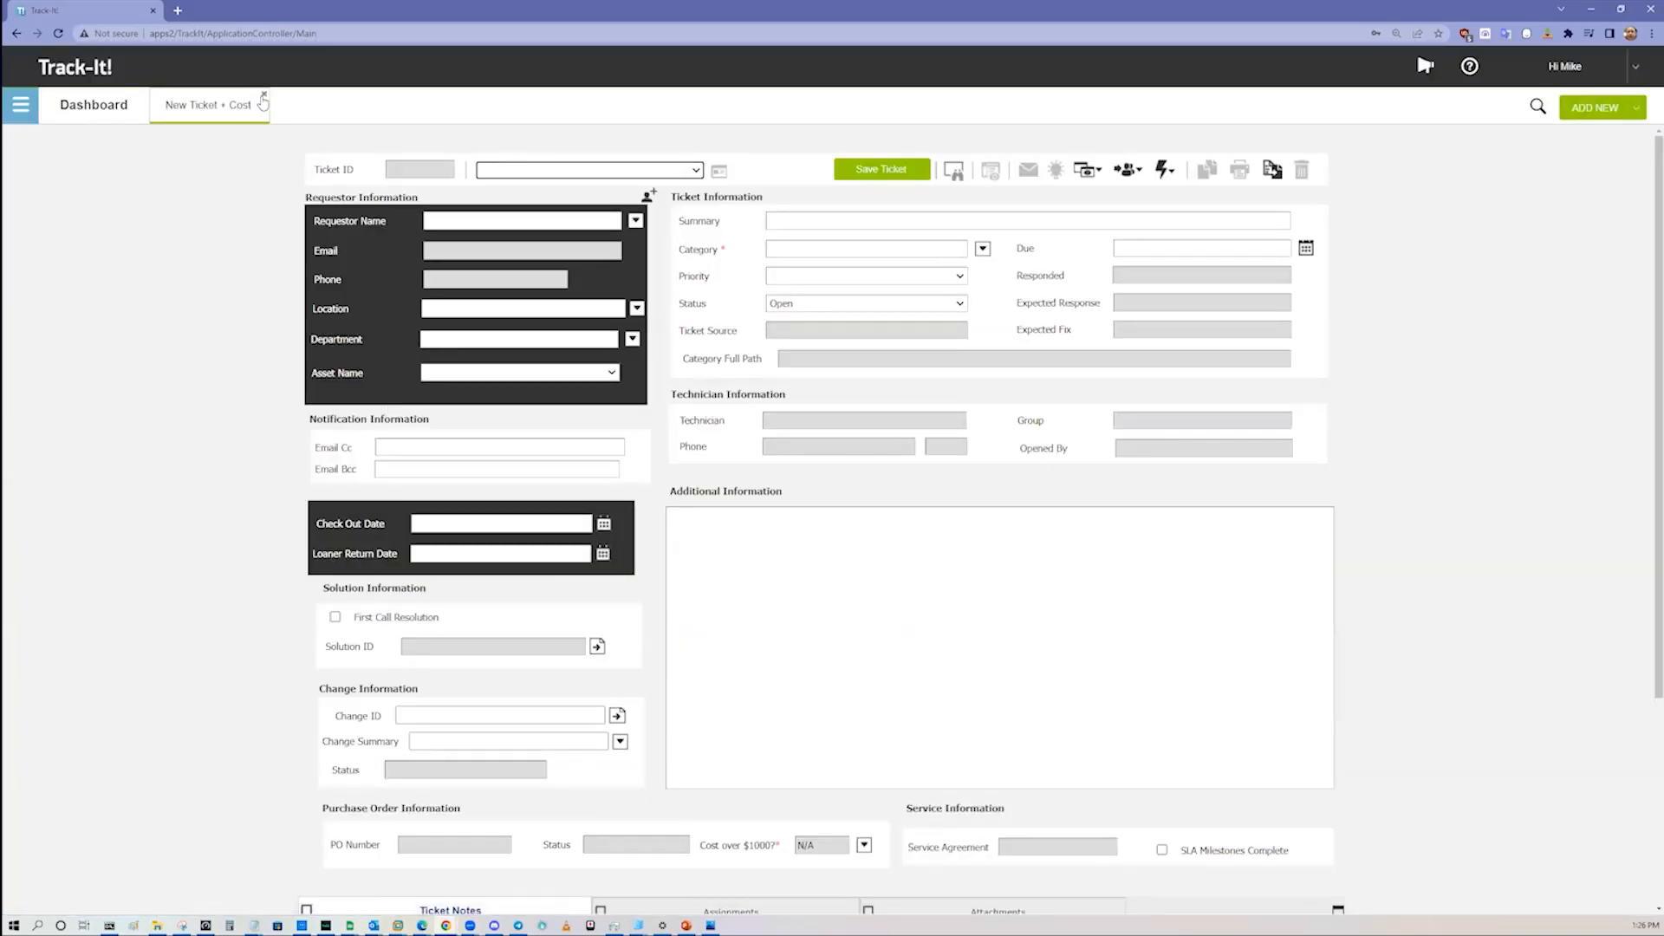
{"action": "left_click", "coordinate": [264, 96]}
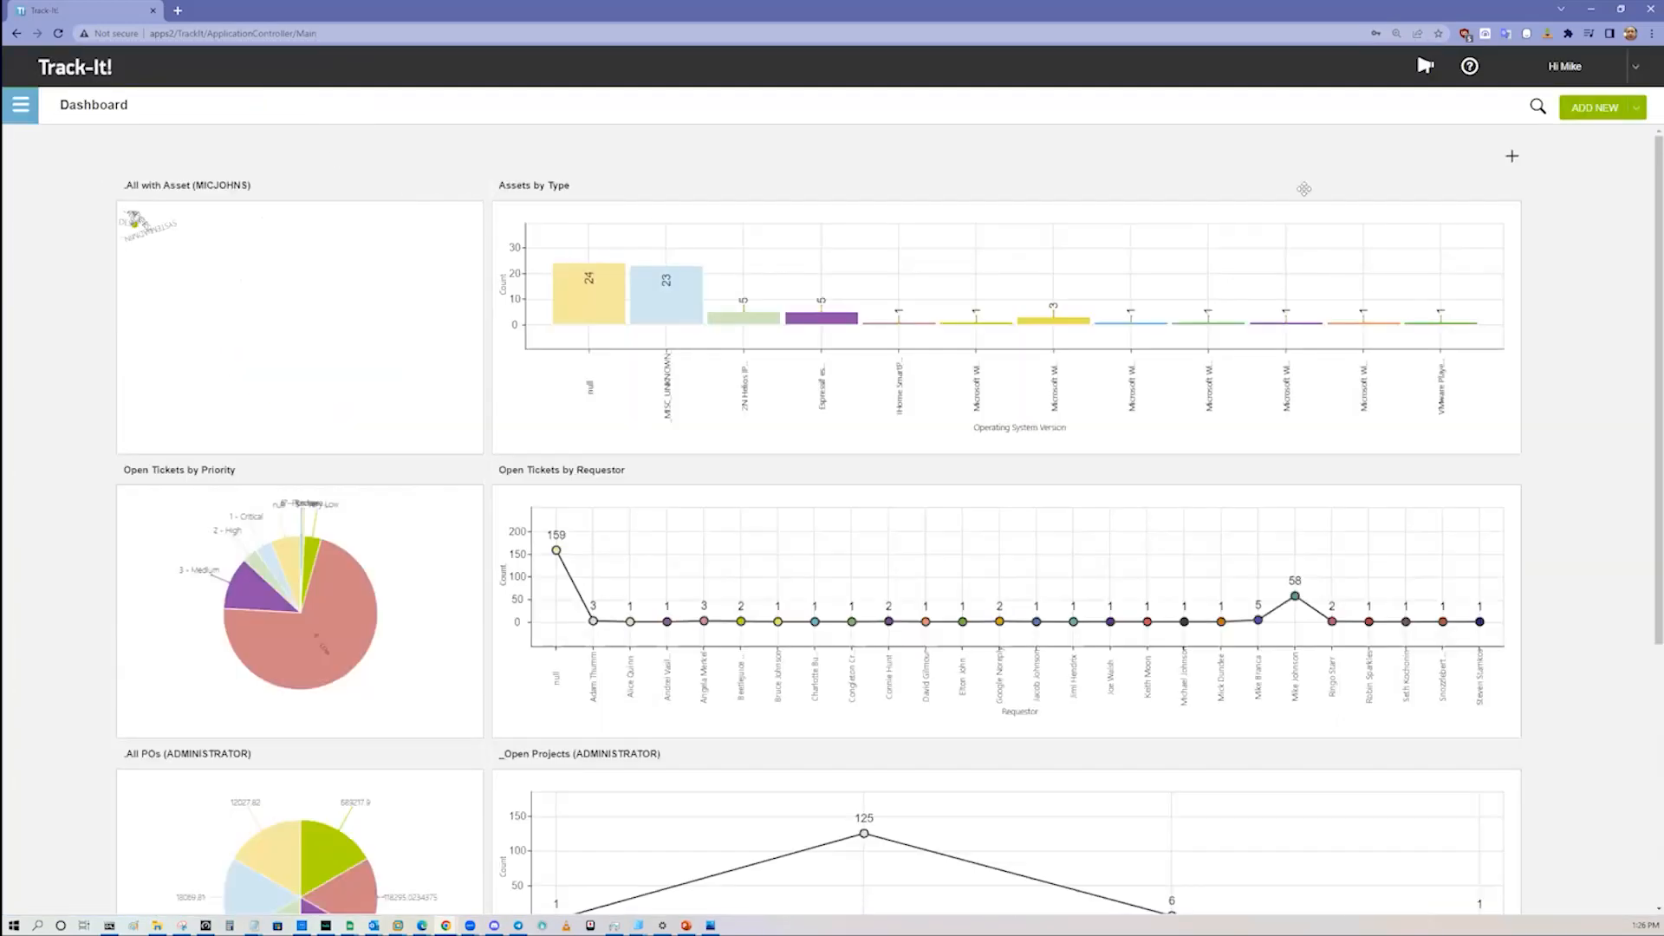
Step: Search all record types for "platypus" and expand the matching tickets
{"action": "left_click", "coordinate": [1537, 107]}
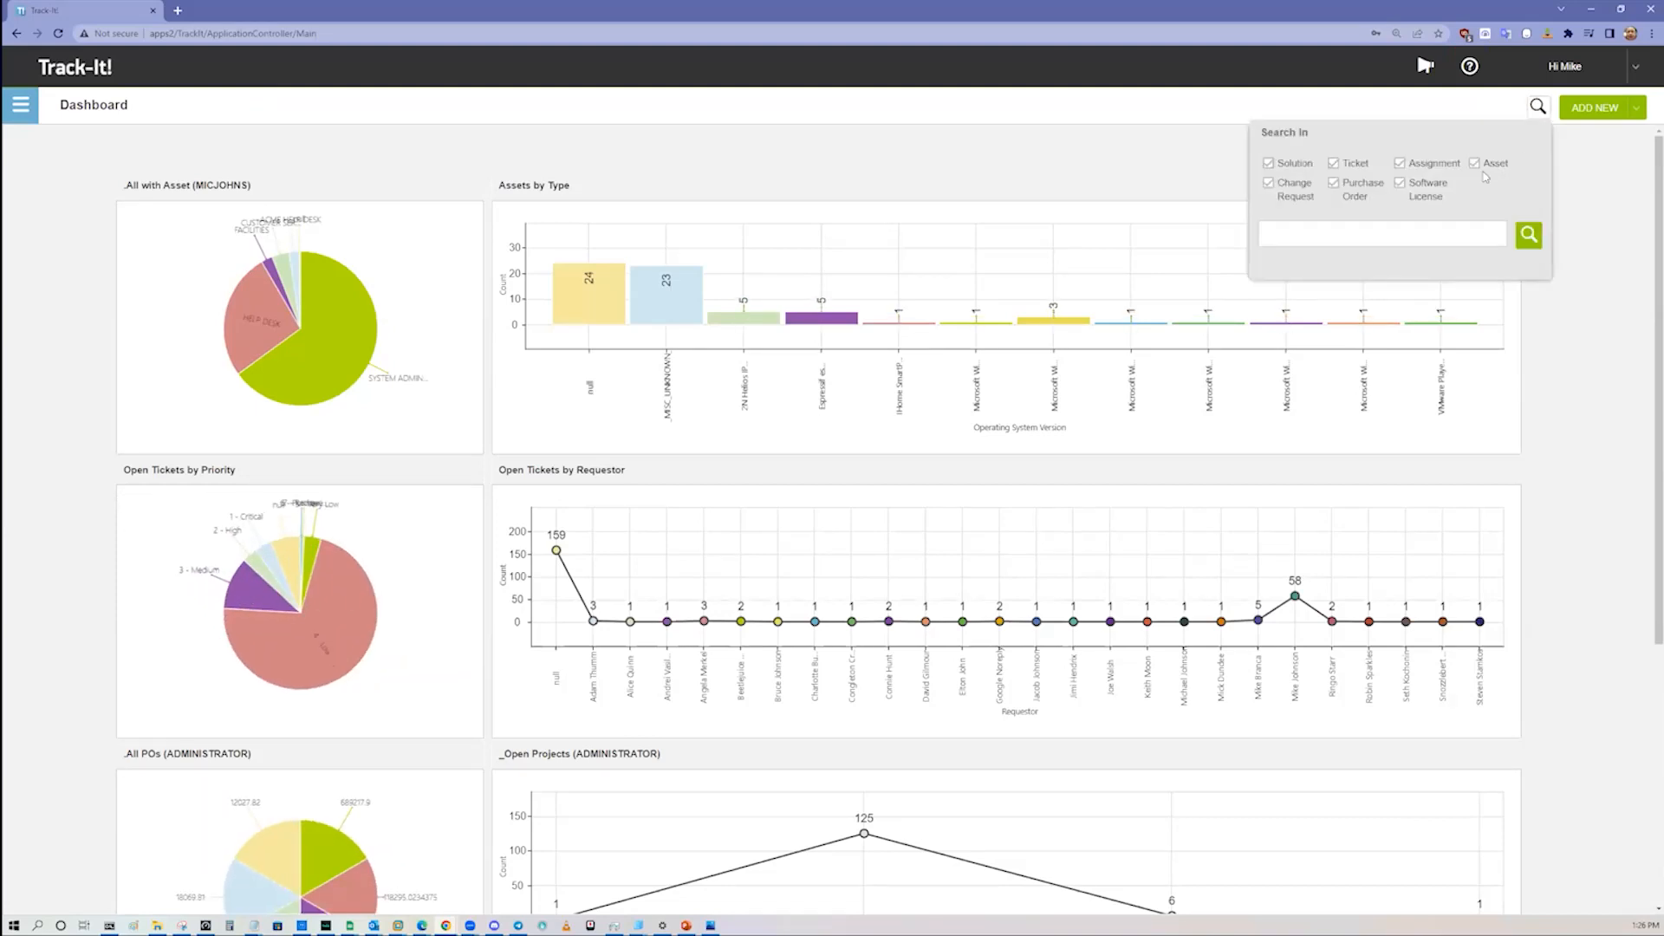
{"action": "left_click", "coordinate": [1273, 167]}
{"action": "left_click", "coordinate": [1269, 165]}
{"action": "left_click", "coordinate": [1320, 240]}
{"action": "type", "text": "platypus"}
{"action": "key", "text": "Return"}
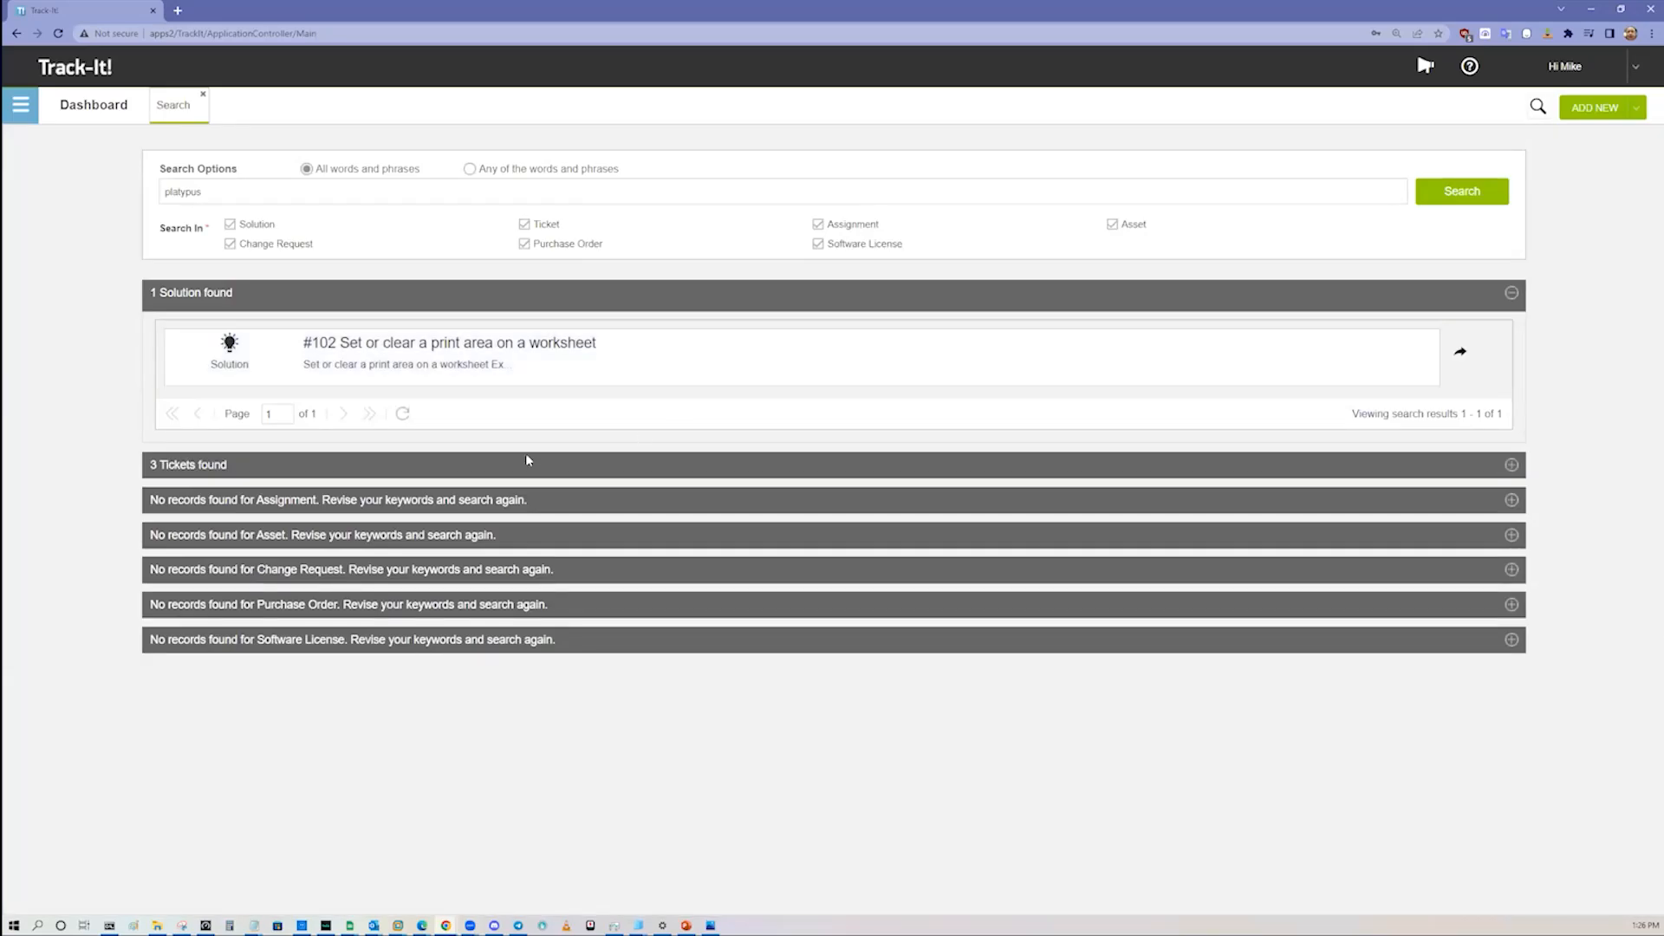
{"action": "left_click", "coordinate": [874, 468]}
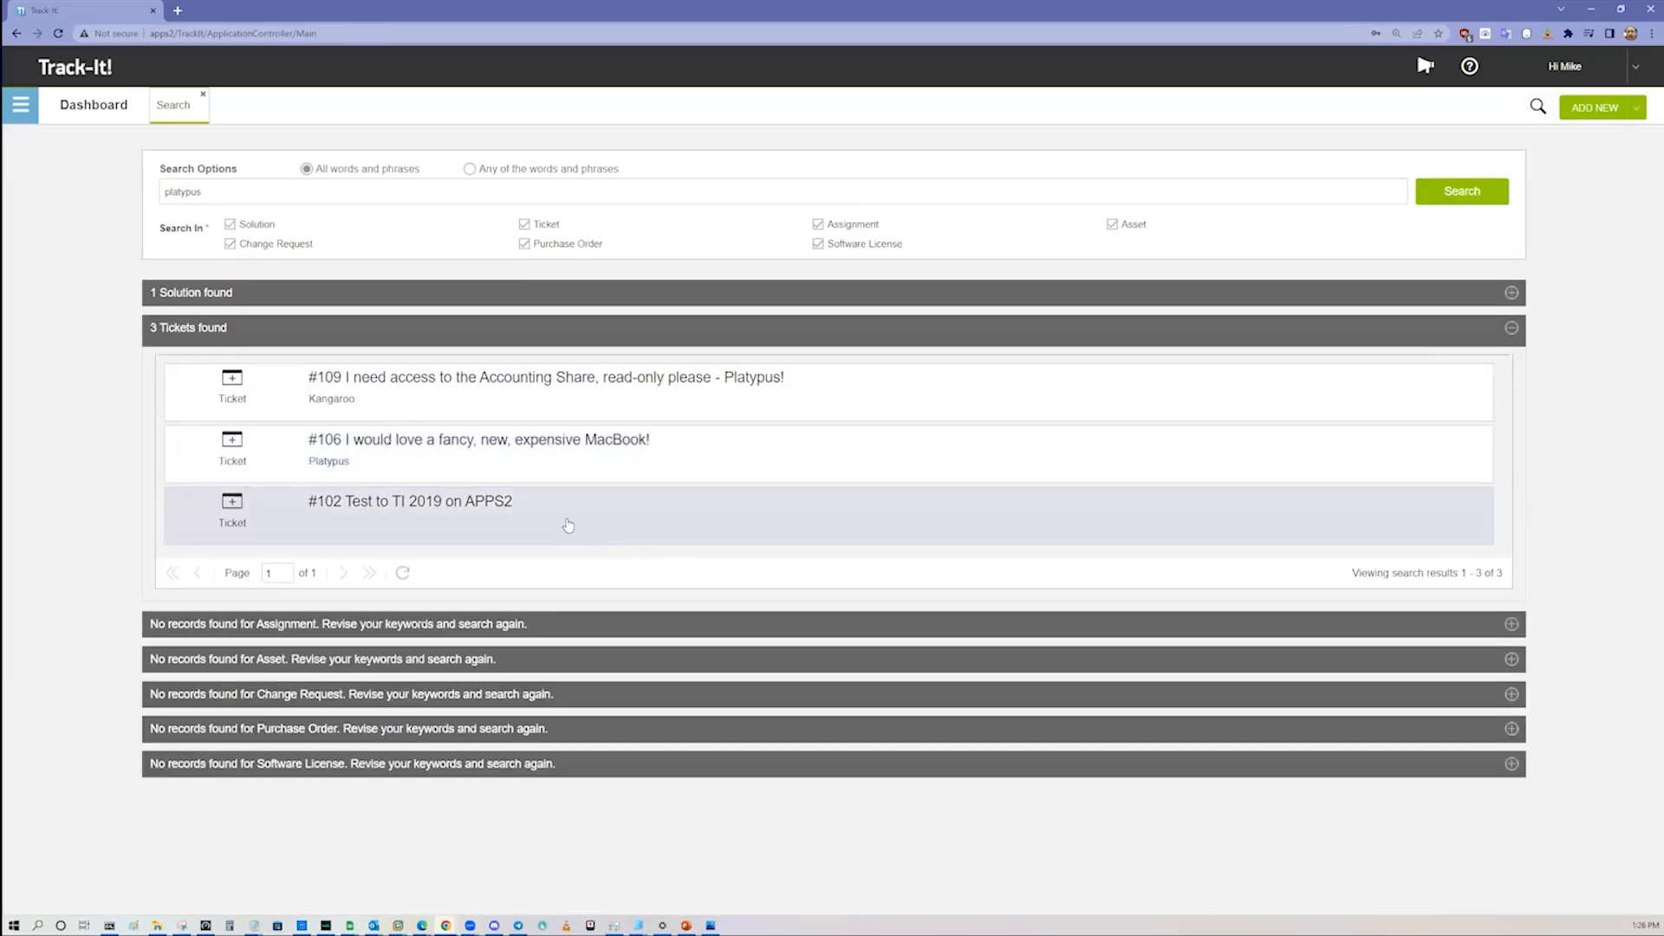
Step: Open ticket #106 from the search results and look over its most recent ticket notes
{"action": "left_click", "coordinate": [559, 456]}
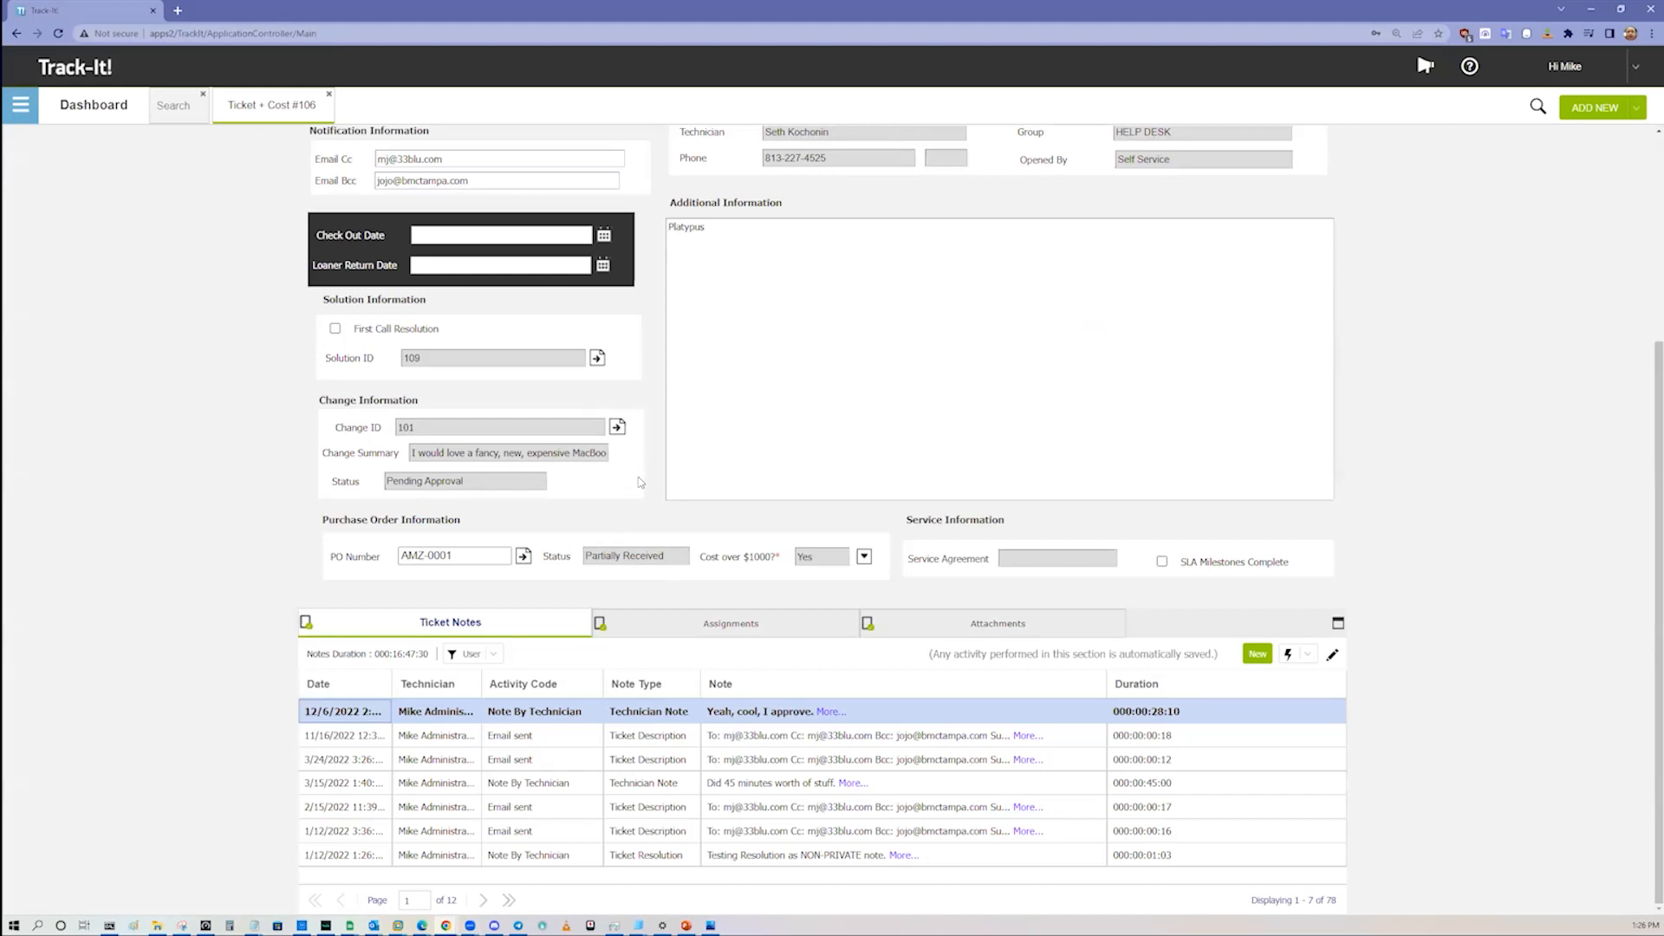
{"action": "left_click", "coordinate": [780, 760]}
{"action": "left_click", "coordinate": [814, 736]}
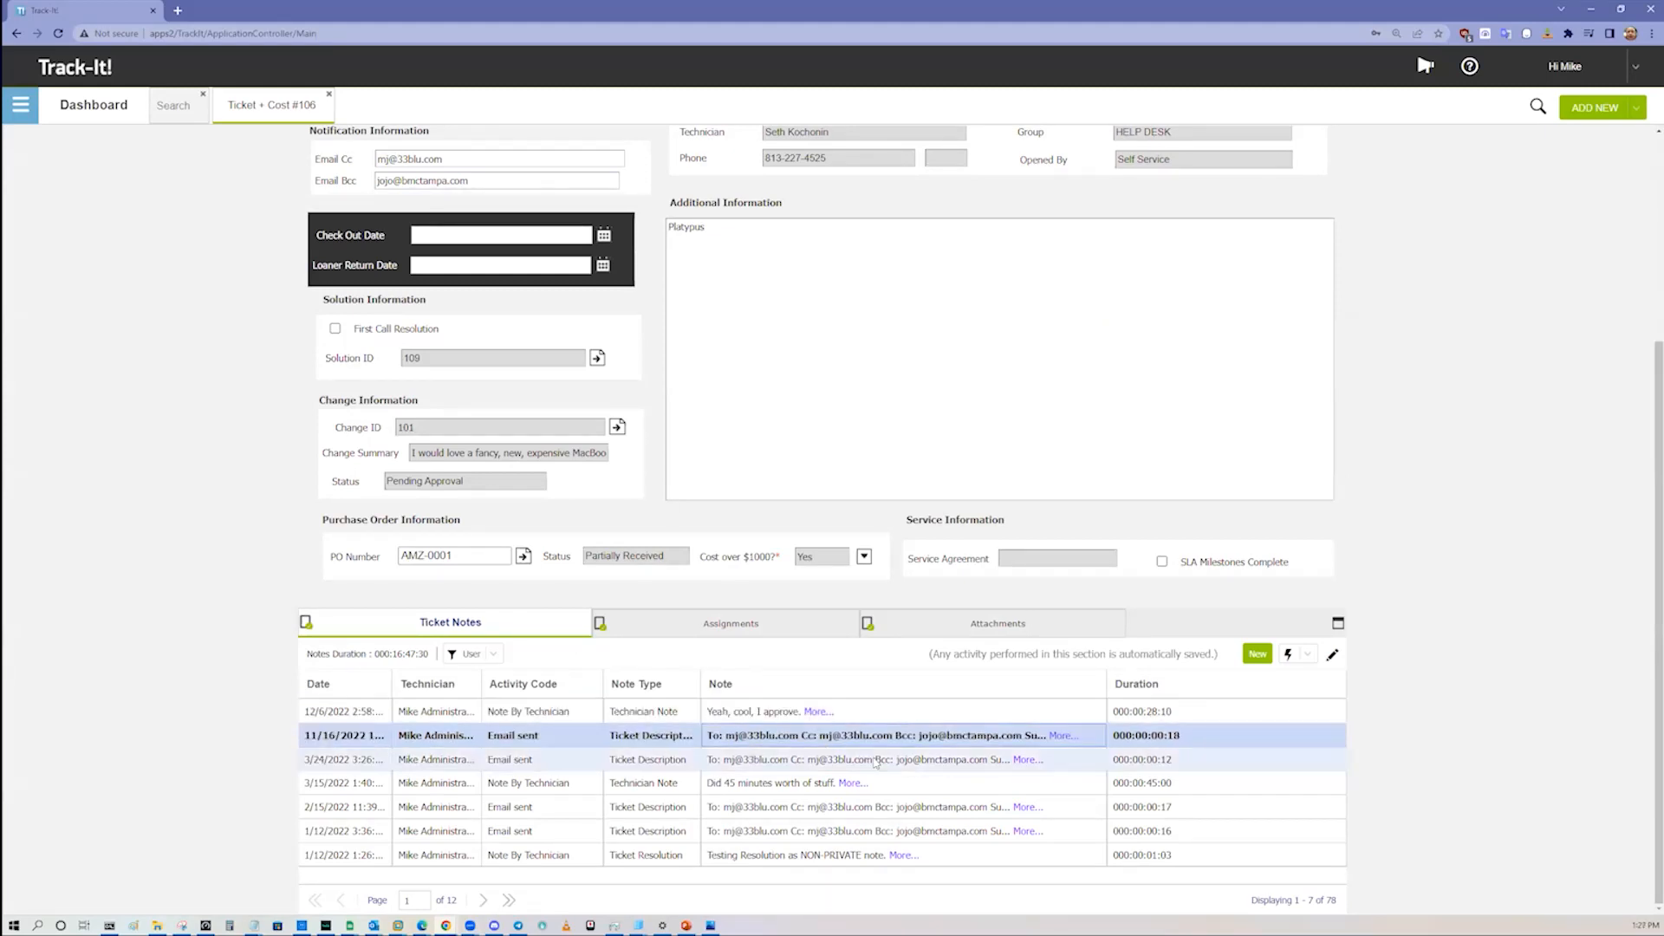
{"action": "left_click", "coordinate": [551, 763]}
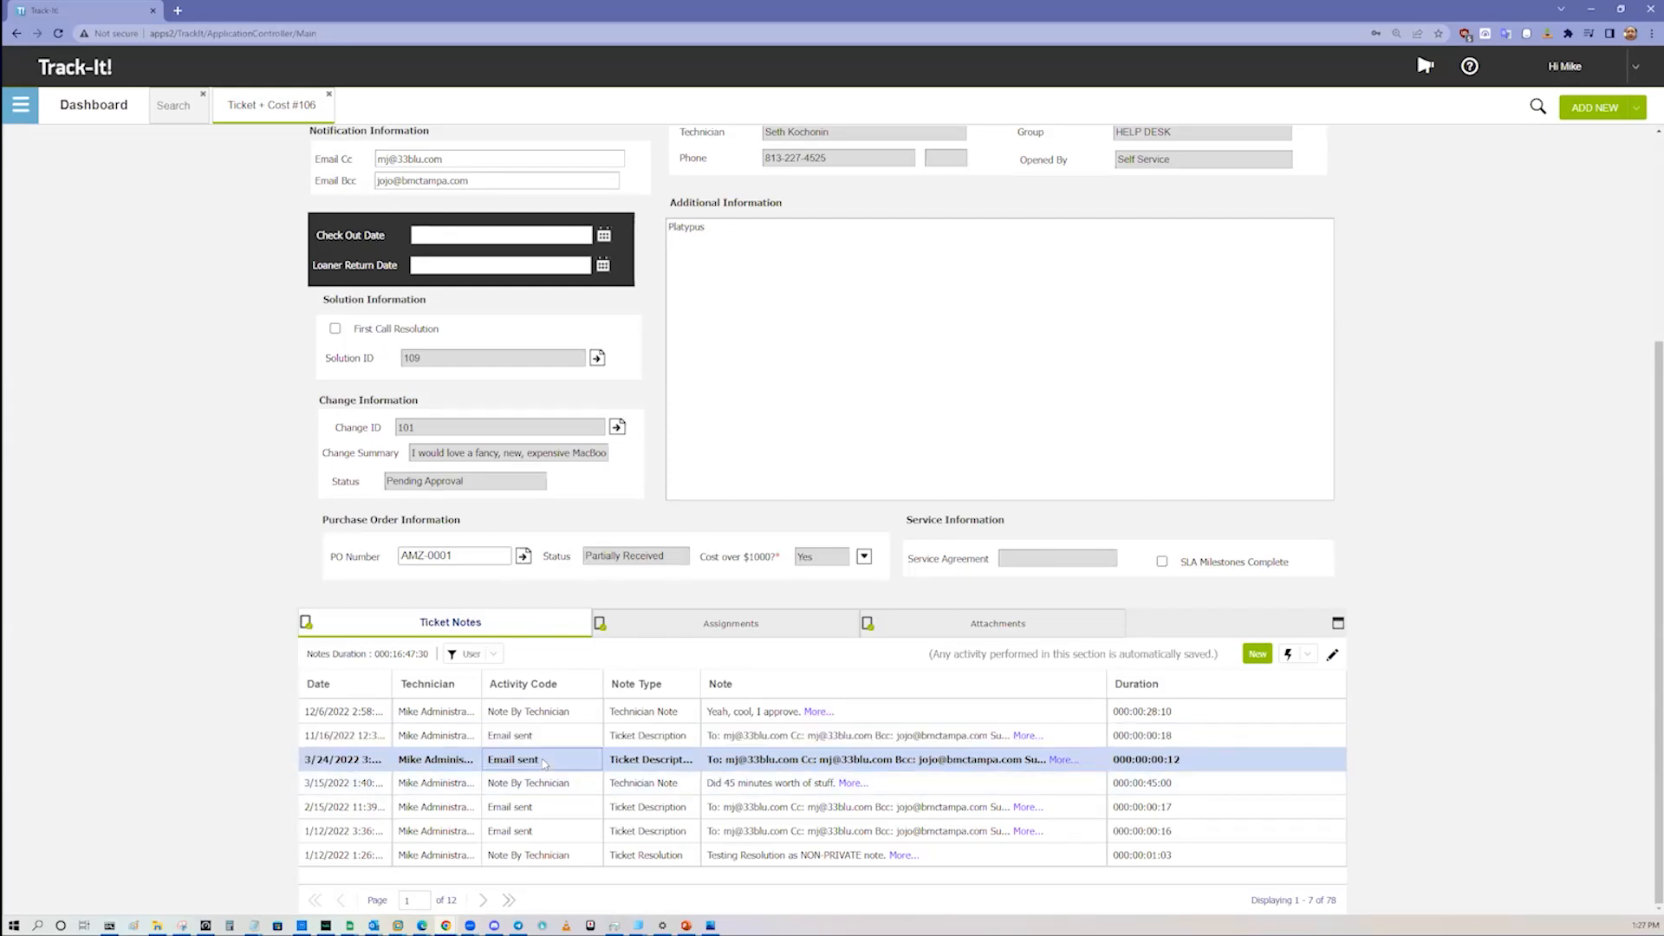
{"action": "left_click", "coordinate": [537, 783]}
Step: Page through the notes of ticket #106 up to page 6 and return to the first page
{"action": "left_click", "coordinate": [482, 900]}
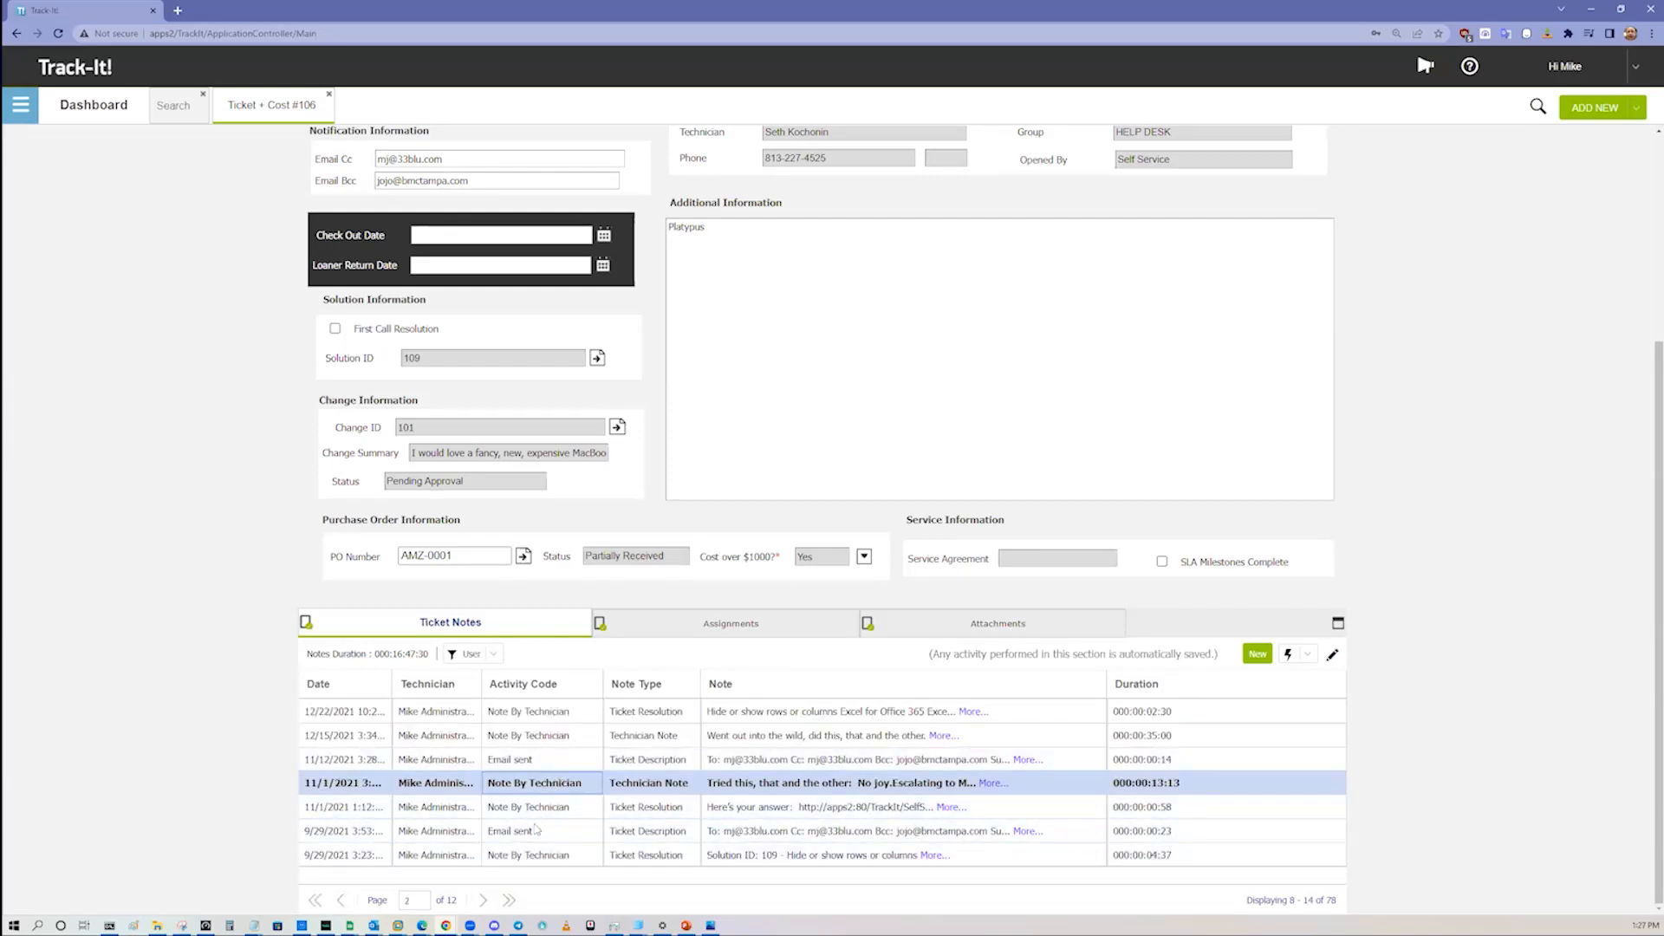
{"action": "left_click", "coordinate": [483, 902]}
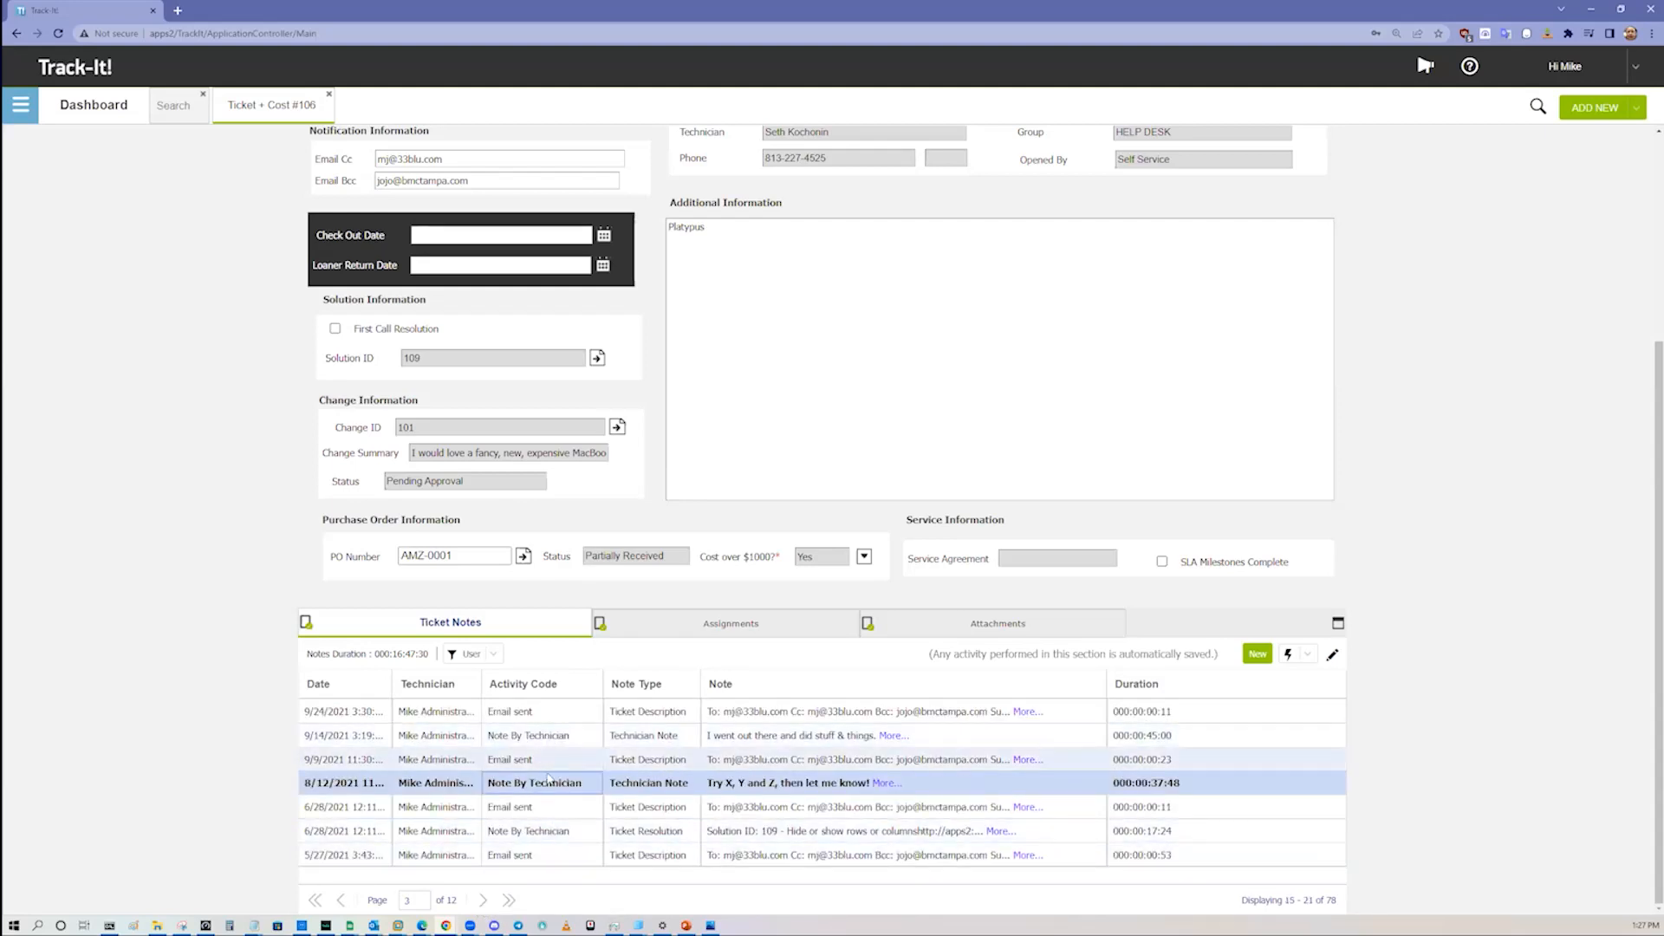
{"action": "left_click", "coordinate": [482, 901]}
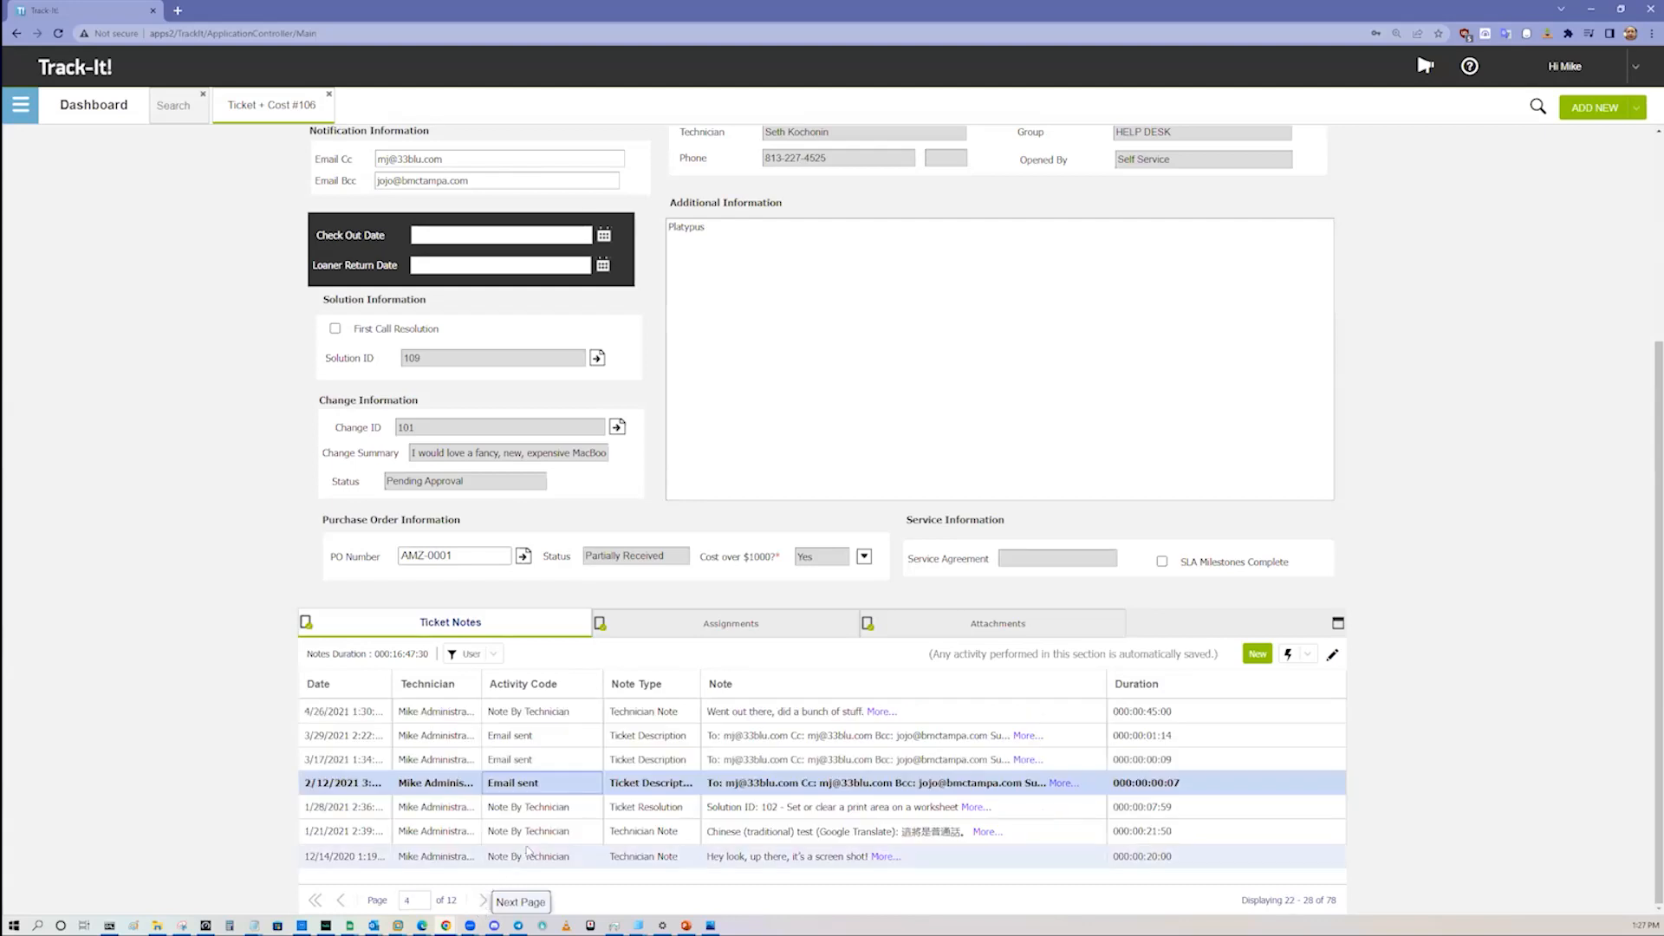
{"action": "left_click", "coordinate": [481, 908]}
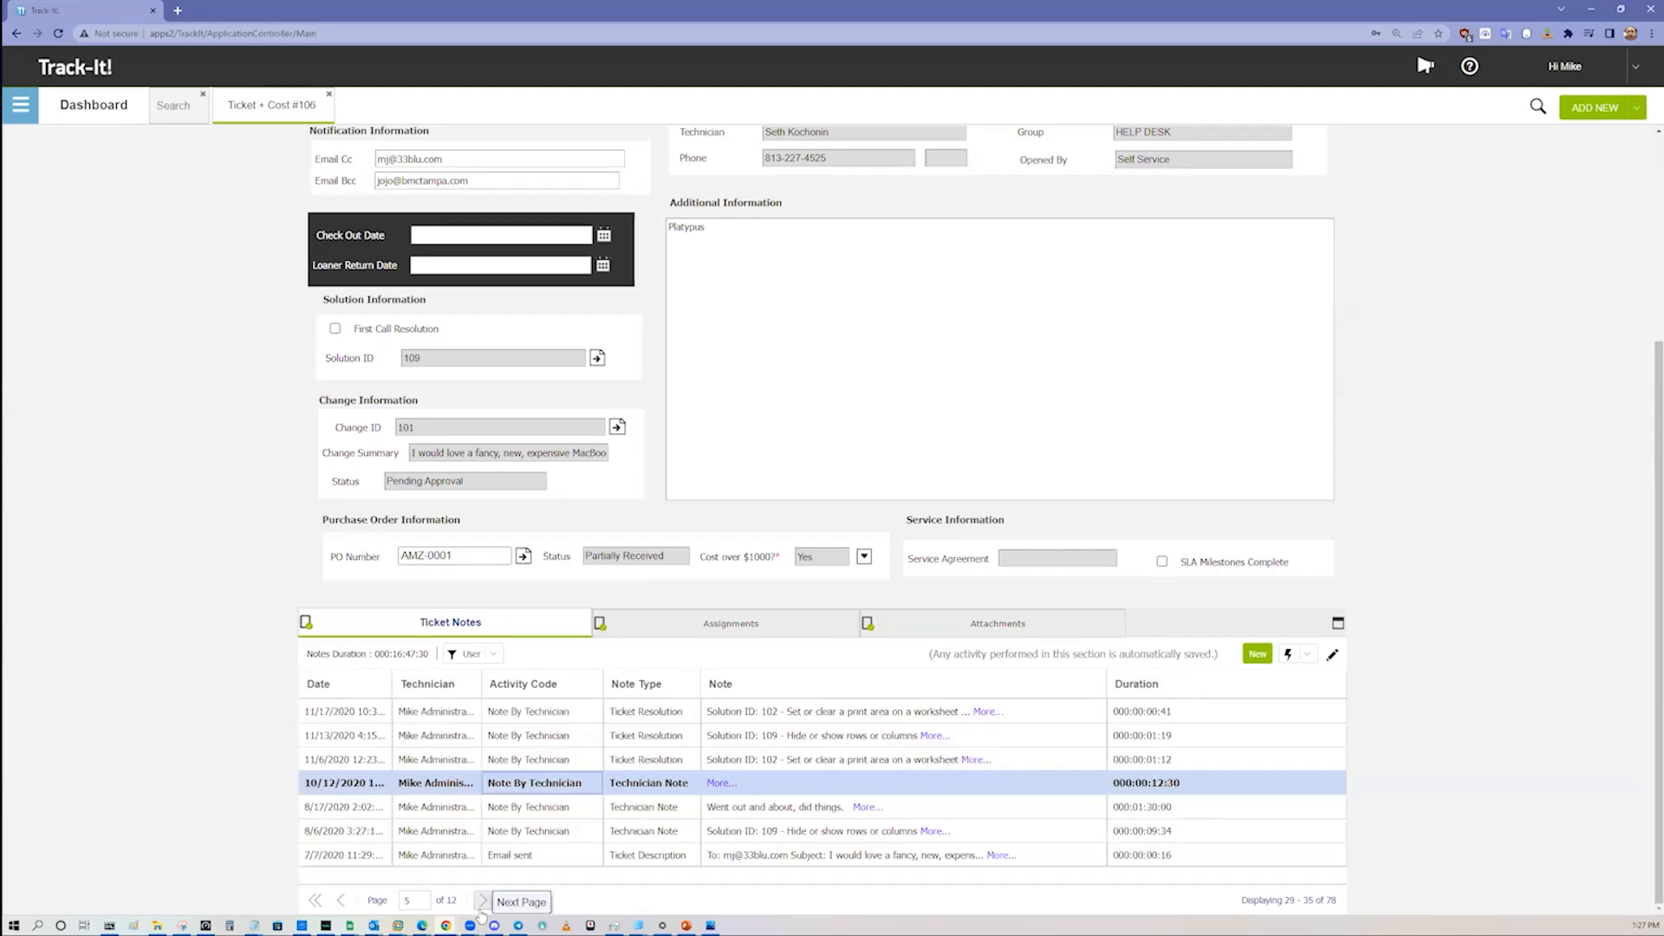
{"action": "left_click", "coordinate": [482, 903]}
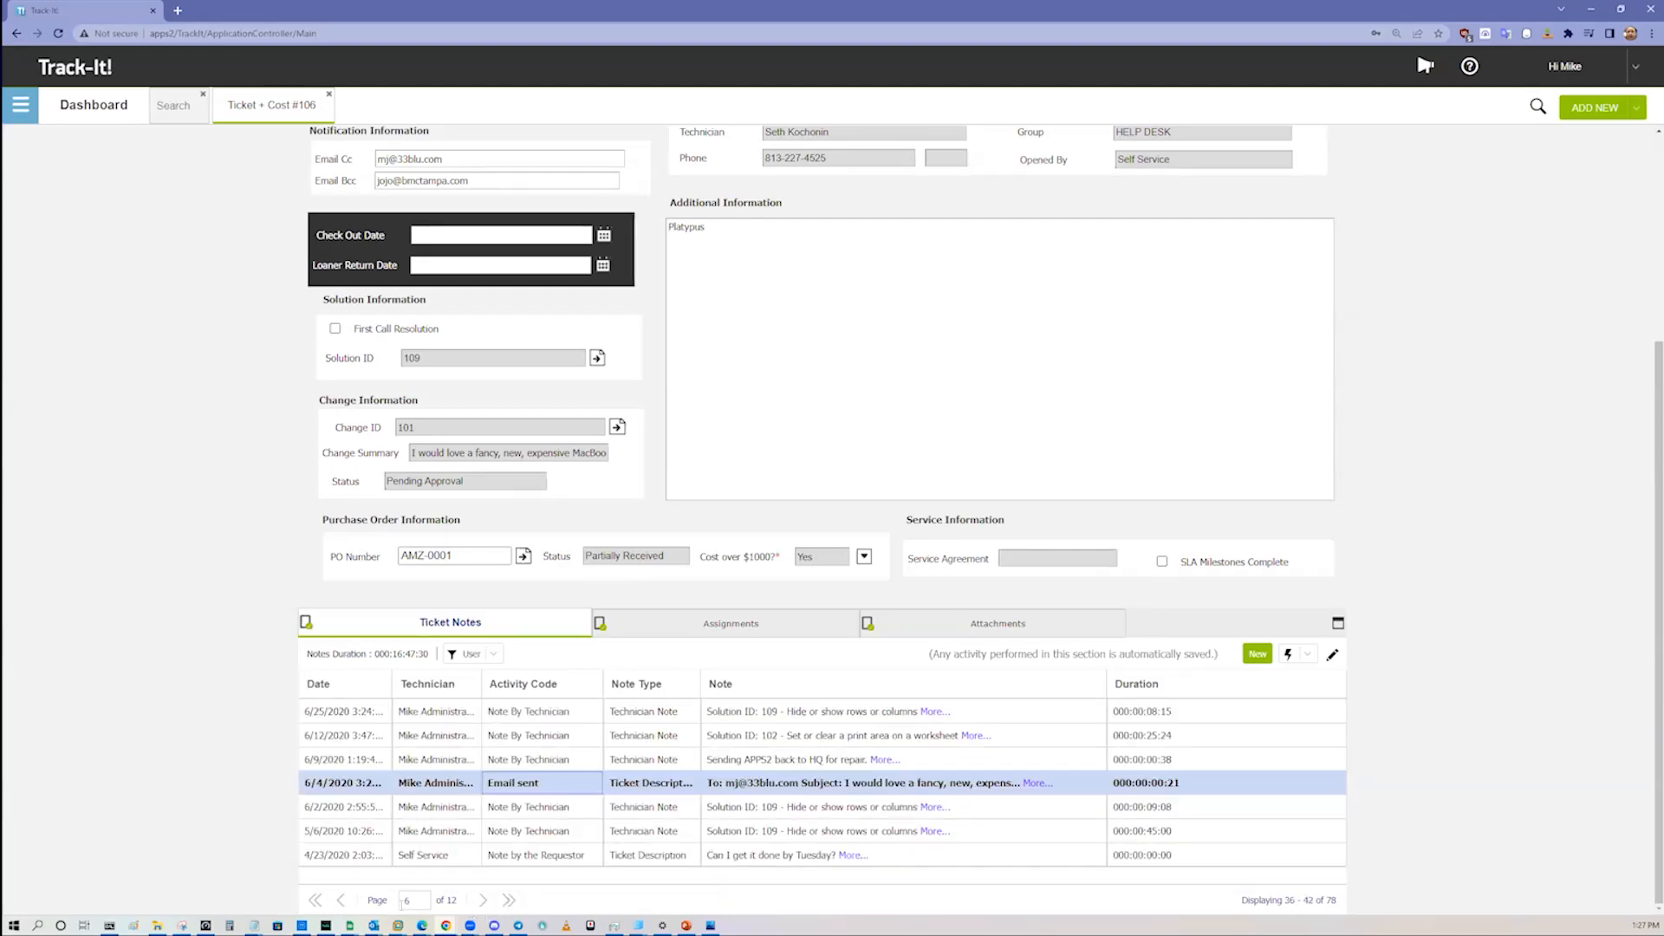
{"action": "left_click", "coordinate": [316, 901]}
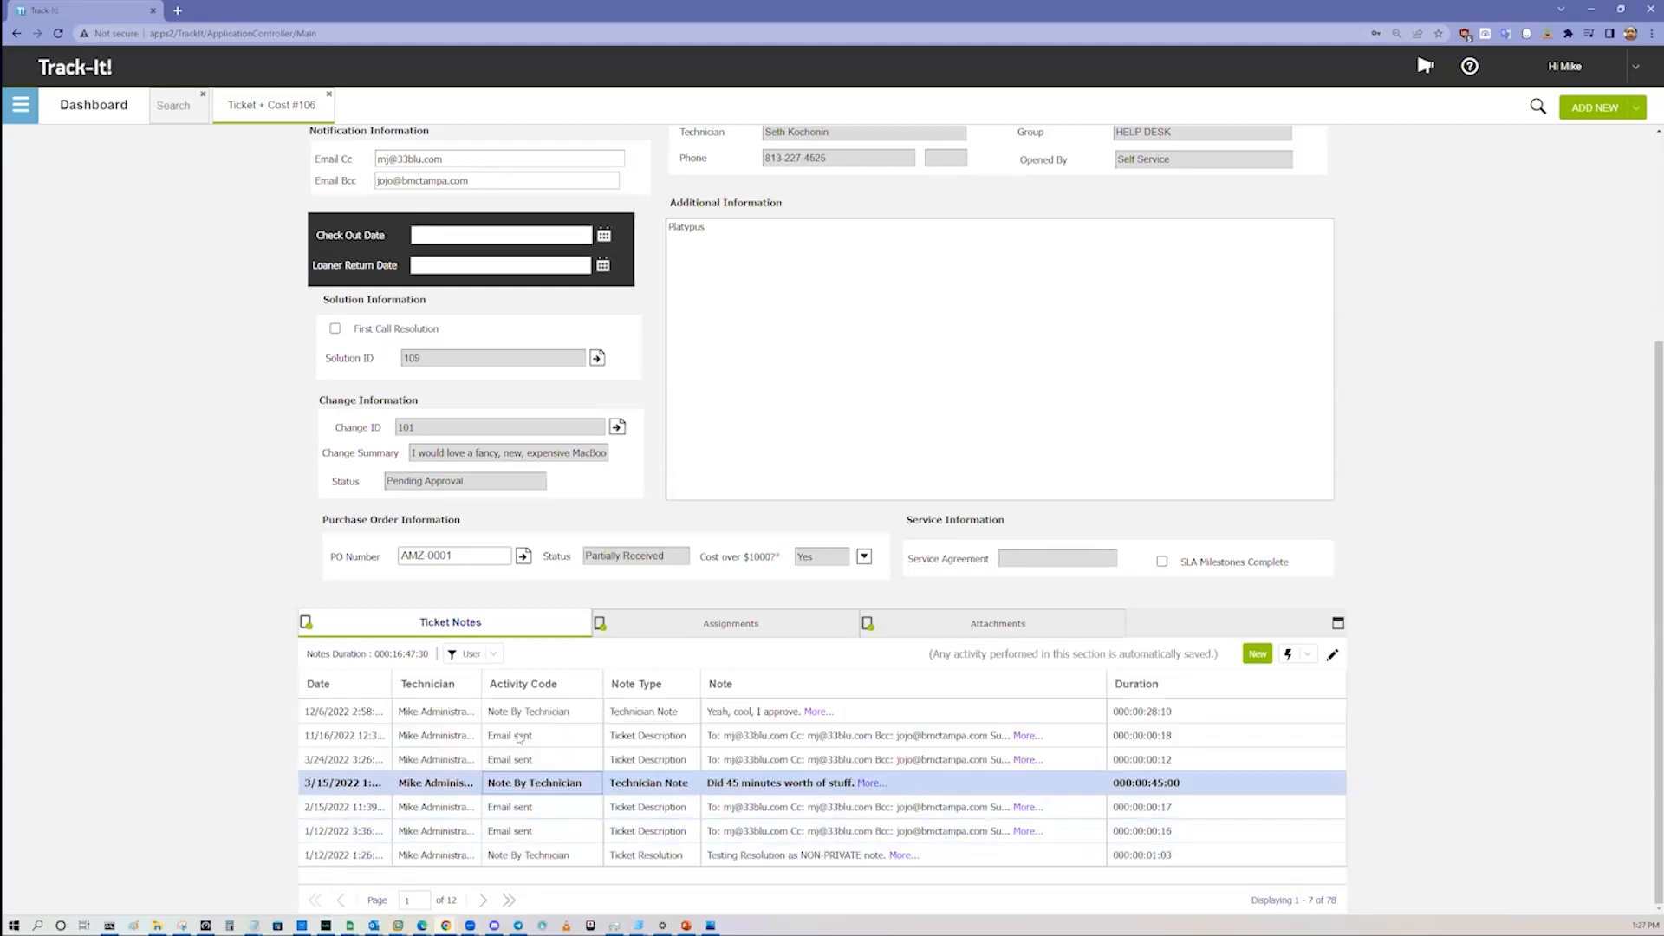
Step: Read the full text of the newest ticket note, view its details and close them without changes
{"action": "left_click", "coordinate": [766, 712]}
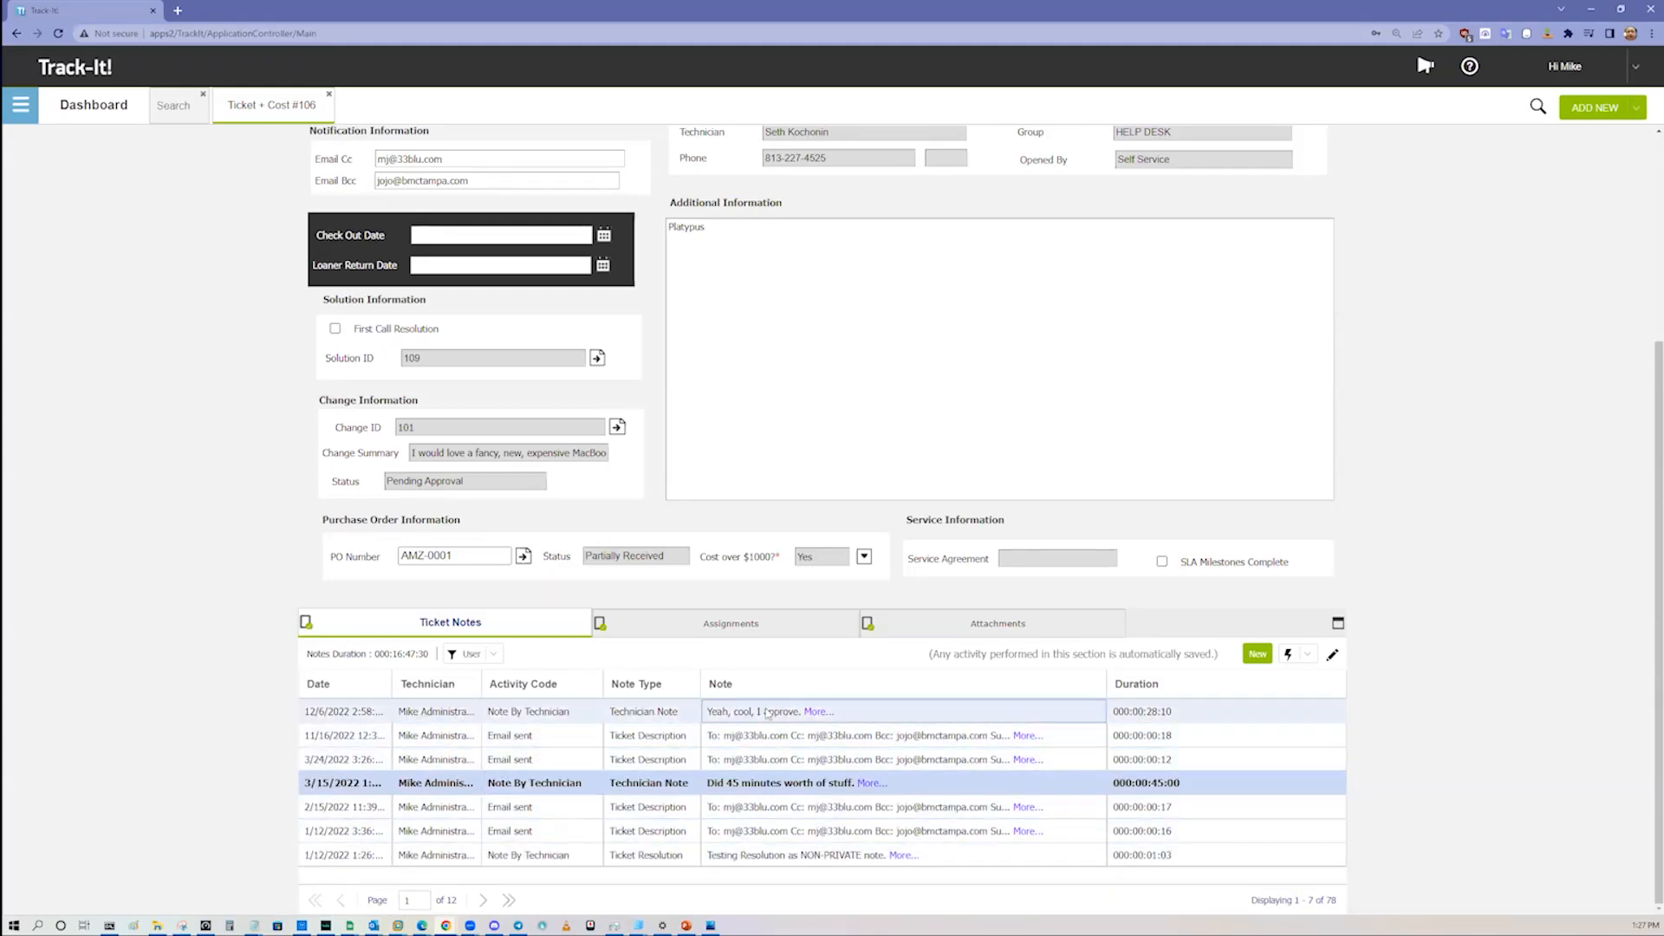
{"action": "left_click", "coordinate": [829, 714]}
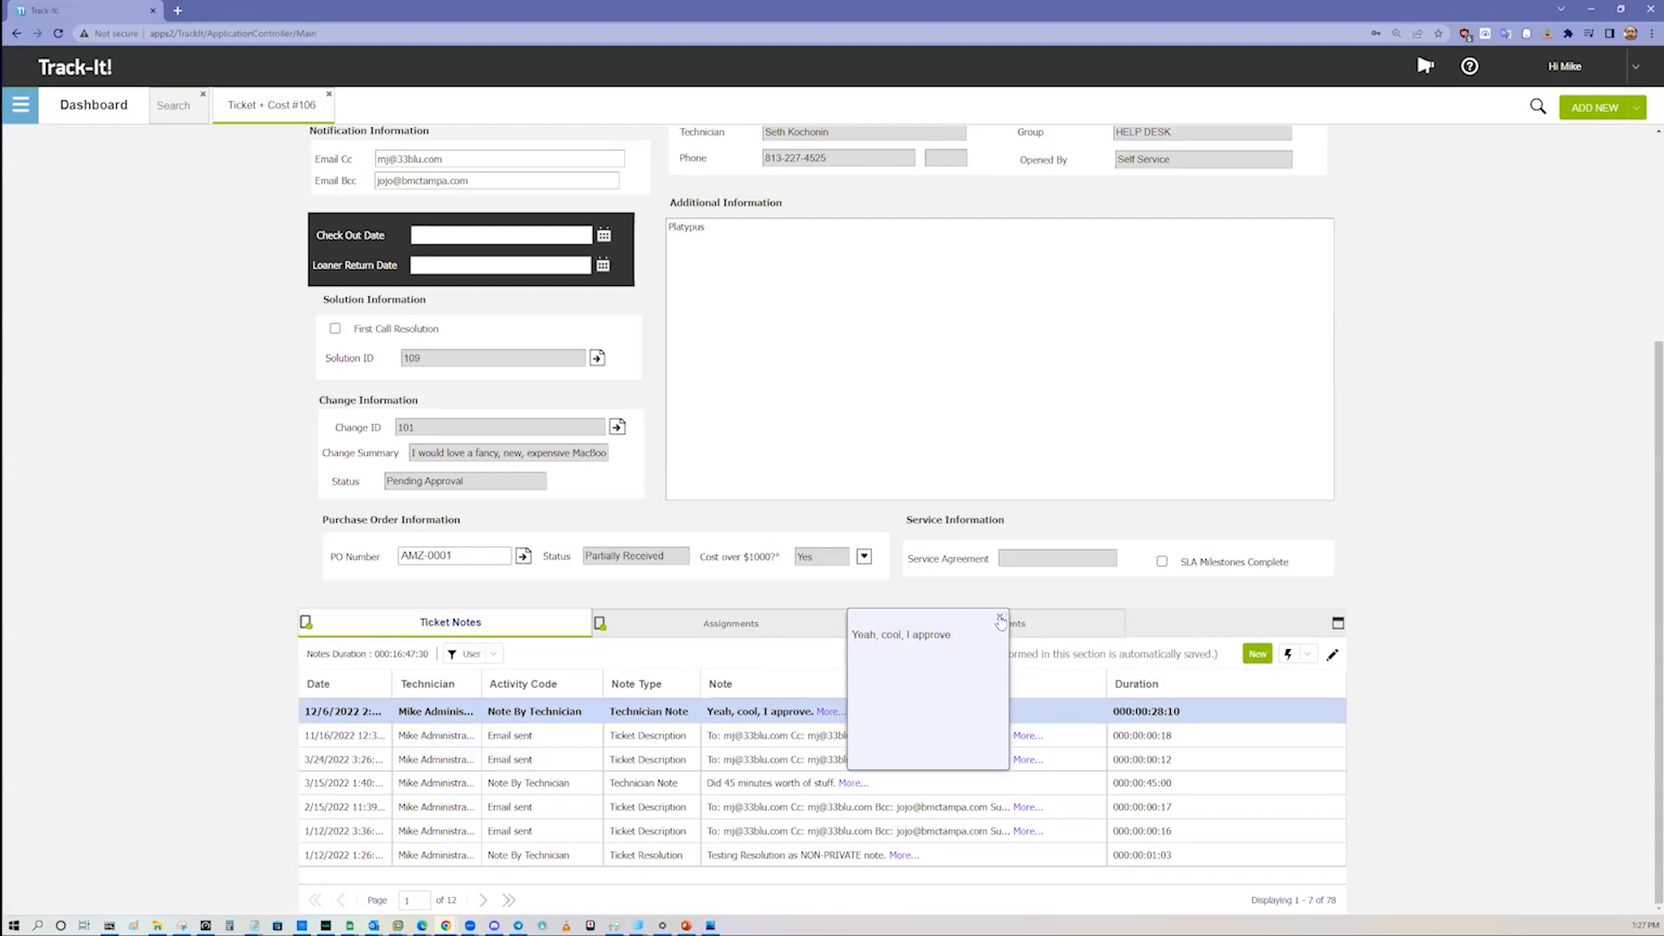
{"action": "left_click", "coordinate": [999, 616]}
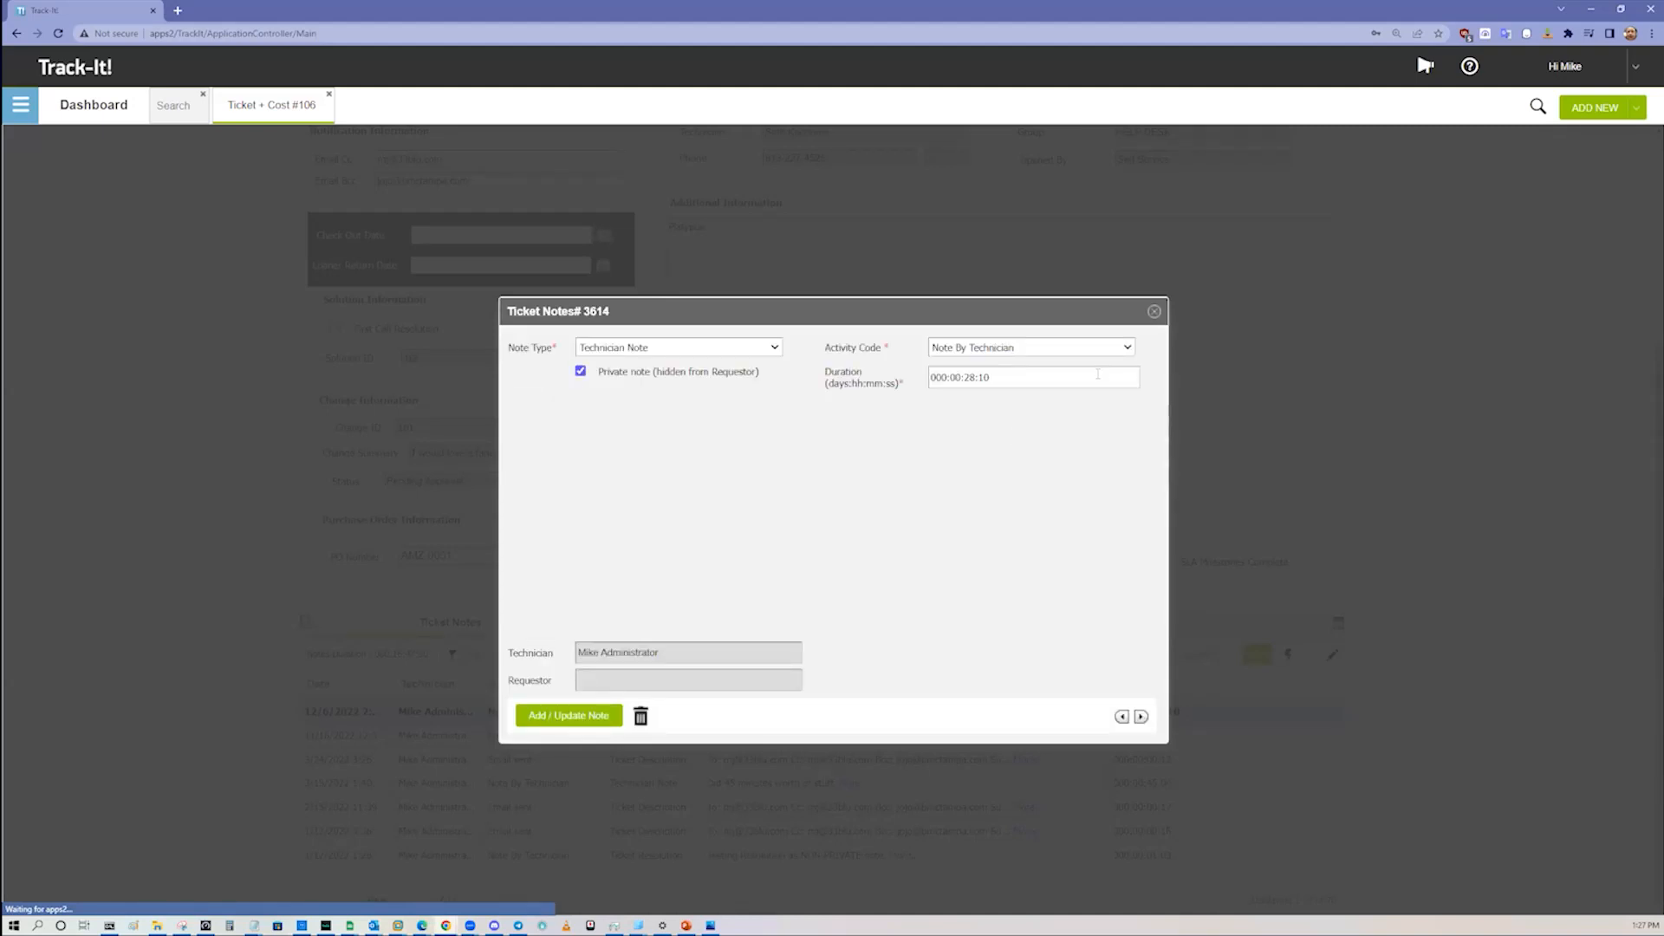
{"action": "left_click", "coordinate": [1154, 311]}
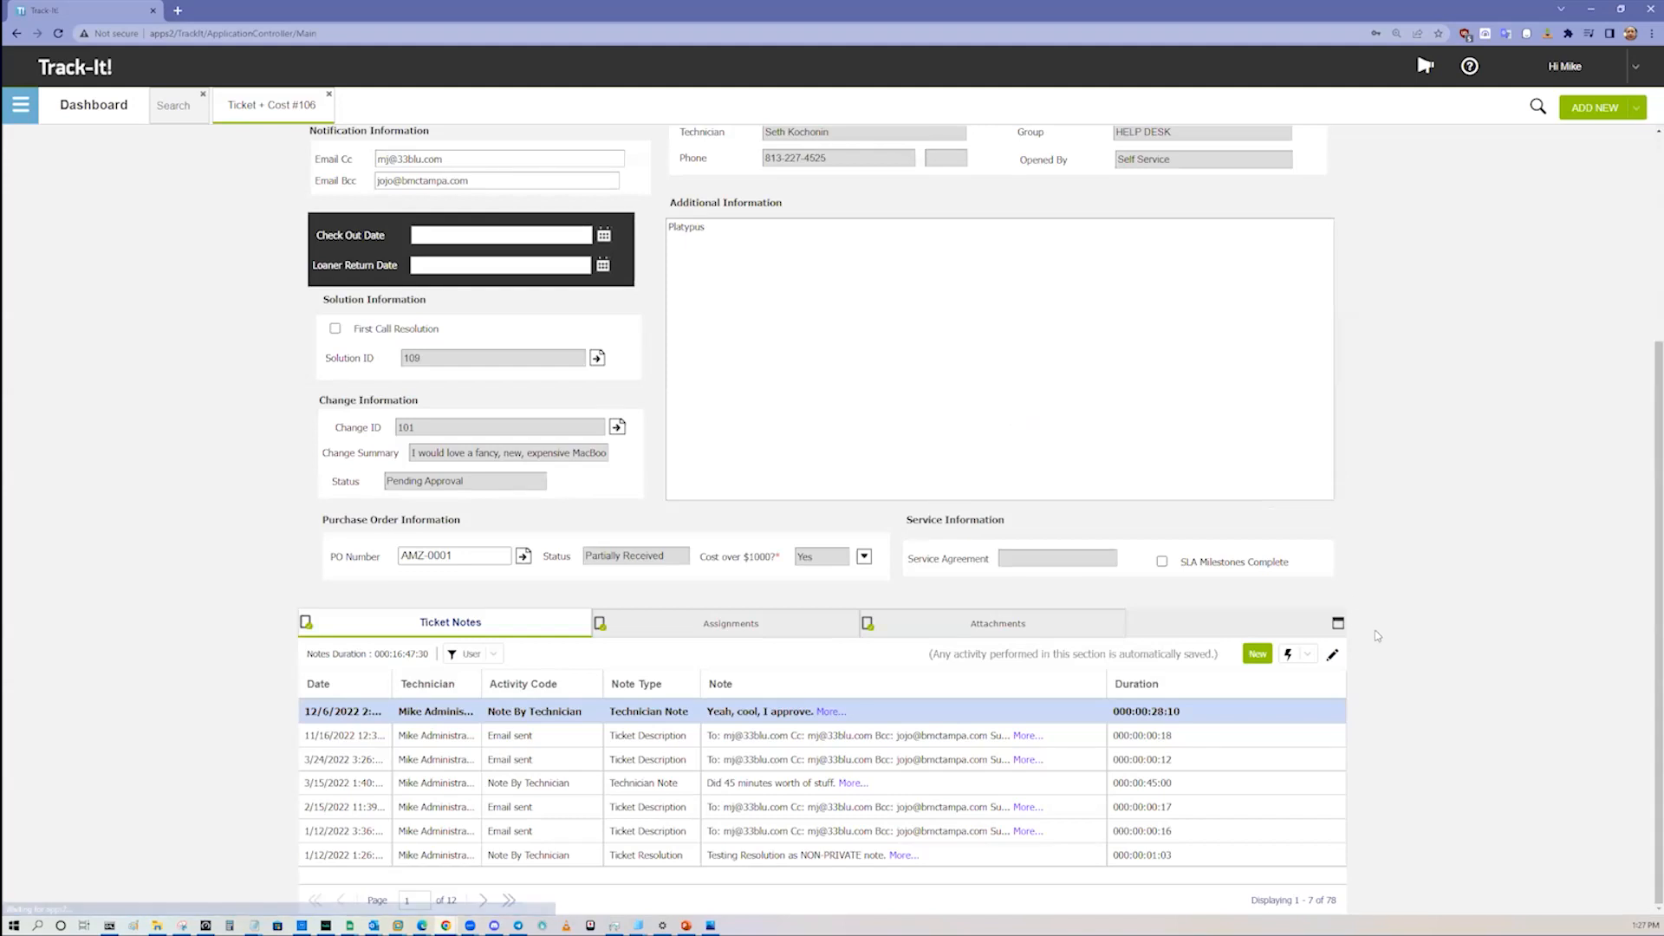
Step: Close ticket #106 and the global search to return to the Dashboard
{"action": "left_click", "coordinate": [1307, 654]}
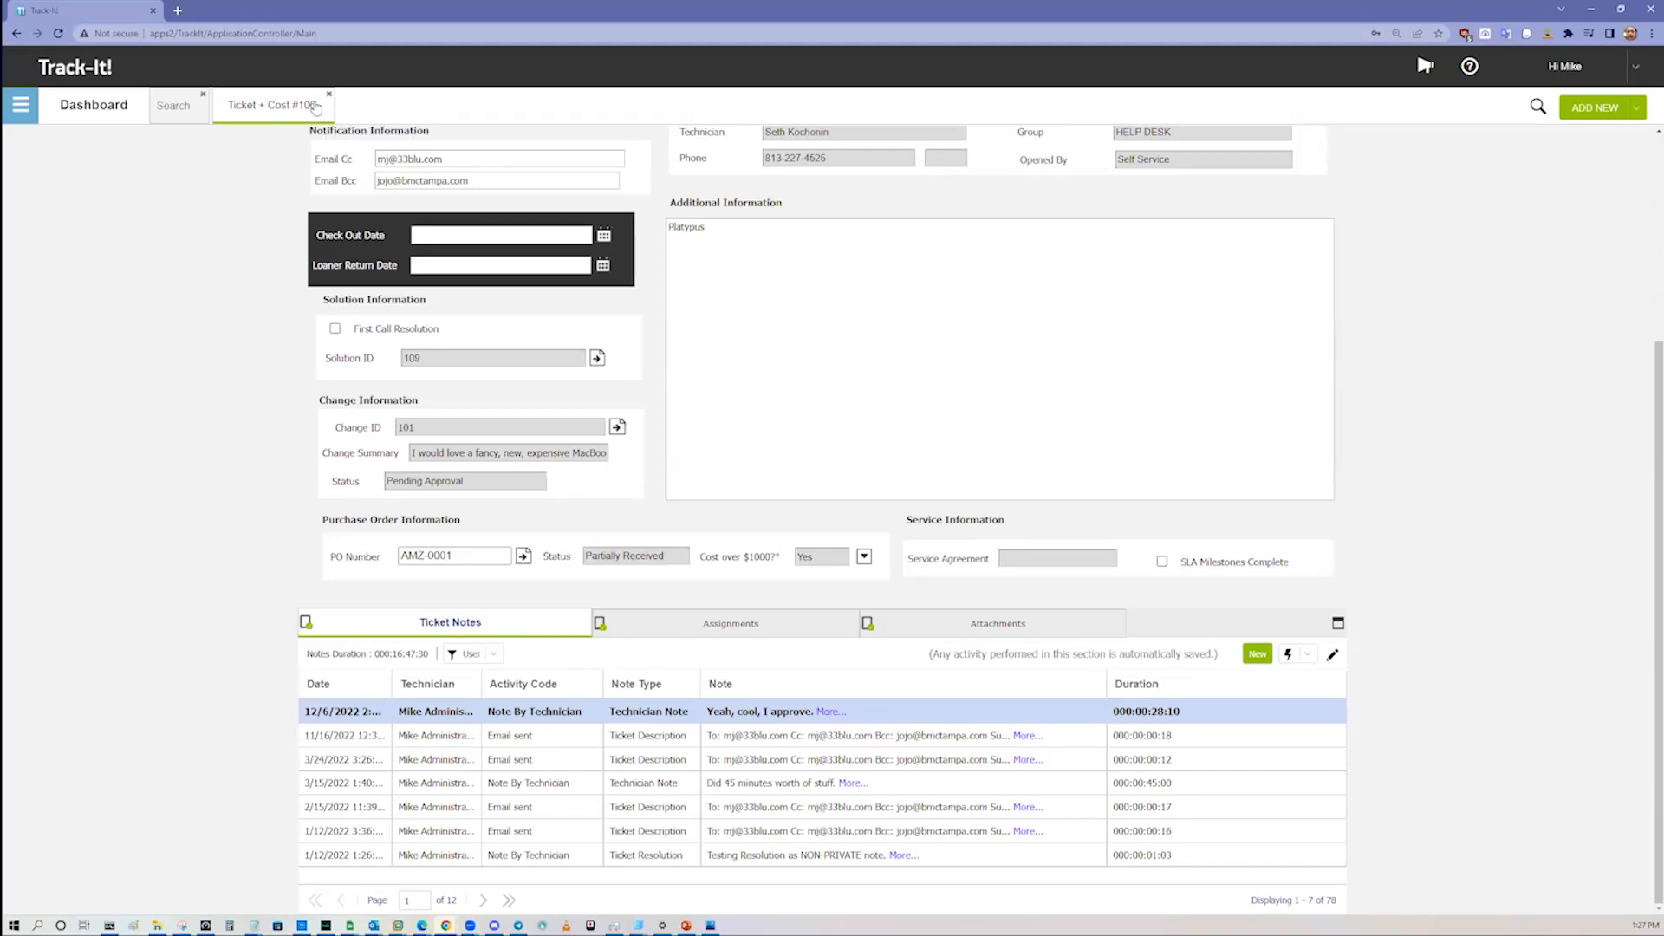
{"action": "left_click", "coordinate": [329, 94]}
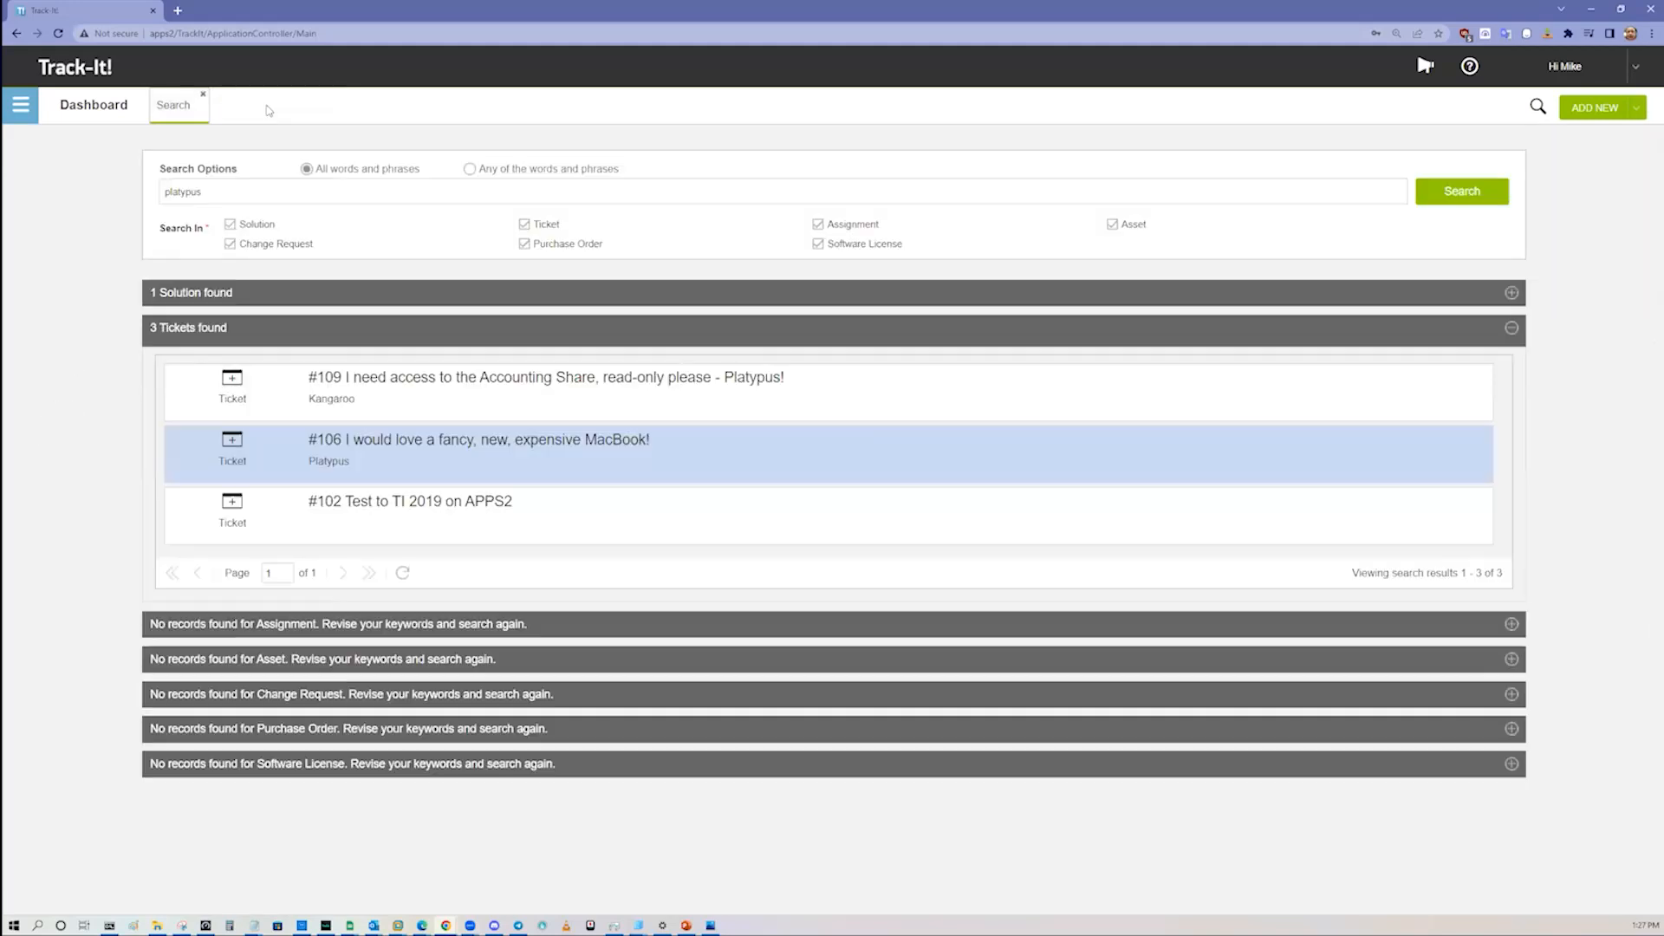
{"action": "left_click", "coordinate": [203, 95]}
Step: Go to the Asset Management module and view its asset list
{"action": "left_click", "coordinate": [20, 105]}
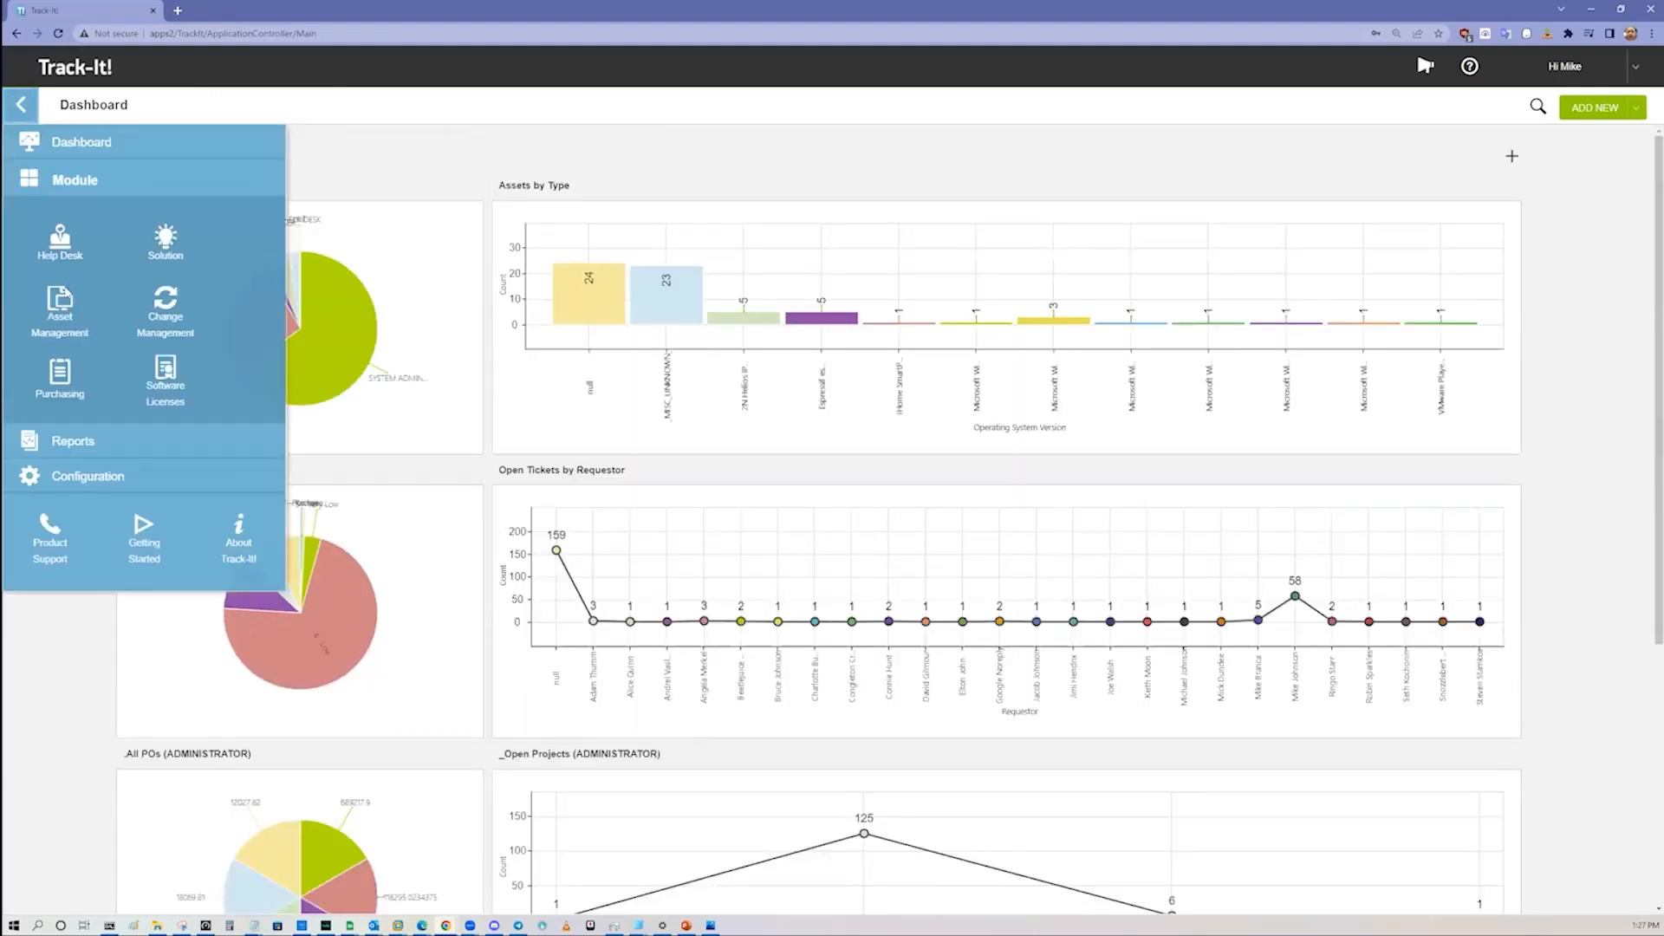
{"action": "left_click", "coordinate": [102, 340]}
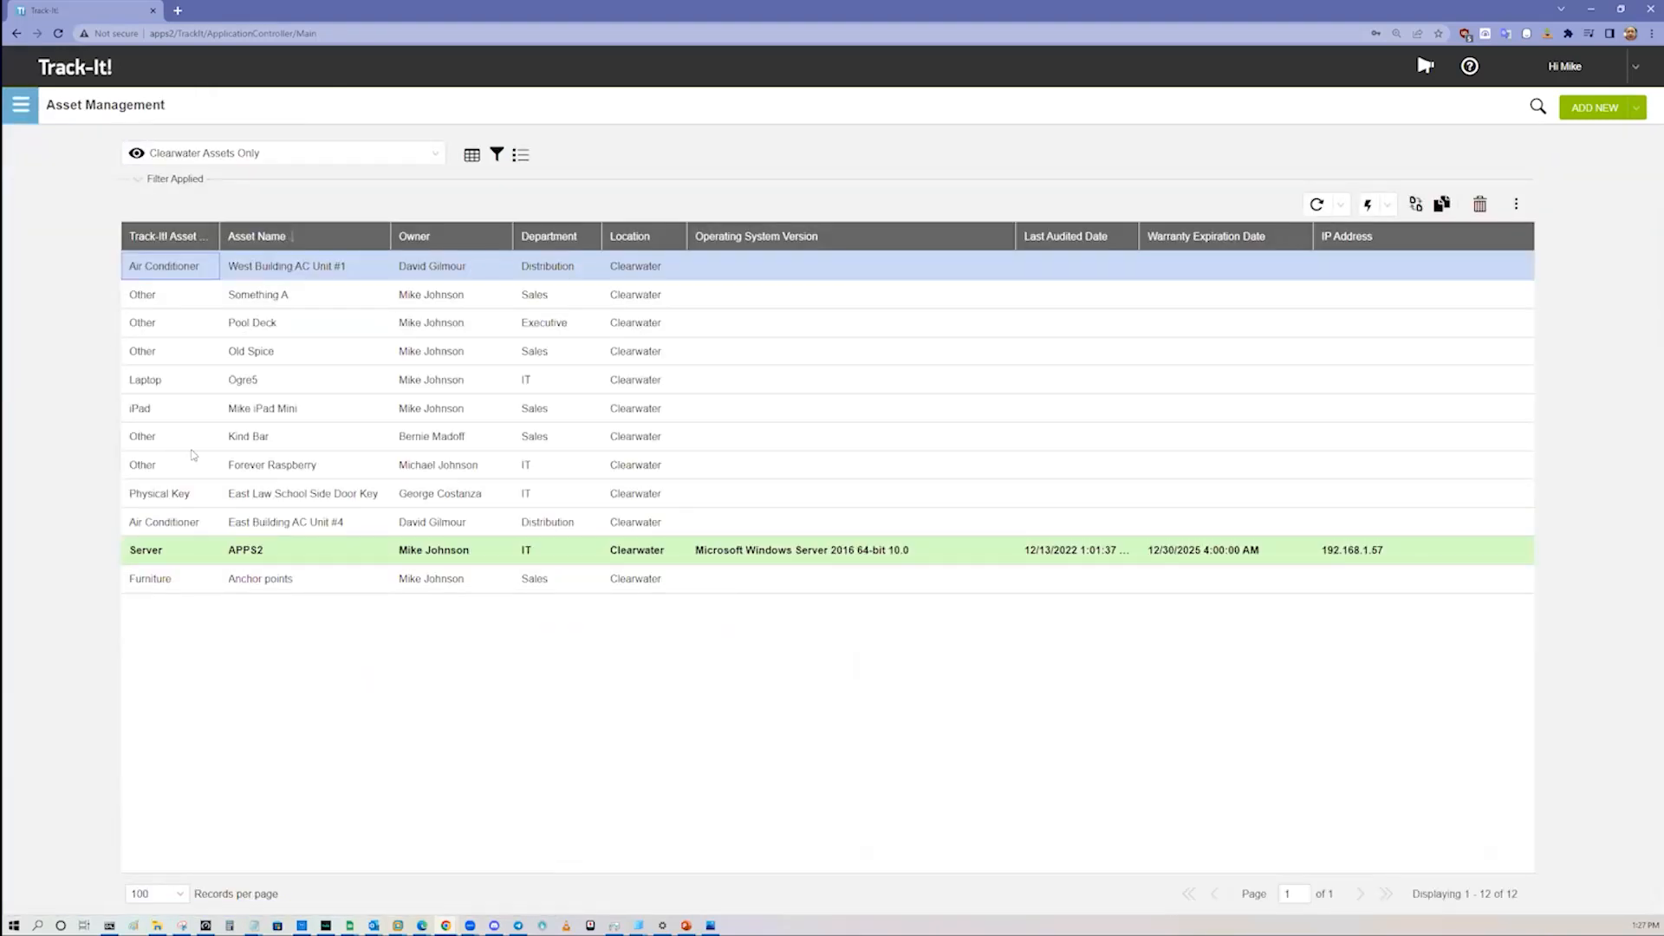
{"action": "left_click", "coordinate": [719, 460]}
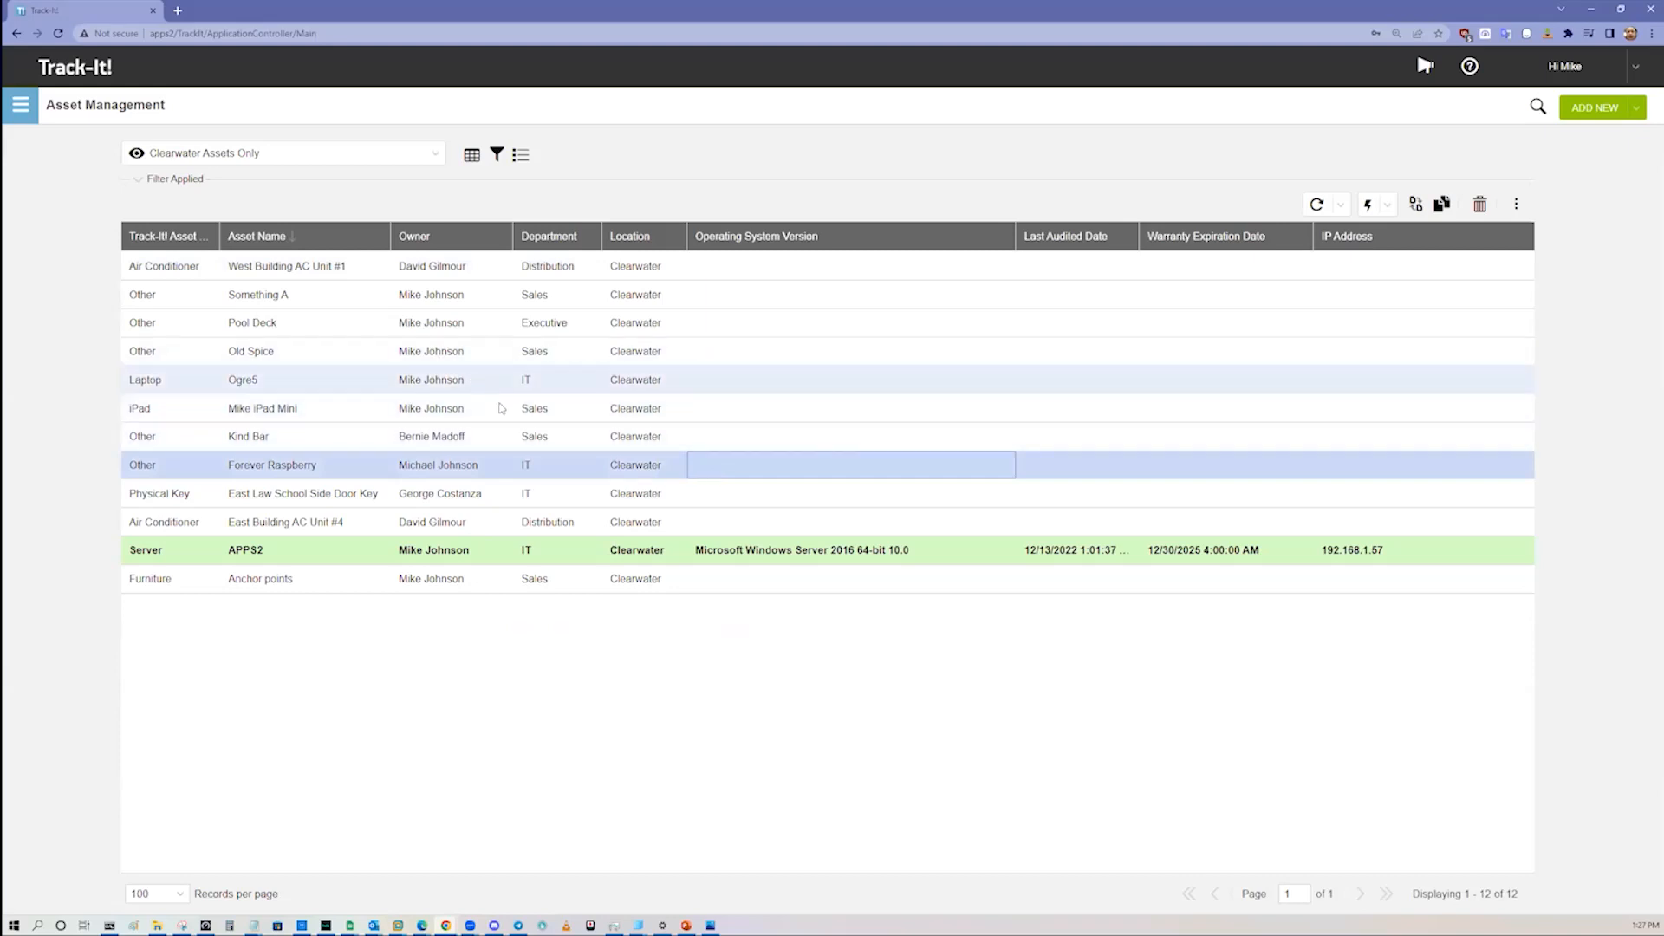
Step: Open the Asset Management settings in Configuration
{"action": "left_click", "coordinate": [21, 105]}
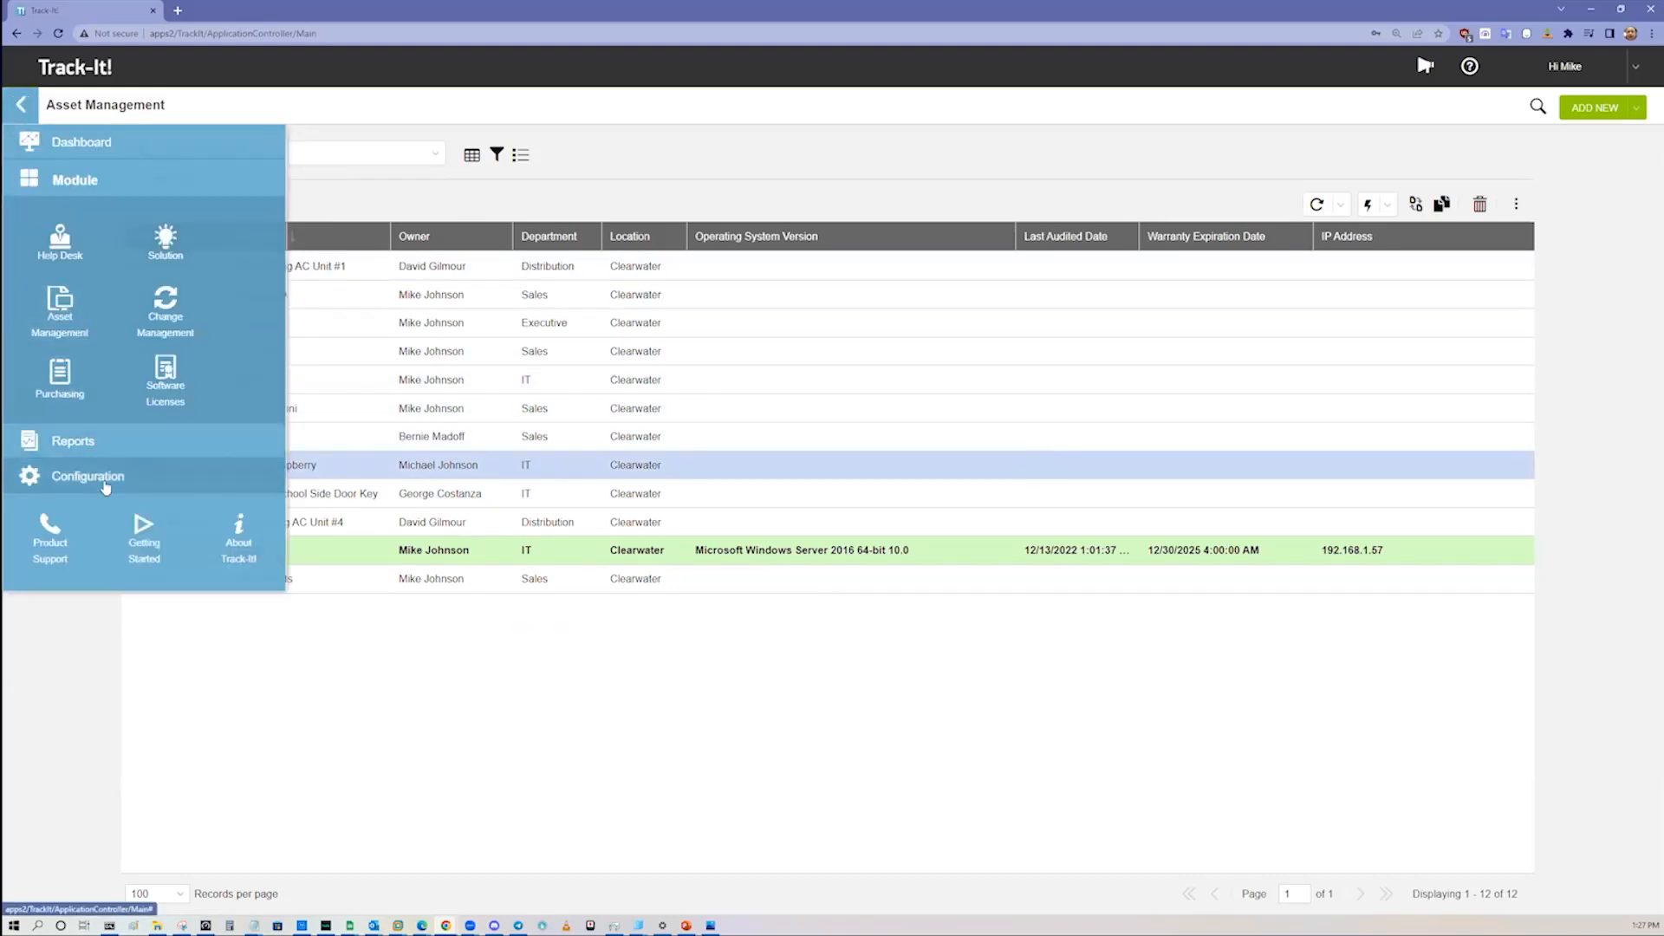
{"action": "left_click", "coordinate": [102, 480]}
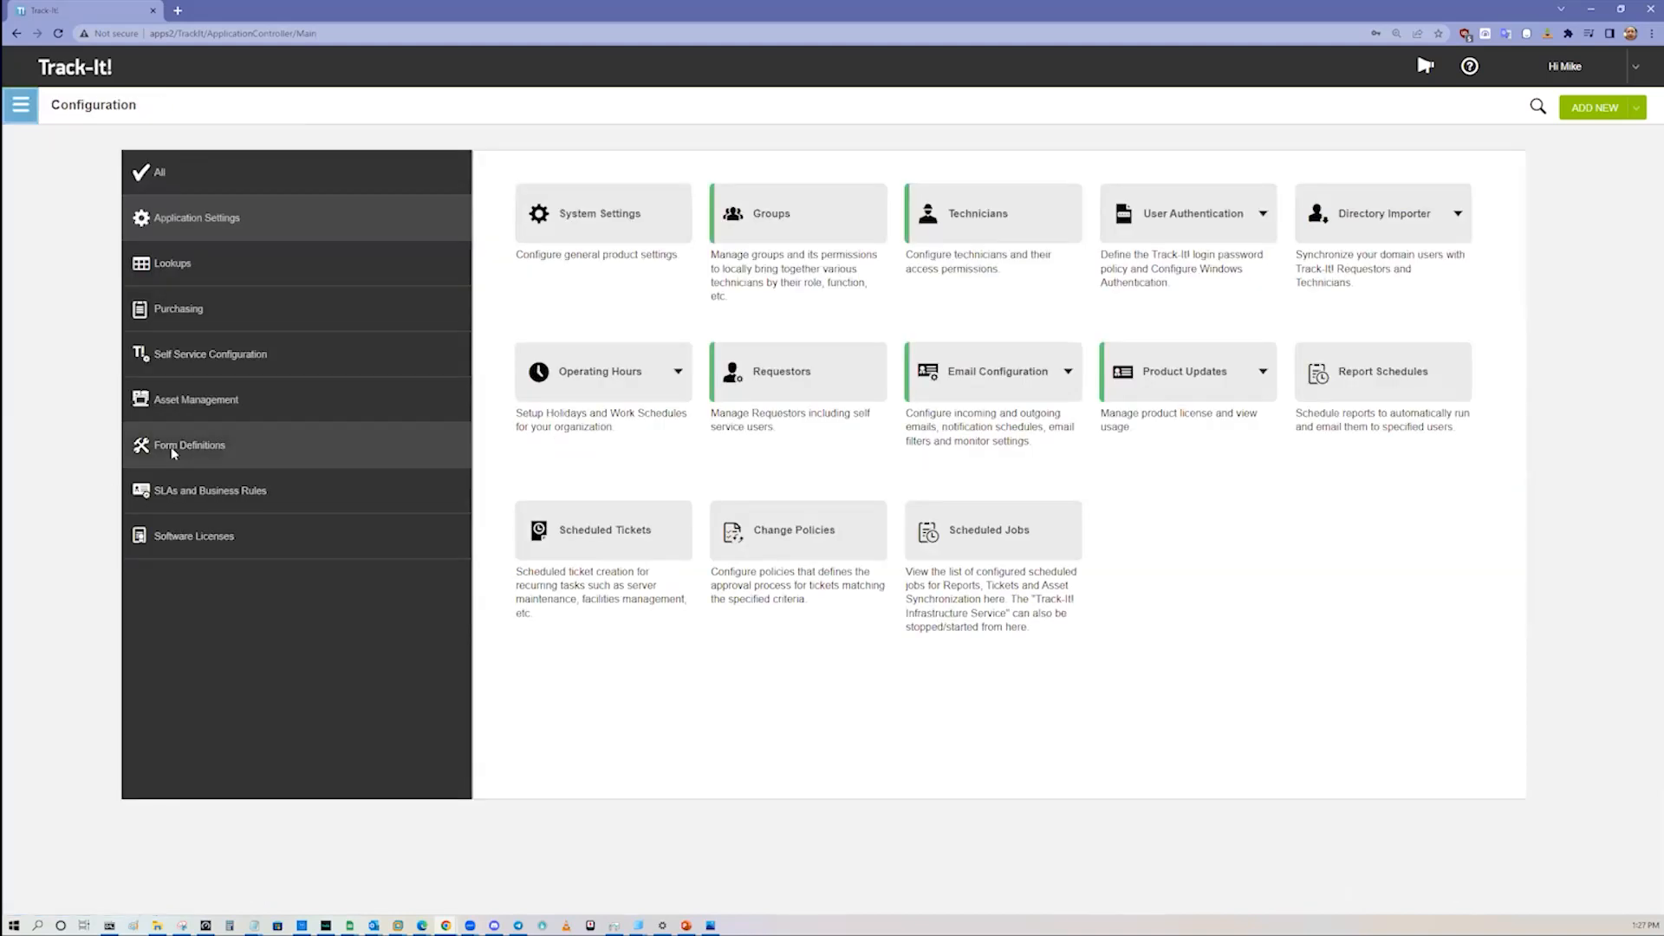
{"action": "left_click", "coordinate": [205, 402]}
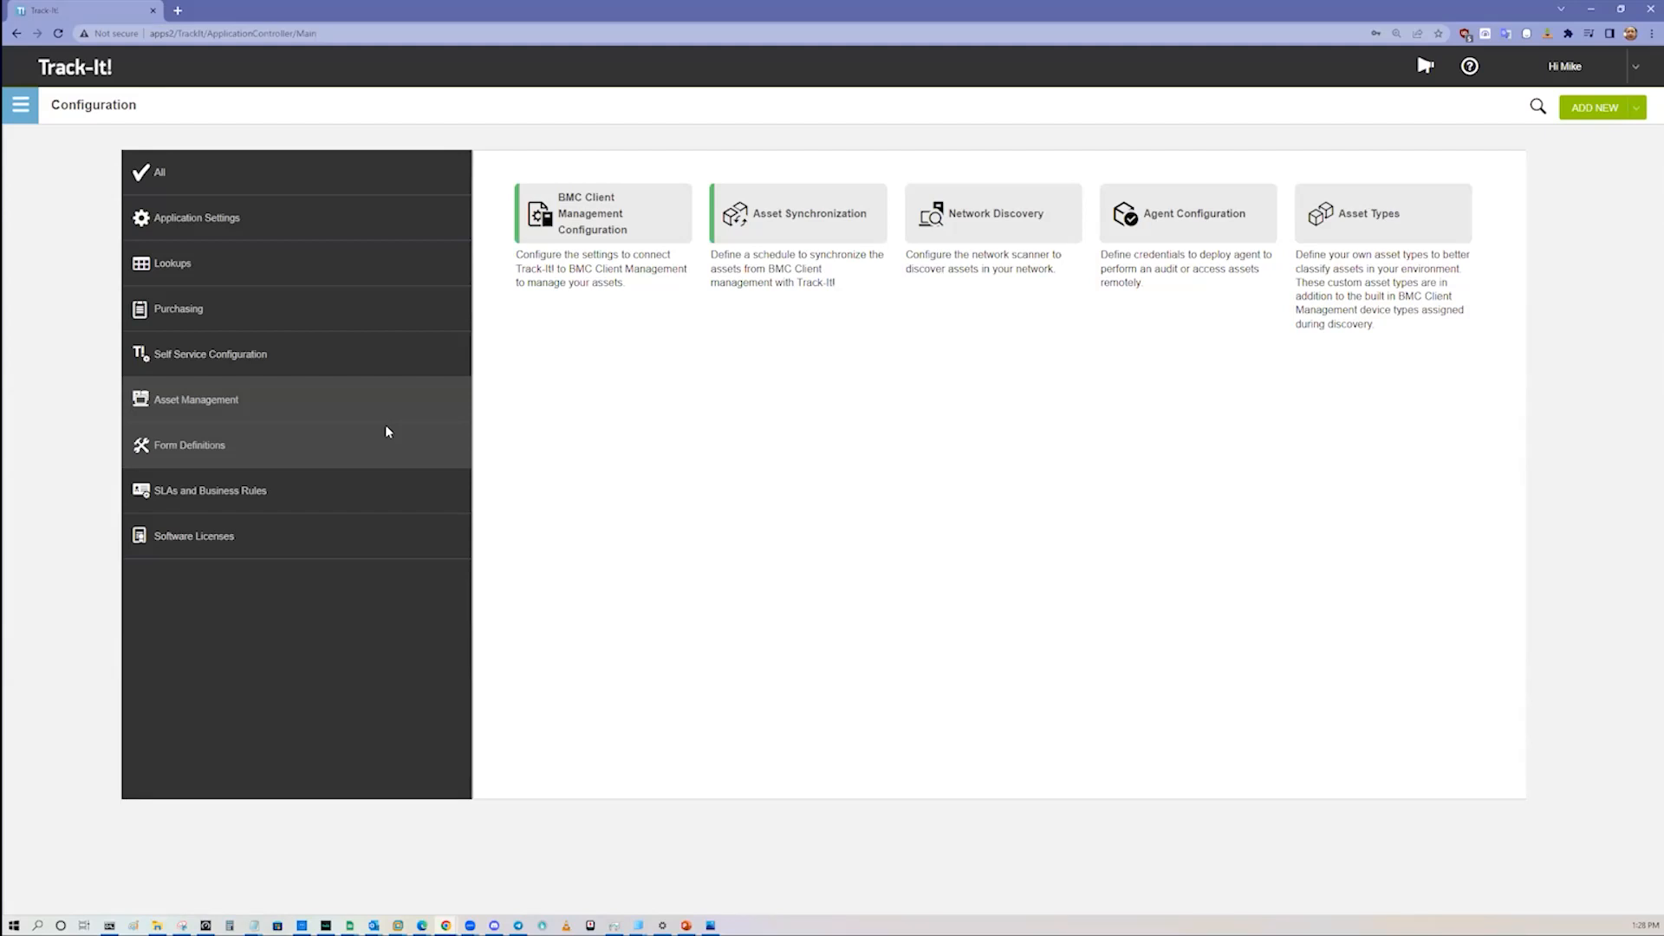
Step: Test the server and database connections of the BMC Client Management Configuration and return to the Asset Management settings
{"action": "left_click", "coordinate": [618, 217]}
{"action": "left_click", "coordinate": [598, 594]}
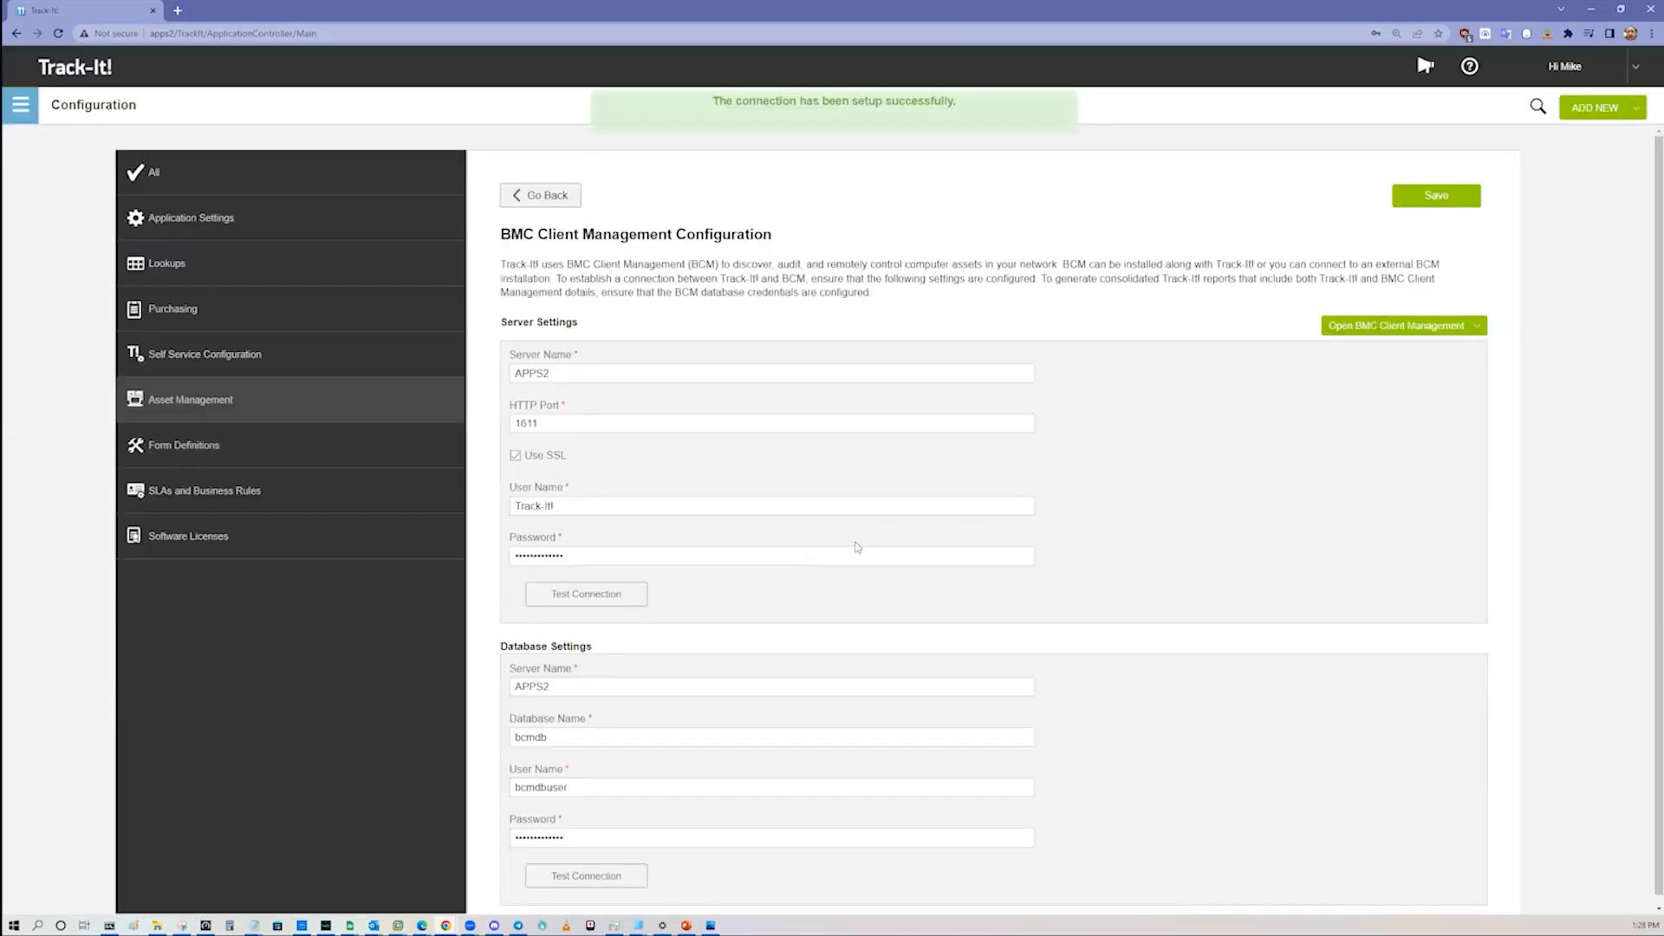
{"action": "scroll", "coordinate": [691, 676], "scroll_direction": "down", "scroll_amount": 1}
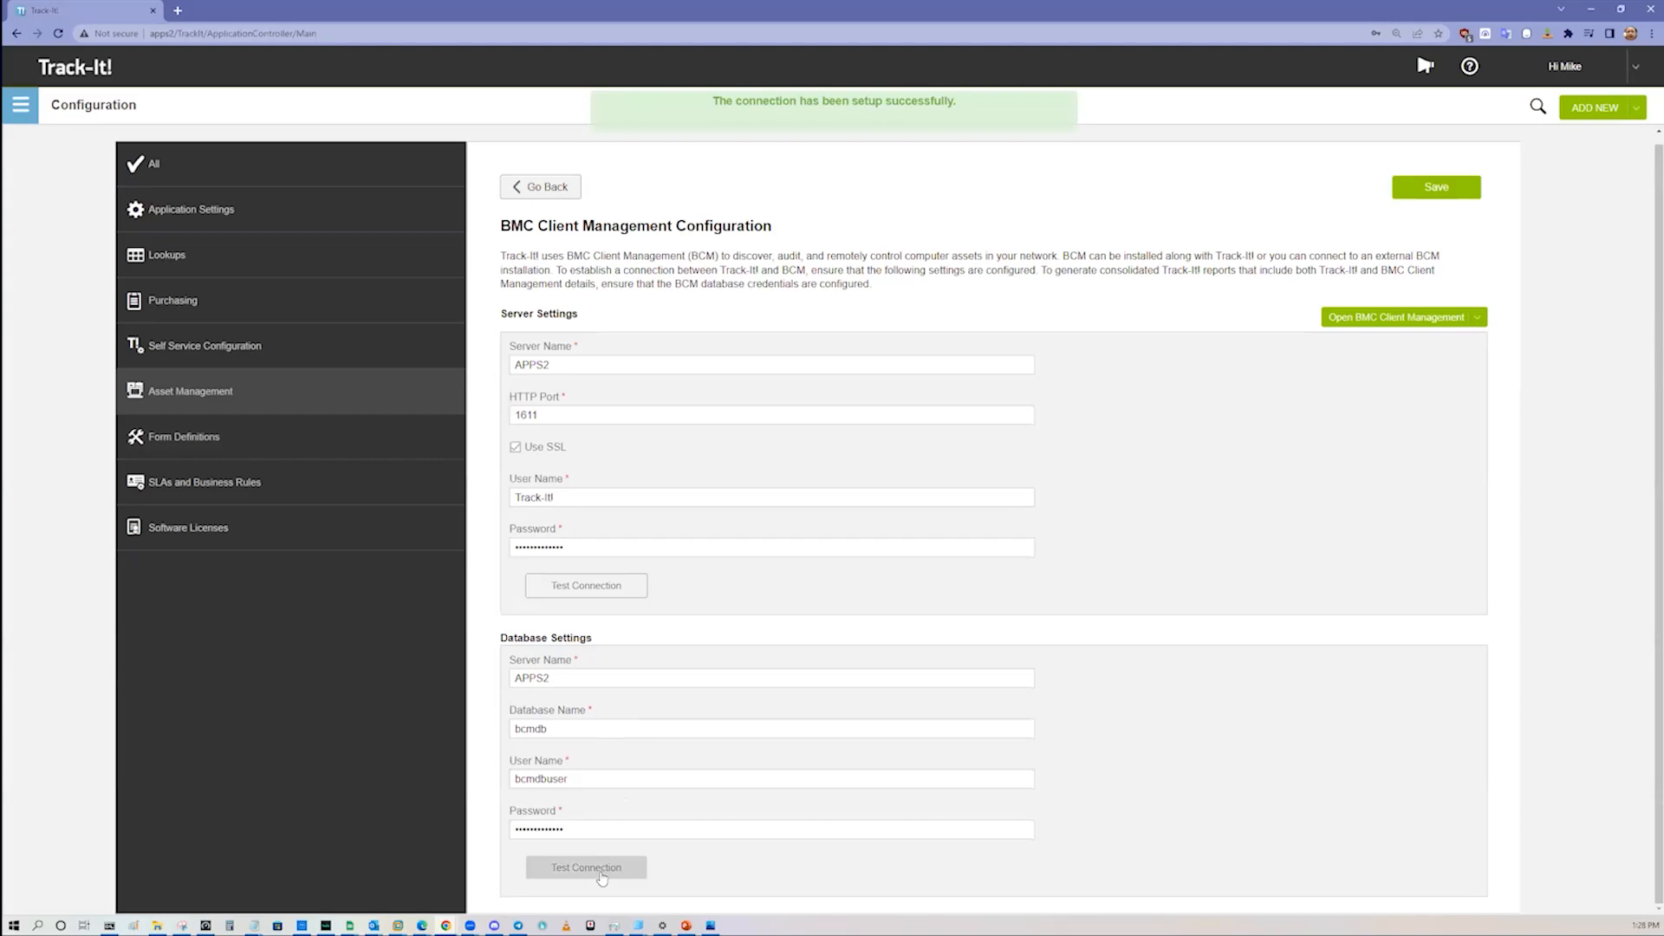
{"action": "left_click", "coordinate": [555, 189]}
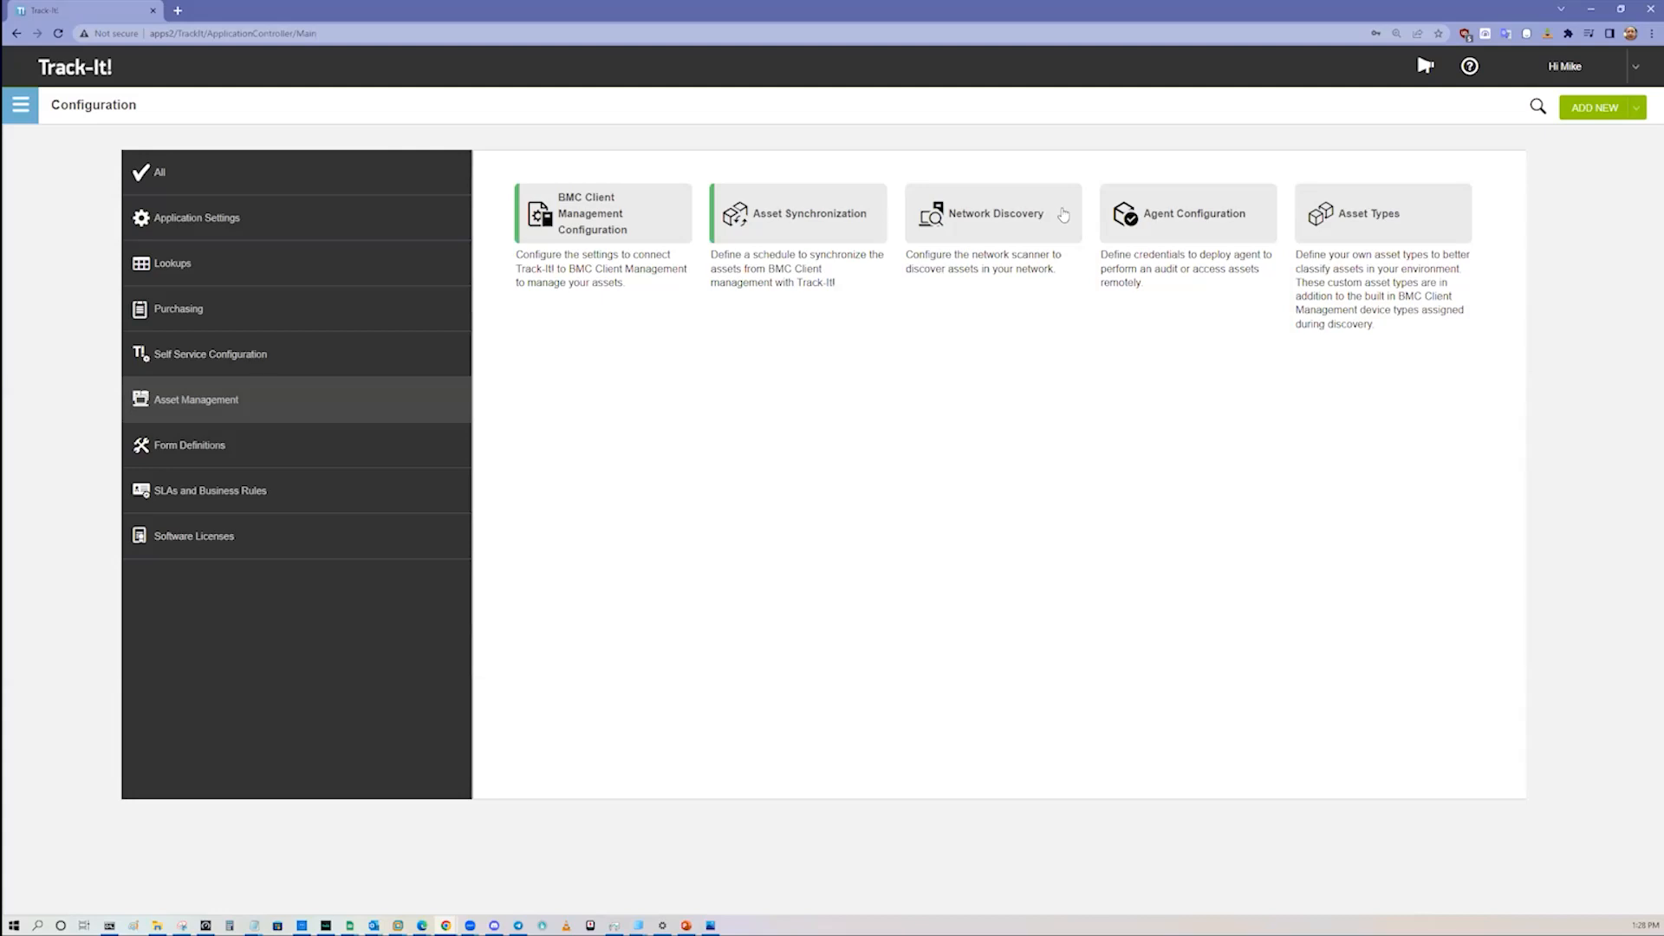
Step: View the Network Discovery scan configuration for the APPS2 scanner, including its target IP ranges, and leave it without saving
{"action": "left_click", "coordinate": [970, 234]}
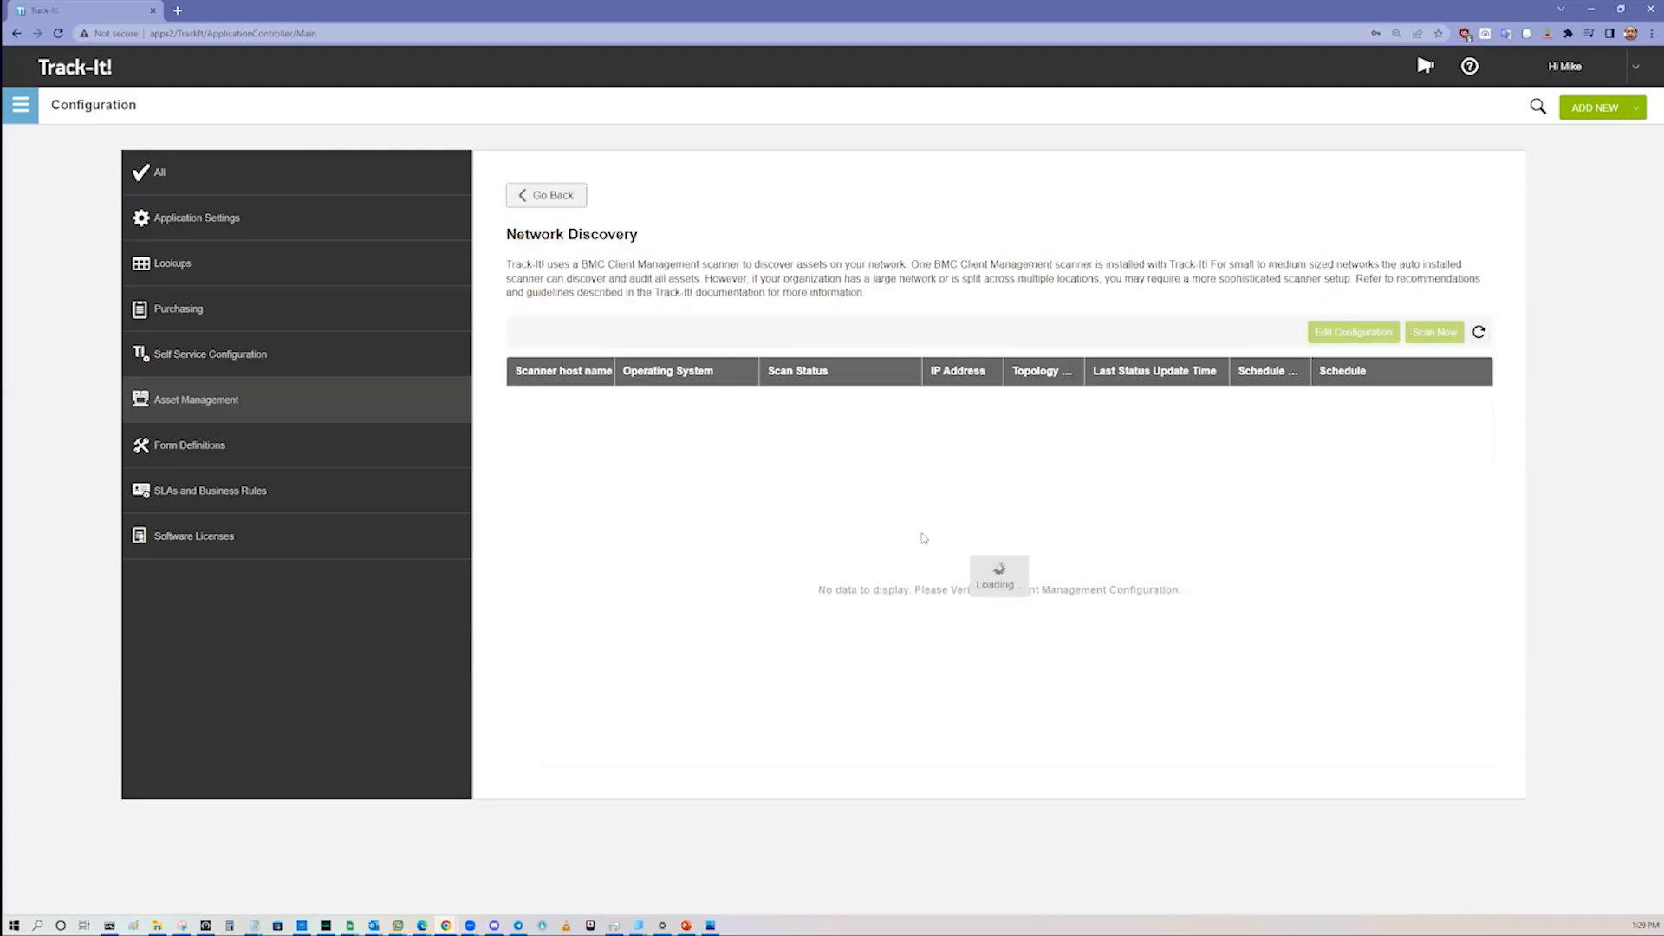
{"action": "left_click", "coordinate": [999, 400]}
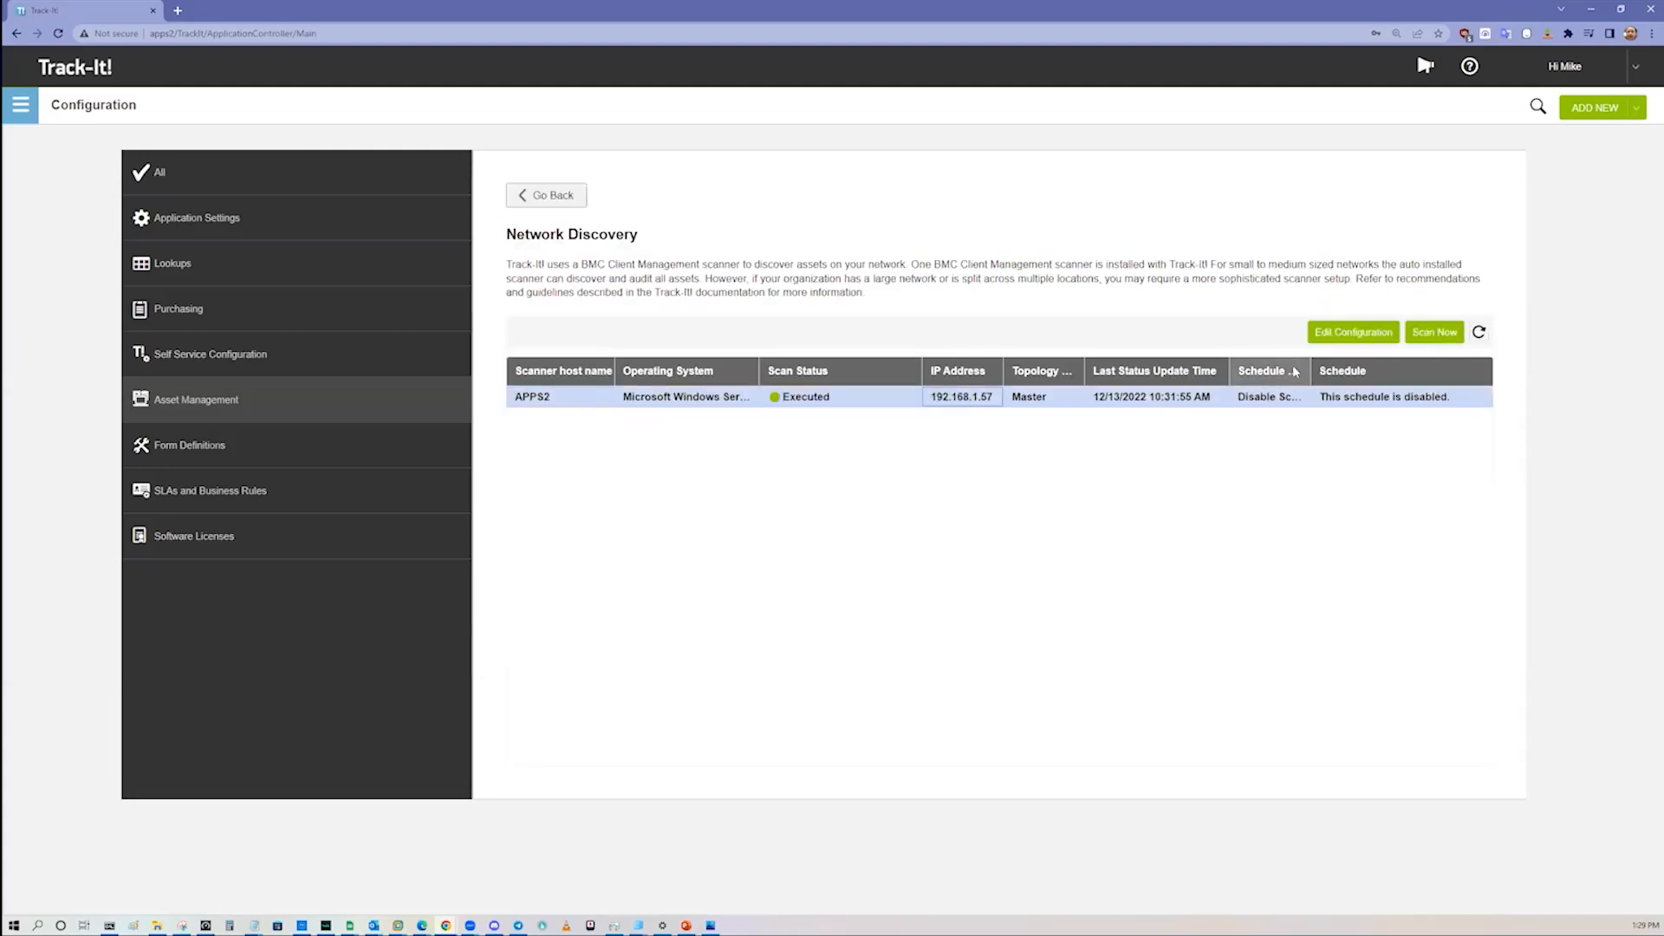
{"action": "left_click", "coordinate": [1339, 337]}
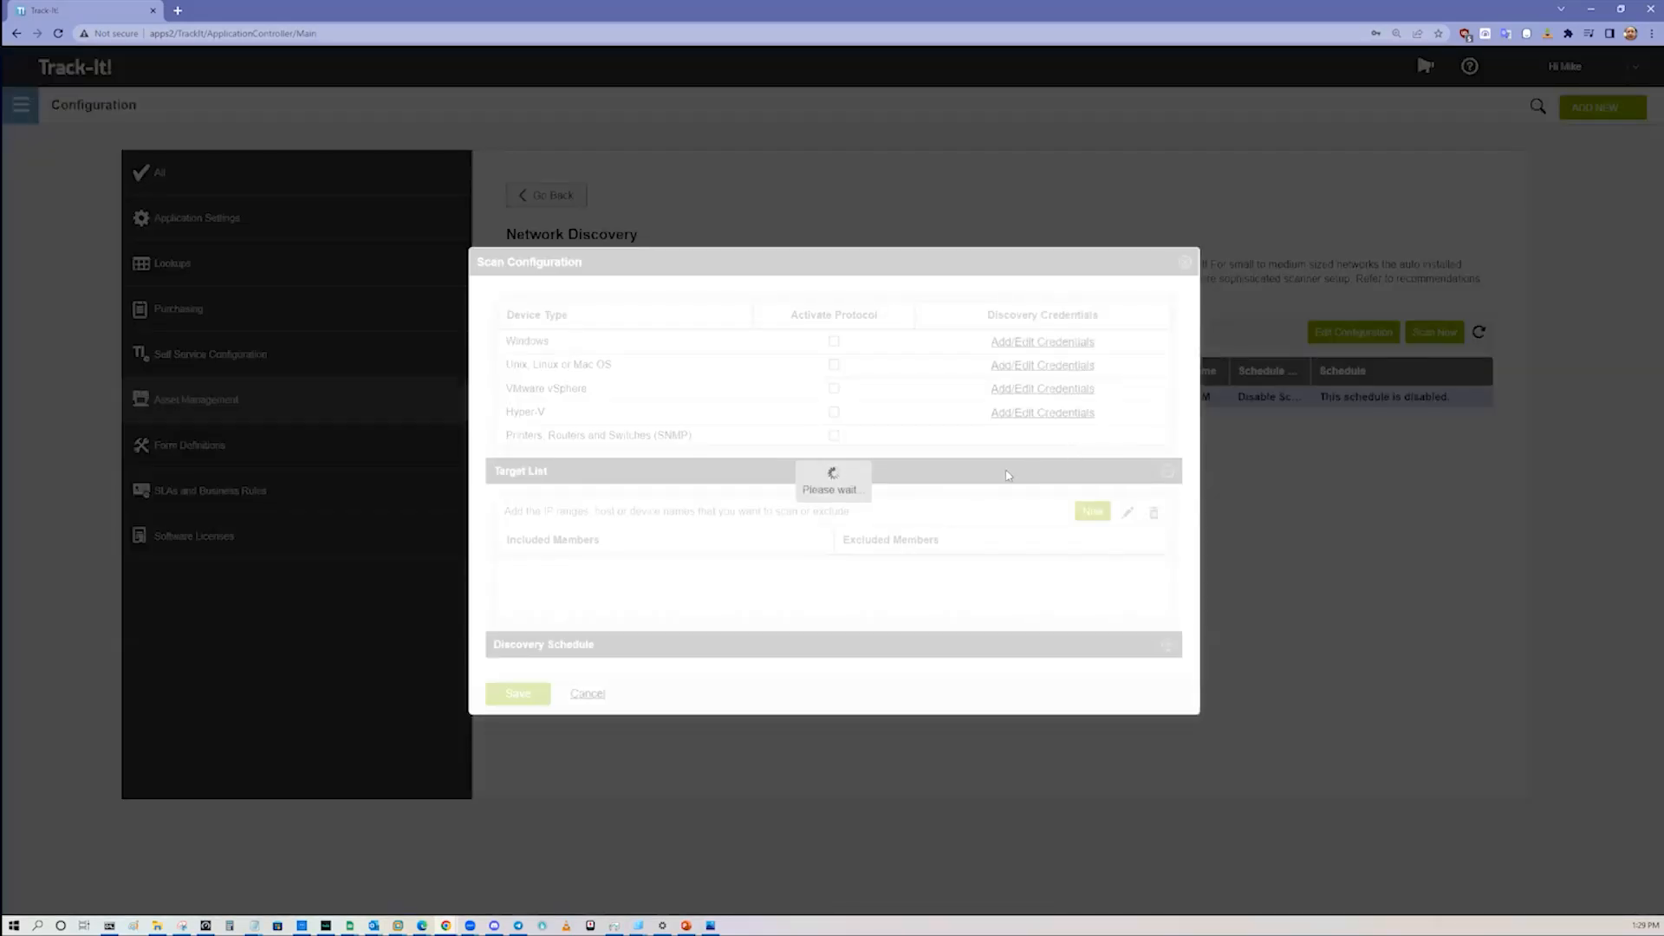
{"action": "left_click", "coordinate": [957, 557]}
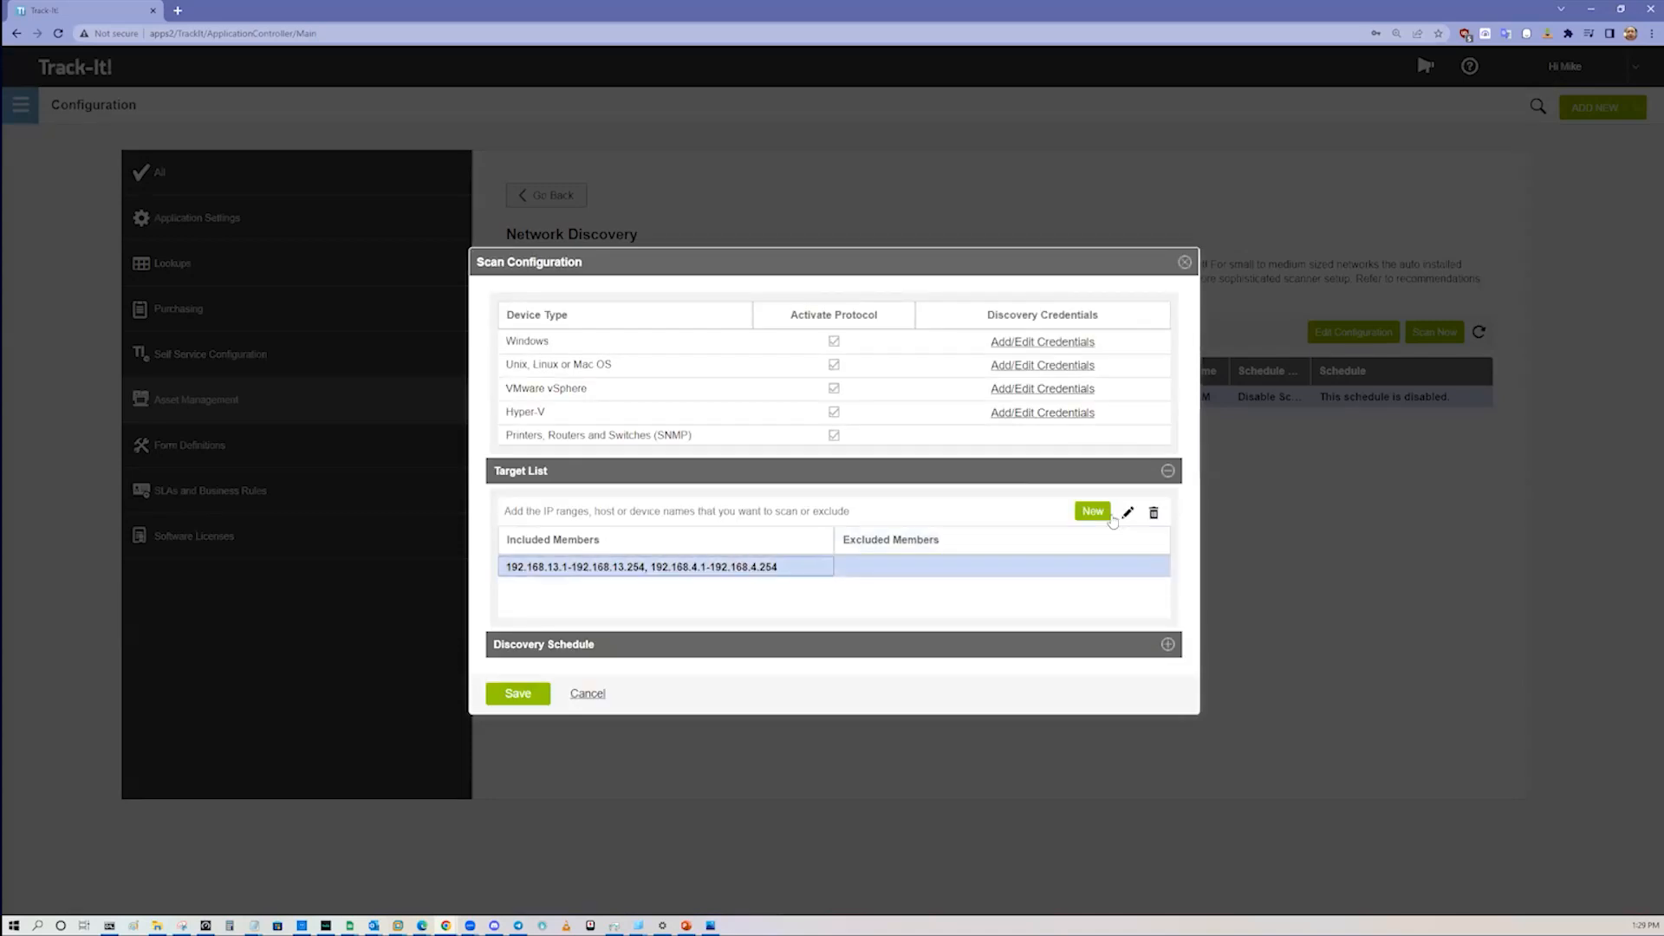
{"action": "left_click", "coordinate": [1127, 512]}
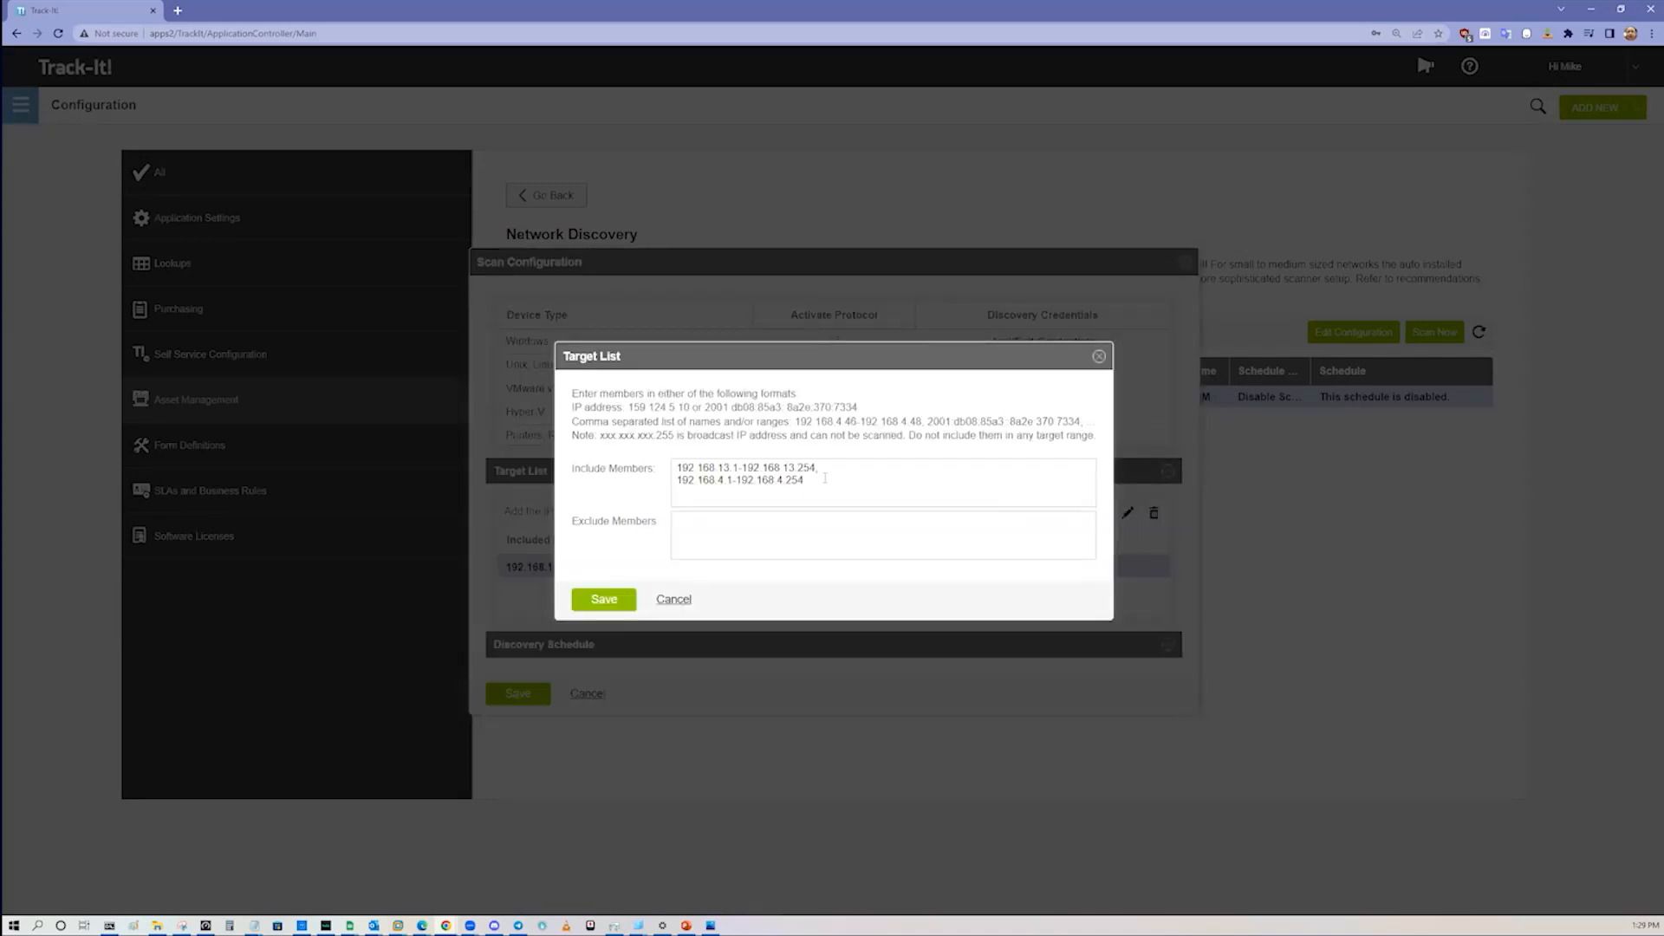
{"action": "key", "text": "ctrl+a"}
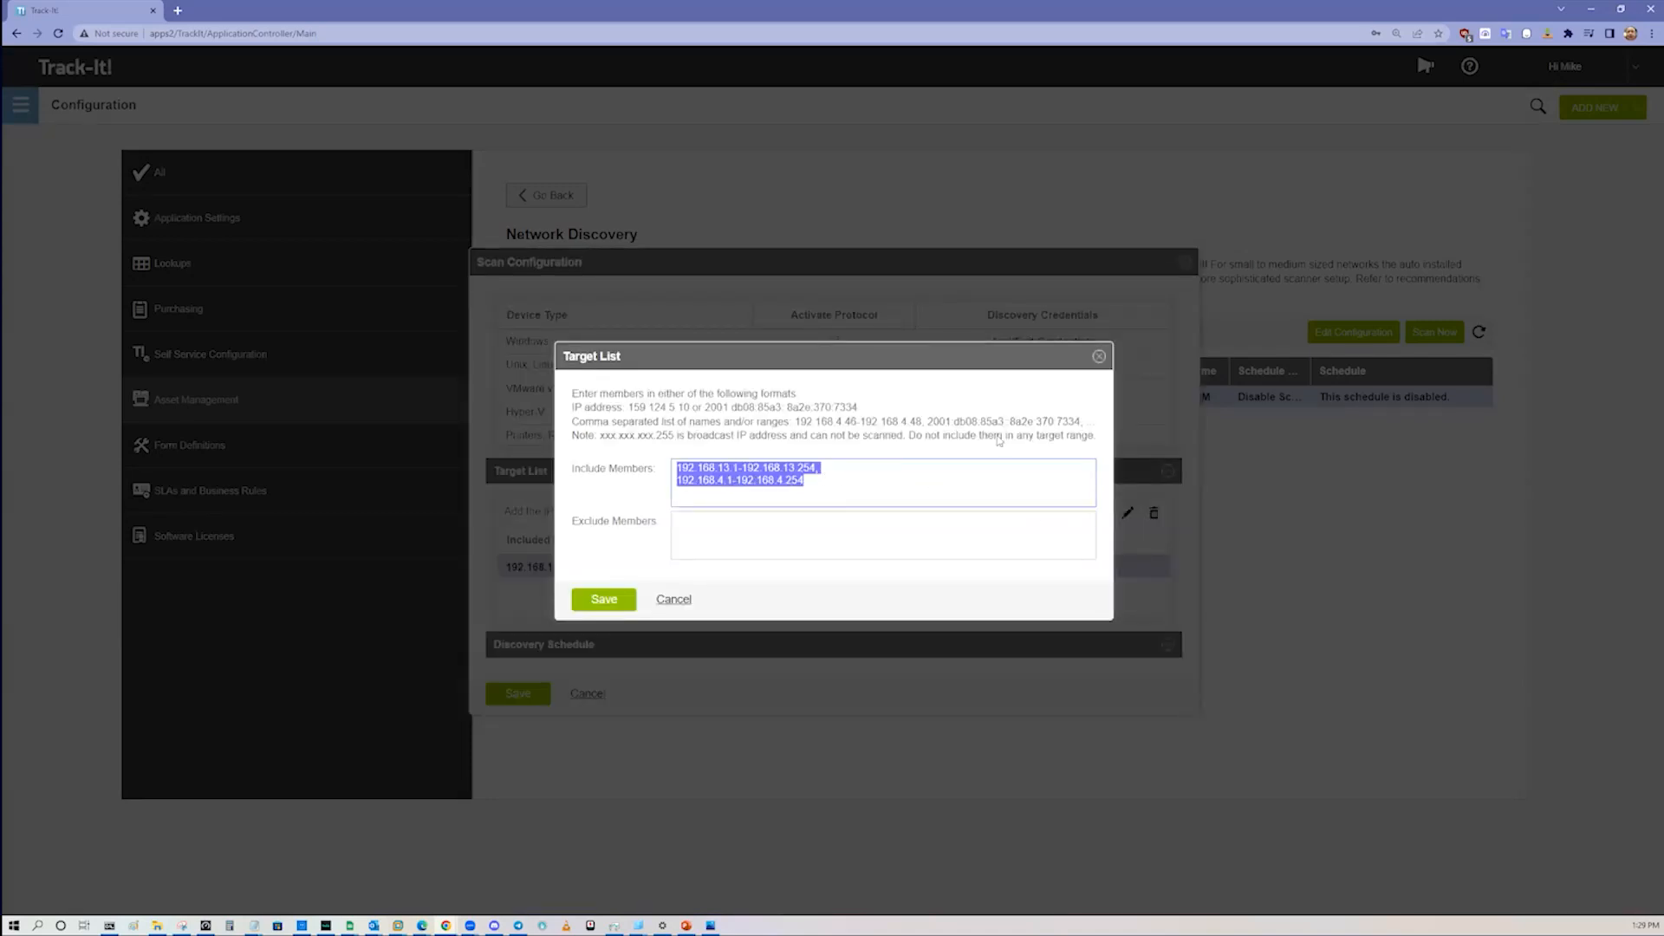
{"action": "left_click", "coordinate": [1099, 357]}
{"action": "left_click", "coordinate": [587, 695]}
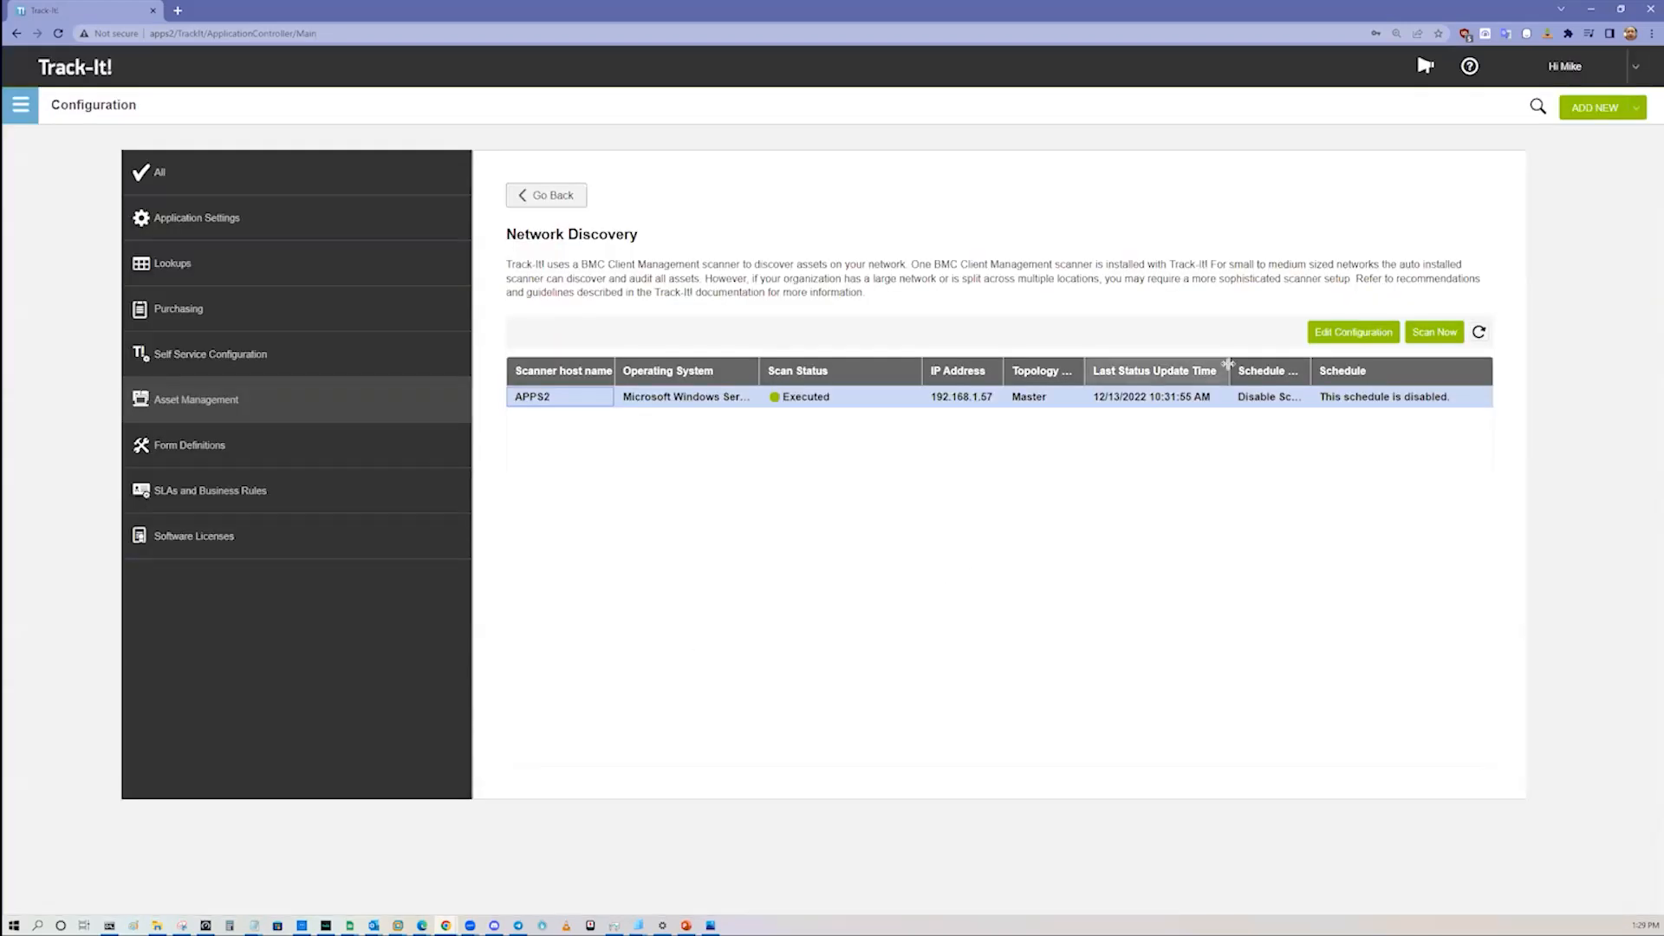
{"action": "left_click", "coordinate": [569, 197]}
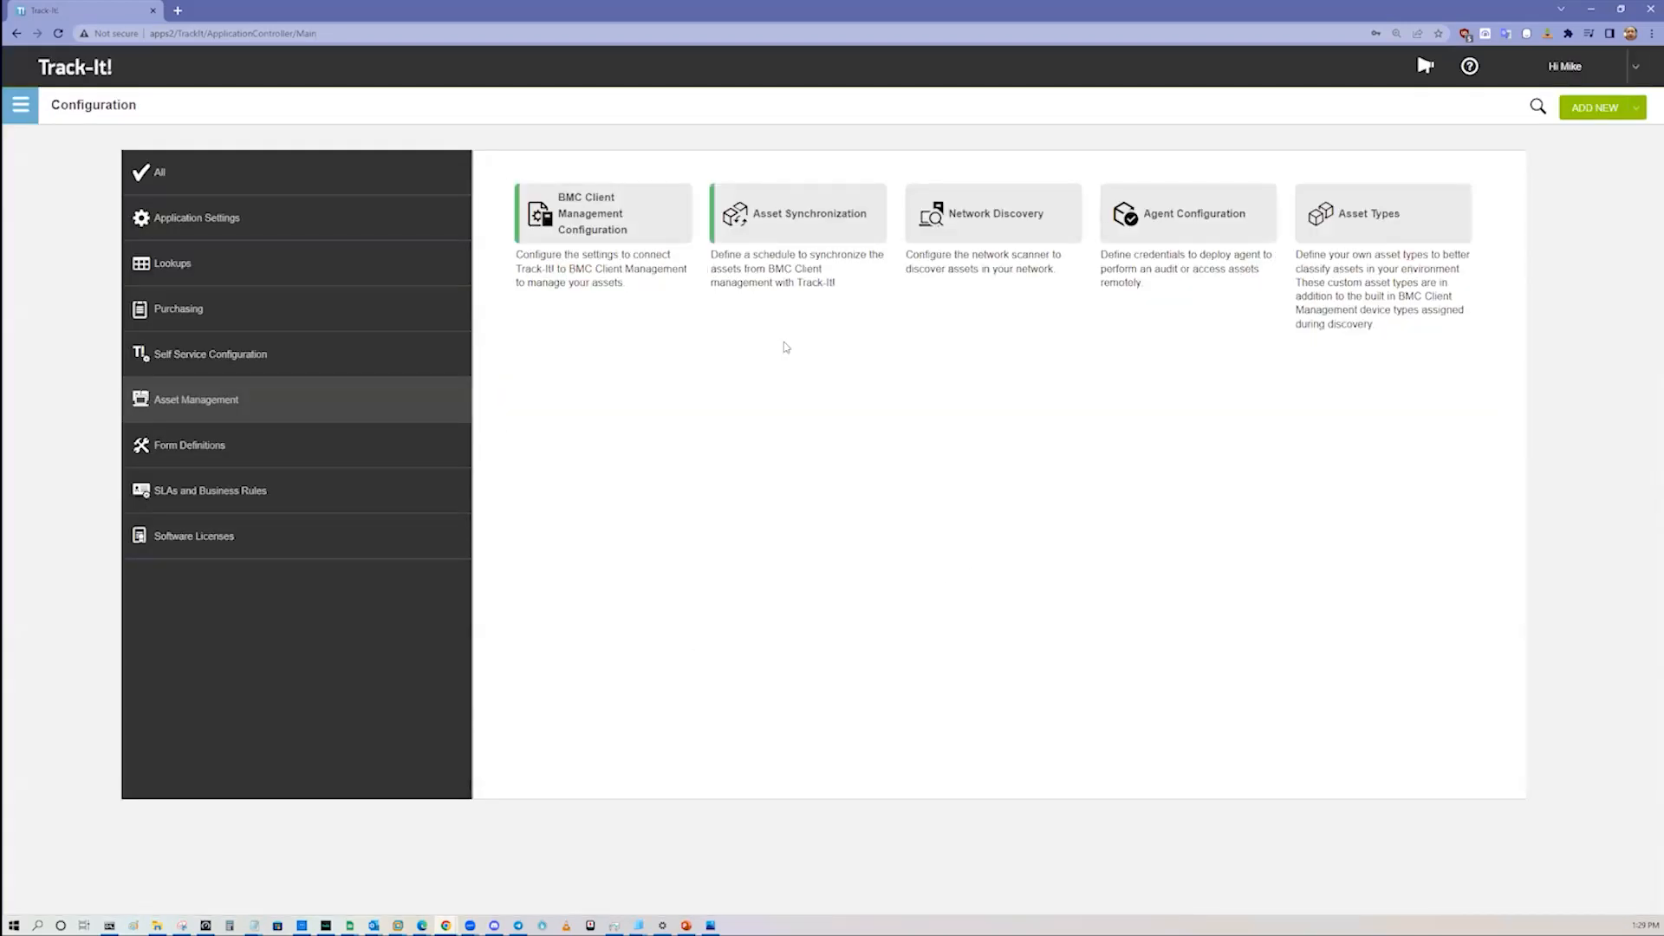
Step: Open Agent Configuration and look over the automatic agent installation option and the stored agent credentials
{"action": "left_click", "coordinate": [1168, 228]}
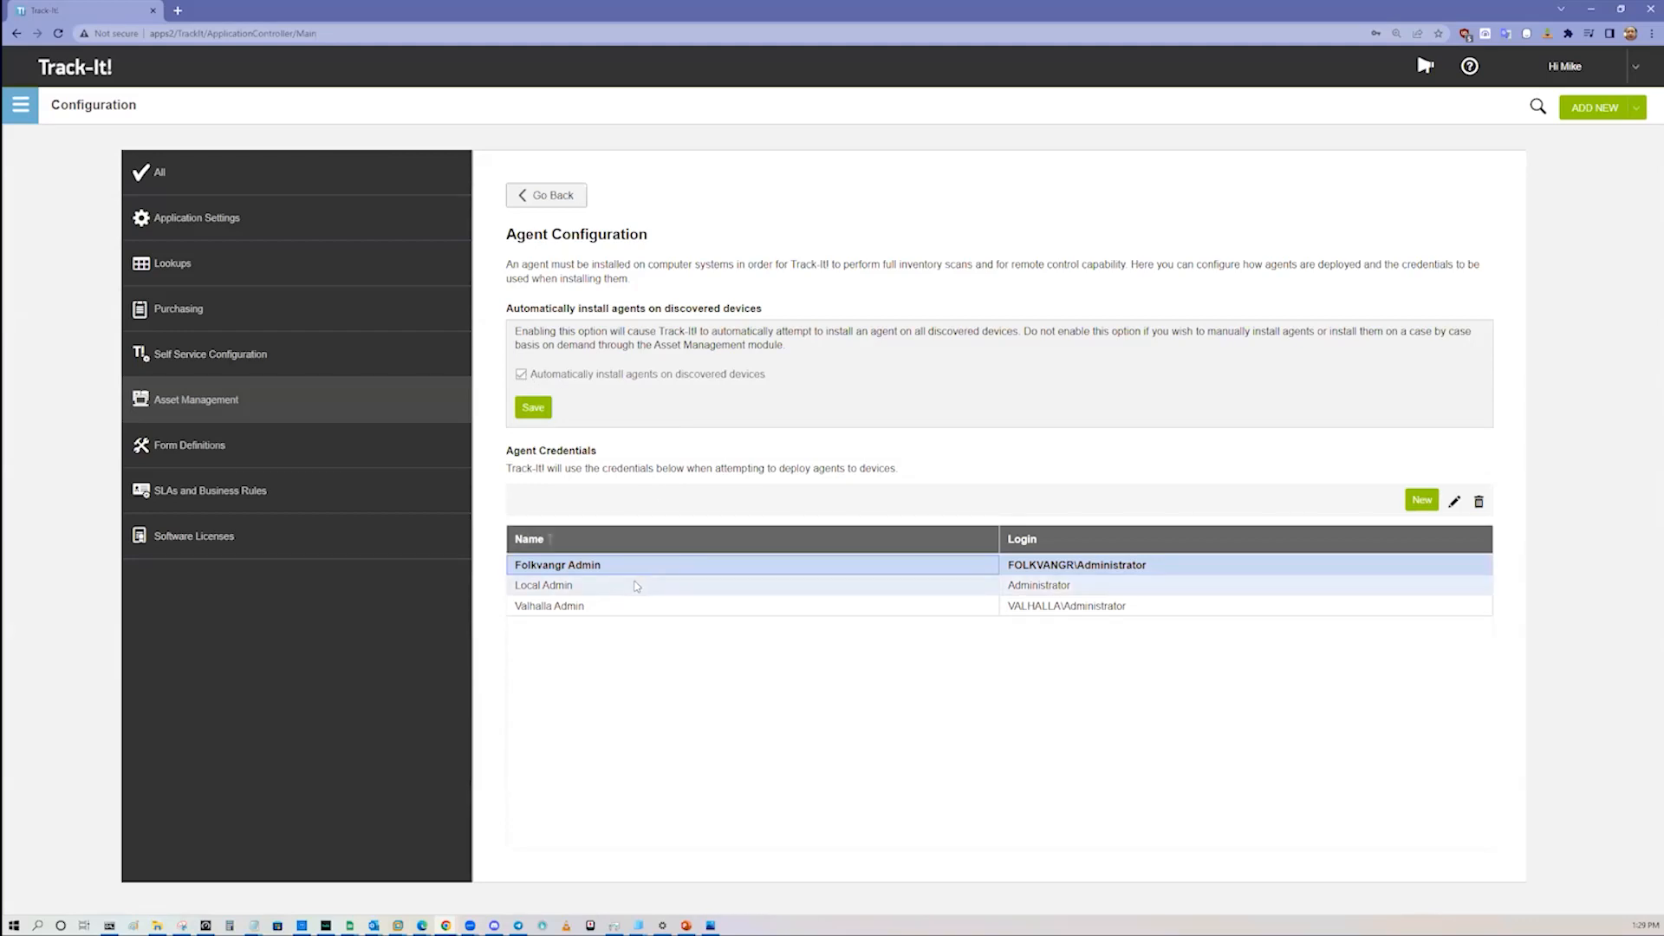
{"action": "left_click", "coordinate": [637, 586]}
{"action": "left_click", "coordinate": [644, 608]}
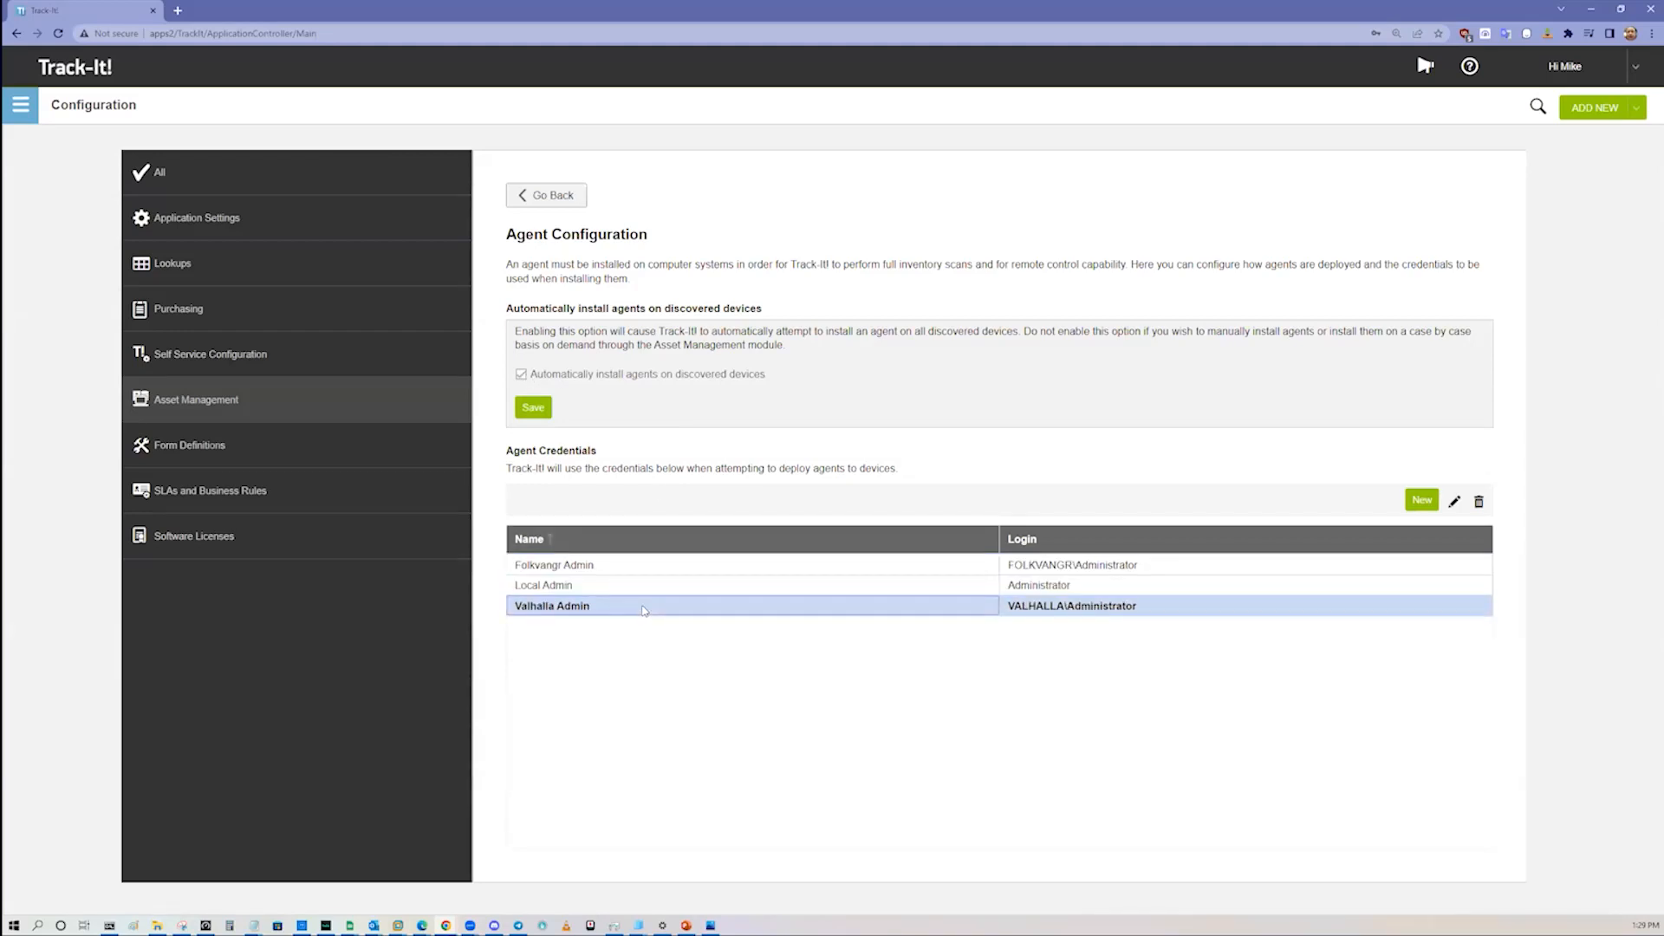
{"action": "left_click", "coordinate": [639, 564]}
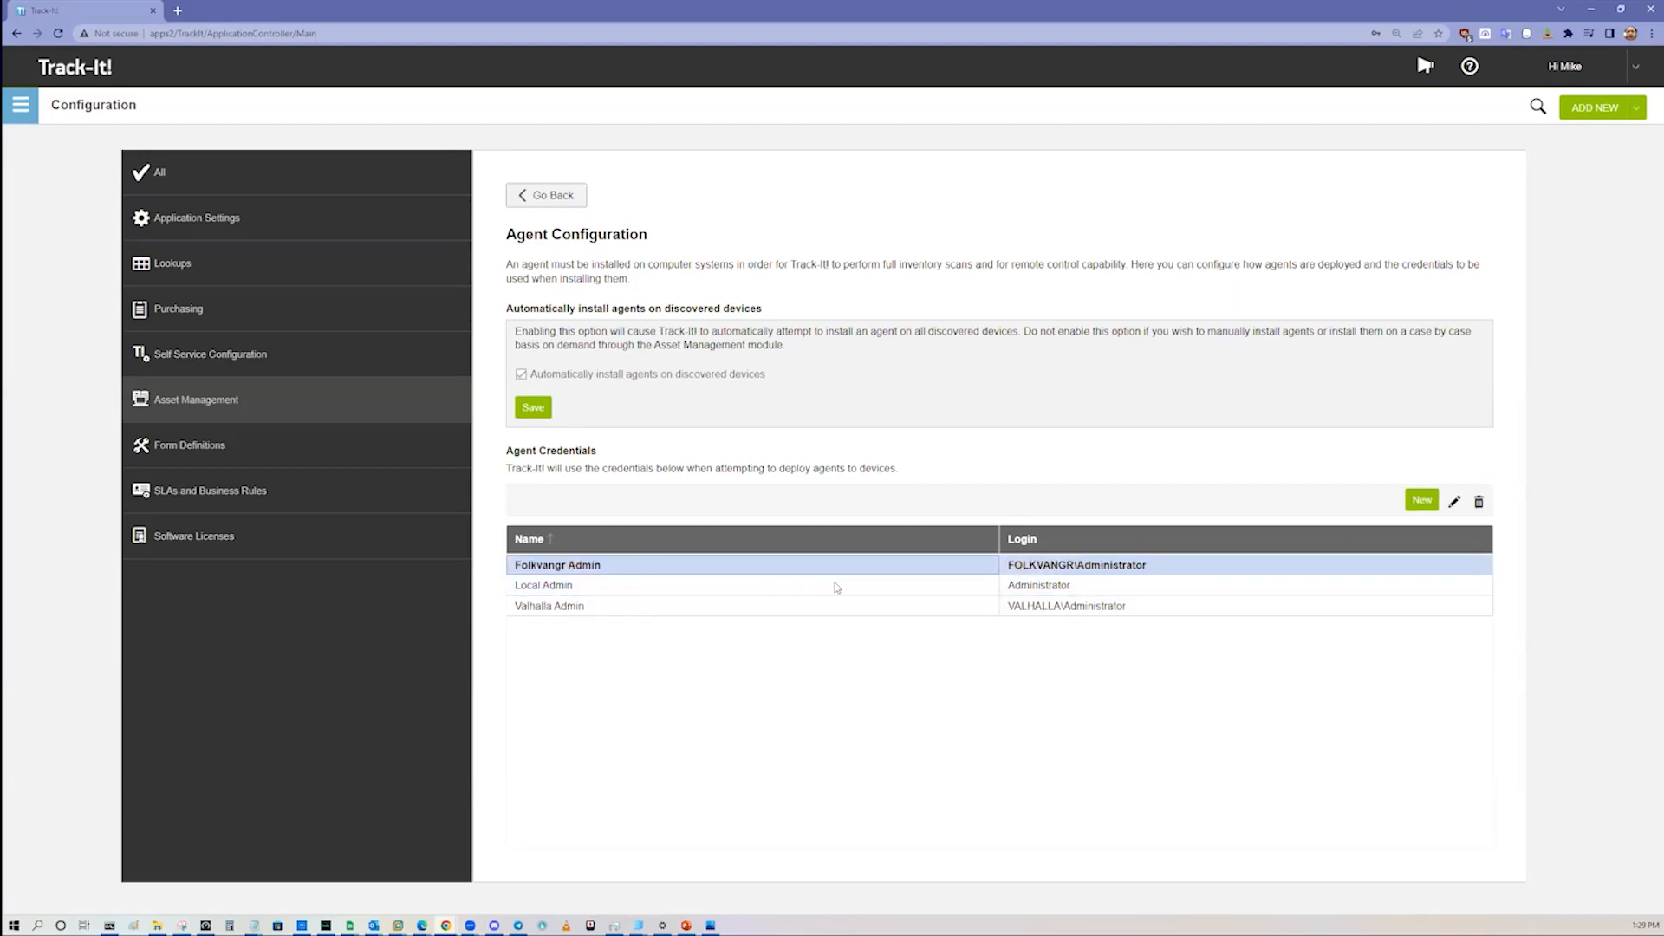
Step: Look over the Valhalla Admin and Local Admin agent credentials and return to the Asset Management settings
{"action": "left_click", "coordinate": [1068, 611]}
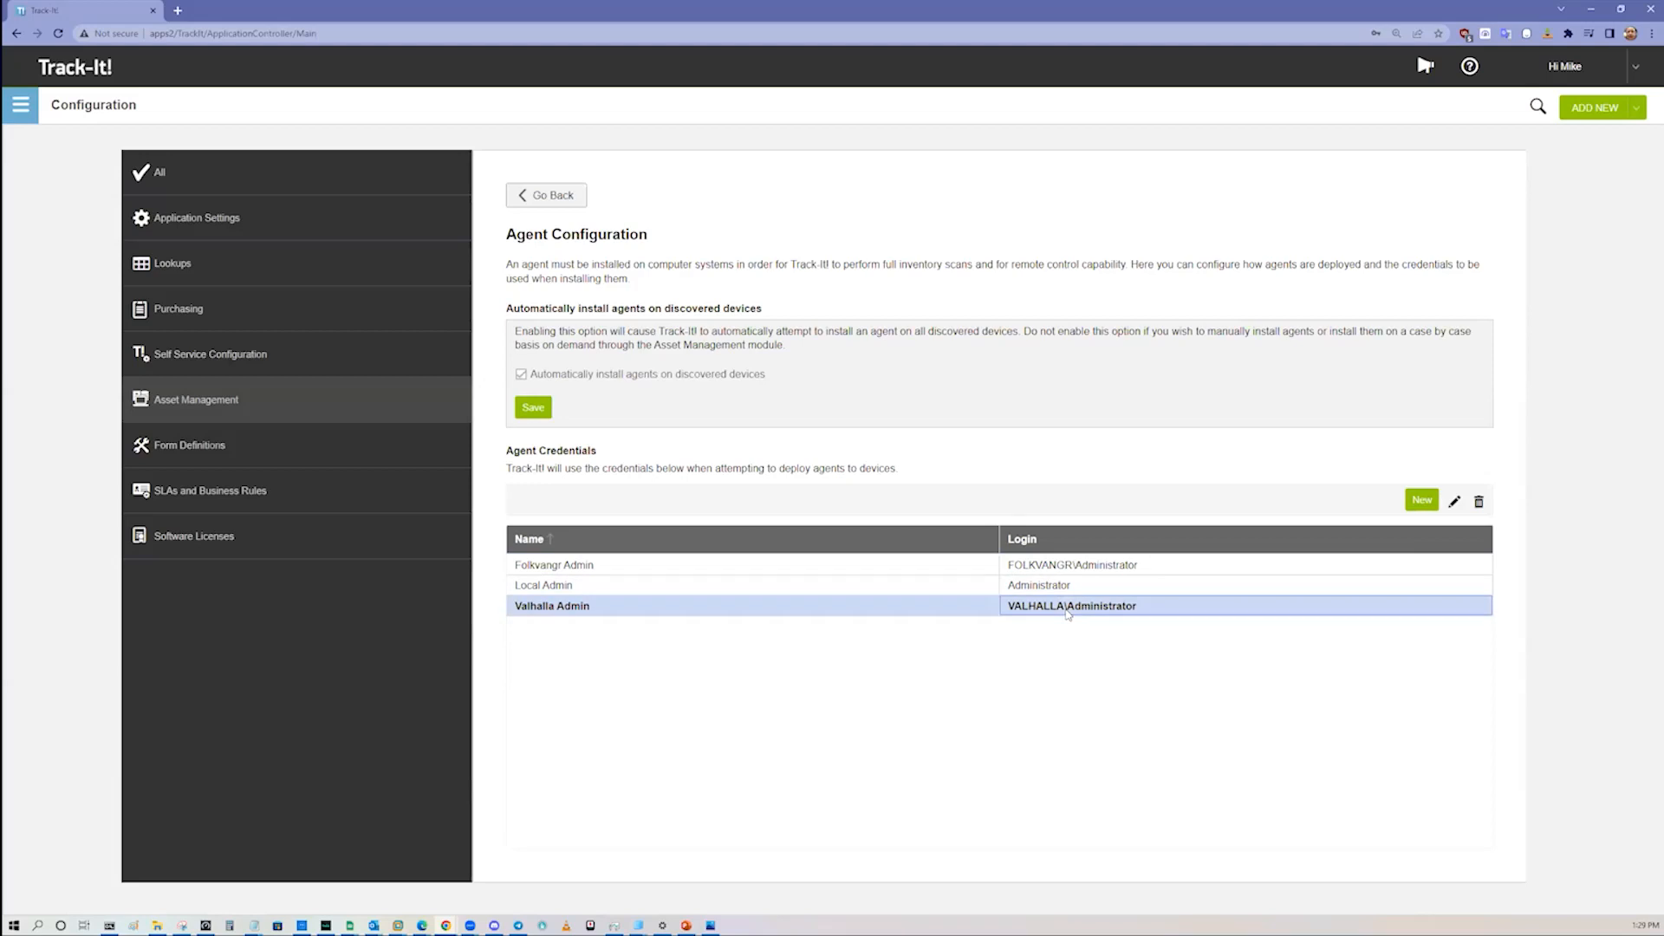
{"action": "left_click", "coordinate": [1057, 589]}
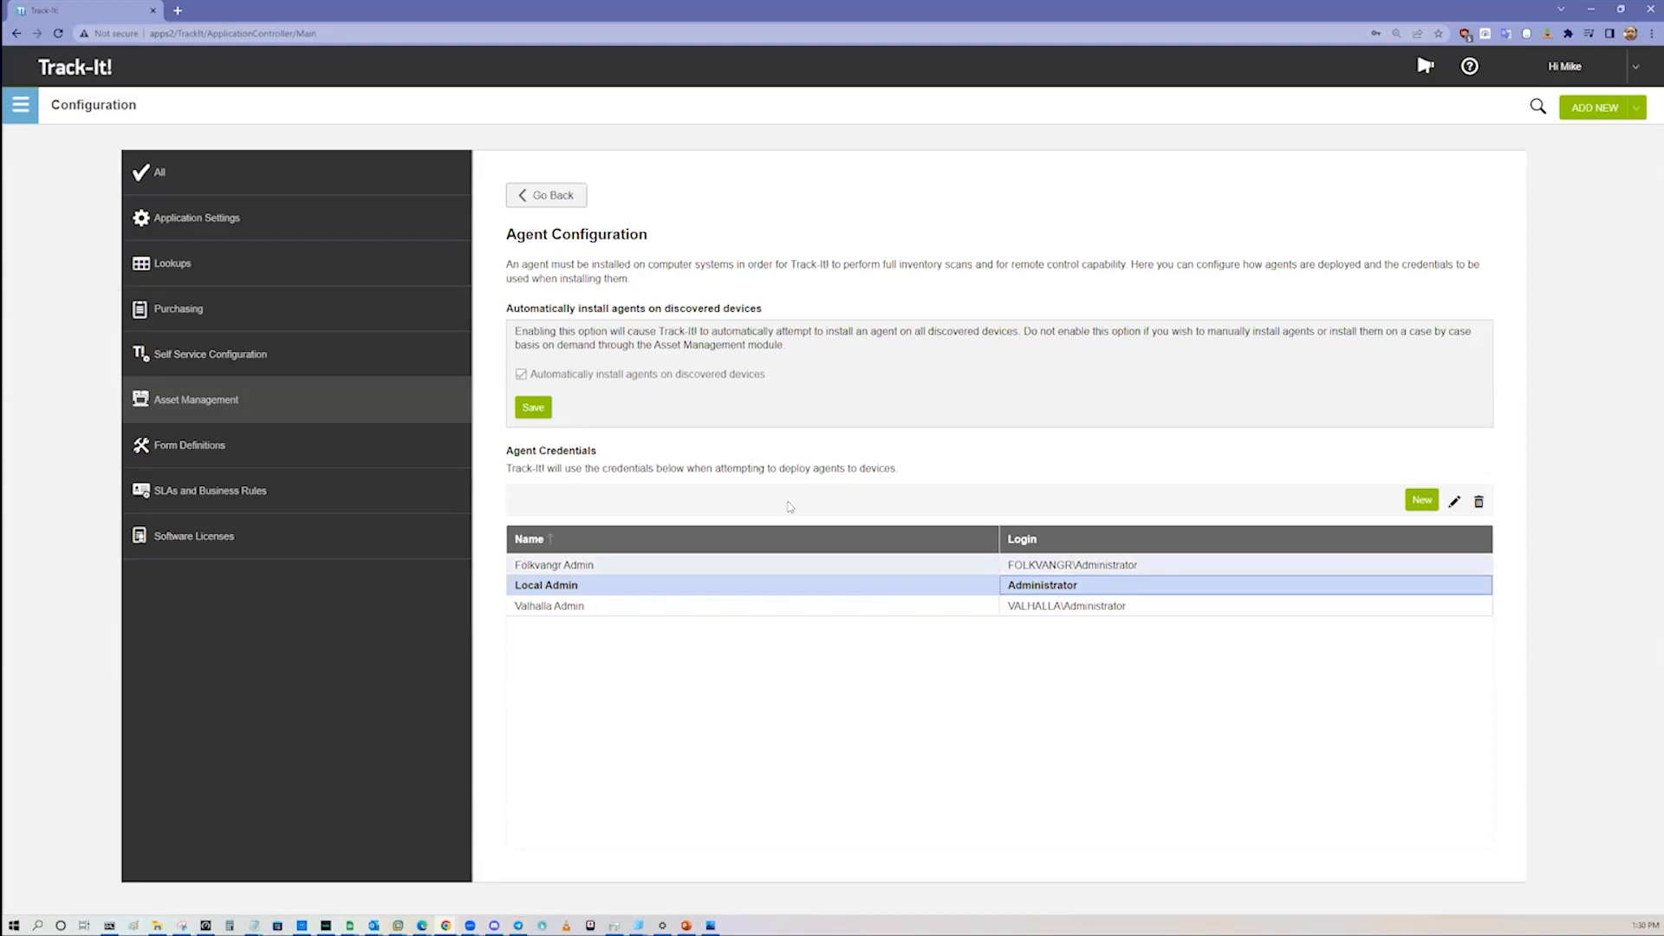
{"action": "left_click", "coordinate": [546, 195]}
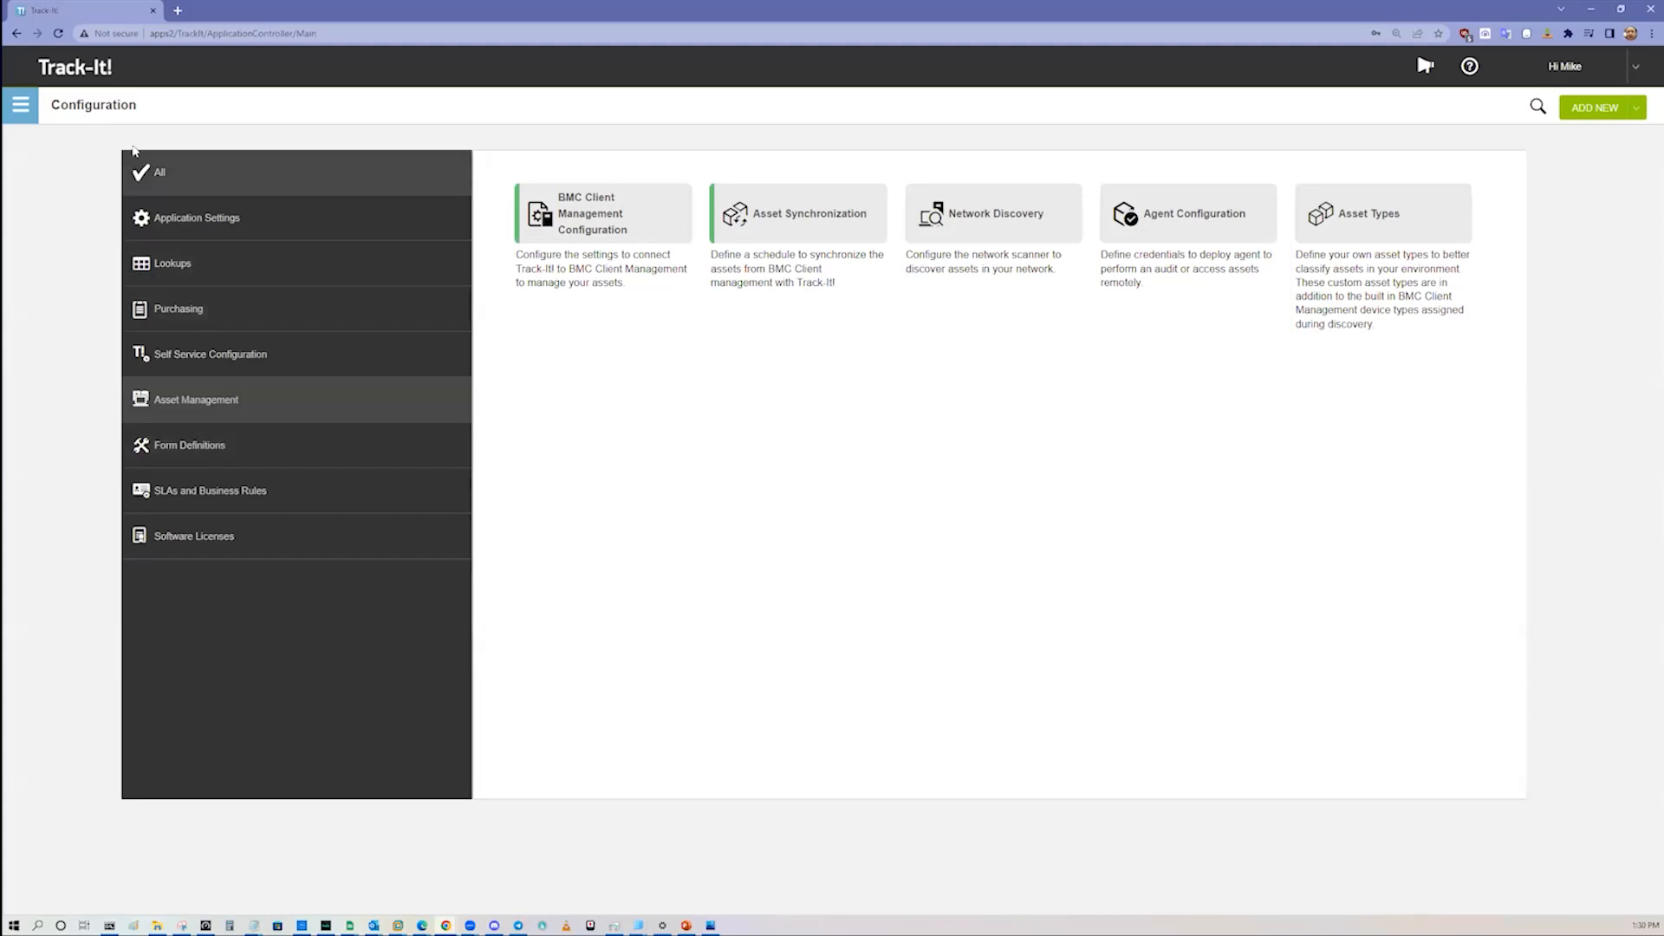
Step: Open ticket 106 from the last page of the All Tickets view in the Help Desk module
{"action": "left_click", "coordinate": [32, 114]}
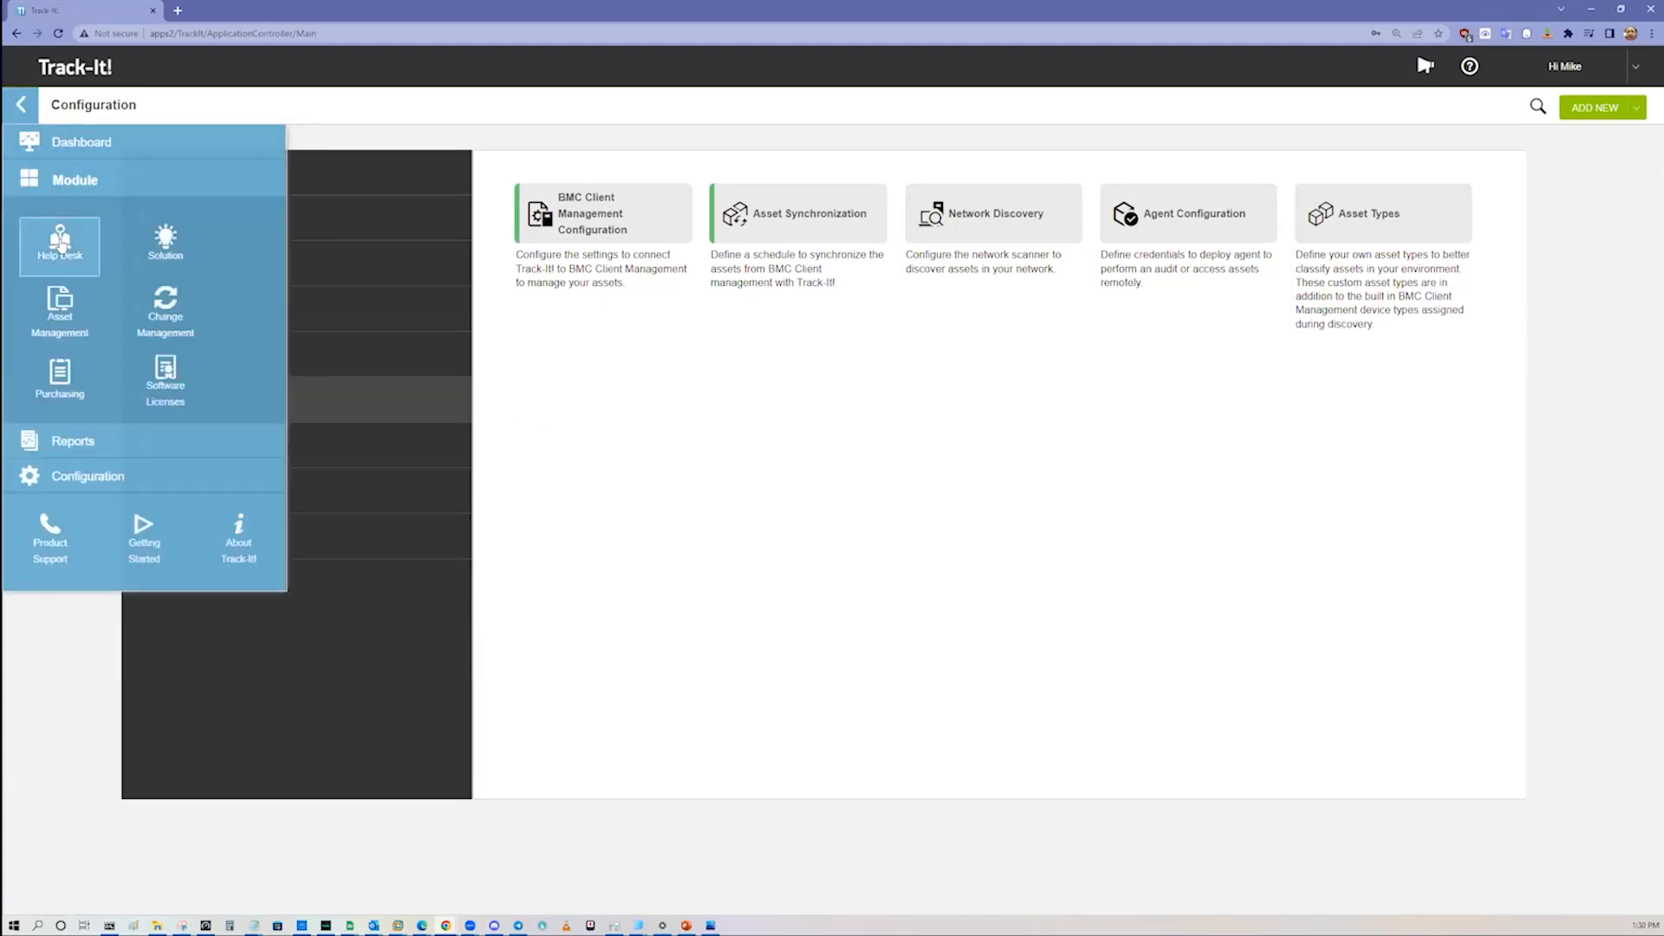
{"action": "left_click", "coordinate": [60, 234]}
{"action": "scroll", "coordinate": [816, 699], "scroll_direction": "down", "scroll_amount": 3}
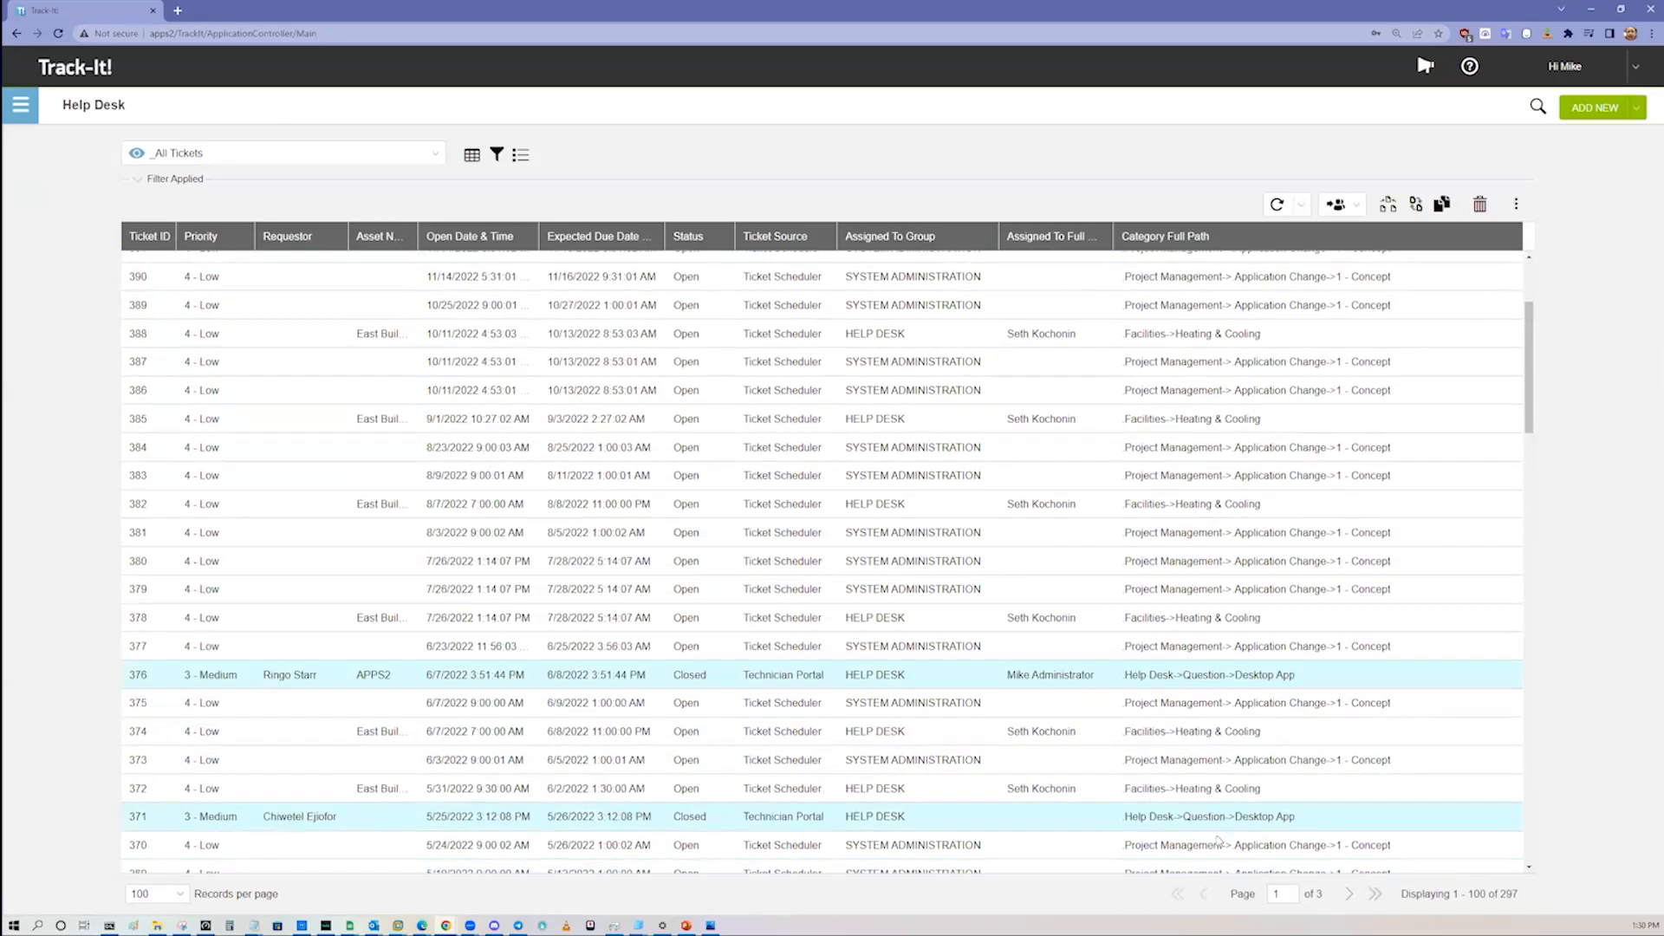
{"action": "left_click", "coordinate": [1374, 894]}
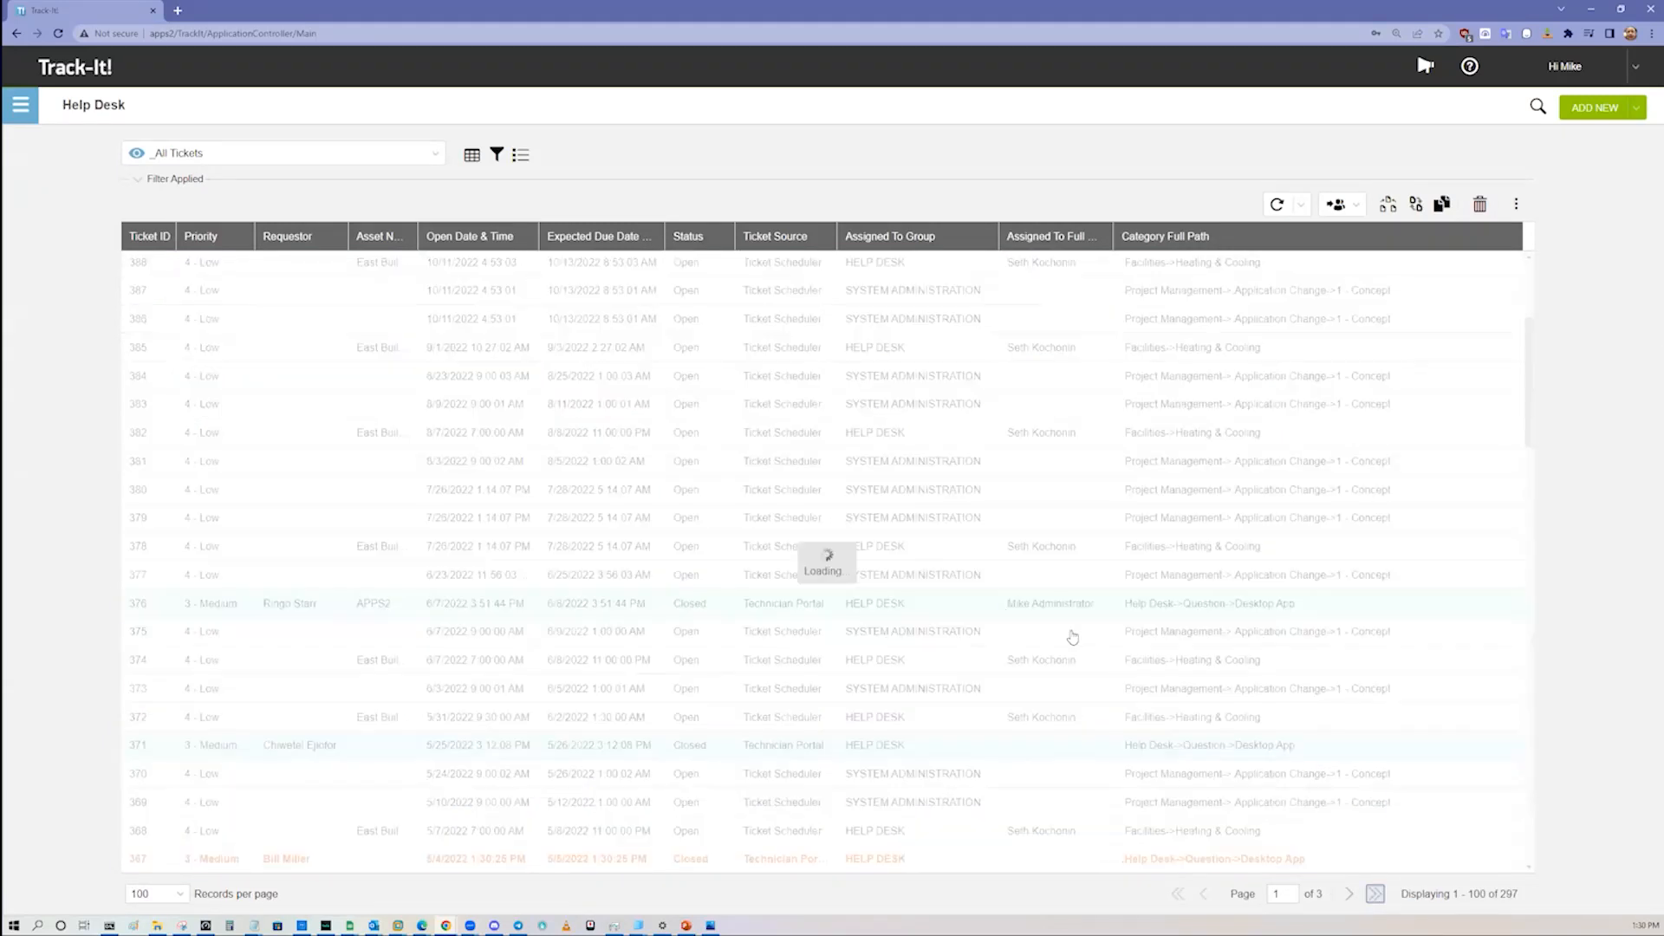
{"action": "scroll", "coordinate": [988, 641], "scroll_direction": "down", "scroll_amount": 5}
{"action": "scroll", "coordinate": [958, 676], "scroll_direction": "down", "scroll_amount": 15}
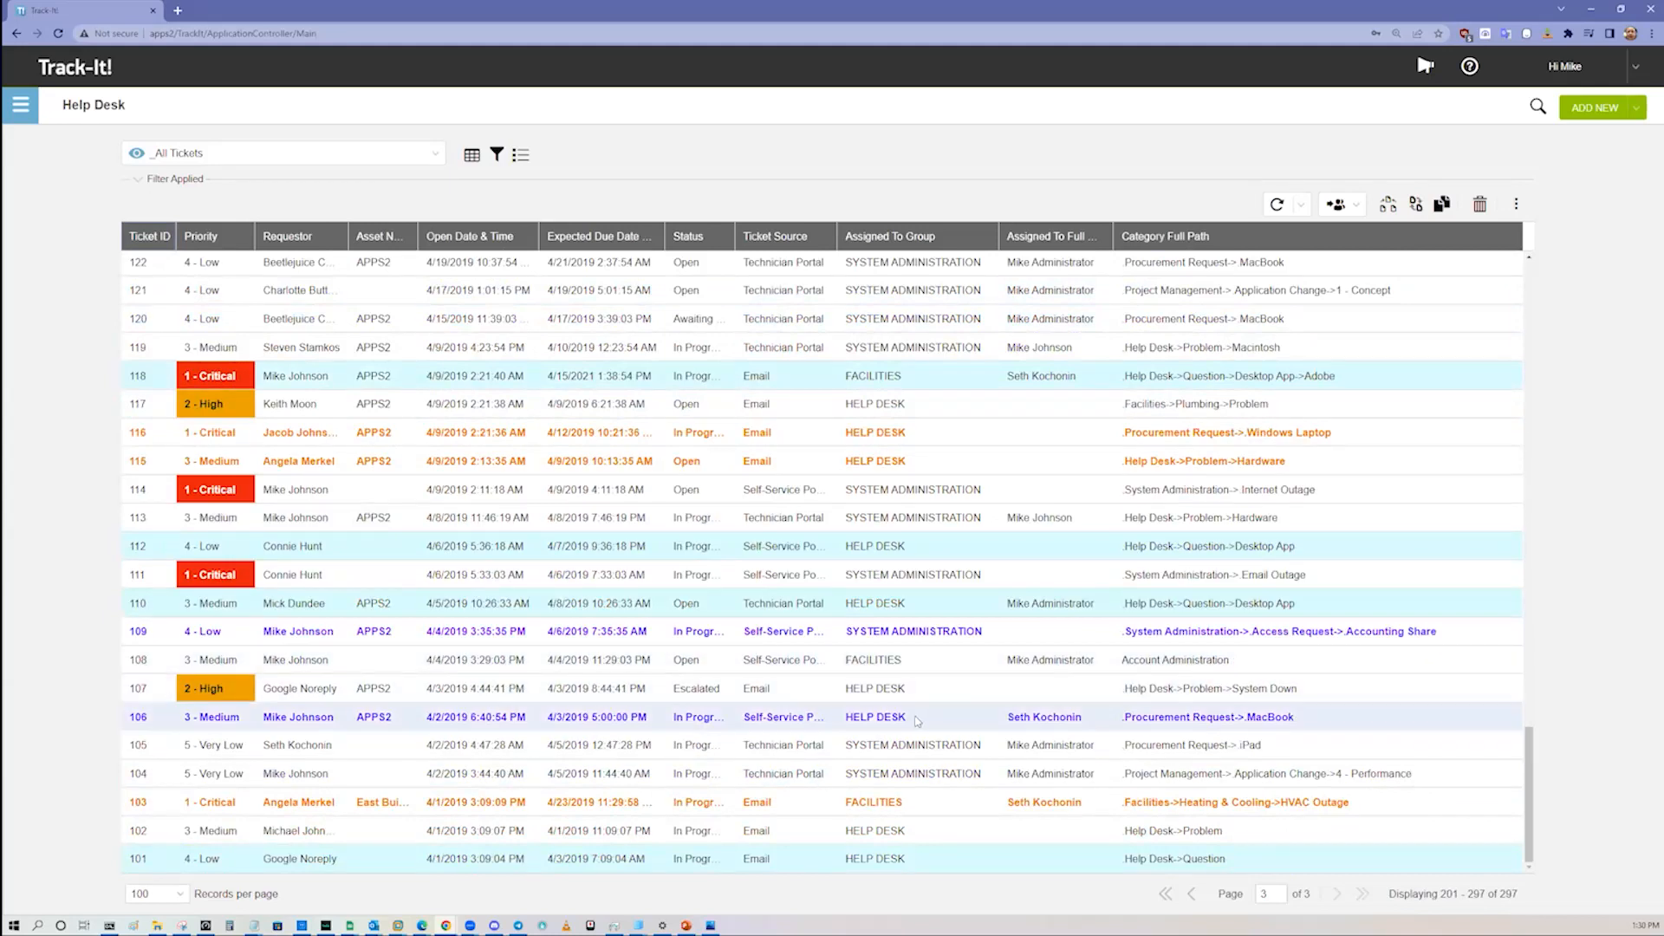
{"action": "double_click", "coordinate": [917, 721]}
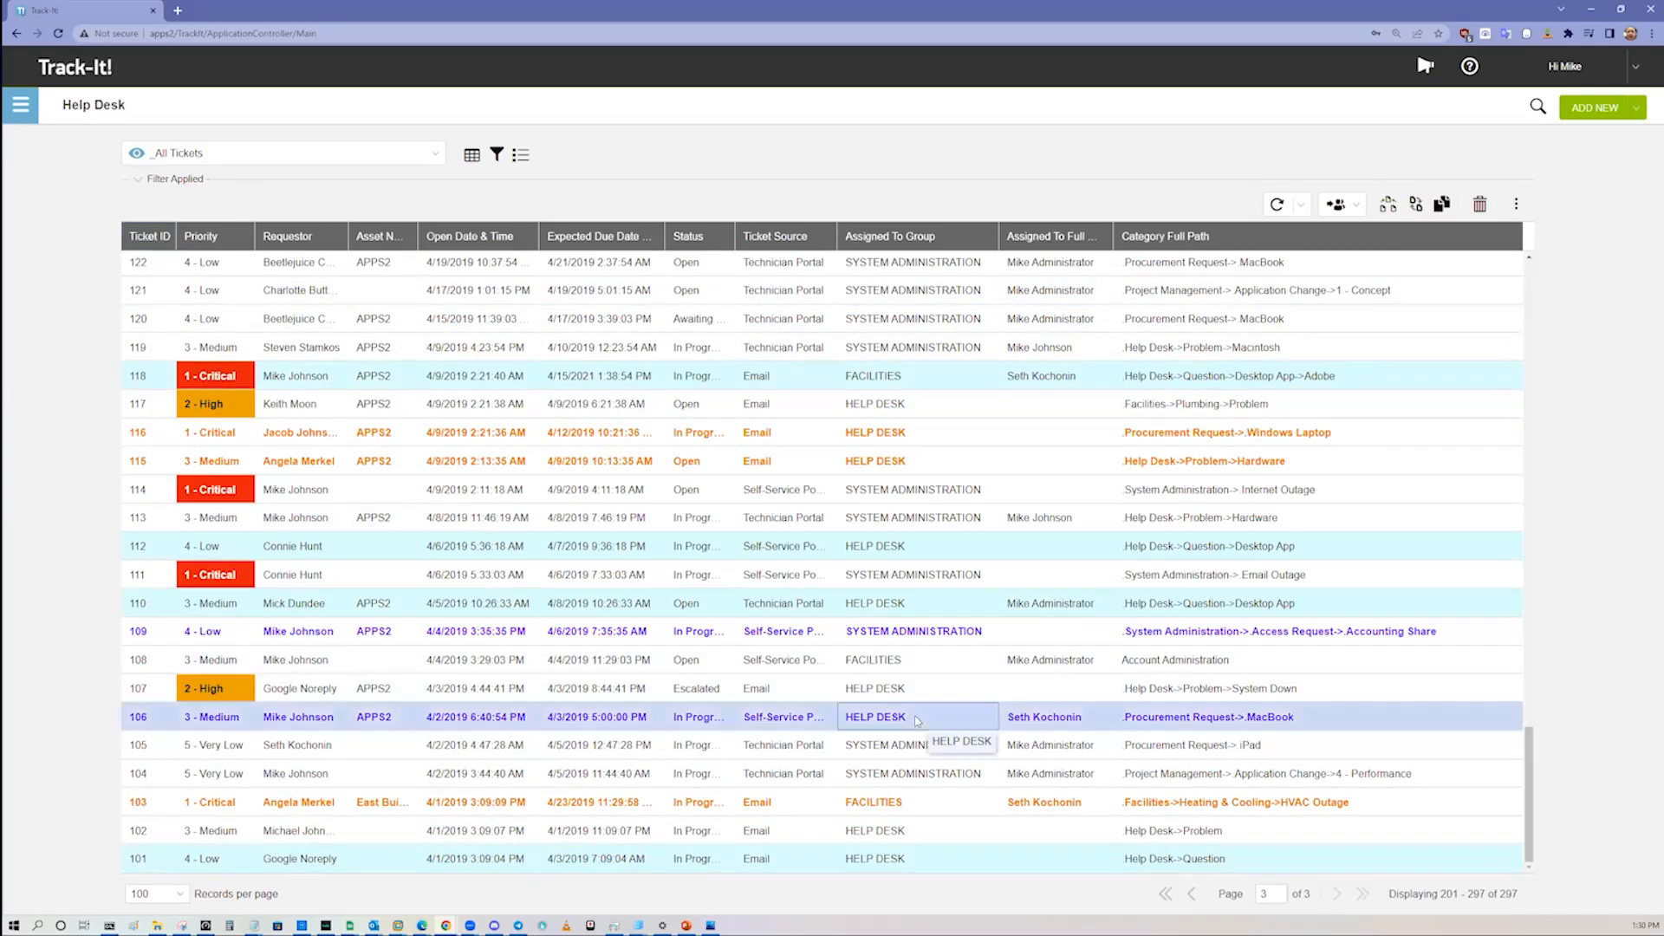
Step: Look over ticket 106 and view the hardware details of its linked asset APPS2
{"action": "scroll", "coordinate": [997, 338], "scroll_direction": "down", "scroll_amount": 3}
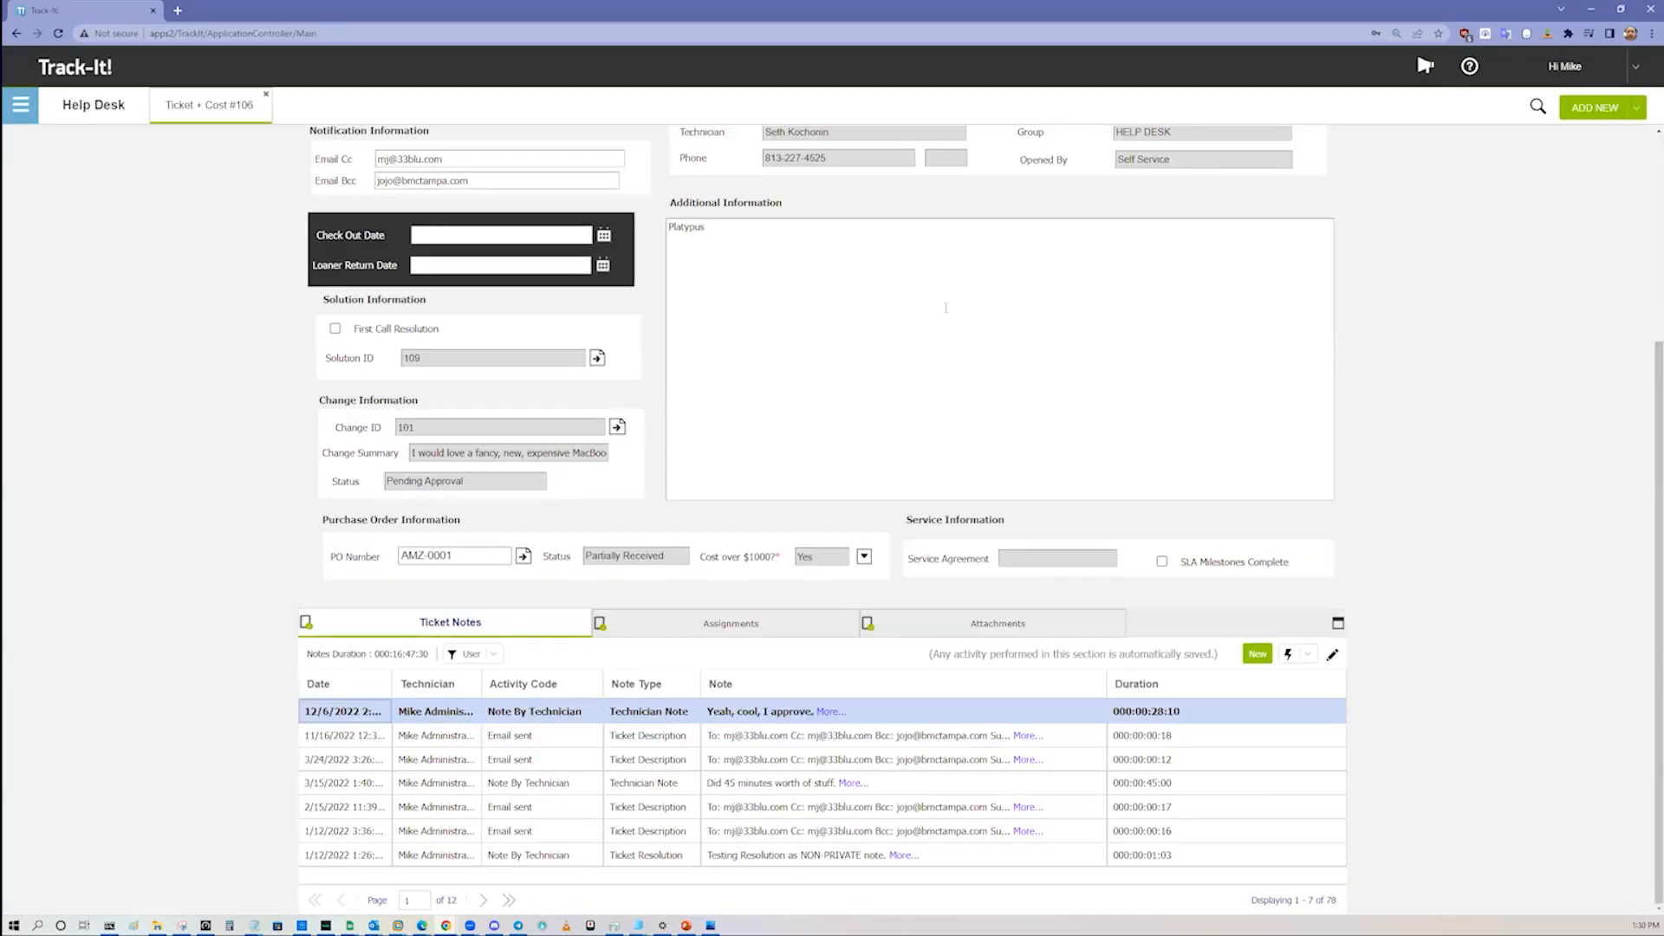
{"action": "scroll", "coordinate": [589, 362], "scroll_direction": "up", "scroll_amount": 3}
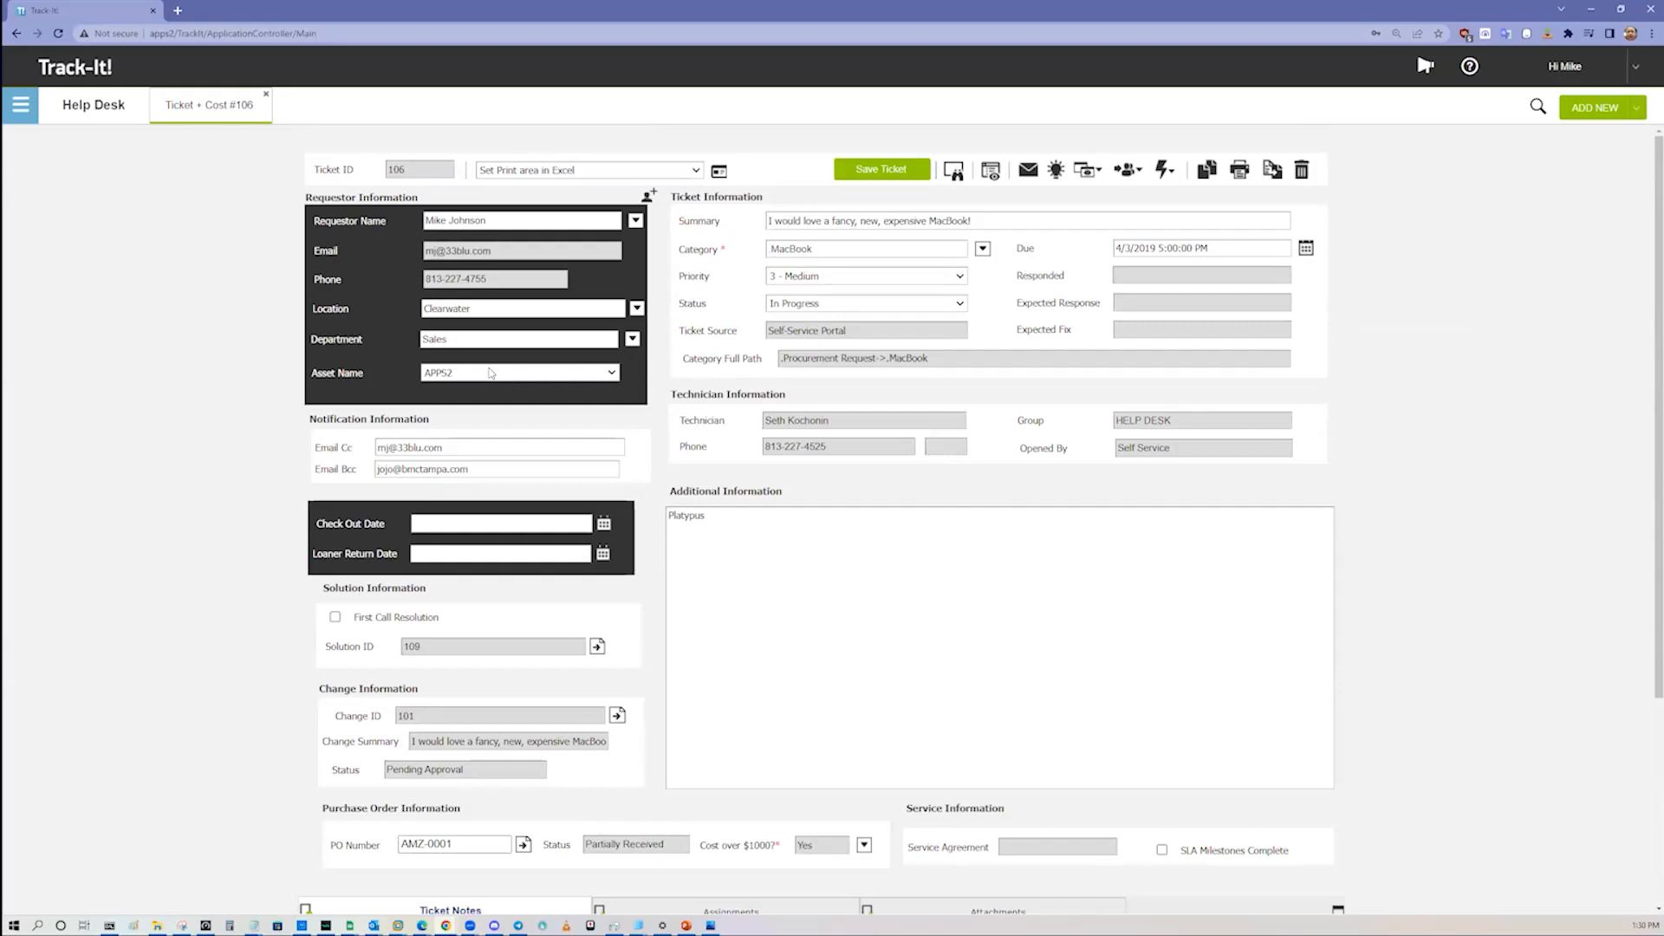
{"action": "left_click", "coordinate": [487, 373]}
{"action": "left_click", "coordinate": [374, 378]}
{"action": "left_click", "coordinate": [992, 176]}
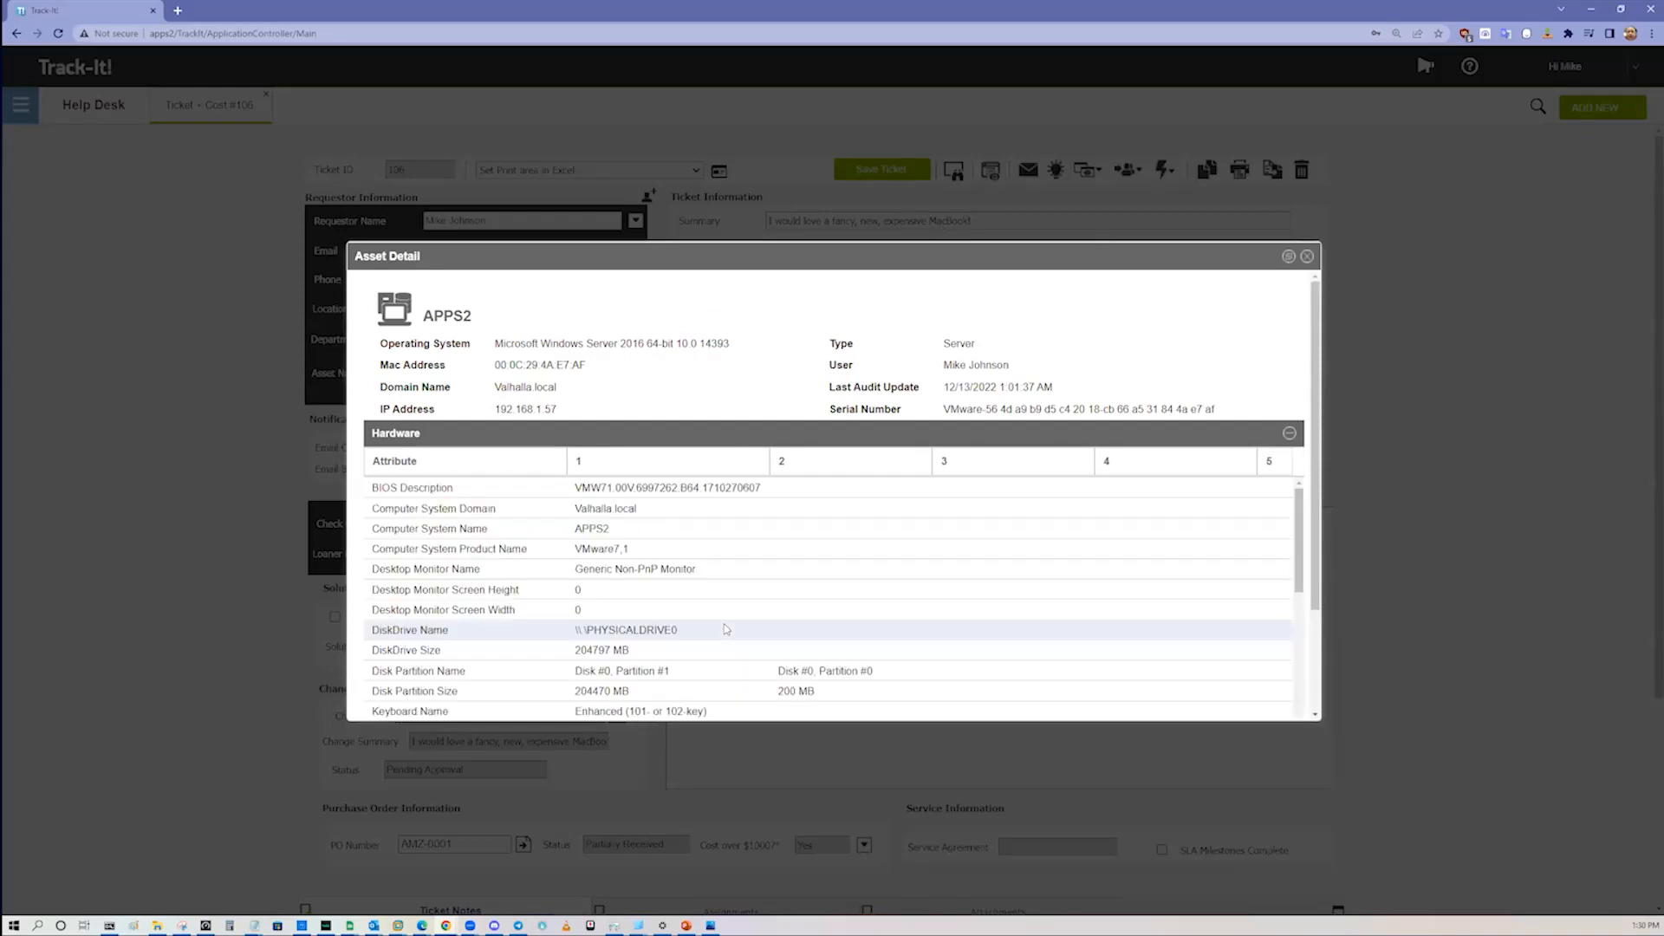
{"action": "scroll", "coordinate": [763, 559], "scroll_direction": "down", "scroll_amount": 10}
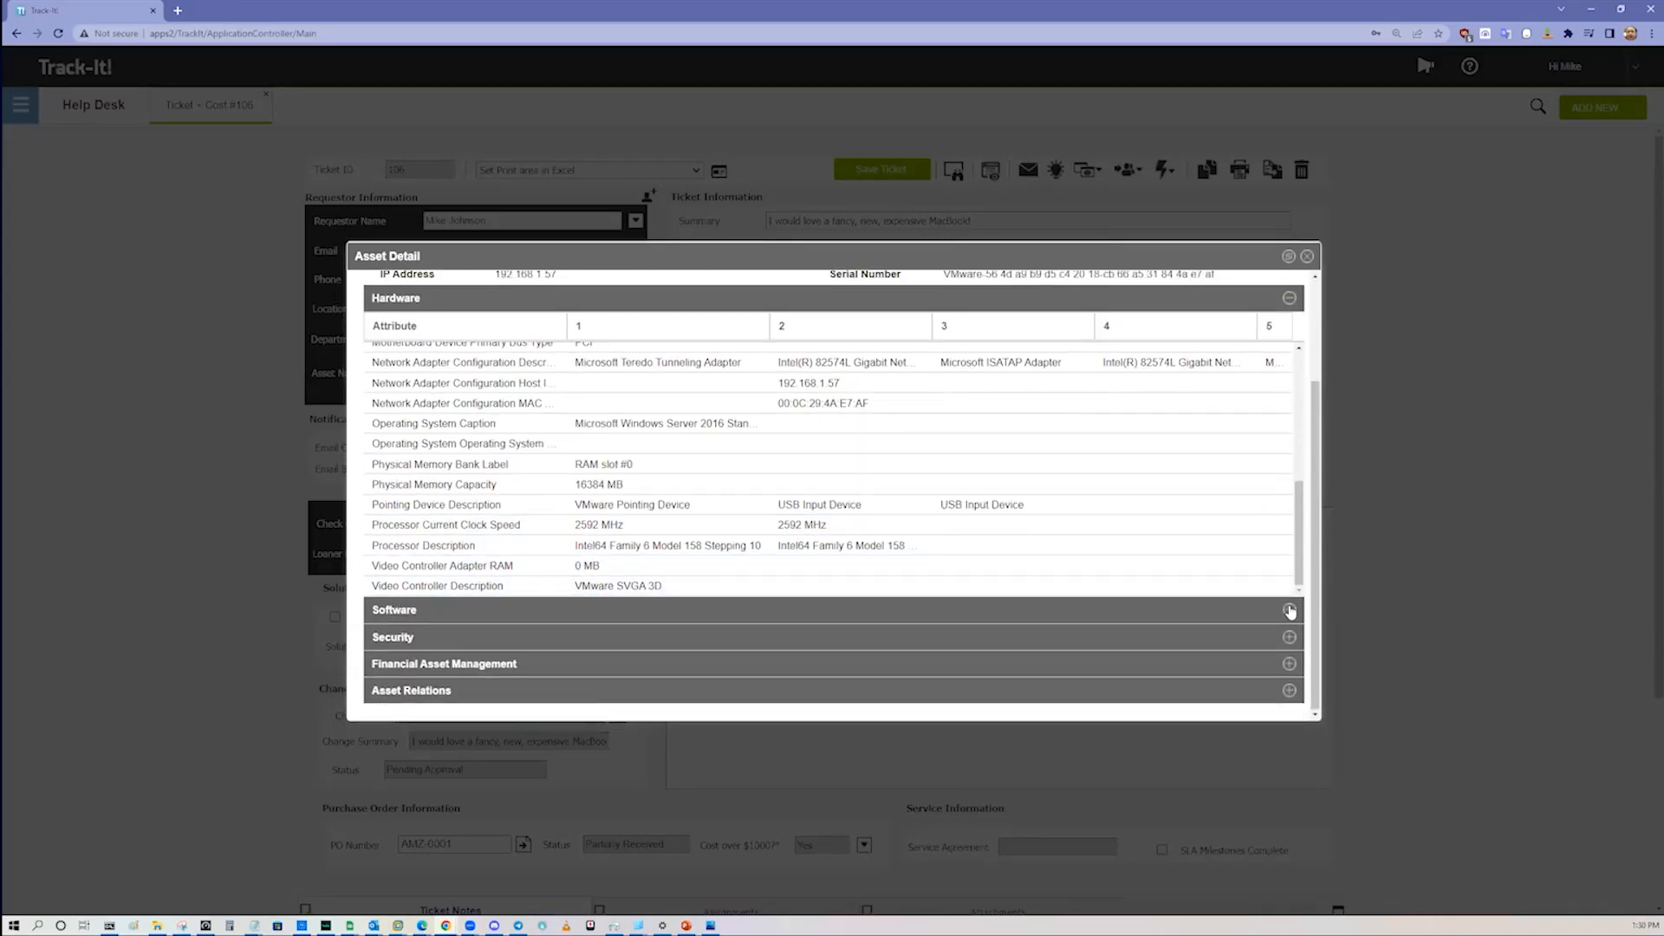
Step: Examine the software installed on APPS2, sorted by type, and close the asset details
{"action": "left_click", "coordinate": [1288, 609]}
{"action": "scroll", "coordinate": [876, 476], "scroll_direction": "down", "scroll_amount": 10}
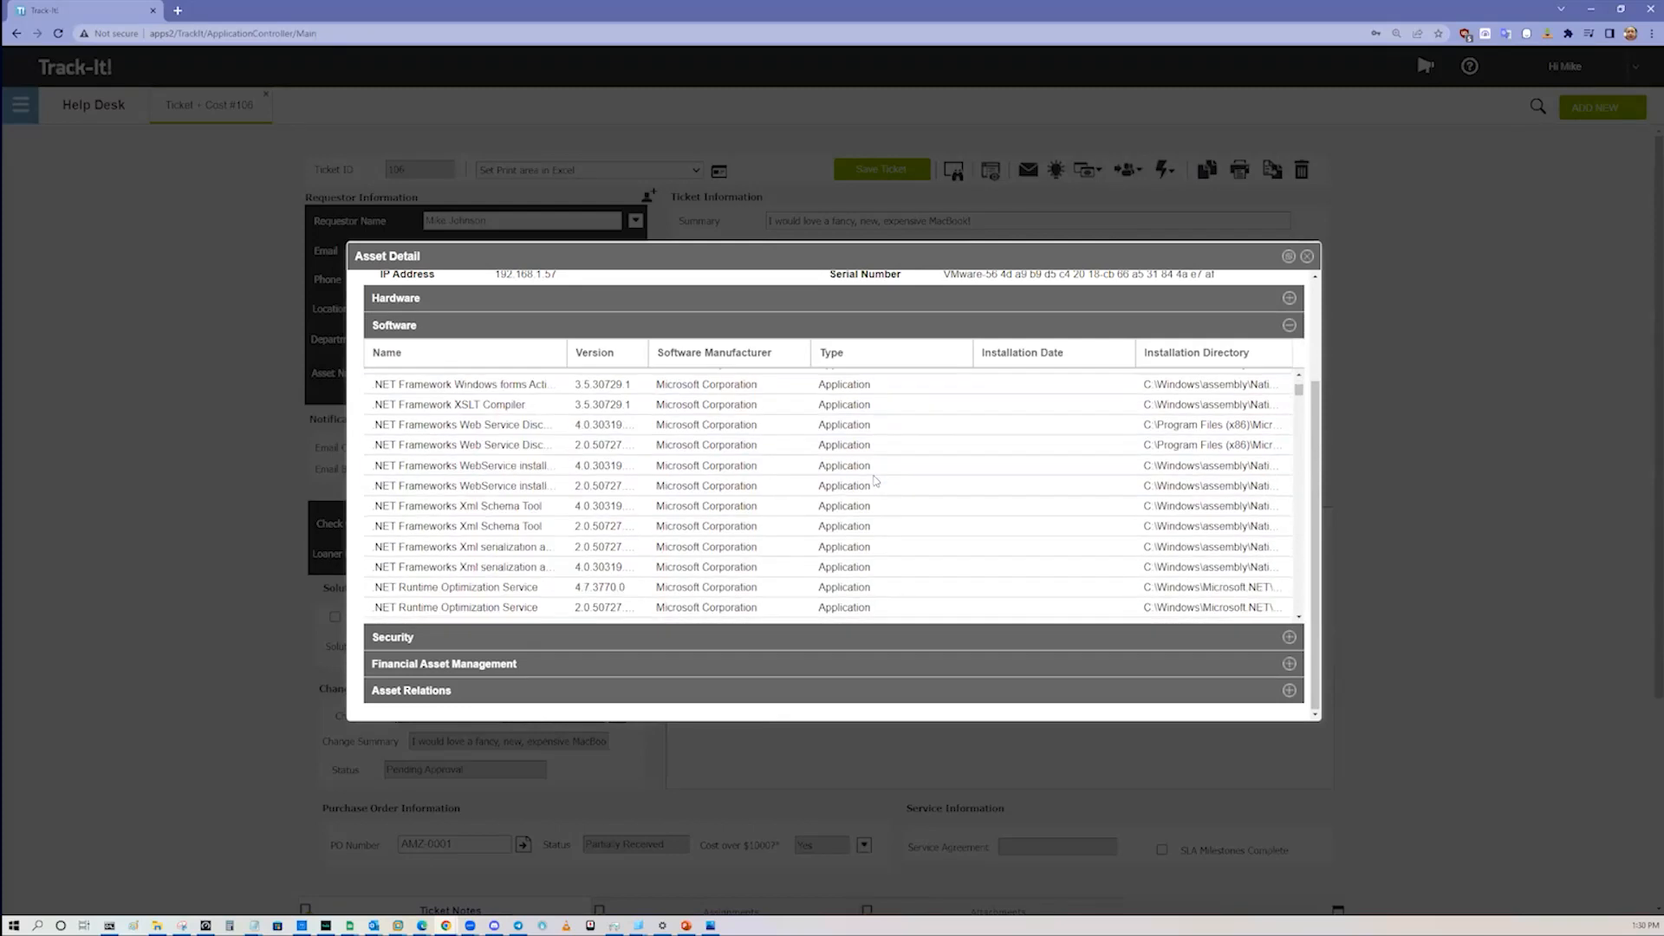
{"action": "scroll", "coordinate": [876, 515], "scroll_direction": "down", "scroll_amount": 5}
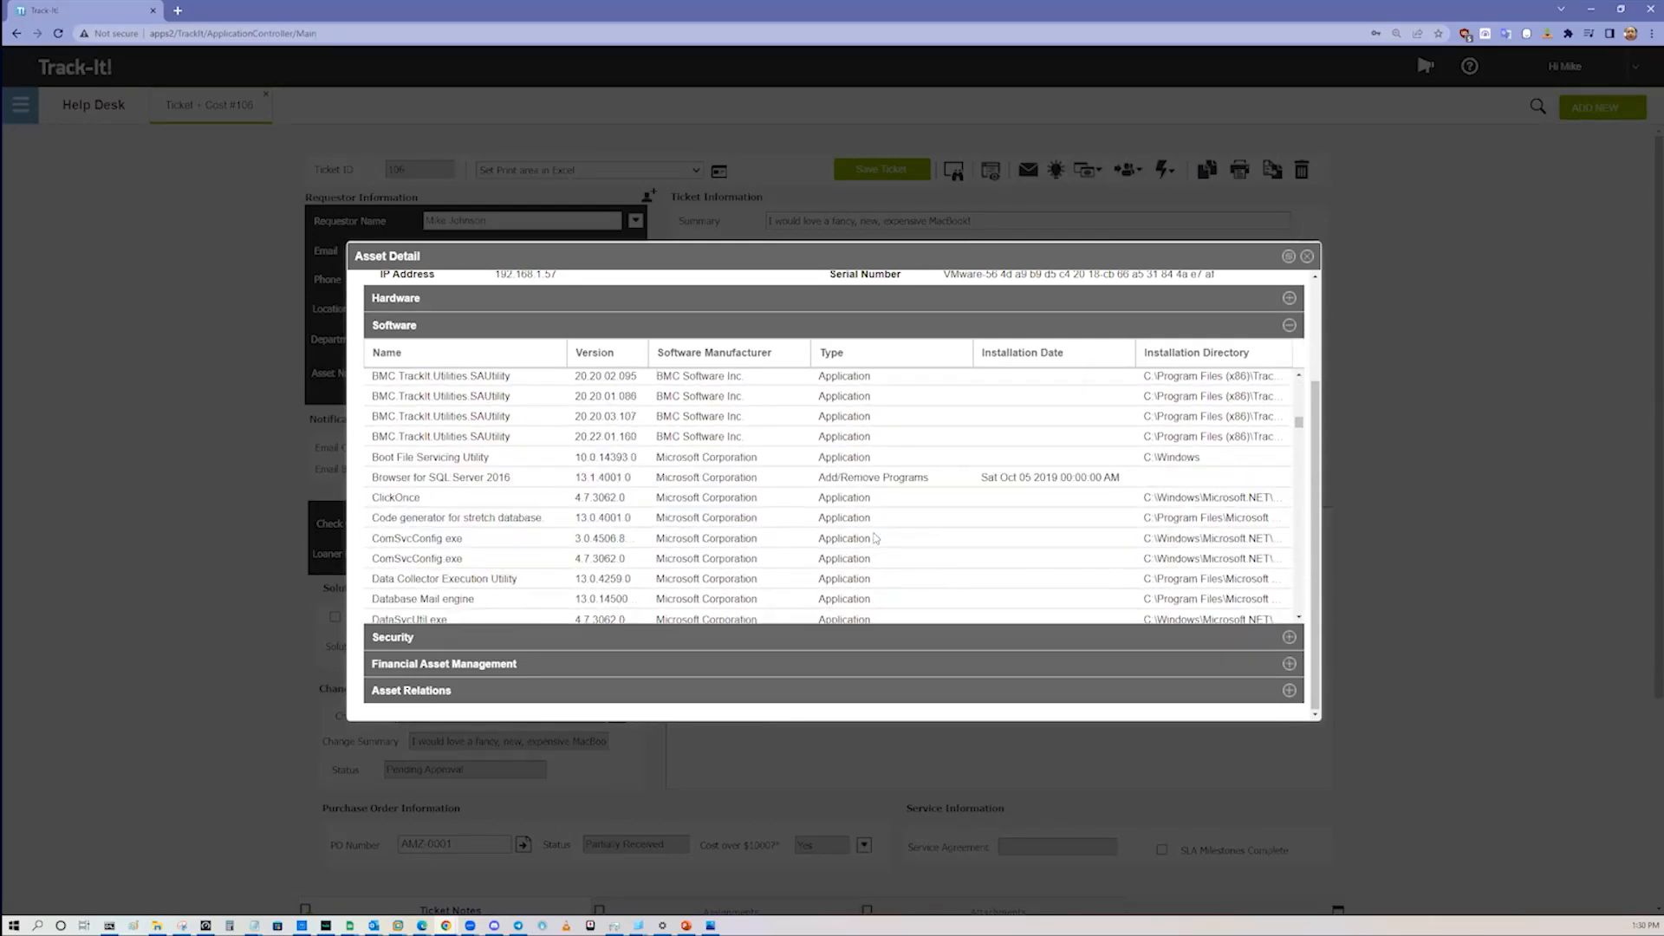
{"action": "scroll", "coordinate": [879, 472], "scroll_direction": "up", "scroll_amount": 9}
{"action": "left_click", "coordinate": [923, 362]}
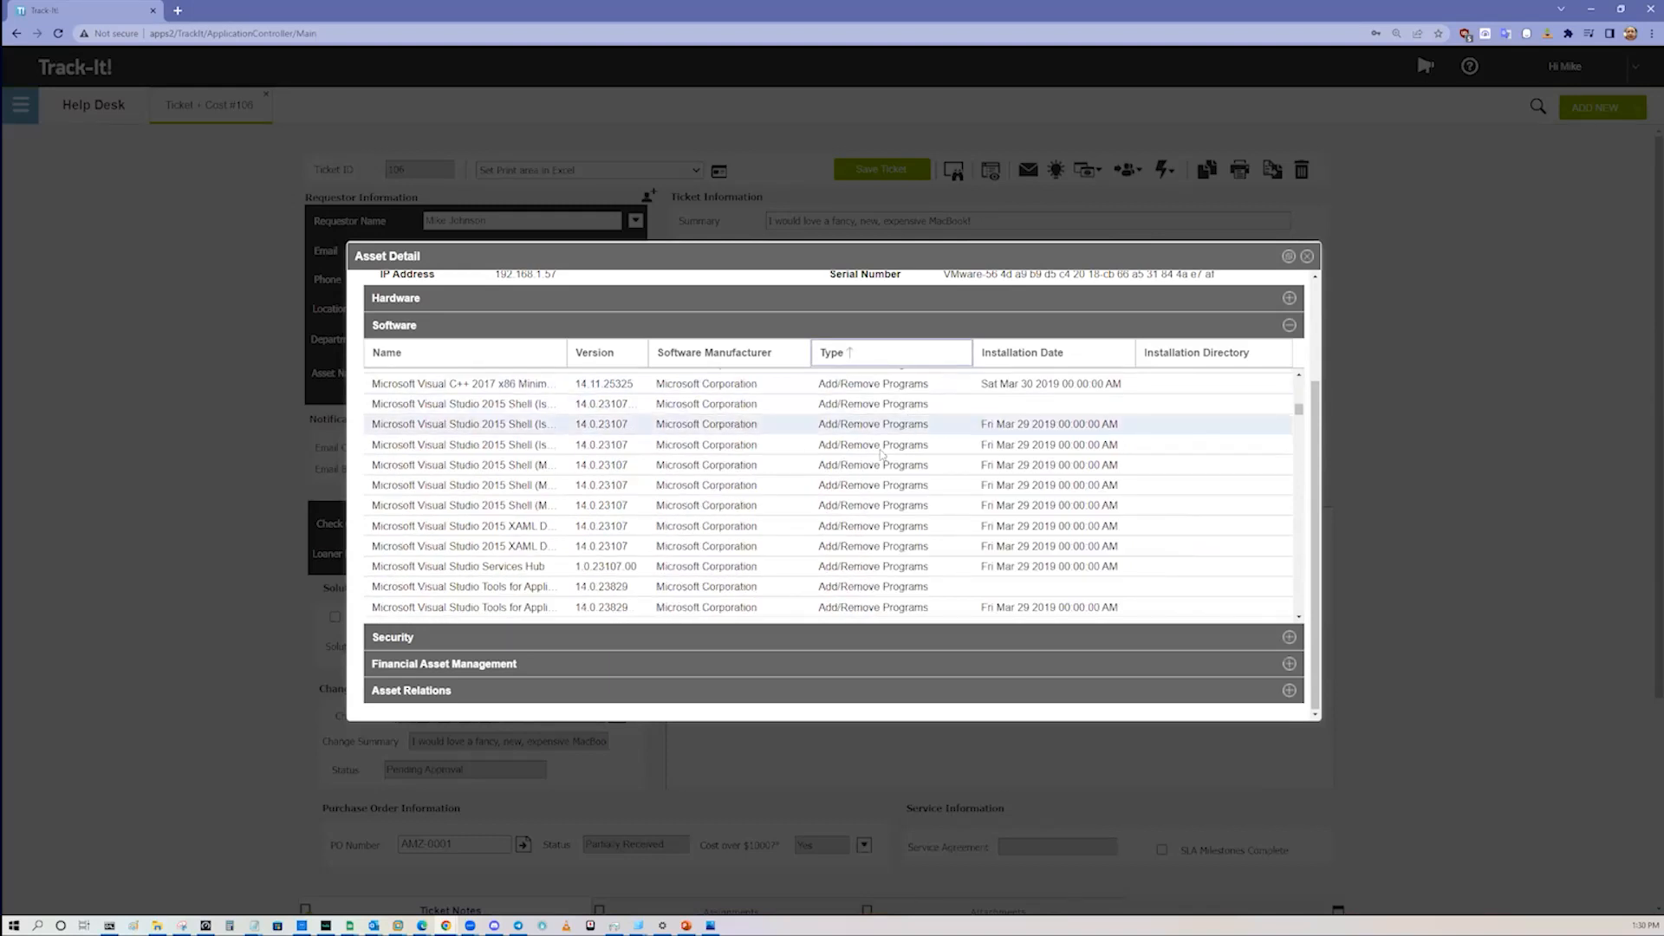
{"action": "scroll", "coordinate": [821, 488], "scroll_direction": "up", "scroll_amount": 8}
{"action": "scroll", "coordinate": [821, 488], "scroll_direction": "up", "scroll_amount": 3}
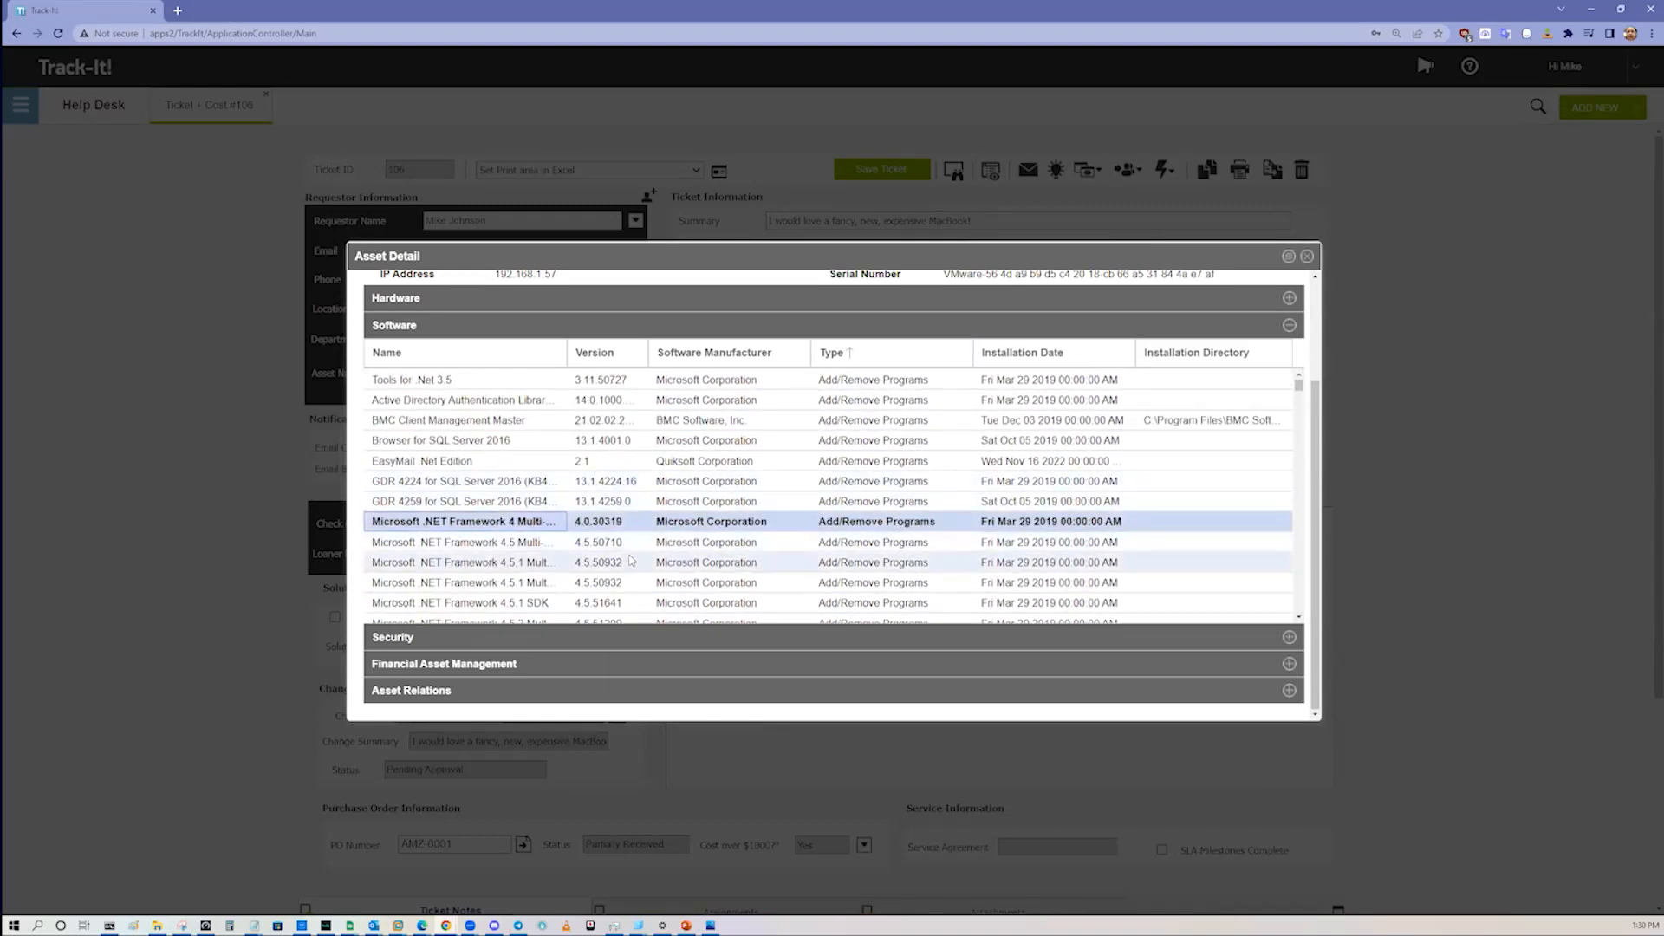
{"action": "scroll", "coordinate": [780, 563], "scroll_direction": "up", "scroll_amount": 2}
{"action": "scroll", "coordinate": [798, 573], "scroll_direction": "down", "scroll_amount": 3}
{"action": "left_click", "coordinate": [638, 629]}
{"action": "left_click", "coordinate": [638, 665]}
{"action": "scroll", "coordinate": [815, 627], "scroll_direction": "down", "scroll_amount": 2}
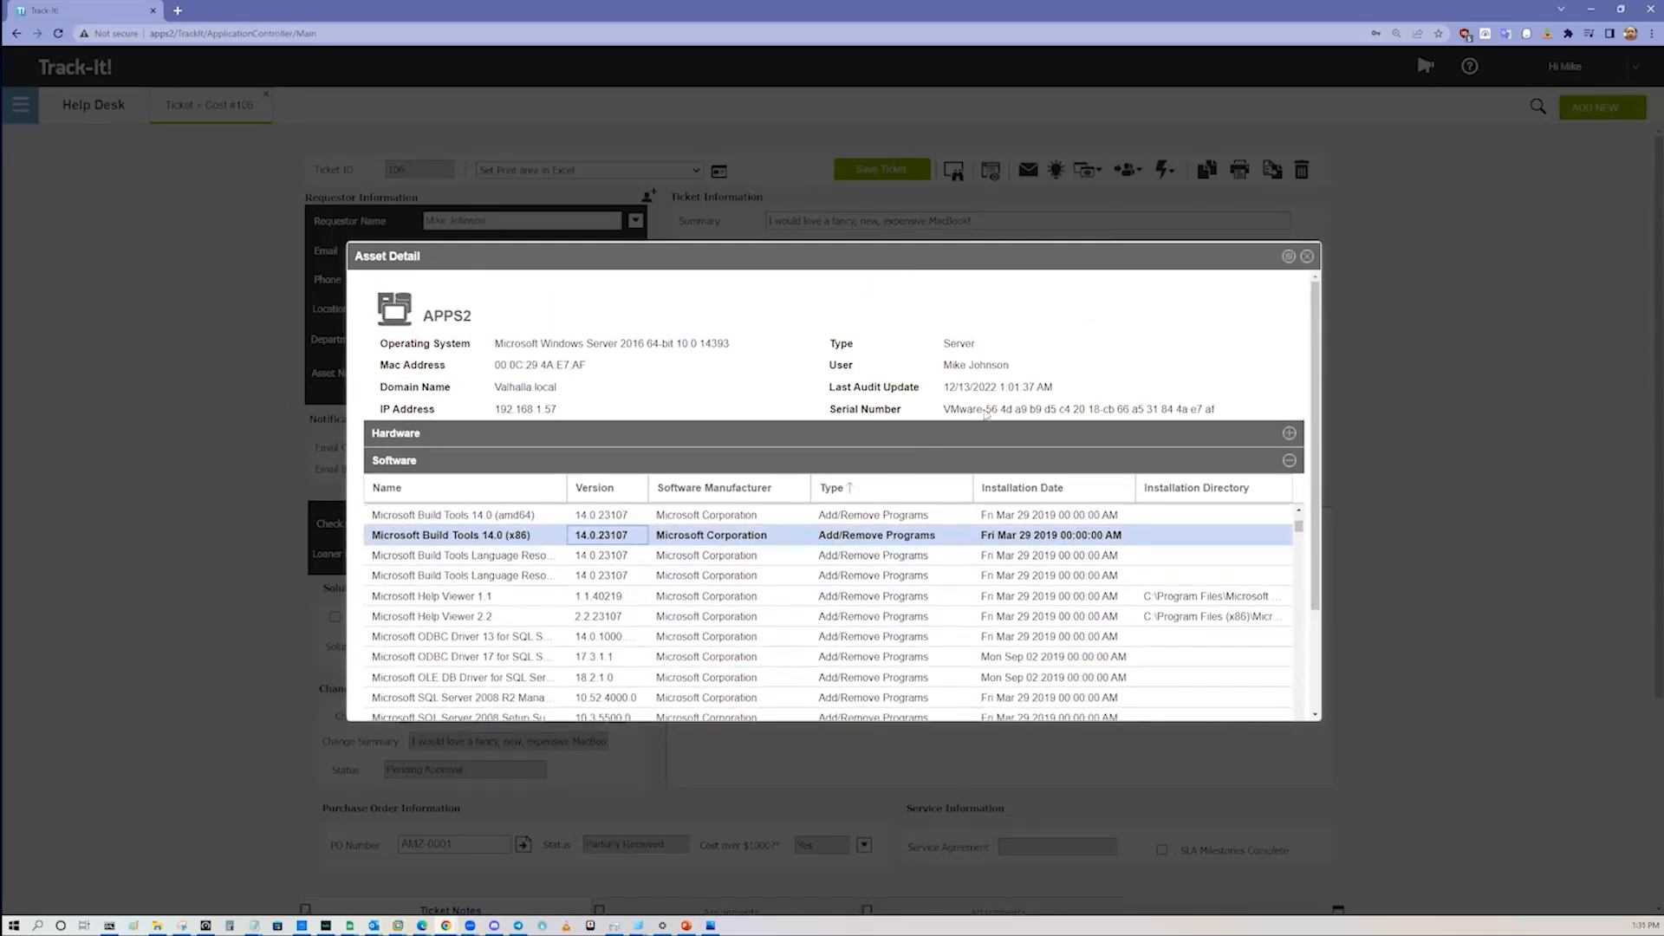
{"action": "left_click", "coordinate": [1306, 257]}
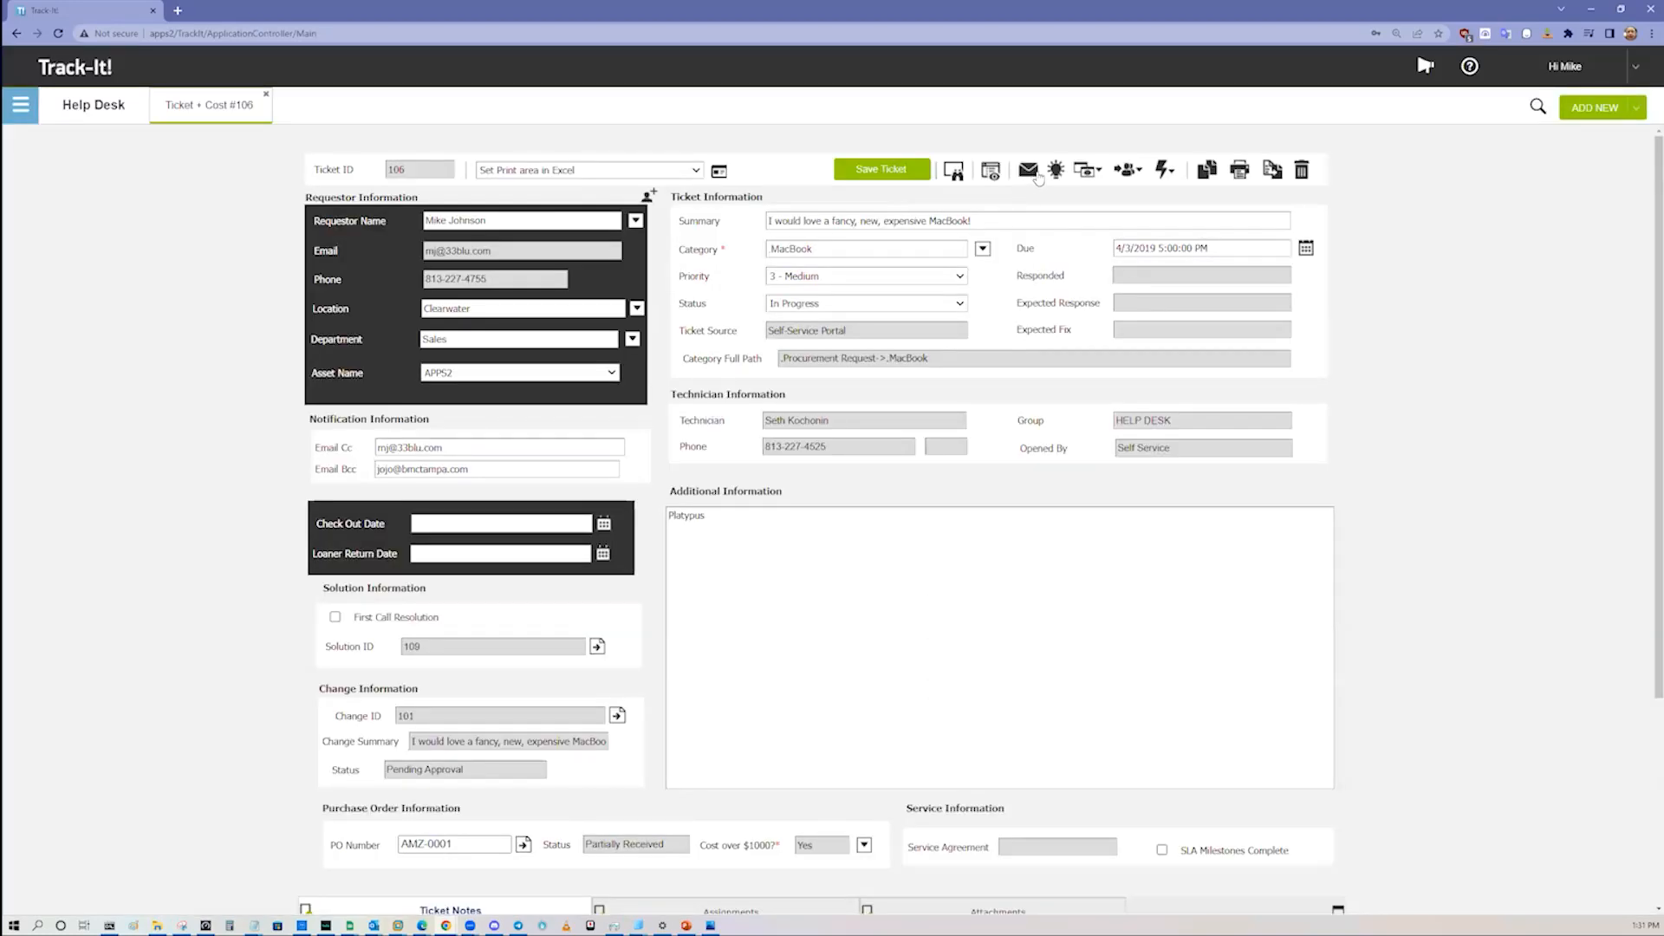
Step: Start a remote control session on the ticket's asset APPS2, proceeding past the browser's certificate warning
{"action": "left_click", "coordinate": [955, 172]}
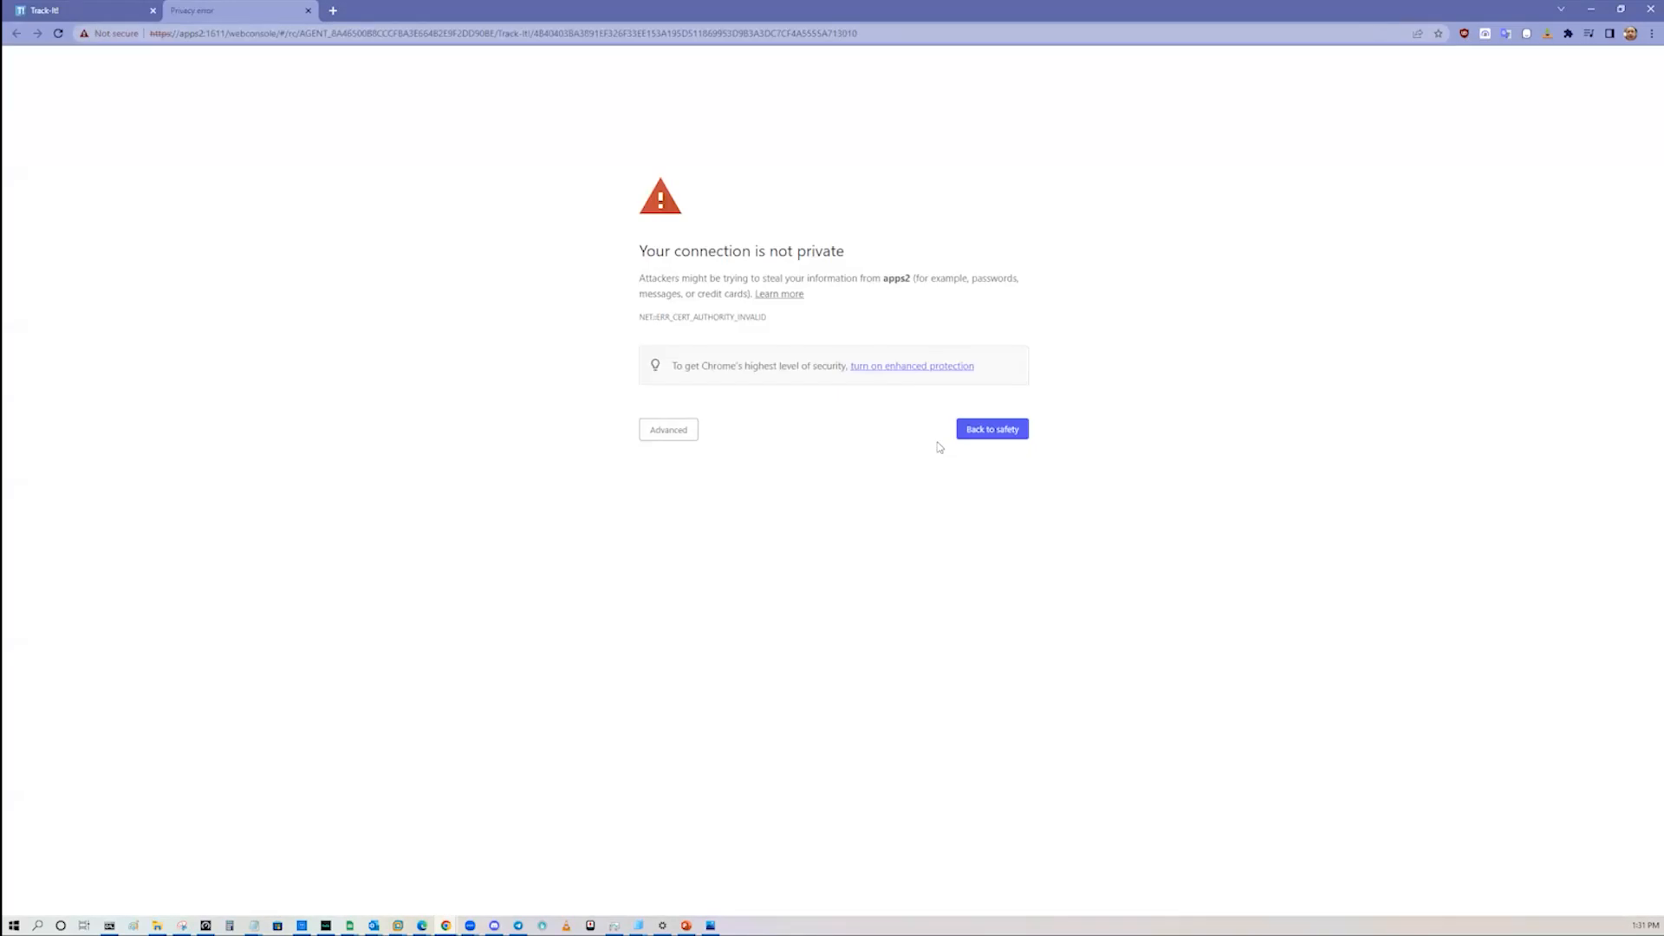
{"action": "left_click", "coordinate": [691, 431]}
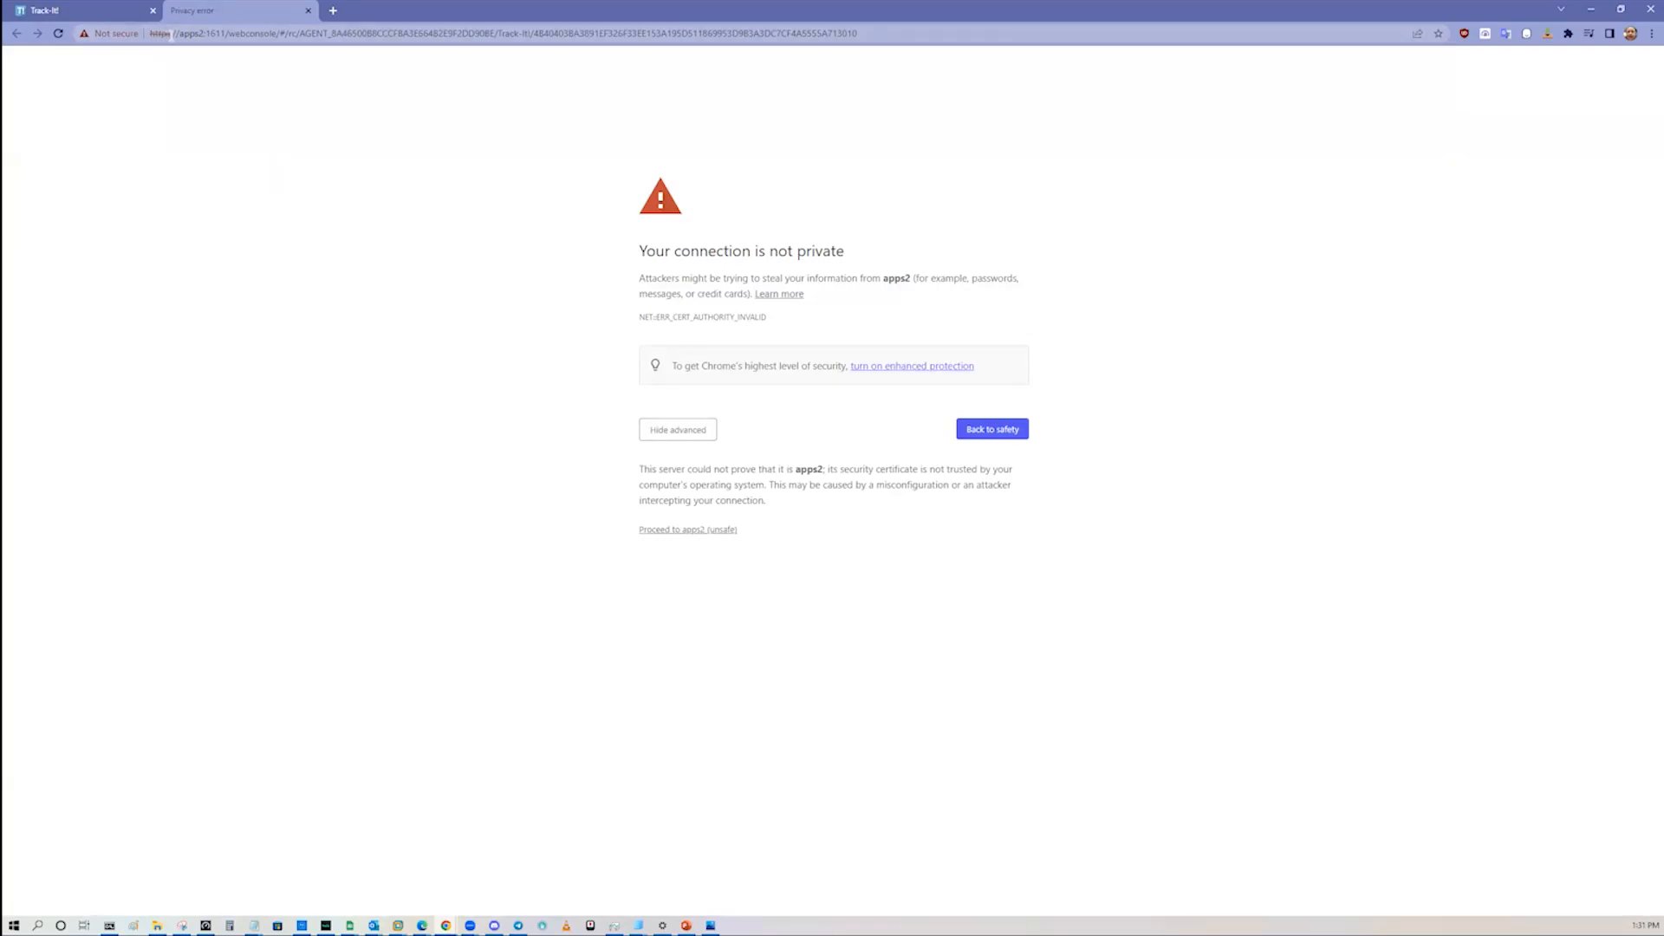
{"action": "double_click", "coordinate": [163, 33]}
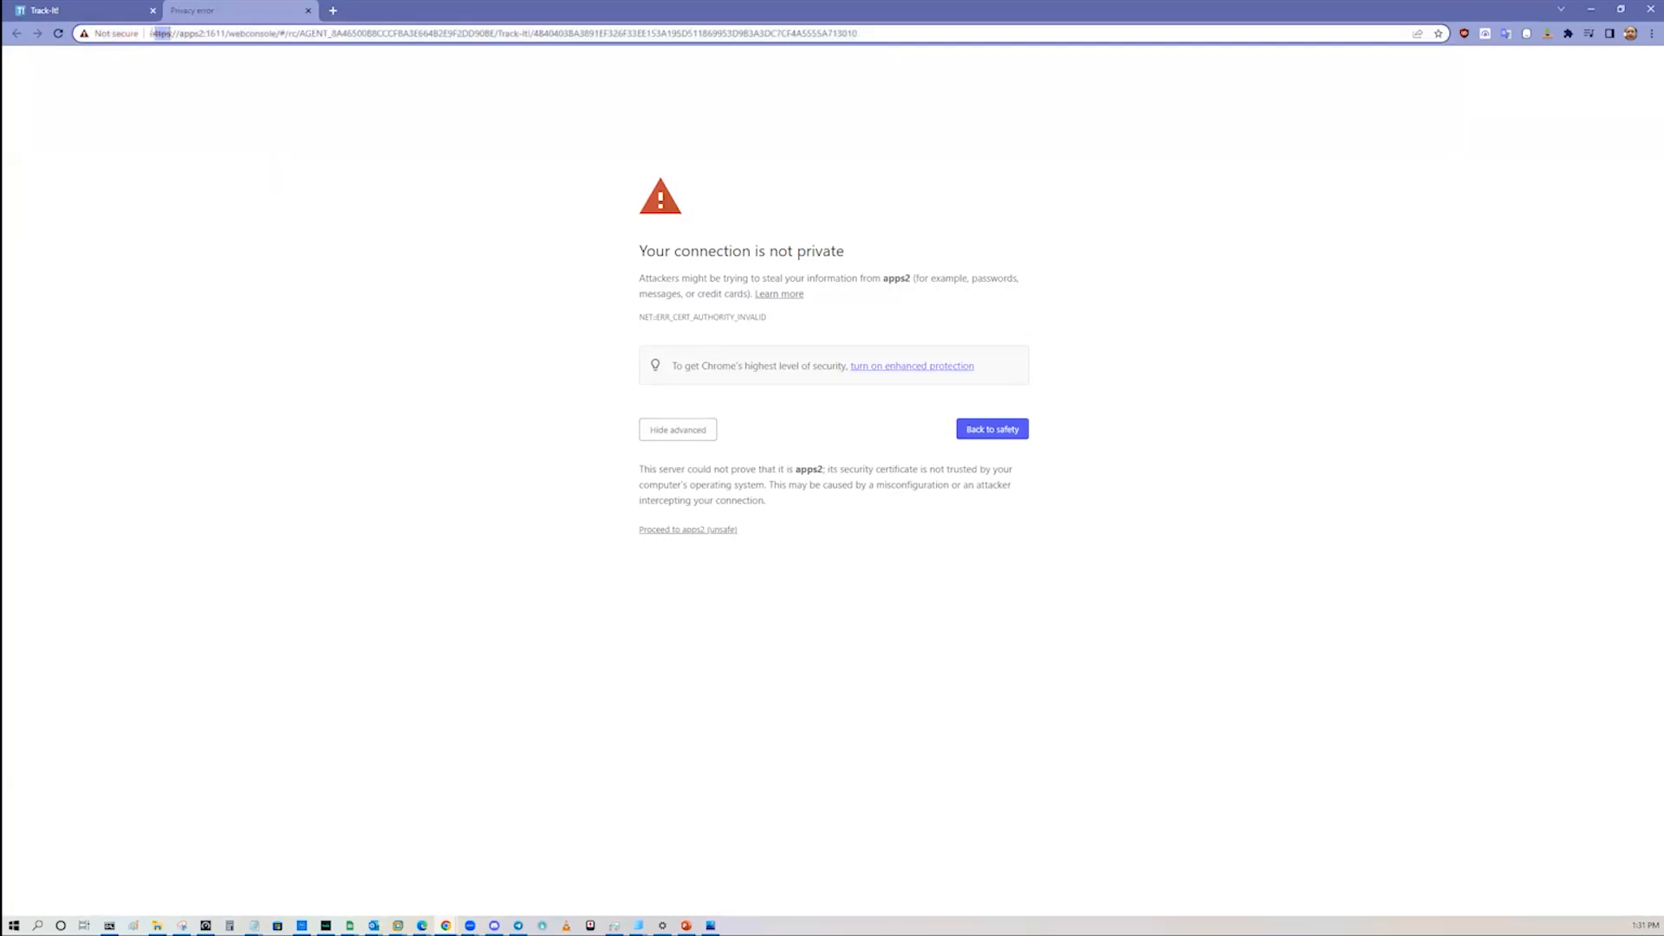
{"action": "left_click", "coordinate": [705, 531]}
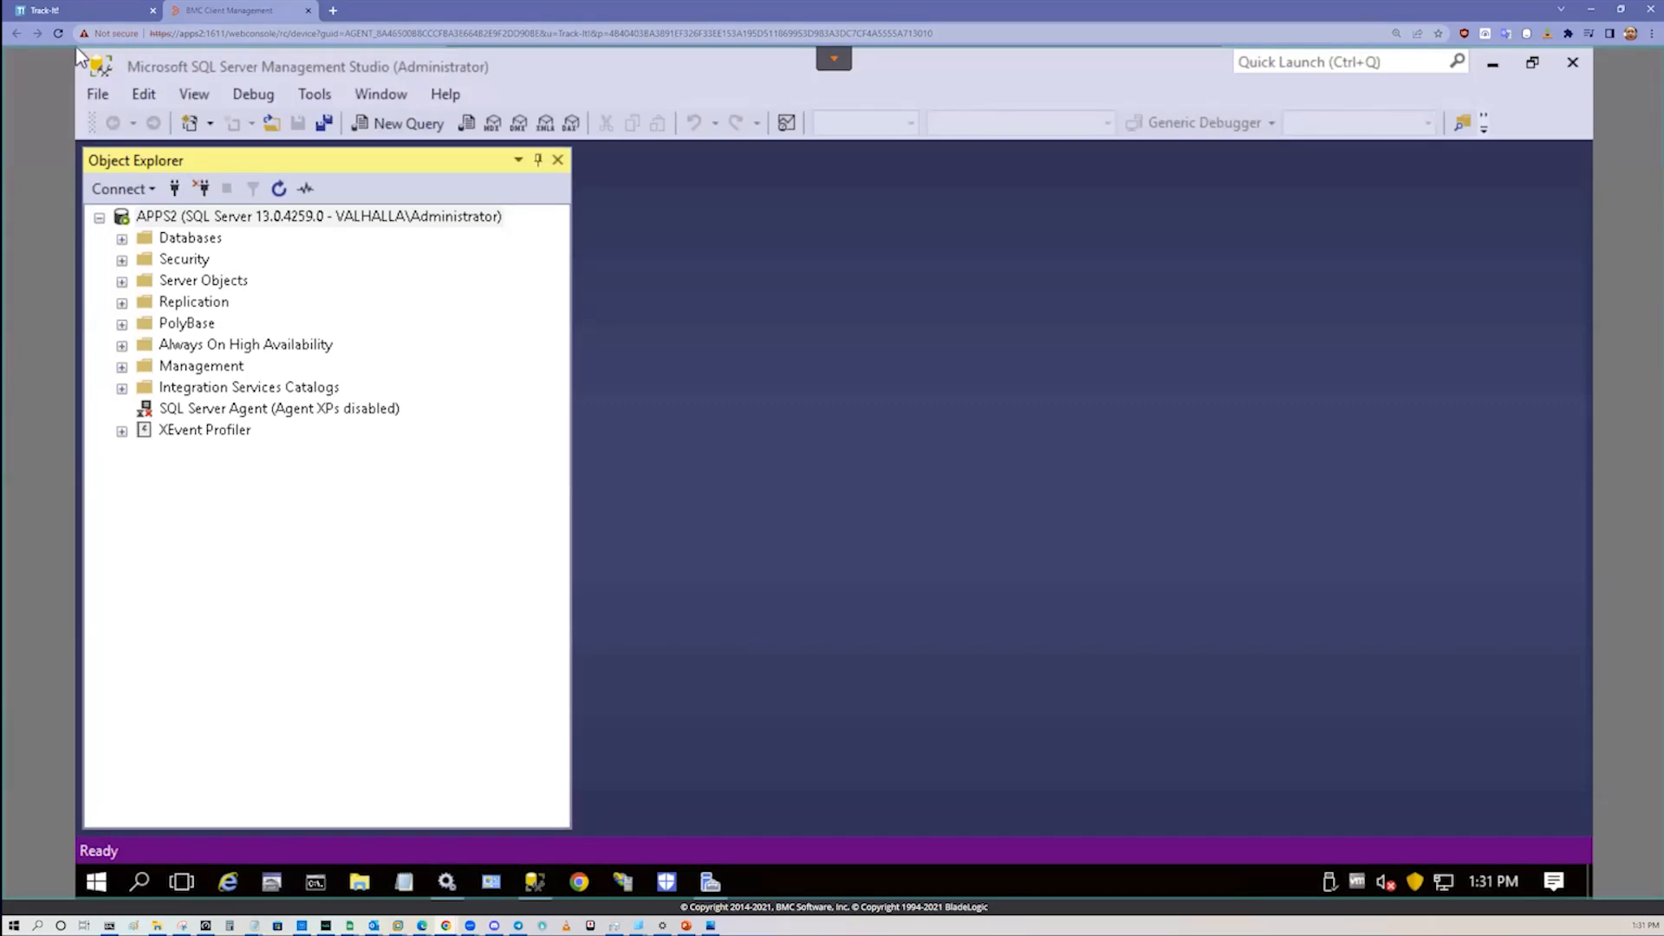
Step: Minimize SQL Server Management Studio on the remote desktop and close the remote control browser tab
{"action": "left_click", "coordinate": [1493, 66]}
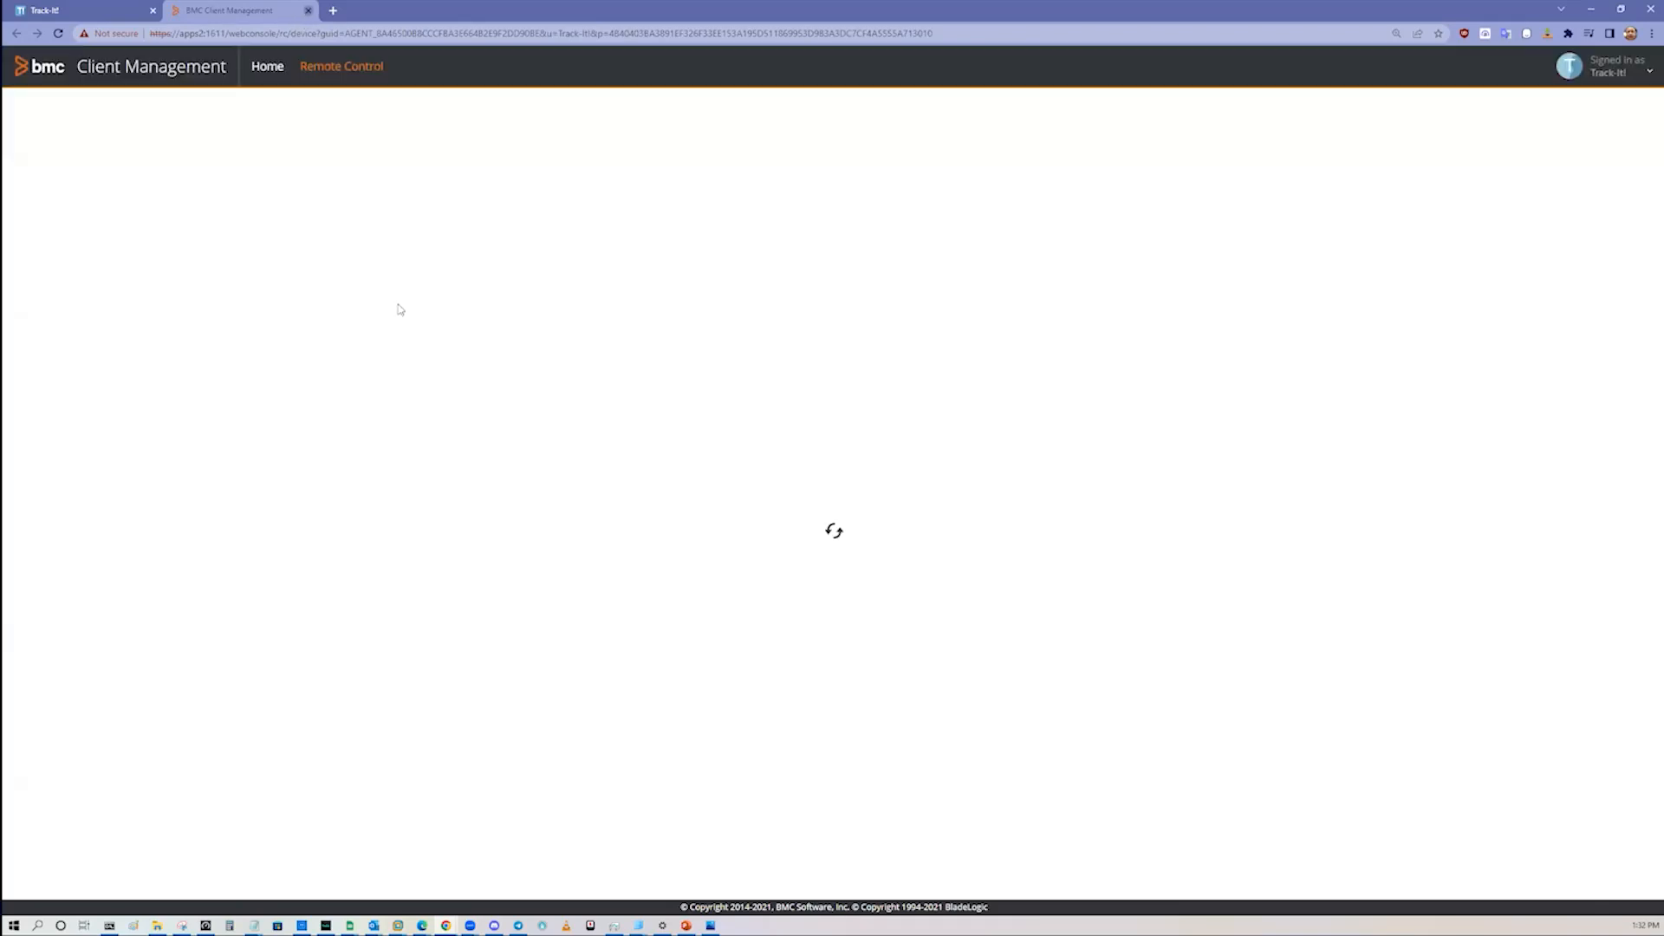
{"action": "left_click", "coordinate": [308, 11]}
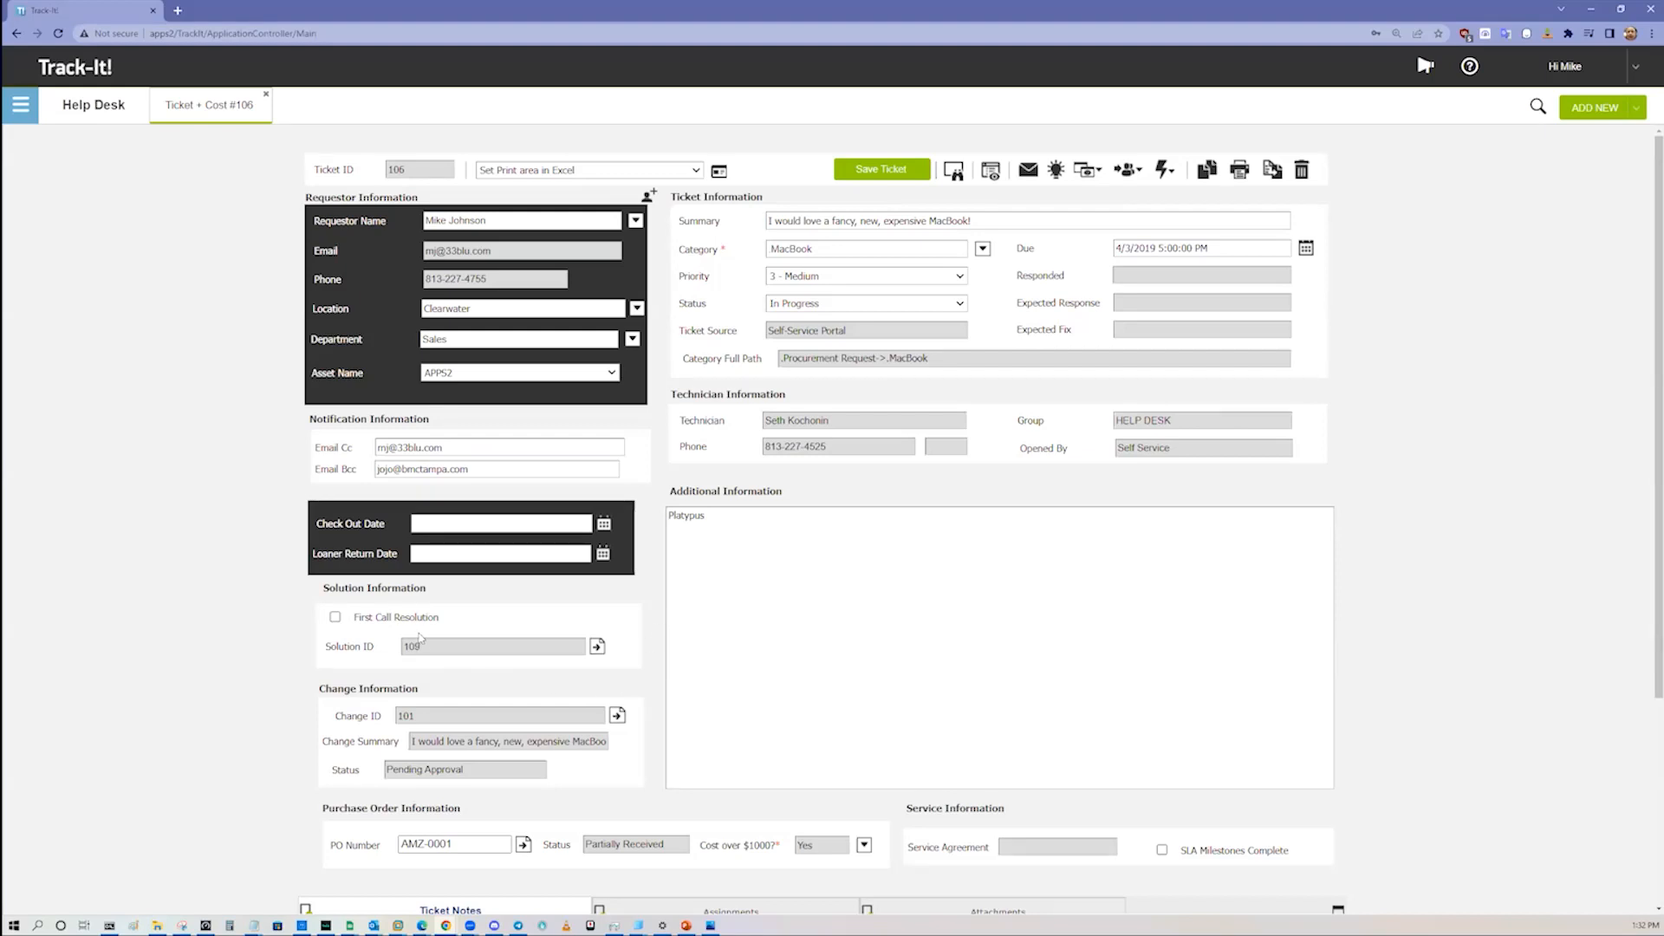
Step: Go to Reports, discarding the unsaved changes in ticket 106
{"action": "left_click", "coordinate": [21, 104]}
{"action": "left_click", "coordinate": [128, 451]}
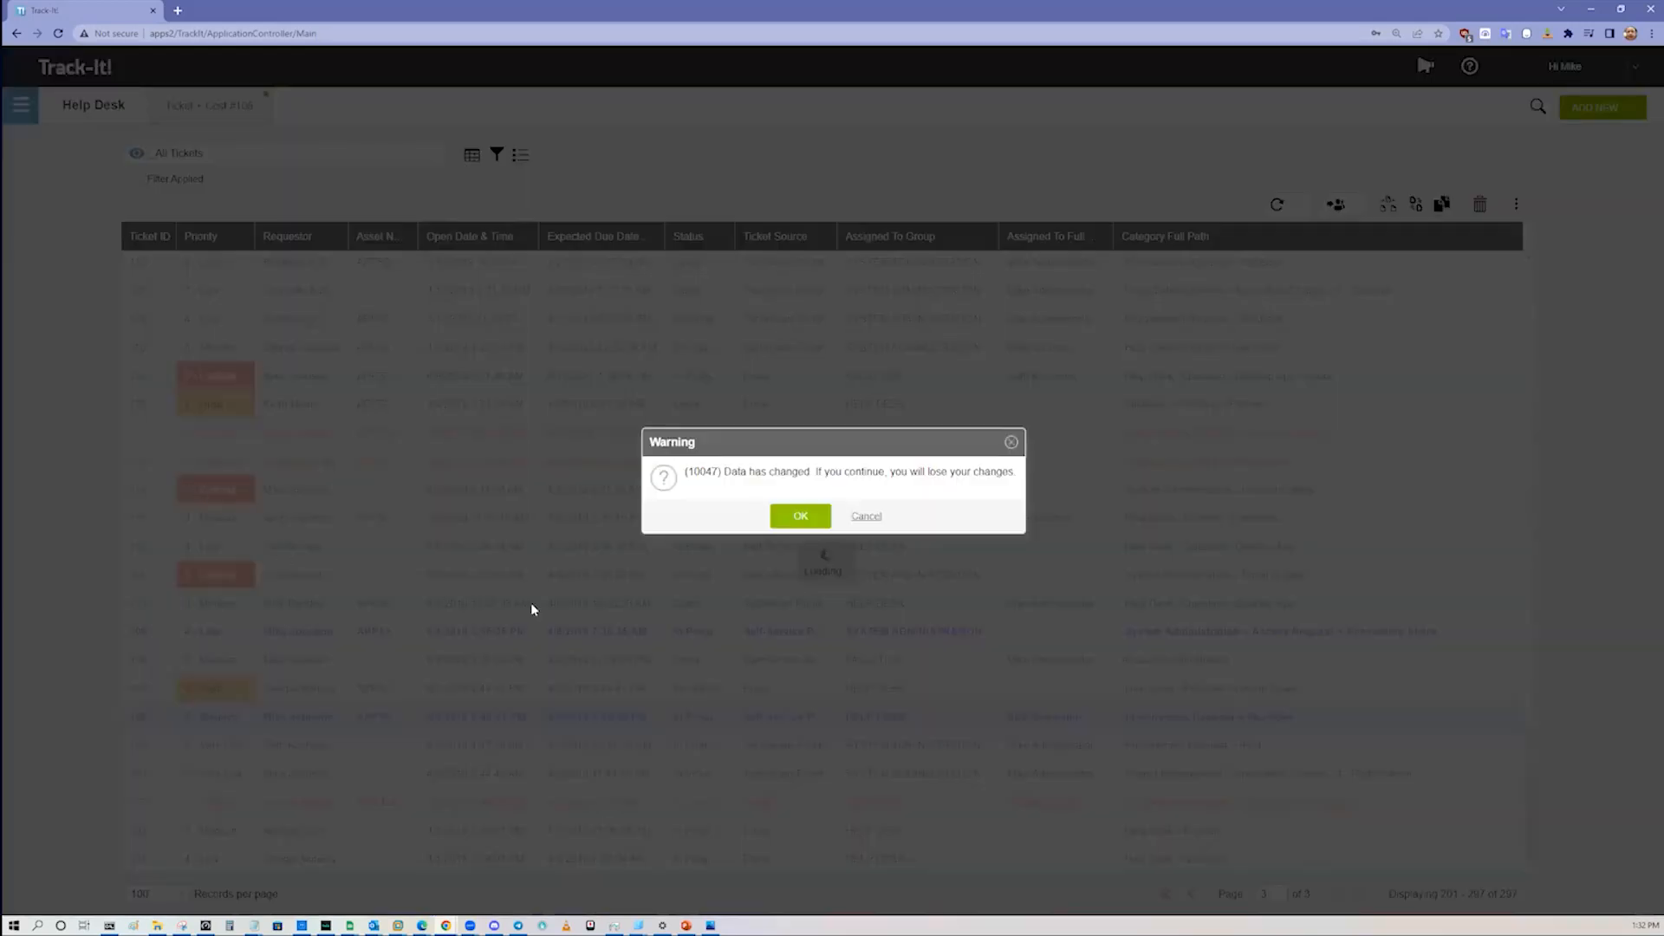
{"action": "left_click", "coordinate": [790, 518]}
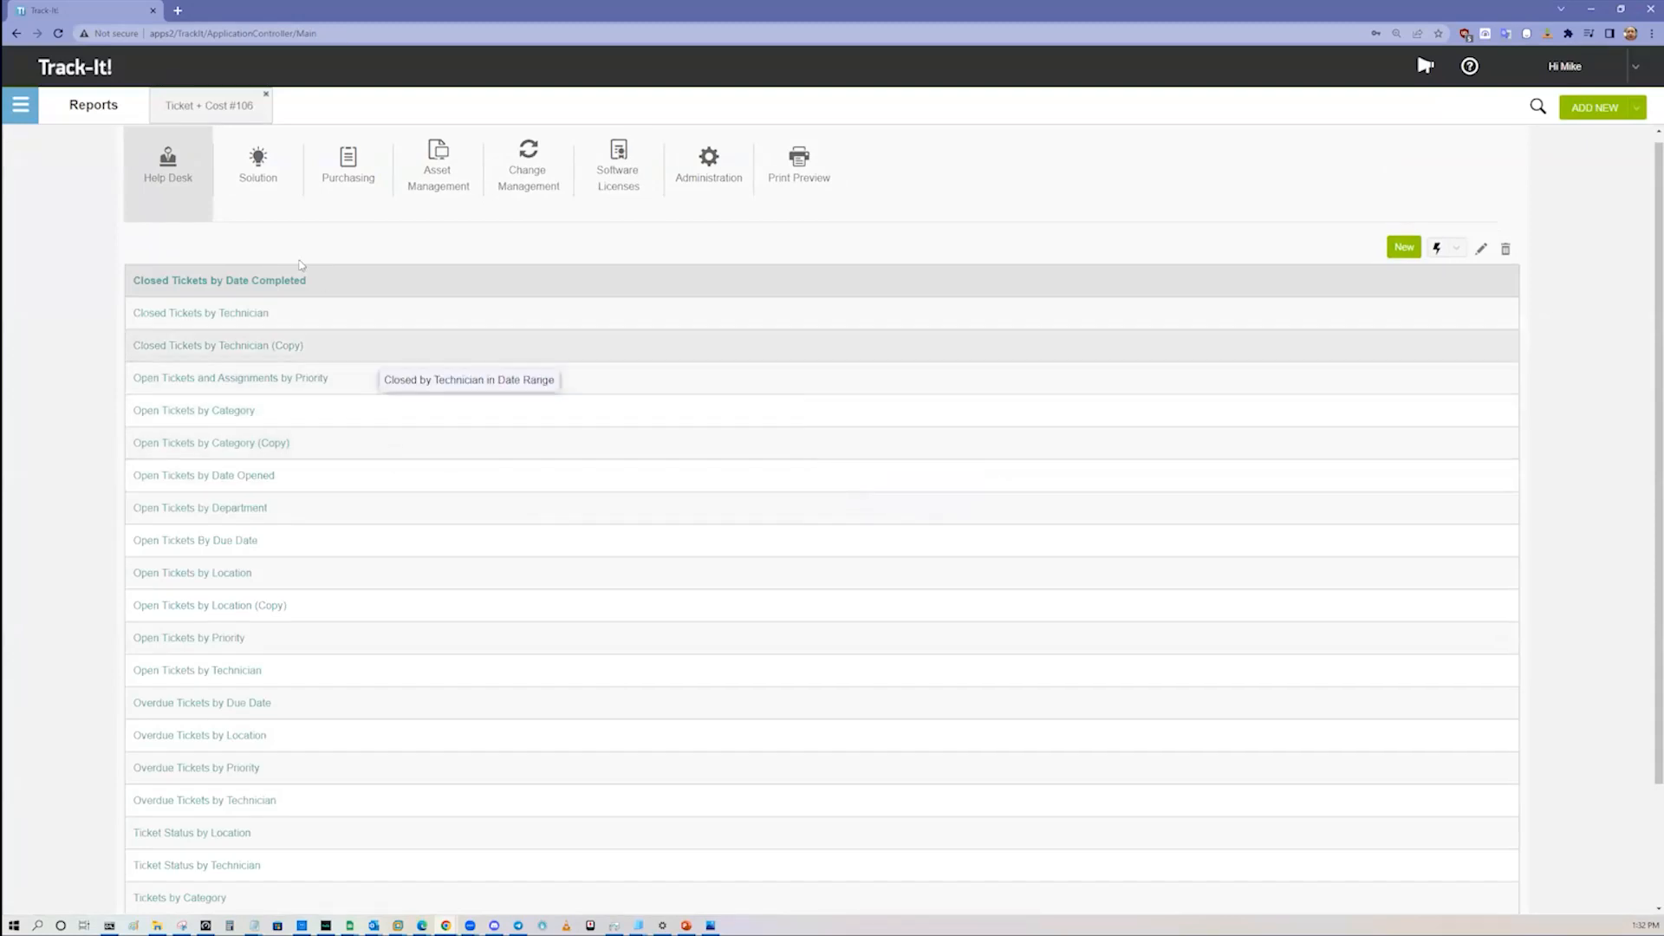
Step: Check the copy, export and import actions and open the Open Tickets by Category (Copy) report for editing
{"action": "left_click", "coordinate": [440, 418]}
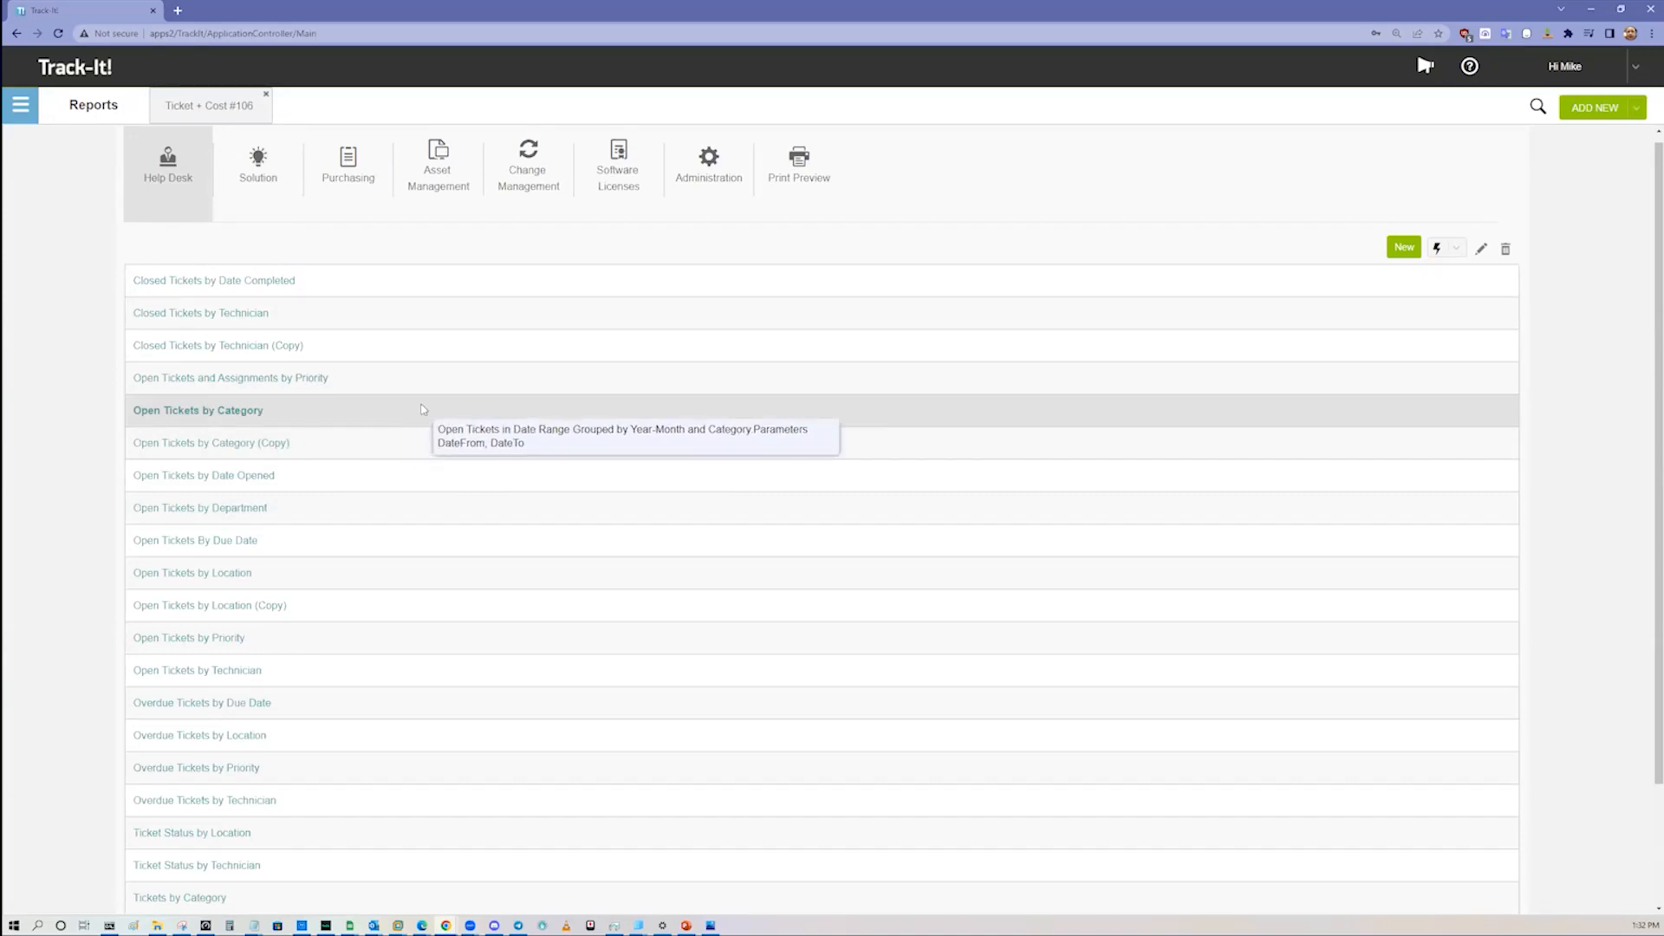
{"action": "left_click", "coordinate": [640, 443]}
{"action": "left_click", "coordinate": [1456, 249]}
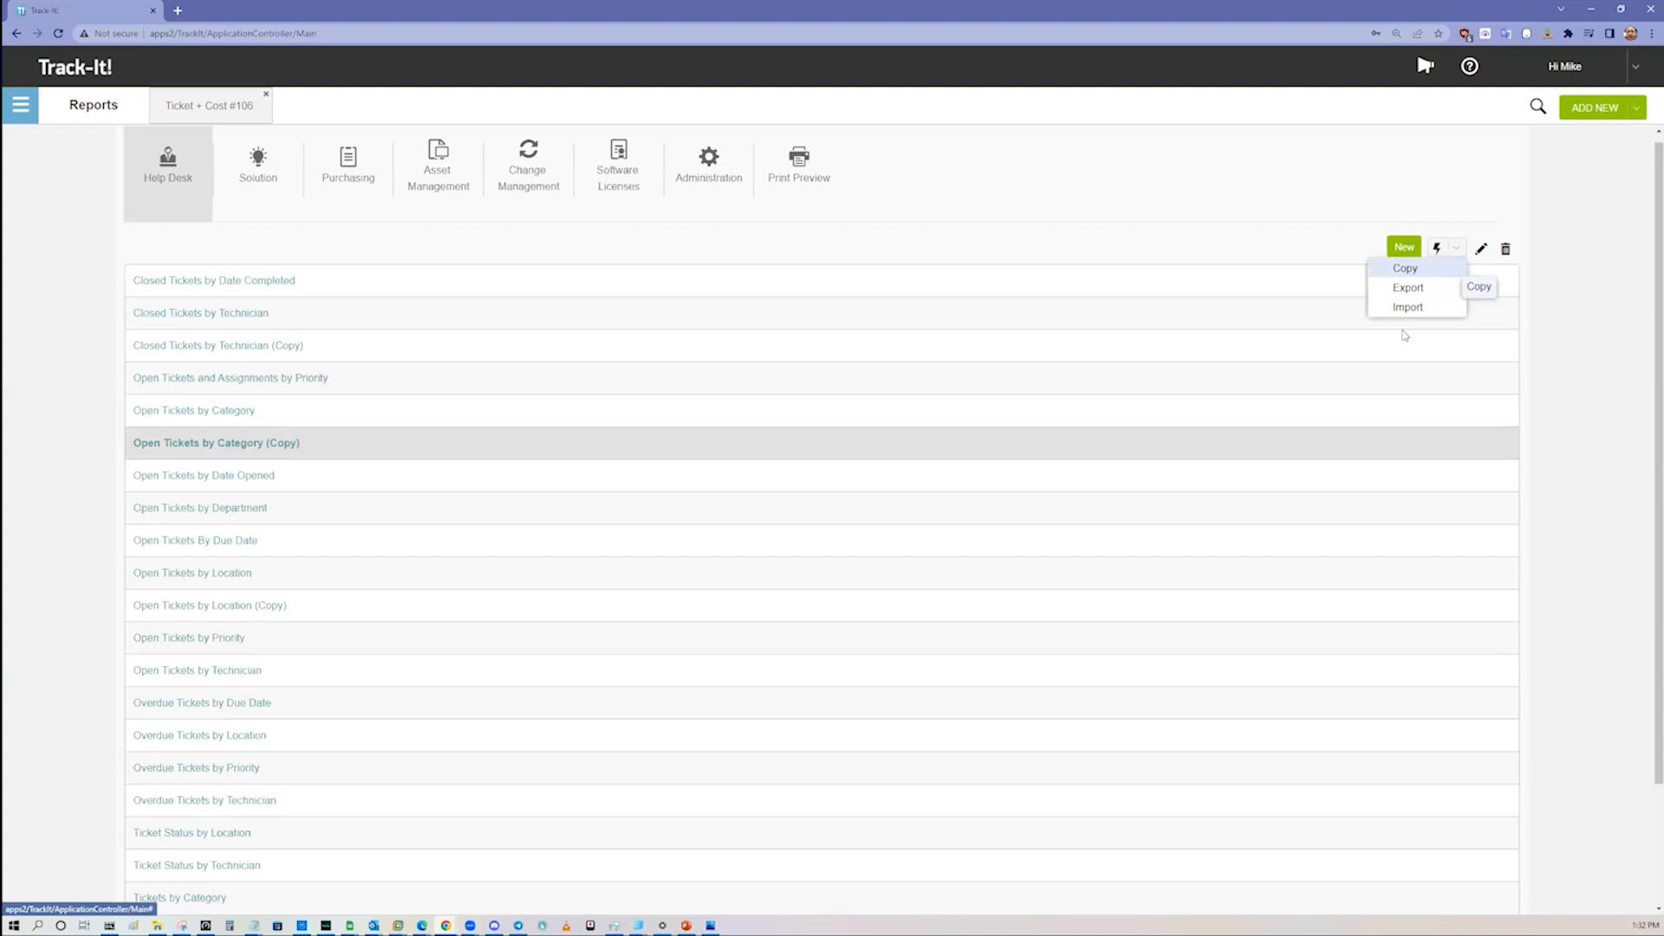
{"action": "left_click", "coordinate": [1291, 447]}
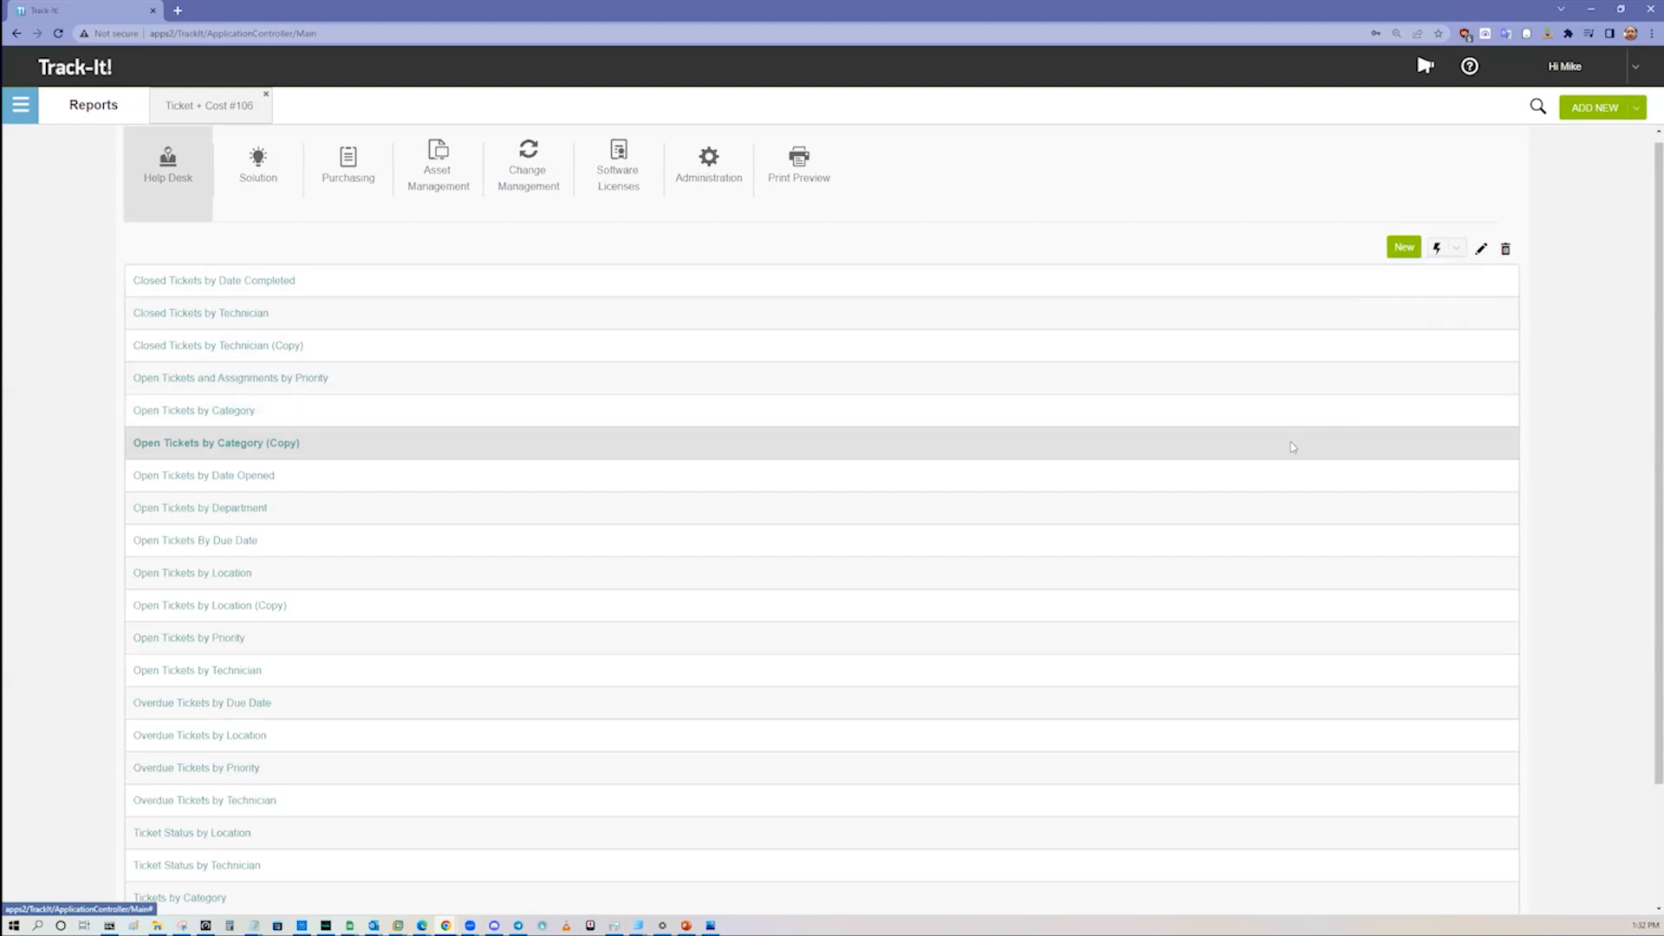
{"action": "left_click", "coordinate": [1481, 249]}
{"action": "left_click", "coordinate": [800, 600]}
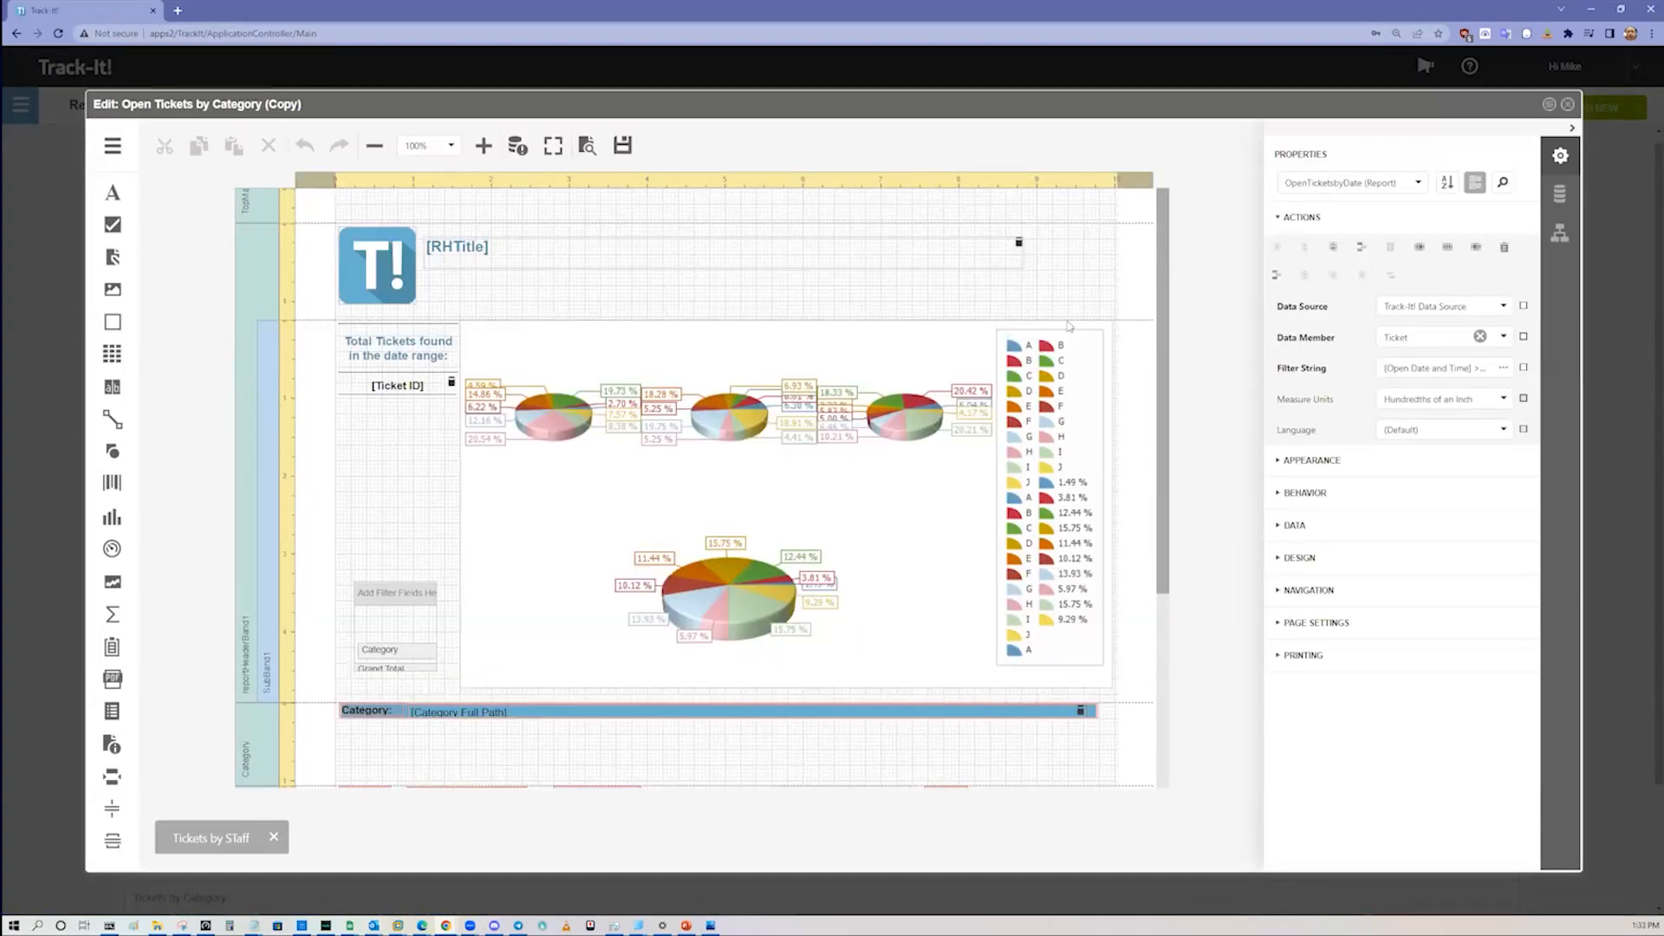
Step: View the report's pie chart in the Chart Designer and close it without changes
{"action": "left_click", "coordinate": [1080, 334]}
{"action": "left_click", "coordinate": [1075, 338]}
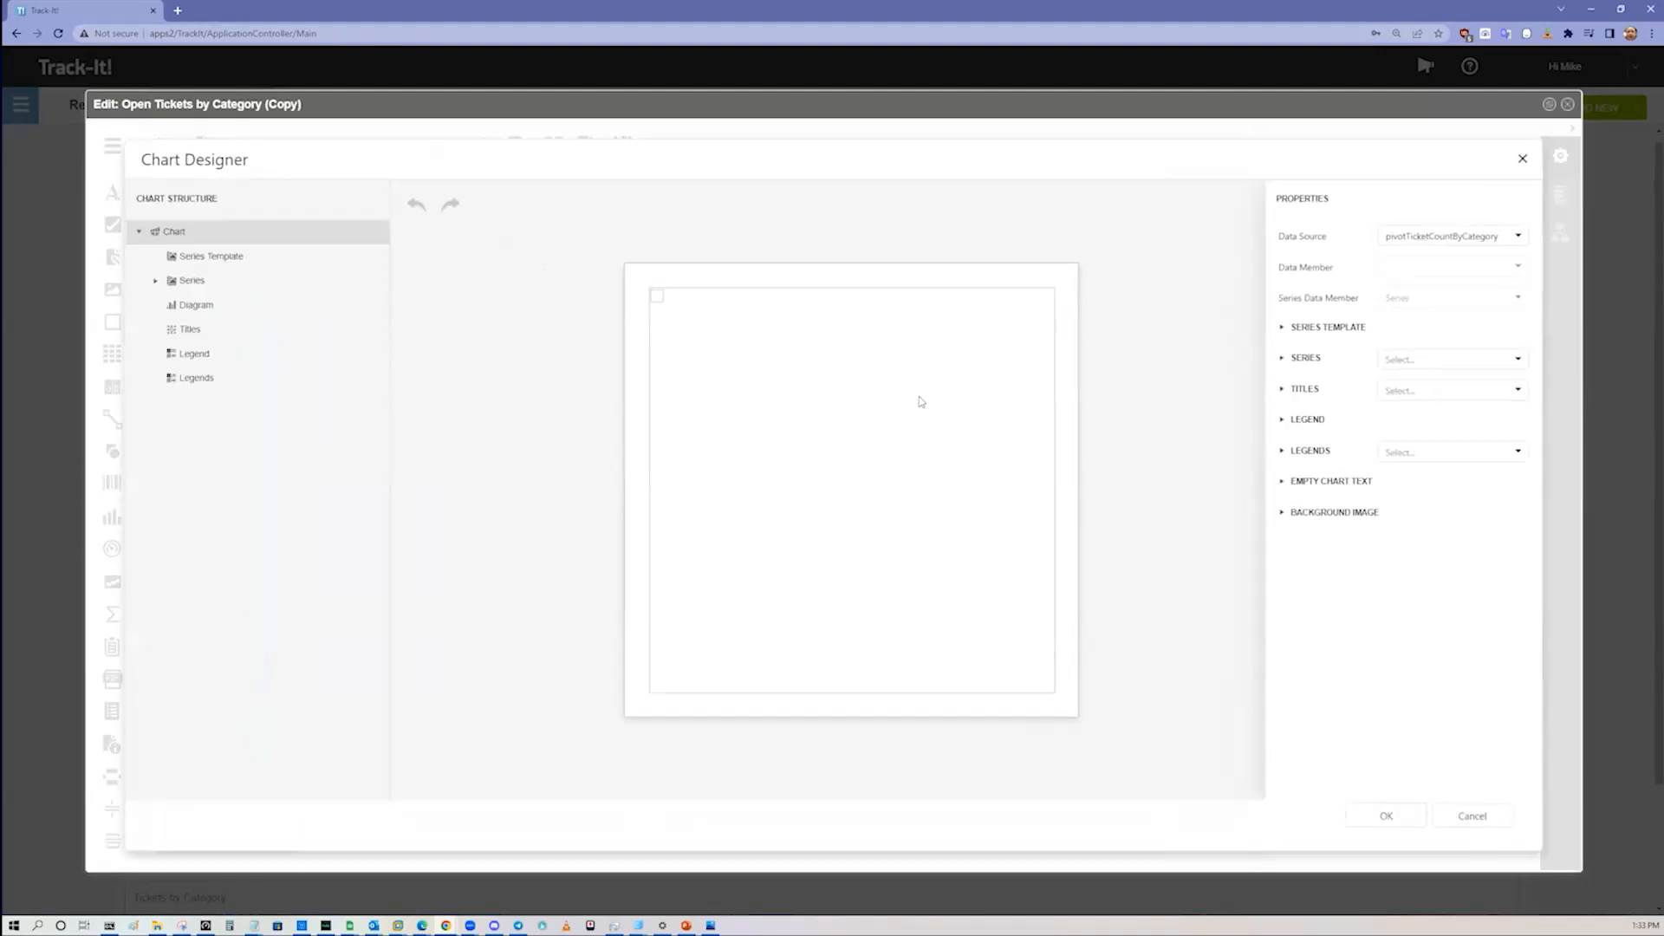
{"action": "left_click", "coordinate": [1521, 158]}
Step: Examine the report layout and the Ticket fields available under the Track-It! Data Source
{"action": "scroll", "coordinate": [1163, 451], "scroll_direction": "down", "scroll_amount": 3}
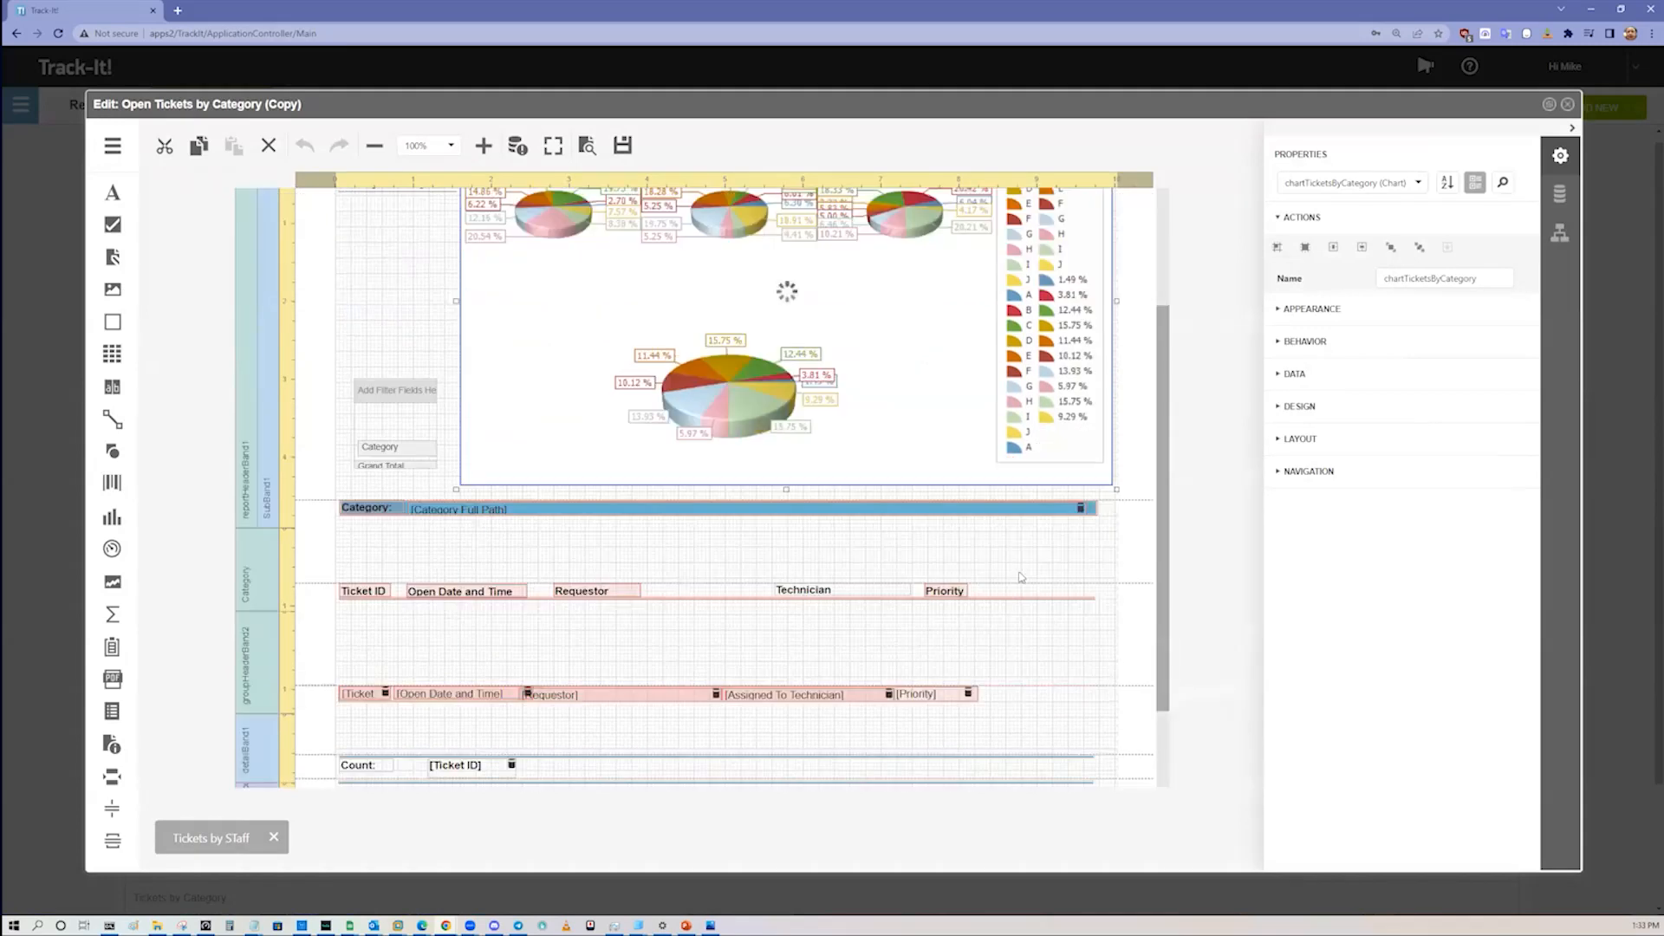
{"action": "left_click", "coordinate": [1559, 193]}
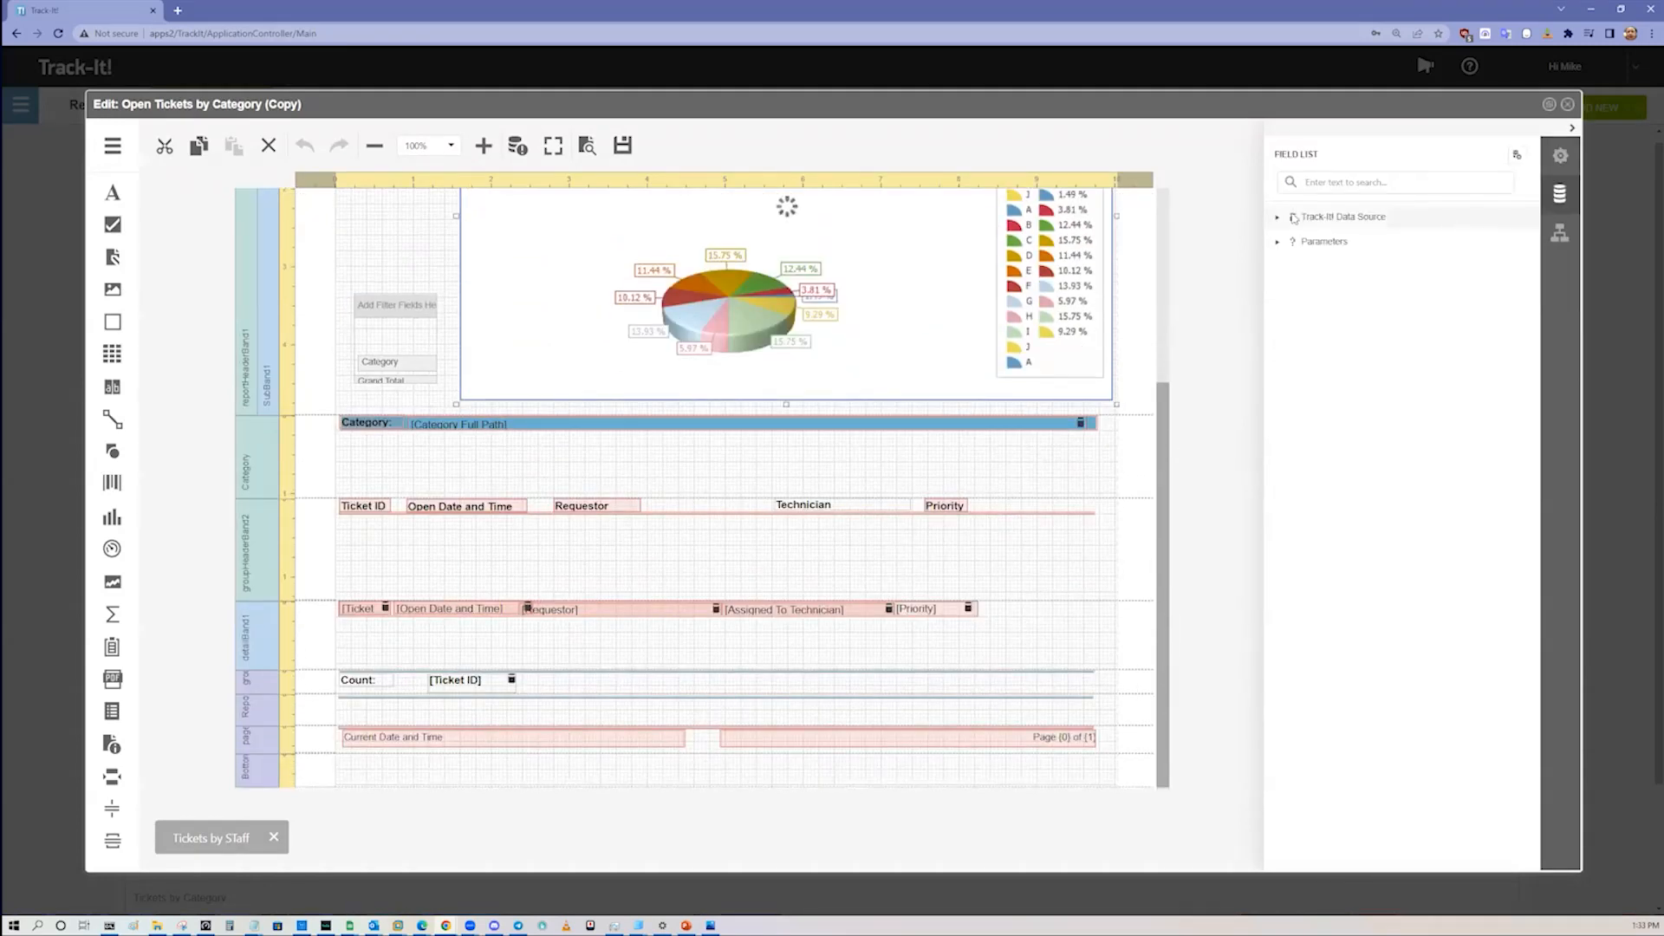
{"action": "left_click", "coordinate": [1276, 219]}
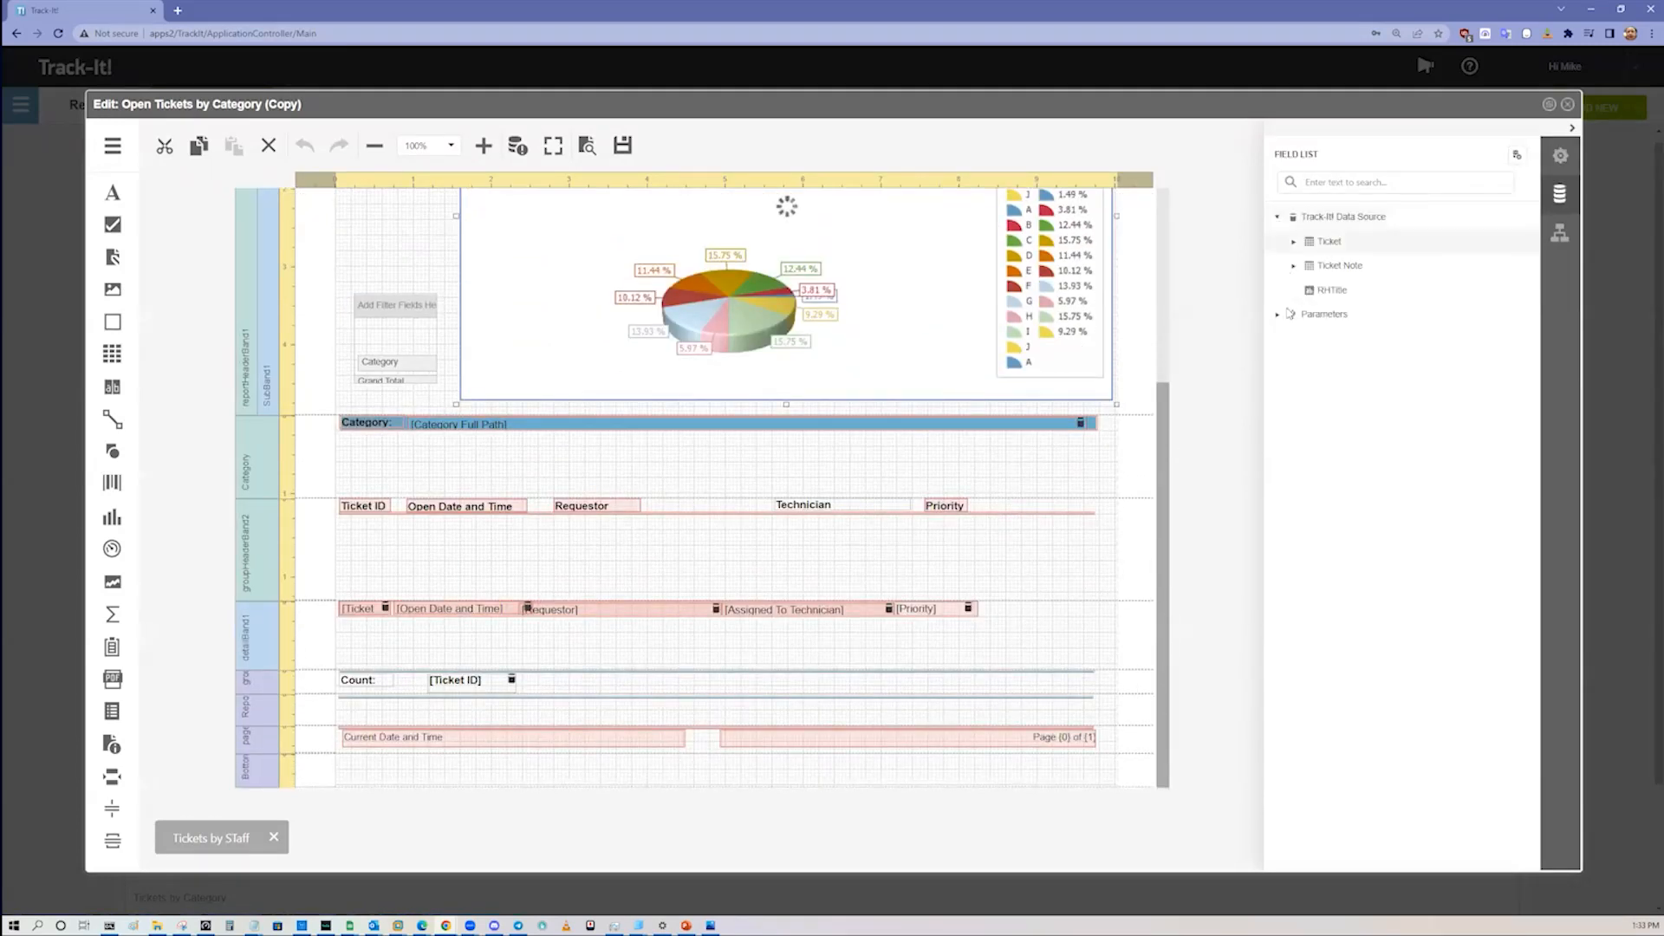
{"action": "left_click", "coordinate": [1293, 243]}
{"action": "scroll", "coordinate": [1366, 598], "scroll_direction": "down", "scroll_amount": 8}
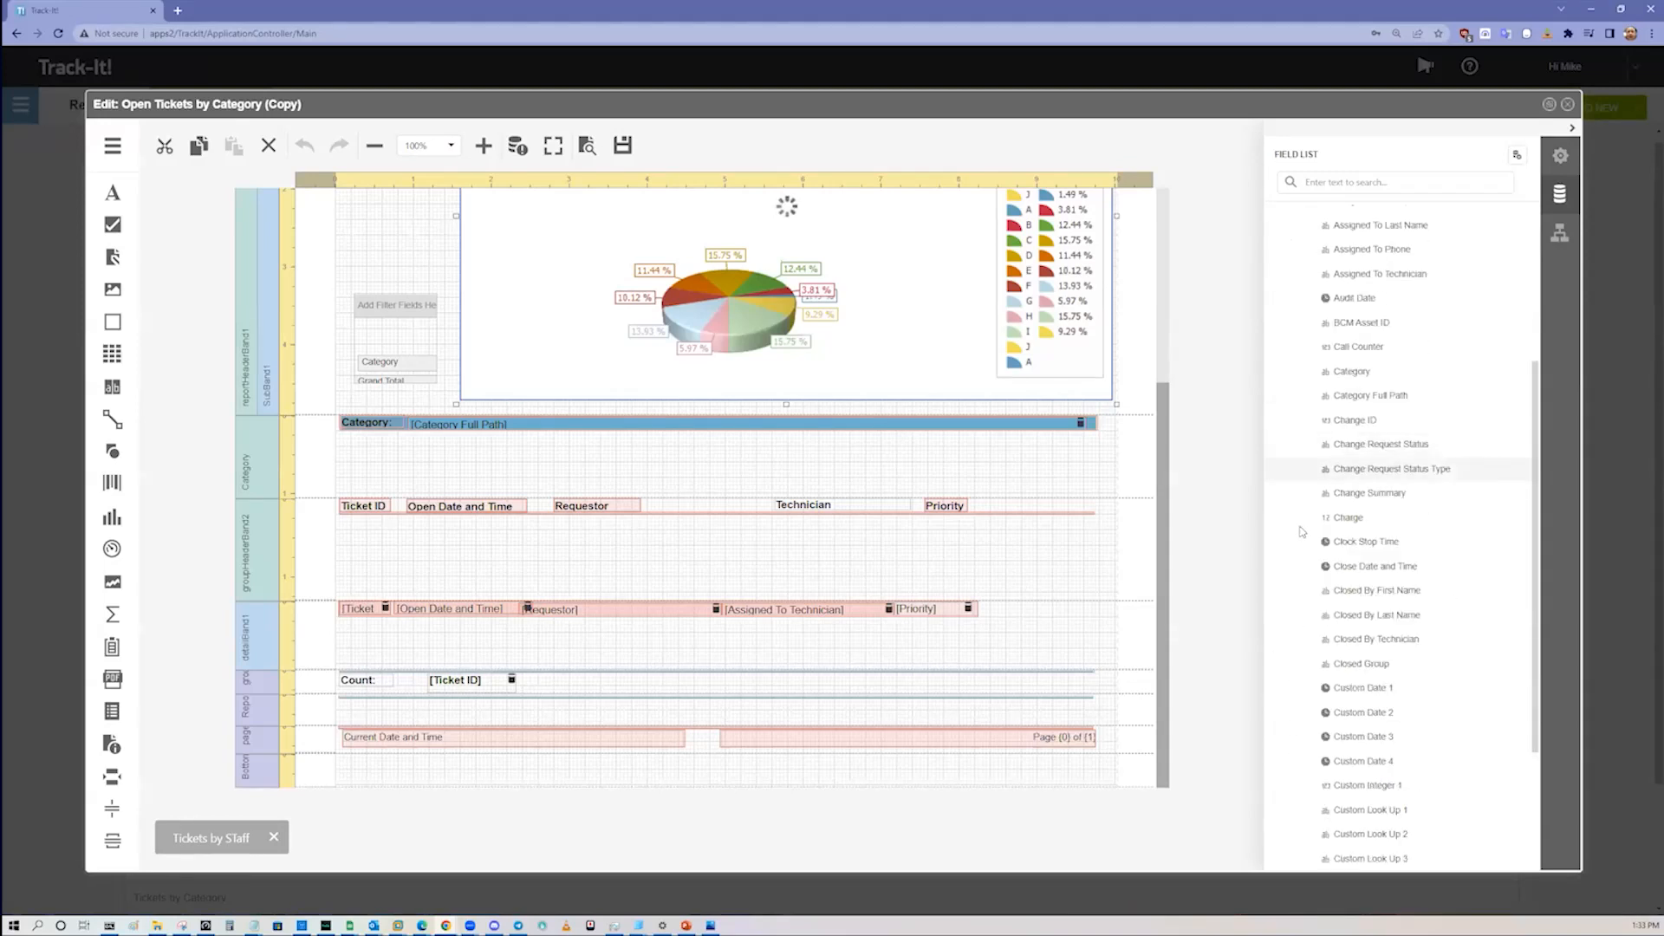
Step: Add the Ticket Status field to the report's detail row, just after the Priority field
{"action": "scroll", "coordinate": [1366, 597], "scroll_direction": "down", "scroll_amount": 10}
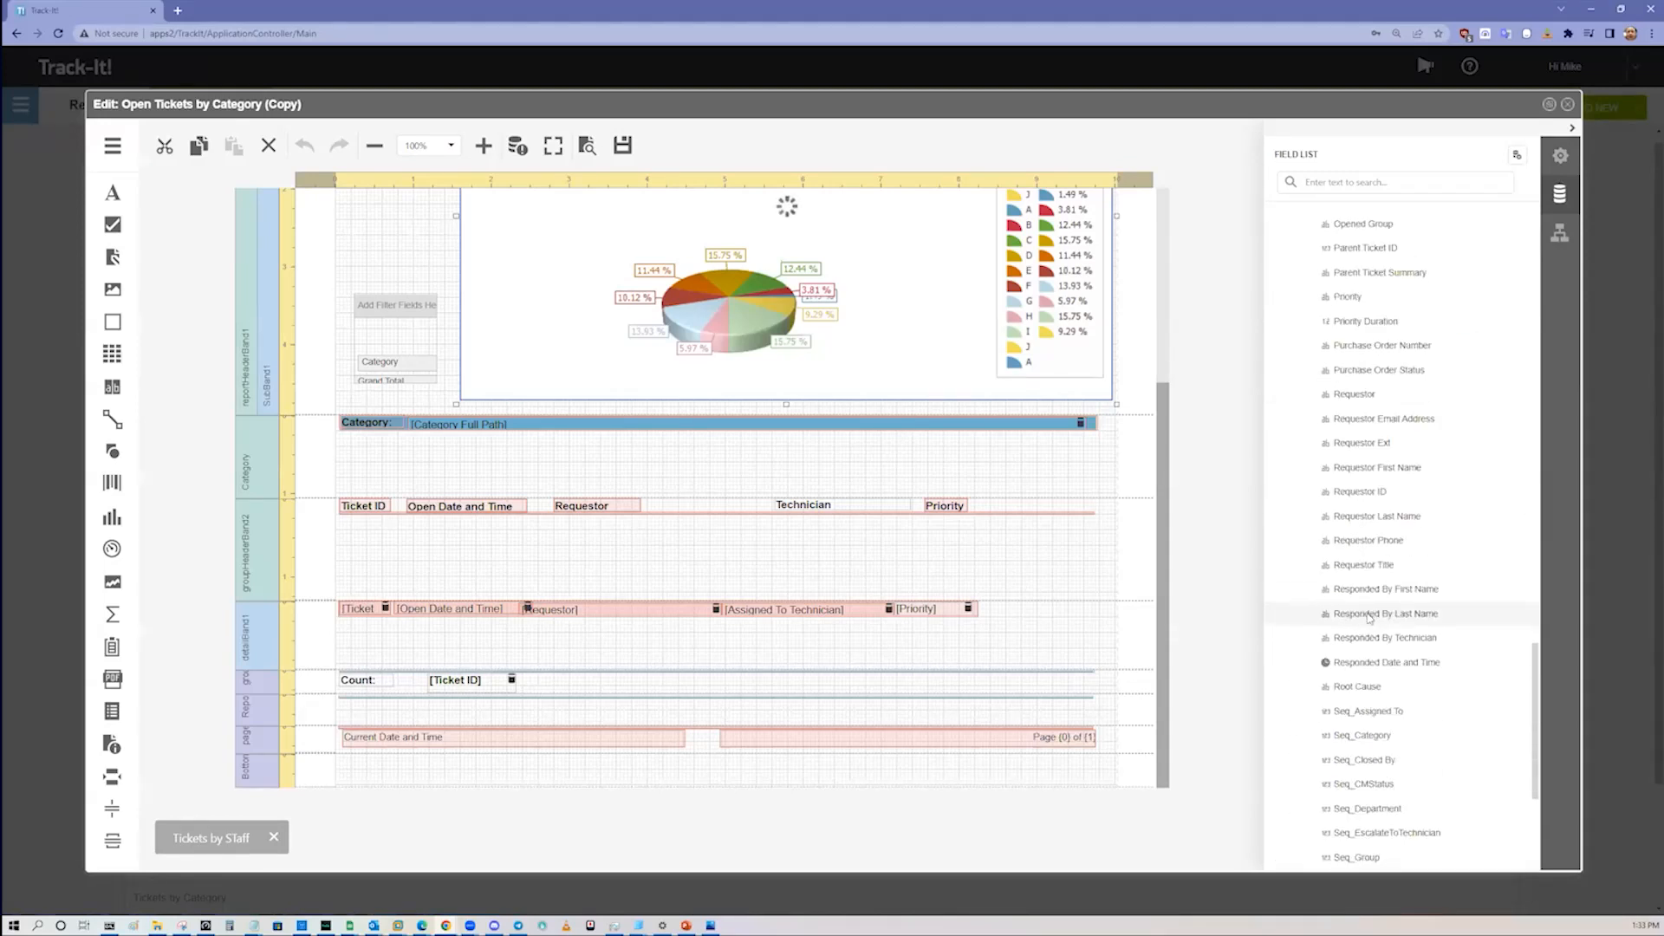
{"action": "scroll", "coordinate": [1366, 622], "scroll_direction": "down", "scroll_amount": 4}
{"action": "left_click_drag", "start_coordinate": [1345, 636], "coordinate": [1032, 608]}
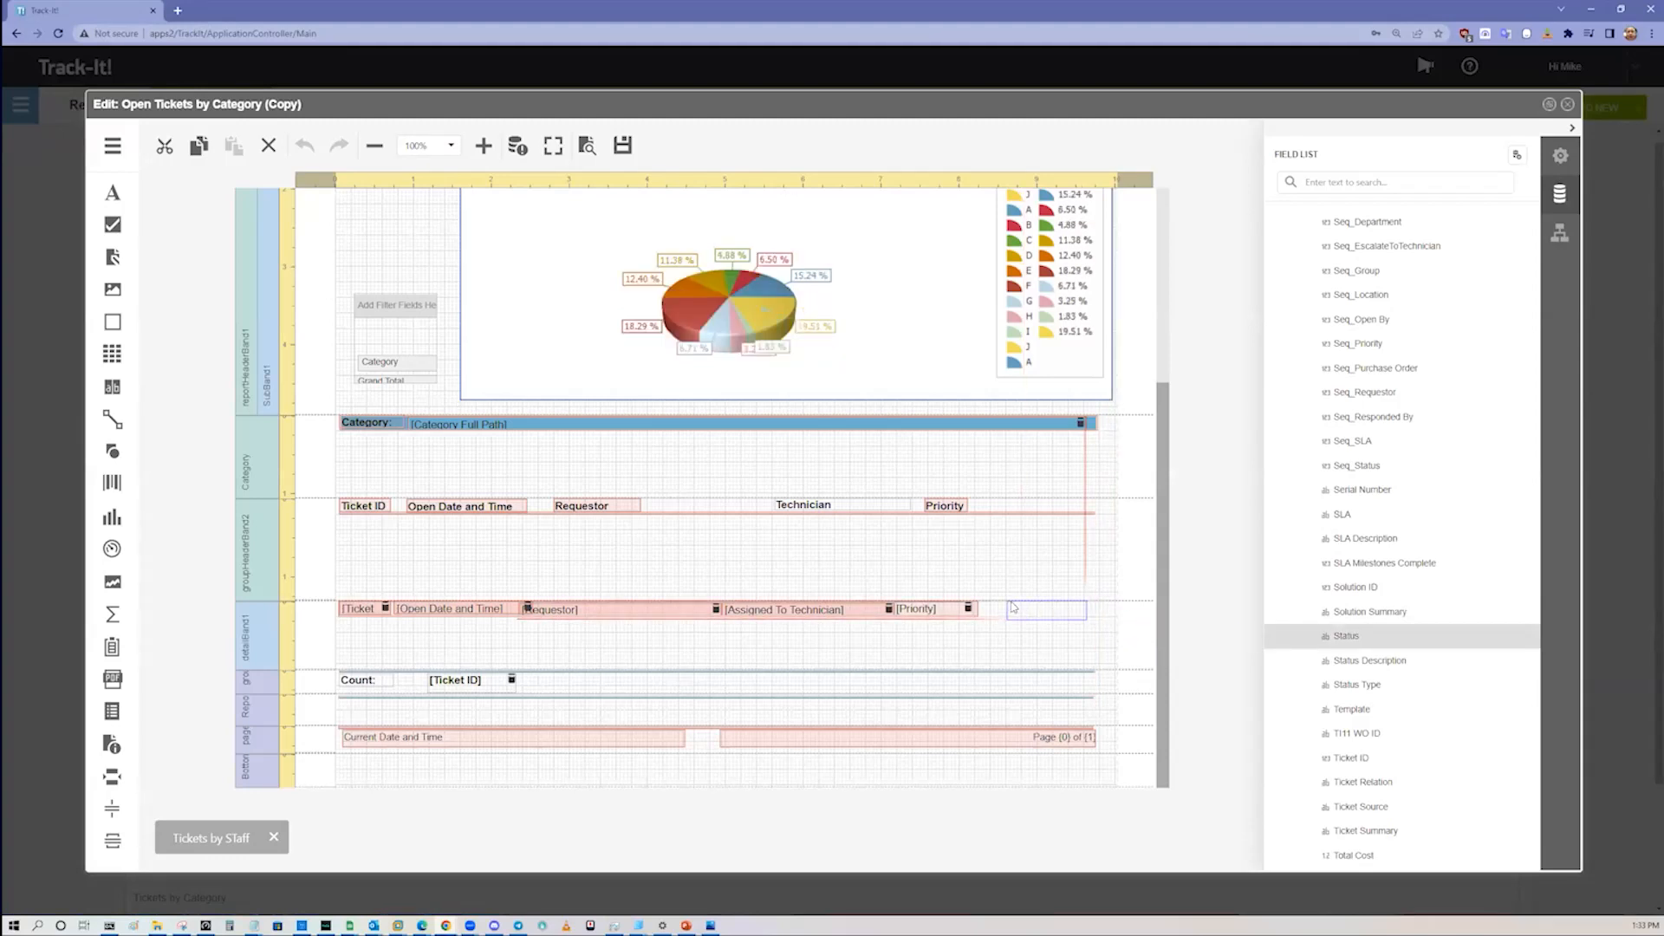
Step: Add a label reading "Status" after the Priority column header and close the report designer without saving
{"action": "left_click_drag", "start_coordinate": [113, 192], "coordinate": [1003, 506]}
{"action": "double_click", "coordinate": [1024, 509]}
{"action": "type", "text": "S"}
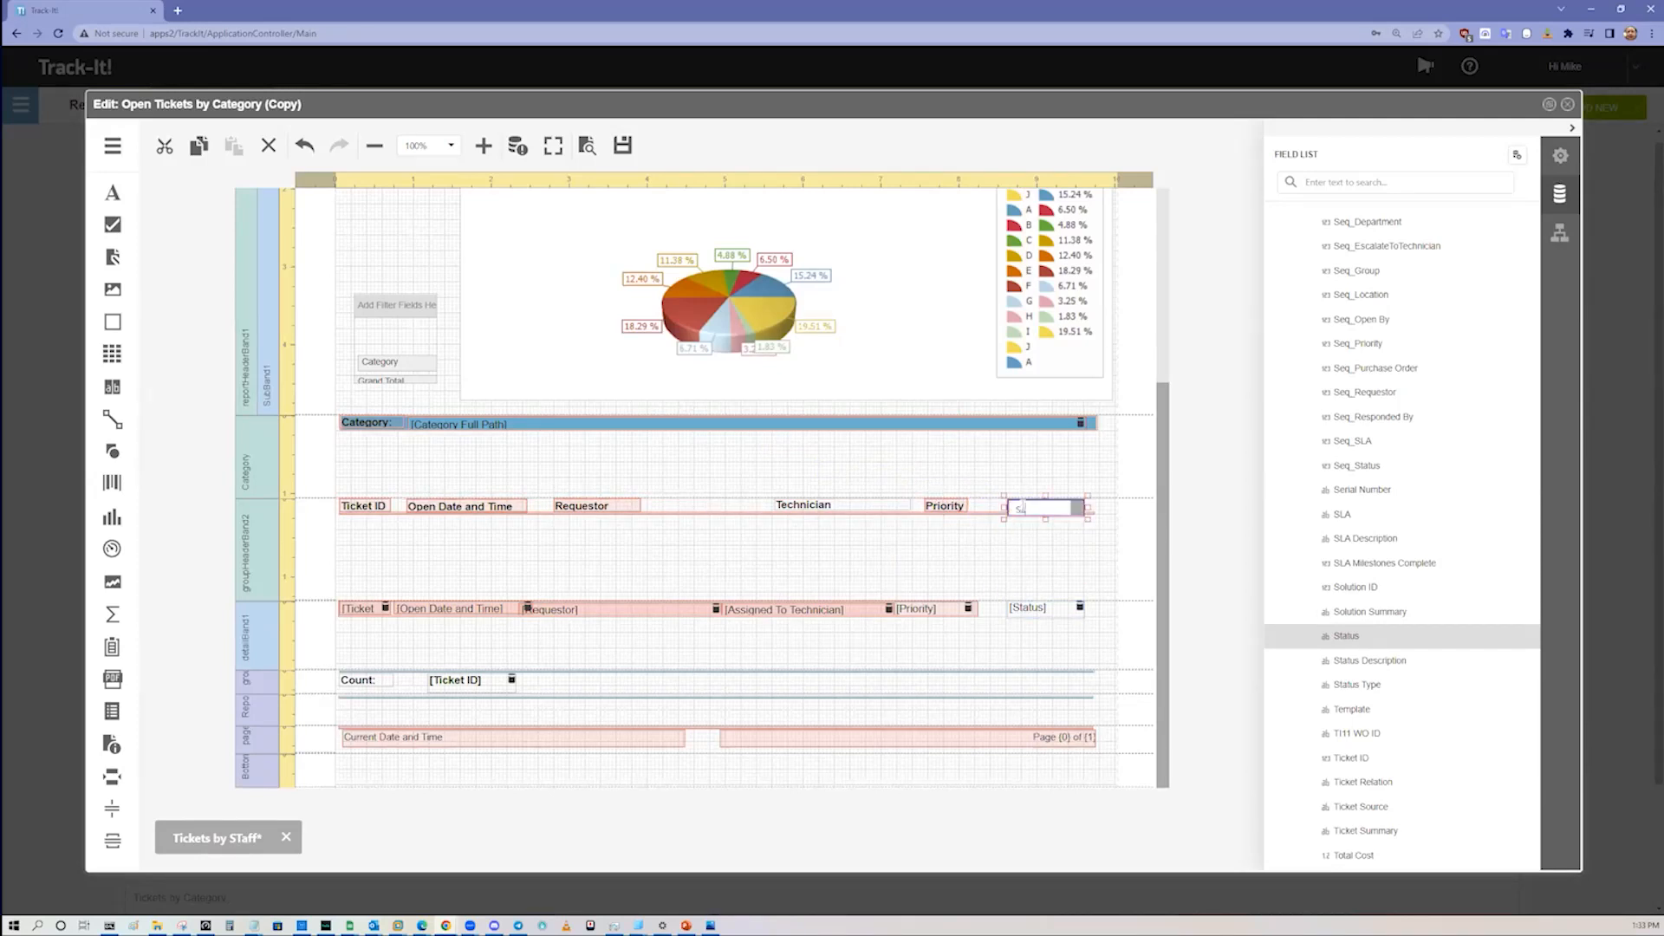
{"action": "key", "text": "BackSpace"}
{"action": "type", "text": "Status"}
{"action": "left_click", "coordinate": [1055, 557]}
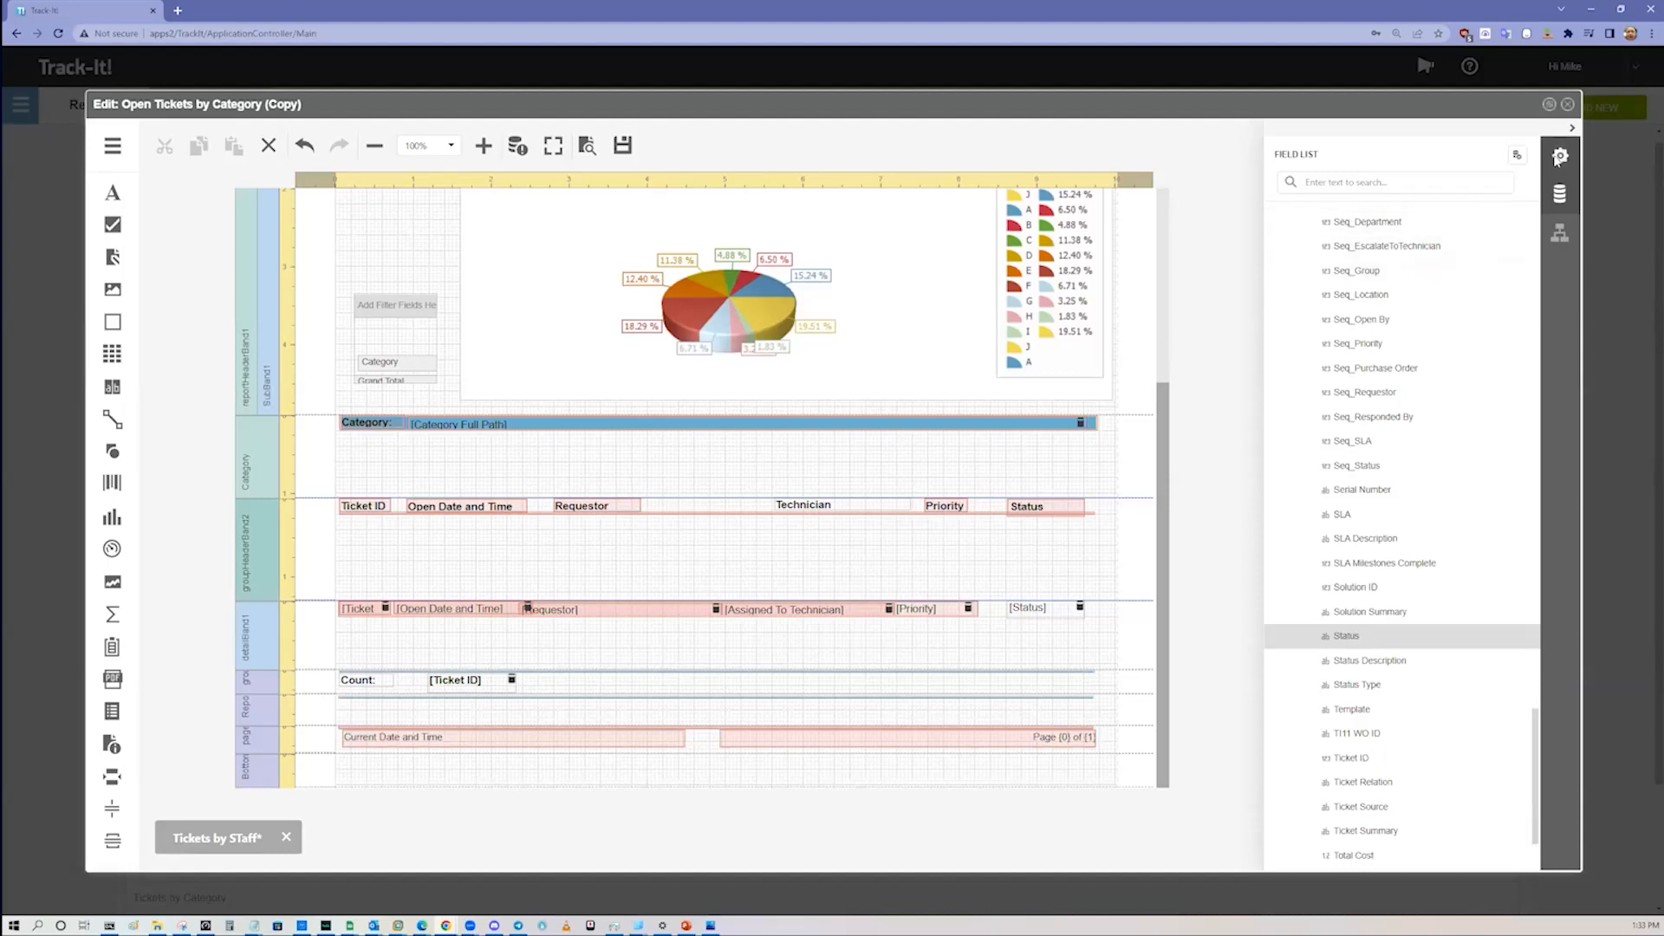
{"action": "left_click", "coordinate": [1569, 105]}
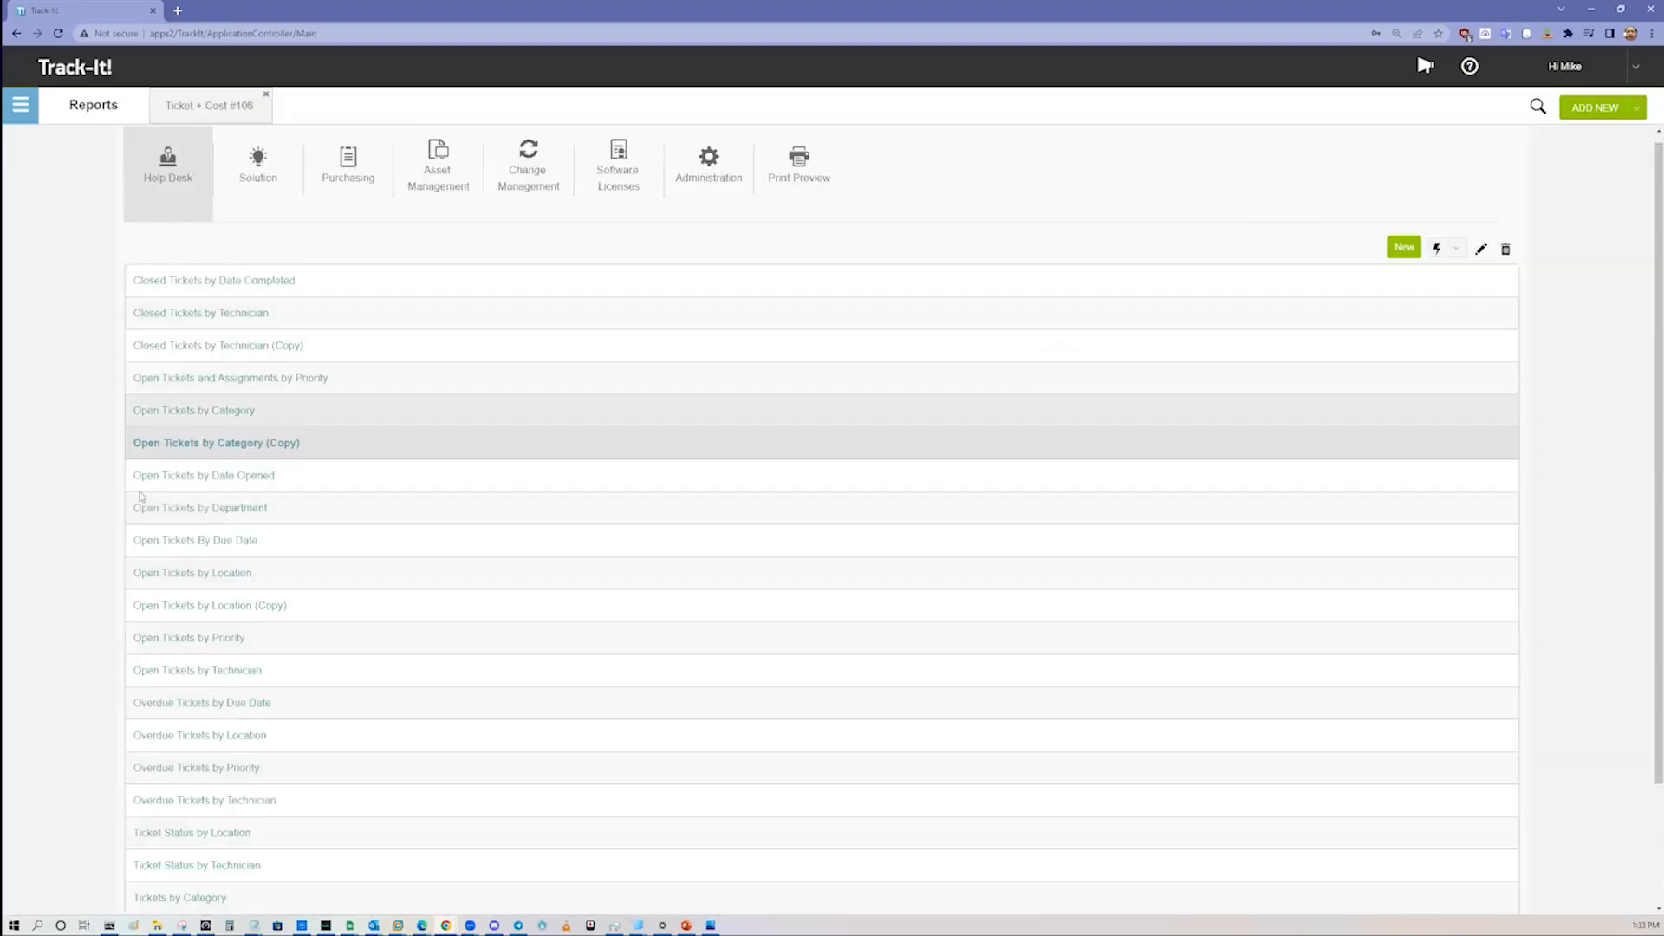
Step: Go to Configuration and open the Report Schedules settings
{"action": "left_click", "coordinate": [20, 105]}
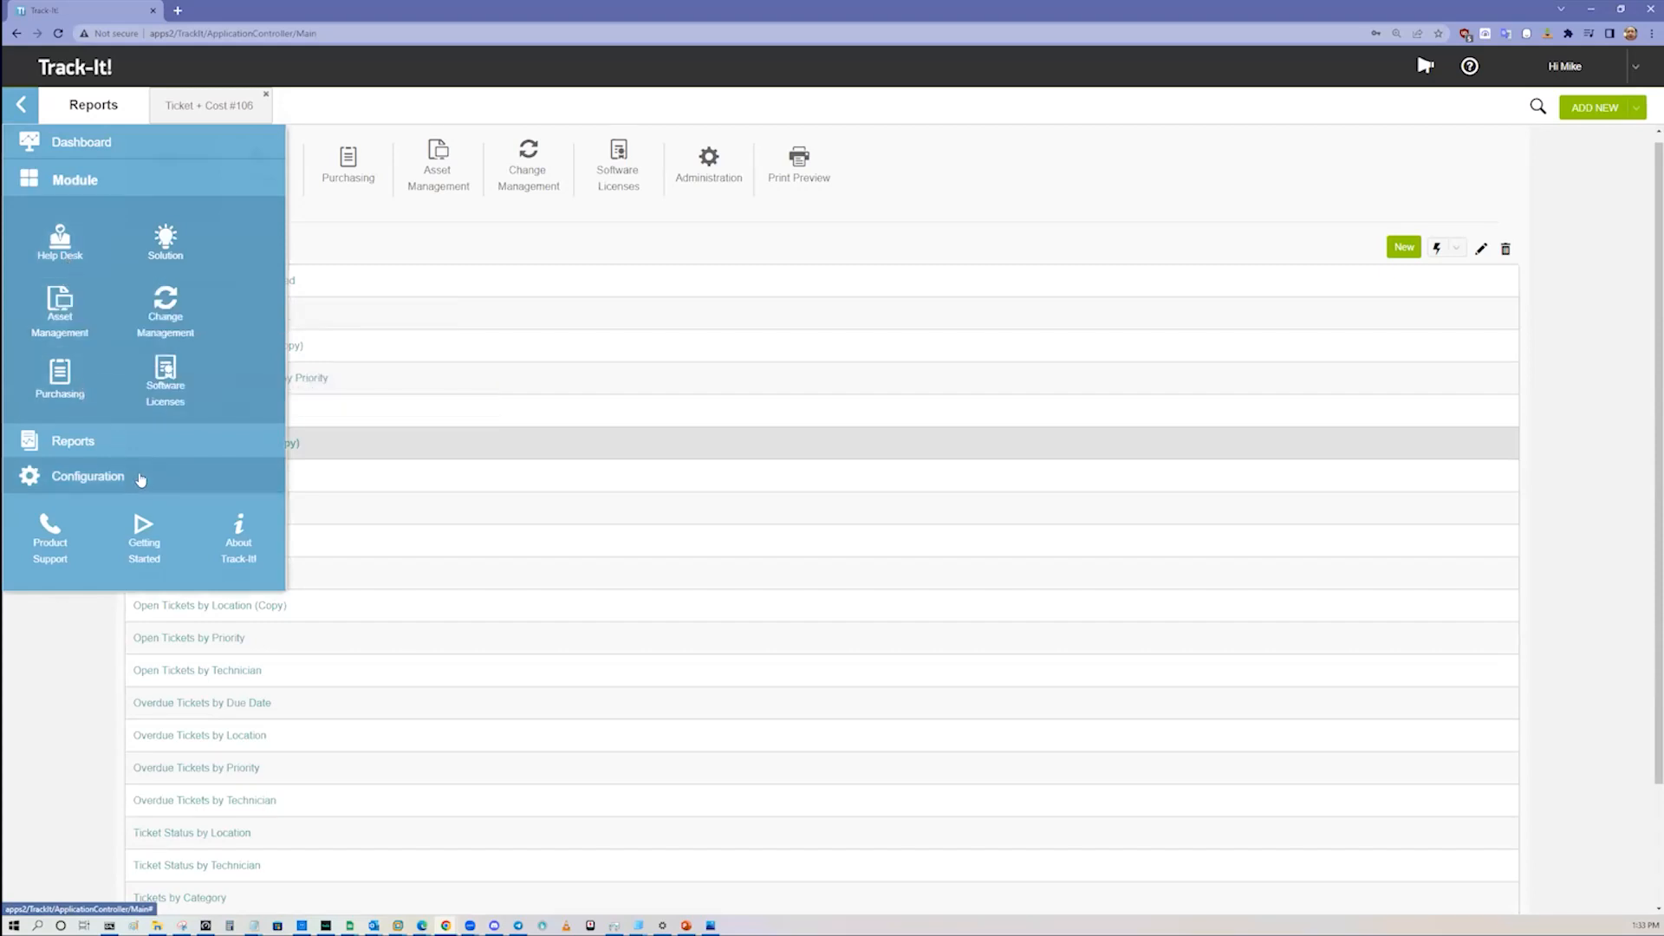
{"action": "left_click", "coordinate": [140, 478]}
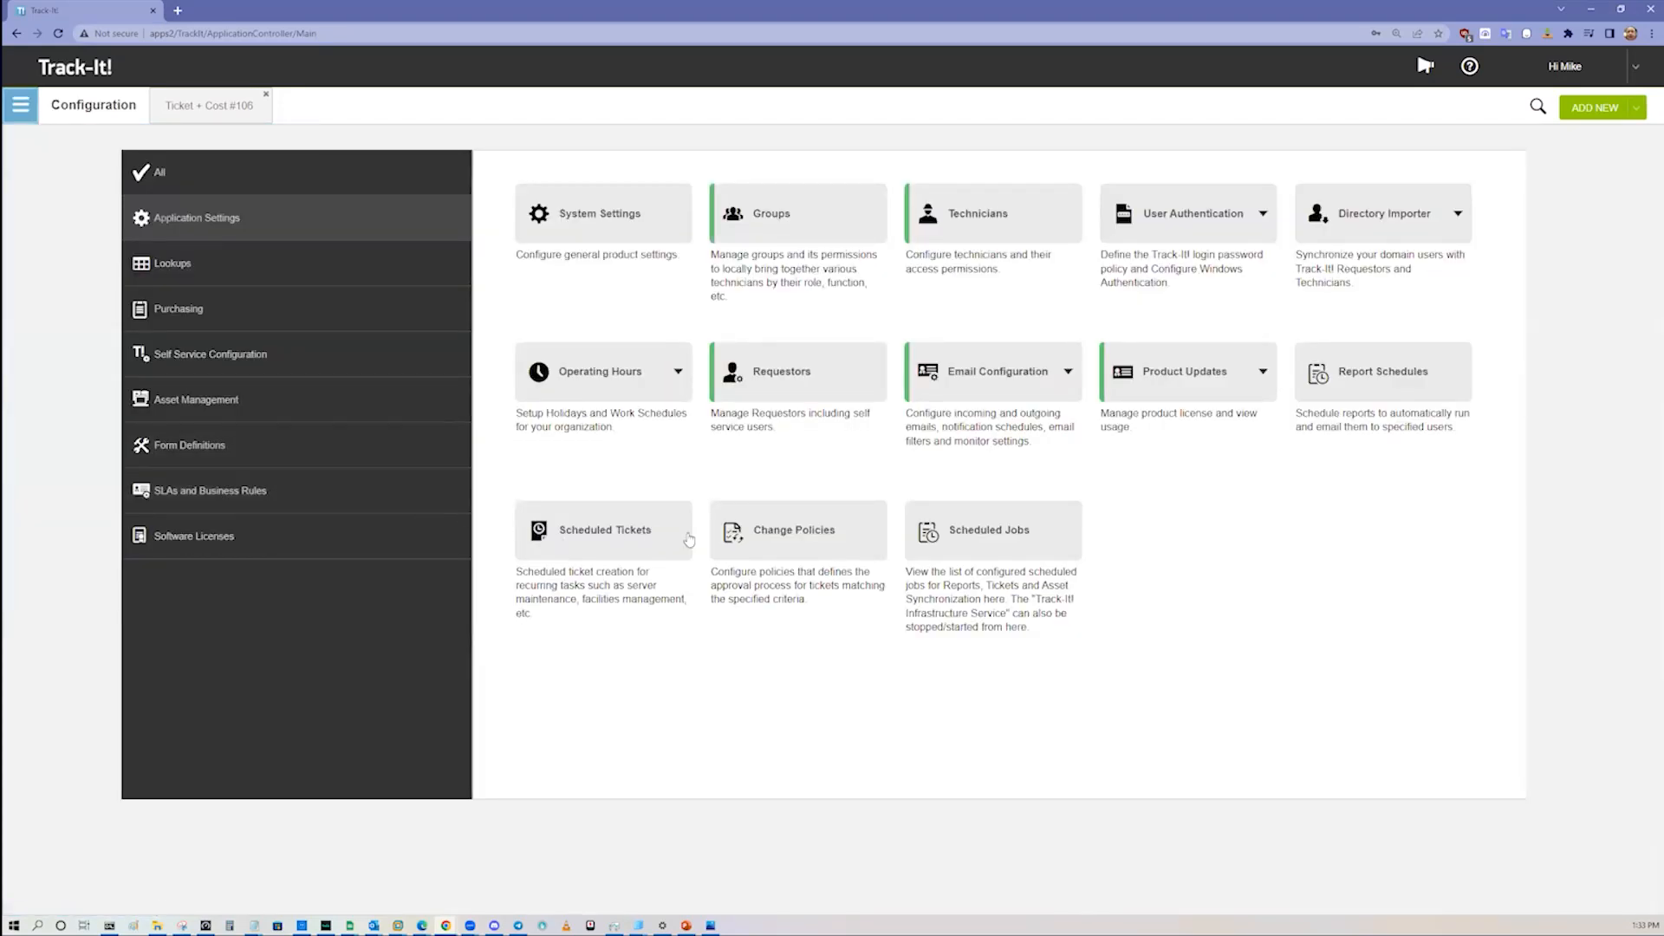
{"action": "left_click", "coordinate": [1371, 373]}
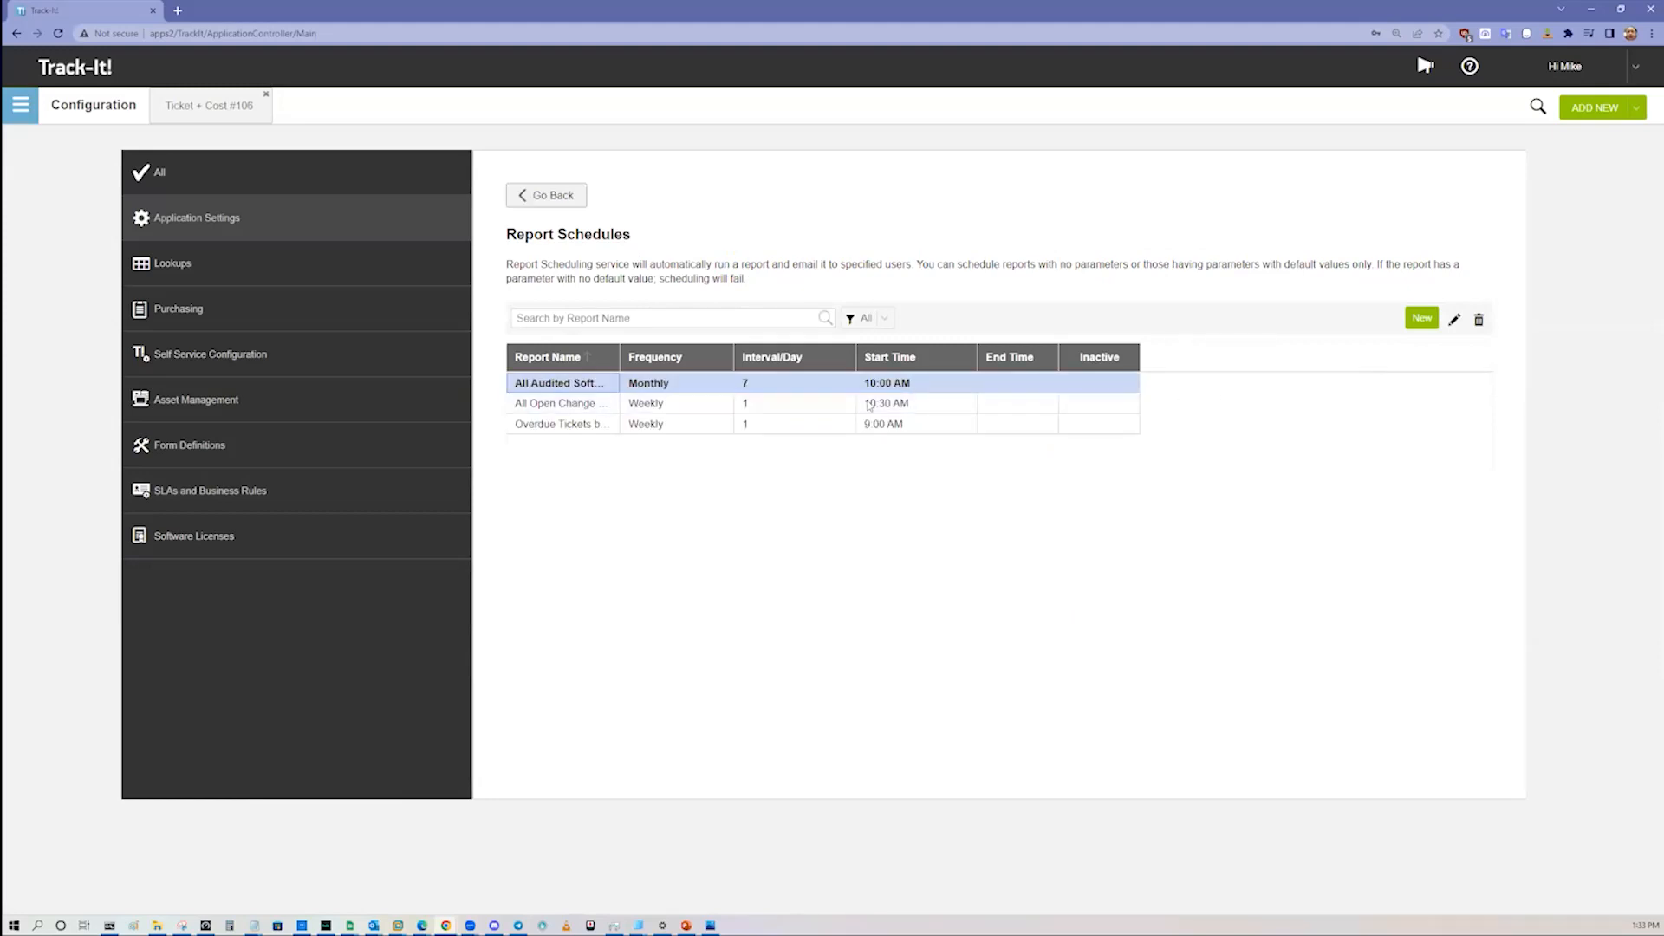
Step: View the report, recipient and body settings of the All Open Change Requests (Copy) schedule, cancel, and return to the configuration overview
{"action": "double_click", "coordinate": [687, 423]}
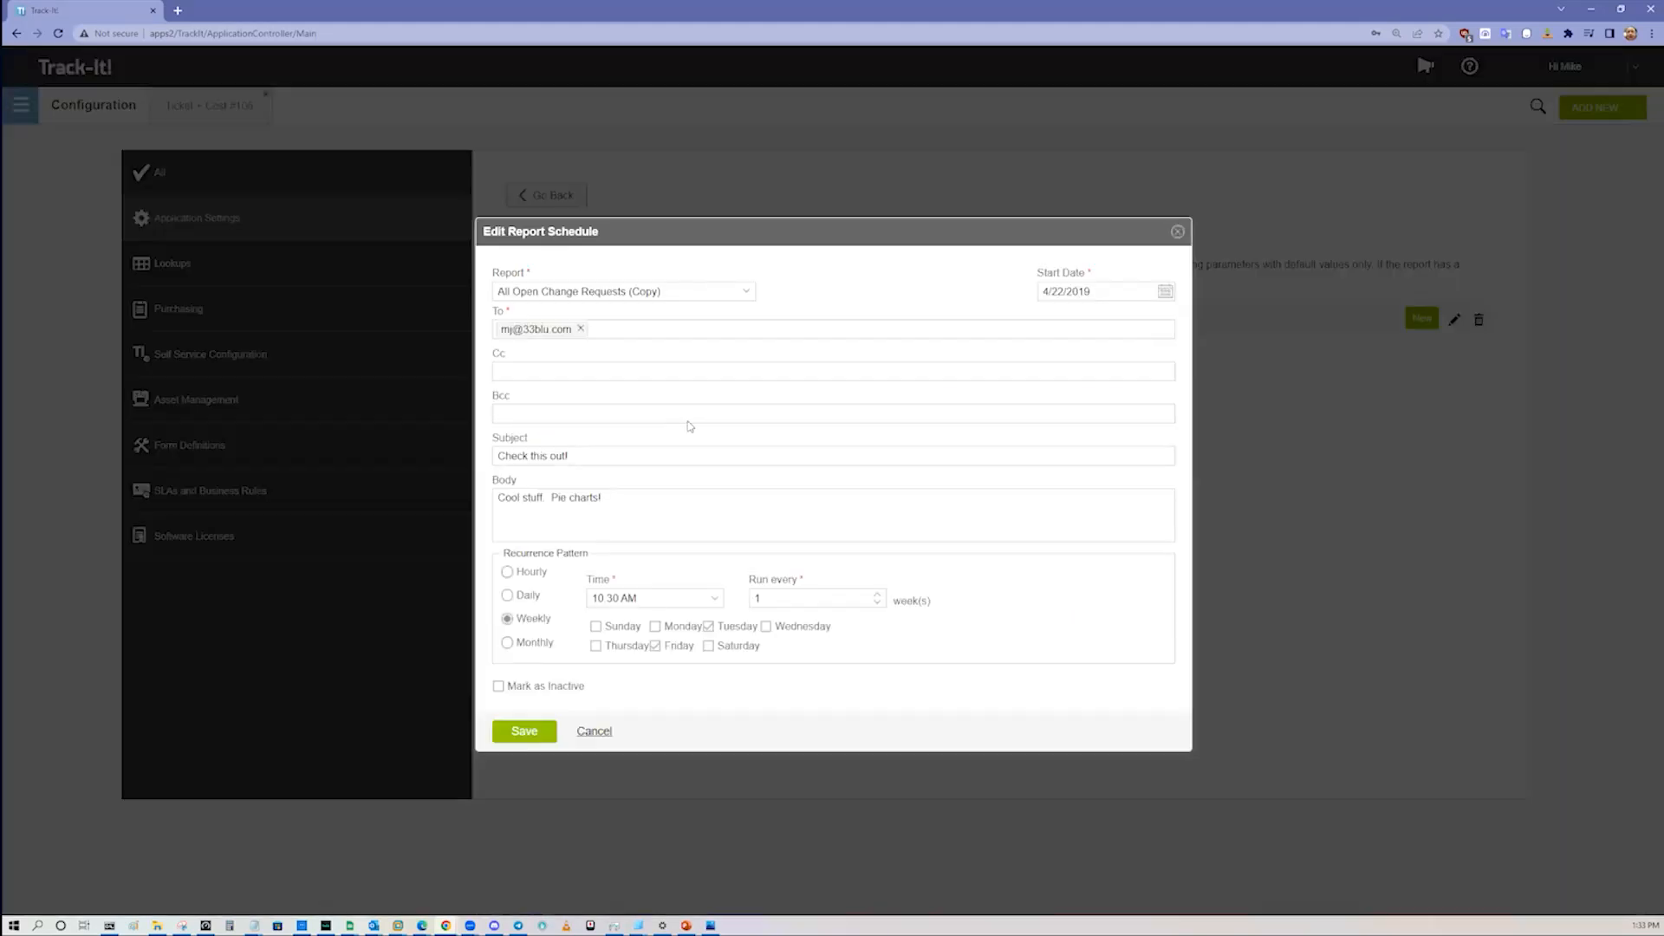
{"action": "left_click", "coordinate": [744, 297]}
{"action": "left_click", "coordinate": [736, 308]}
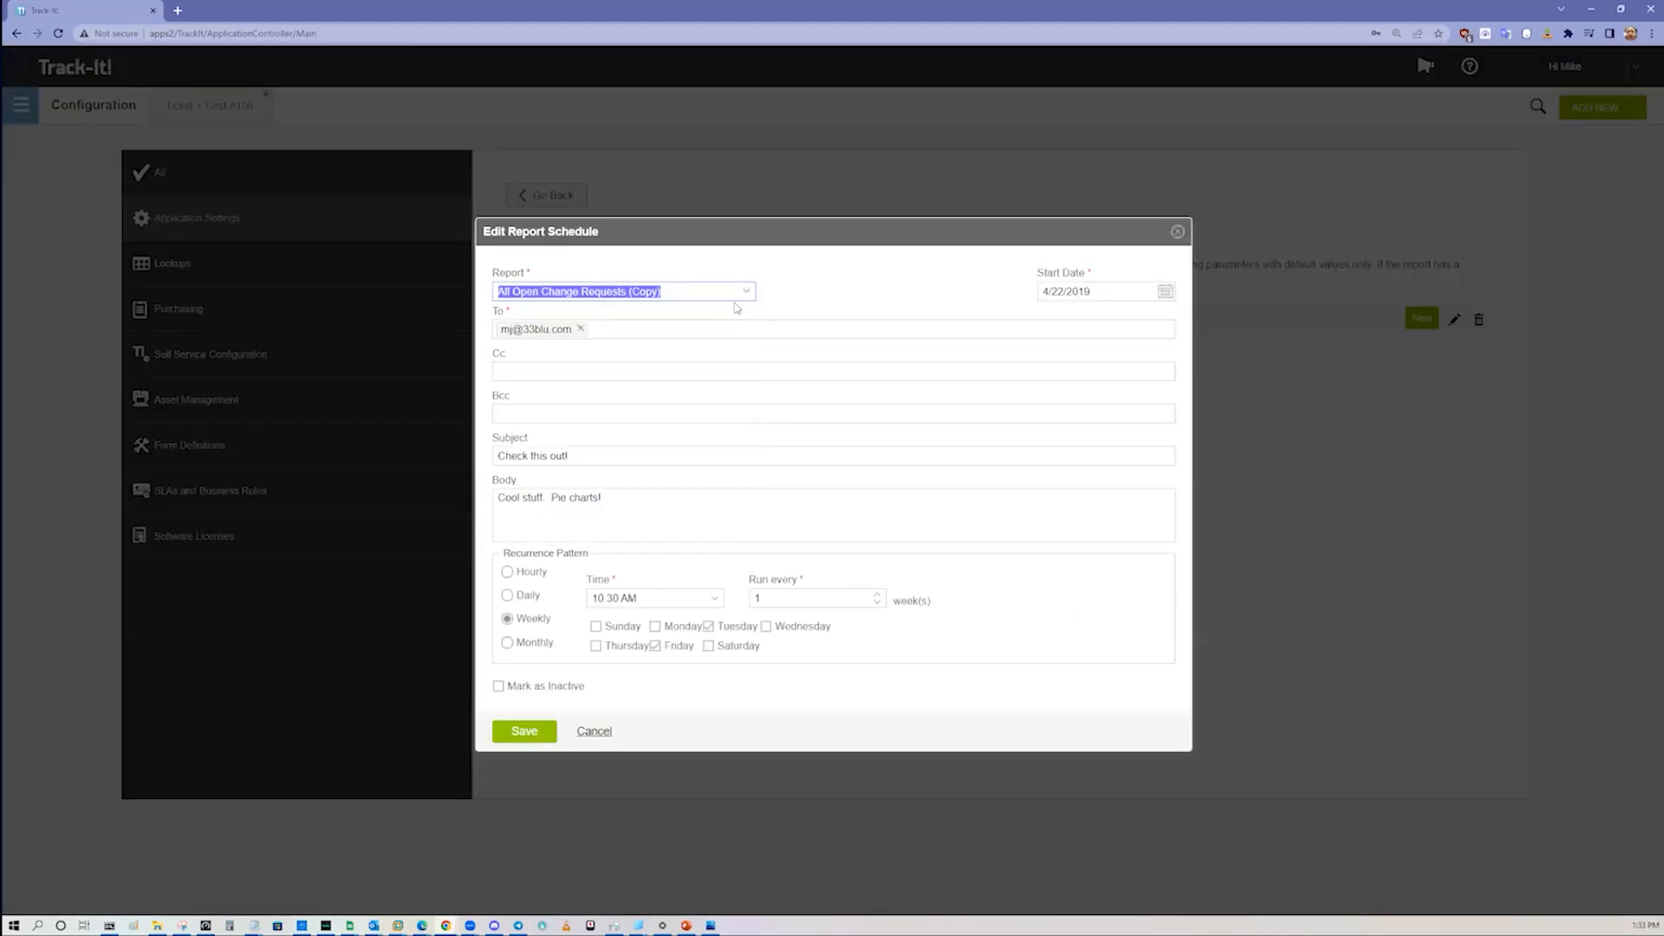
{"action": "left_click", "coordinate": [652, 329]}
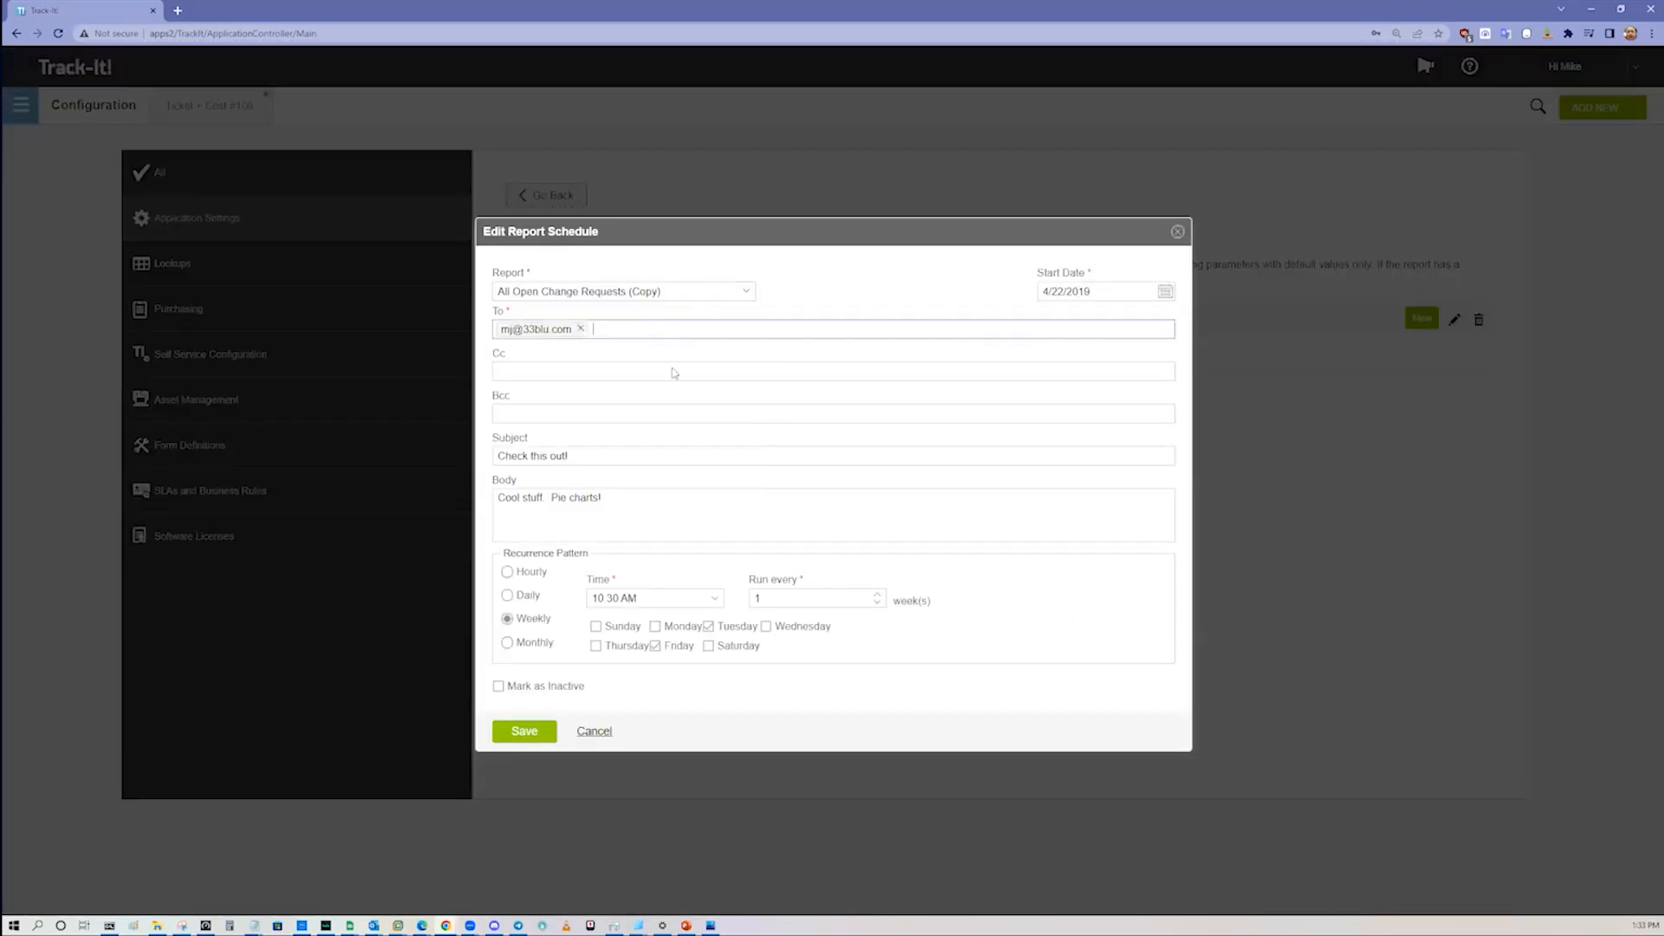
{"action": "triple_click", "coordinate": [604, 495]}
{"action": "left_click", "coordinate": [595, 733]}
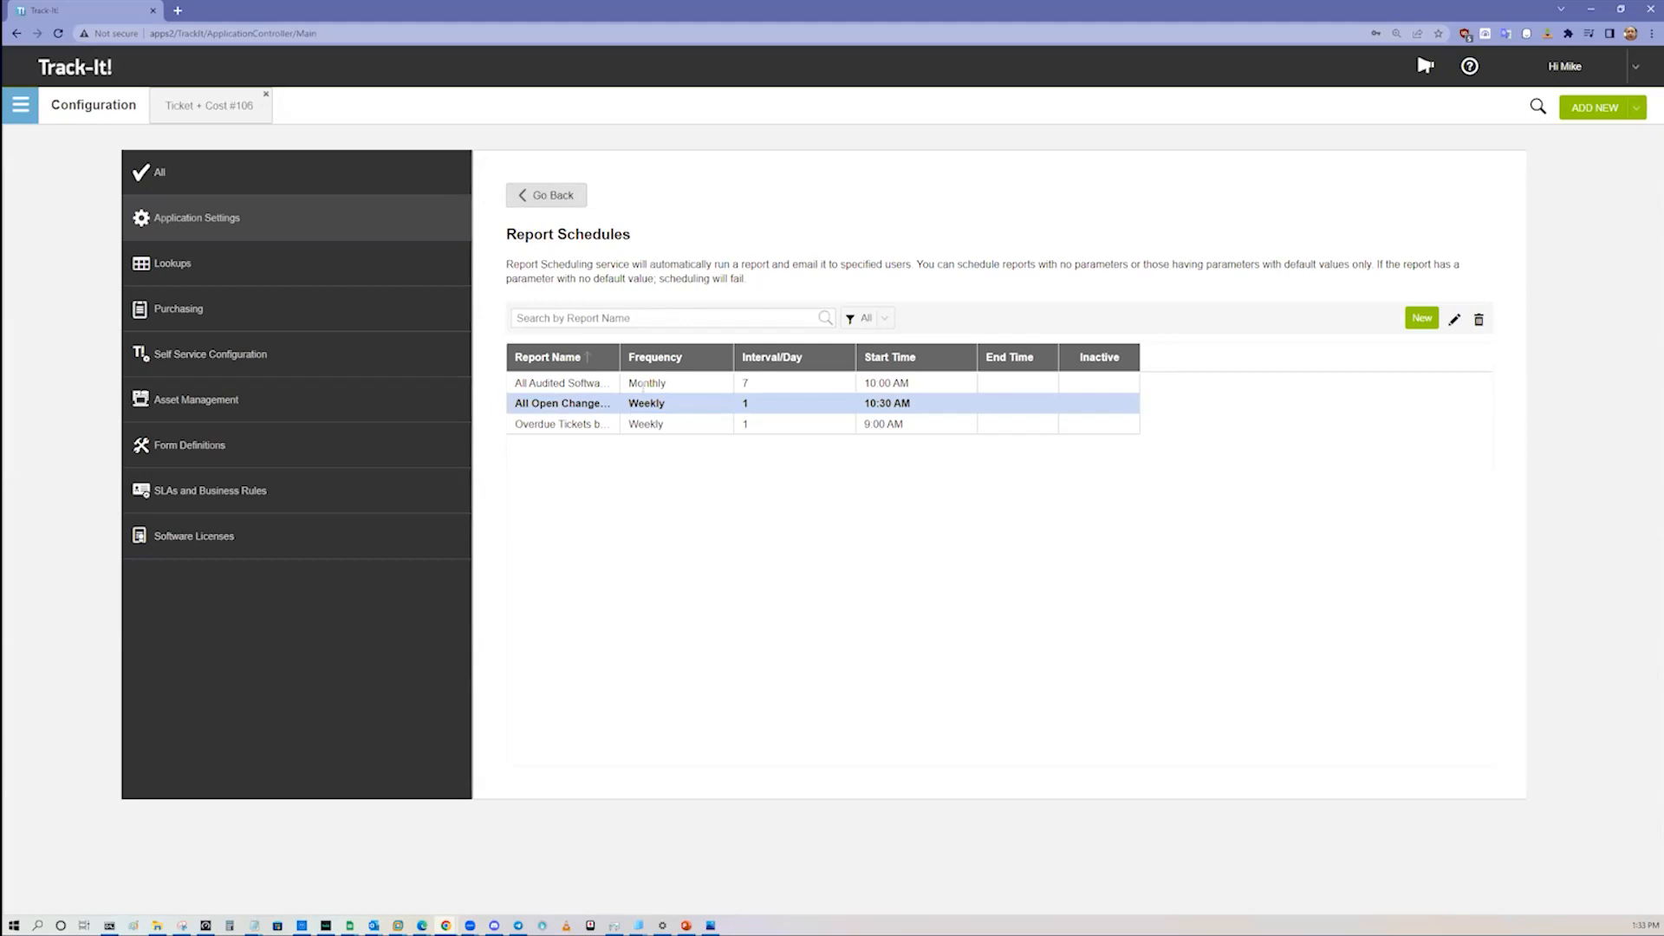
{"action": "left_click", "coordinate": [572, 202]}
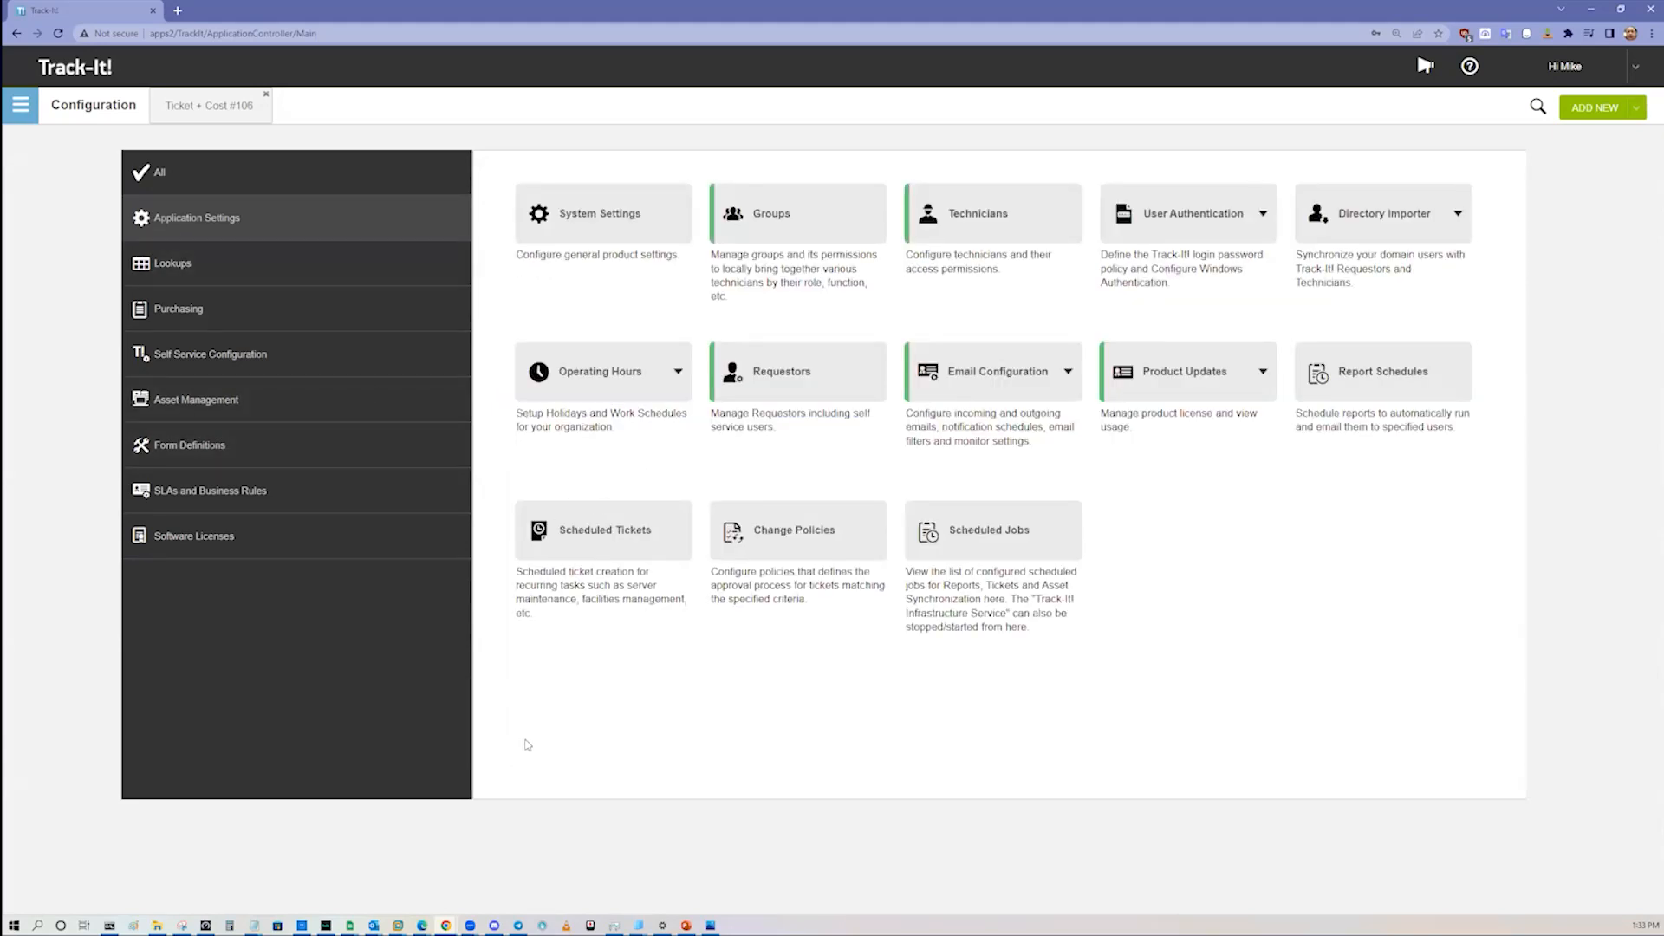